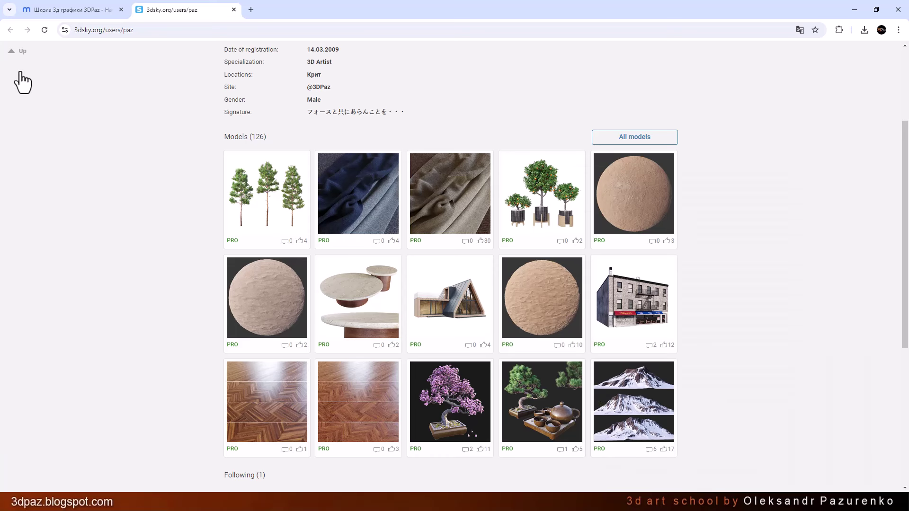
# - Look through the 3DPaz school home page, from the course descriptions down to the portfolio gallery and back to the interview section
pyautogui.click(61, 11)
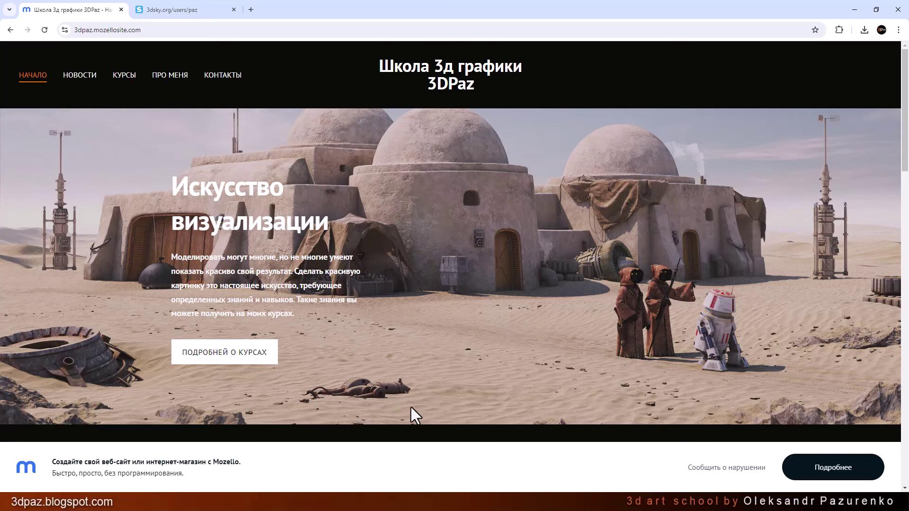
pyautogui.scroll(-9, 414, 364)
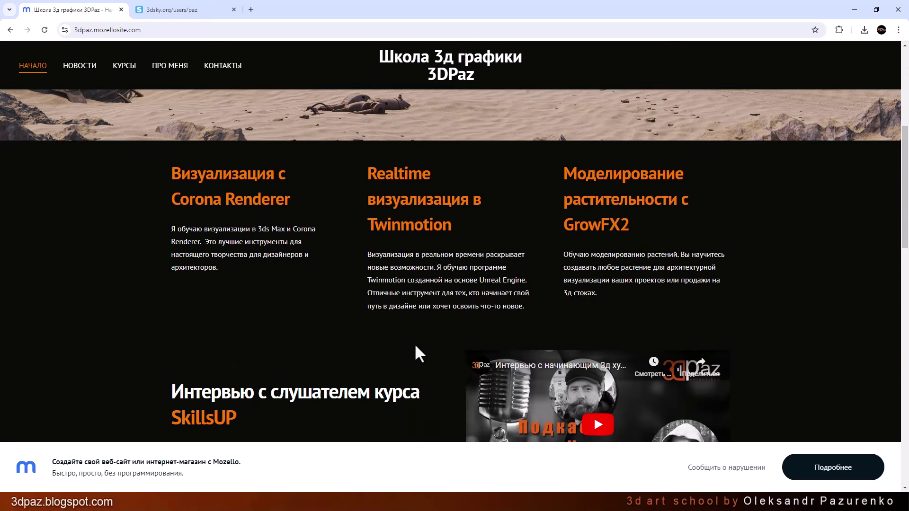
pyautogui.scroll(-8, 414, 343)
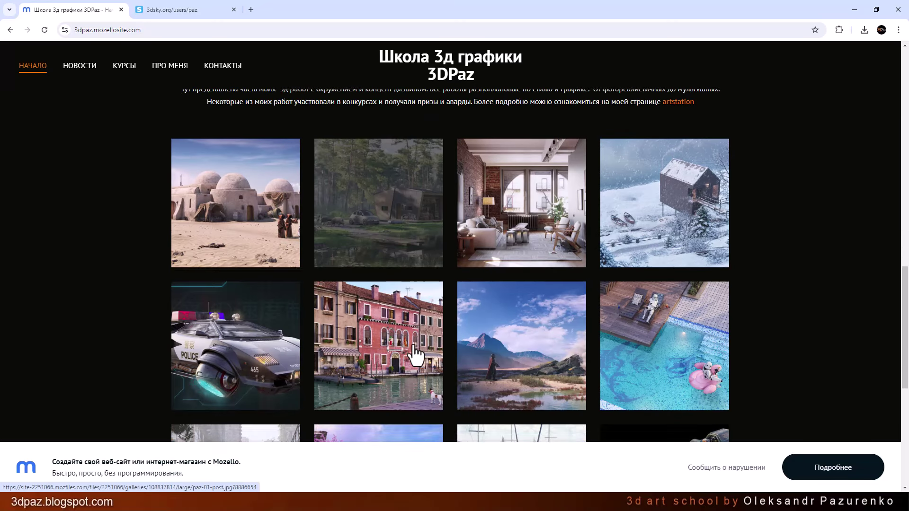
pyautogui.scroll(5, 720, 374)
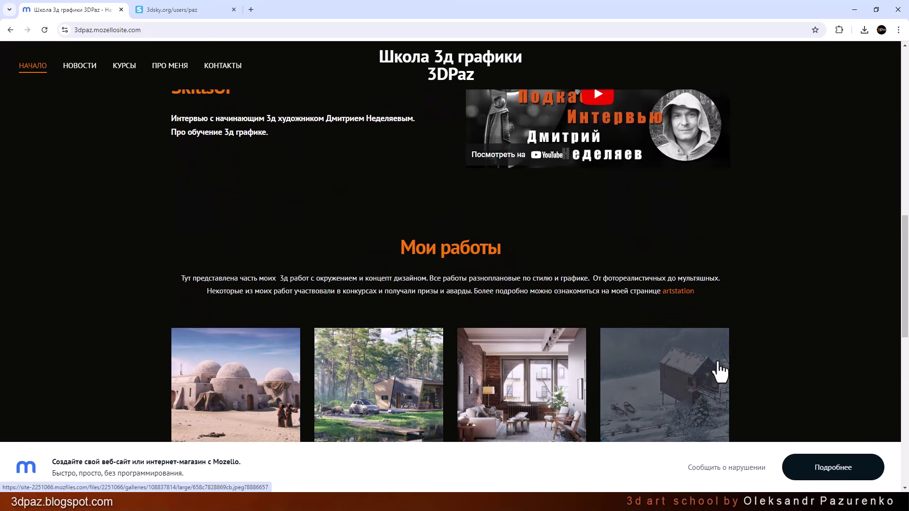
pyautogui.scroll(3, 621, 362)
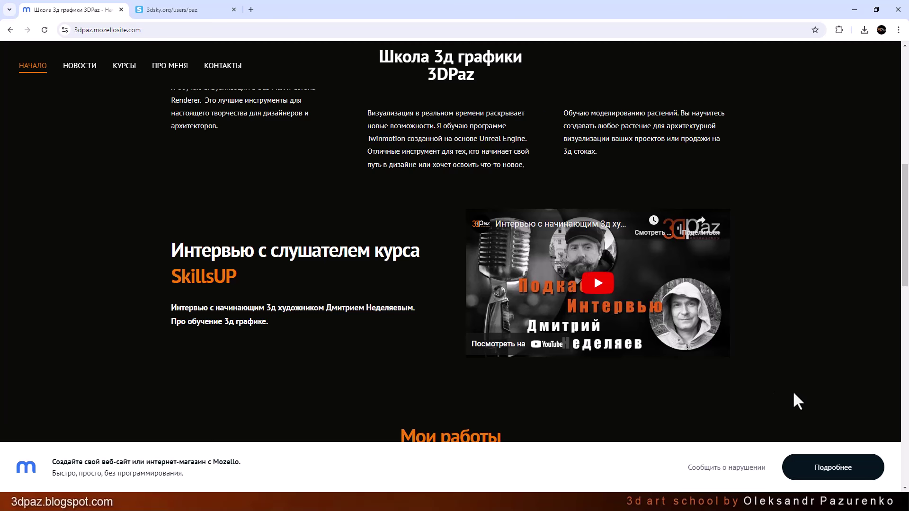
pyautogui.scroll(5, 788, 390)
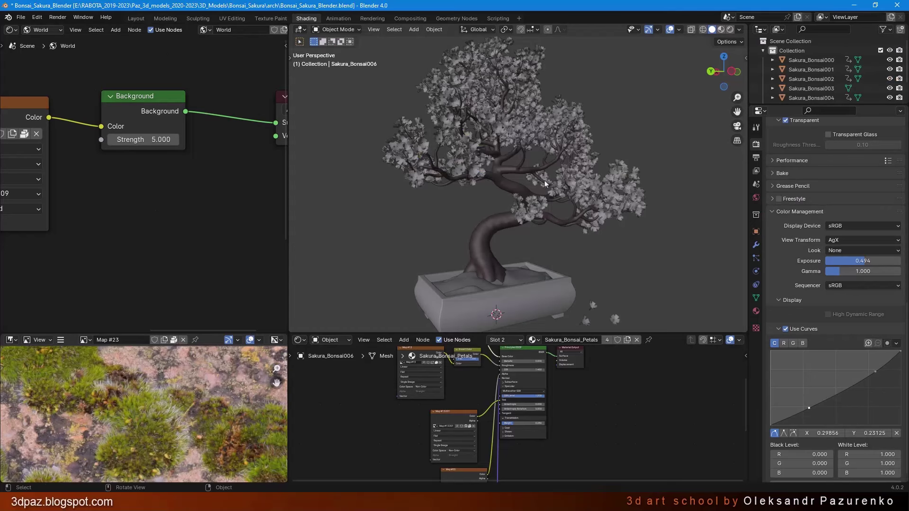
# - Switch to Blender and view the sakura bonsai in rendered shading from a slightly different angle
pyautogui.moveTo(544, 182); pyautogui.dragTo(544, 190, button='middle')
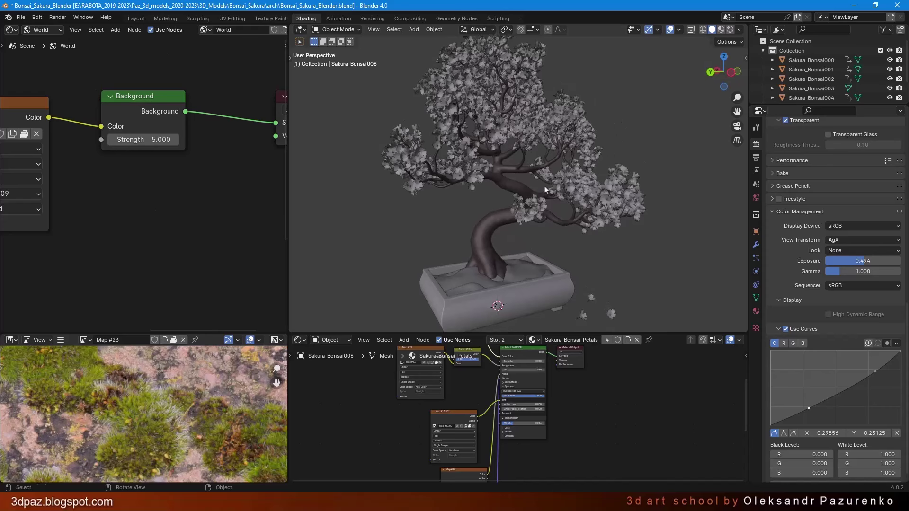
pyautogui.click(728, 30)
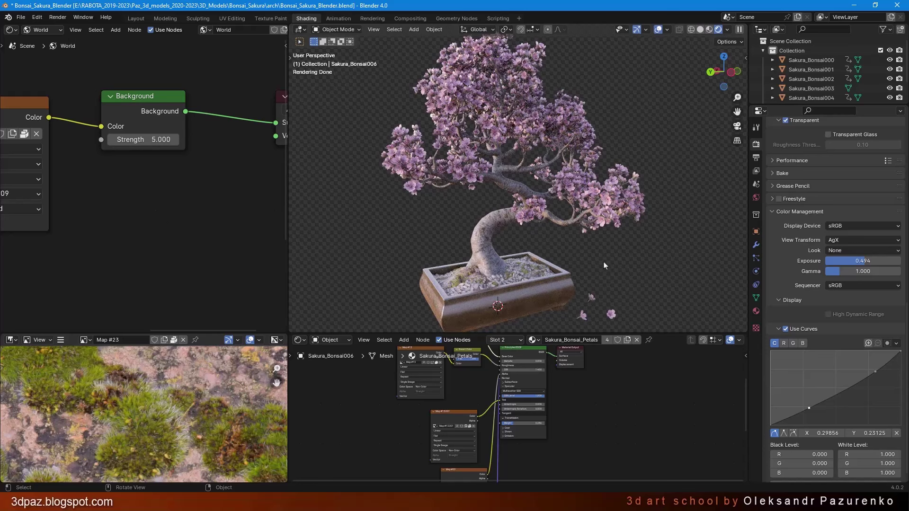
pyautogui.moveTo(604, 265); pyautogui.dragTo(416, 254, button='middle')
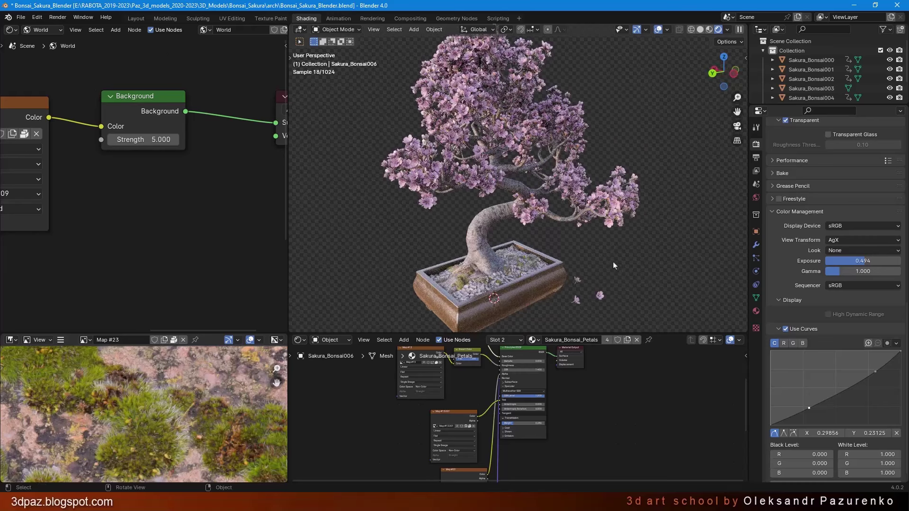
# - Enlarge the shader node area to examine the Sakura_Bonsai_Petals material's node tree, and restore the larger 3D viewport
pyautogui.moveTo(531, 333); pyautogui.dragTo(531, 152)
pyautogui.scroll(2, 481, 280)
pyautogui.scroll(2, 481, 280)
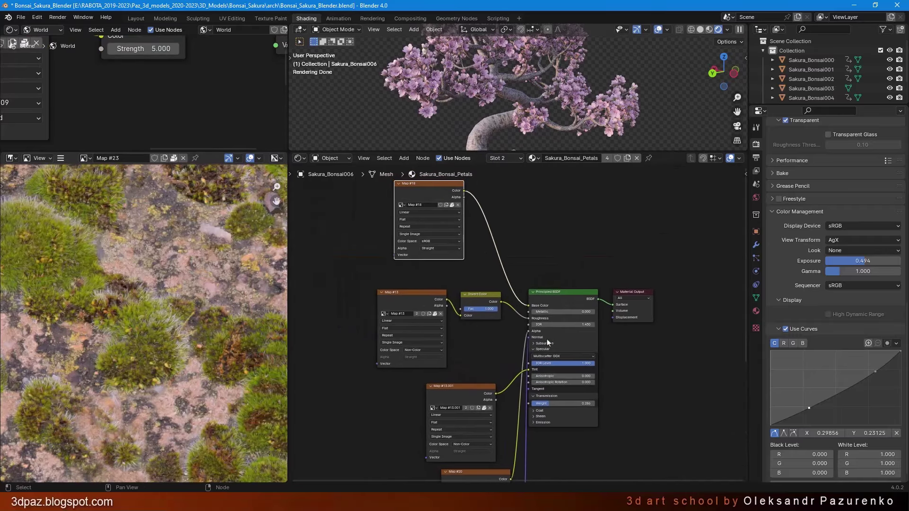
pyautogui.moveTo(578, 360); pyautogui.dragTo(586, 274, button='middle')
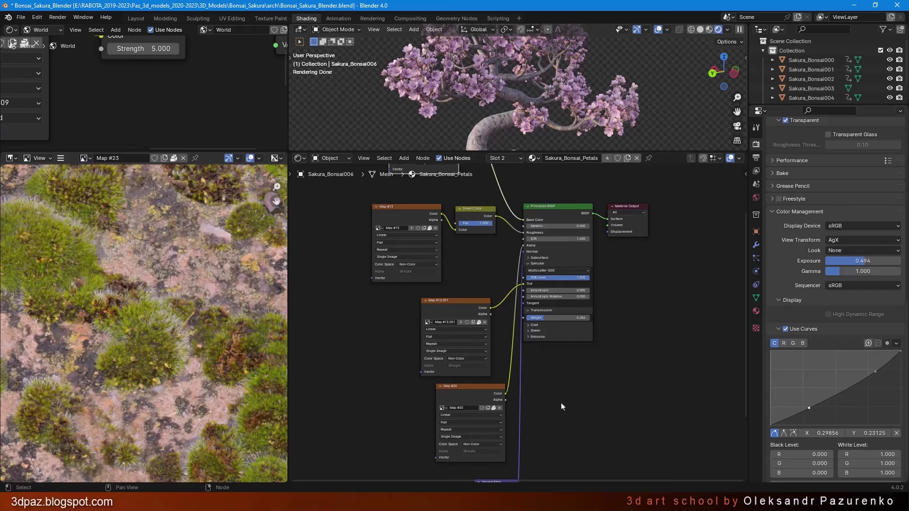
pyautogui.scroll(-1, 554, 327)
pyautogui.moveTo(560, 150); pyautogui.dragTo(560, 334)
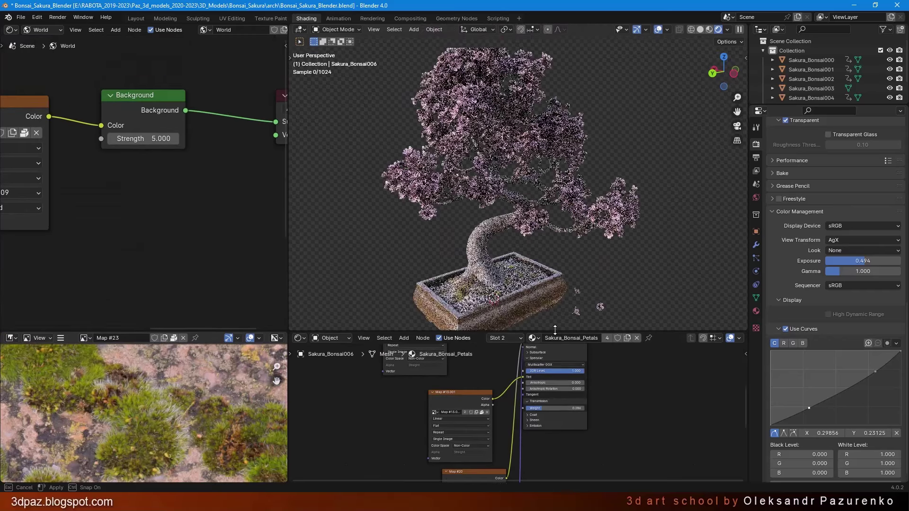
pyautogui.scroll(-2, 423, 436)
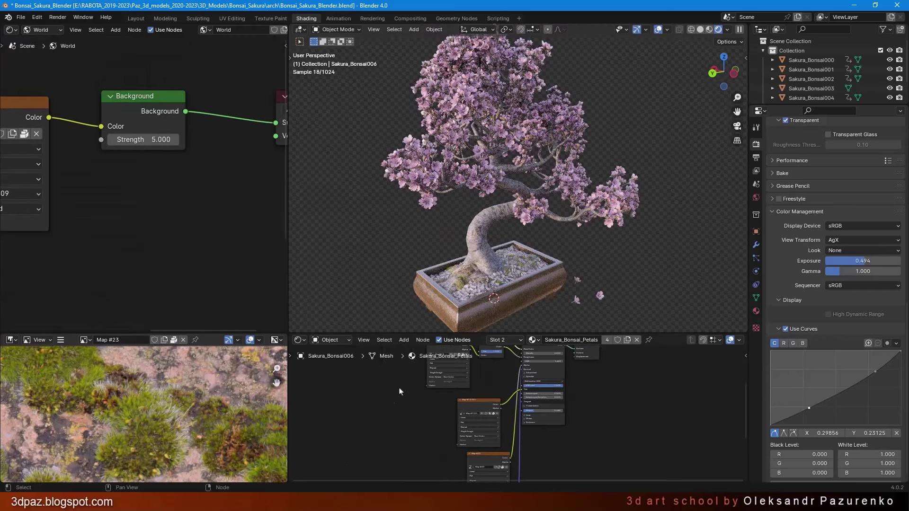
# - Preview the Map #13 and Map #18 textures of the petals material, and return the 3D viewport to solid shading
pyautogui.moveTo(422, 354); pyautogui.dragTo(431, 439, button='middle')
pyautogui.click(443, 400)
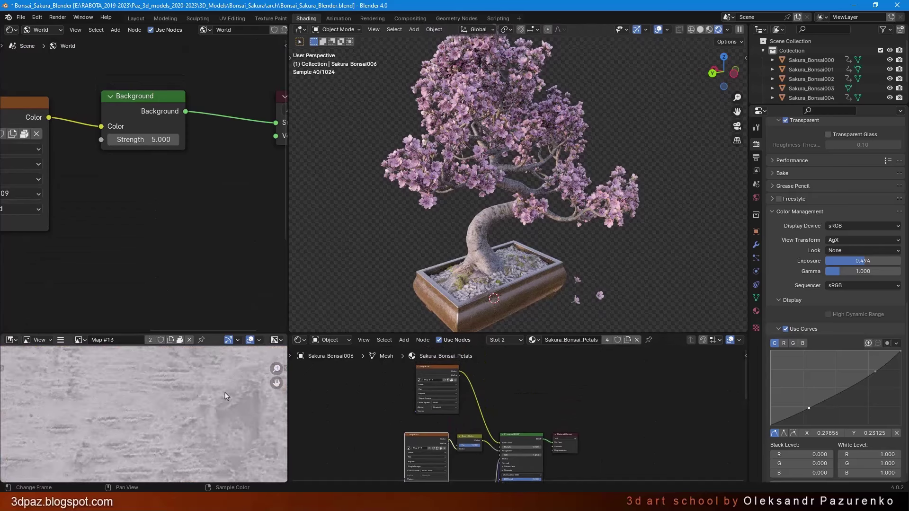
pyautogui.scroll(-2, 198, 396)
pyautogui.moveTo(406, 394); pyautogui.dragTo(401, 423, button='middle')
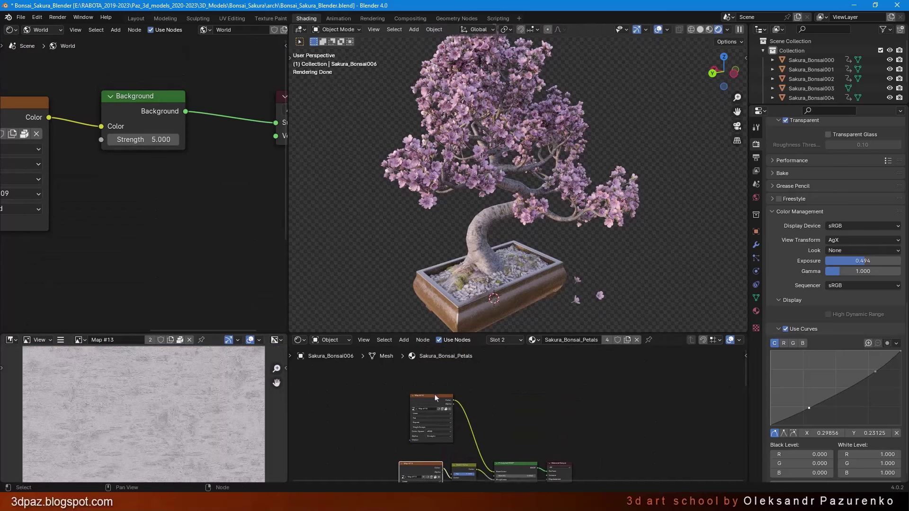
pyautogui.click(435, 398)
pyautogui.scroll(-3, 195, 402)
pyautogui.moveTo(195, 402); pyautogui.dragTo(201, 410, button='middle')
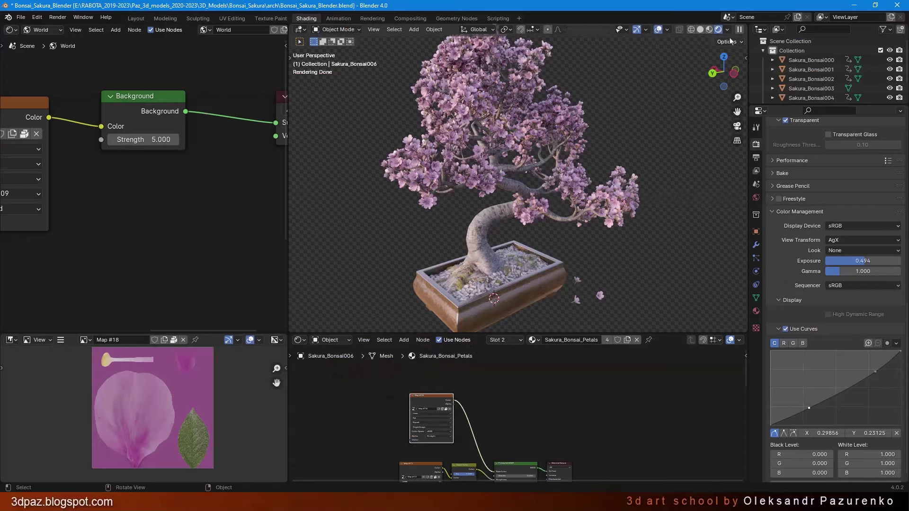
pyautogui.click(701, 30)
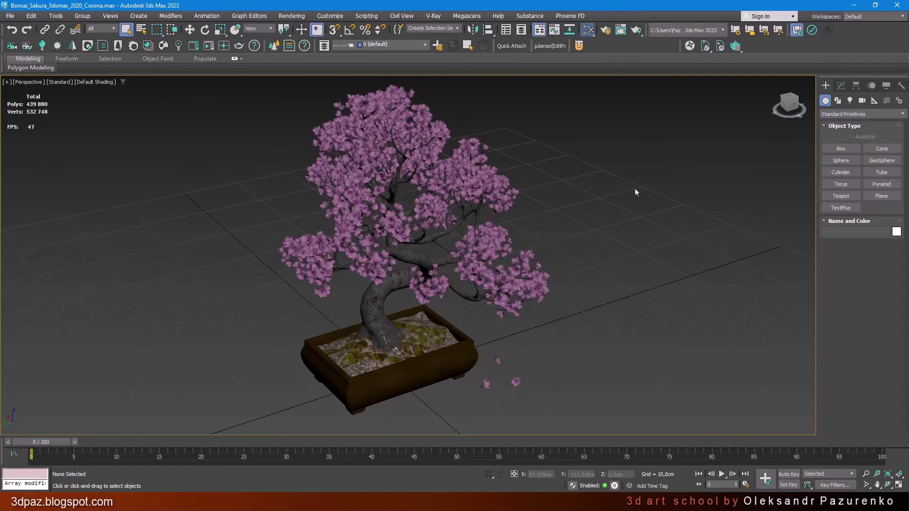
# - In 3ds Max, pick the bonsai tree's Sakura_Bonsai material into the Slate Material Editor and maximize the editor window
pyautogui.press('m')
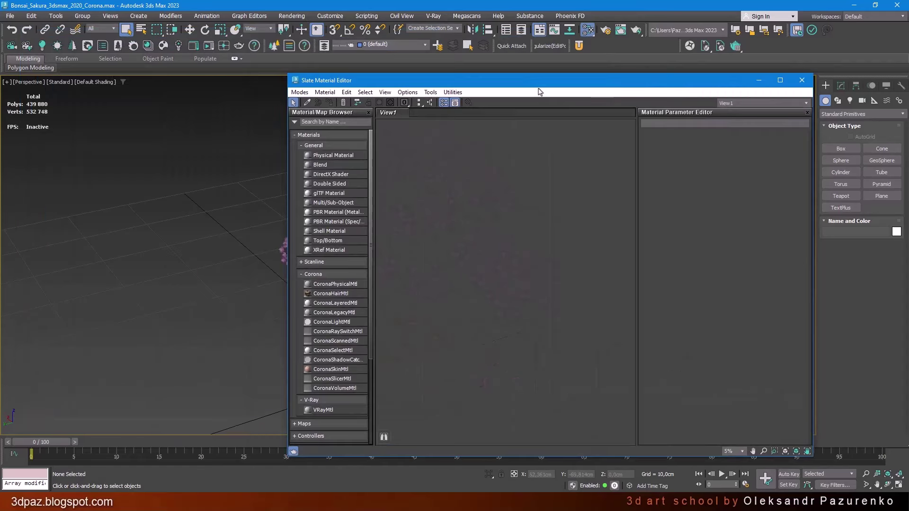
pyautogui.click(306, 102)
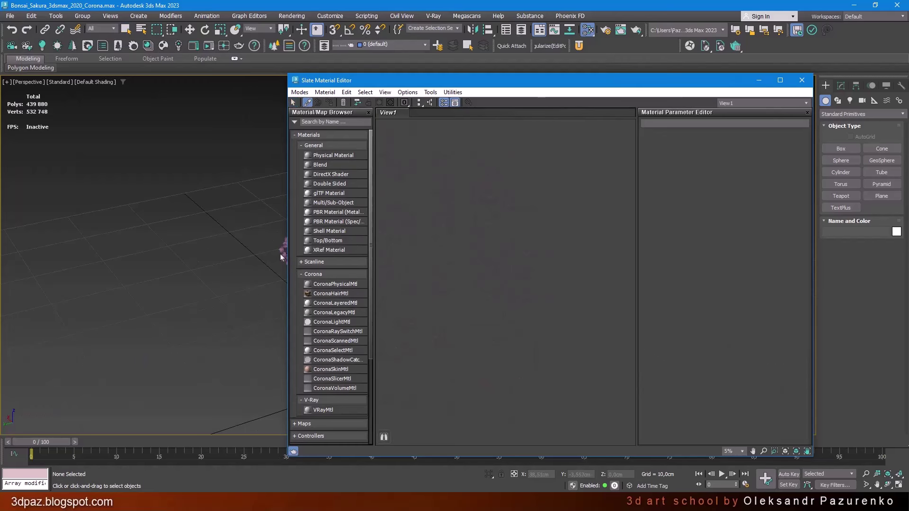
pyautogui.click(281, 253)
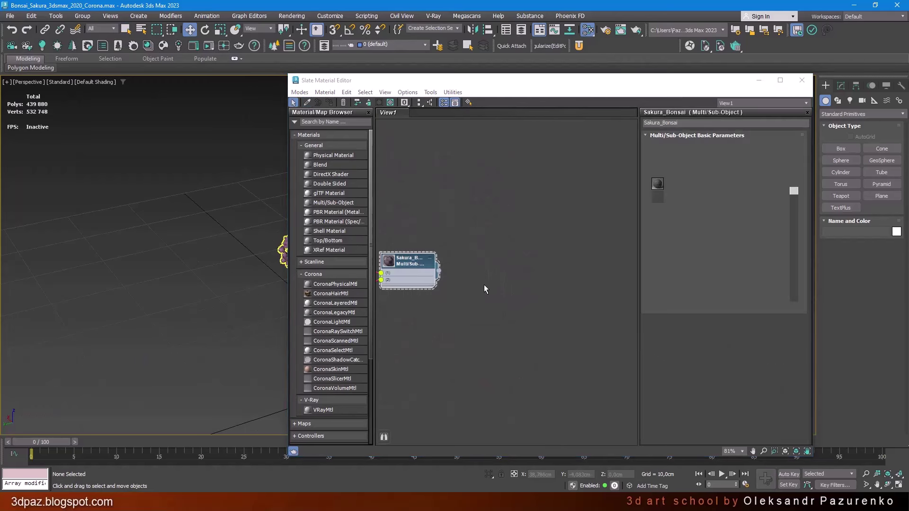
pyautogui.doubleClick(487, 80)
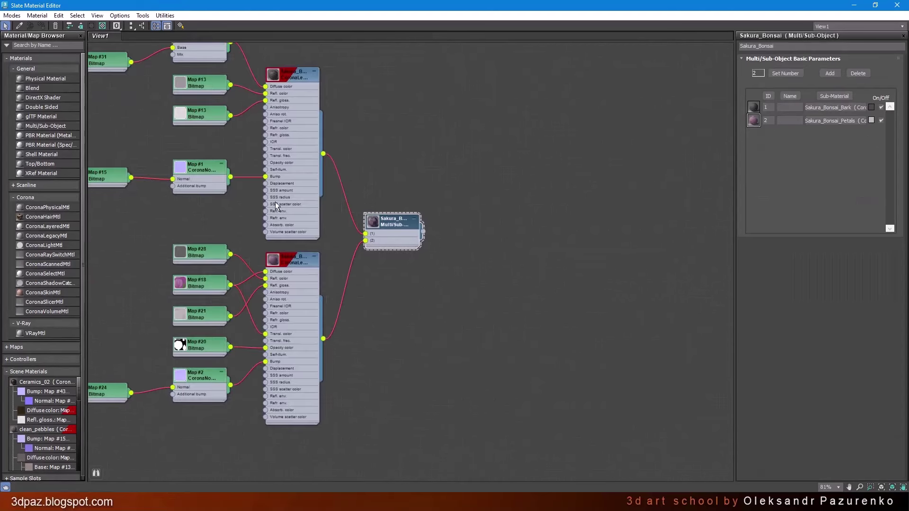
# - Examine the bitmap, CoronaMix and normal map nodes feeding the Sakura_Bonsai_Bark sub-material, and close the material editor
pyautogui.scroll(5, 419, 206)
pyautogui.moveTo(518, 199); pyautogui.dragTo(518, 206)
pyautogui.rightClick(518, 206)
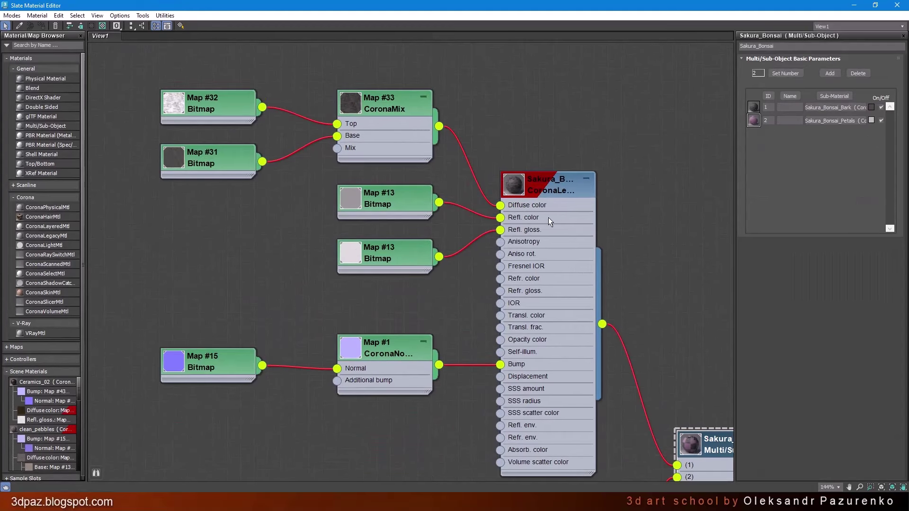
pyautogui.moveTo(436, 353); pyautogui.dragTo(446, 318, button='middle')
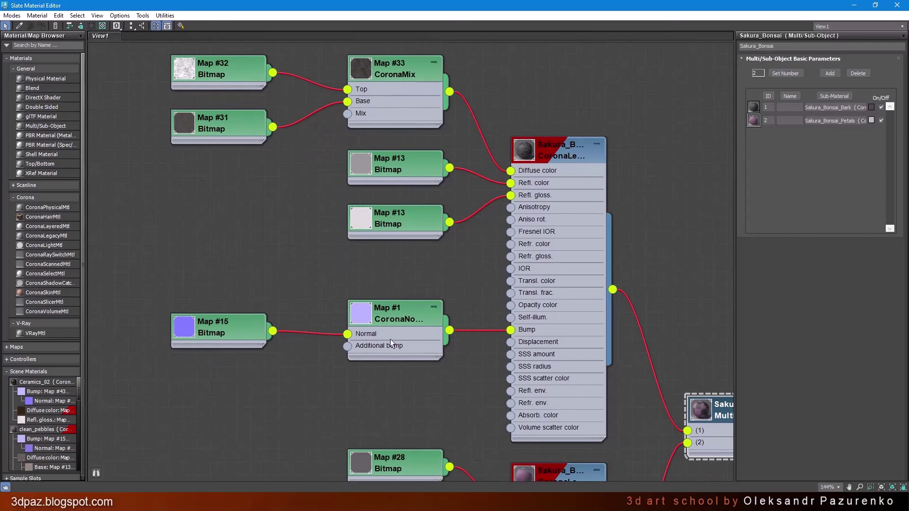
pyautogui.scroll(-3, 375, 274)
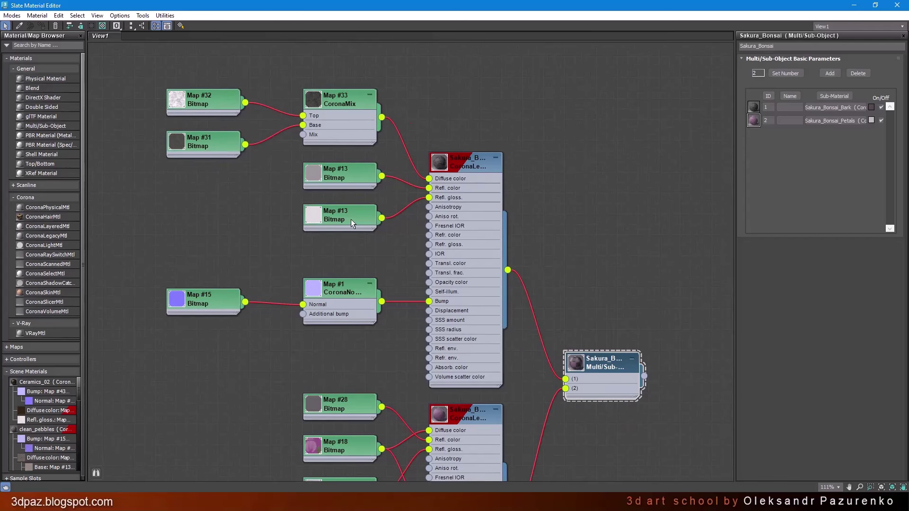
pyautogui.click(901, 5)
# - Switch to the Poly Haven site in the browser and browse its HDRIs collection
pyautogui.hotkey('alt', 'Tab')
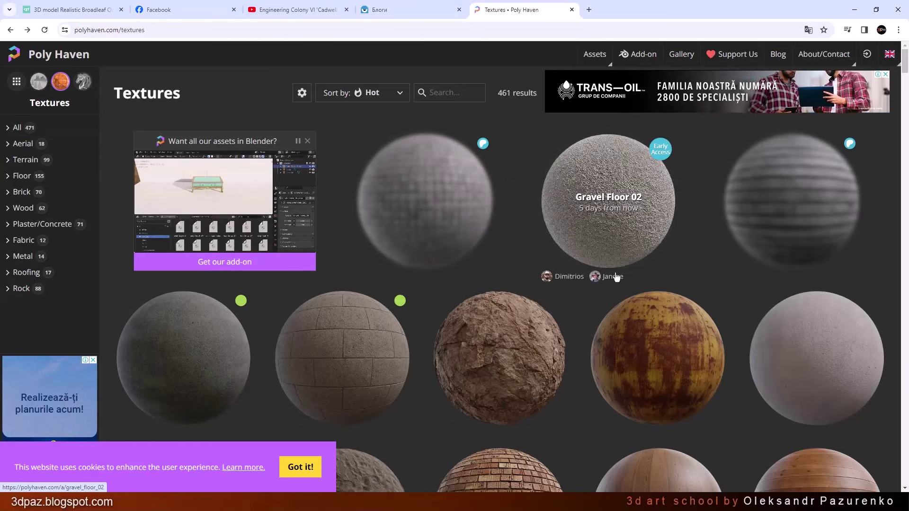
pyautogui.click(593, 53)
pyautogui.click(581, 76)
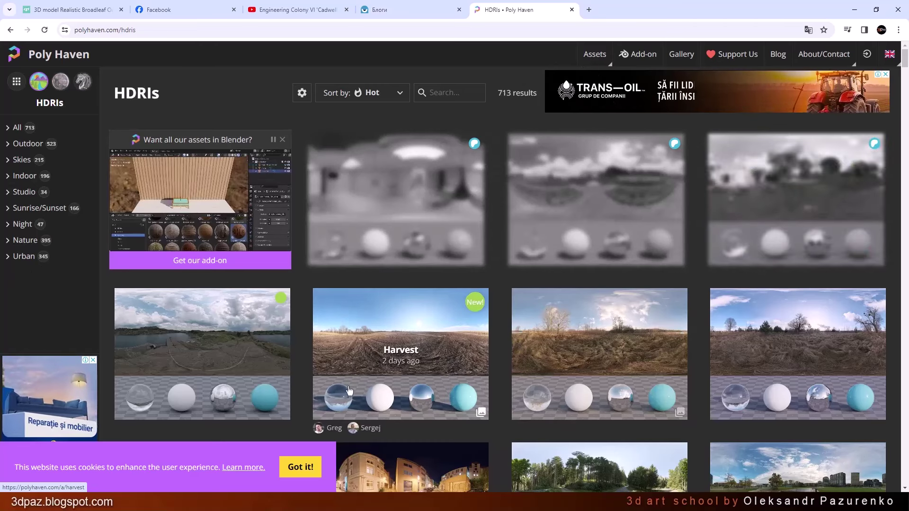
pyautogui.scroll(-2, 568, 379)
pyautogui.scroll(-5, 260, 191)
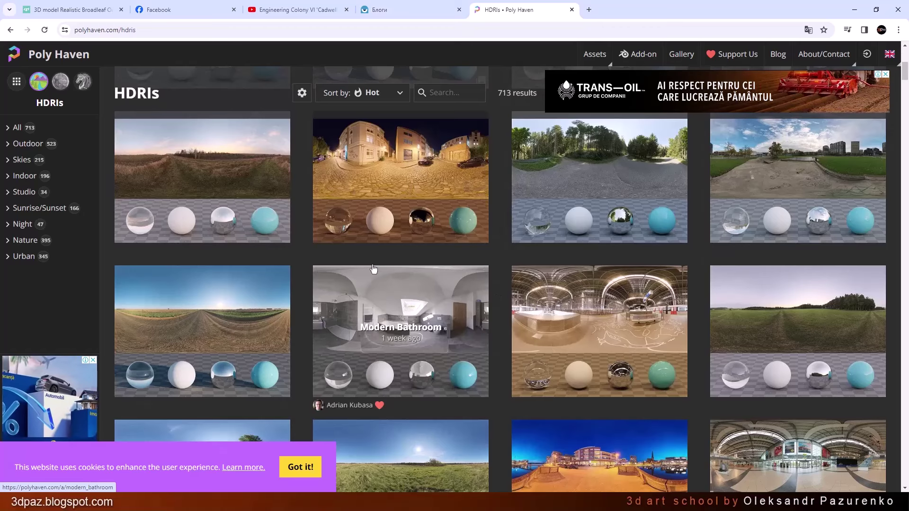
pyautogui.scroll(6, 373, 269)
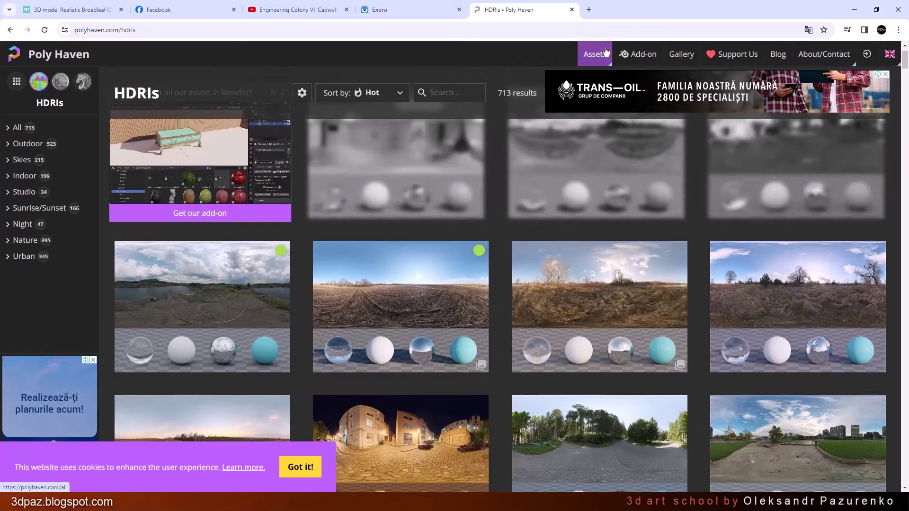
# - Go to the Poly Haven textures collection and open the Brick Wall 07 texture page
pyautogui.moveTo(605, 52)
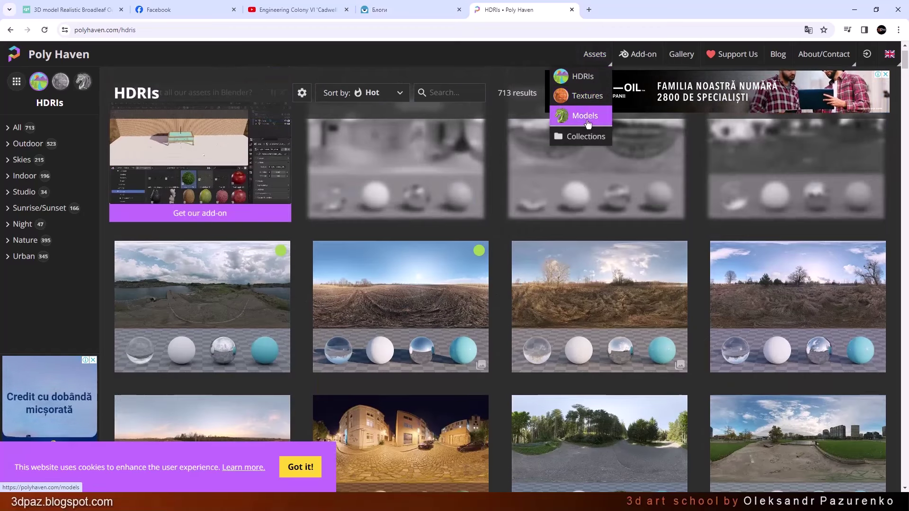
pyautogui.click(595, 104)
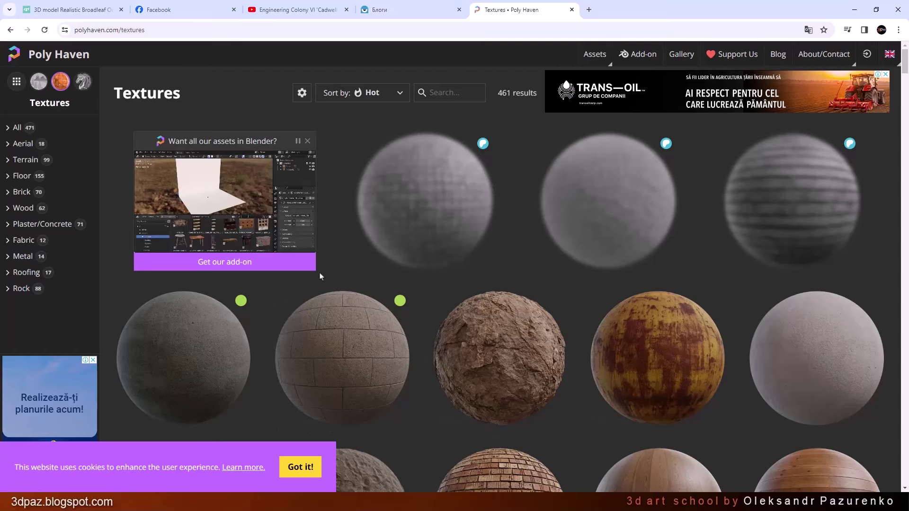
pyautogui.scroll(-2, 498, 315)
pyautogui.click(539, 427)
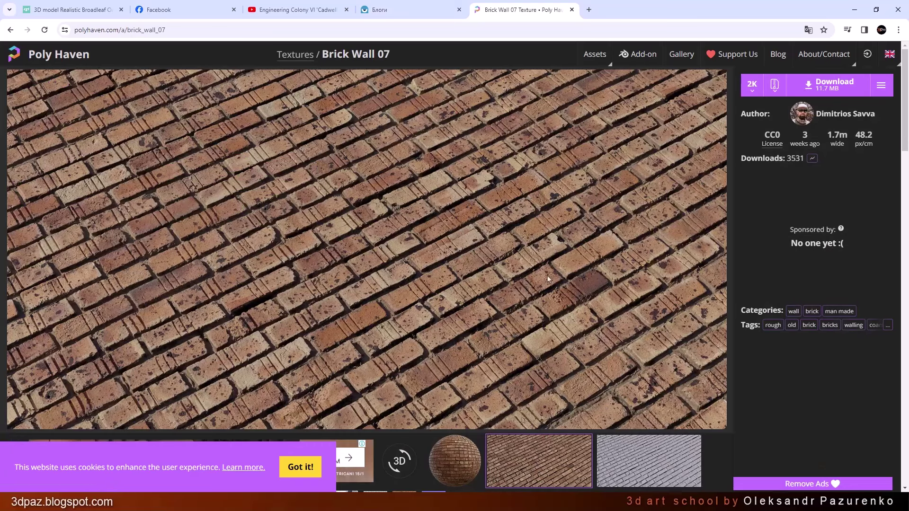
# - Preview the individual maps of the Brick Wall 07 texture one after another, including its brick colour and blue normal maps
pyautogui.scroll(-2, 635, 277)
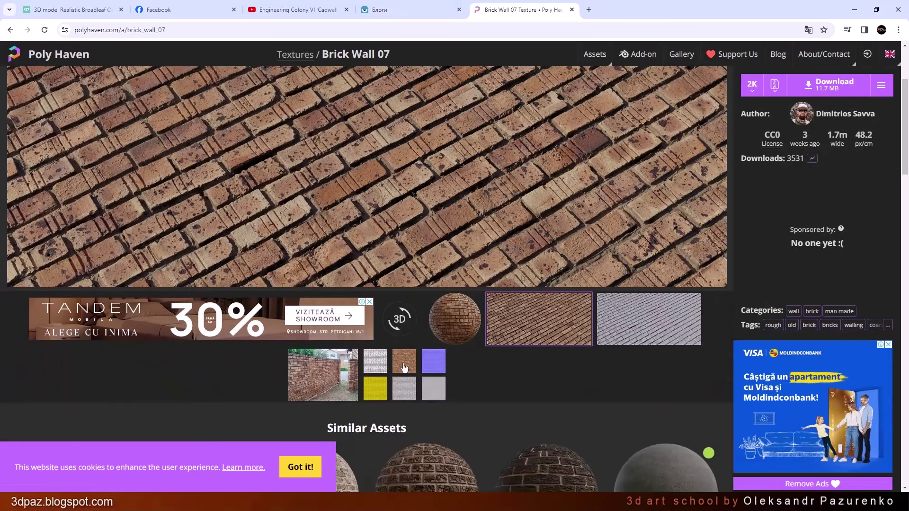
pyautogui.click(376, 361)
pyautogui.scroll(2, 511, 315)
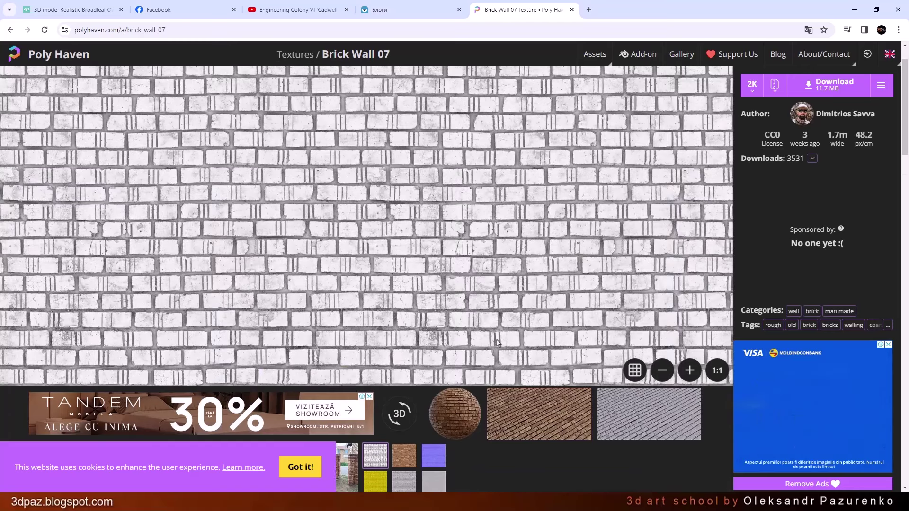
pyautogui.click(404, 456)
pyautogui.click(433, 464)
pyautogui.click(404, 481)
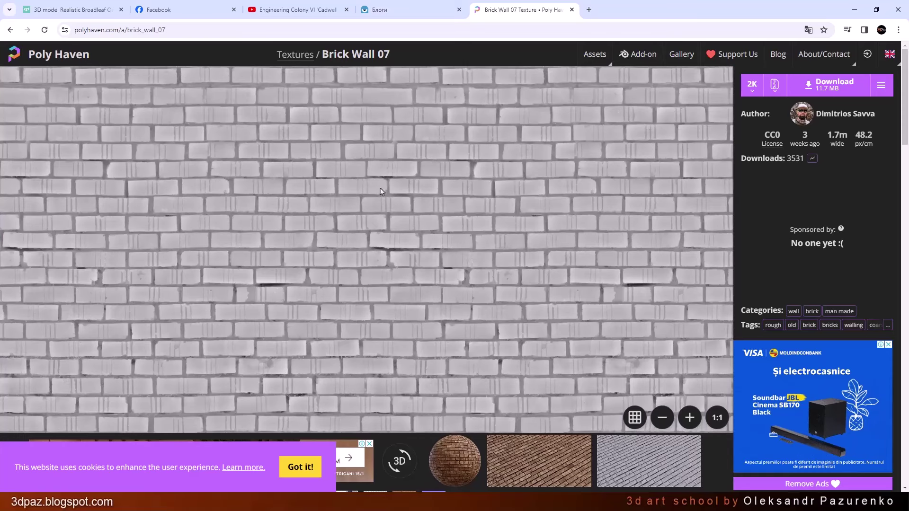
pyautogui.scroll(-1, 380, 188)
pyautogui.click(431, 445)
pyautogui.scroll(2, 512, 269)
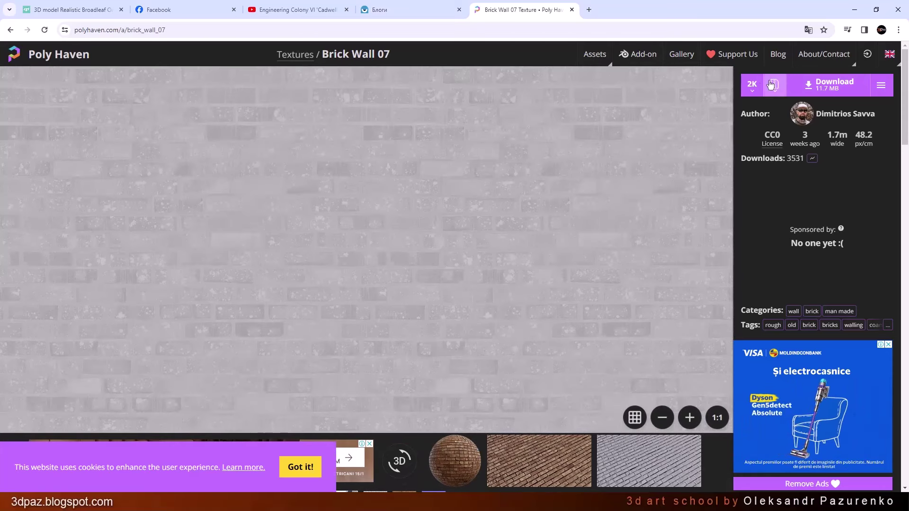
# - Check the resolution choices and the list of downloadable map formats for the Brick Wall 07 texture
pyautogui.click(752, 85)
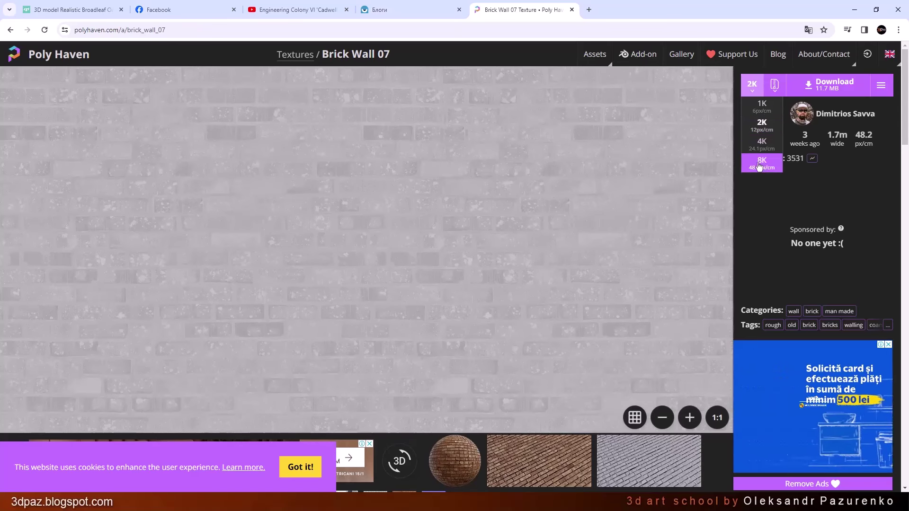
pyautogui.click(883, 92)
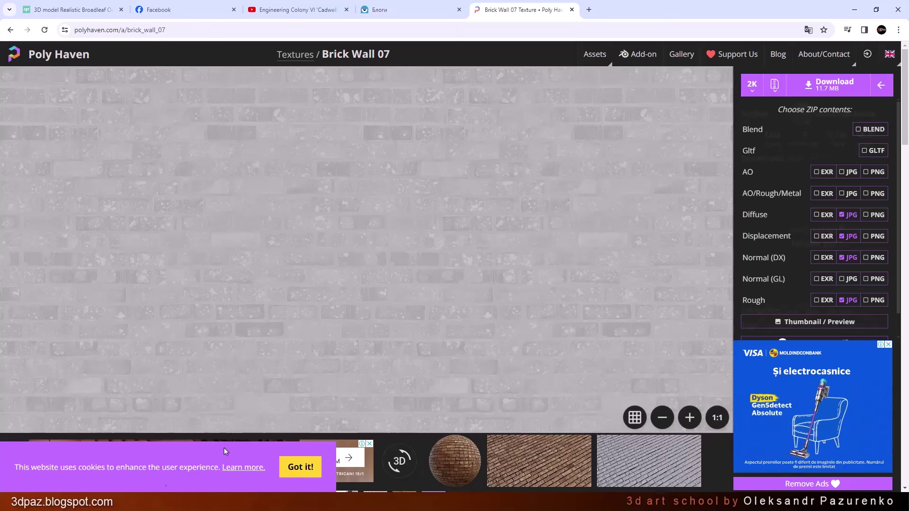
# - Launch Adobe Substance 3D Sampler and dismiss the Adobe sign-in window that covers its home screen
pyautogui.click(10, 502)
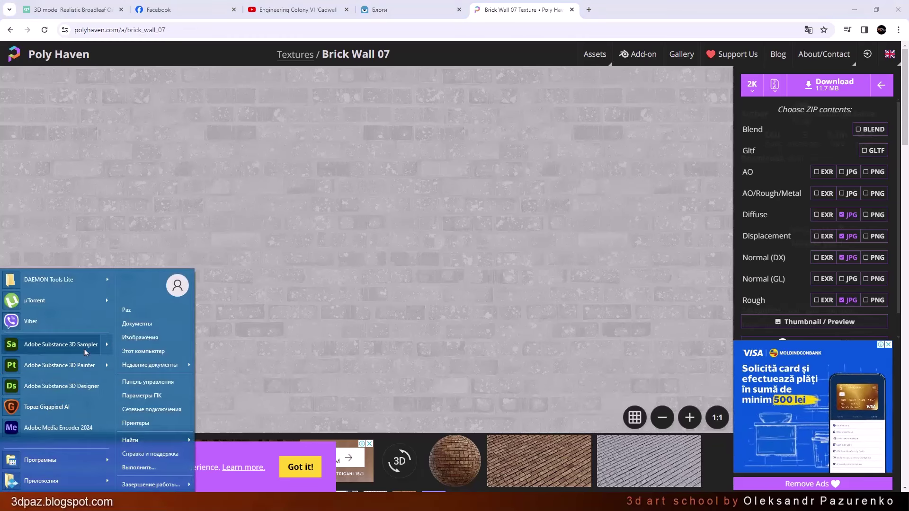
pyautogui.click(84, 349)
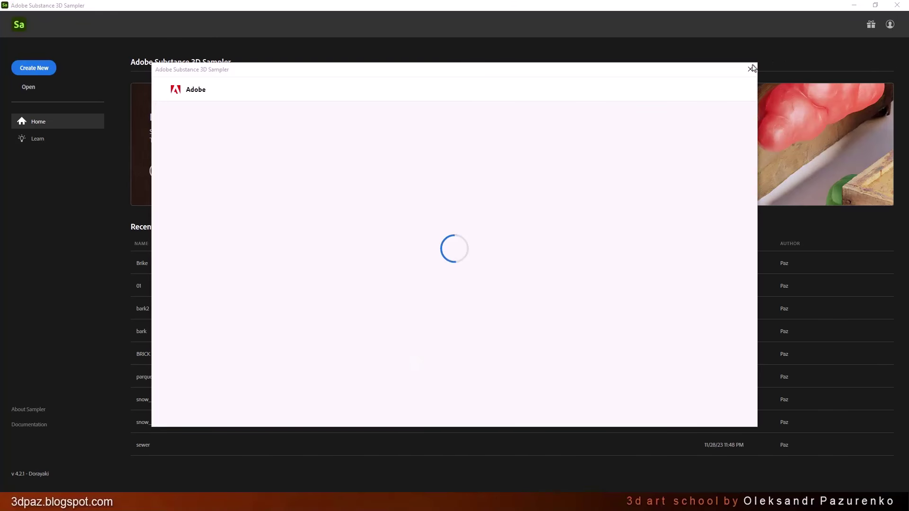
pyautogui.click(751, 69)
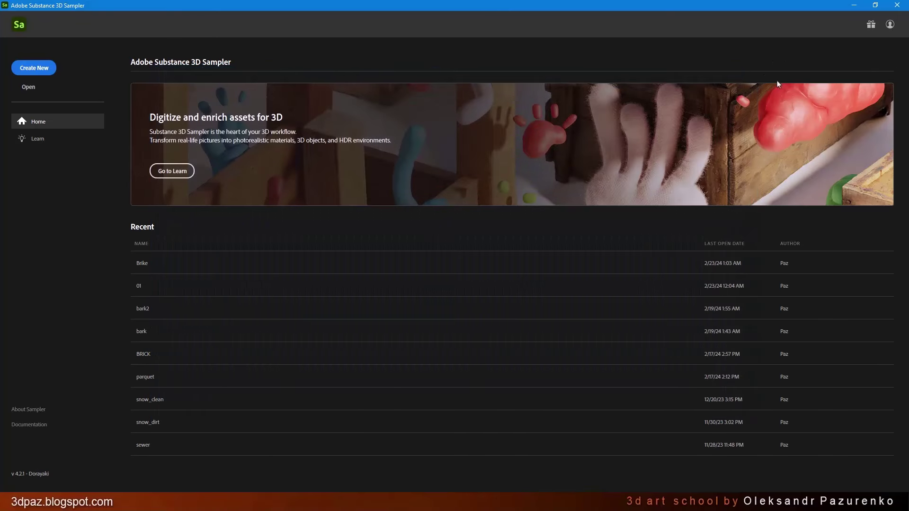
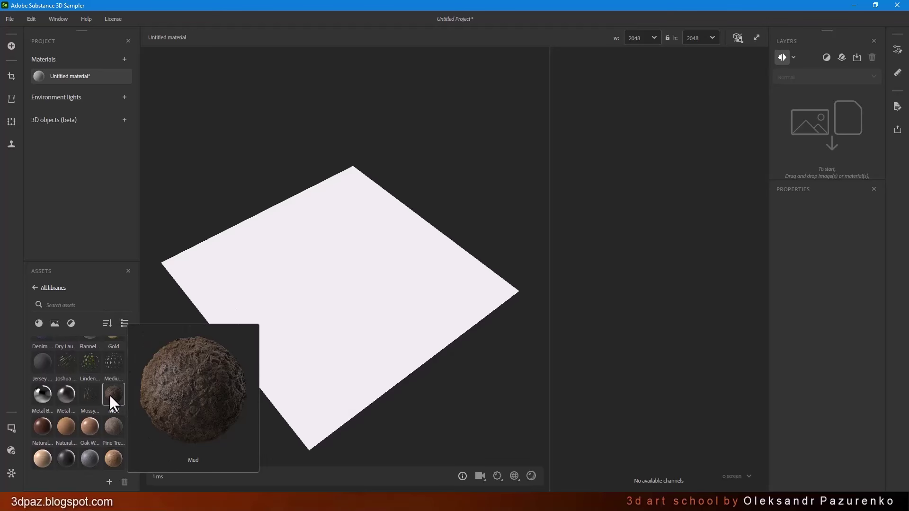
# - Apply the Mud material from the asset library to the plane and check which document widths are available
pyautogui.moveTo(110, 395); pyautogui.dragTo(257, 270)
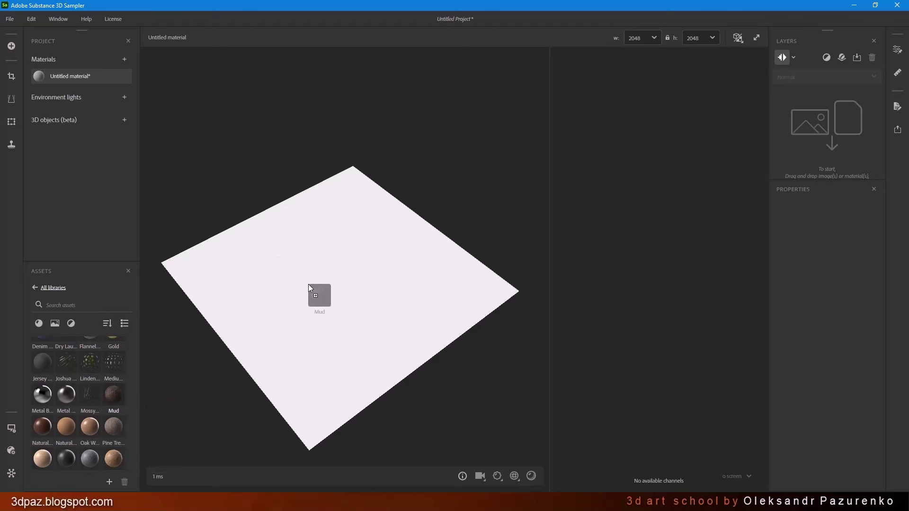
pyautogui.moveTo(308, 284); pyautogui.dragTo(309, 285)
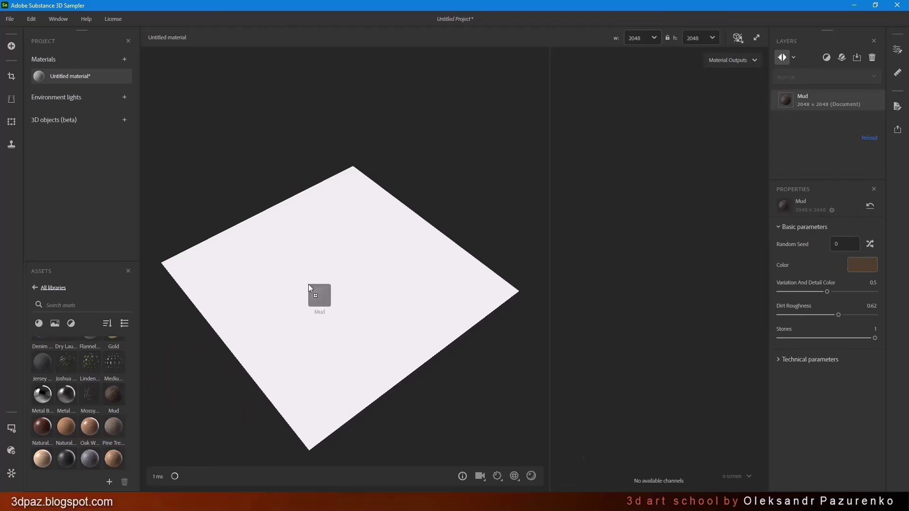
pyautogui.scroll(3, 310, 350)
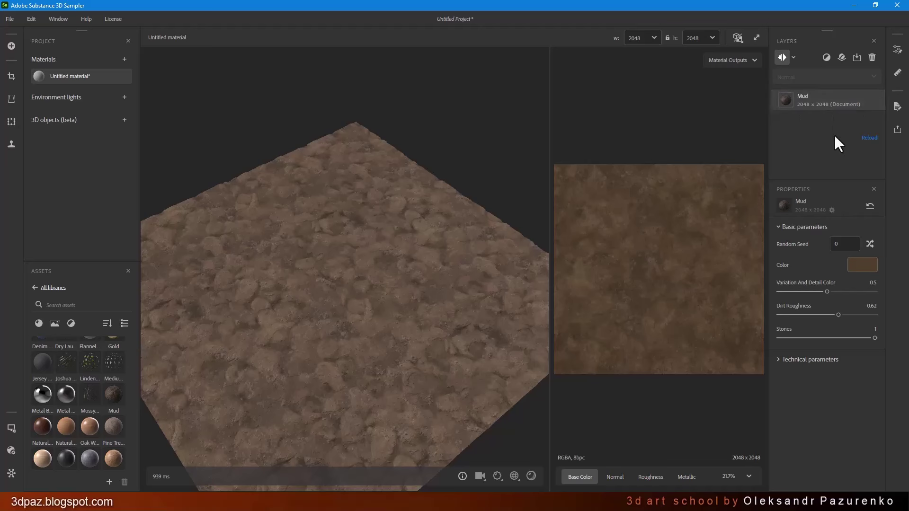
pyautogui.click(655, 38)
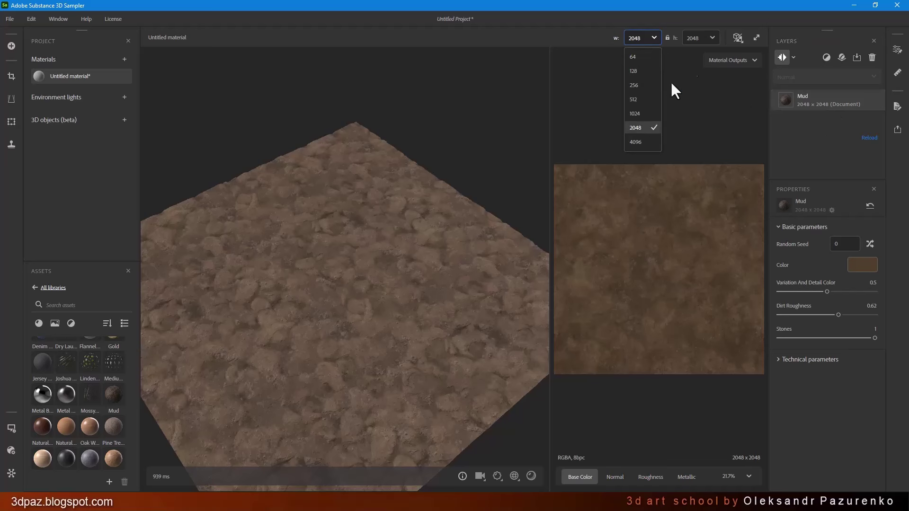
pyautogui.click(728, 20)
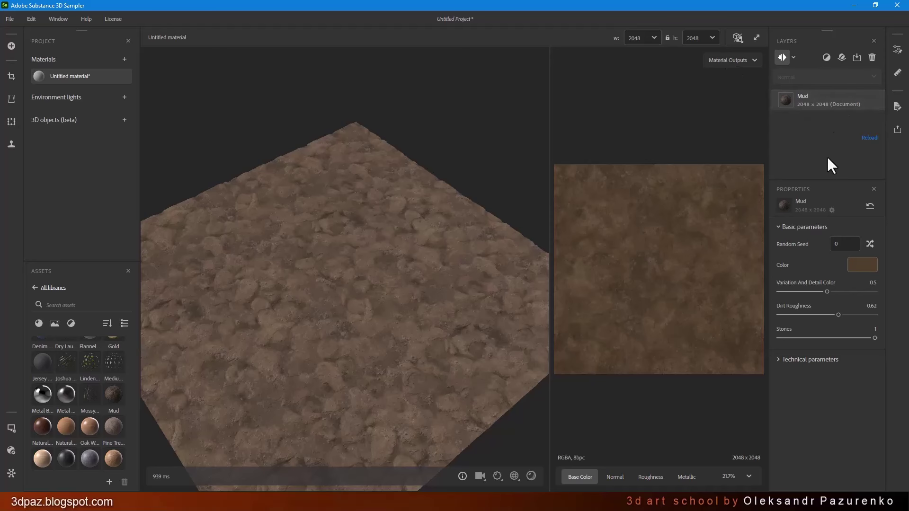
# - Randomise the Mud layer's seed several times and darken its colour to #2B251E
pyautogui.click(870, 244)
pyautogui.click(870, 243)
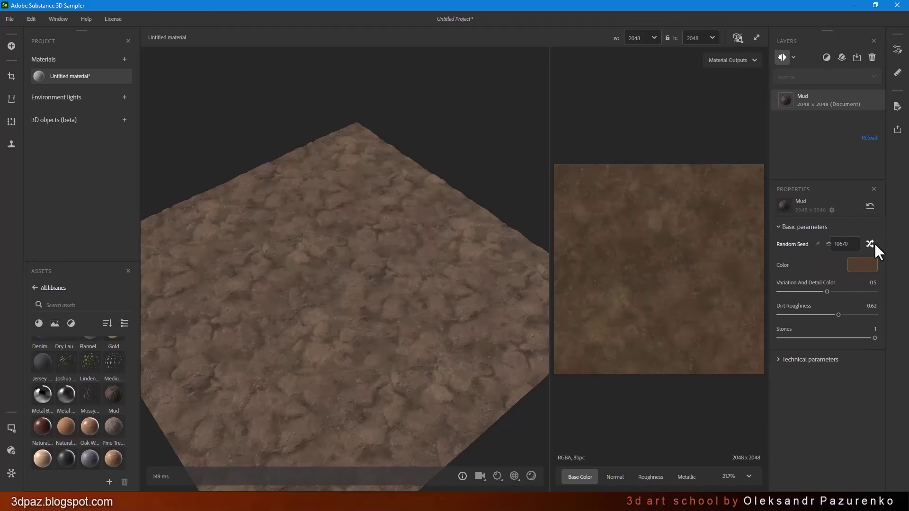
pyautogui.click(870, 243)
pyautogui.click(864, 266)
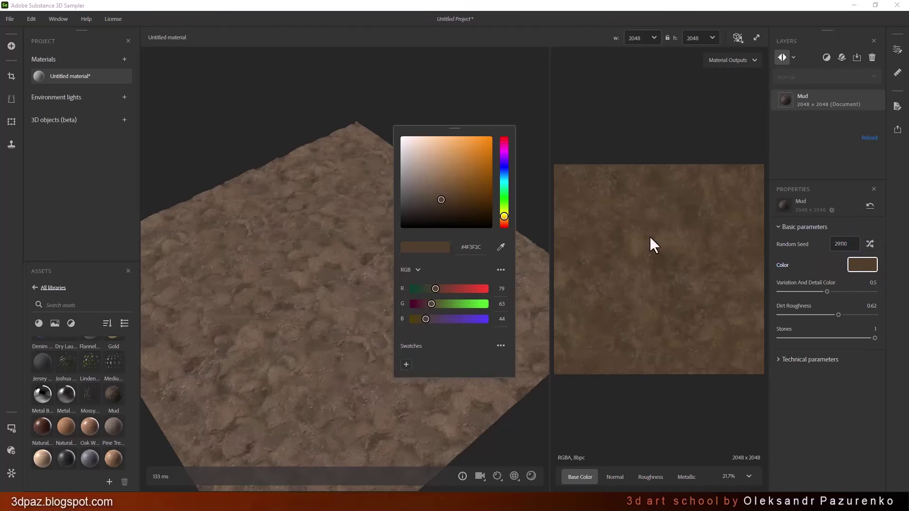
pyautogui.click(439, 214)
pyautogui.click(430, 212)
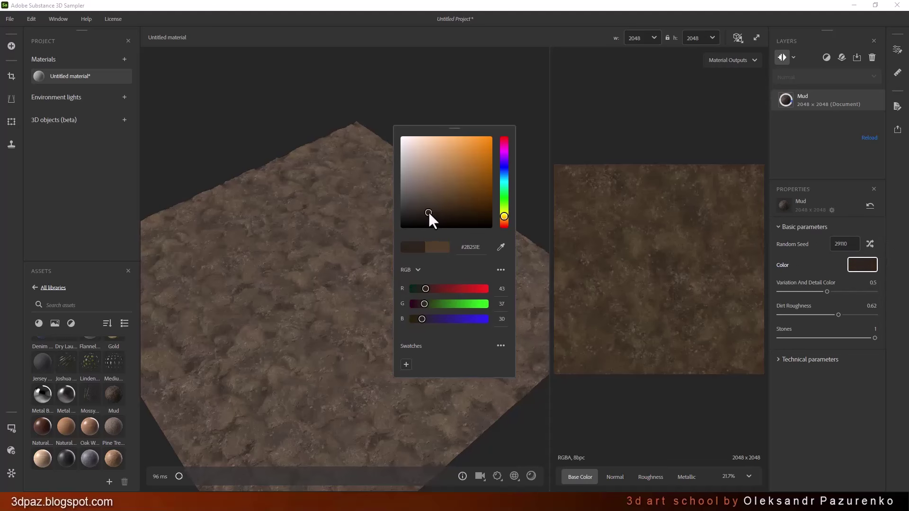
pyautogui.click(836, 423)
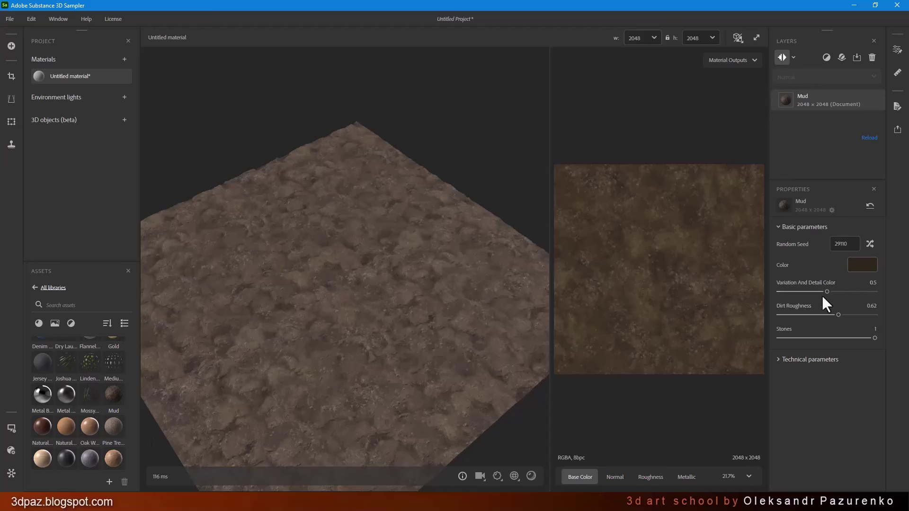
# - Set the Mud layer's Variation And Detail Color to 0.35 and Dirt Roughness to 0.69, inspecting the surface up close
pyautogui.moveTo(825, 293)
pyautogui.mouseDown()
pyautogui.moveTo(782, 295)
pyautogui.moveTo(813, 302)
pyautogui.mouseUp()
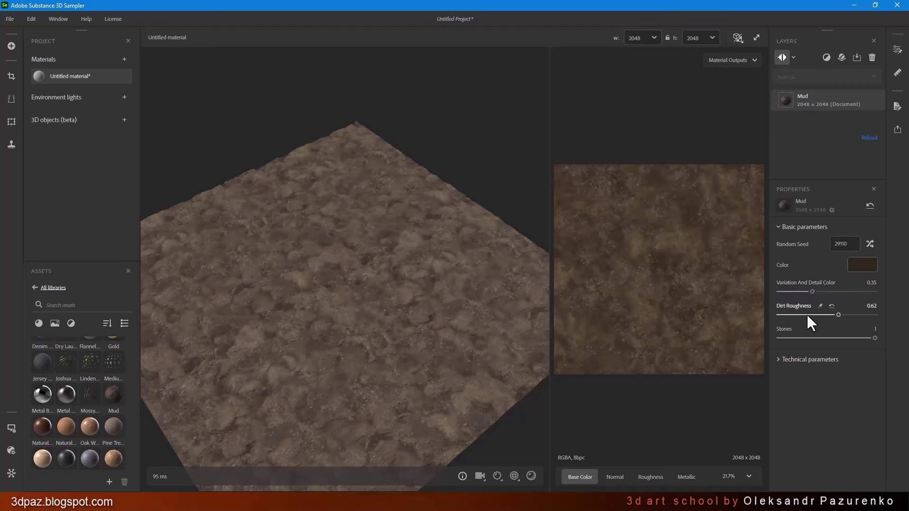
pyautogui.moveTo(808, 315); pyautogui.dragTo(869, 319)
pyautogui.moveTo(449, 246); pyautogui.dragTo(319, 274)
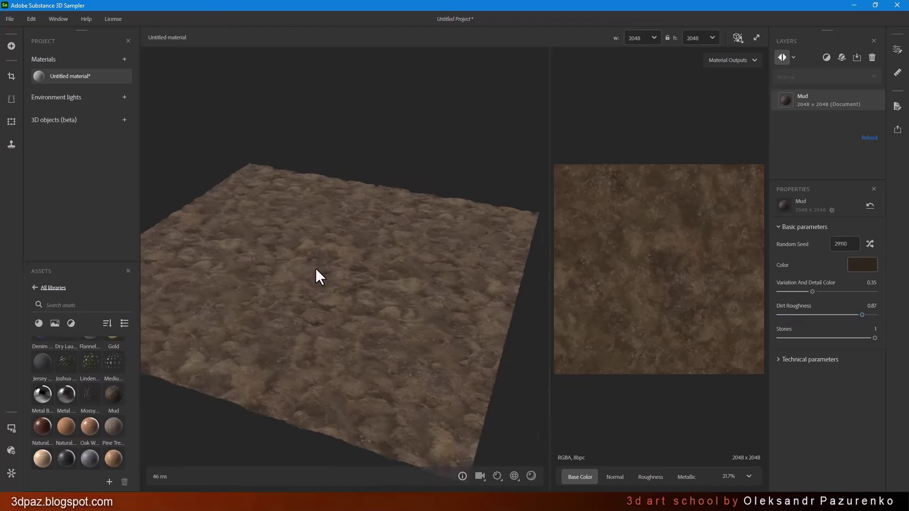
pyautogui.moveTo(816, 315); pyautogui.dragTo(844, 315)
pyautogui.scroll(5, 368, 271)
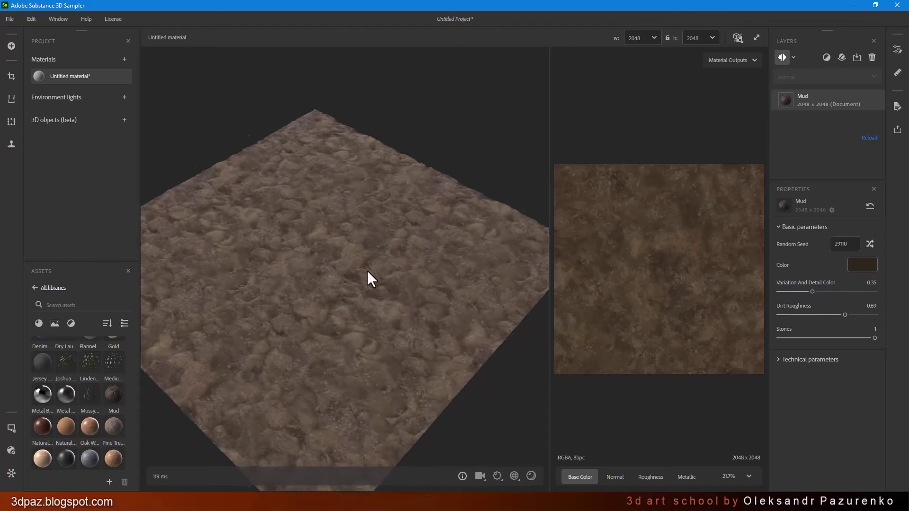
pyautogui.scroll(2, 305, 304)
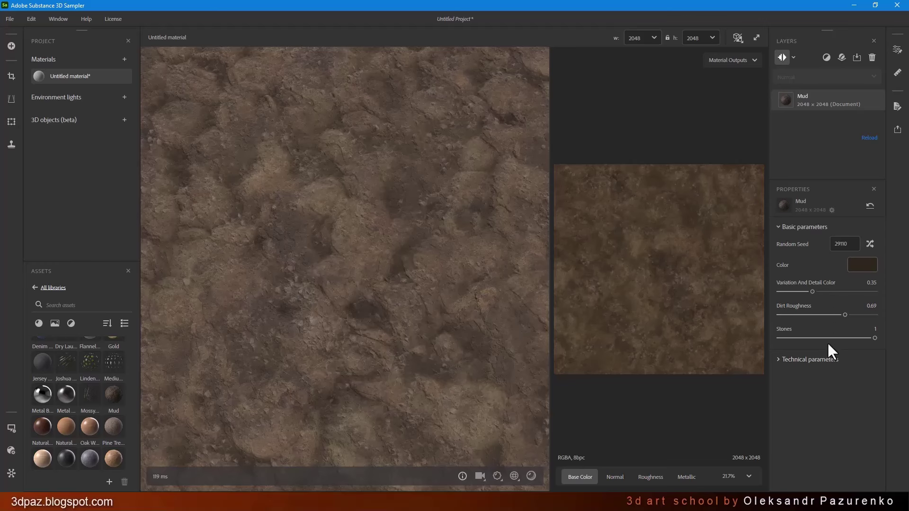
# - Try out the Mud layer's Stones range, ending at 1, and set Contrast in its technical parameters to 0.09
pyautogui.moveTo(771, 339); pyautogui.dragTo(887, 358)
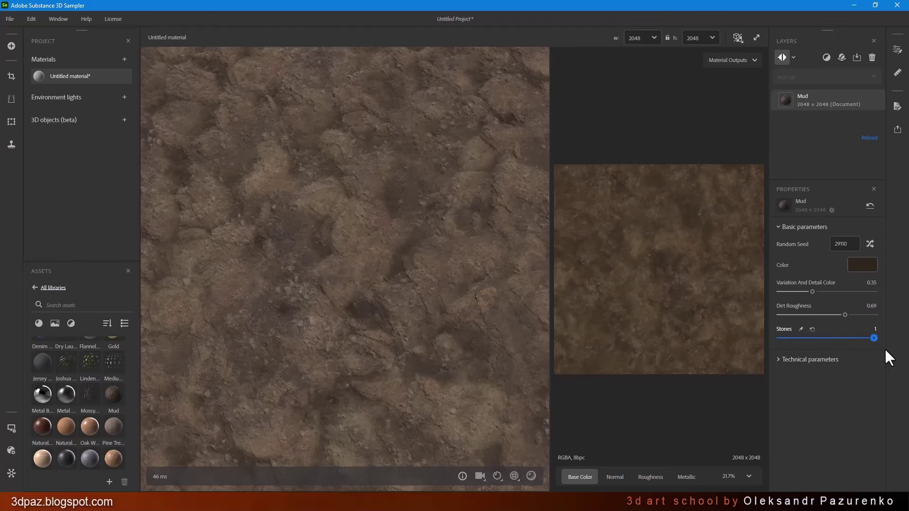
pyautogui.moveTo(497, 222); pyautogui.dragTo(387, 208)
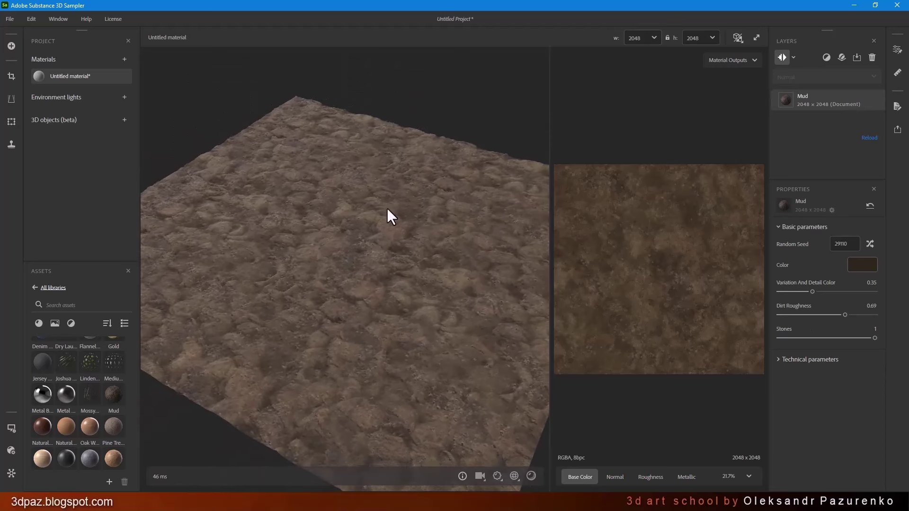
pyautogui.click(808, 361)
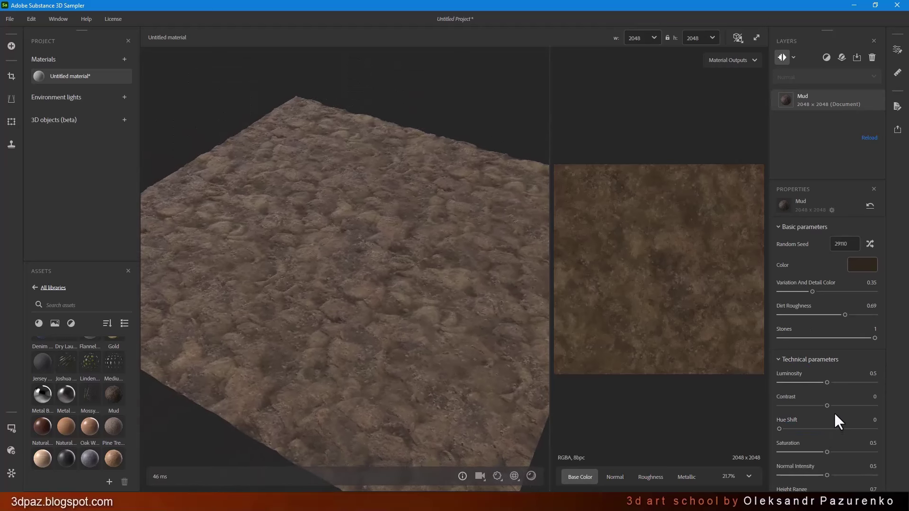
pyautogui.moveTo(829, 406); pyautogui.dragTo(831, 405)
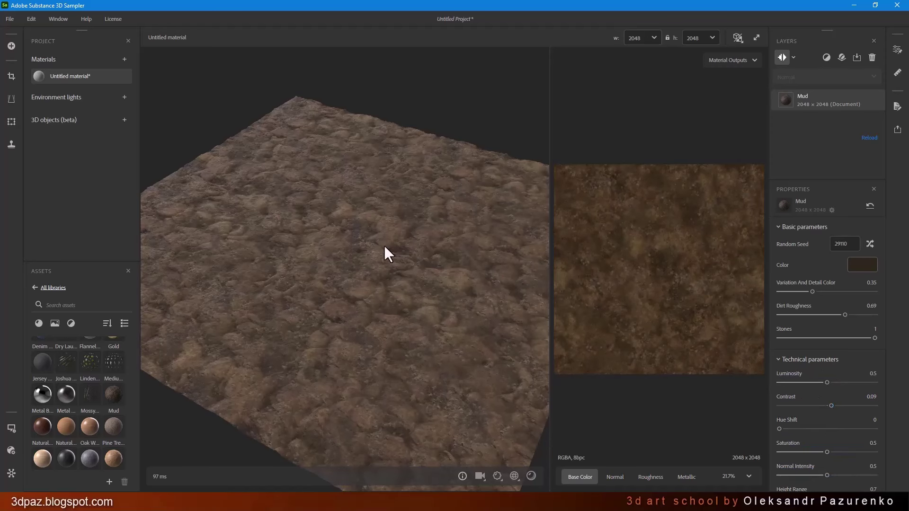
pyautogui.moveTo(384, 246); pyautogui.dragTo(392, 267)
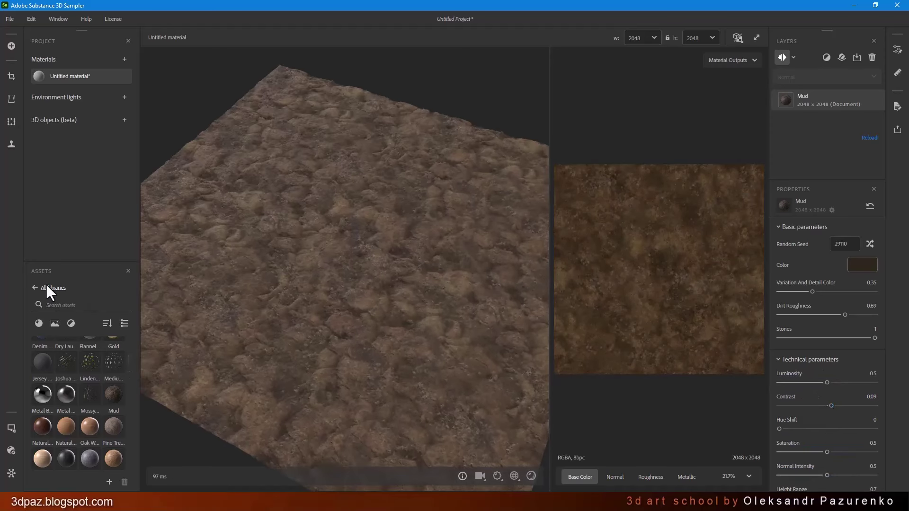
# - Find the Snow material in the asset library and add it as a layer over the Mud
pyautogui.scroll(1, 99, 380)
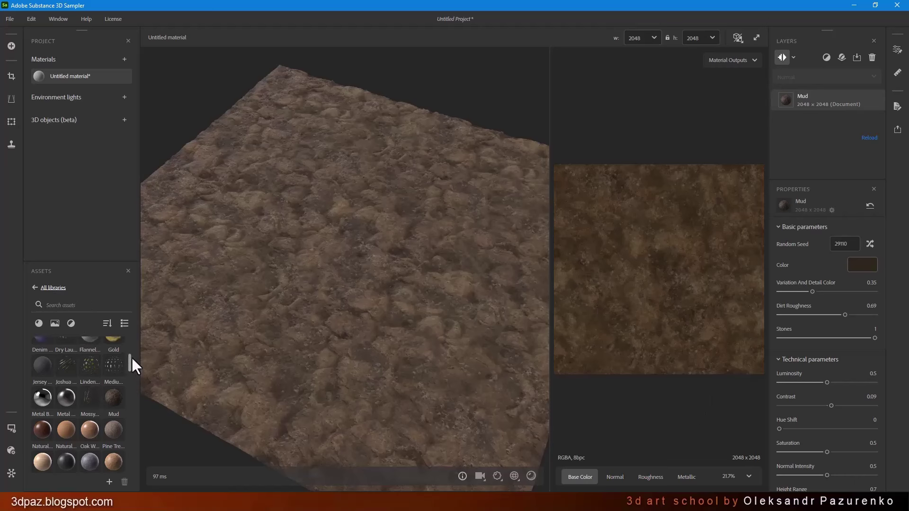
pyautogui.scroll(-3, 130, 360)
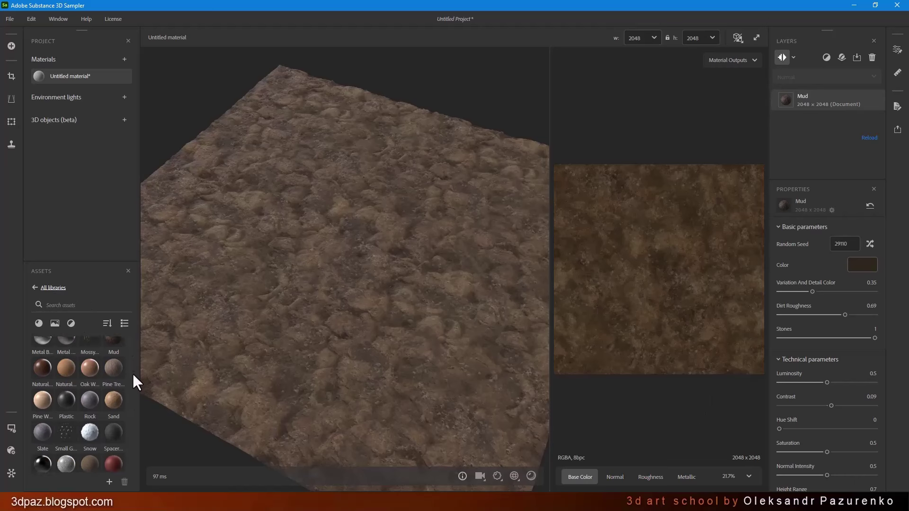
pyautogui.scroll(-2, 133, 377)
pyautogui.moveTo(93, 382)
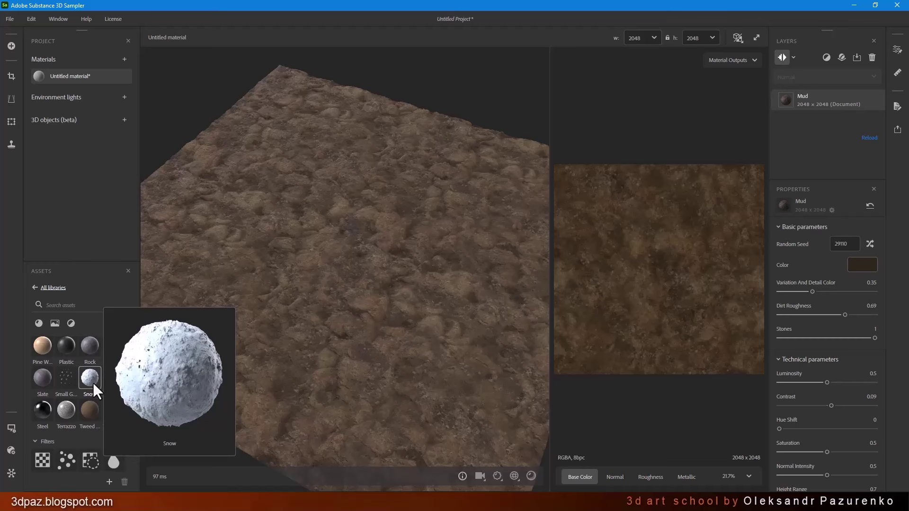
pyautogui.moveTo(92, 383); pyautogui.dragTo(333, 263)
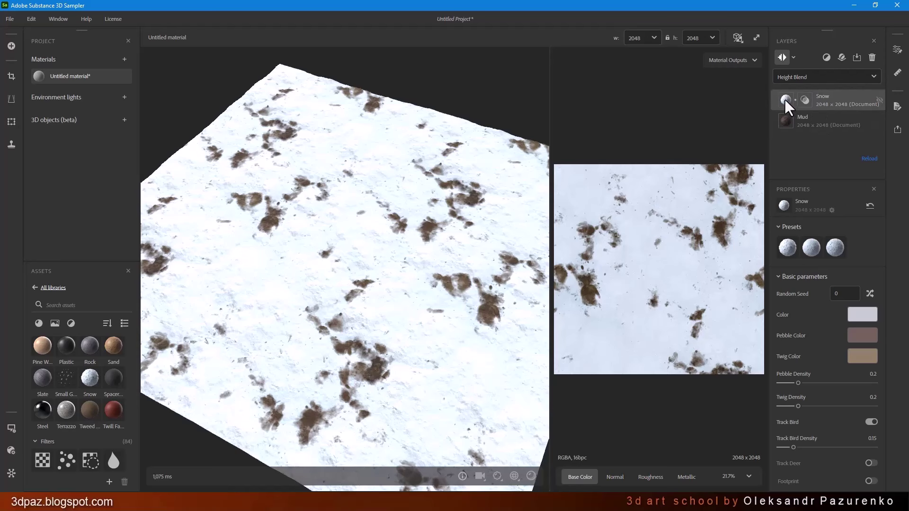
# - Try the Color ID Blend mode on the Snow layer and return it to Height Blend
pyautogui.click(811, 101)
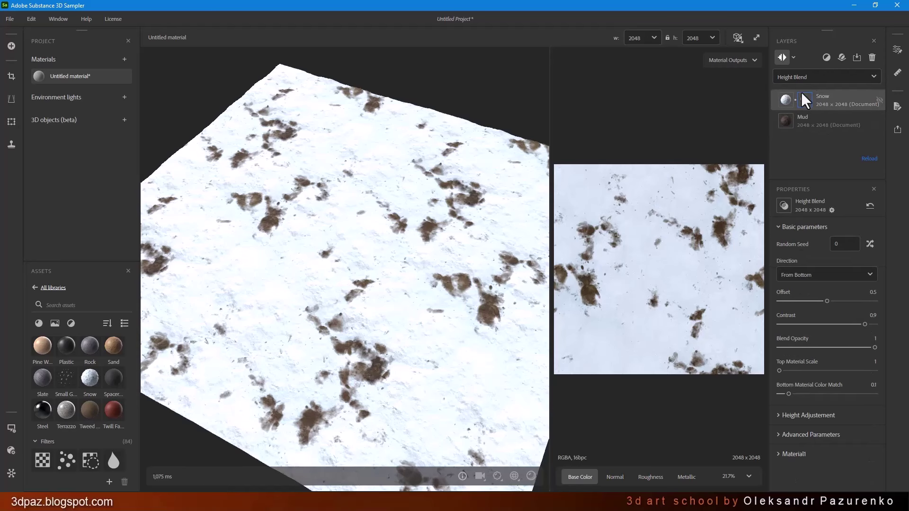
pyautogui.click(837, 78)
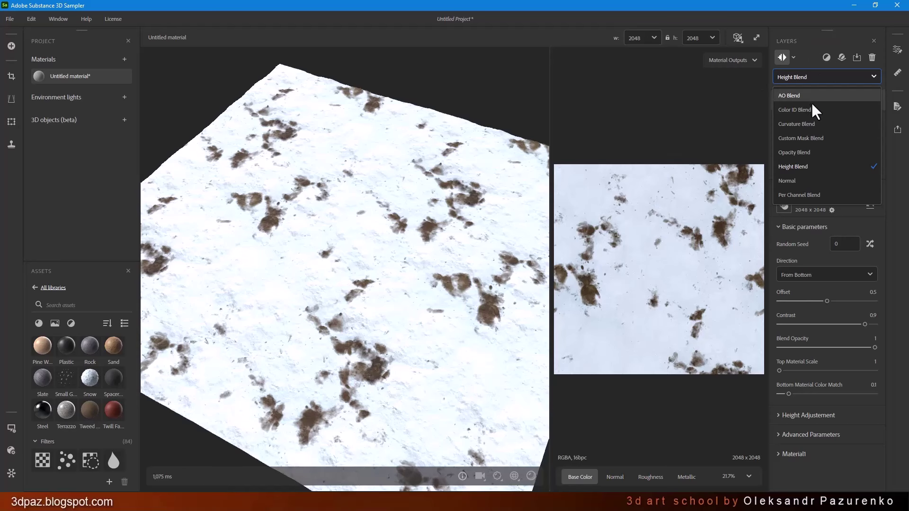
pyautogui.click(831, 109)
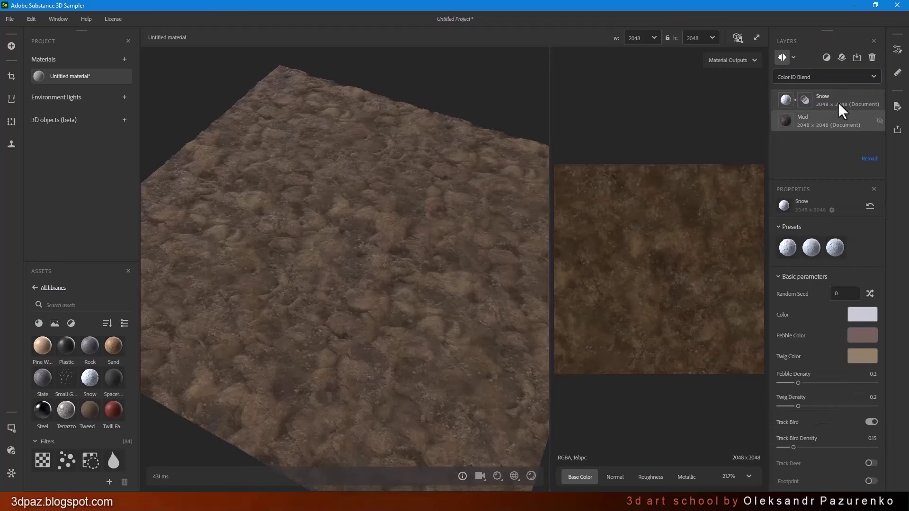
pyautogui.scroll(2, 854, 78)
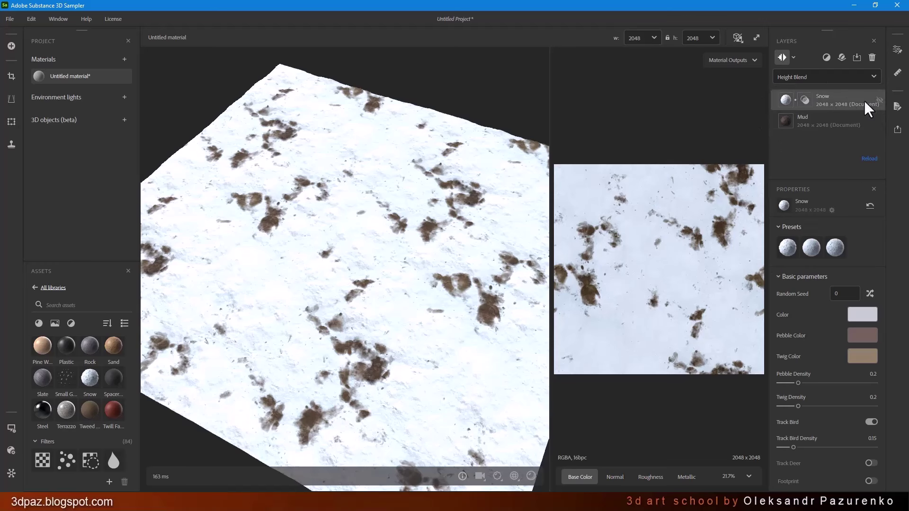
# - Apply the Dee Track Snow preset to the Snow layer and inspect the resulting surface up close
pyautogui.moveTo(481, 237); pyautogui.dragTo(620, 253)
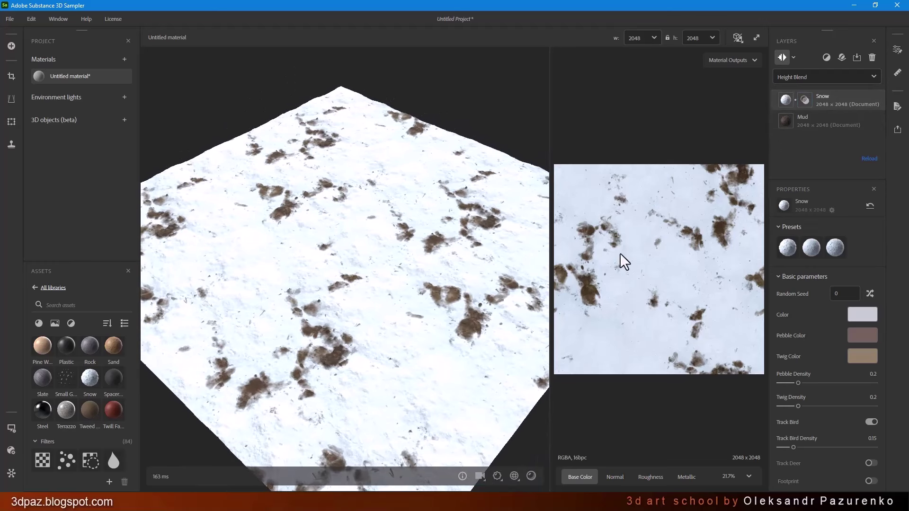
pyautogui.click(816, 243)
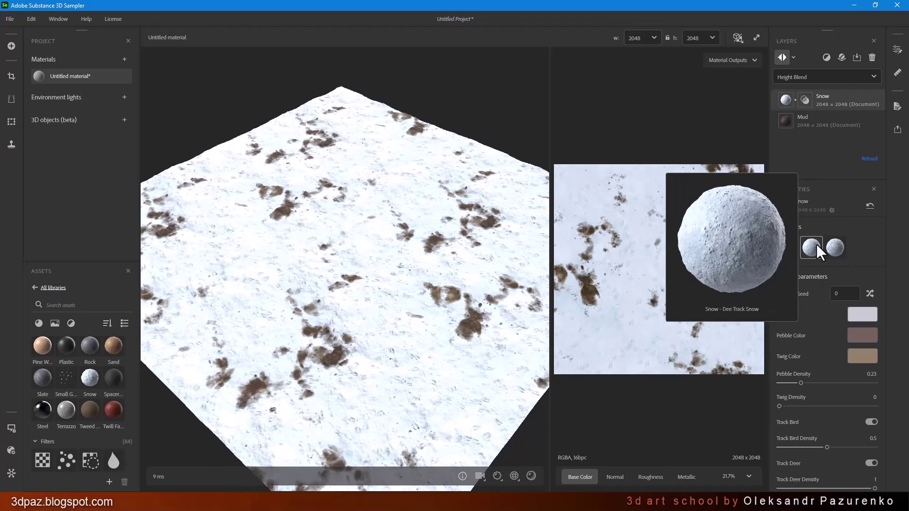
pyautogui.moveTo(343, 285); pyautogui.dragTo(345, 302)
pyautogui.scroll(5, 369, 291)
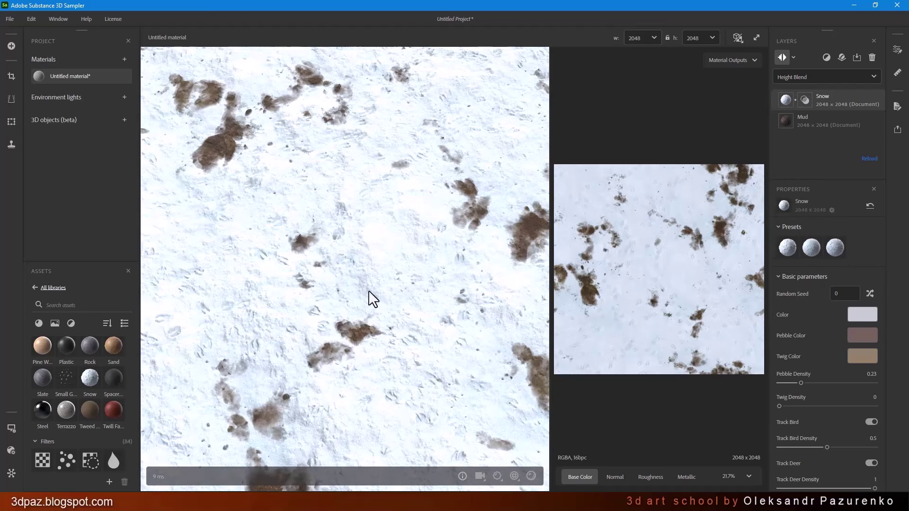
# - Randomize the Snow layer's seed to 12525 and inspect the redistributed mud patches in the 3D preview
pyautogui.moveTo(357, 256); pyautogui.dragTo(421, 338)
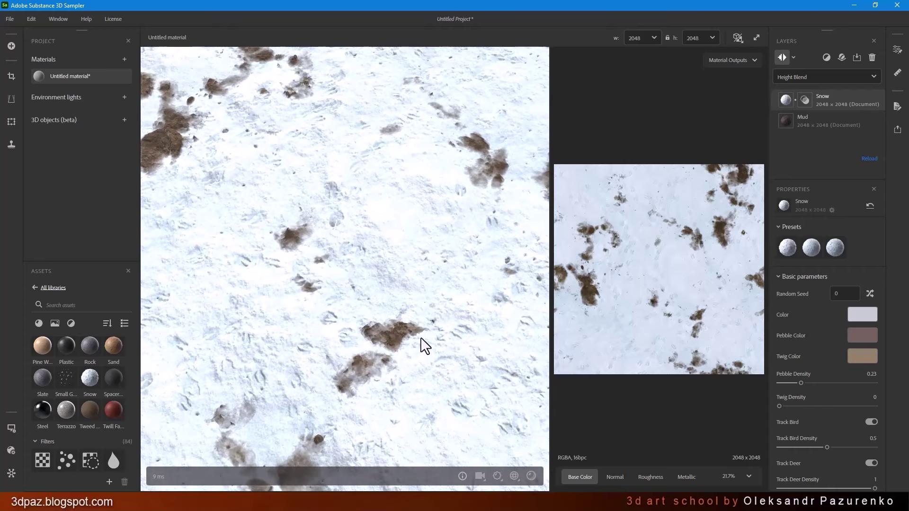
pyautogui.click(871, 293)
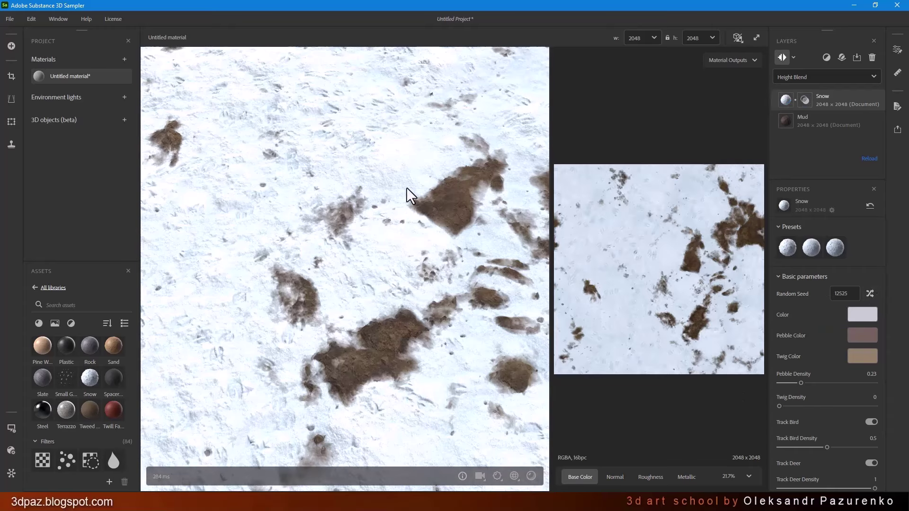
pyautogui.moveTo(407, 187); pyautogui.dragTo(378, 182)
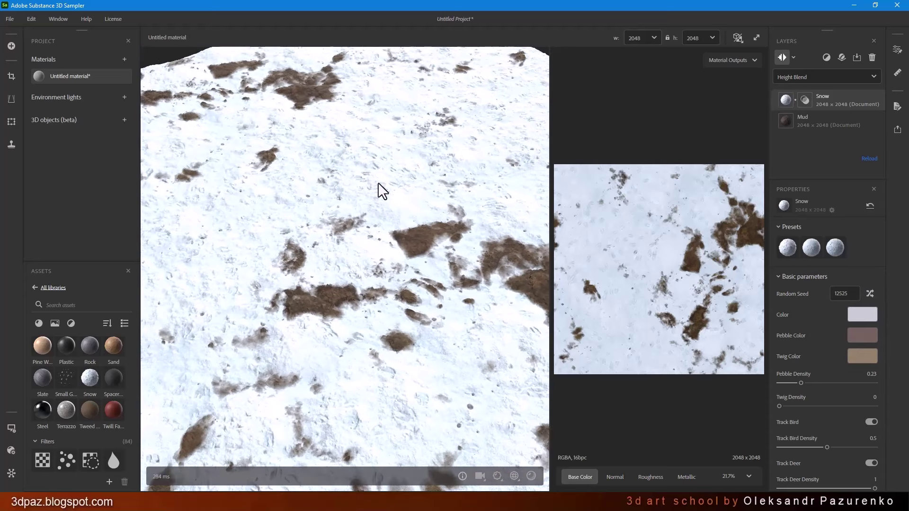
# - Change the Snow layer's base color to a neutral light grey of about RGB 187, 187, 187
pyautogui.click(862, 315)
pyautogui.moveTo(403, 155); pyautogui.dragTo(387, 159)
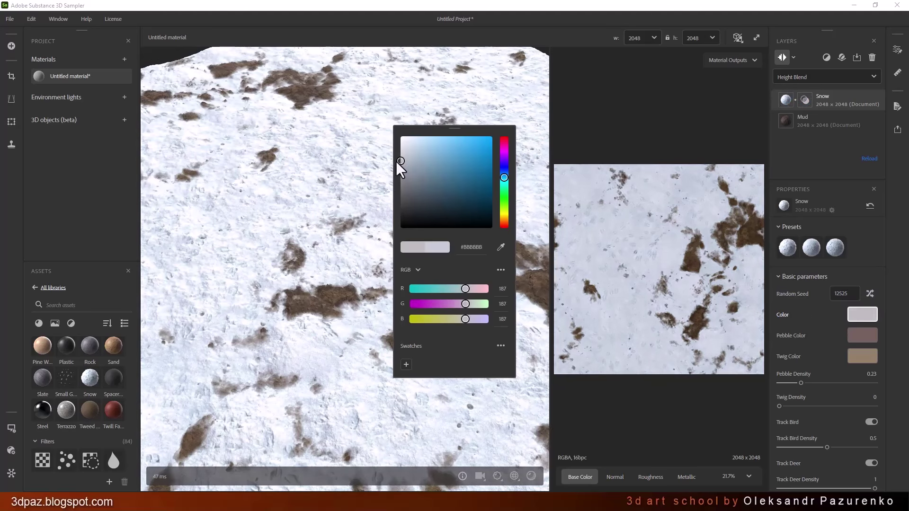
pyautogui.click(321, 183)
pyautogui.moveTo(321, 183); pyautogui.dragTo(396, 265)
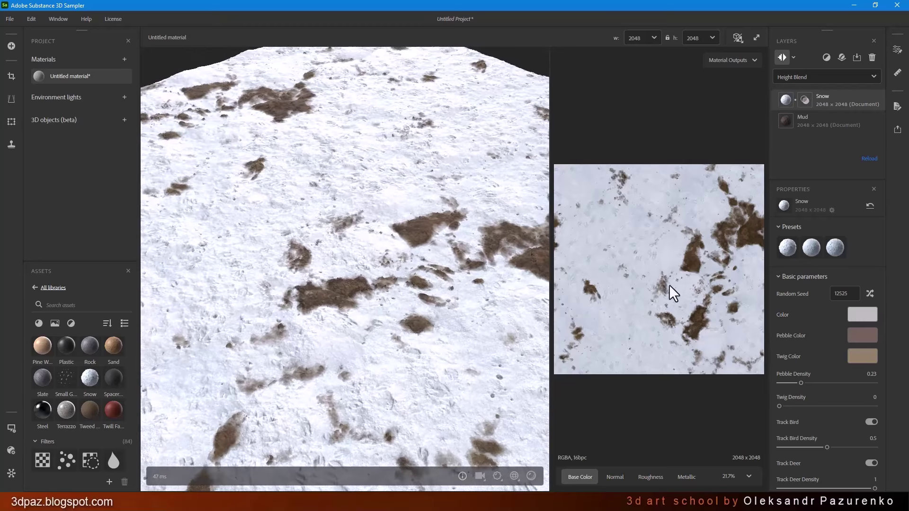
# - Set the Snow layer's Pebble Density to 0.52 and Twig Density to 0.2
pyautogui.moveTo(531, 365); pyautogui.dragTo(315, 331)
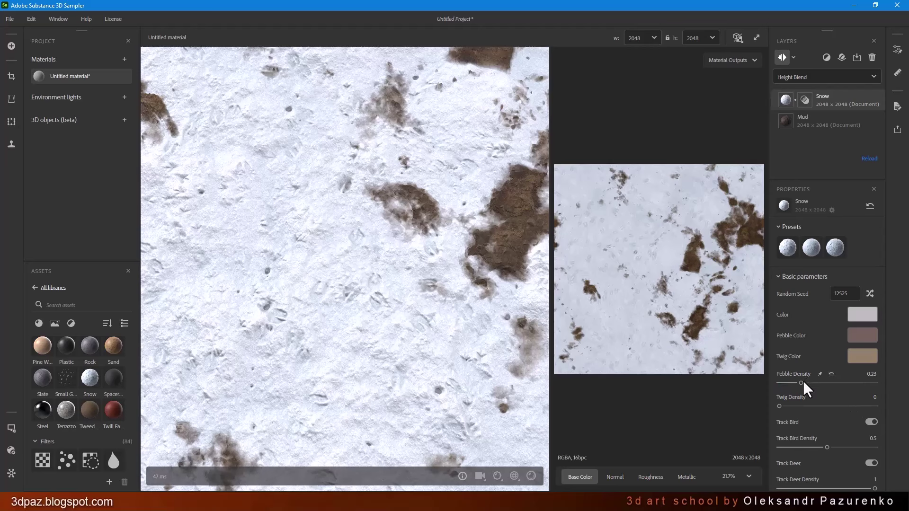
pyautogui.moveTo(802, 383); pyautogui.dragTo(829, 383)
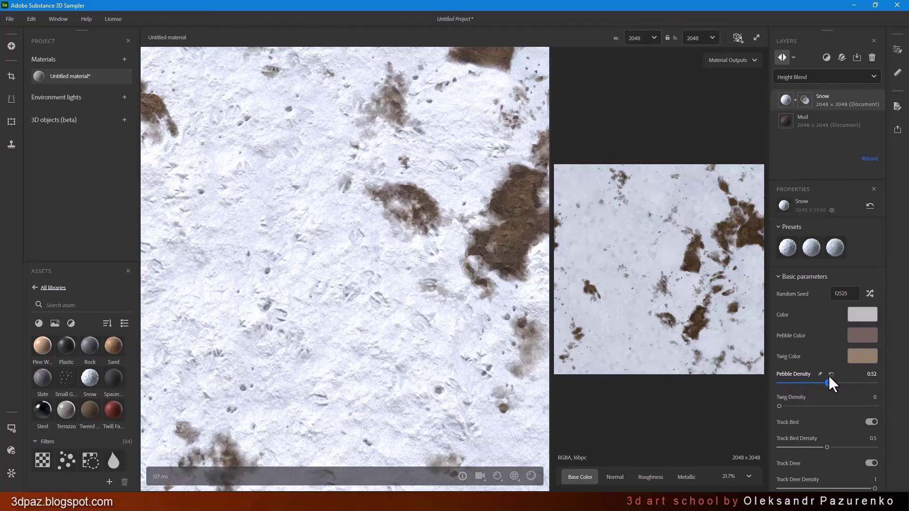
pyautogui.moveTo(793, 406)
pyautogui.mouseDown()
pyautogui.moveTo(843, 406)
pyautogui.moveTo(799, 402)
pyautogui.mouseUp()
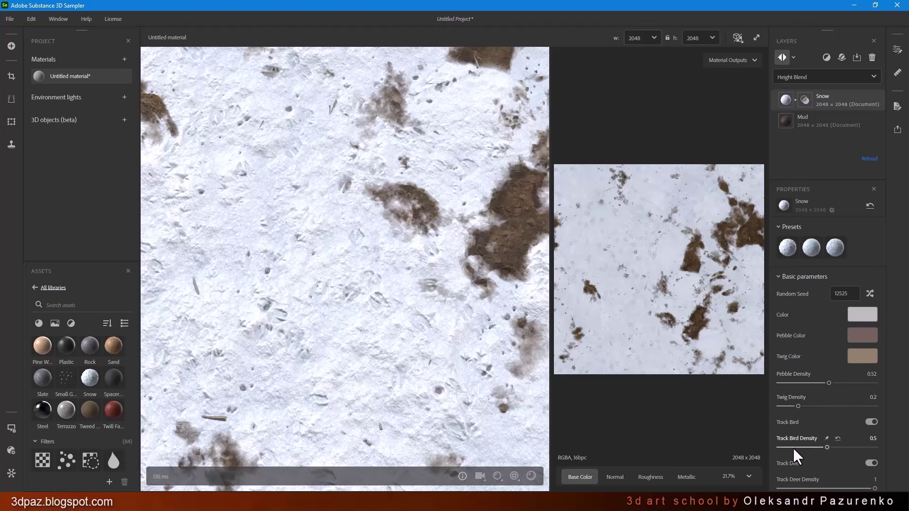
# - Set the Snow layer's Track Bird Density to 0.36 and Roughness to 0.71, and check the surface in 3D
pyautogui.moveTo(792, 449); pyautogui.dragTo(814, 442)
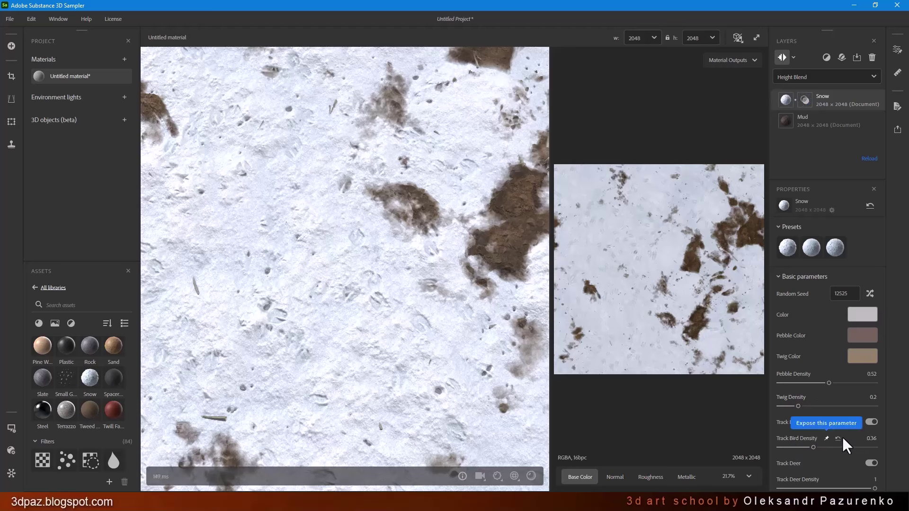
pyautogui.scroll(-1, 851, 437)
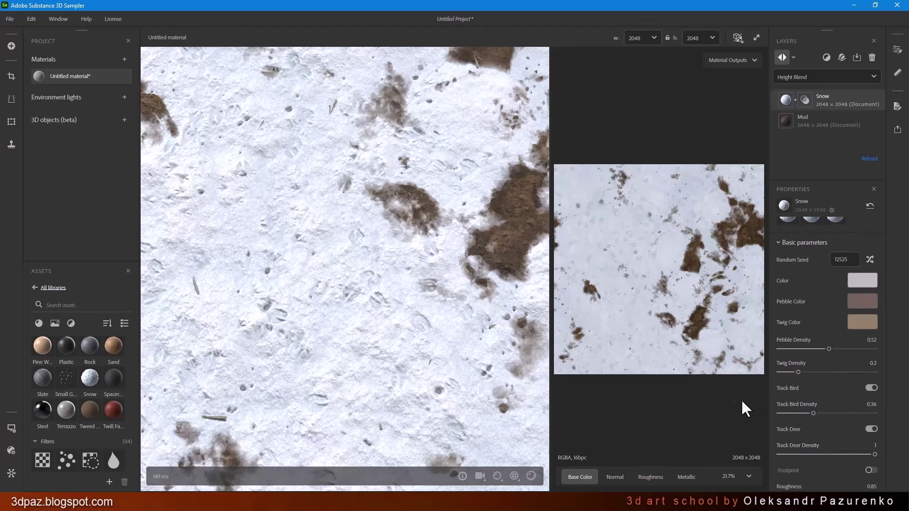
pyautogui.scroll(-1, 837, 468)
pyautogui.moveTo(823, 461); pyautogui.dragTo(847, 459)
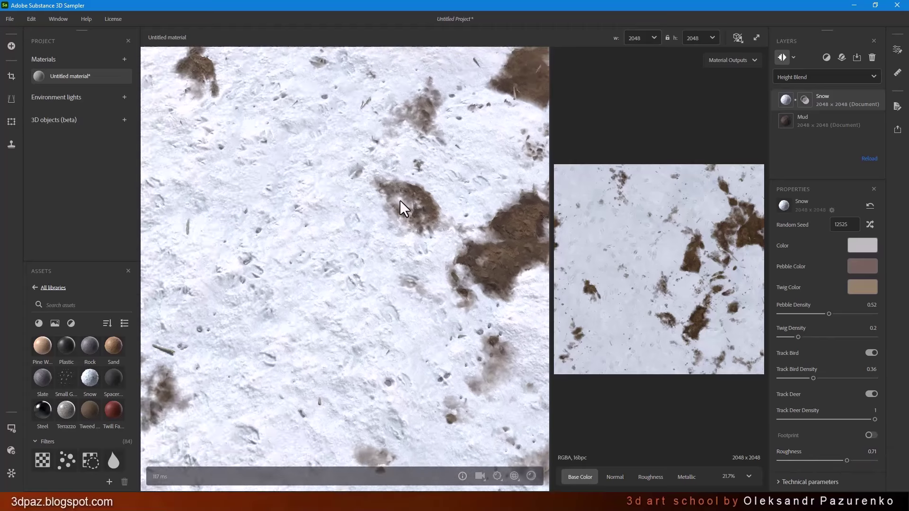
pyautogui.moveTo(399, 199)
pyautogui.mouseDown()
pyautogui.moveTo(388, 186)
pyautogui.moveTo(390, 201)
pyautogui.moveTo(420, 168)
pyautogui.moveTo(379, 146)
pyautogui.moveTo(444, 189)
pyautogui.moveTo(398, 195)
pyautogui.moveTo(386, 185)
pyautogui.moveTo(501, 223)
pyautogui.moveTo(380, 208)
pyautogui.moveTo(417, 198)
pyautogui.mouseUp()
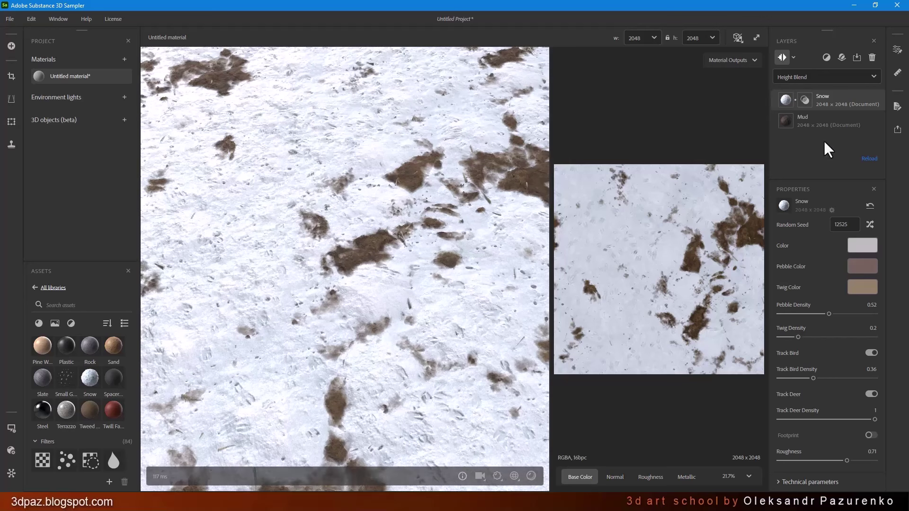
# - Try the Snow layer's Height Blend Offset at 1, then reduce it to 0.42 to expose more mud
pyautogui.click(805, 99)
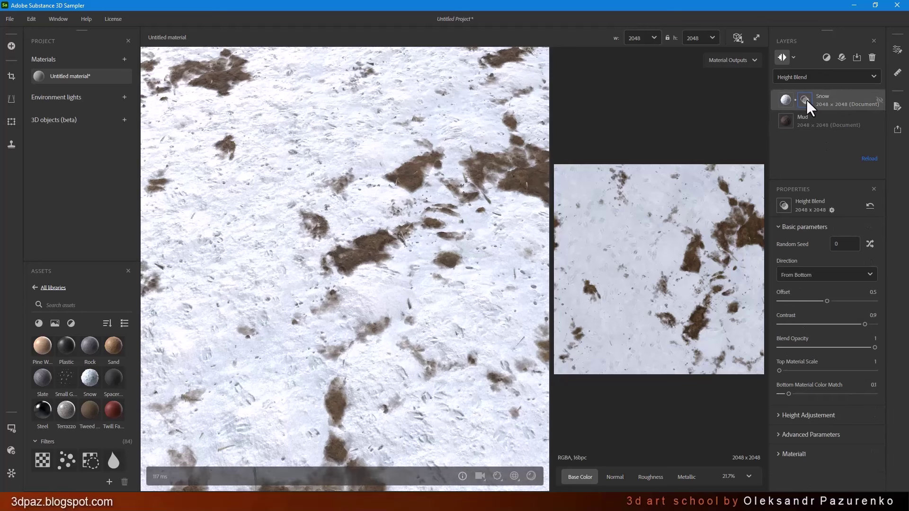
pyautogui.moveTo(822, 302); pyautogui.dragTo(894, 292)
pyautogui.moveTo(470, 249); pyautogui.dragTo(546, 257)
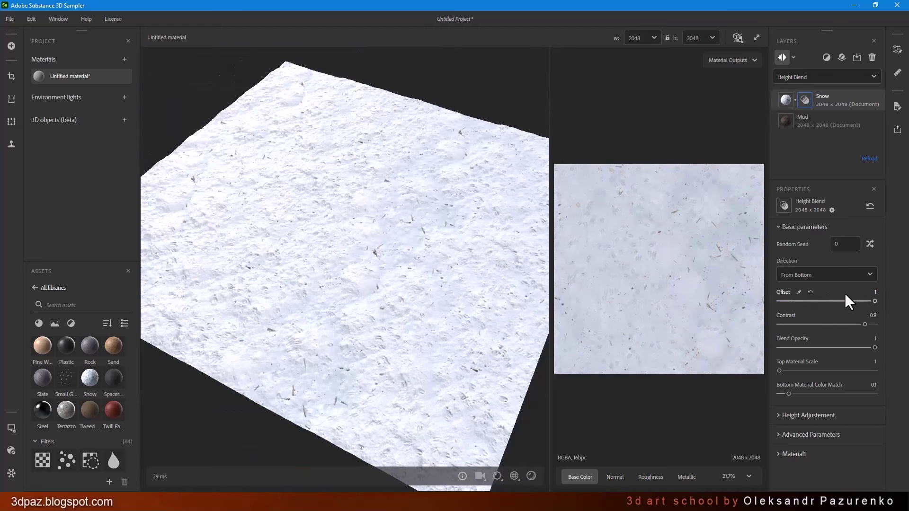
pyautogui.moveTo(837, 305); pyautogui.dragTo(820, 300)
pyautogui.moveTo(822, 299); pyautogui.dragTo(820, 299)
pyautogui.moveTo(390, 180); pyautogui.dragTo(445, 232)
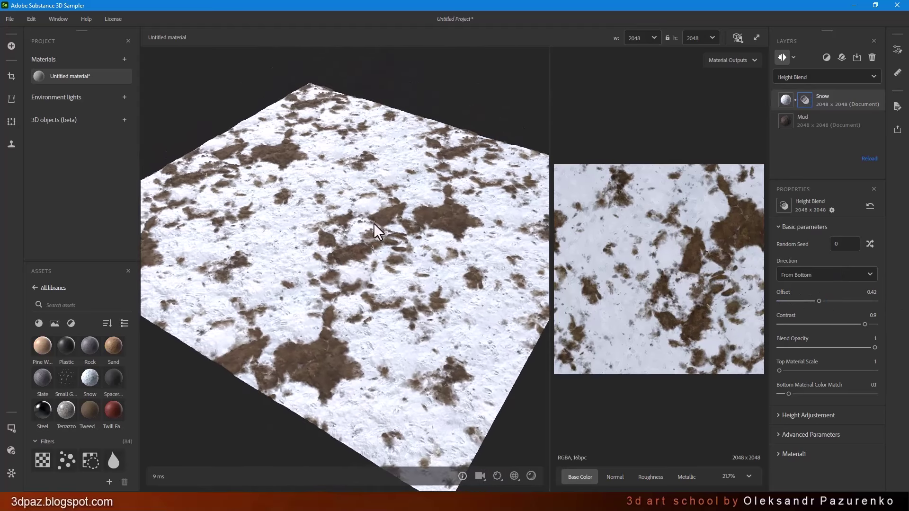
# - Set the Height Blend Contrast to 0.85 and try out the Blend Opacity range, ending at 1
pyautogui.moveTo(374, 223); pyautogui.dragTo(390, 229)
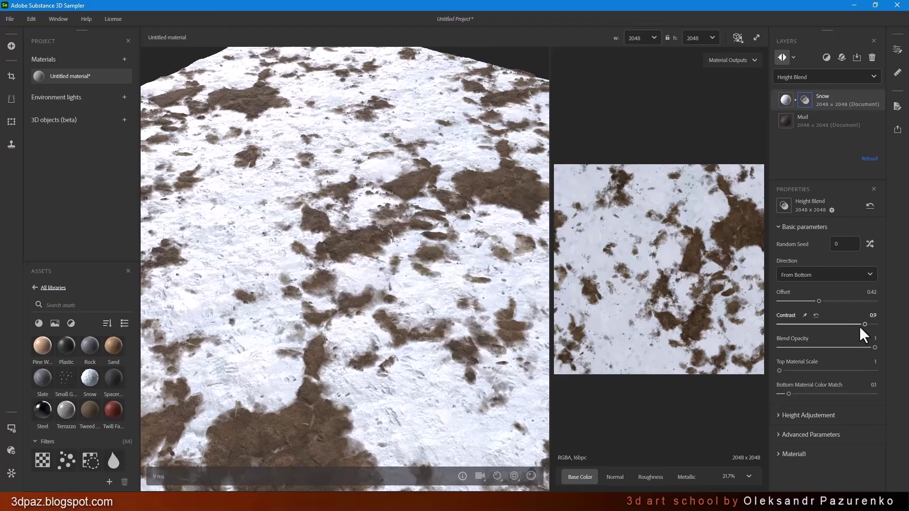
pyautogui.moveTo(864, 325)
pyautogui.mouseDown()
pyautogui.moveTo(804, 325)
pyautogui.moveTo(868, 324)
pyautogui.moveTo(860, 325)
pyautogui.mouseUp()
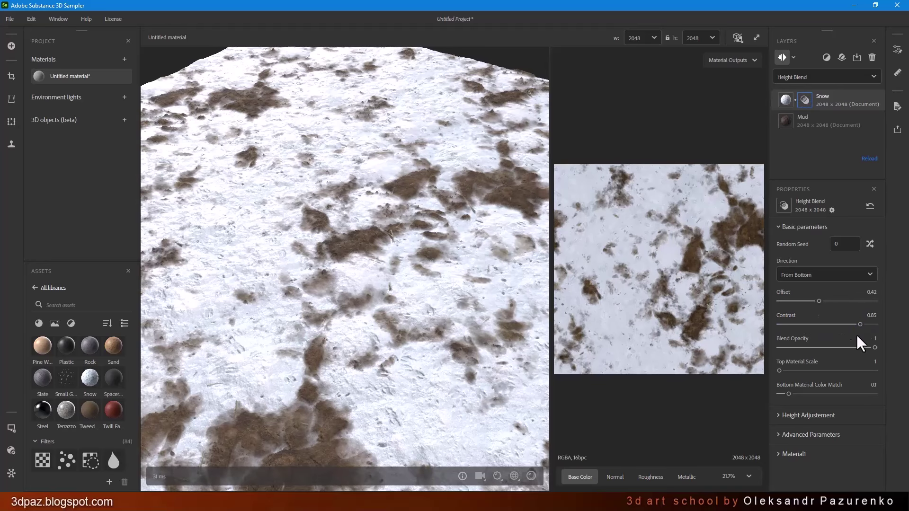
pyautogui.moveTo(820, 347); pyautogui.dragTo(882, 353)
pyautogui.moveTo(400, 164); pyautogui.dragTo(444, 312)
# - Enlarge the 2D view to examine the material's Normal, Roughness, Metallic, Height, Ambient Occlusion, Opacity and Specular Level maps, and shrink it again
pyautogui.moveTo(552, 317); pyautogui.dragTo(412, 303)
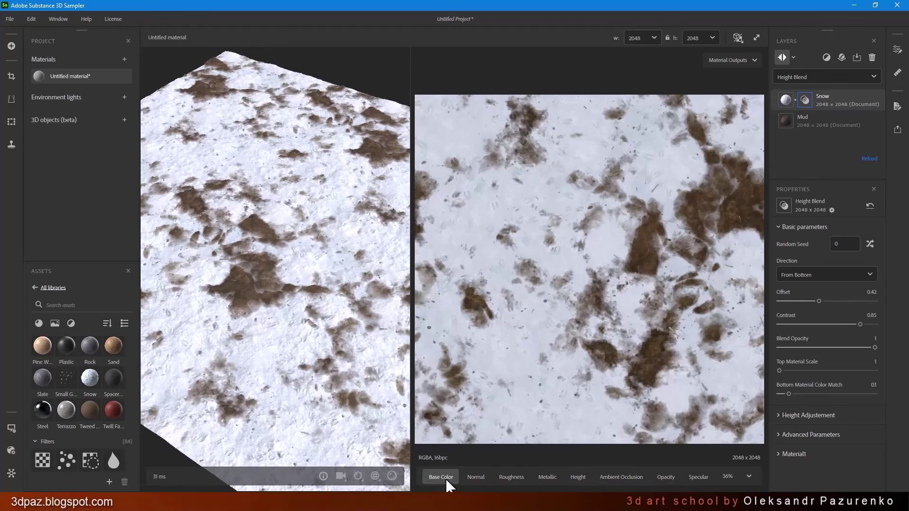
pyautogui.click(479, 477)
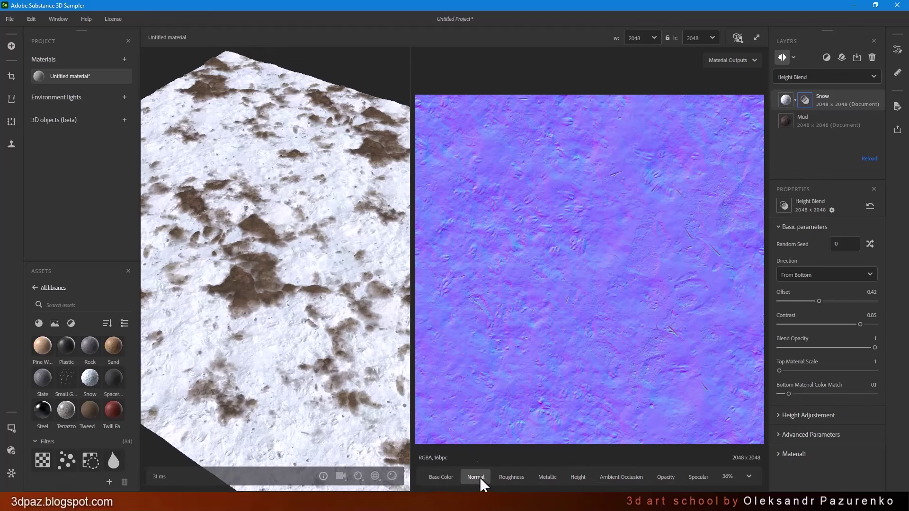
pyautogui.click(518, 475)
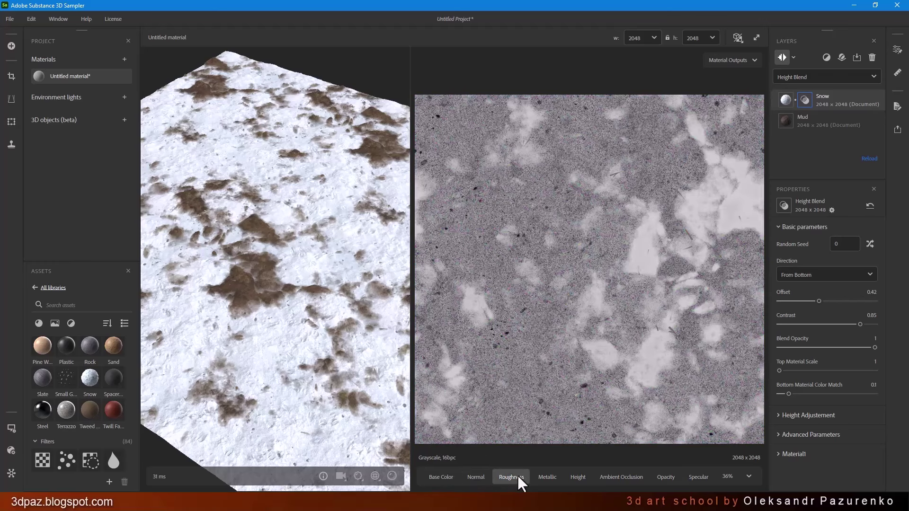
pyautogui.click(549, 478)
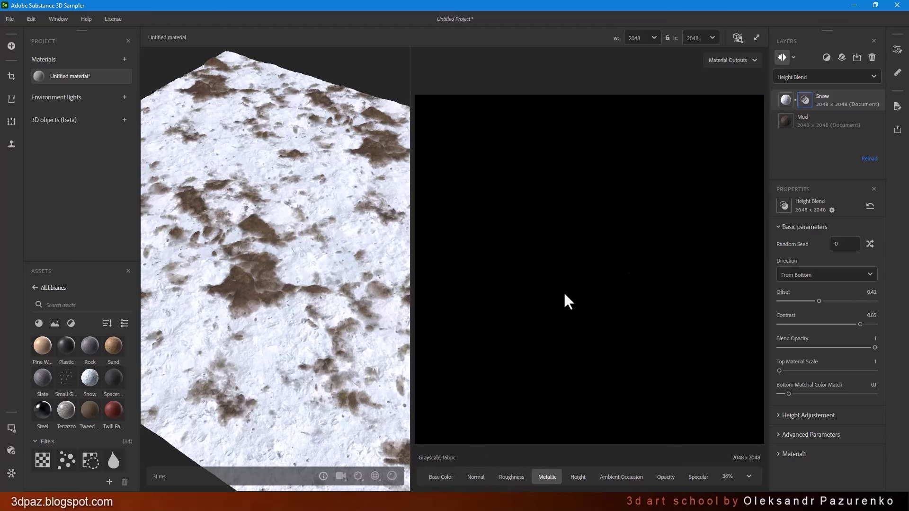
pyautogui.click(576, 478)
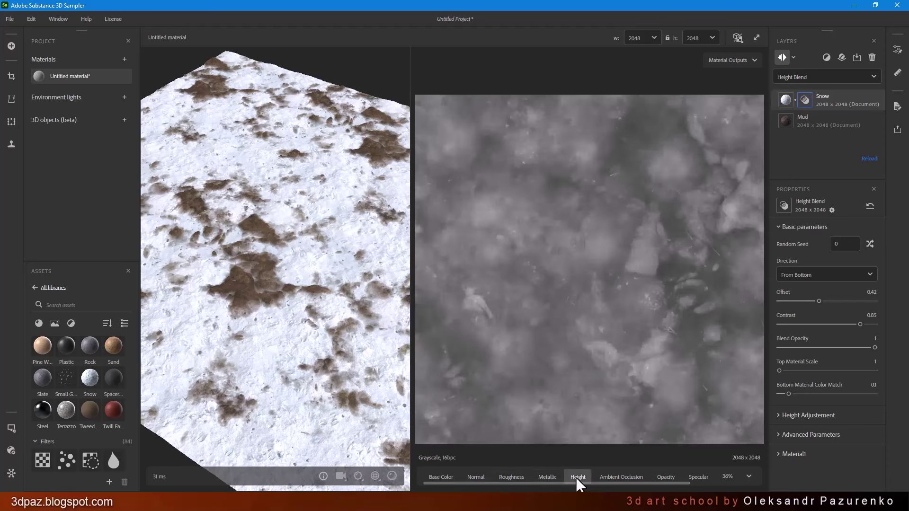
pyautogui.click(613, 478)
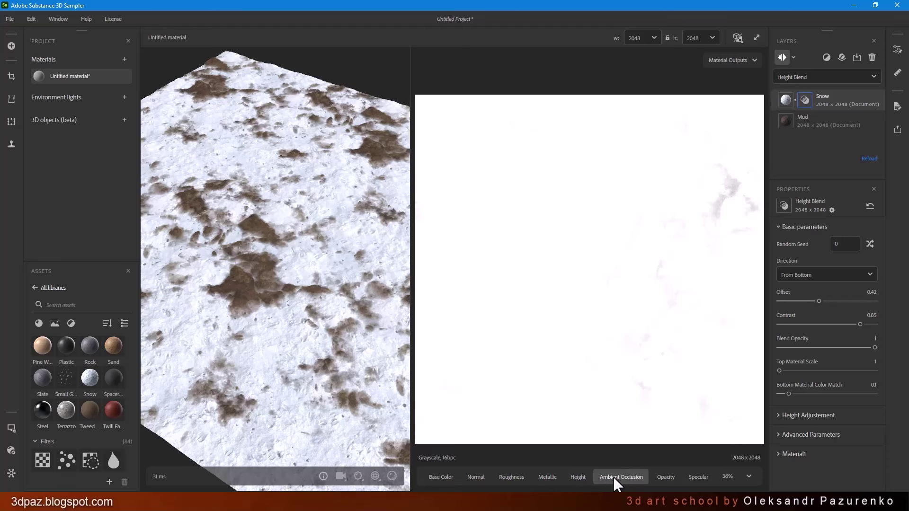
pyautogui.click(667, 477)
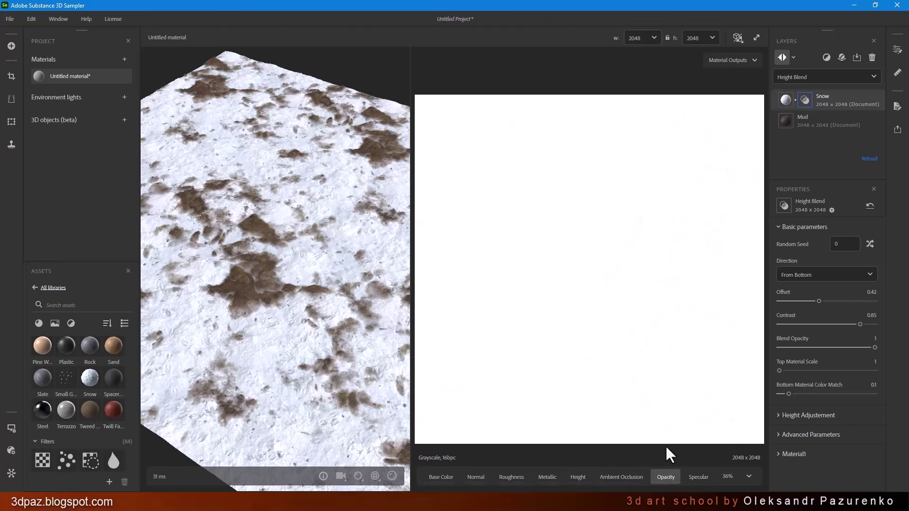
pyautogui.click(702, 478)
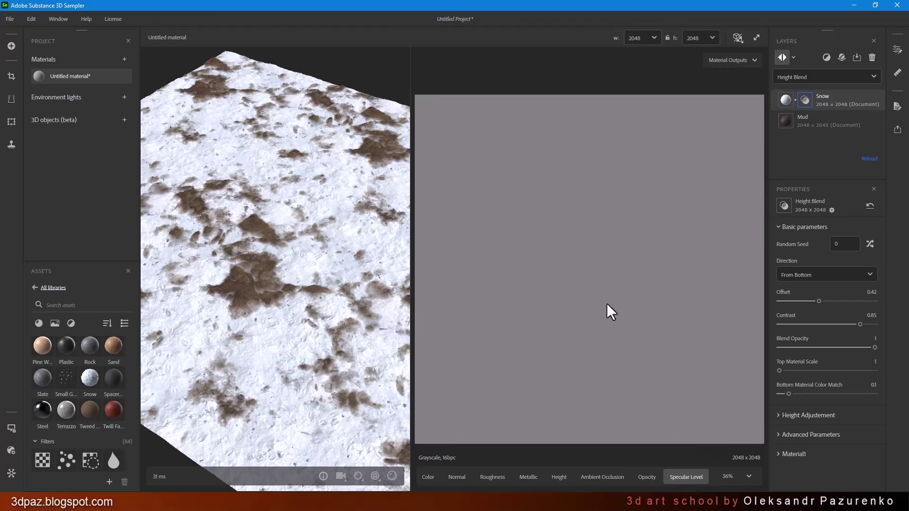
pyautogui.click(499, 480)
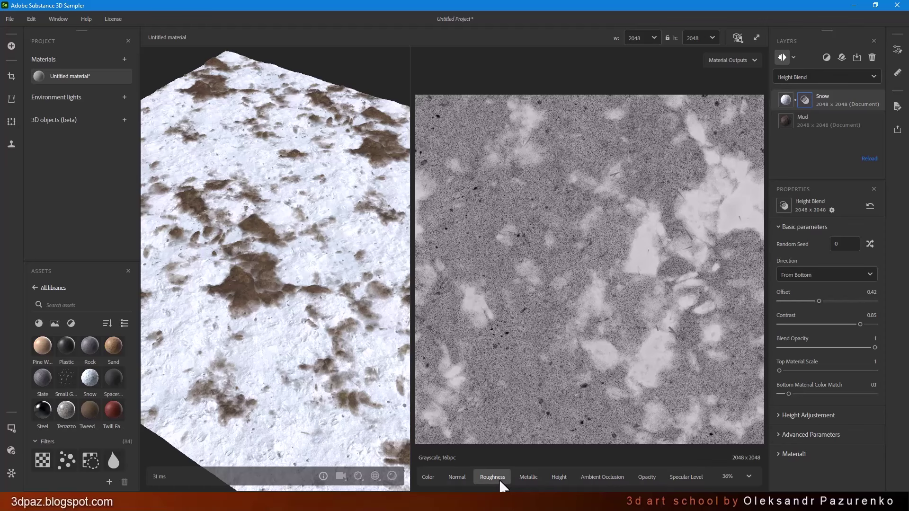
pyautogui.click(695, 475)
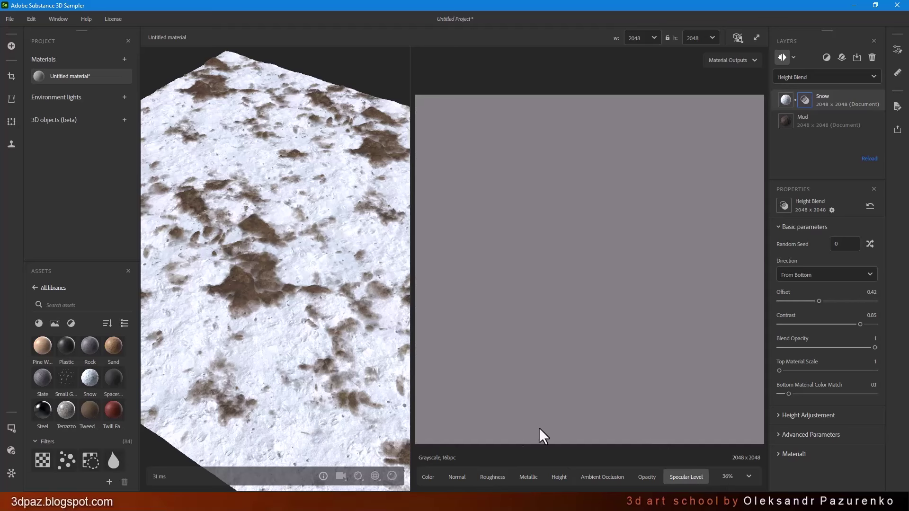
pyautogui.moveTo(409, 374); pyautogui.dragTo(514, 362)
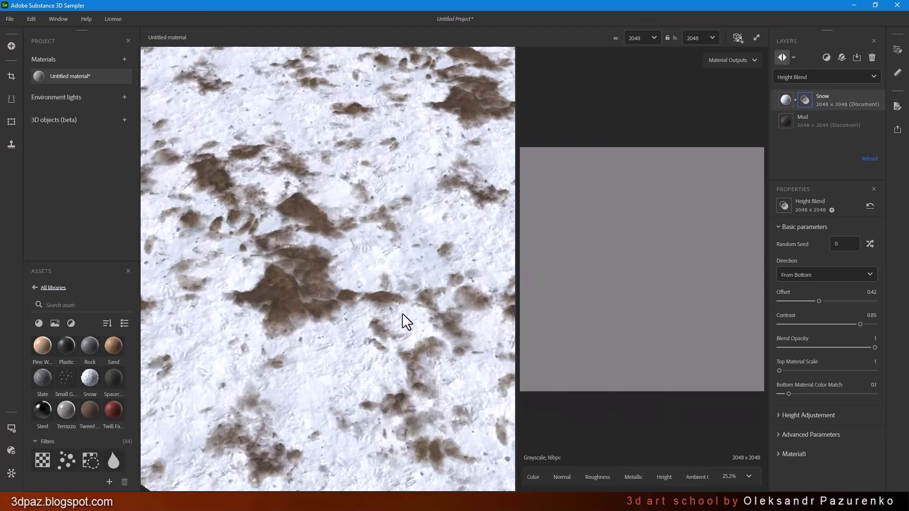
# - Preview the snow and mud material on the rounded cylinder mesh and inspect it from different sides
pyautogui.moveTo(404, 321); pyautogui.dragTo(488, 261)
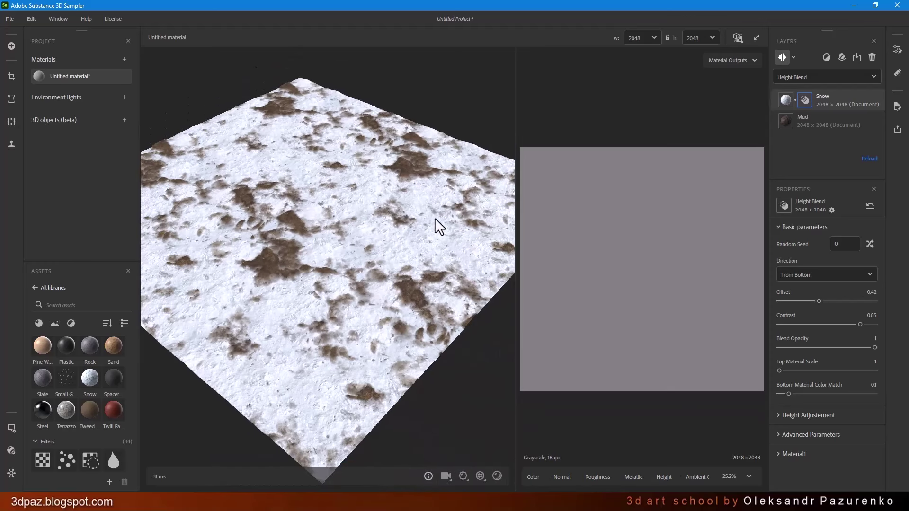
pyautogui.click(11, 429)
pyautogui.click(72, 457)
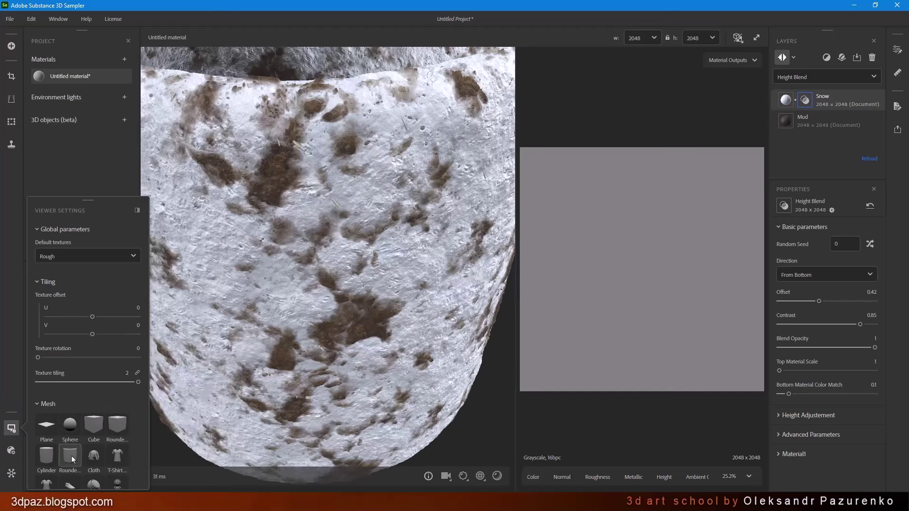
pyautogui.scroll(-5, 316, 260)
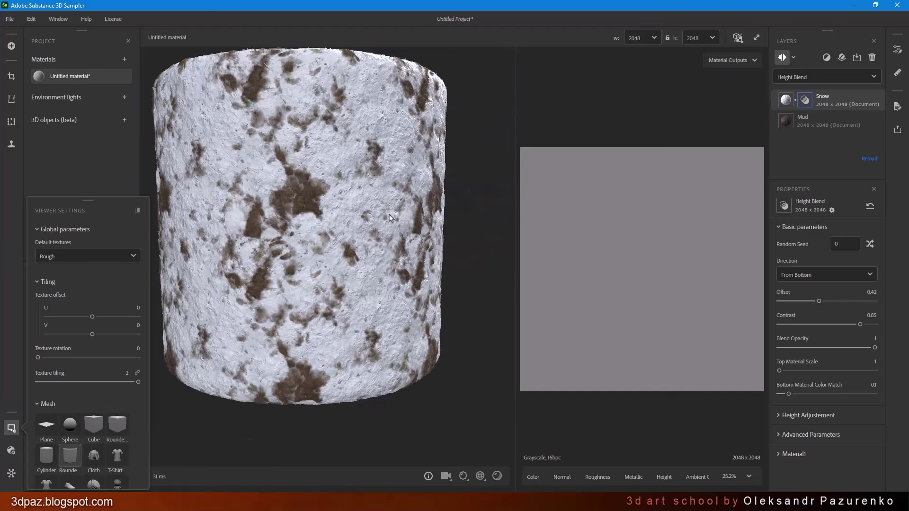
pyautogui.moveTo(390, 217); pyautogui.dragTo(317, 208)
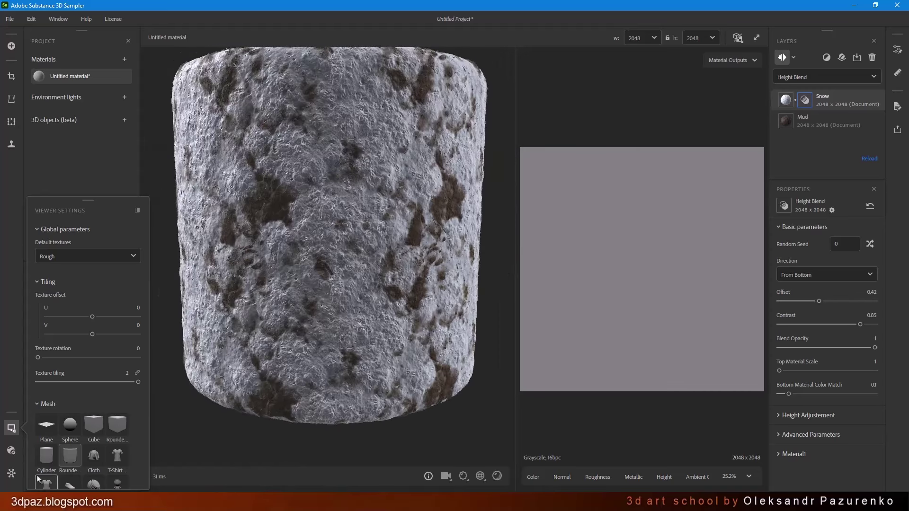
# - Preview the material on the Cylinder mesh, then switch the preview mesh back to the Plane
pyautogui.click(46, 454)
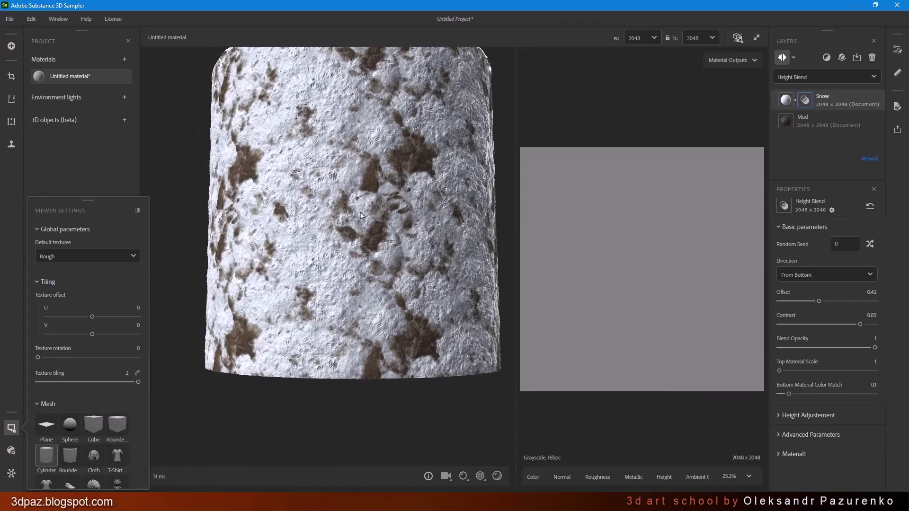
pyautogui.scroll(-3, 341, 236)
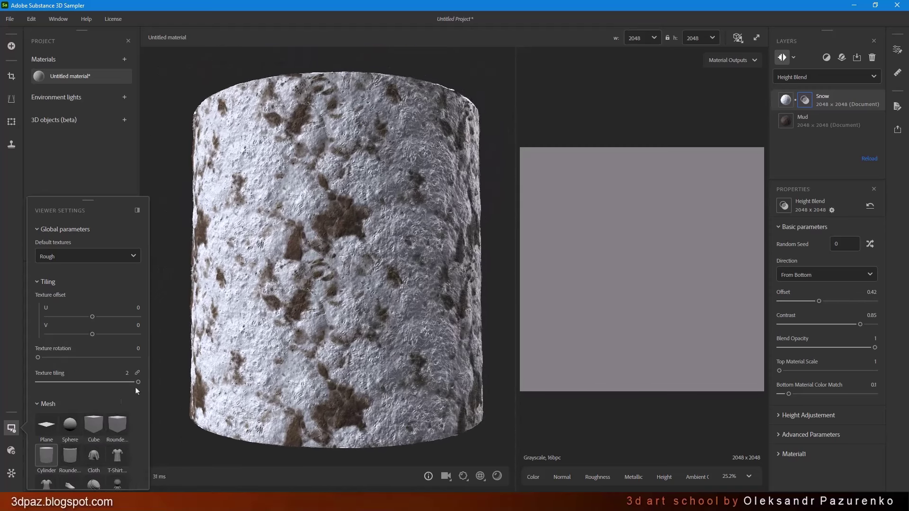
pyautogui.click(46, 425)
pyautogui.moveTo(385, 253); pyautogui.dragTo(361, 274)
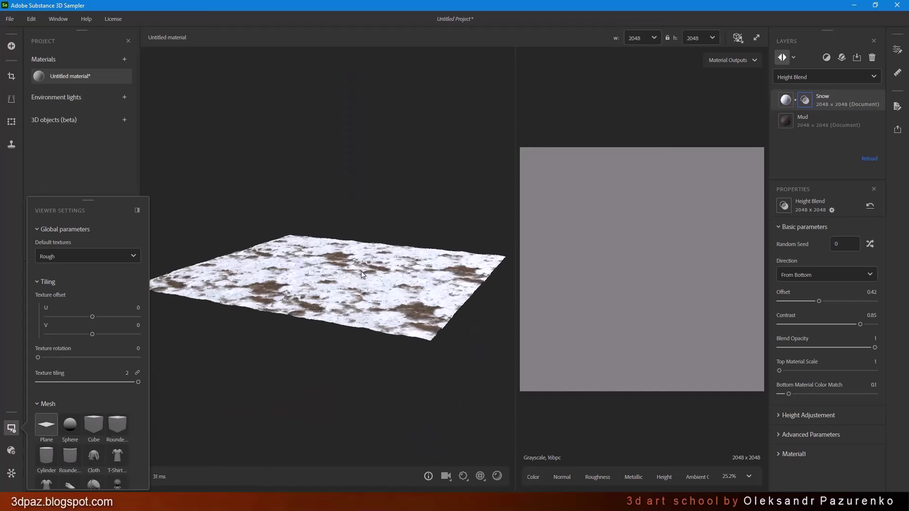
# - Preview the material on the rounded cylinder mesh, compare the two viewport render modes, and return the preview to the Plane
pyautogui.click(70, 454)
pyautogui.scroll(2, 416, 291)
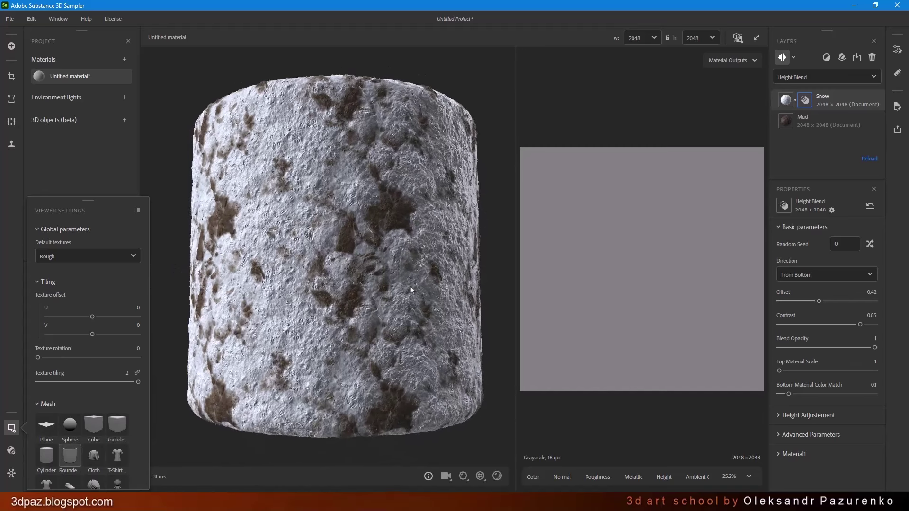
pyautogui.click(497, 475)
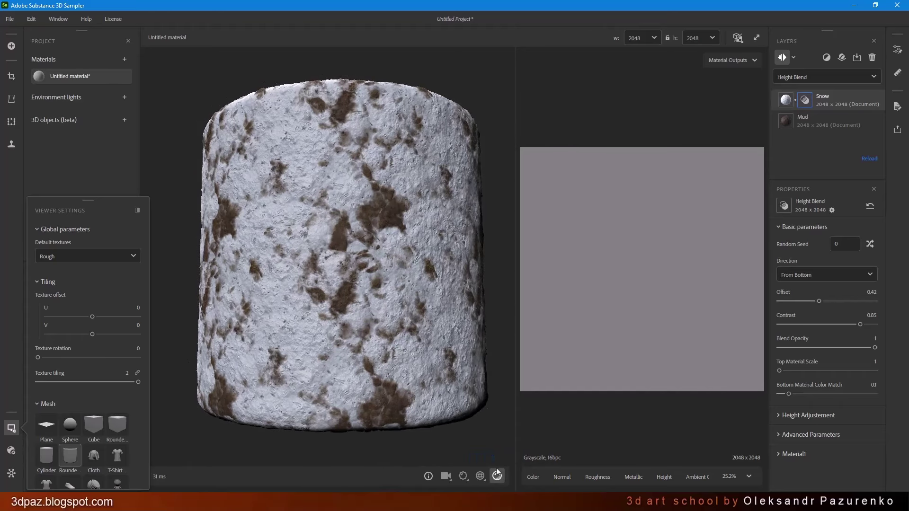
pyautogui.click(498, 475)
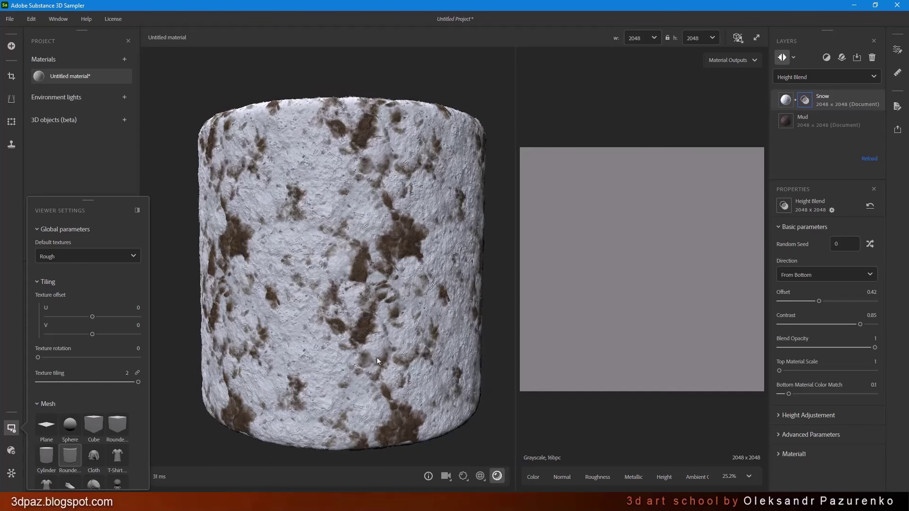
pyautogui.click(498, 476)
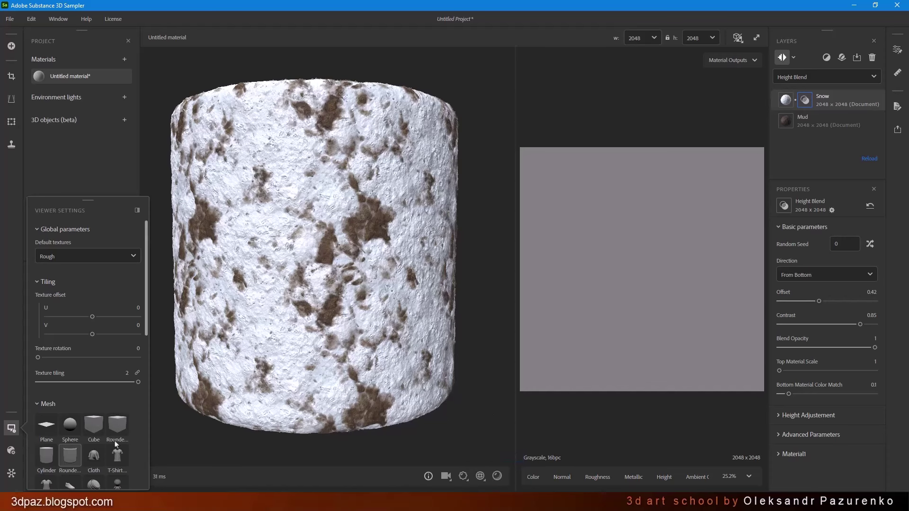
pyautogui.click(46, 424)
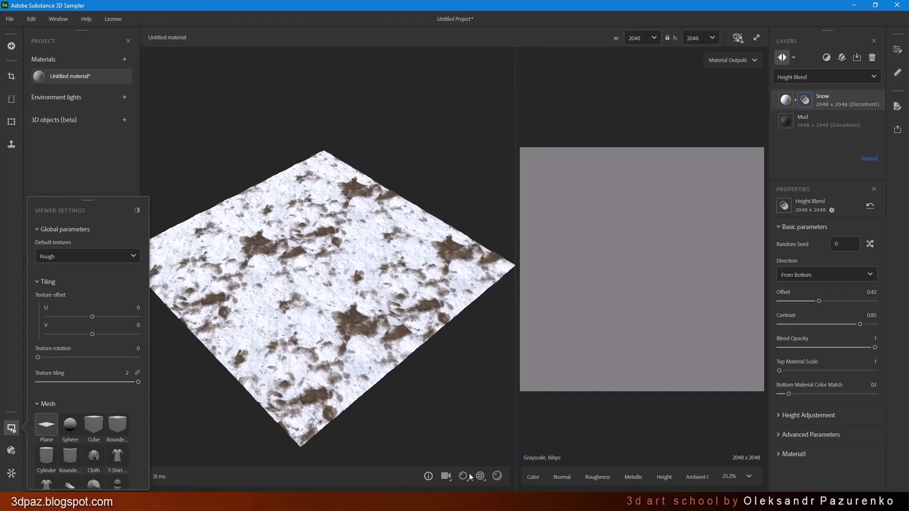
# - Try a Texture tiling of 4 on the Plane preview, then set it back to 2
pyautogui.click(479, 481)
pyautogui.moveTo(478, 457)
pyautogui.mouseDown()
pyautogui.moveTo(424, 459)
pyautogui.moveTo(479, 458)
pyautogui.mouseUp()
pyautogui.doubleClick(469, 448)
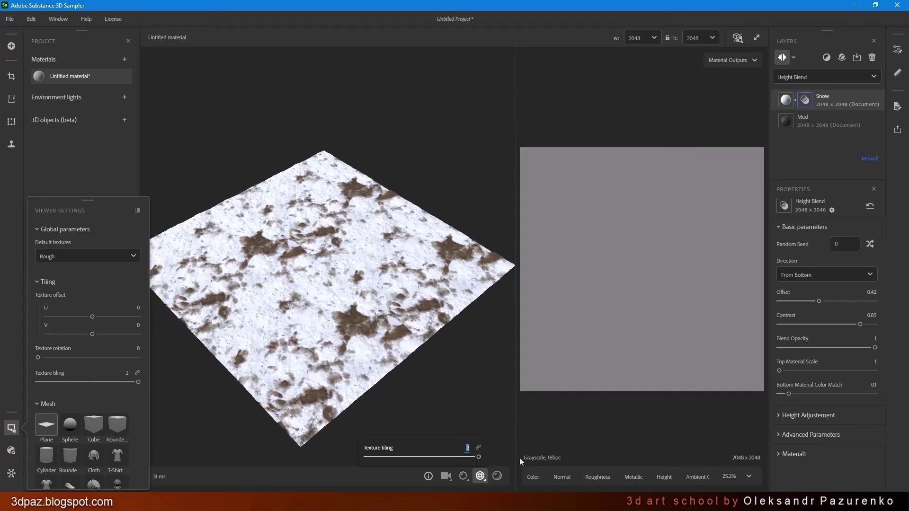
pyautogui.press('Return')
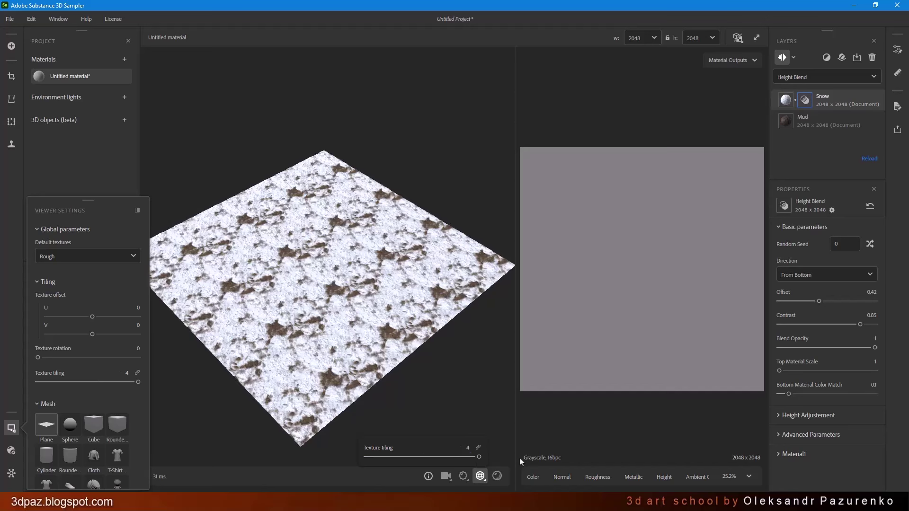
pyautogui.doubleClick(467, 448)
pyautogui.write('2')
pyautogui.press('Return')
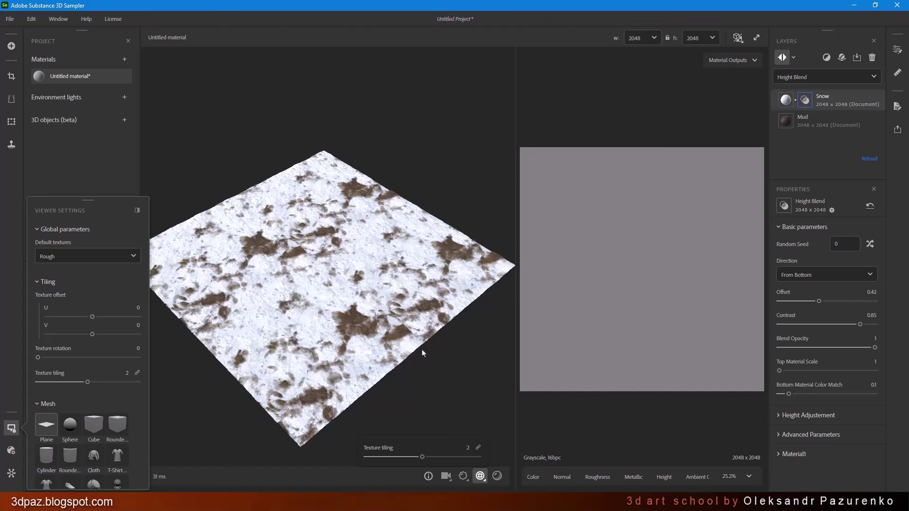
# - Show the viewport's displacement settings, inspect the Plane's surface relief up close, and display the Height map in the 2D view
pyautogui.click(464, 481)
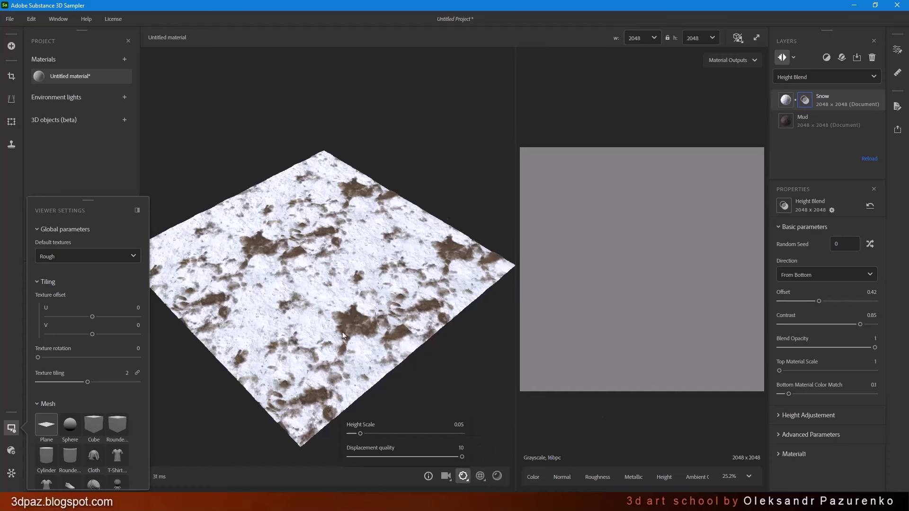
pyautogui.scroll(5, 344, 334)
pyautogui.moveTo(344, 334); pyautogui.dragTo(366, 314)
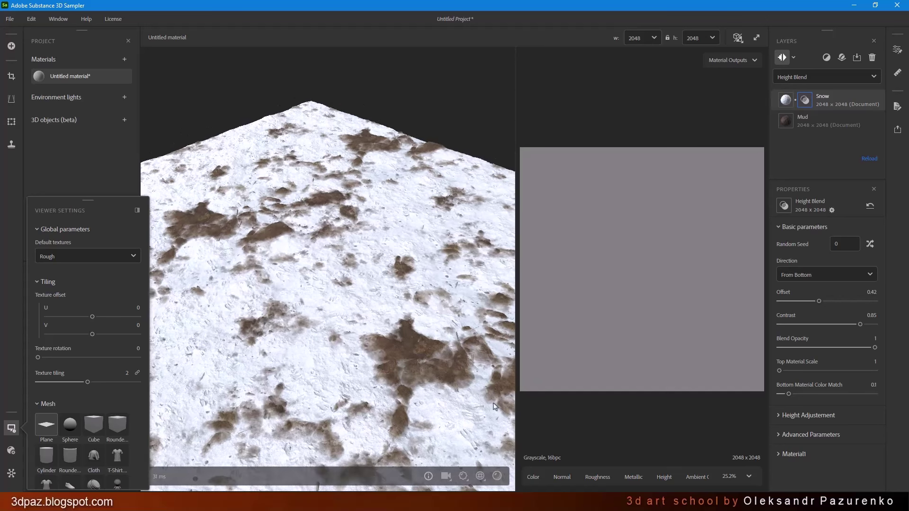
pyautogui.click(669, 478)
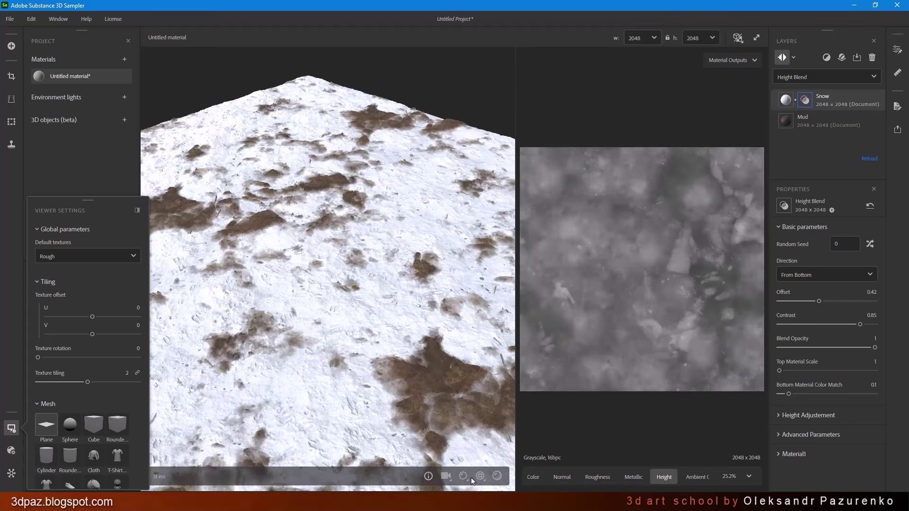
# - Try a displacement Height Scale of 0.29 on the Plane, then undo the change and inspect the surface again
pyautogui.click(463, 476)
pyautogui.moveTo(361, 434); pyautogui.dragTo(415, 437)
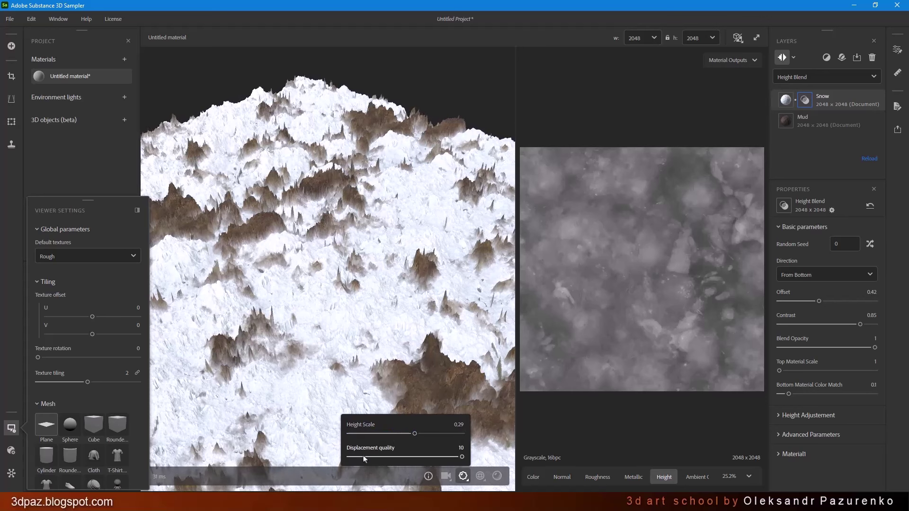
pyautogui.hotkey('ctrl', 'z')
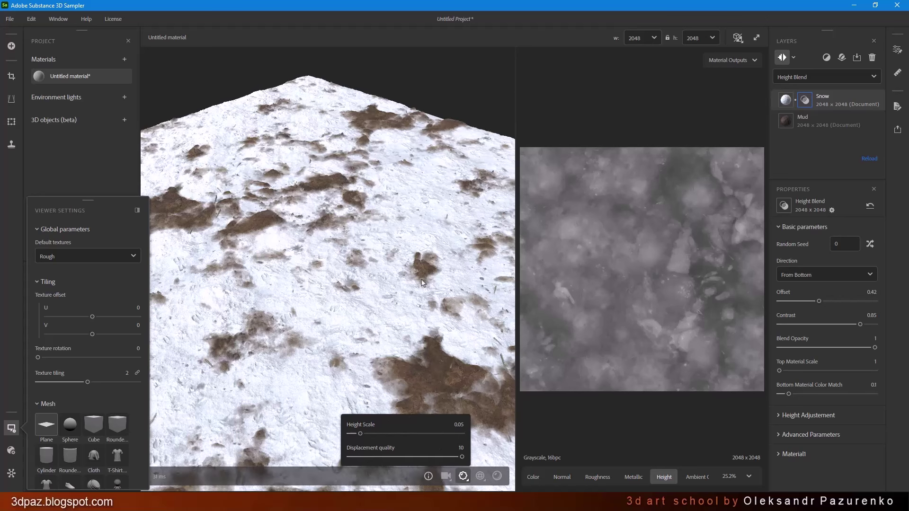
pyautogui.moveTo(426, 282); pyautogui.dragTo(388, 232)
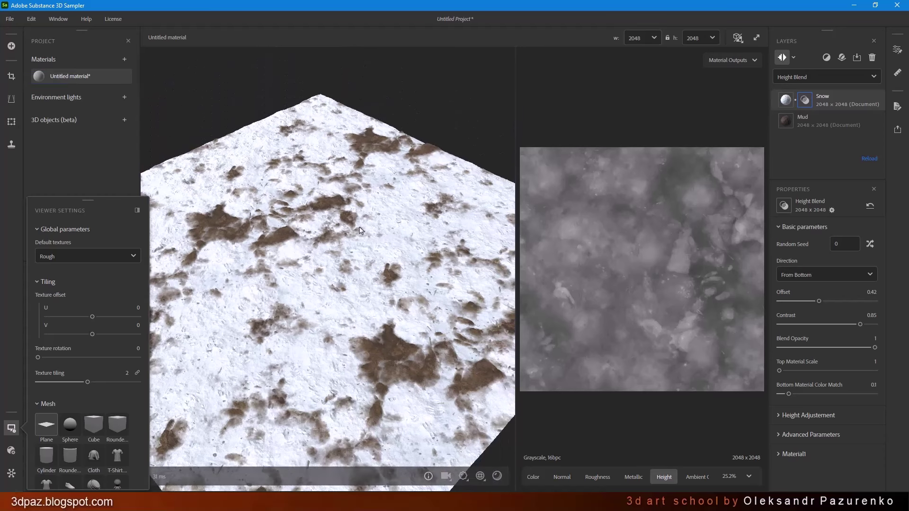
pyautogui.click(15, 21)
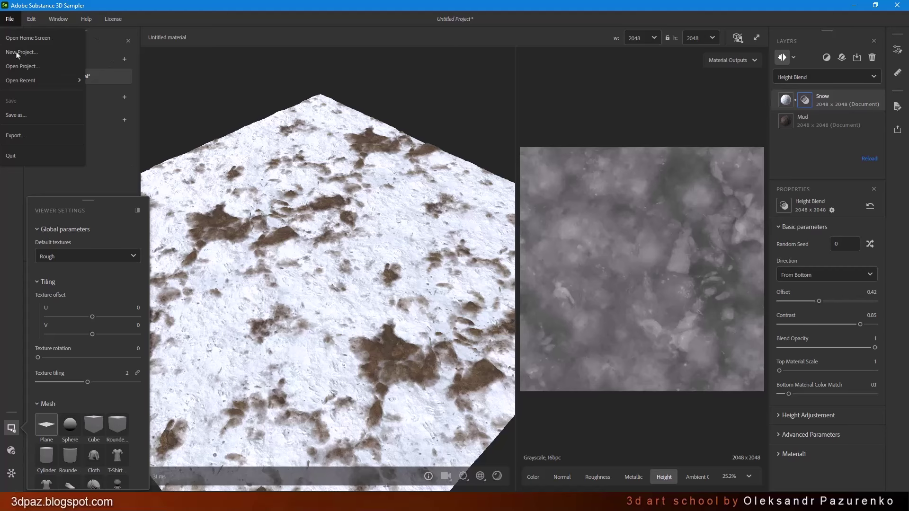
pyautogui.click(16, 115)
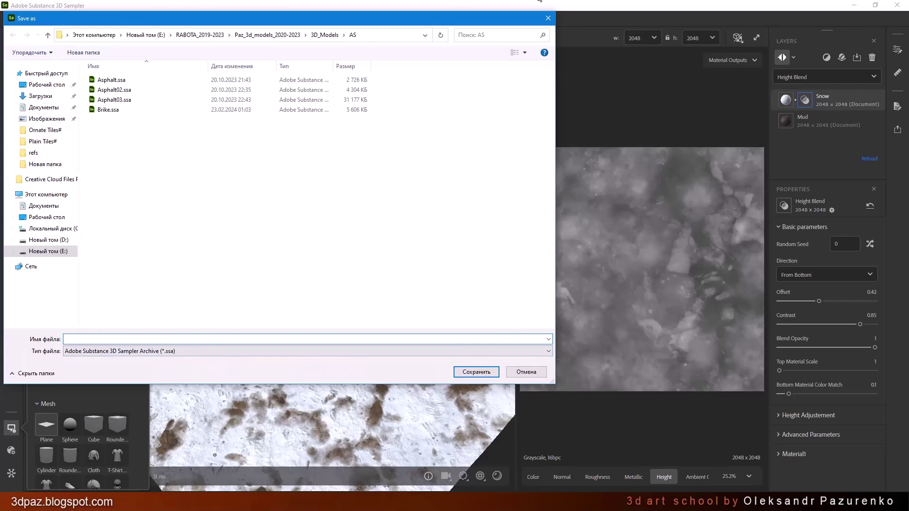
pyautogui.click(548, 18)
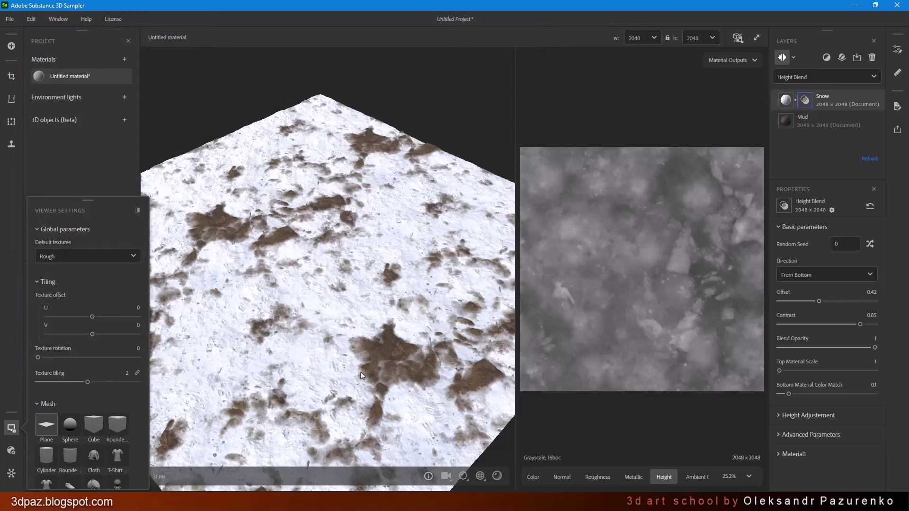
# - Set up a material export named Snow and check where its destination folder is chosen, keeping the current folder
pyautogui.click(898, 130)
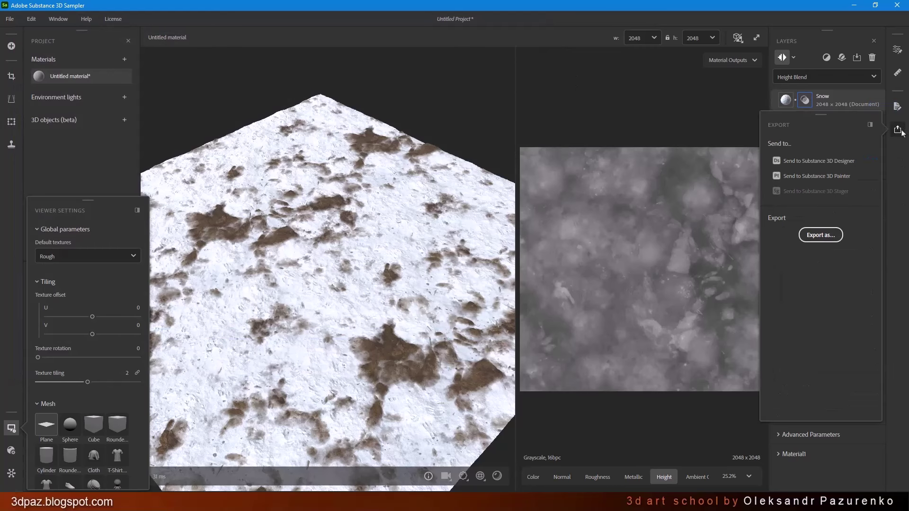
pyautogui.click(833, 239)
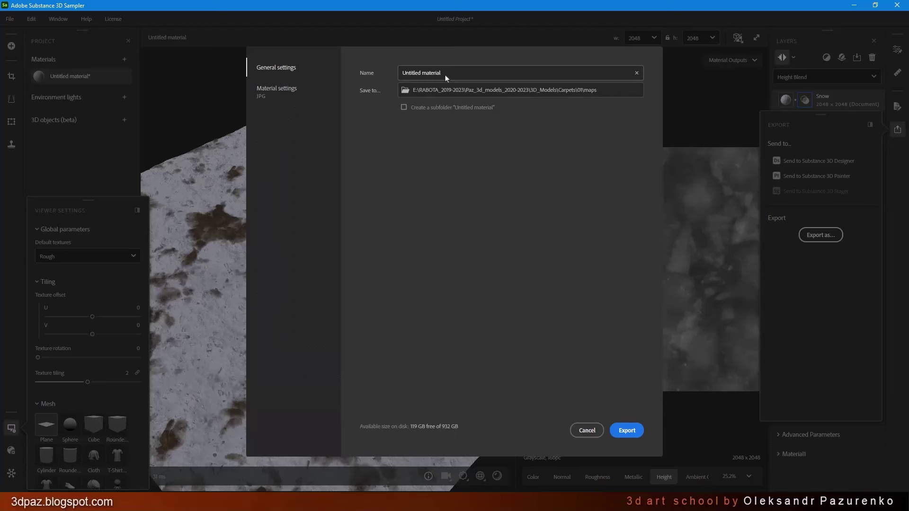
pyautogui.moveTo(445, 74); pyautogui.dragTo(401, 73)
pyautogui.write('Snow')
pyautogui.click(506, 90)
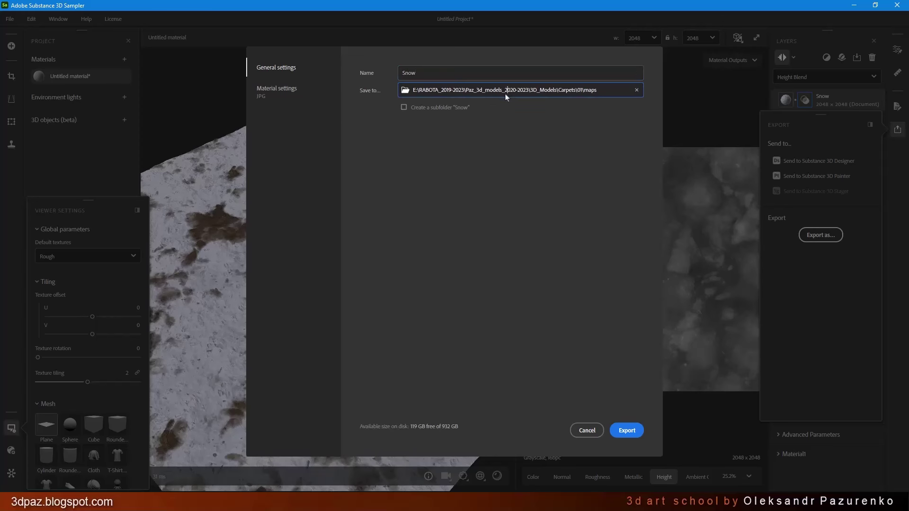
pyautogui.click(405, 90)
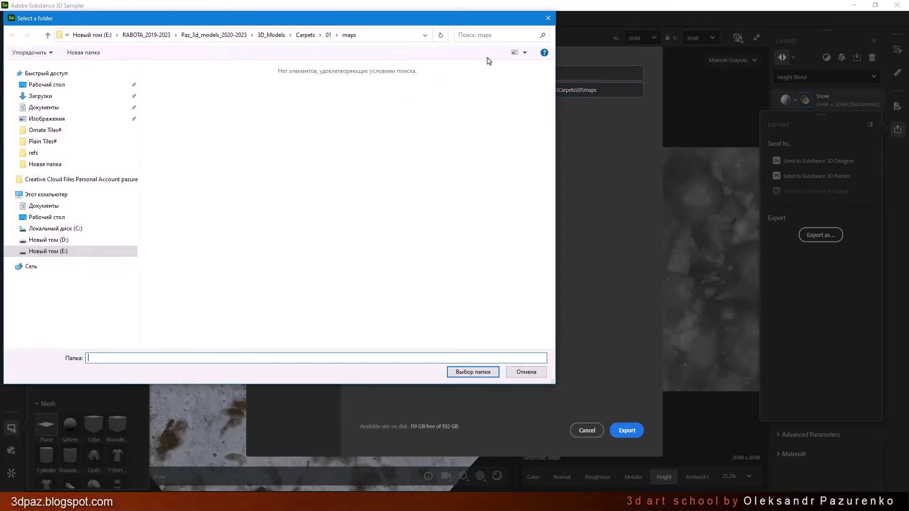
pyautogui.click(544, 13)
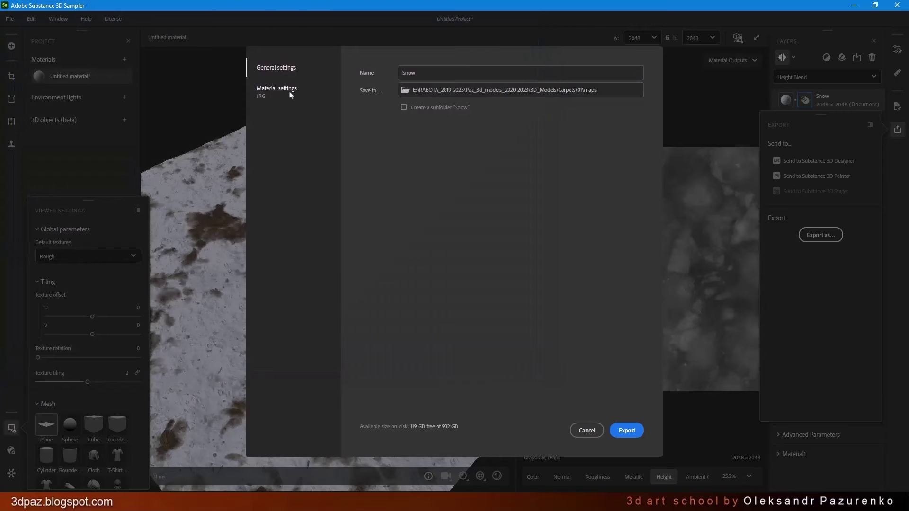
# - Examine the export's material settings, including the available file formats, the renderer presets and the list of channels to export
pyautogui.click(285, 91)
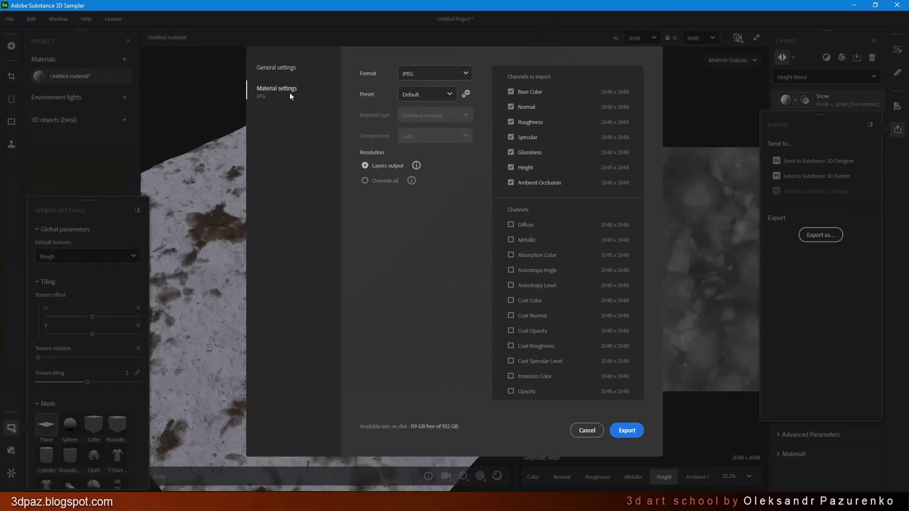
pyautogui.click(291, 71)
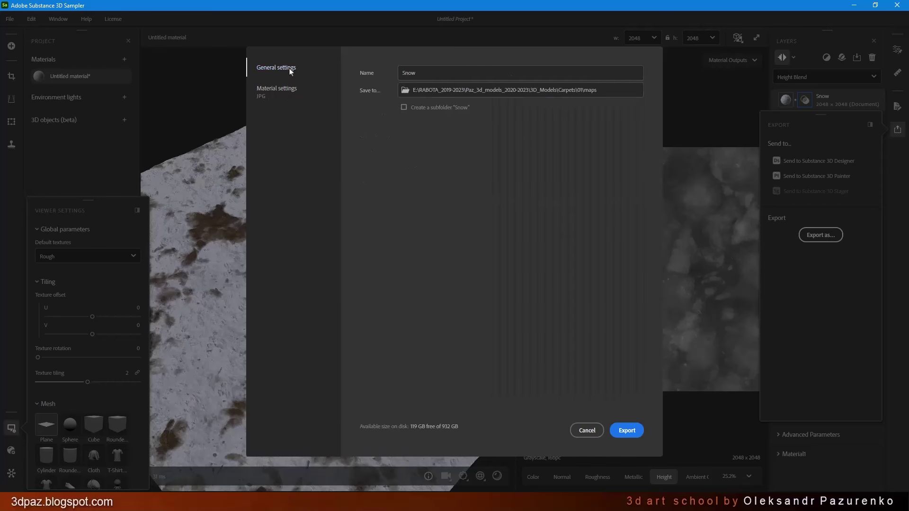
pyautogui.click(283, 93)
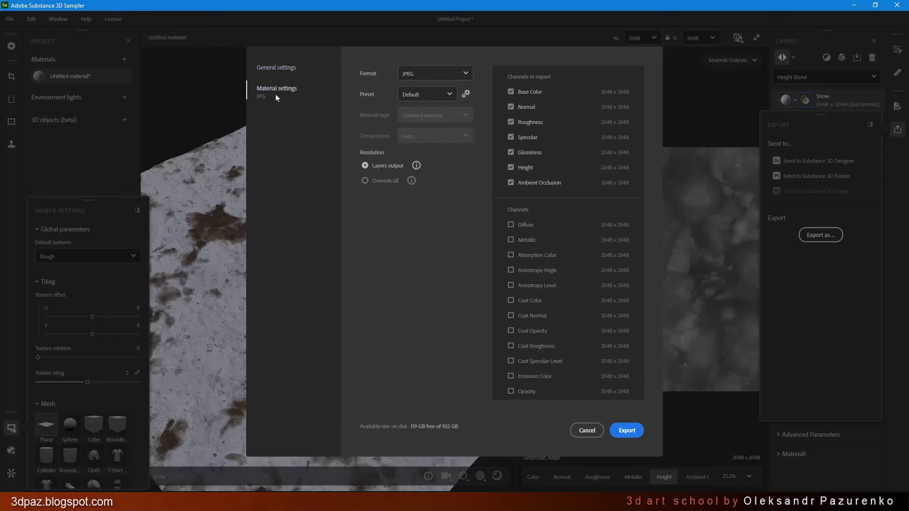
pyautogui.click(472, 74)
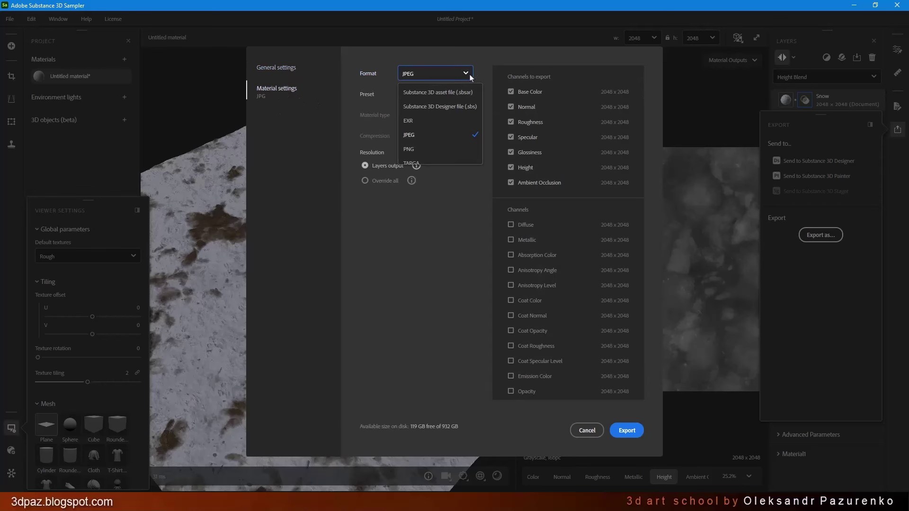
pyautogui.click(442, 273)
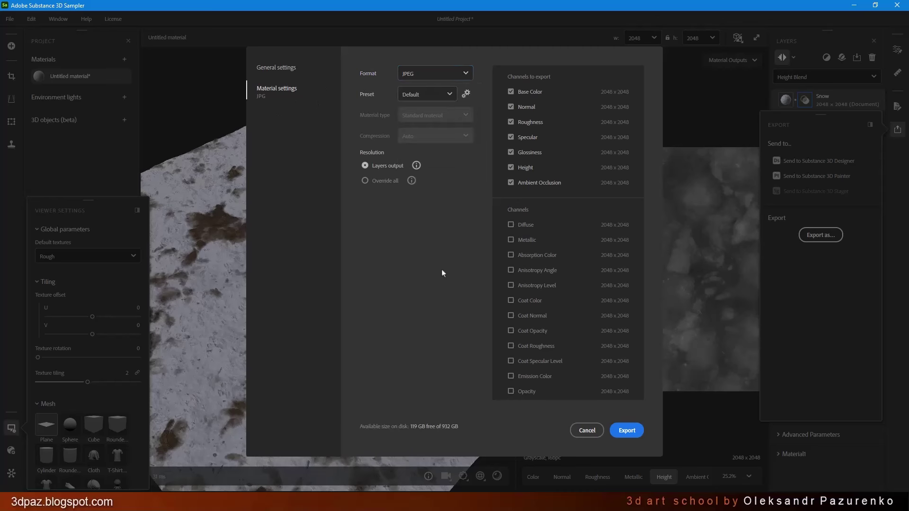
pyautogui.click(450, 94)
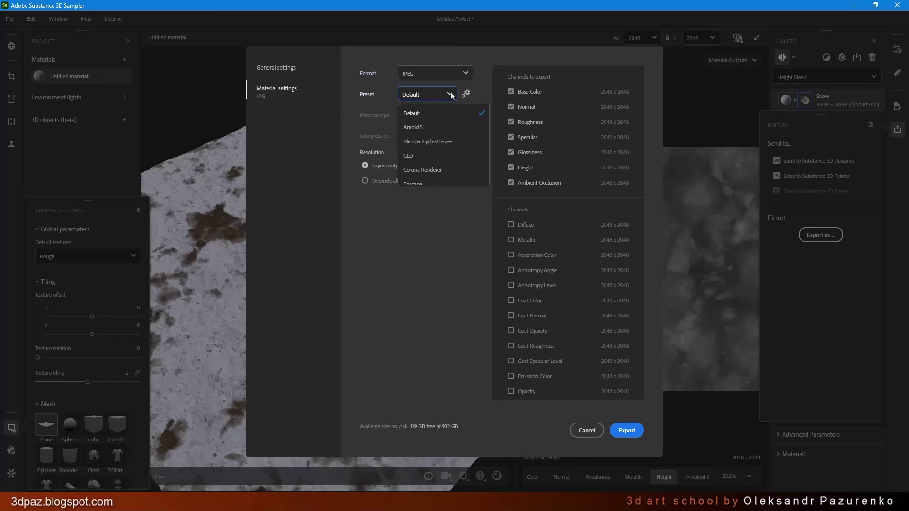
pyautogui.scroll(-3, 437, 125)
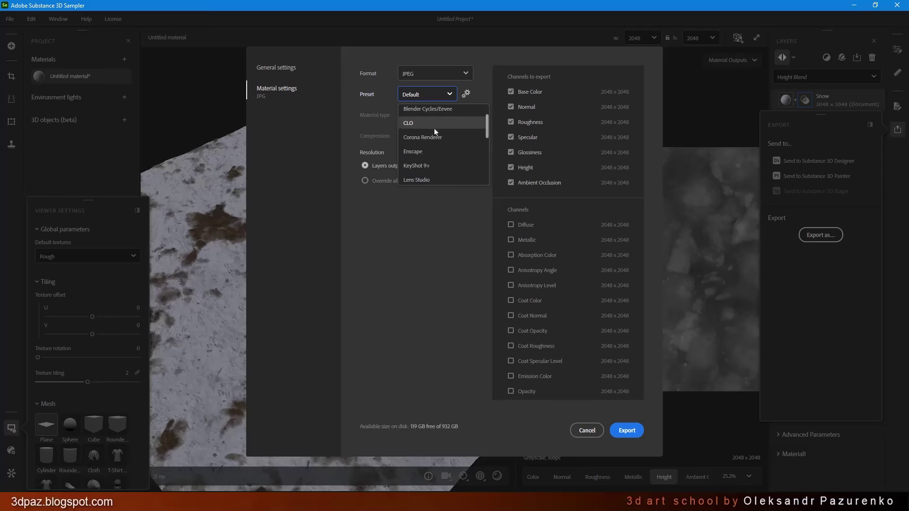
pyautogui.scroll(-4, 437, 126)
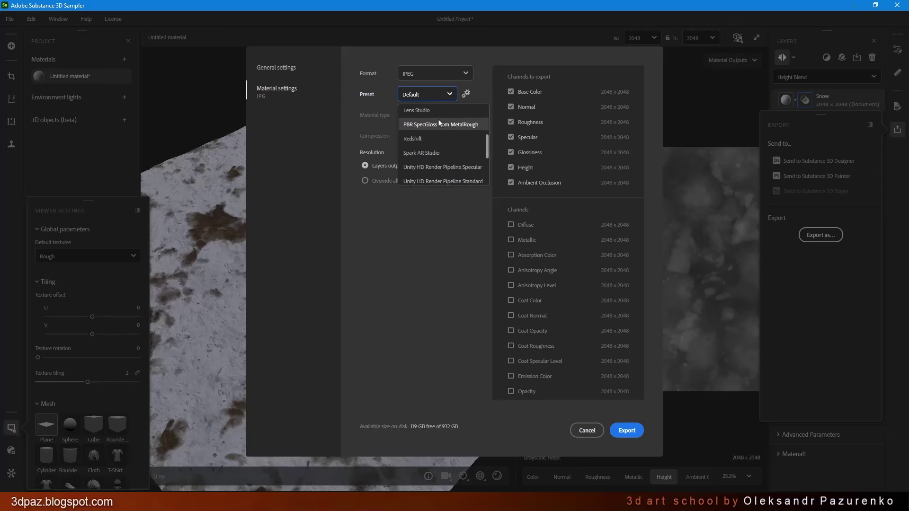
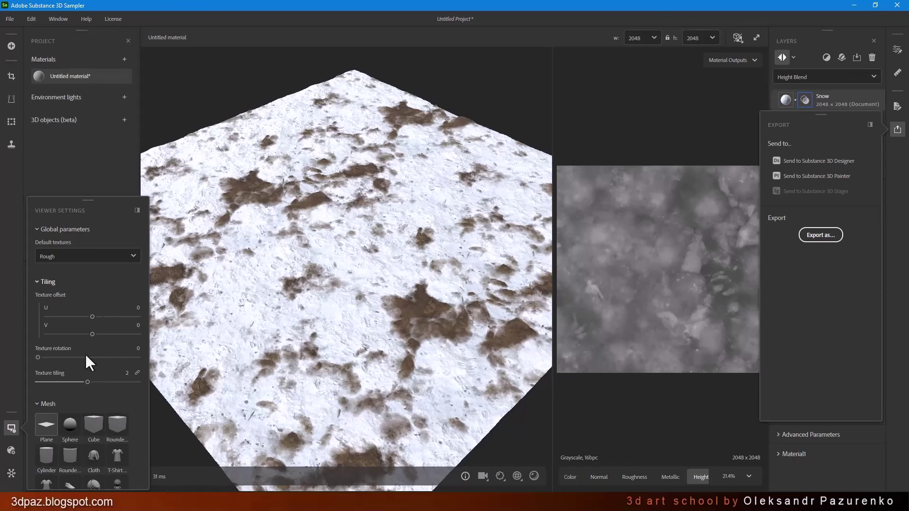
# - Preview the snow and mud material on the Mat figure mesh and inspect it from another angle
pyautogui.scroll(-1, 135, 440)
pyautogui.scroll(-2, 134, 440)
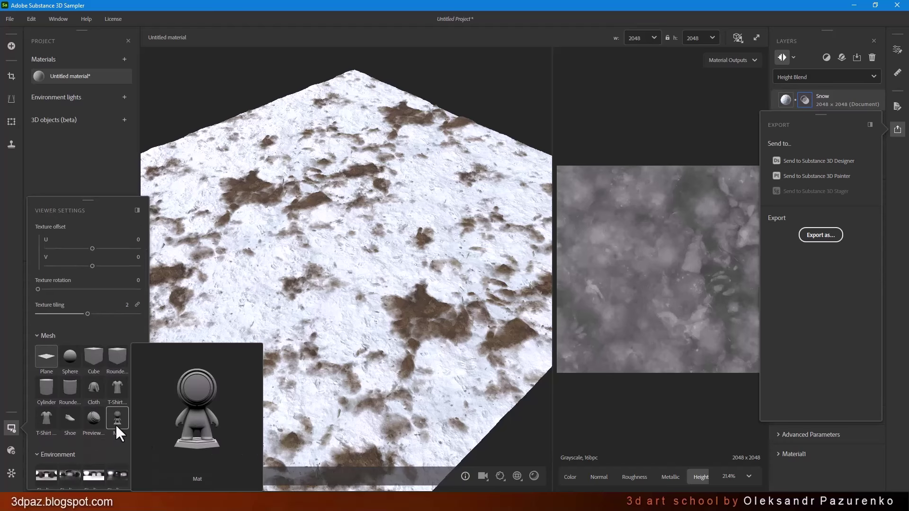
pyautogui.click(116, 425)
pyautogui.moveTo(397, 228); pyautogui.dragTo(194, 234)
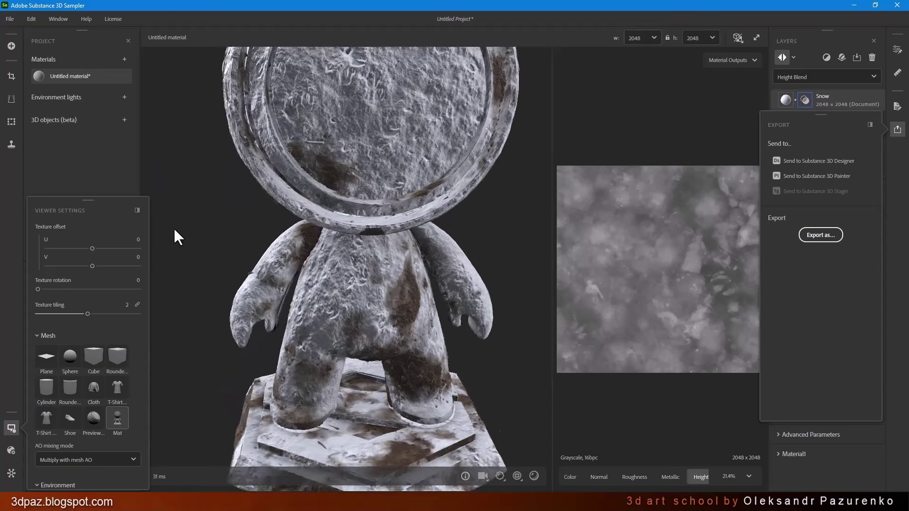
# - Start a new, empty project in place of the snow and mud one
pyautogui.click(10, 18)
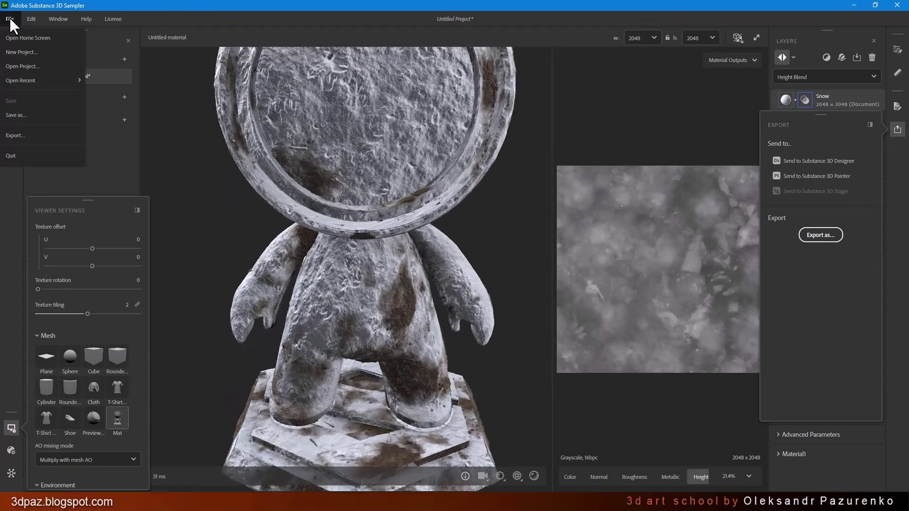
pyautogui.click(17, 51)
pyautogui.click(503, 276)
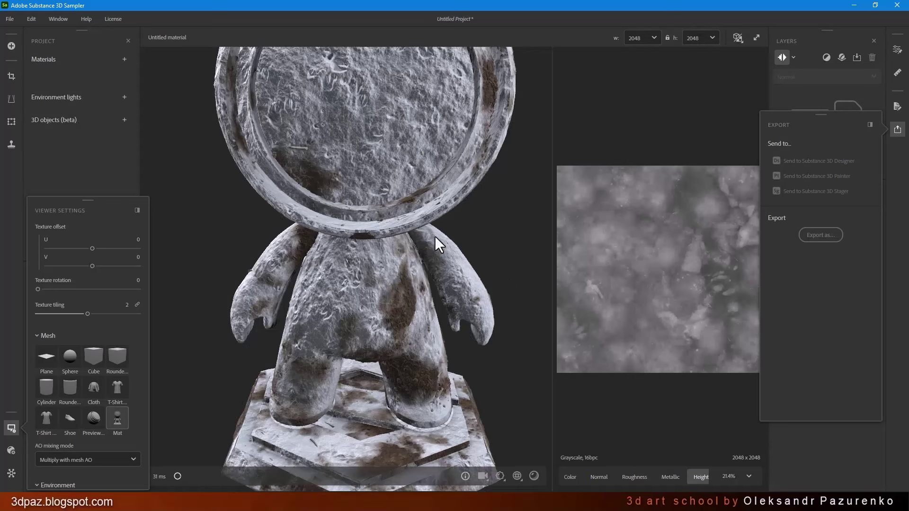
# - Use the T-shirt as the preview mesh, widen the 3D view and apply the Denim Fabric material to the shirt
pyautogui.moveTo(374, 271); pyautogui.dragTo(370, 292)
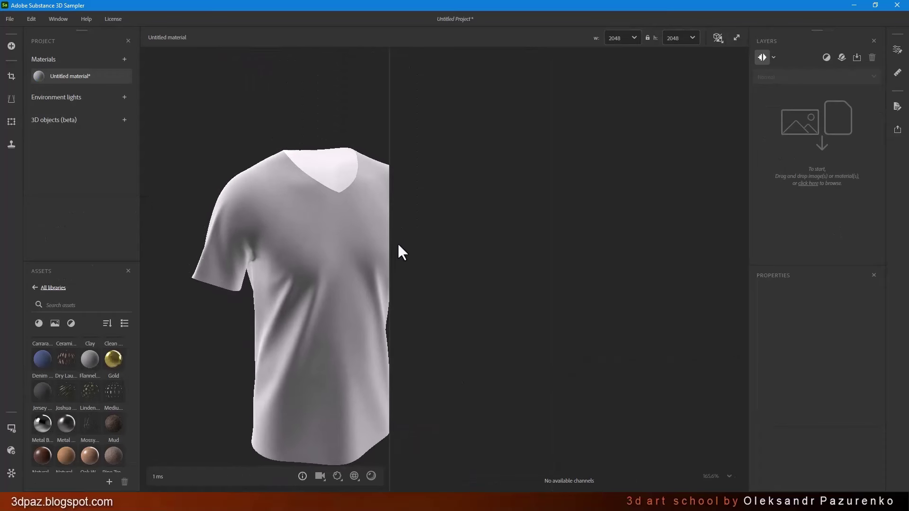
pyautogui.moveTo(391, 243); pyautogui.dragTo(490, 251)
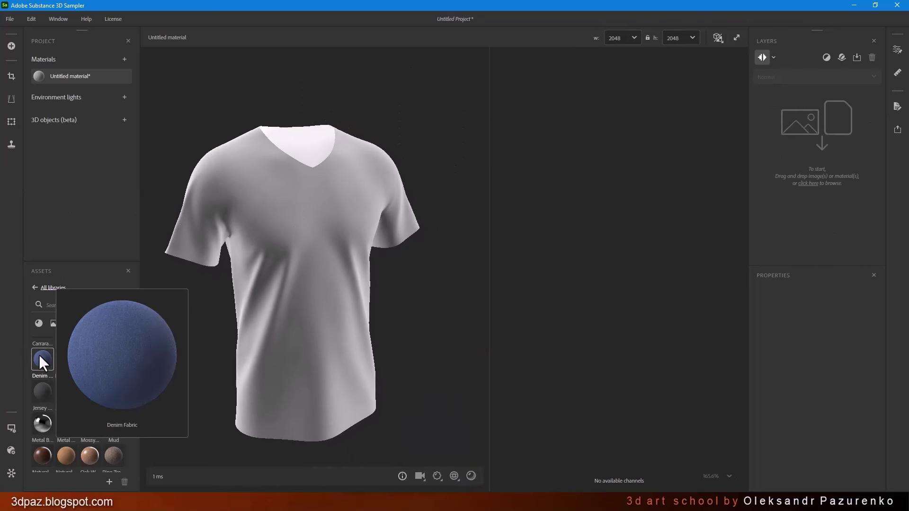
pyautogui.moveTo(42, 360); pyautogui.dragTo(273, 294)
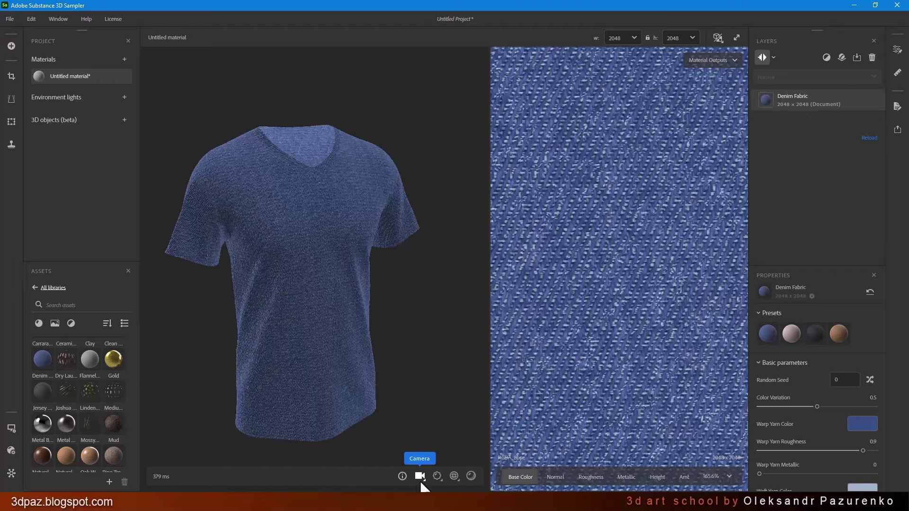
# - Raise the texture tiling to about 3.86 and inspect the denim weave on the T-shirt up close and from other angles
pyautogui.click(454, 476)
pyautogui.moveTo(405, 457); pyautogui.dragTo(448, 458)
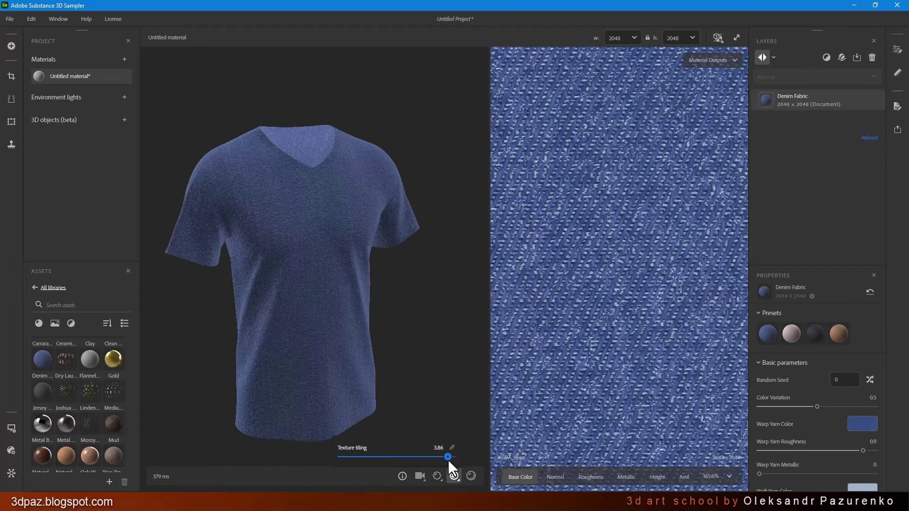
pyautogui.scroll(8, 303, 223)
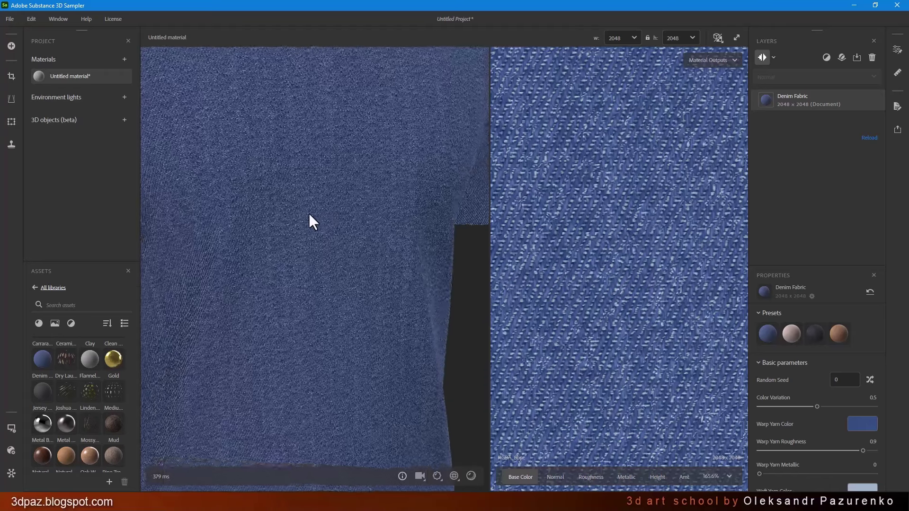
pyautogui.scroll(-8, 341, 232)
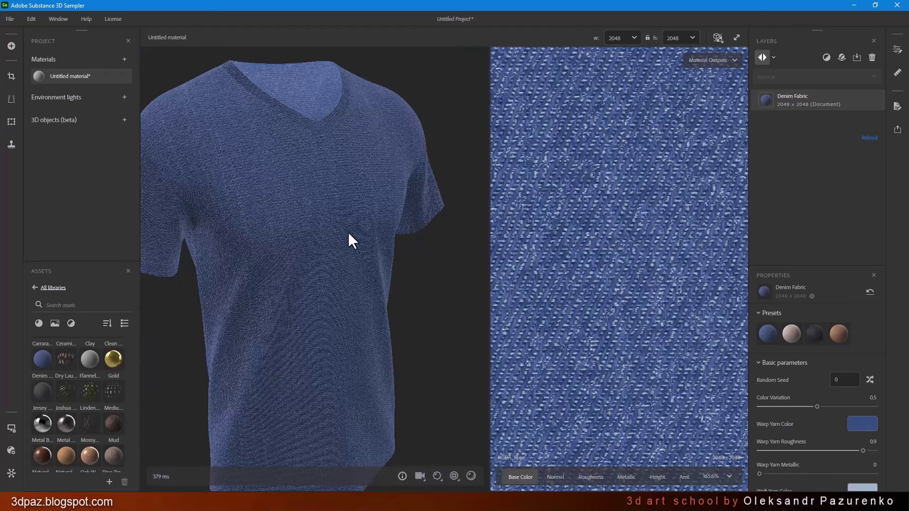
pyautogui.moveTo(373, 227); pyautogui.dragTo(203, 223)
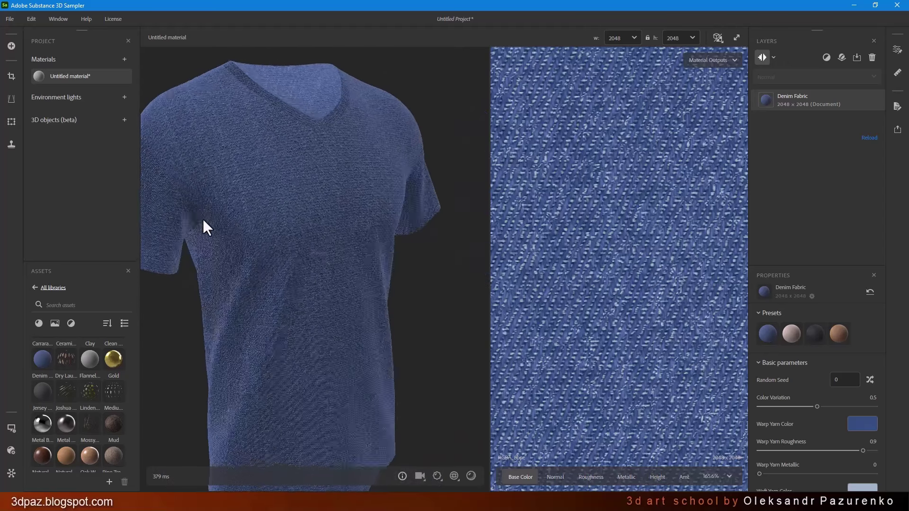
pyautogui.scroll(-8, 621, 266)
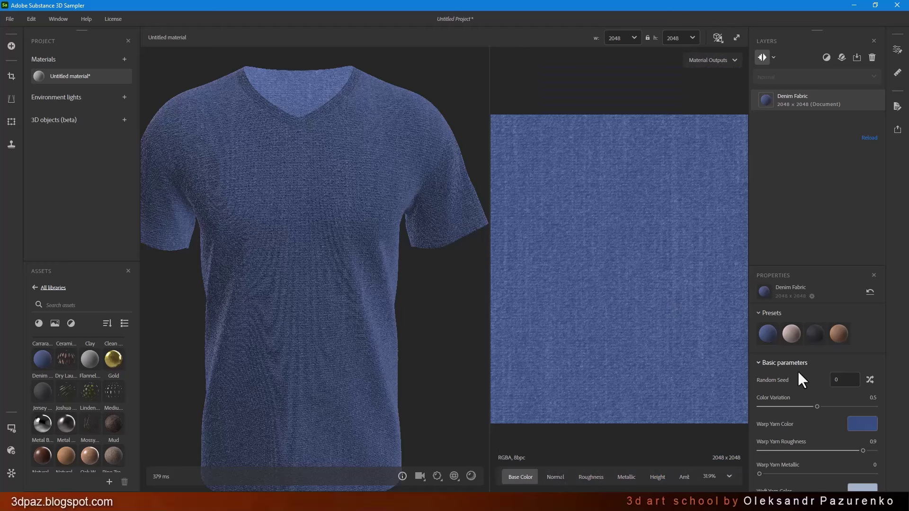
# - Try the denim's beige and dark presets, settle on Light Brown Denim Fabric and review its yarn and sheen parameters
pyautogui.click(794, 336)
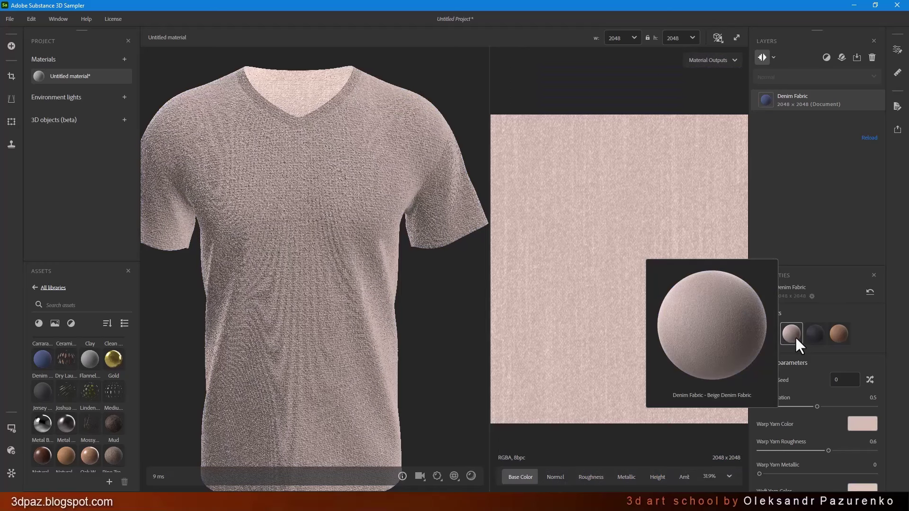
pyautogui.click(821, 337)
pyautogui.click(844, 336)
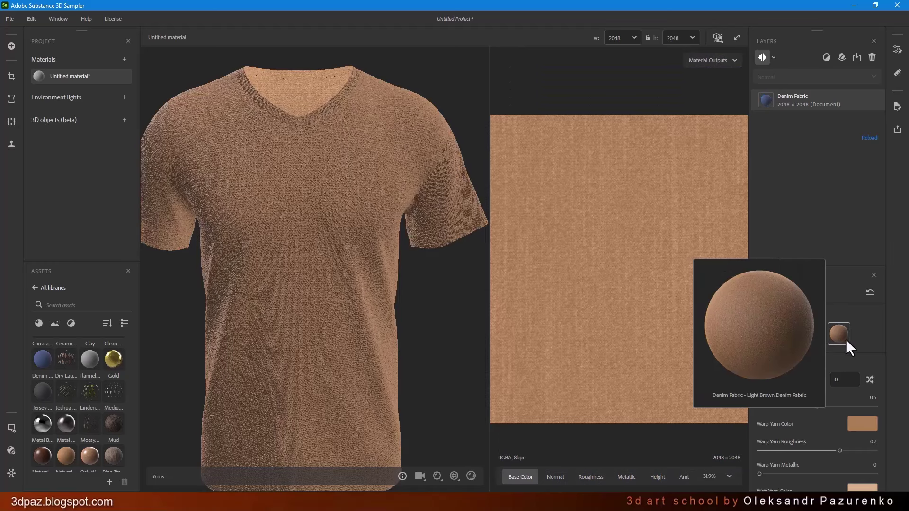
pyautogui.scroll(-2, 831, 420)
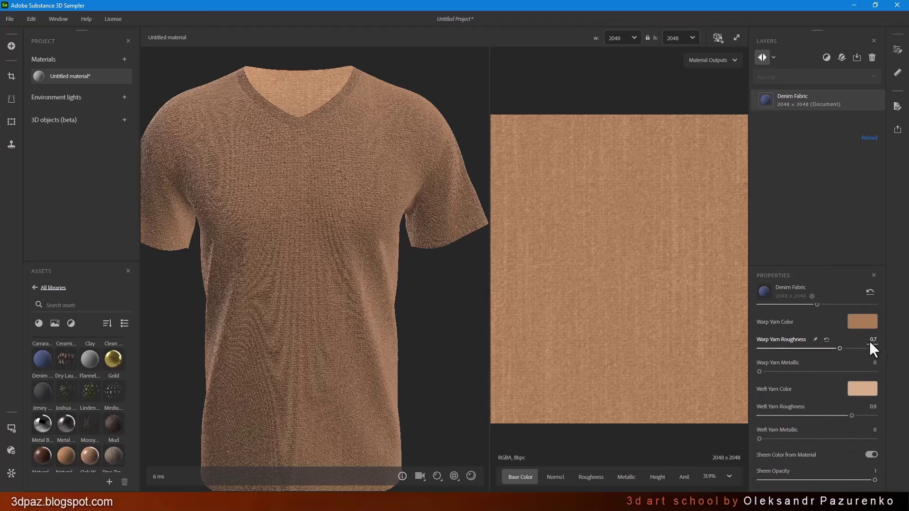
pyautogui.scroll(-1, 822, 407)
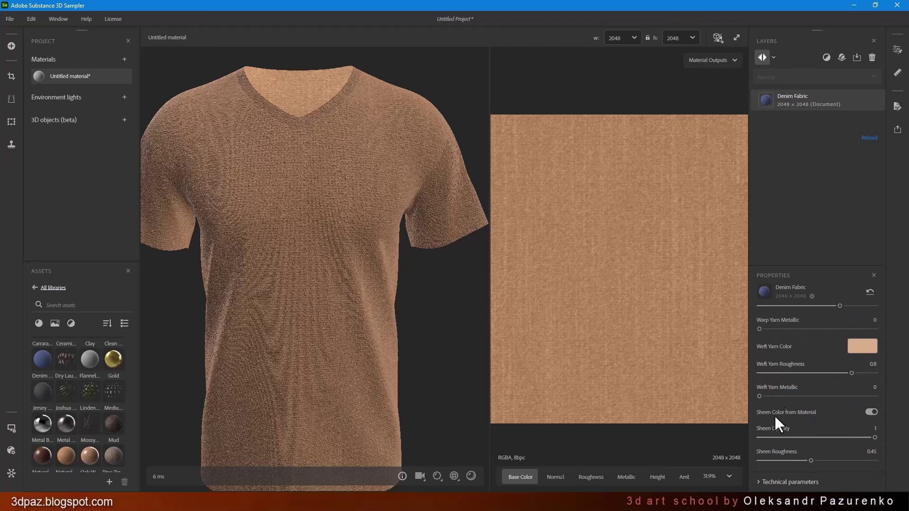
pyautogui.scroll(4, 838, 424)
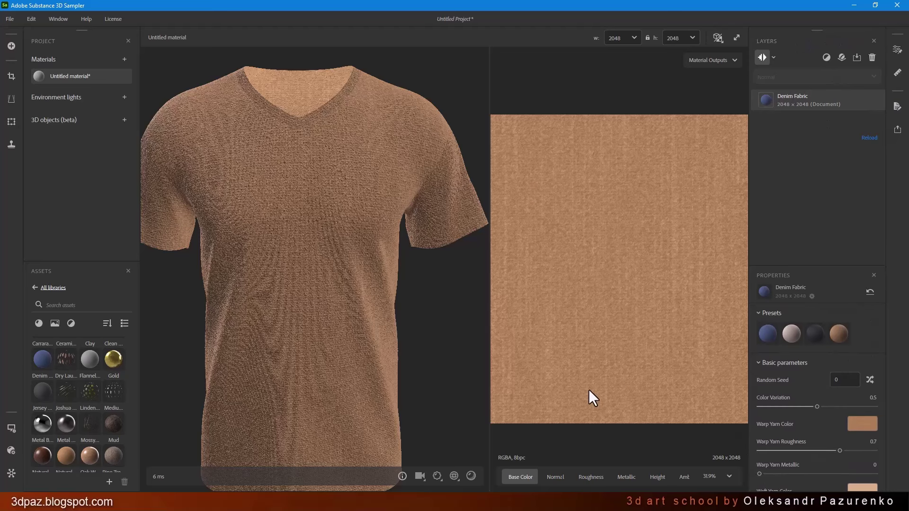
# - Examine the fabric's Normal, Roughness, Metallic, Height and Base Color maps, and inspect the whole T-shirt from several angles
pyautogui.moveTo(407, 306); pyautogui.dragTo(388, 280)
pyautogui.click(557, 477)
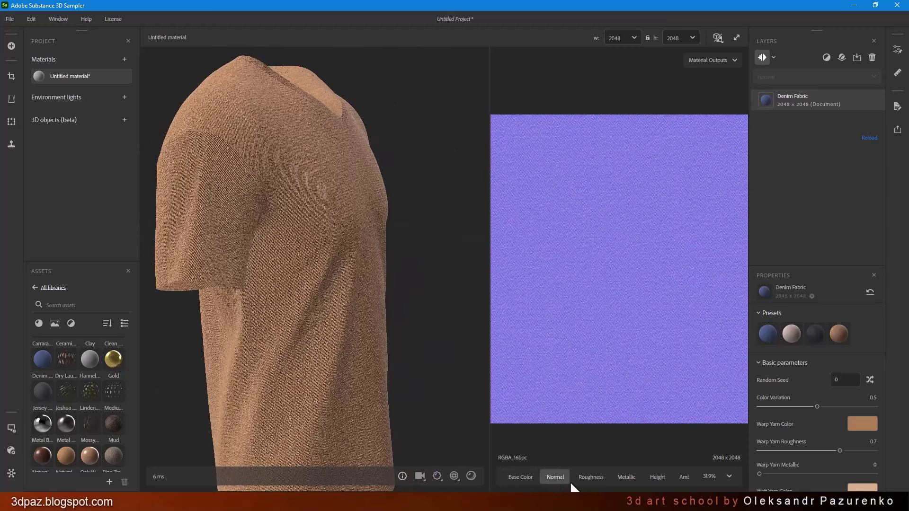
pyautogui.click(594, 478)
pyautogui.click(624, 478)
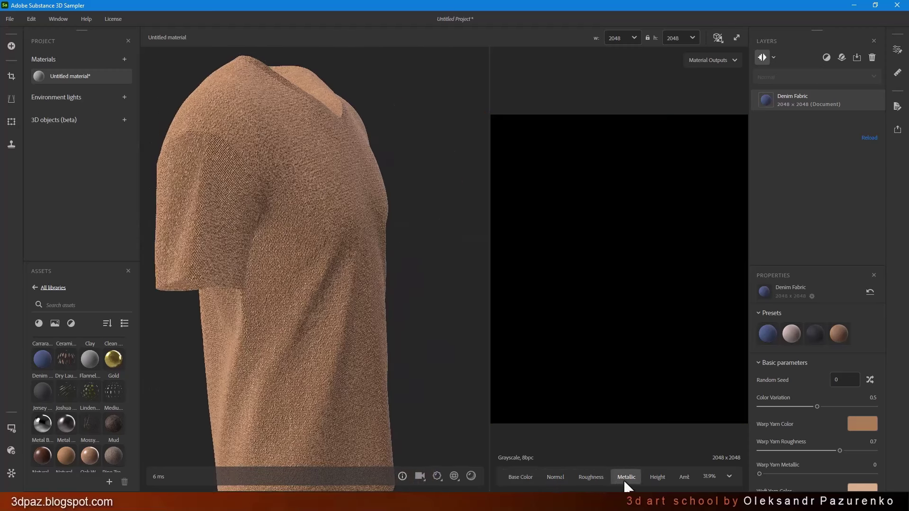
pyautogui.click(660, 479)
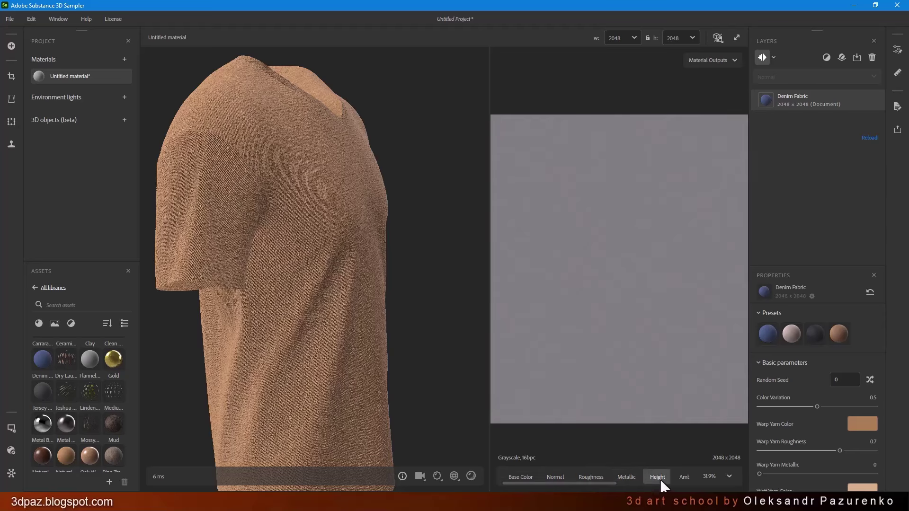
pyautogui.click(515, 477)
pyautogui.moveTo(487, 268); pyautogui.dragTo(386, 262)
pyautogui.moveTo(245, 267); pyautogui.dragTo(365, 168)
pyautogui.scroll(-3, 293, 201)
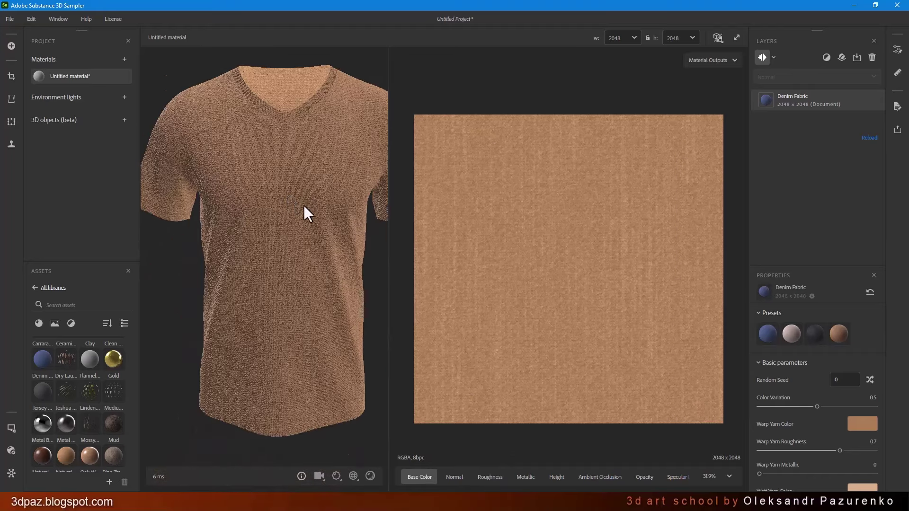
pyautogui.moveTo(302, 220); pyautogui.dragTo(262, 259)
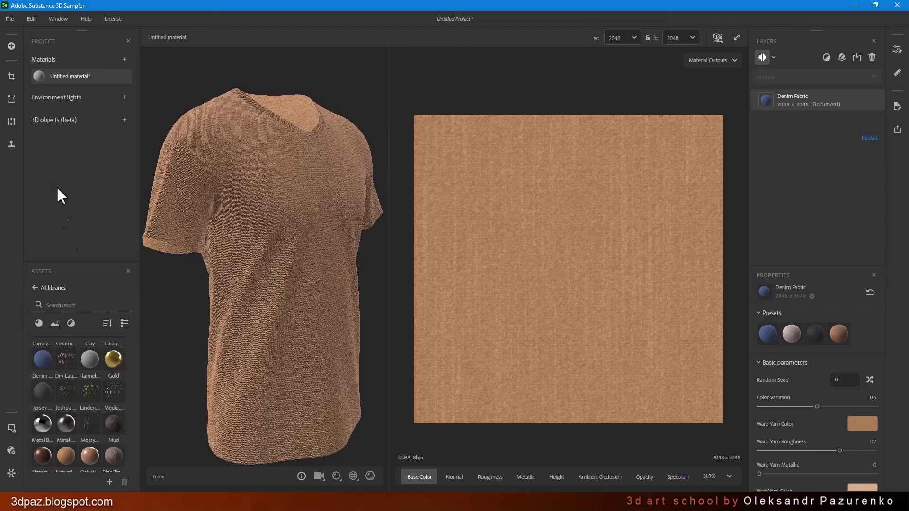
# - Start a new, empty project in place of the denim one without saving it
pyautogui.click(10, 19)
pyautogui.click(21, 54)
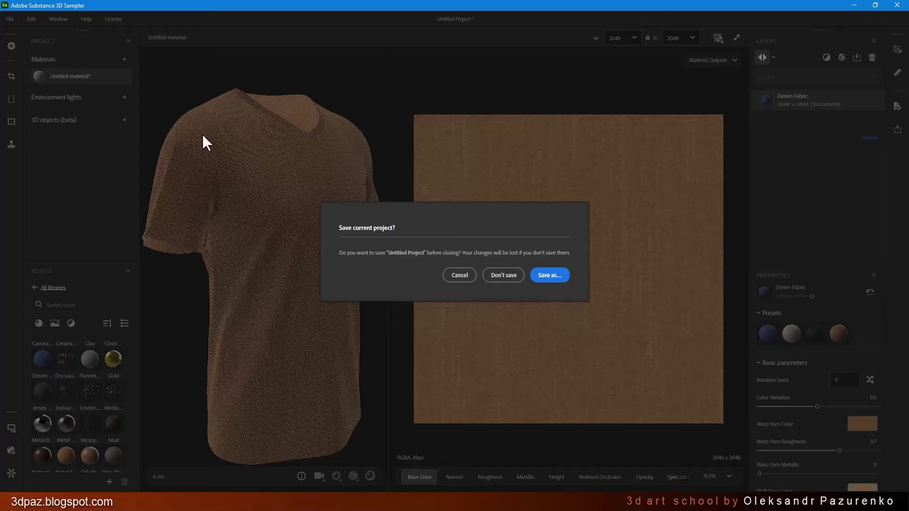
pyautogui.click(518, 275)
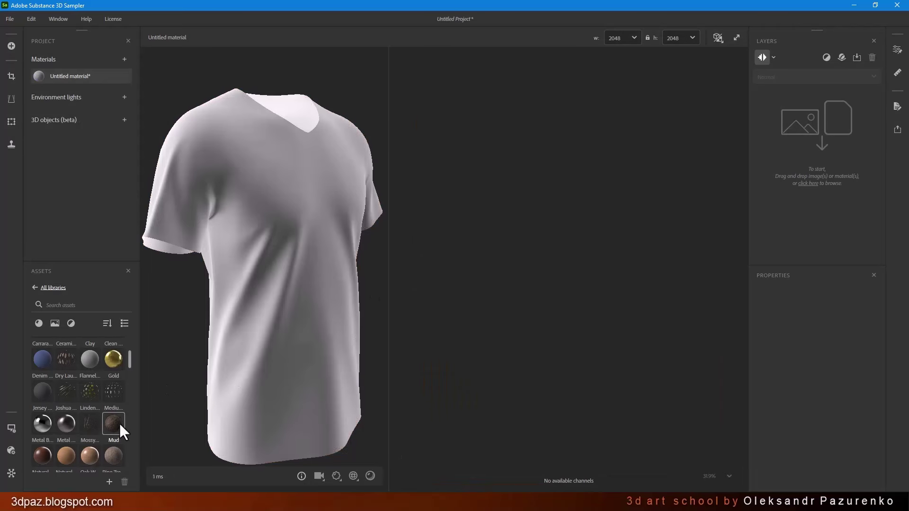
# - Use the Plane as the preview mesh, view it at an angle and put the viewer settings away
pyautogui.click(15, 428)
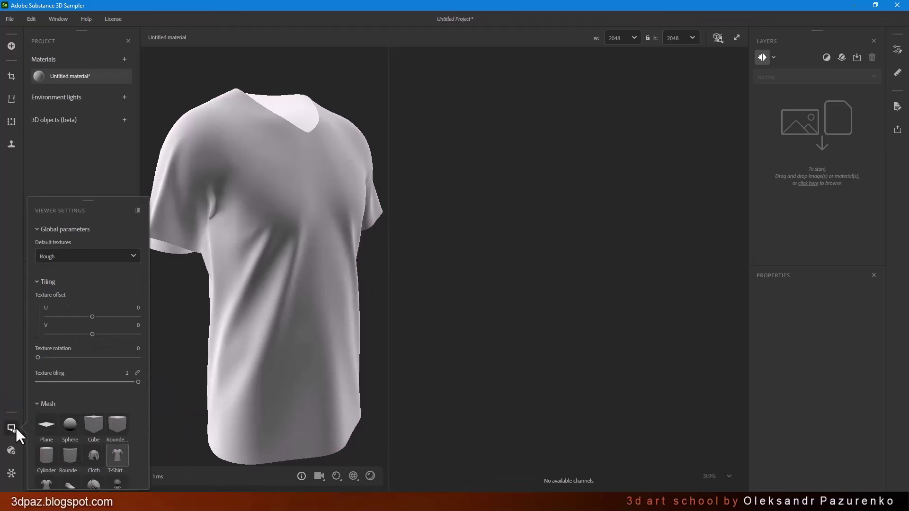
pyautogui.click(47, 424)
pyautogui.moveTo(263, 288); pyautogui.dragTo(197, 328)
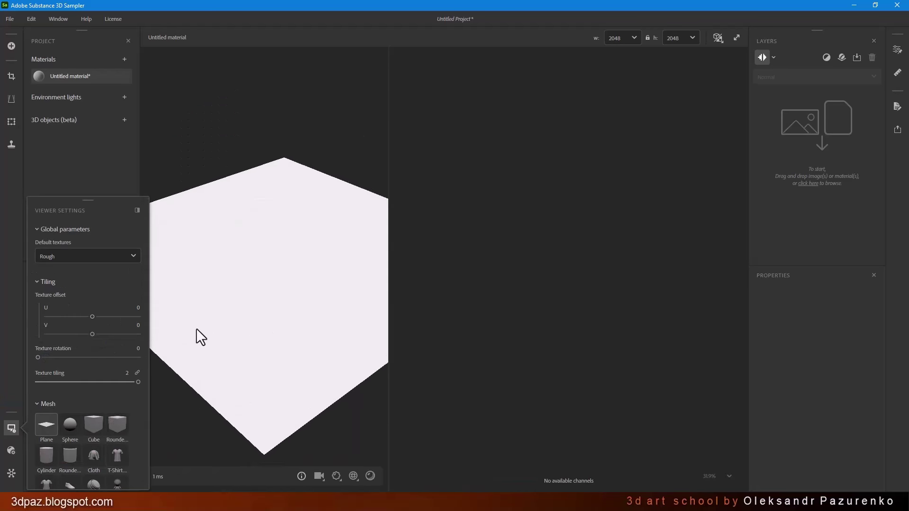
pyautogui.click(137, 210)
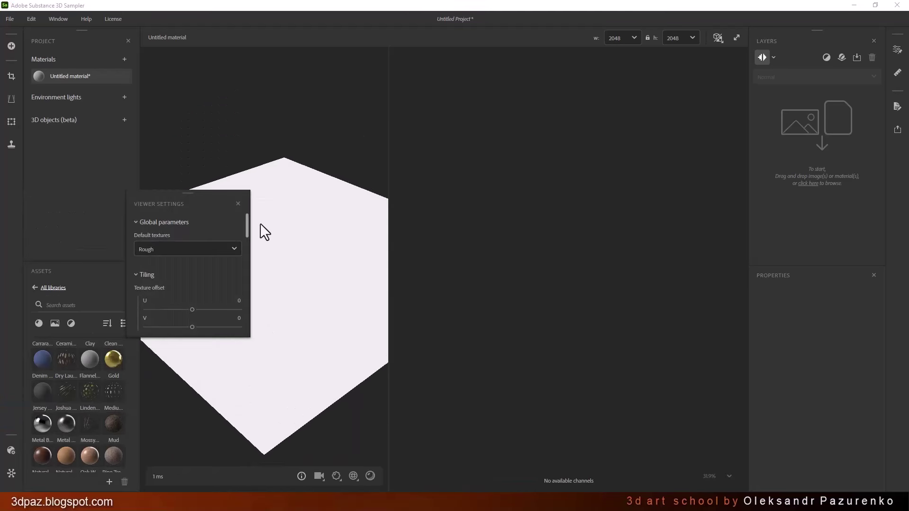
pyautogui.click(239, 204)
# - Apply the Linden Autumn Leaves material to the plane and turn the view to see the leaves from above
pyautogui.moveTo(63, 365)
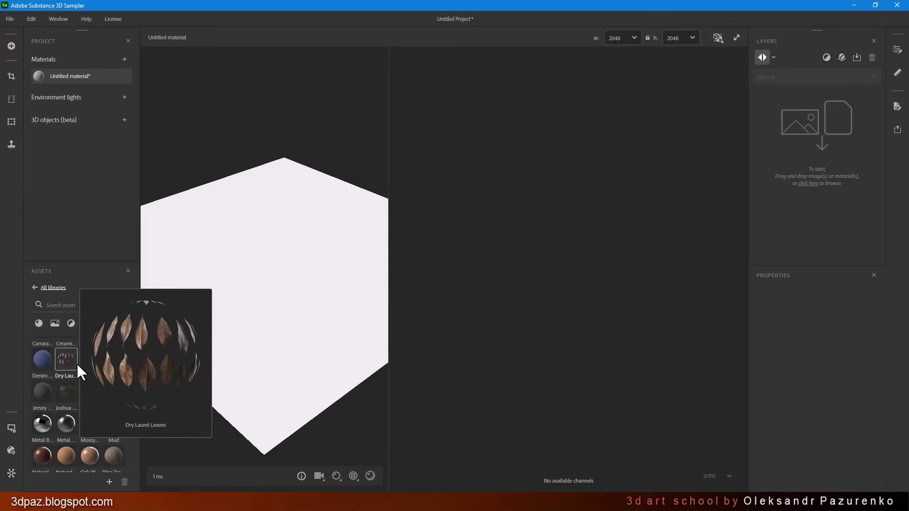
pyautogui.moveTo(92, 361)
pyautogui.moveTo(83, 397)
pyautogui.moveTo(83, 397); pyautogui.dragTo(255, 258)
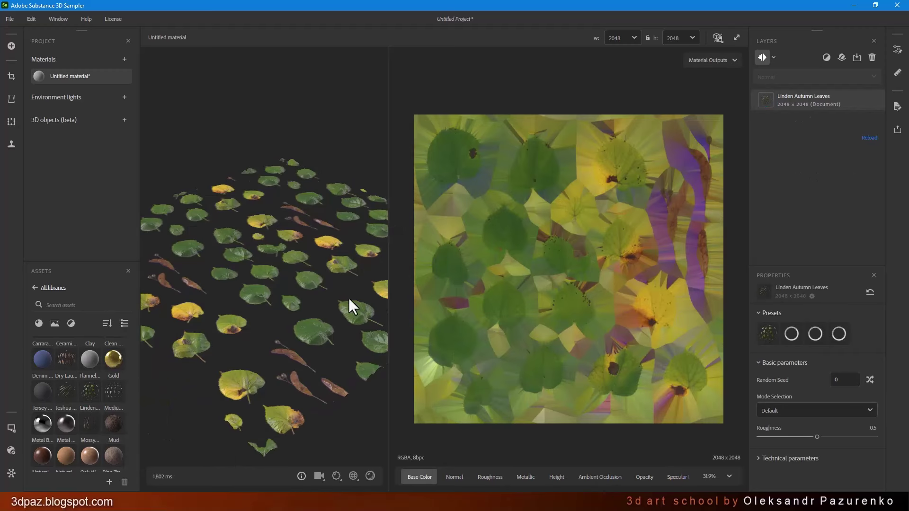
pyautogui.moveTo(349, 297); pyautogui.dragTo(266, 388)
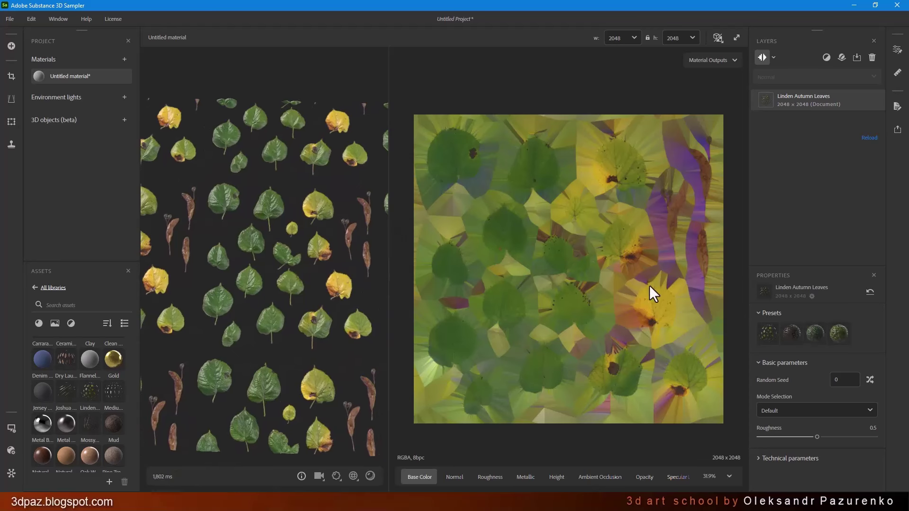
# - Examine the leaf material's presets, mode options and technical parameters, keeping the Default mode, and look closely at its base color map
pyautogui.click(814, 461)
pyautogui.scroll(-3, 837, 428)
pyautogui.scroll(3, 834, 419)
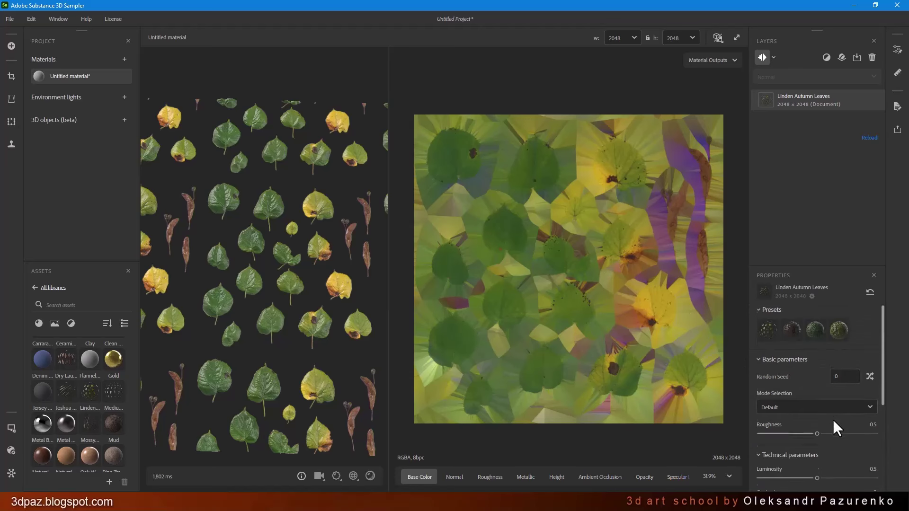
pyautogui.moveTo(768, 330)
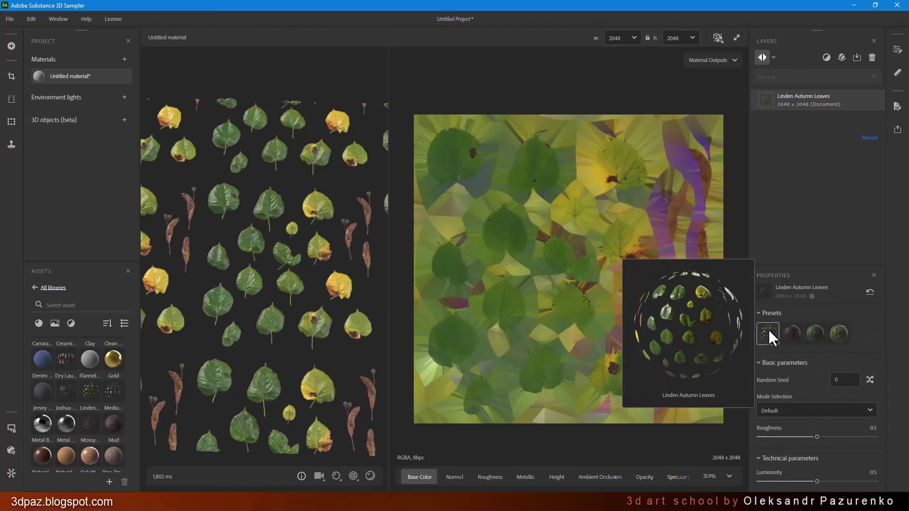
pyautogui.click(870, 411)
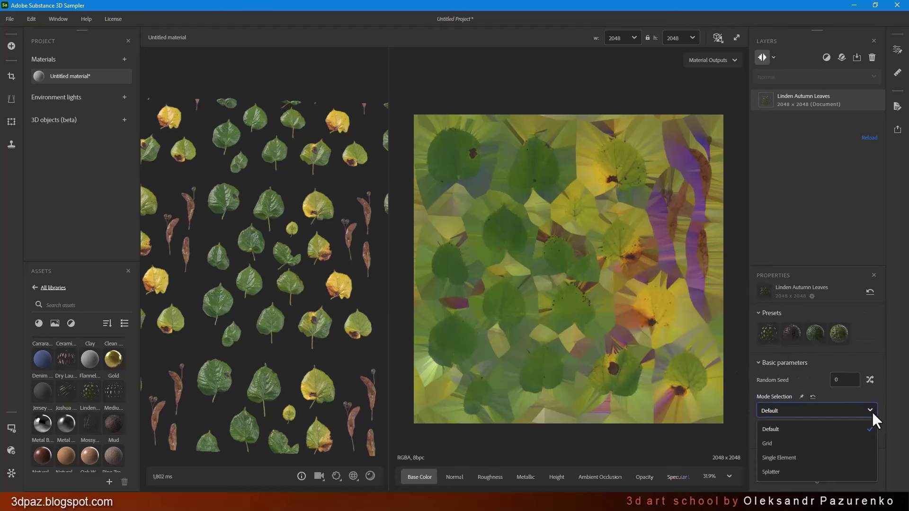
pyautogui.click(882, 387)
pyautogui.scroll(-1, 712, 312)
pyautogui.scroll(-5, 822, 422)
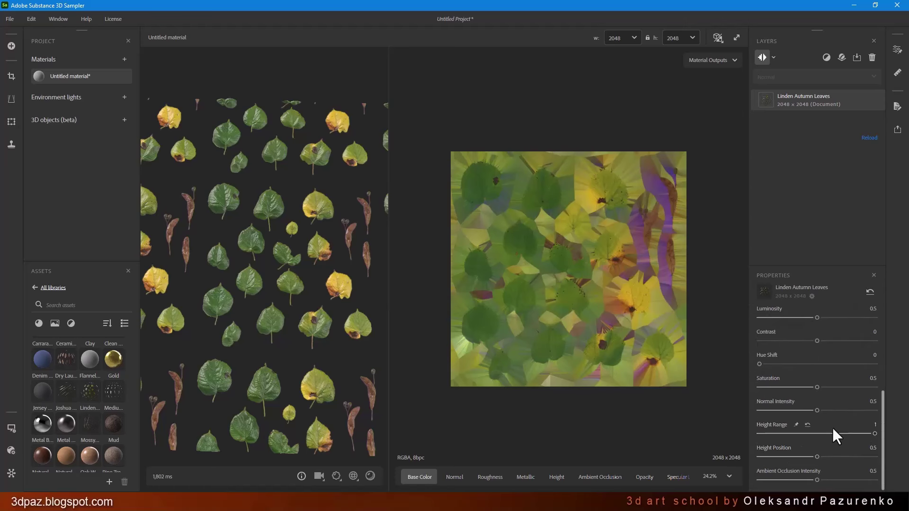
pyautogui.scroll(5, 814, 398)
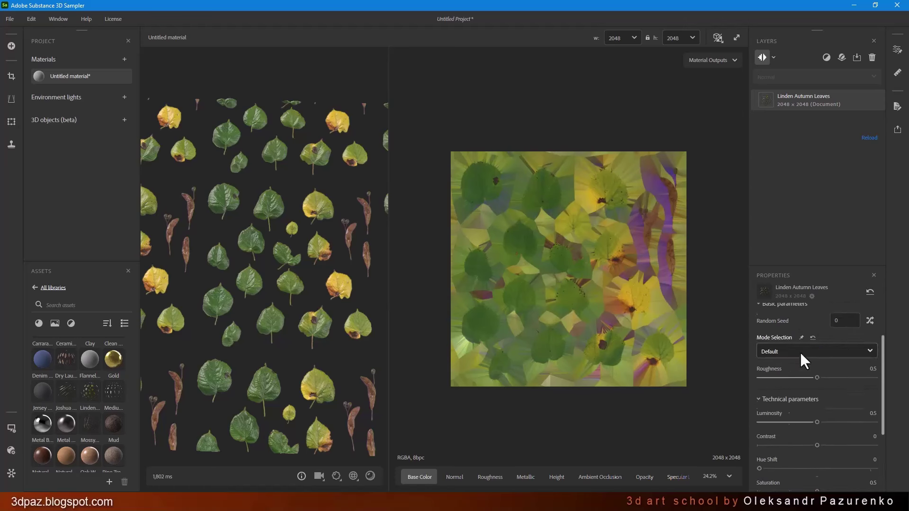
pyautogui.scroll(3, 604, 263)
pyautogui.scroll(2, 596, 283)
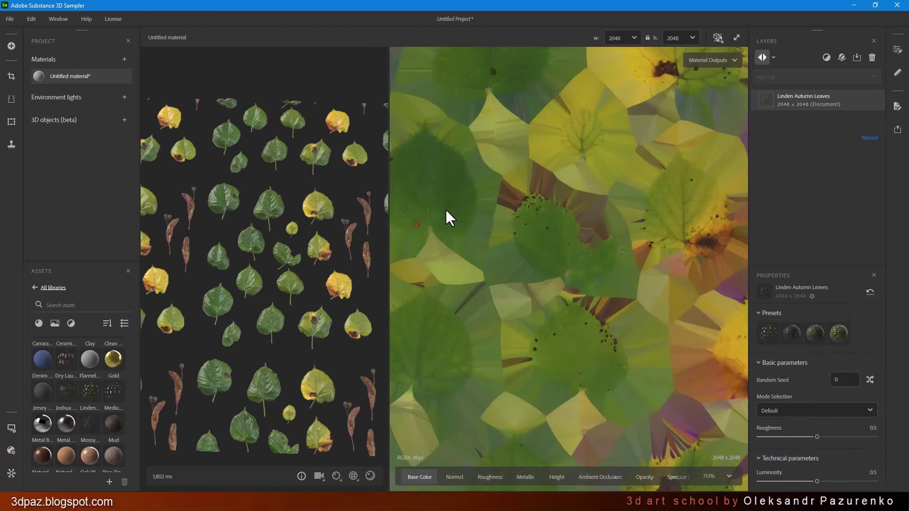
# - Widen the 3D view and set the texture tiling to 1 so the leaves appear only once on the plane
pyautogui.moveTo(392, 220); pyautogui.dragTo(489, 226)
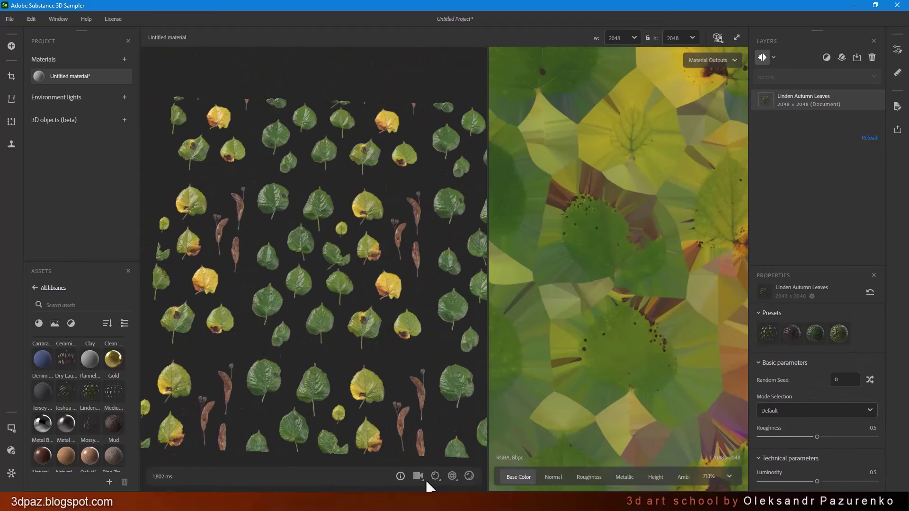
pyautogui.click(453, 475)
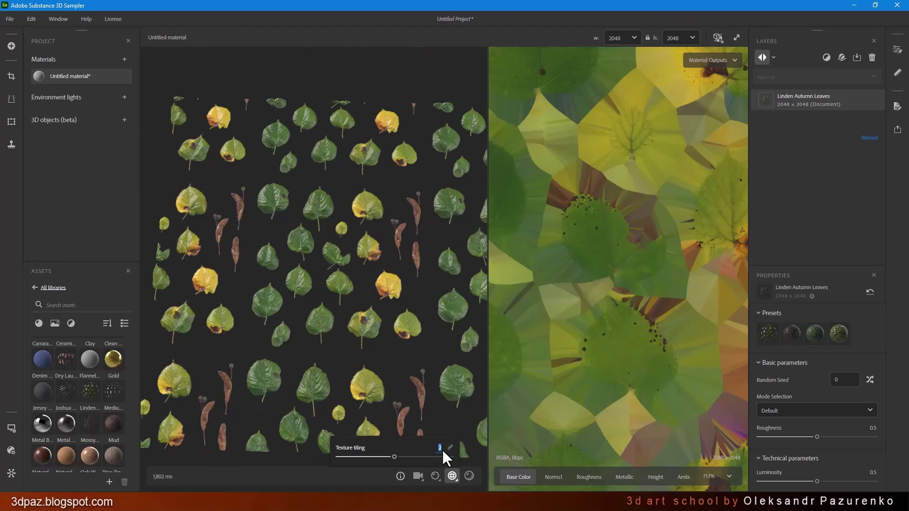
pyautogui.write('1')
pyautogui.scroll(-3, 322, 258)
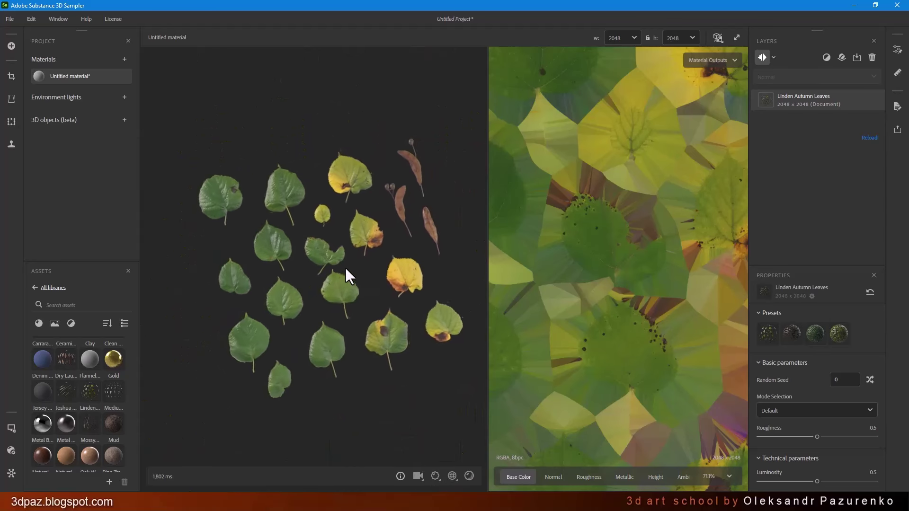
# - Examine the separate leaves on the plane from several angles and view the whole base color map beside them
pyautogui.scroll(-1, 340, 255)
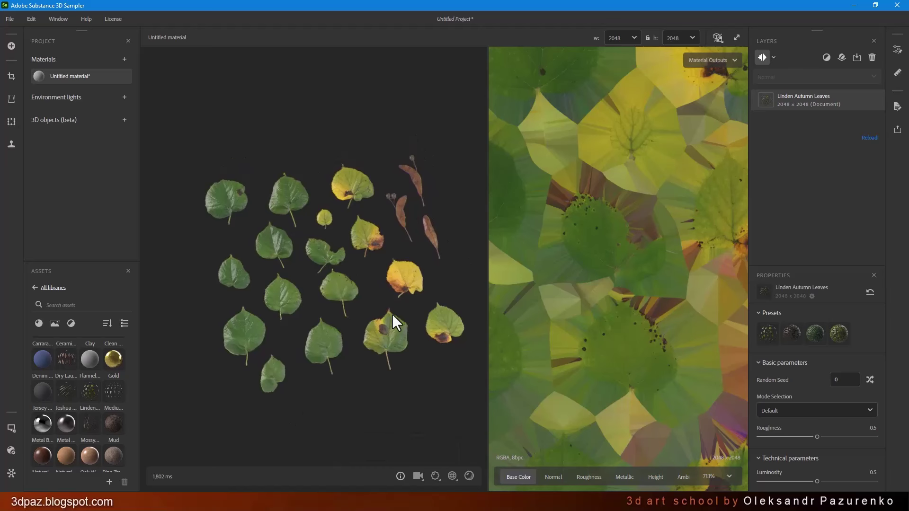
pyautogui.moveTo(428, 331); pyautogui.dragTo(410, 365)
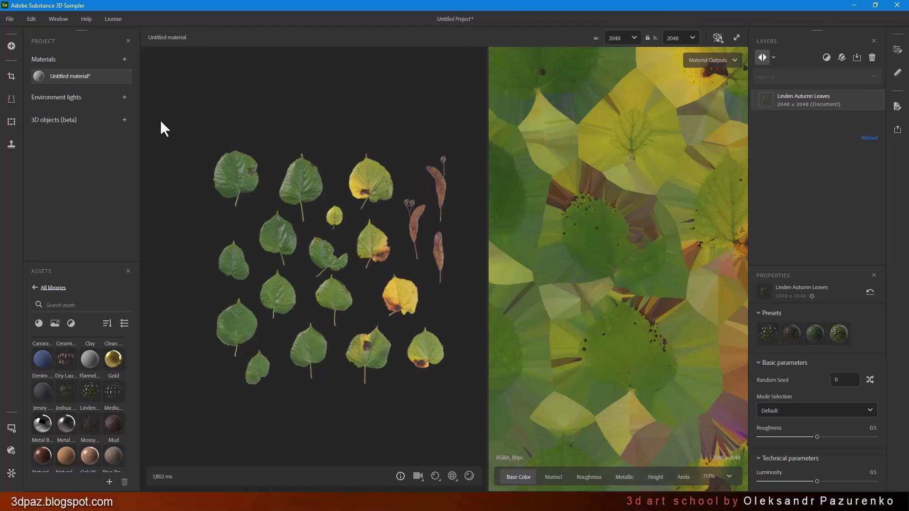
pyautogui.scroll(-5, 573, 322)
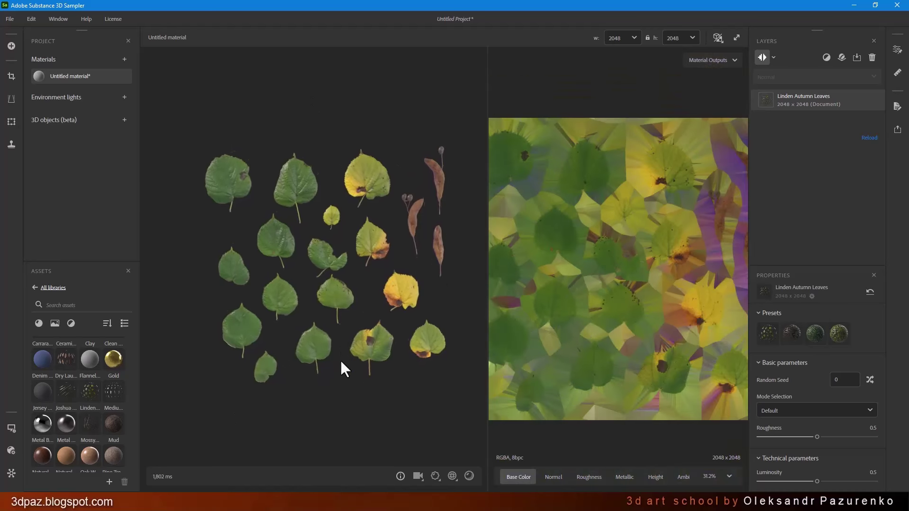
pyautogui.moveTo(340, 359); pyautogui.dragTo(363, 300)
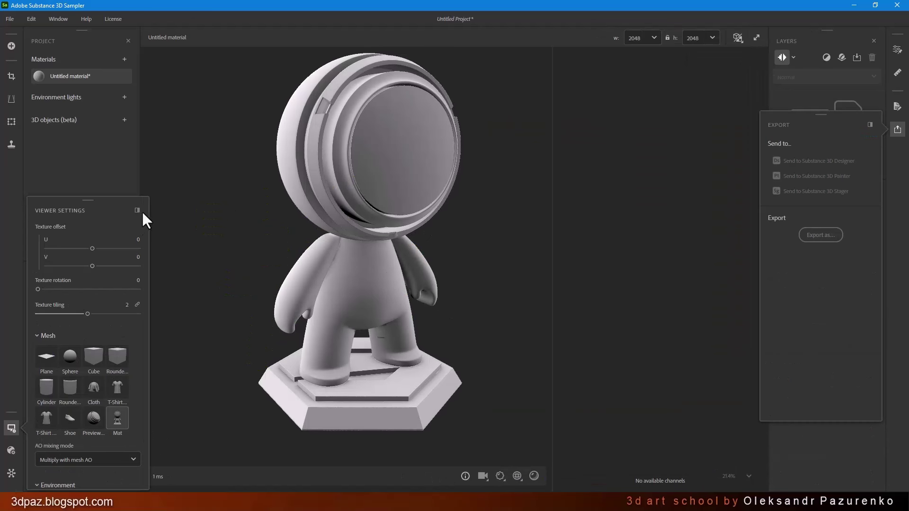
# - Put away the viewer settings and export options and apply the Metal Brushed library material to the mannequin figure
pyautogui.click(137, 210)
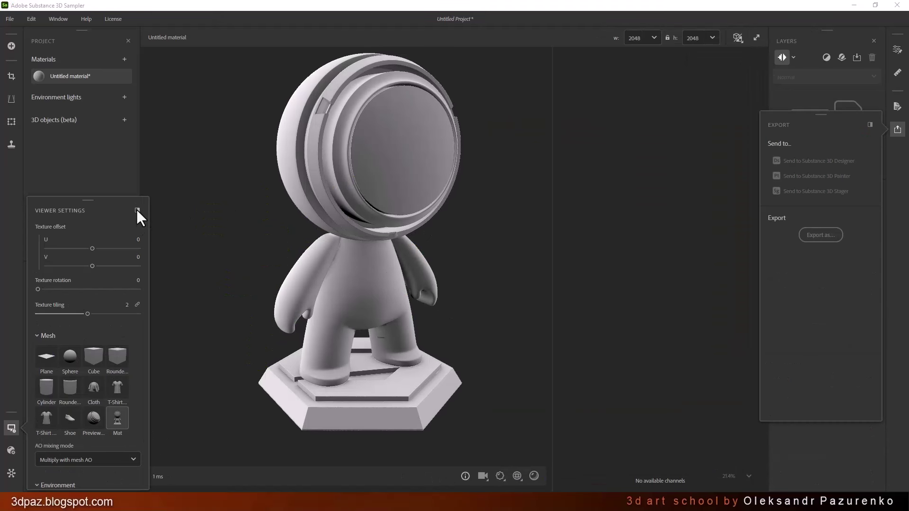
pyautogui.click(238, 203)
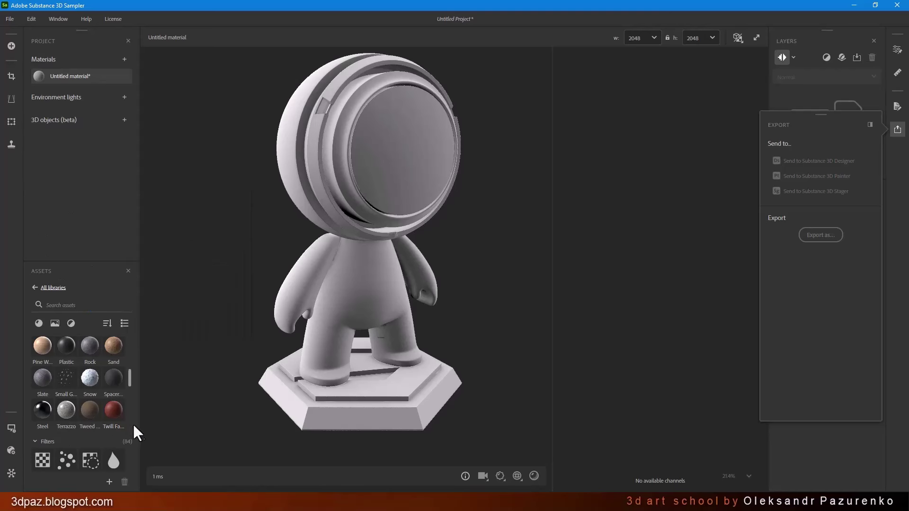
pyautogui.scroll(10, 76, 383)
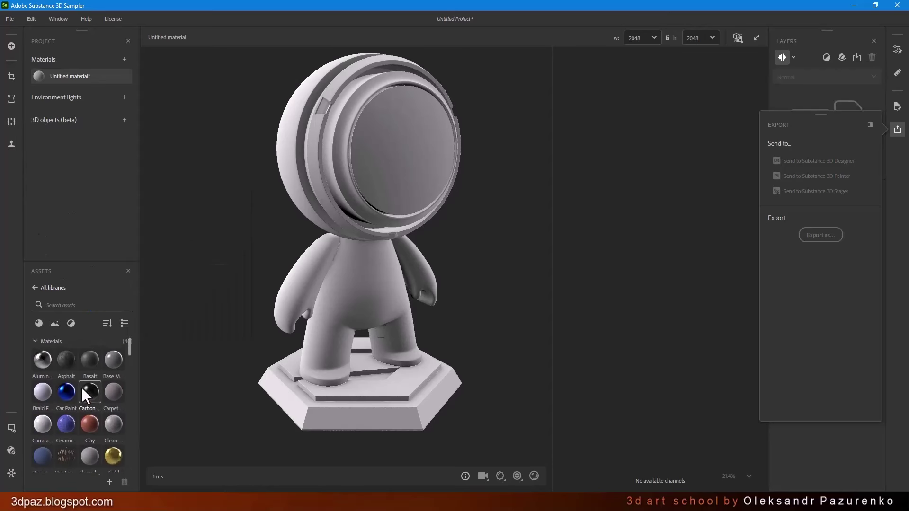
pyautogui.moveTo(85, 385)
pyautogui.scroll(-1, 88, 383)
pyautogui.moveTo(48, 454)
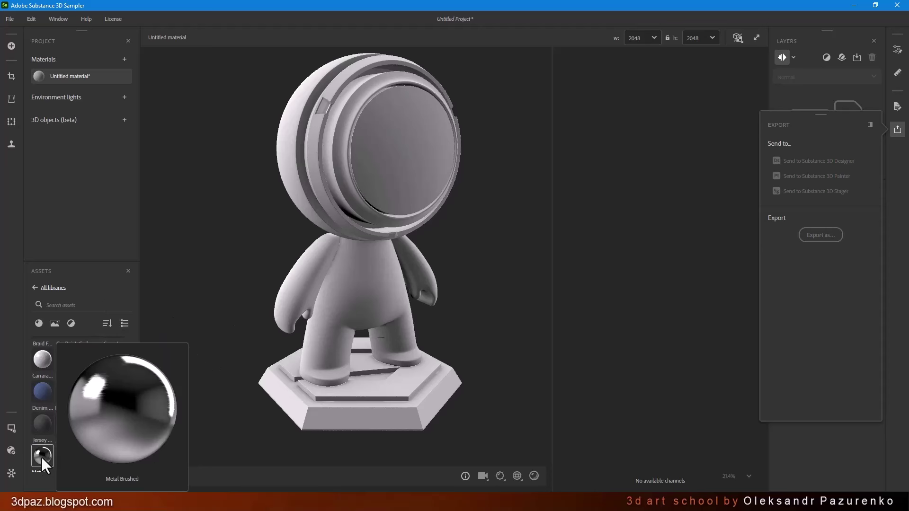
pyautogui.moveTo(41, 456)
pyautogui.mouseDown()
pyautogui.moveTo(322, 192)
pyautogui.moveTo(345, 184)
pyautogui.moveTo(198, 188)
pyautogui.moveTo(436, 173)
pyautogui.mouseUp()
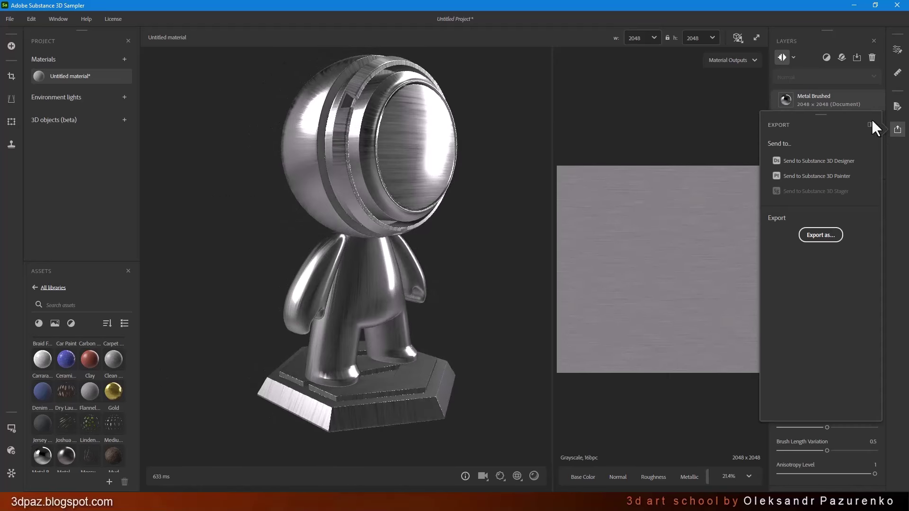
pyautogui.click(897, 129)
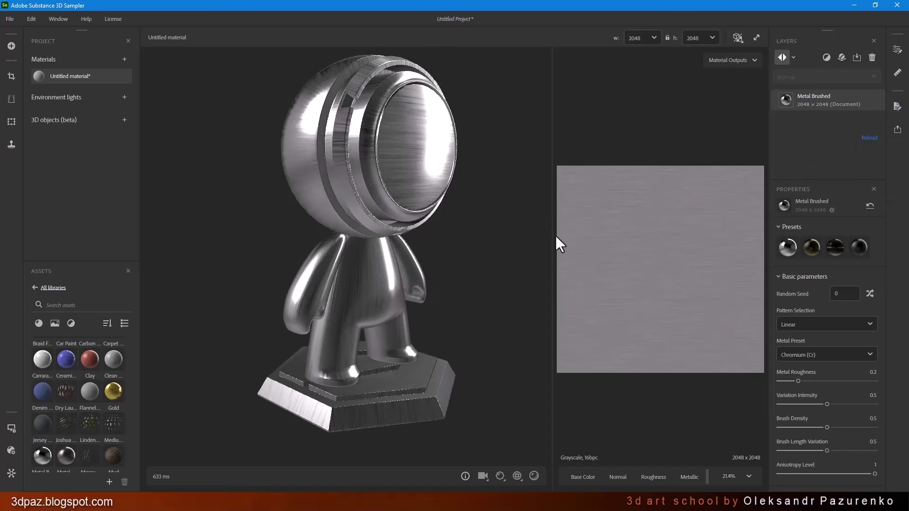
# - Widen the 2D view and examine the brushed metal's normal, roughness and base color maps
pyautogui.moveTo(554, 234); pyautogui.dragTo(450, 240)
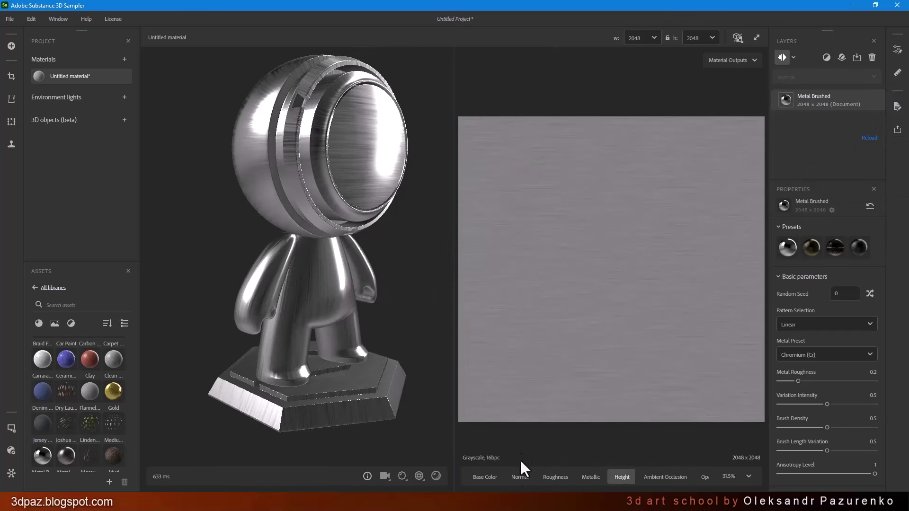
pyautogui.click(530, 477)
pyautogui.click(559, 479)
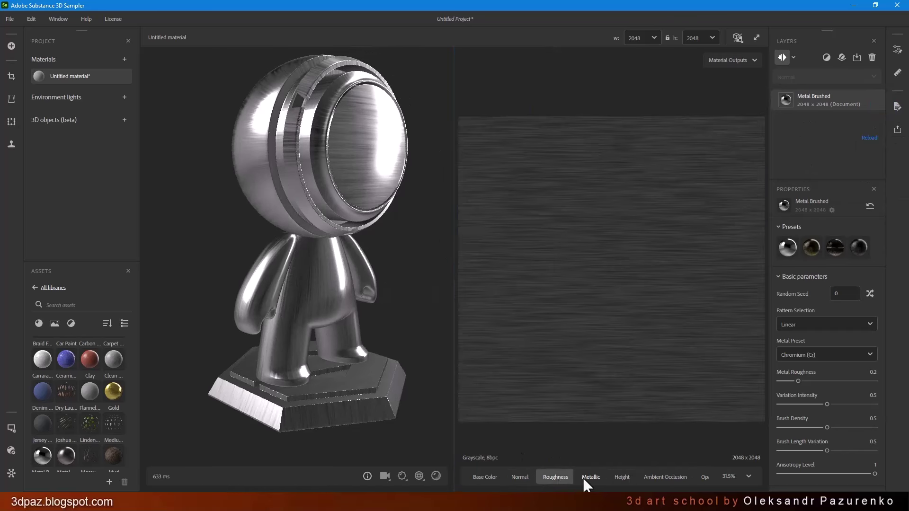
pyautogui.click(483, 477)
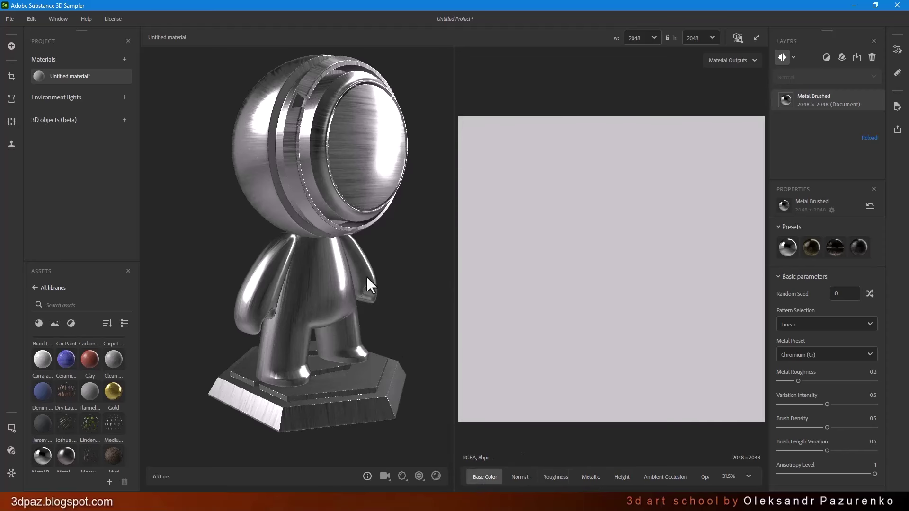
pyautogui.moveTo(367, 277); pyautogui.dragTo(307, 226)
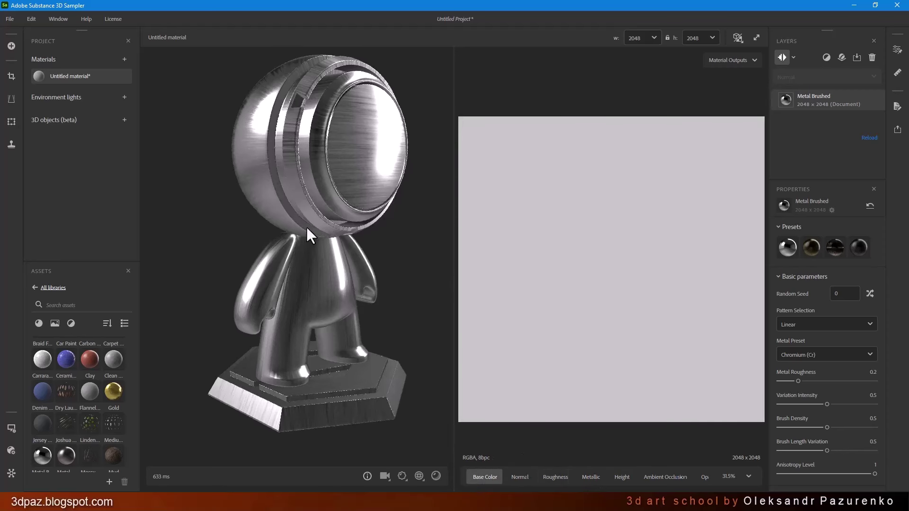
# - Randomize the brushed metal's seed and set its Metal Roughness to 0.57, viewing the figure from several sides
pyautogui.click(870, 294)
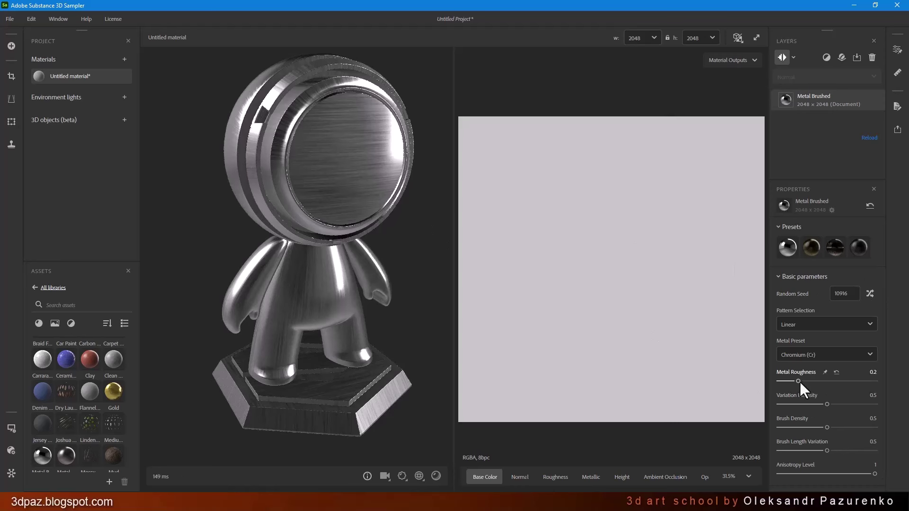
pyautogui.moveTo(799, 381); pyautogui.dragTo(831, 388)
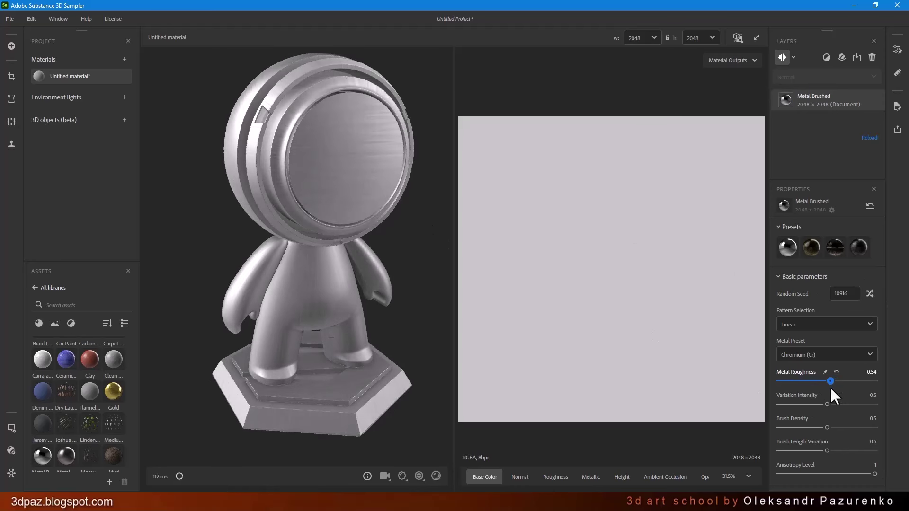
pyautogui.moveTo(426, 288)
pyautogui.mouseDown()
pyautogui.moveTo(396, 277)
pyautogui.moveTo(421, 277)
pyautogui.mouseUp()
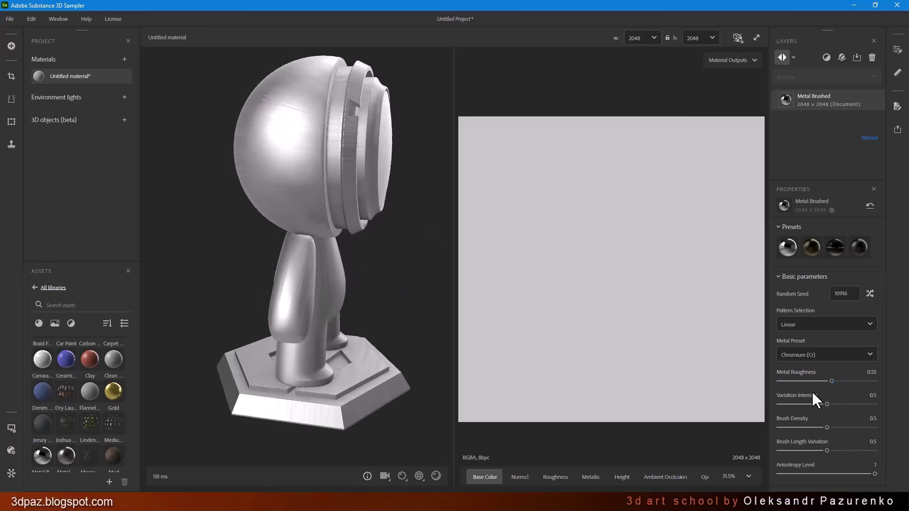
pyautogui.moveTo(811, 380); pyautogui.dragTo(833, 385)
pyautogui.moveTo(440, 266); pyautogui.dragTo(279, 228)
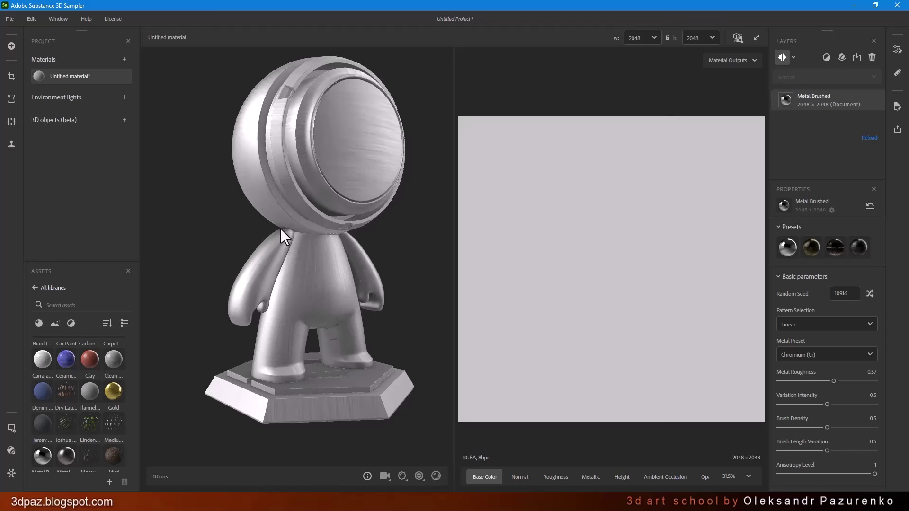
# - Set the brushed metal's Variation Intensity to 0.9 and Brush Density to 0.9, checking the brushing on the figure
pyautogui.moveTo(284, 239); pyautogui.dragTo(304, 132)
pyautogui.scroll(6, 305, 130)
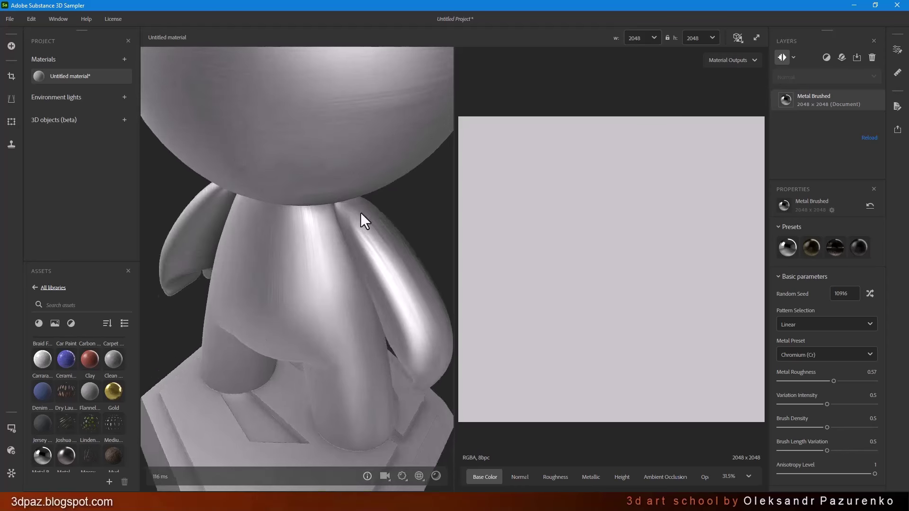
pyautogui.moveTo(364, 219); pyautogui.dragTo(162, 220)
pyautogui.scroll(2, 392, 199)
pyautogui.scroll(-3, 274, 238)
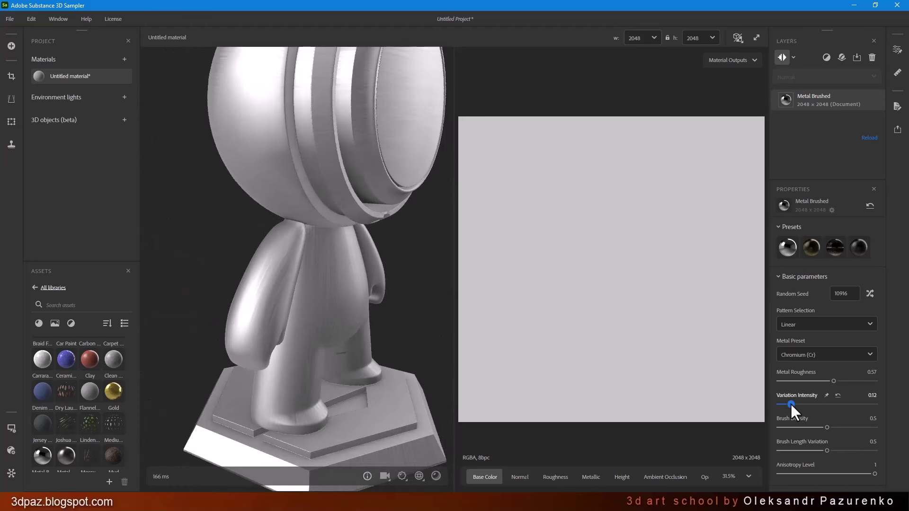
pyautogui.moveTo(791, 405); pyautogui.dragTo(865, 404)
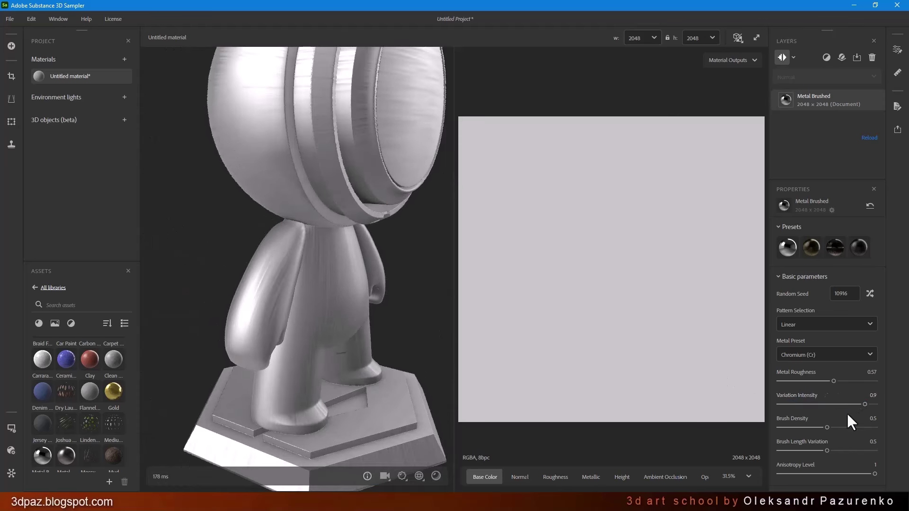
pyautogui.moveTo(794, 428); pyautogui.dragTo(866, 430)
pyautogui.moveTo(401, 272)
pyautogui.mouseDown()
pyautogui.moveTo(300, 260)
pyautogui.moveTo(293, 199)
pyautogui.moveTo(284, 194)
pyautogui.moveTo(298, 232)
pyautogui.moveTo(364, 294)
pyautogui.moveTo(359, 258)
pyautogui.mouseUp()
pyautogui.scroll(-2, 358, 257)
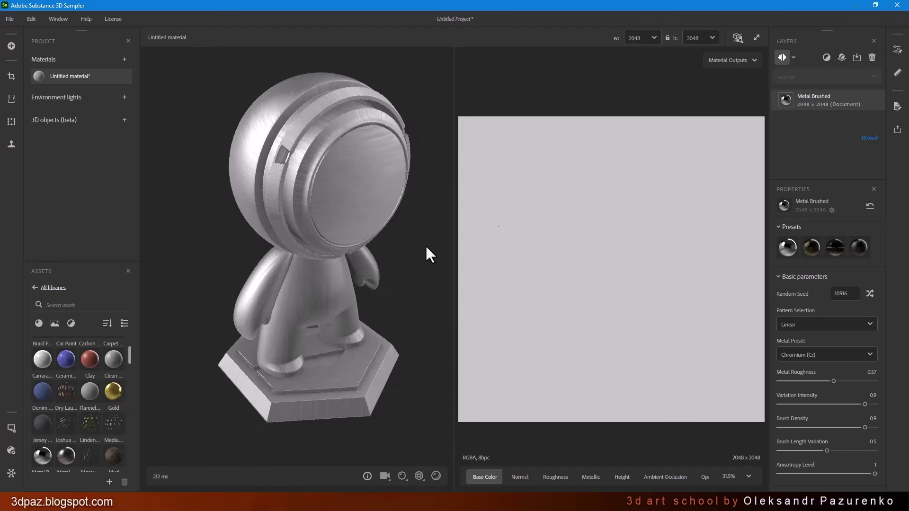
# - Delete the Metal Brushed layer and apply the Carrara Marble material from the library to the figure
pyautogui.click(872, 58)
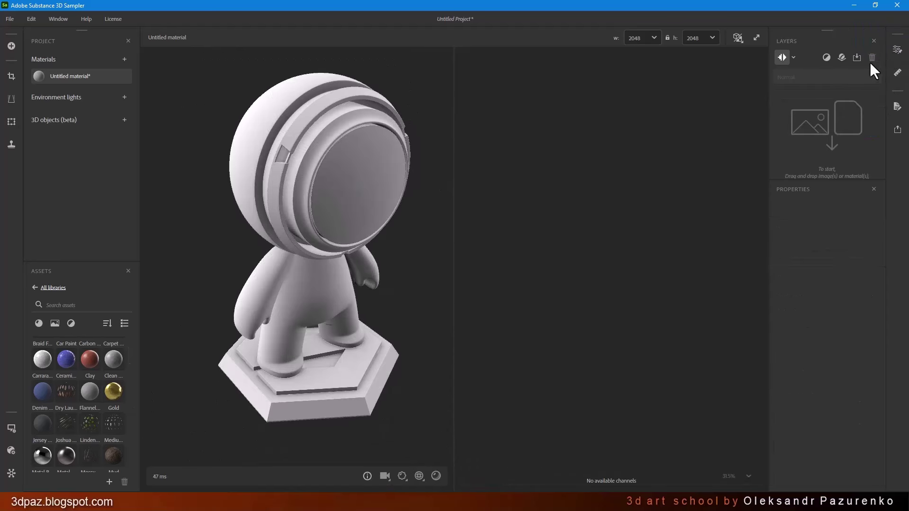
pyautogui.moveTo(245, 284)
pyautogui.mouseDown()
pyautogui.moveTo(272, 257)
pyautogui.moveTo(242, 272)
pyautogui.mouseUp()
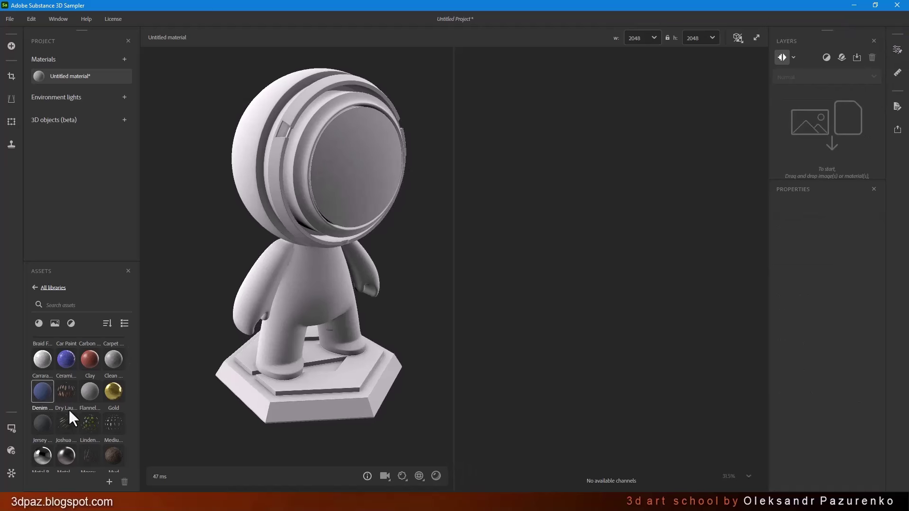
pyautogui.scroll(1, 76, 416)
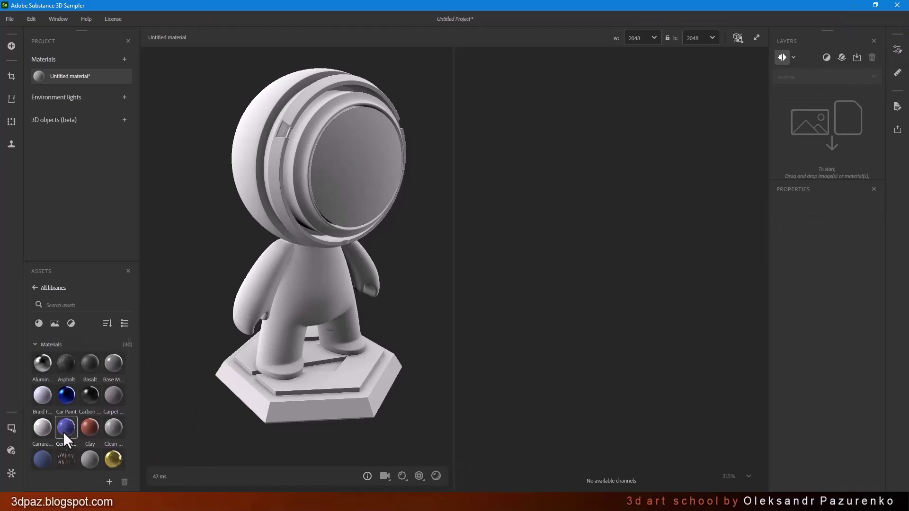
pyautogui.scroll(1, 42, 459)
pyautogui.moveTo(42, 459)
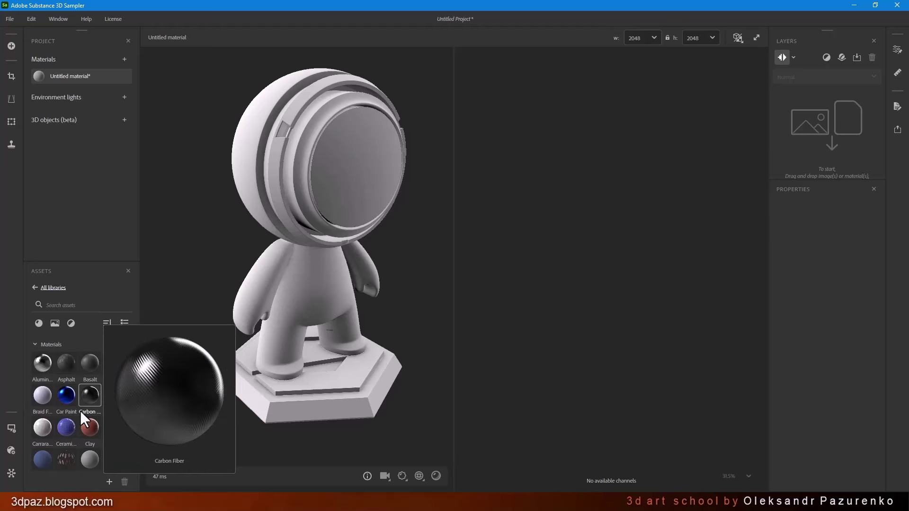
pyautogui.scroll(-2, 81, 410)
pyautogui.scroll(1, 82, 408)
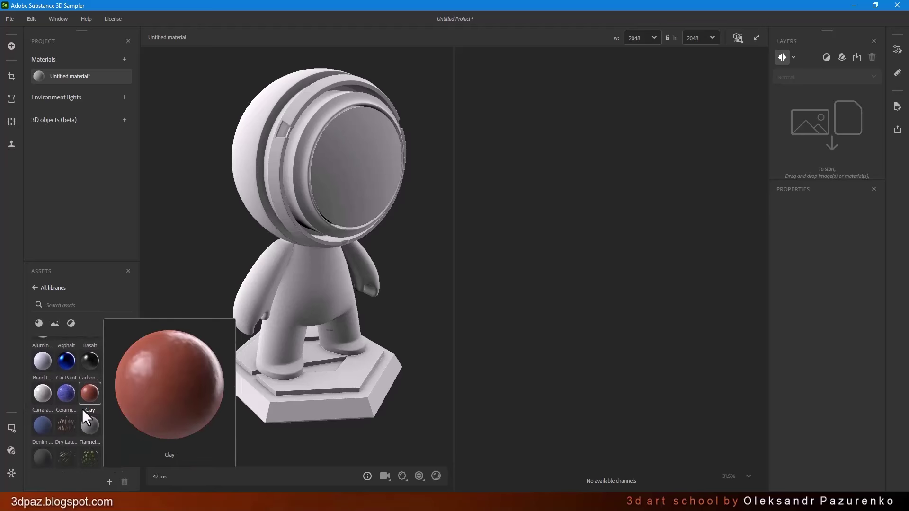
pyautogui.scroll(1, 81, 383)
pyautogui.moveTo(69, 370)
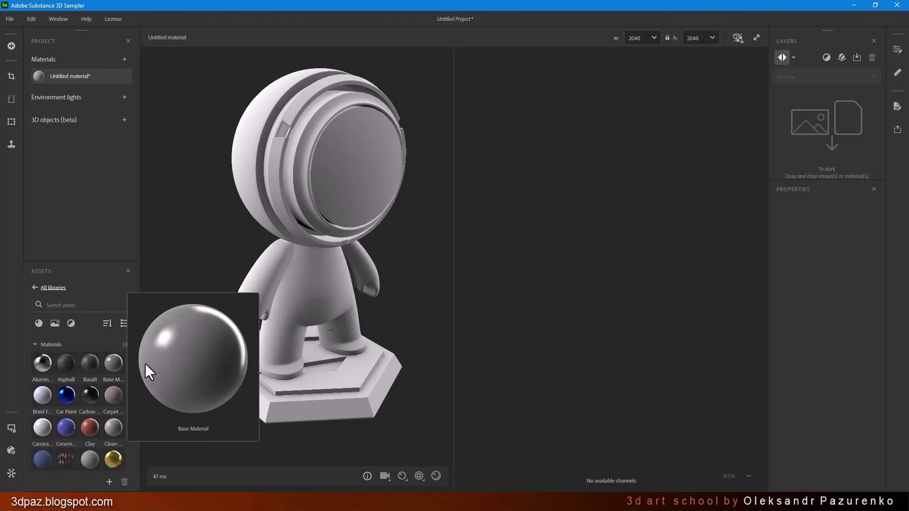
pyautogui.moveTo(129, 346); pyautogui.dragTo(128, 362)
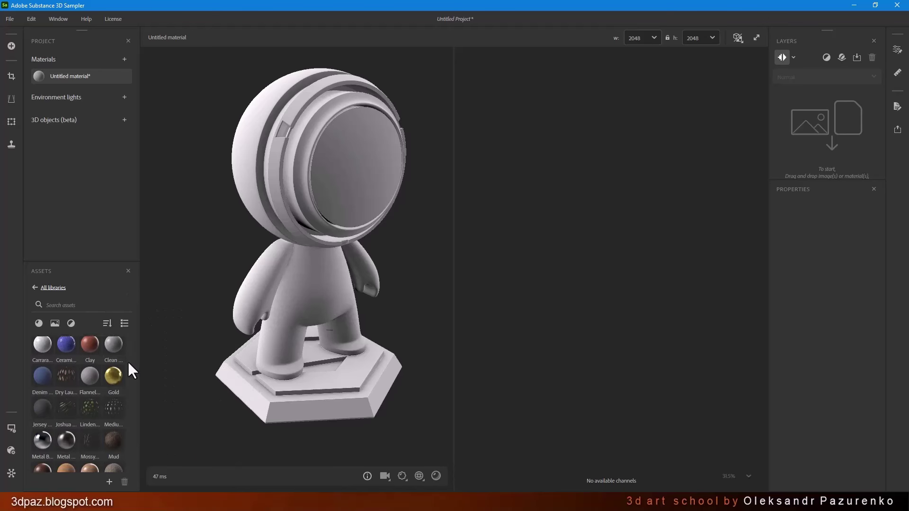
pyautogui.moveTo(50, 359)
pyautogui.mouseDown()
pyautogui.moveTo(148, 325)
pyautogui.moveTo(329, 227)
pyautogui.moveTo(326, 246)
pyautogui.moveTo(329, 237)
pyautogui.moveTo(319, 241)
pyautogui.moveTo(357, 248)
pyautogui.moveTo(349, 253)
pyautogui.mouseUp()
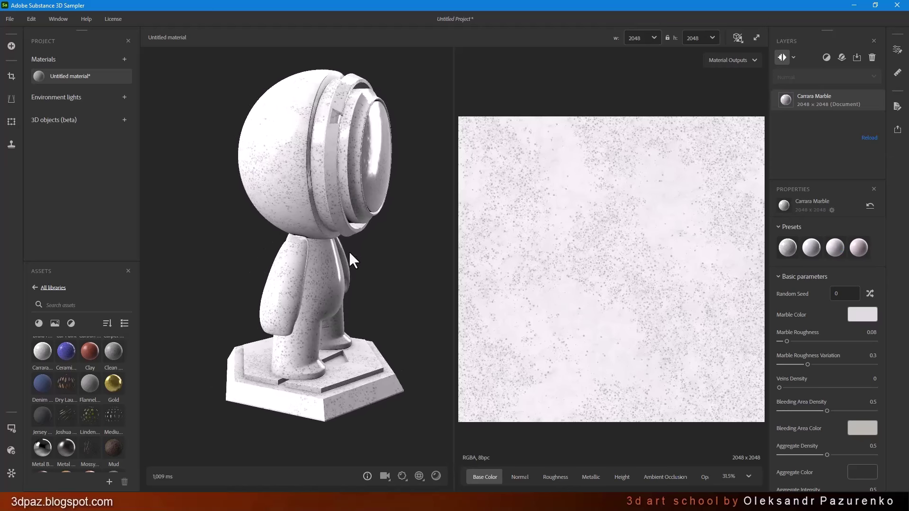
# - Apply the Light Veins preset to the Carrara Marble and darken its Marble Color to #363131
pyautogui.click(829, 252)
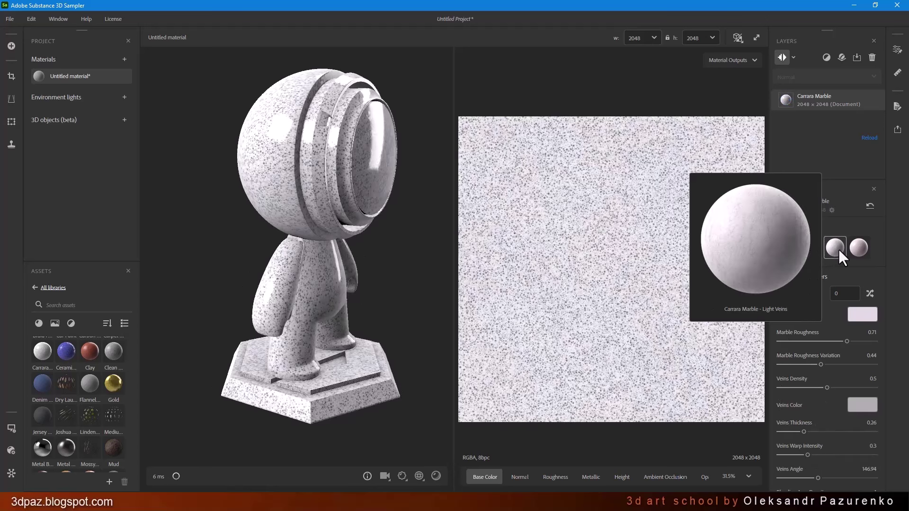
pyautogui.moveTo(294, 235)
pyautogui.mouseDown()
pyautogui.moveTo(419, 250)
pyautogui.moveTo(290, 249)
pyautogui.mouseUp()
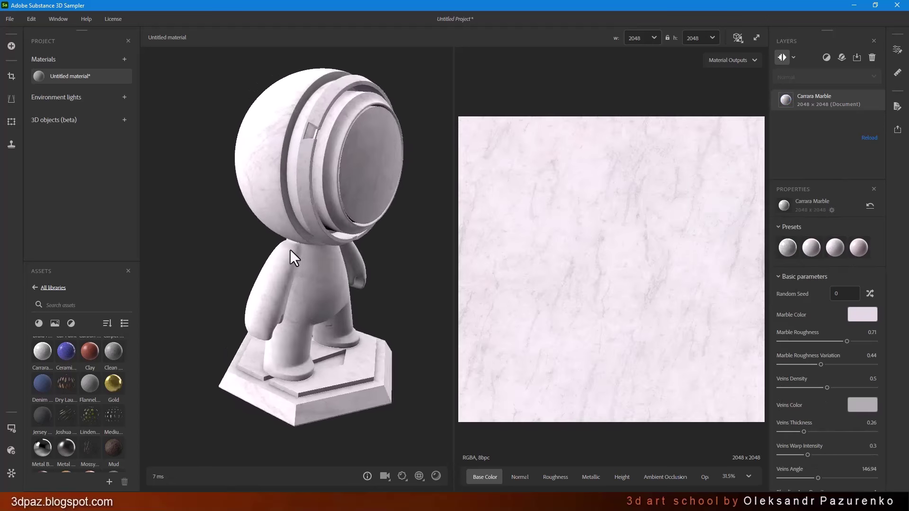
pyautogui.click(865, 315)
pyautogui.moveTo(405, 158); pyautogui.dragTo(387, 209)
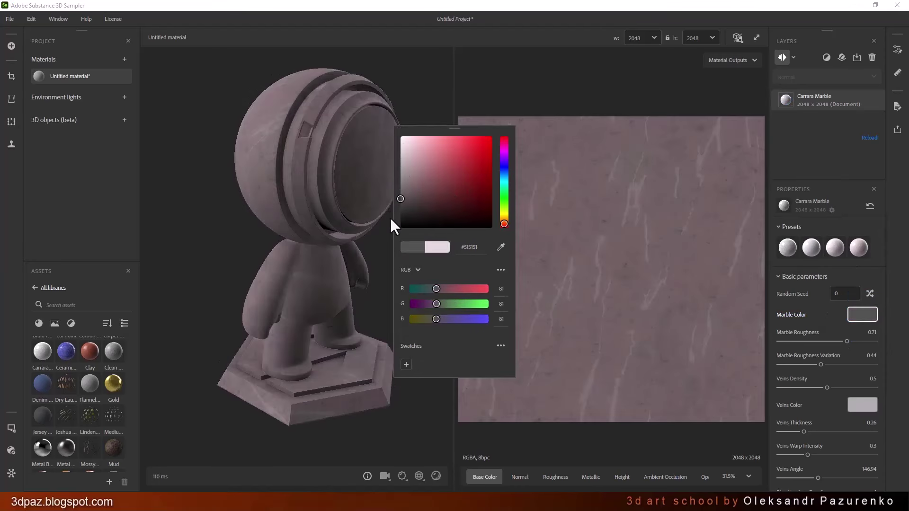
pyautogui.click(410, 209)
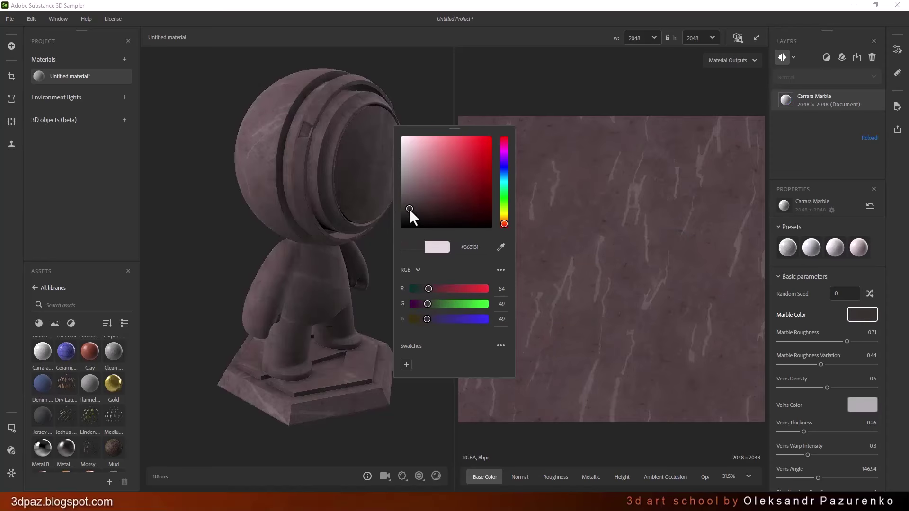
# - Turn the figure to its side and apply the last Carrara Marble preset, the pinkish speckled one
pyautogui.moveTo(277, 265); pyautogui.dragTo(407, 325)
pyautogui.click(858, 248)
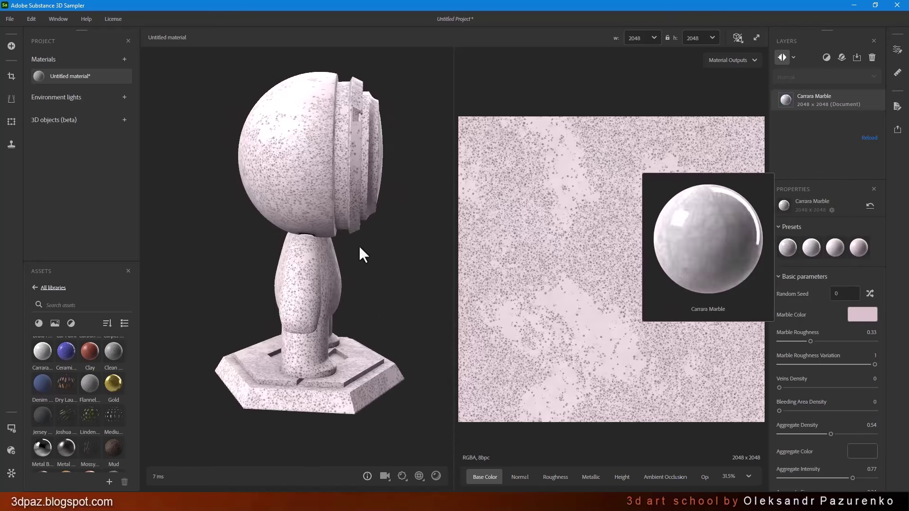
# - Delete the Carrara Marble layer and apply the Gold material from the library to the figure
pyautogui.moveTo(322, 246); pyautogui.dragTo(254, 251)
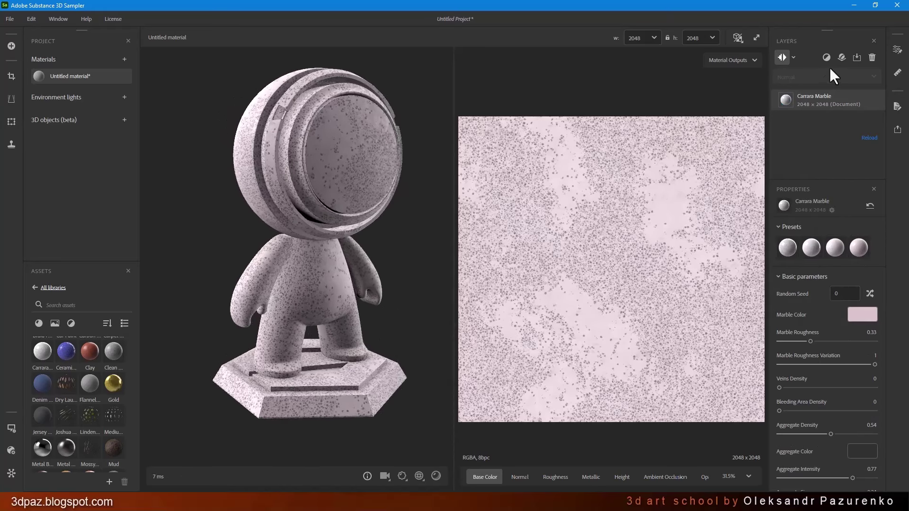
pyautogui.click(872, 57)
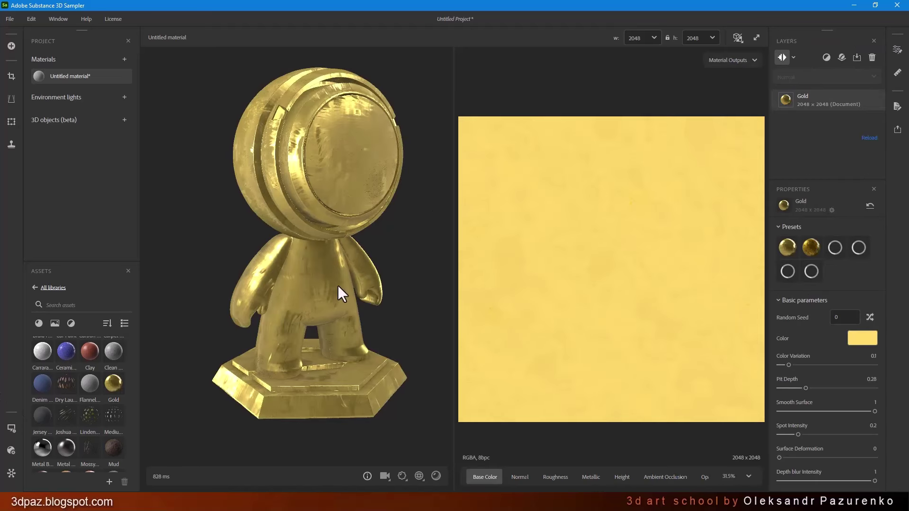
pyautogui.moveTo(337, 285)
pyautogui.mouseDown()
pyautogui.moveTo(410, 290)
pyautogui.moveTo(325, 289)
pyautogui.moveTo(320, 280)
pyautogui.mouseUp()
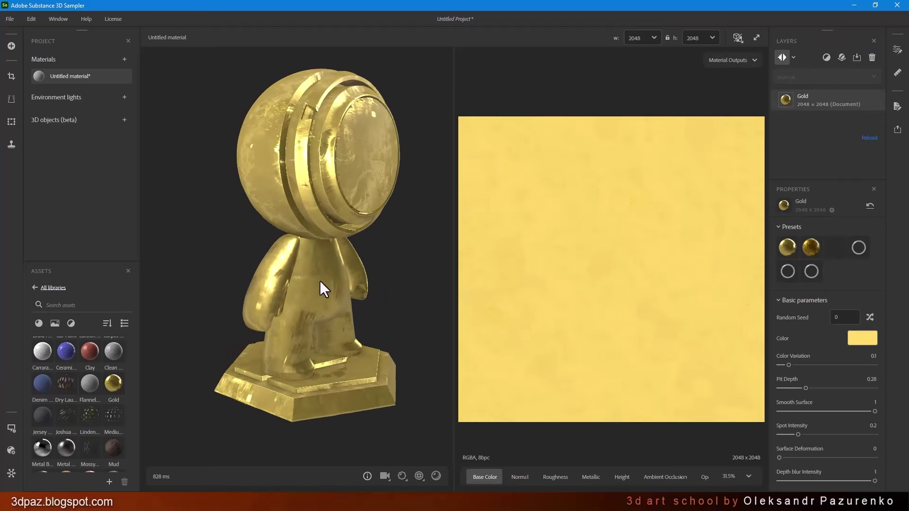
# - Apply the Gold material's second preset and switch to its third preset, checking the tarnished surface on the figure
pyautogui.click(811, 245)
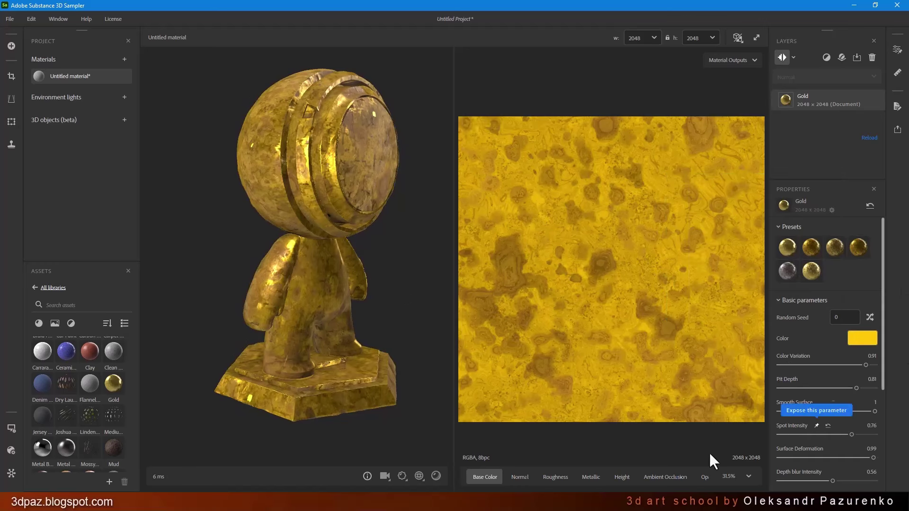
pyautogui.click(837, 244)
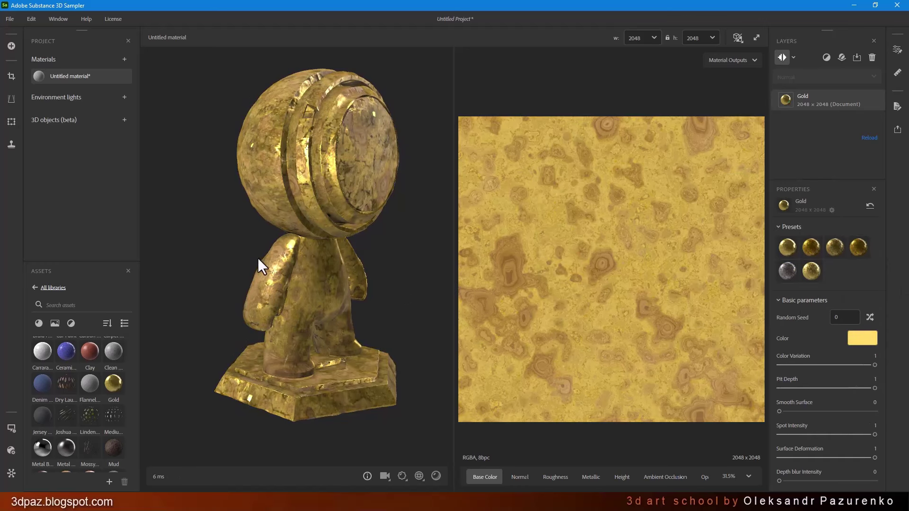
pyautogui.moveTo(258, 257); pyautogui.dragTo(488, 182)
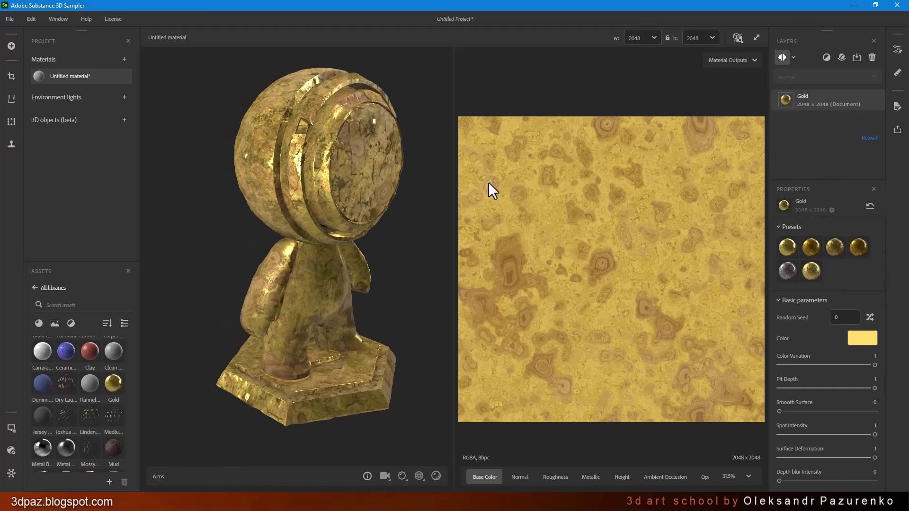
# - Delete the Gold layer and apply the Plastic material from the library to the figure
pyautogui.click(873, 57)
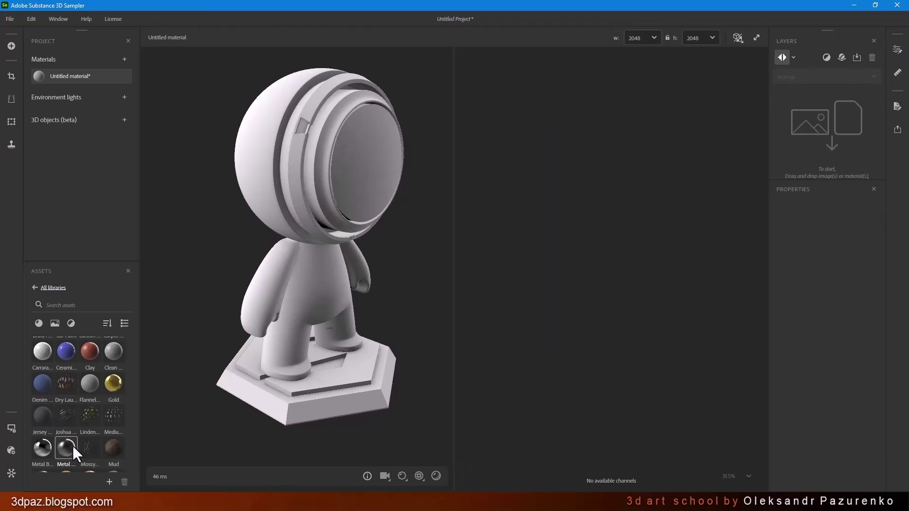
pyautogui.scroll(-1, 71, 423)
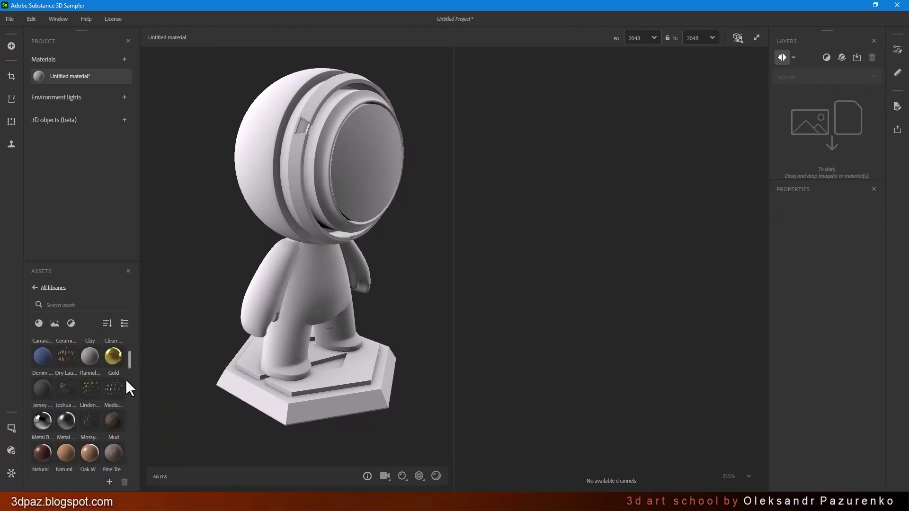
pyautogui.moveTo(130, 360); pyautogui.dragTo(127, 376)
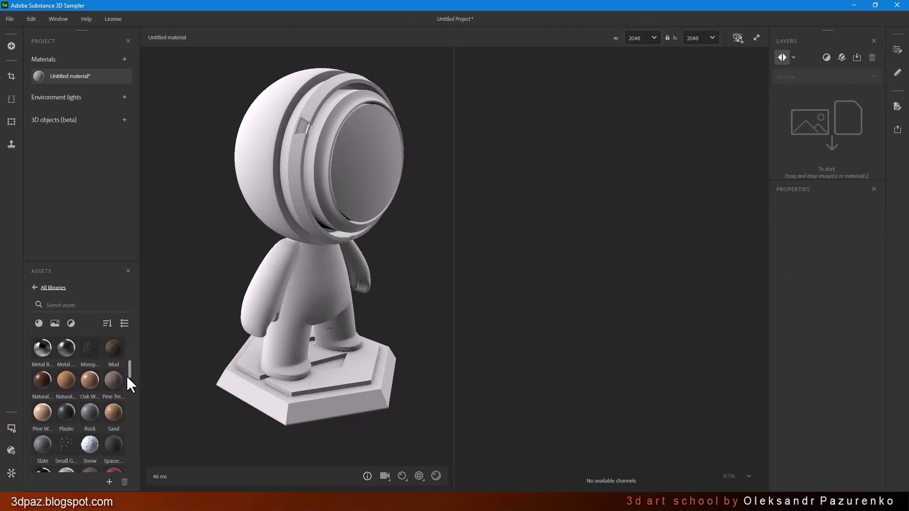
pyautogui.moveTo(60, 415); pyautogui.dragTo(318, 211)
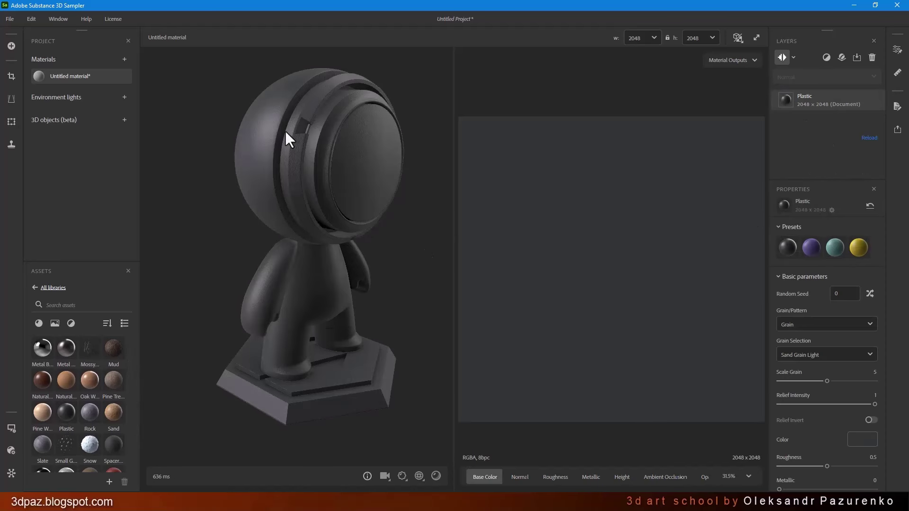
# - Try the purple Droplet and teal Worm Grain presets on the Plastic, settling on Yellow Polka Oval
pyautogui.scroll(5, 337, 139)
pyautogui.scroll(3, 336, 130)
pyautogui.scroll(3, 348, 209)
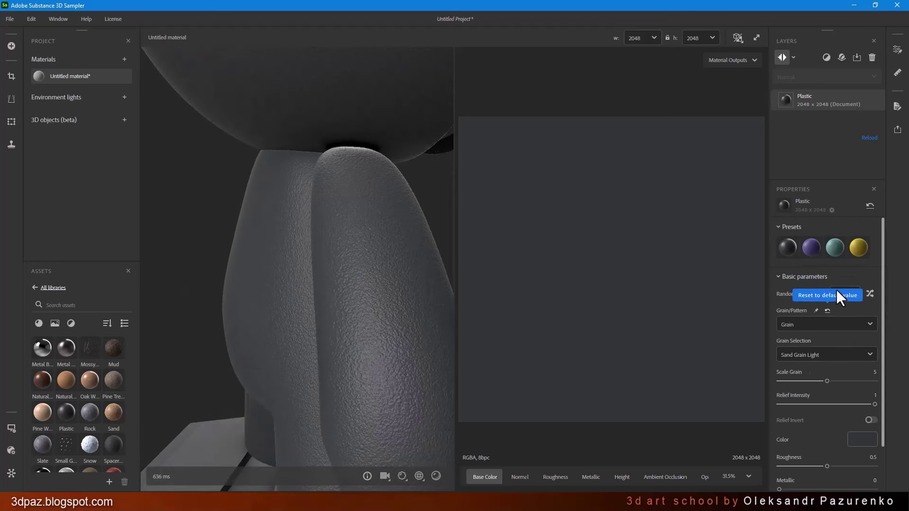
pyautogui.click(834, 250)
pyautogui.click(814, 252)
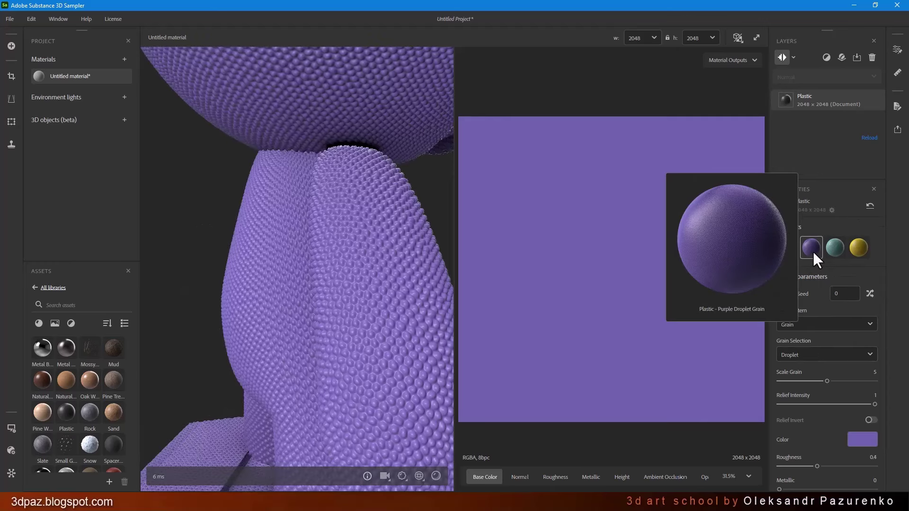
pyautogui.click(835, 248)
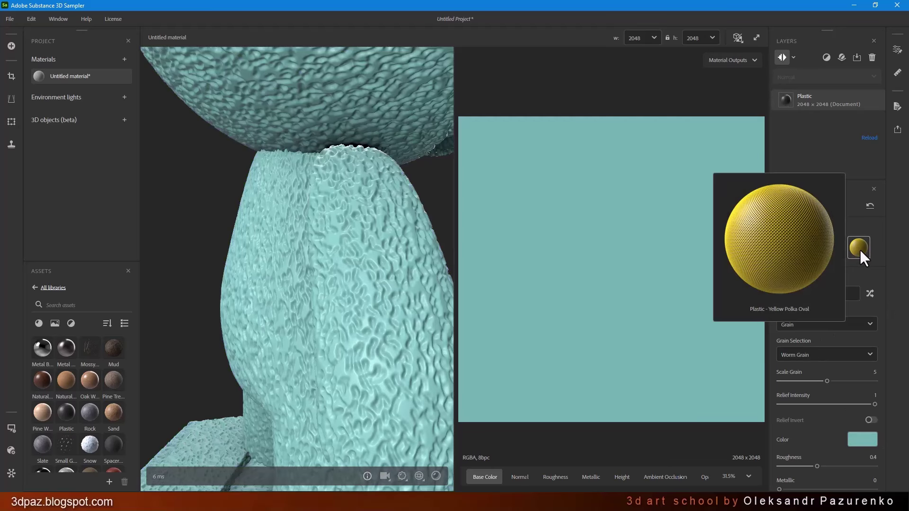
pyautogui.click(860, 249)
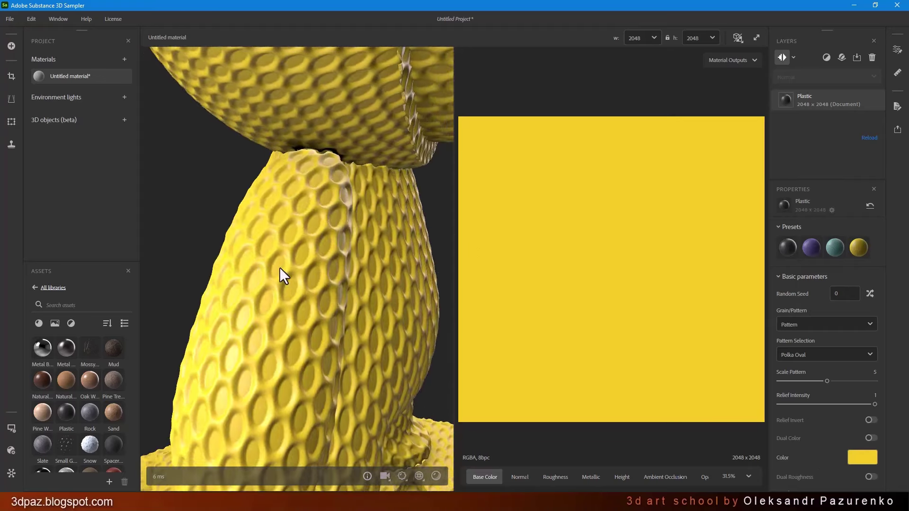
pyautogui.scroll(-10, 274, 267)
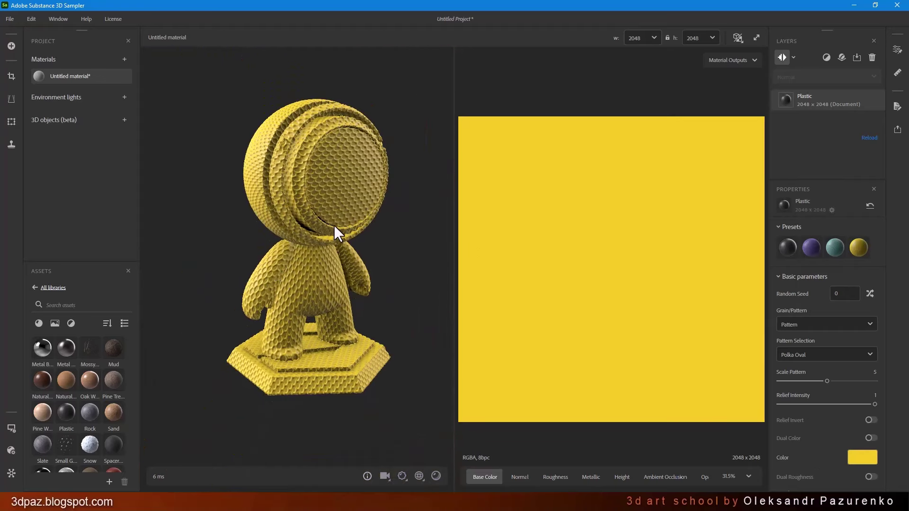
# - Add a Dirt filter layer above the yellow Plastic
pyautogui.moveTo(333, 225); pyautogui.dragTo(342, 189)
pyautogui.scroll(3, 325, 106)
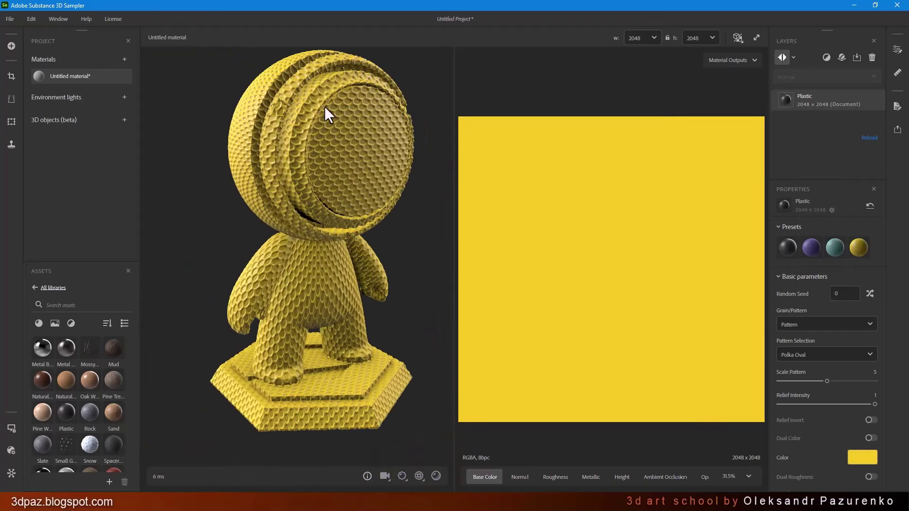
pyautogui.moveTo(339, 137); pyautogui.dragTo(331, 159)
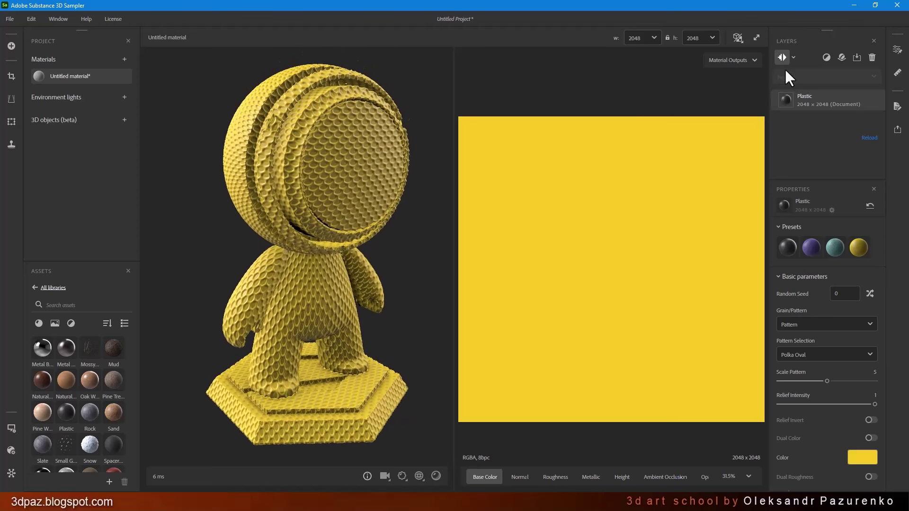
pyautogui.click(826, 57)
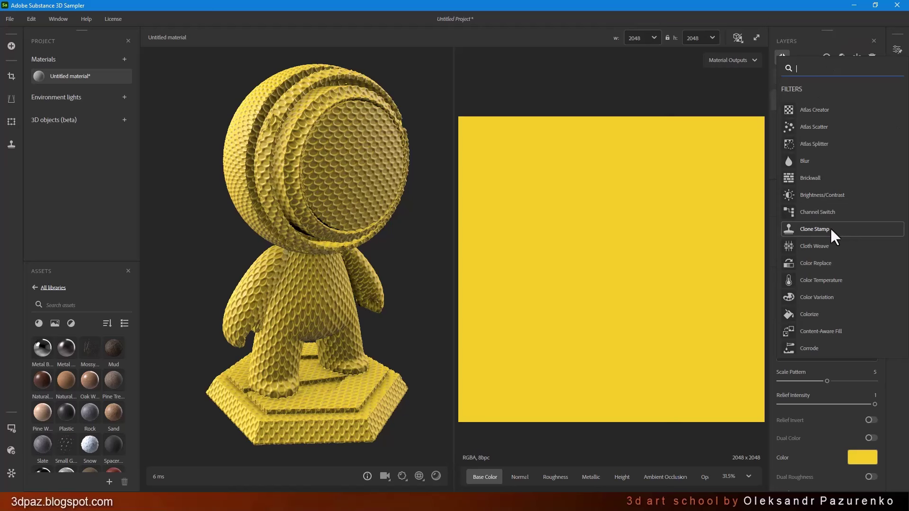
pyautogui.scroll(-5, 832, 228)
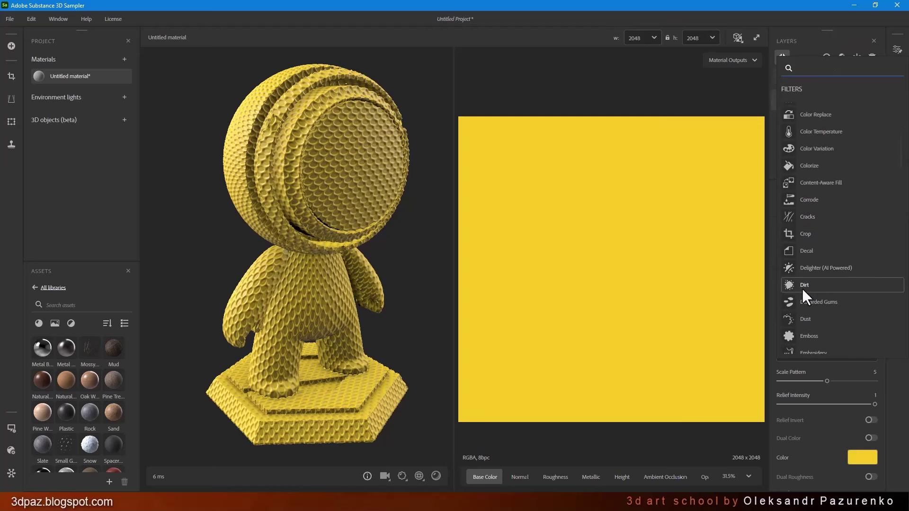
pyautogui.click(834, 285)
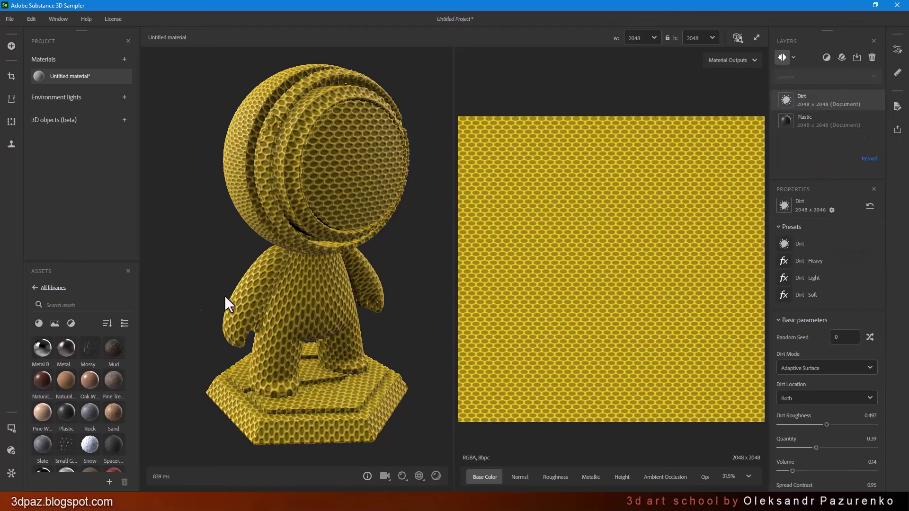
# - Randomize the Dirt filter's Random Seed and inspect the dirt on the figure up close
pyautogui.moveTo(129, 375); pyautogui.dragTo(132, 399)
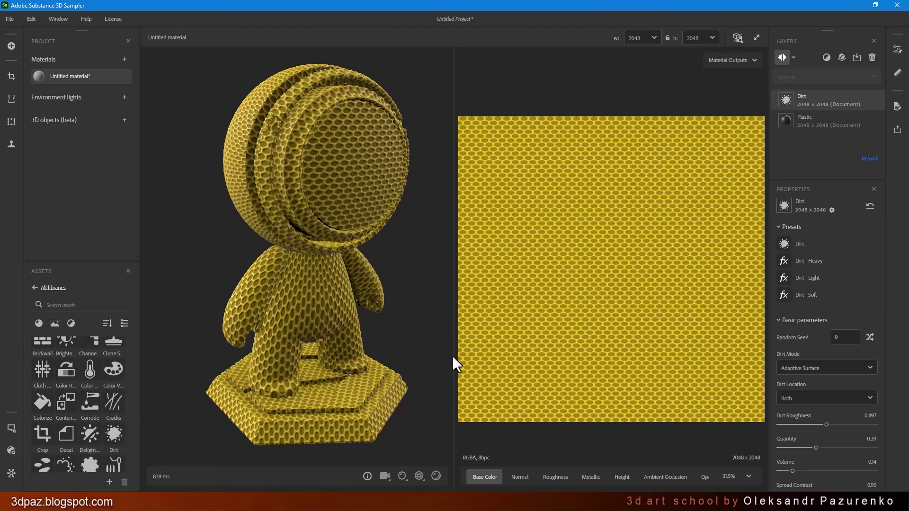
pyautogui.click(872, 336)
pyautogui.moveTo(370, 222); pyautogui.dragTo(360, 241)
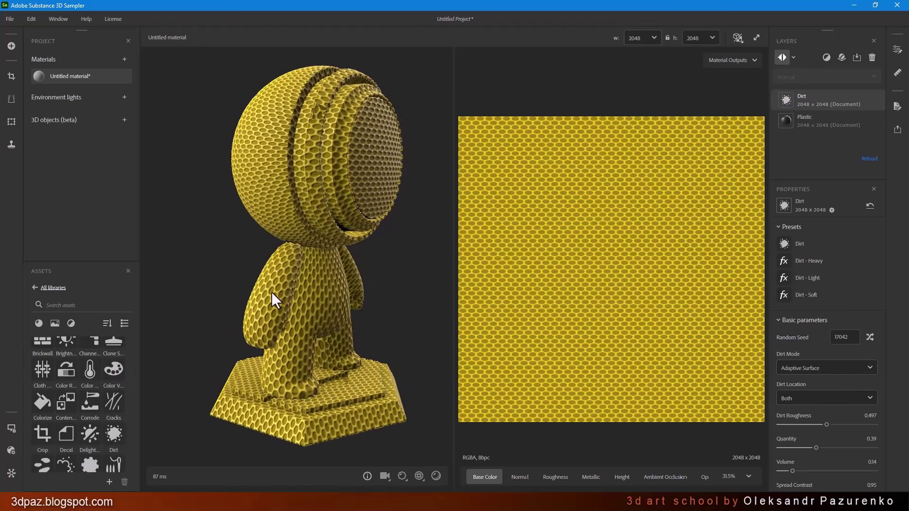
pyautogui.scroll(5, 292, 325)
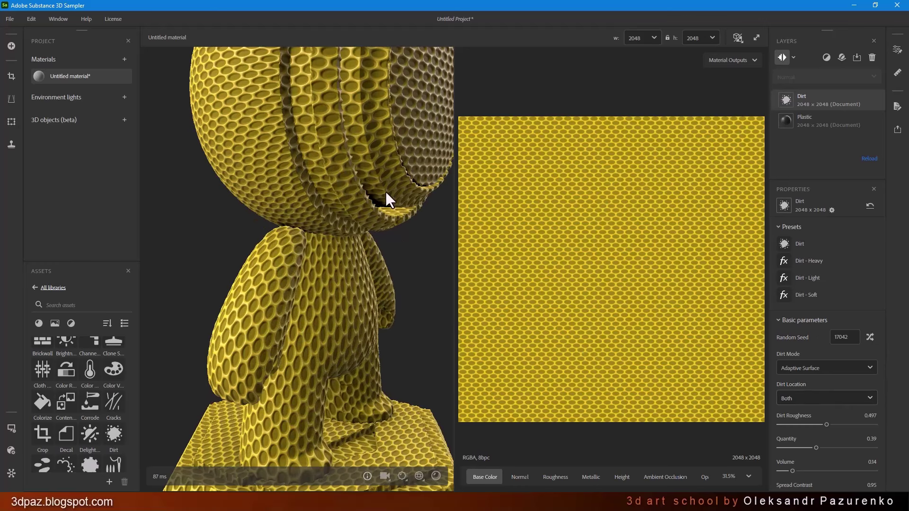
pyautogui.moveTo(385, 192); pyautogui.dragTo(348, 290)
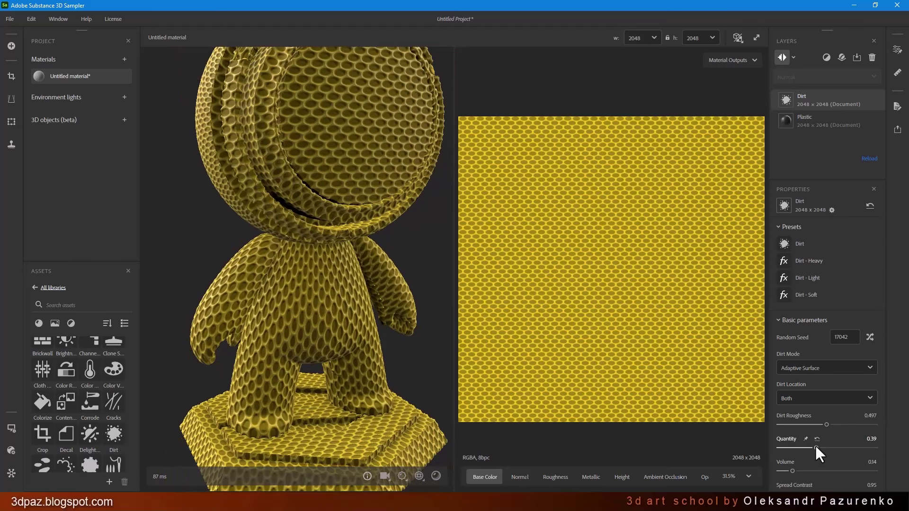
# - Set the Dirt filter's Quantity to 0.21 and its Dirt Mode to Both
pyautogui.moveTo(816, 448)
pyautogui.mouseDown()
pyautogui.moveTo(789, 454)
pyautogui.moveTo(845, 456)
pyautogui.moveTo(789, 456)
pyautogui.moveTo(799, 453)
pyautogui.mouseUp()
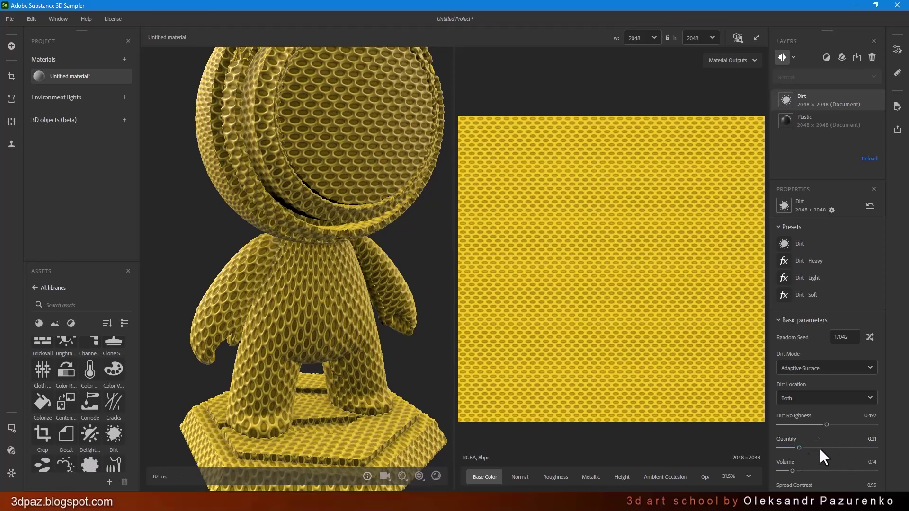
pyautogui.click(830, 374)
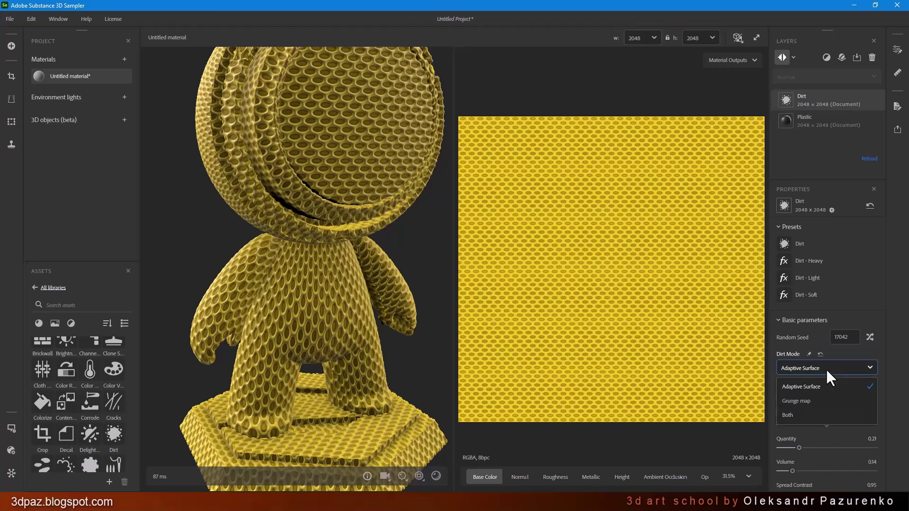
pyautogui.click(801, 414)
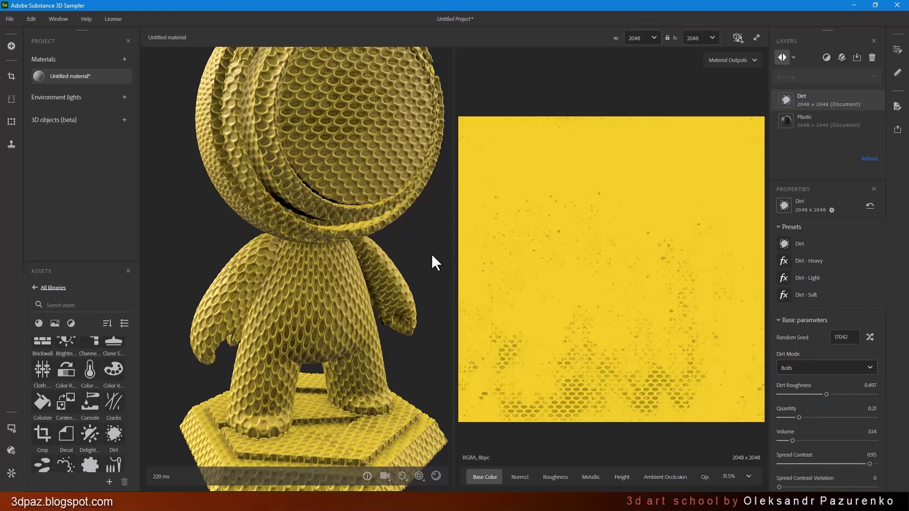
# - View the figure from behind and randomize the Dirt filter's Random Seed until it is 4880
pyautogui.moveTo(285, 314); pyautogui.dragTo(426, 310)
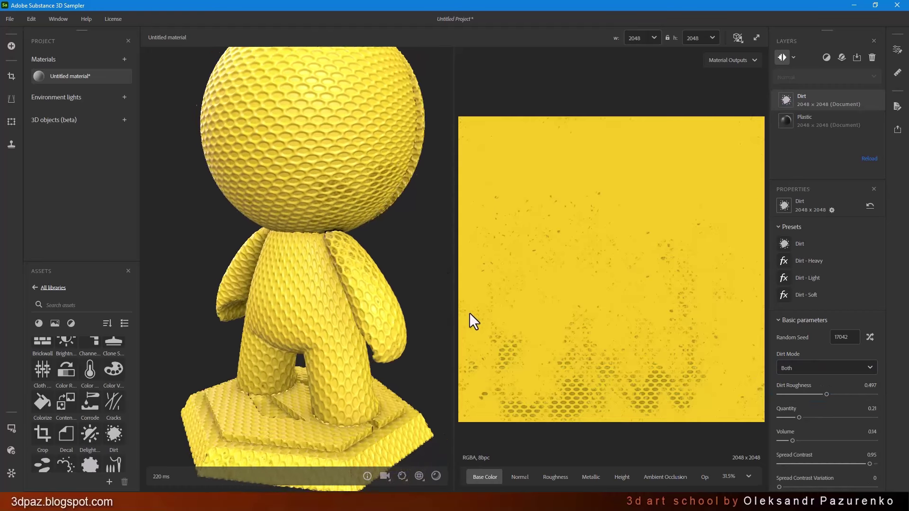
pyautogui.click(871, 338)
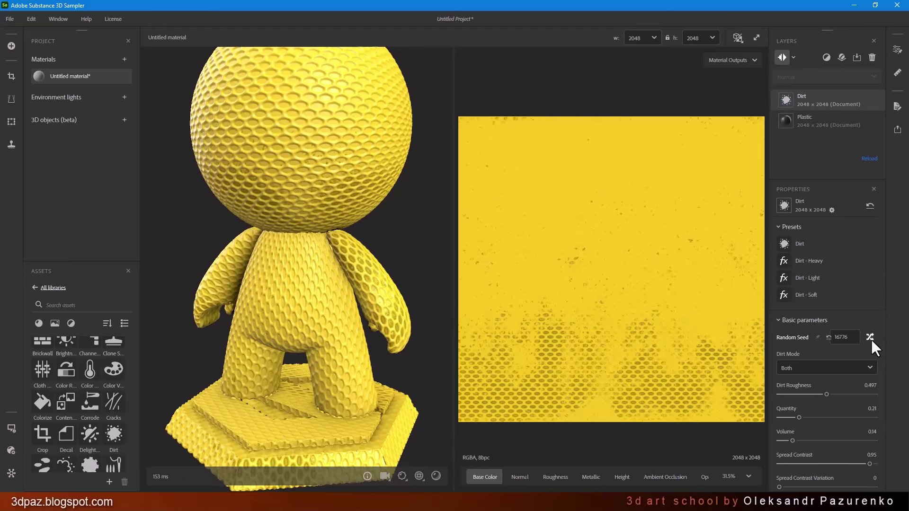
pyautogui.click(871, 338)
pyautogui.click(871, 337)
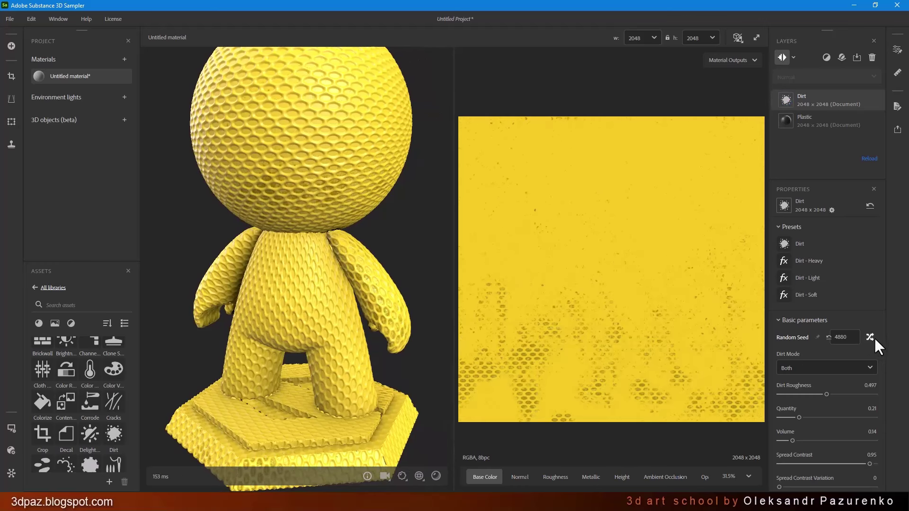
# - Set the Dirt filter's Quantity to 0.58 and check the dirt from several sides of the figure
pyautogui.moveTo(425, 289); pyautogui.dragTo(270, 284)
pyautogui.moveTo(801, 415); pyautogui.dragTo(834, 417)
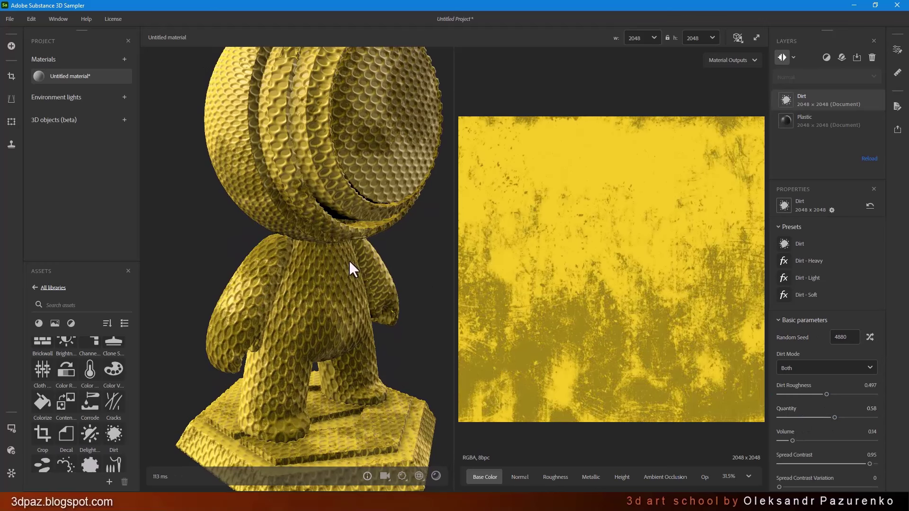
pyautogui.moveTo(351, 269); pyautogui.dragTo(280, 250)
pyautogui.moveTo(371, 270)
pyautogui.mouseDown()
pyautogui.moveTo(201, 259)
pyautogui.moveTo(98, 268)
pyautogui.moveTo(96, 298)
pyautogui.moveTo(299, 276)
pyautogui.moveTo(471, 270)
pyautogui.moveTo(358, 257)
pyautogui.moveTo(374, 263)
pyautogui.mouseUp()
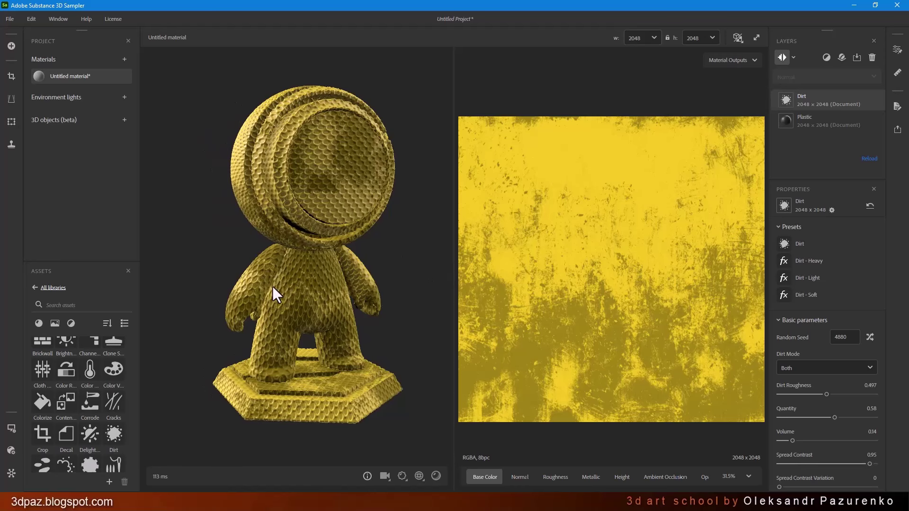
pyautogui.moveTo(271, 289); pyautogui.dragTo(313, 289)
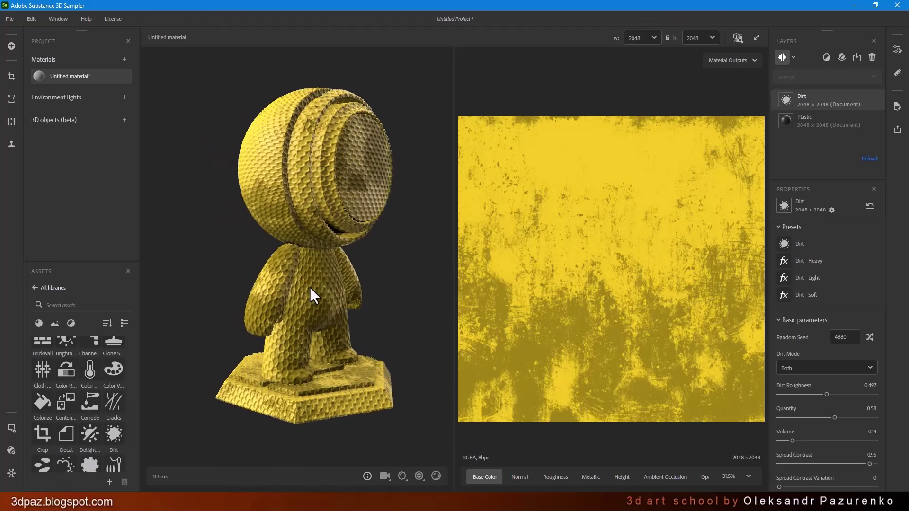
# - Delete the Dirt and Plastic layers, clearing the material from the figure
pyautogui.click(873, 58)
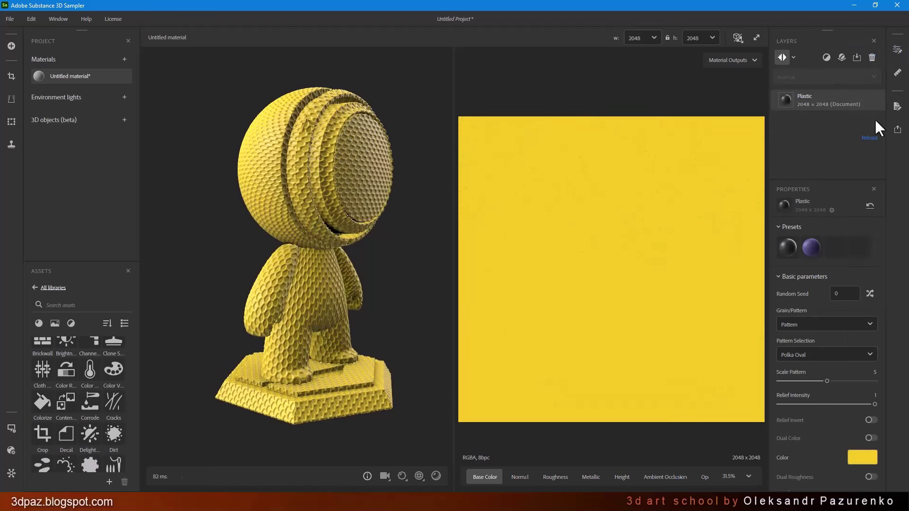
pyautogui.click(872, 57)
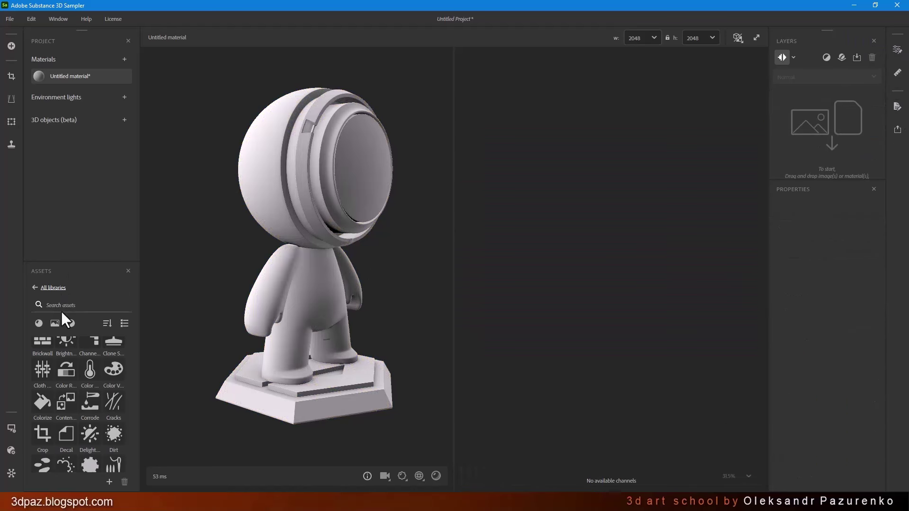
# - Find Oak Wood among all library assets and apply it to the figure, checking the grain up close
pyautogui.click(33, 287)
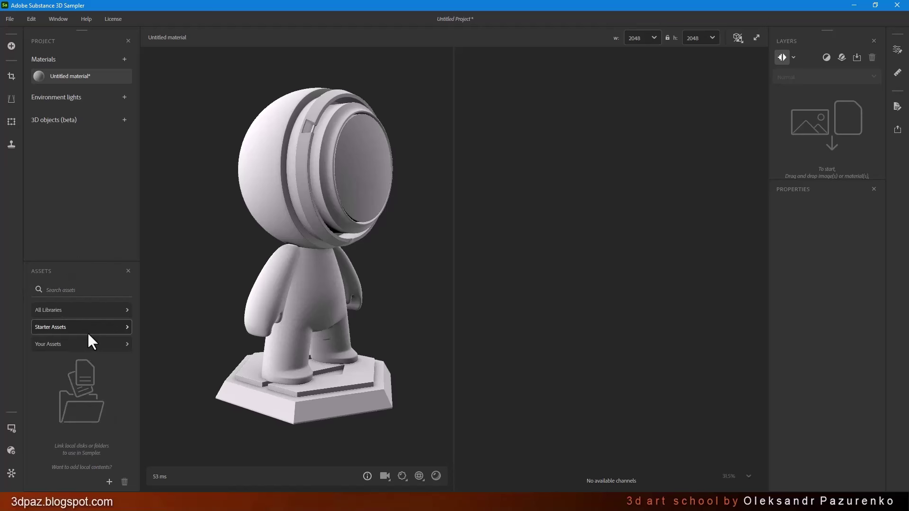
pyautogui.click(46, 309)
pyautogui.scroll(-2, 84, 346)
pyautogui.scroll(-5, 85, 346)
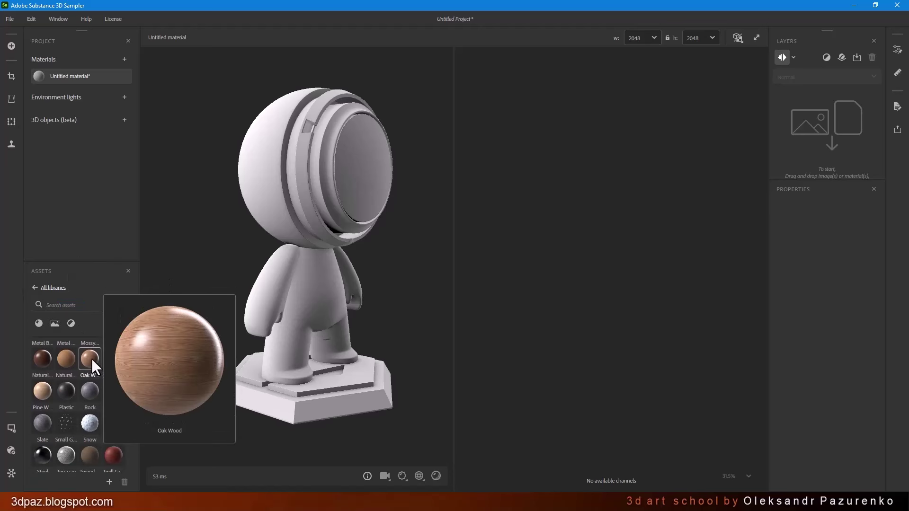
pyautogui.moveTo(94, 357); pyautogui.dragTo(316, 191)
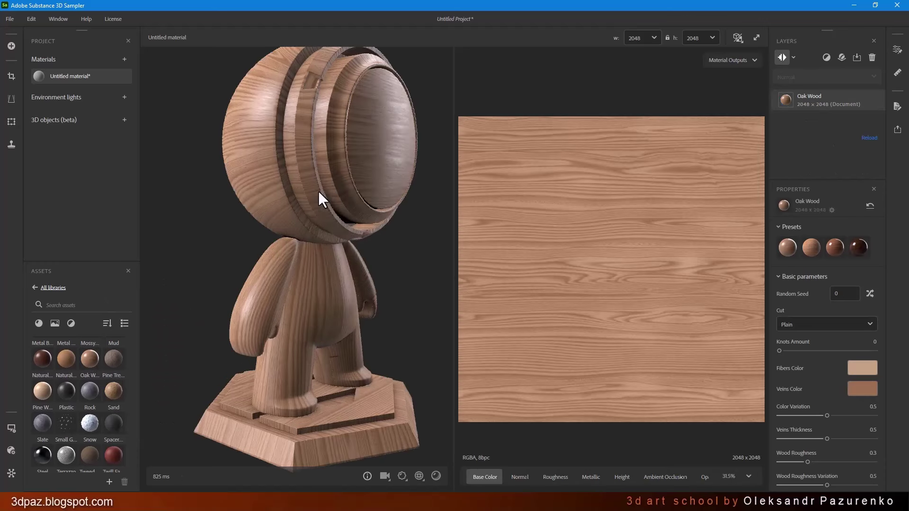
pyautogui.scroll(3, 370, 211)
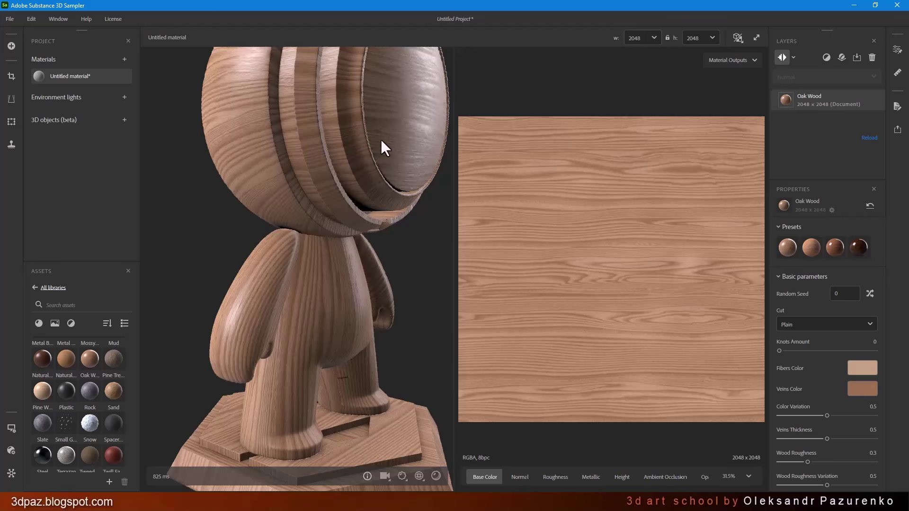
pyautogui.moveTo(381, 139); pyautogui.dragTo(306, 186)
# - Set the Oak Wood's Fibers Color to #554029 and its Veins Color to a darker brown, checking the figure from behind
pyautogui.click(860, 370)
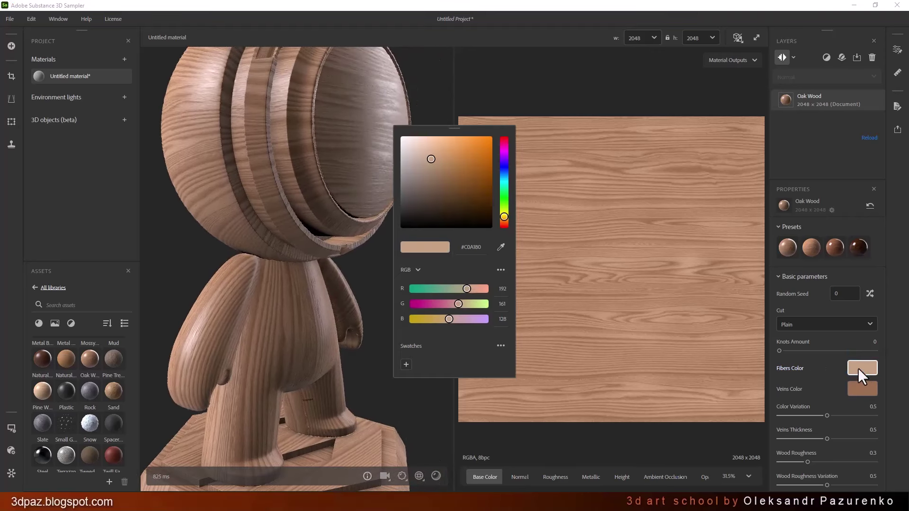
pyautogui.moveTo(447, 183); pyautogui.dragTo(447, 198)
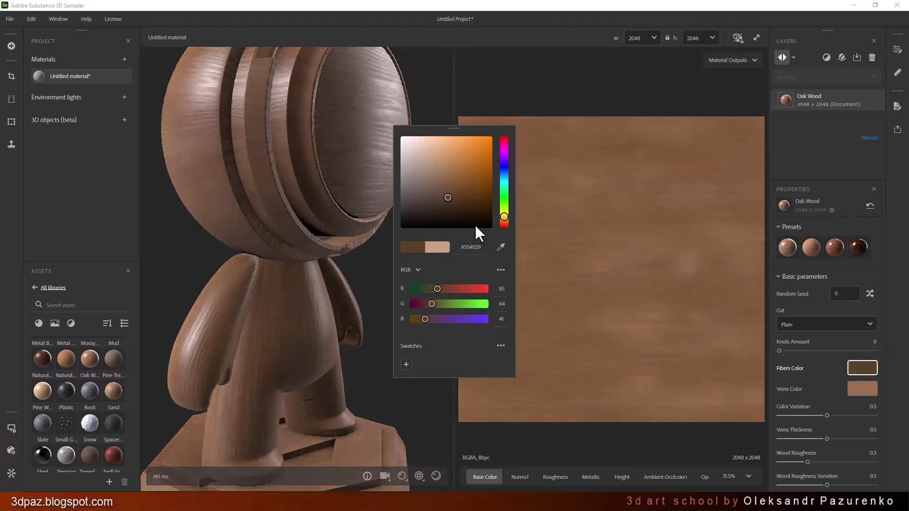
pyautogui.click(869, 389)
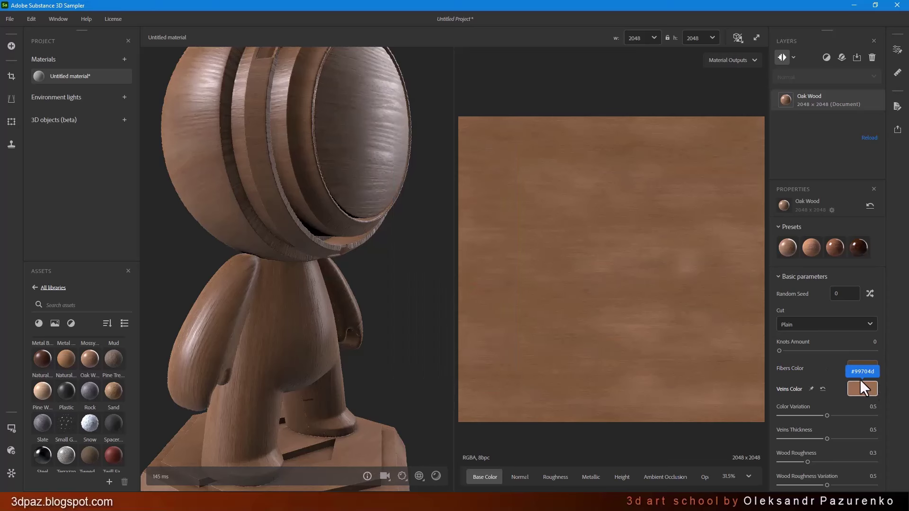
pyautogui.click(861, 389)
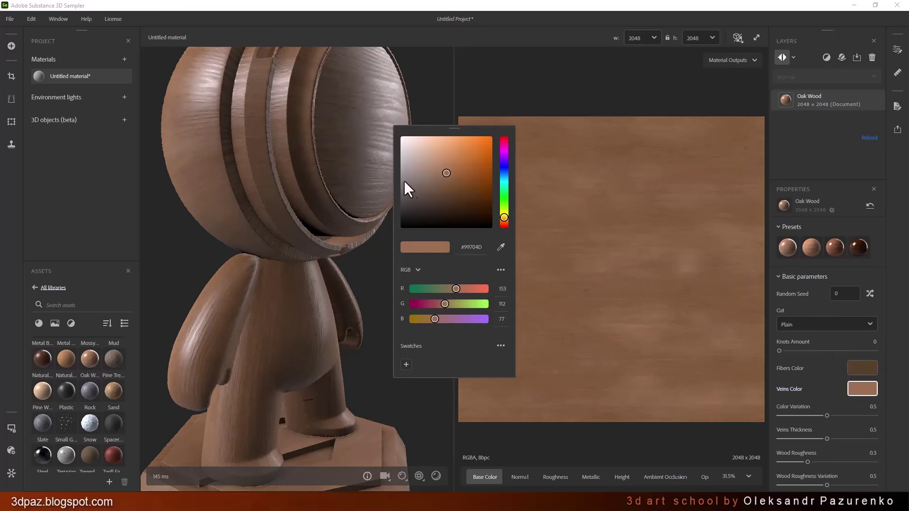
pyautogui.click(449, 188)
pyautogui.moveTo(449, 189); pyautogui.dragTo(447, 186)
pyautogui.click(294, 199)
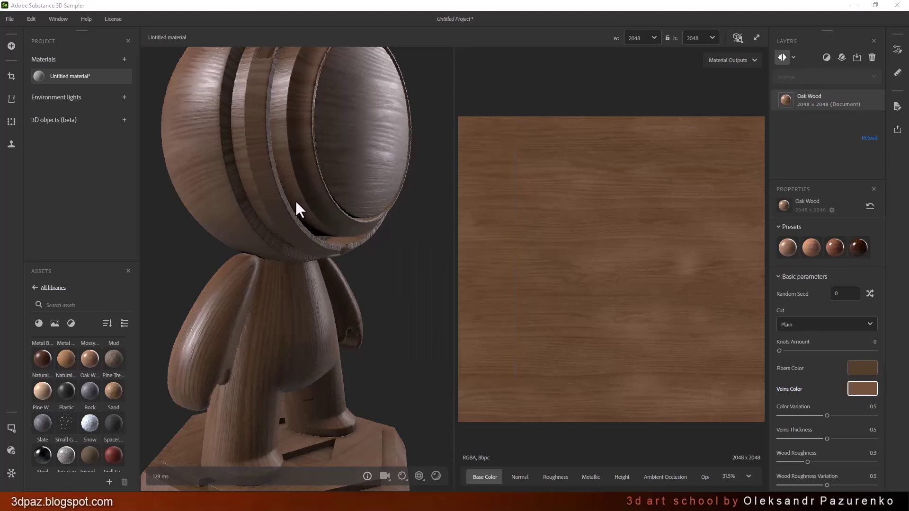
pyautogui.scroll(-5, 304, 196)
pyautogui.moveTo(361, 240); pyautogui.dragTo(438, 256)
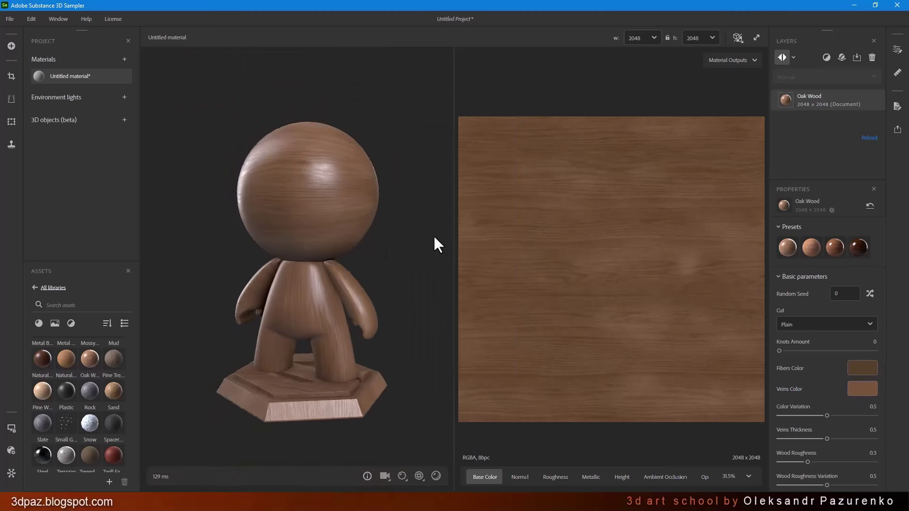
pyautogui.scroll(2, 315, 221)
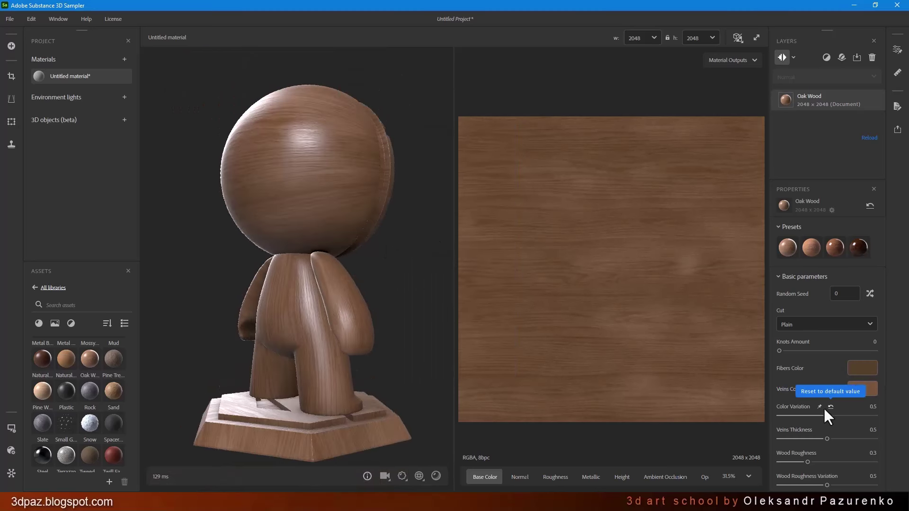
# - Set the Oak Wood's Color Variation to 0.64, Veins Thickness to 0.62, Luminosity to 0.43 and Contrast to 0.12
pyautogui.moveTo(818, 414); pyautogui.dragTo(838, 441)
pyautogui.scroll(-2, 840, 452)
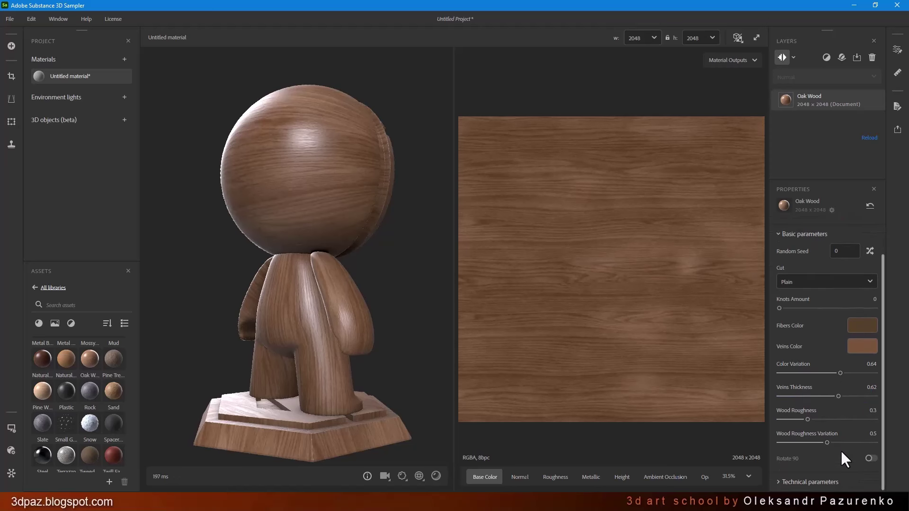
pyautogui.click(833, 489)
pyautogui.scroll(-5, 831, 454)
pyautogui.scroll(-4, 834, 437)
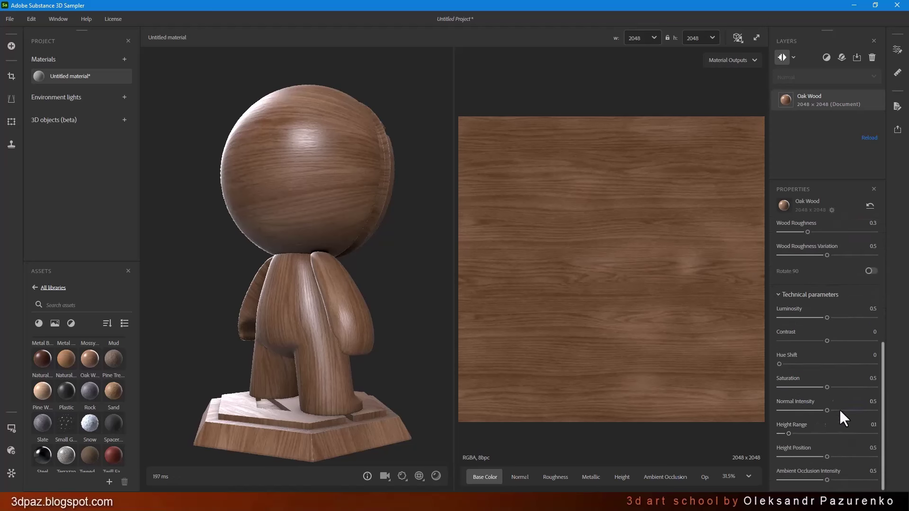
pyautogui.moveTo(822, 317); pyautogui.dragTo(832, 342)
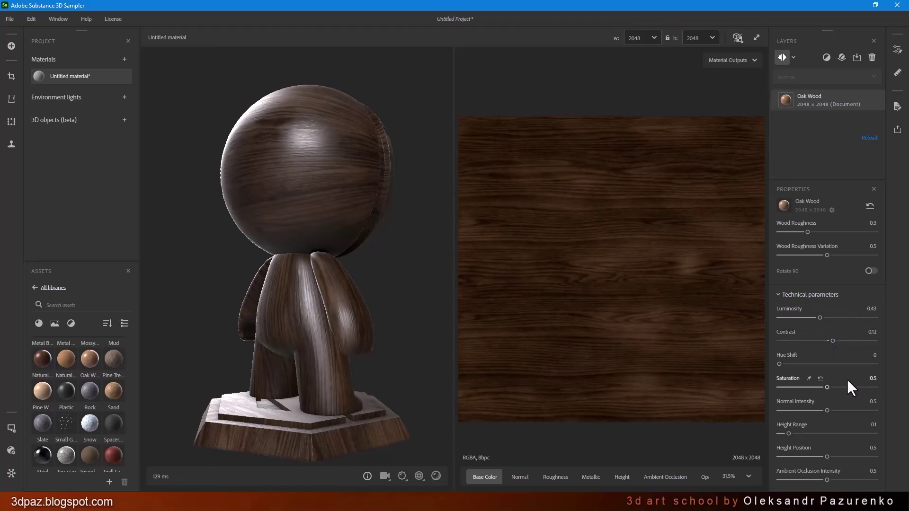
pyautogui.moveTo(827, 410)
pyautogui.mouseDown()
pyautogui.moveTo(848, 408)
pyautogui.moveTo(826, 413)
pyautogui.mouseUp()
pyautogui.moveTo(279, 238); pyautogui.dragTo(260, 240)
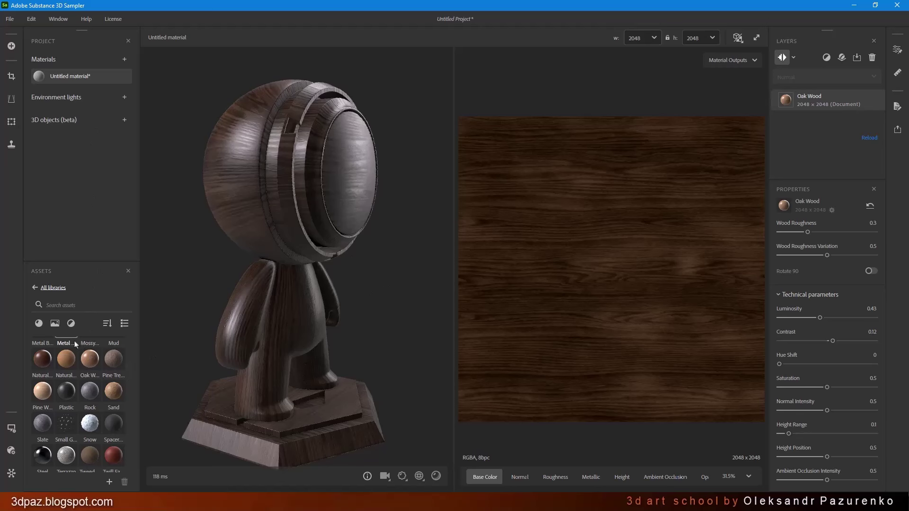
pyautogui.moveTo(75, 344)
pyautogui.moveTo(67, 408)
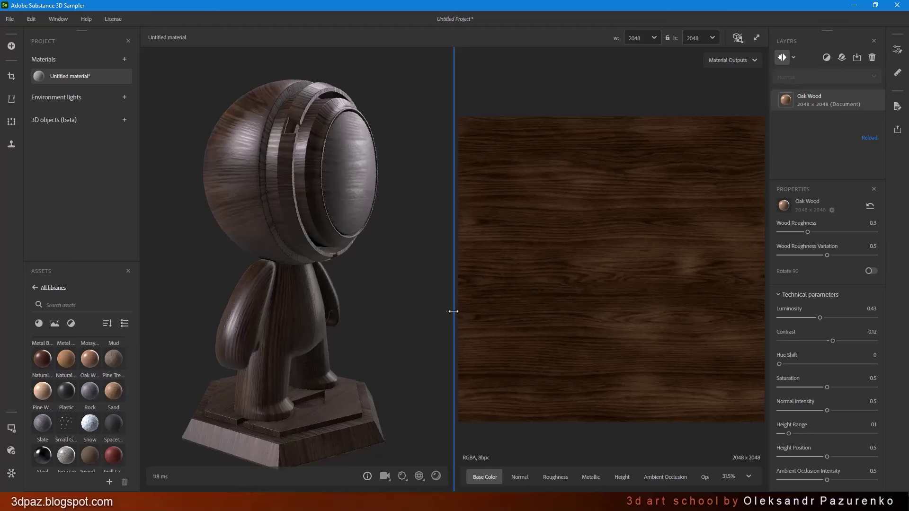
pyautogui.moveTo(452, 311); pyautogui.dragTo(407, 310)
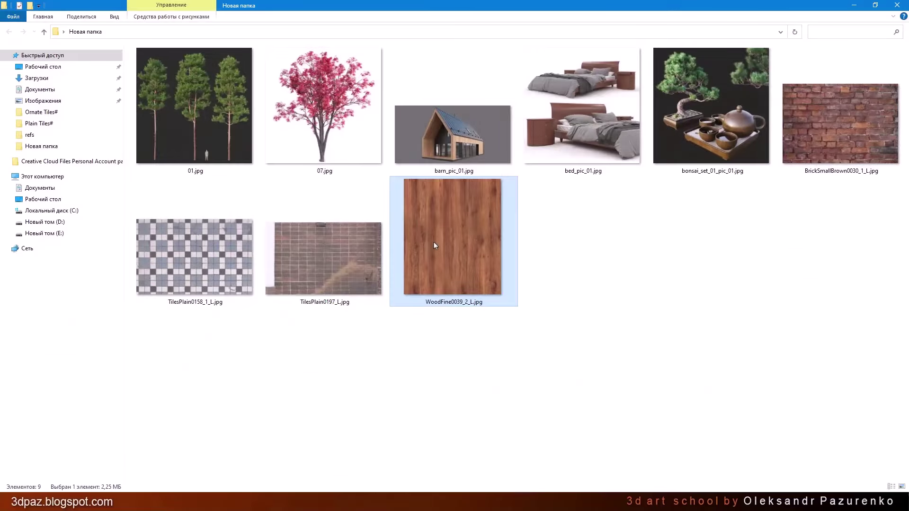
# - View WoodFine0039_2_L.jpg, switch to PixPlant and create a 2048 × 2048 tiling texture from that image with tiling in both directions
pyautogui.doubleClick(490, 280)
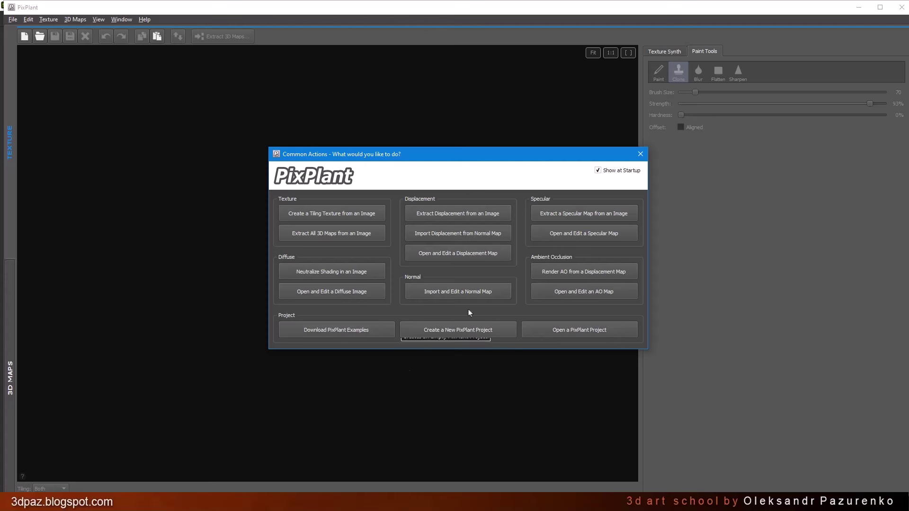
pyautogui.moveTo(483, 159); pyautogui.dragTo(416, 162)
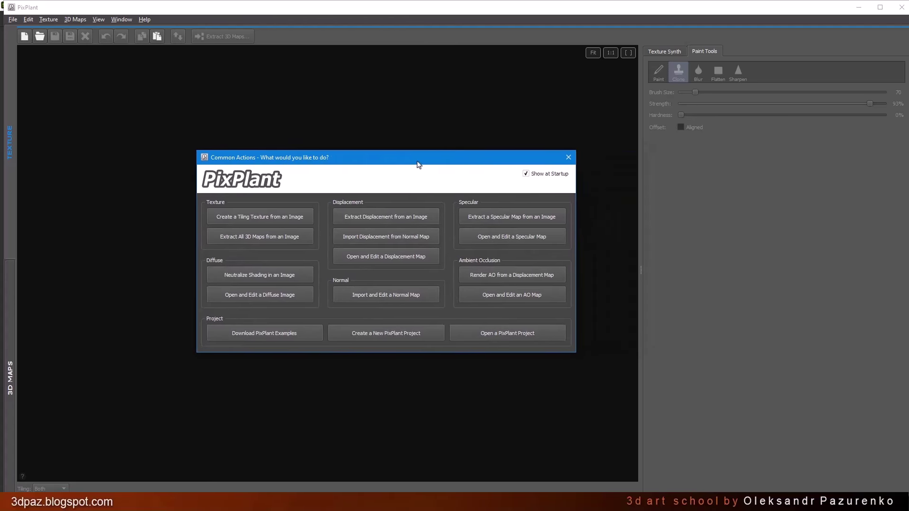
pyautogui.click(286, 219)
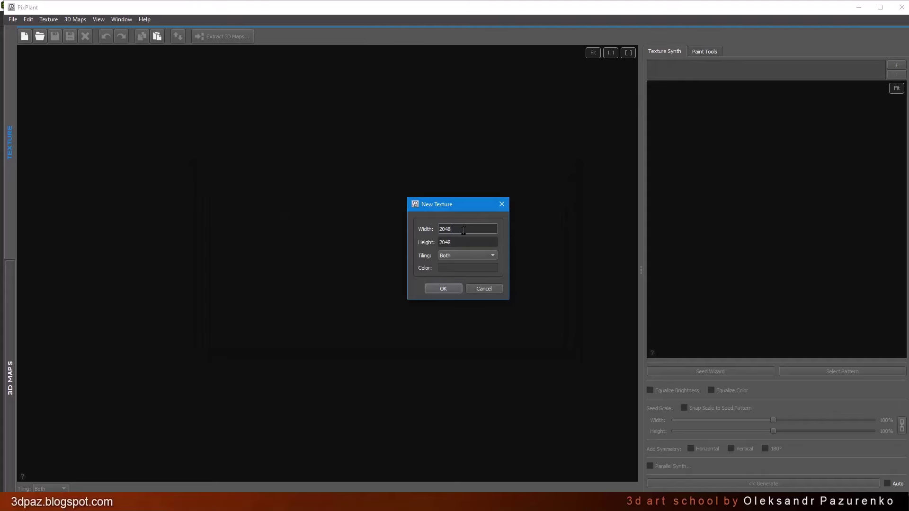
pyautogui.press('Tab')
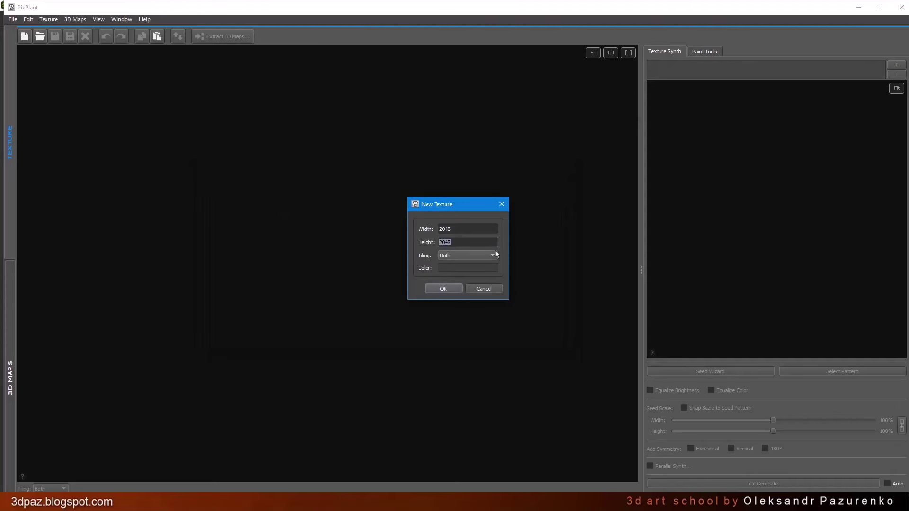
pyautogui.click(445, 289)
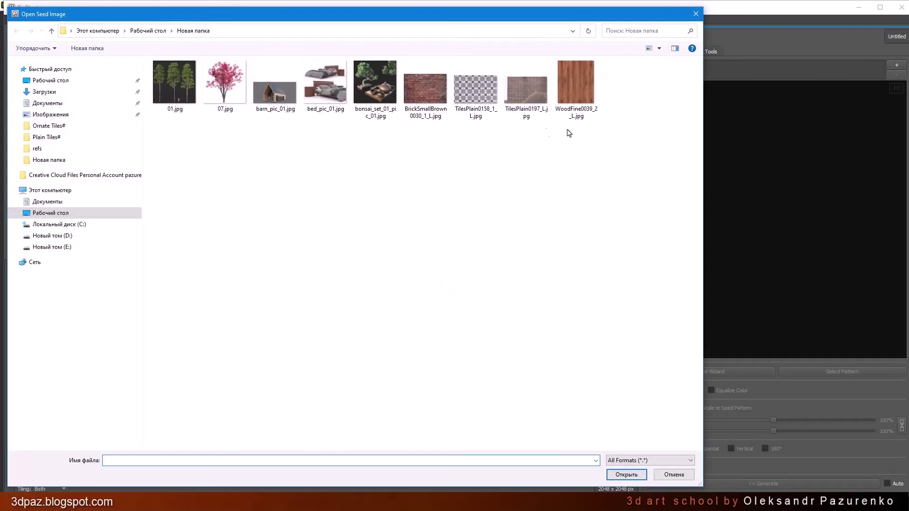
pyautogui.doubleClick(575, 99)
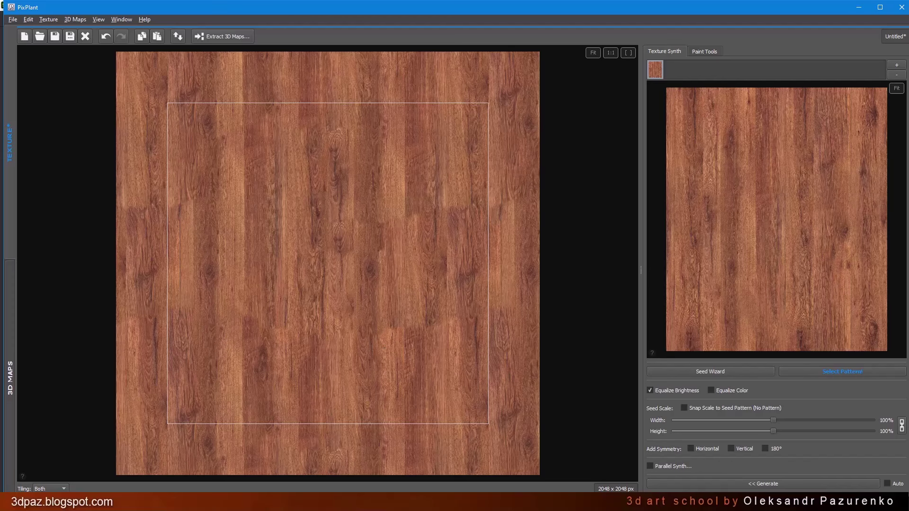
# - Examine the generated wood texture's tiling full screen at several zoom levels, looking for seams and repetition
pyautogui.moveTo(514, 502)
pyautogui.click(628, 53)
pyautogui.scroll(-3, 463, 227)
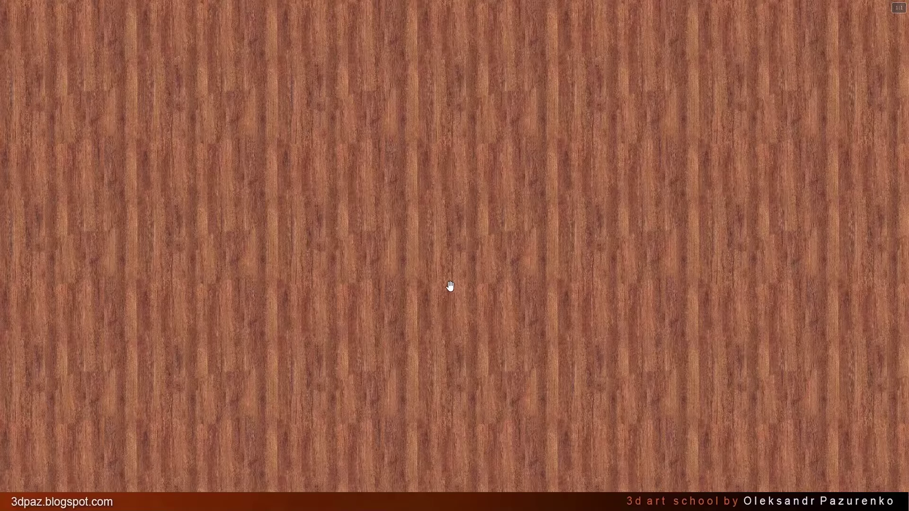
pyautogui.scroll(3, 460, 277)
pyautogui.scroll(-1, 460, 277)
pyautogui.scroll(-2, 399, 253)
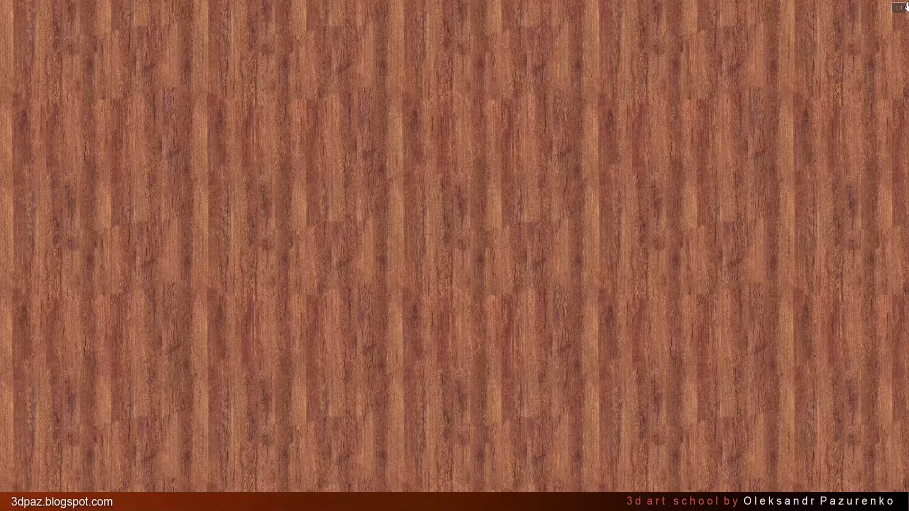
pyautogui.click(899, 8)
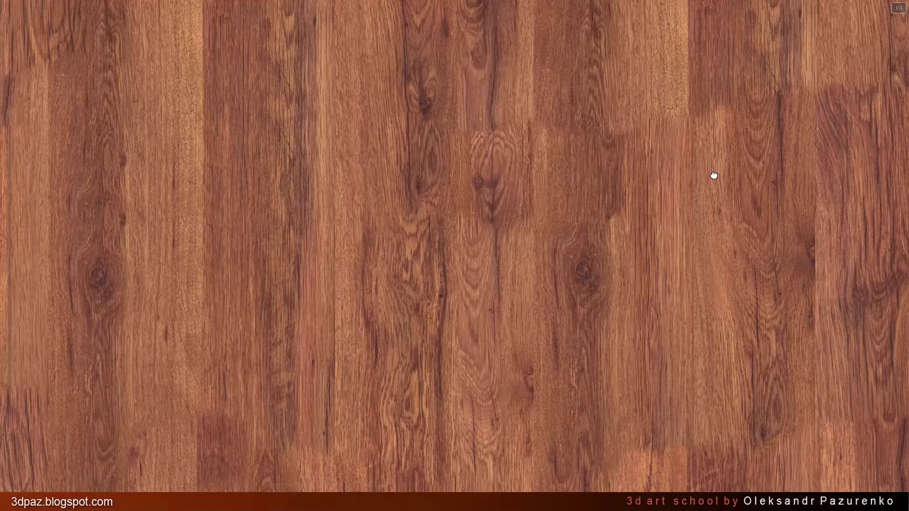
pyautogui.scroll(-1, 592, 200)
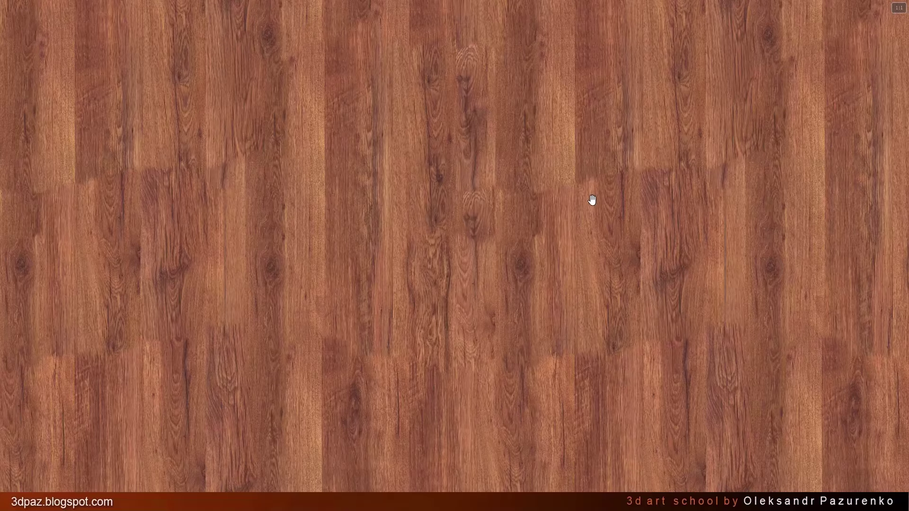
pyautogui.click(899, 8)
pyautogui.press('Escape')
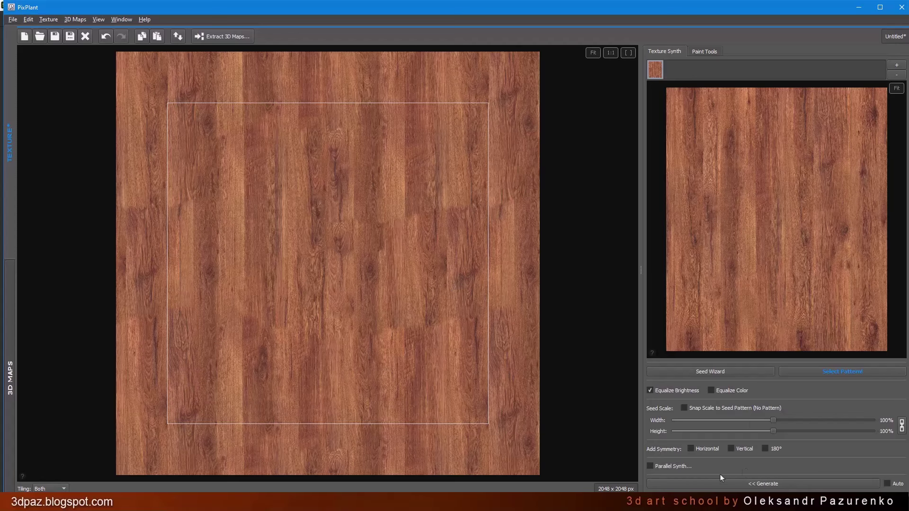
# - Generate several new variations of the tiling wood texture from the same seed image
pyautogui.click(766, 483)
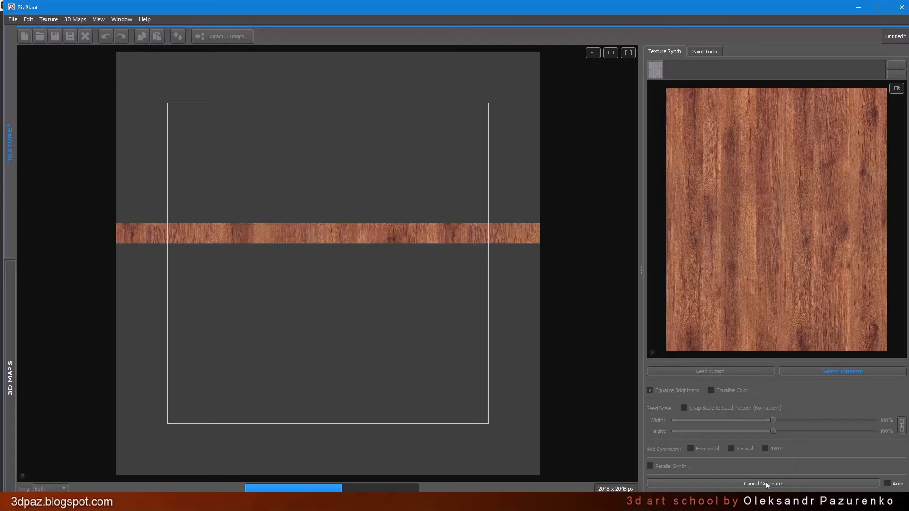
pyautogui.click(769, 483)
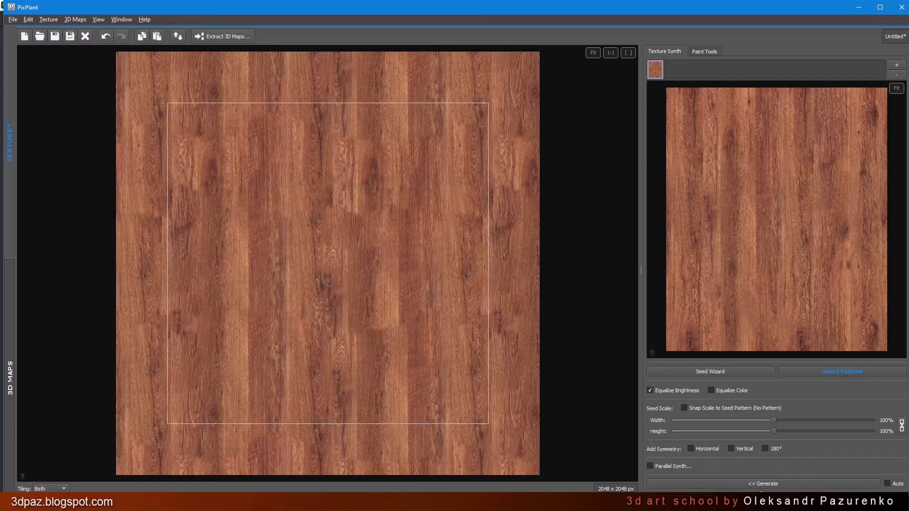
pyautogui.click(768, 483)
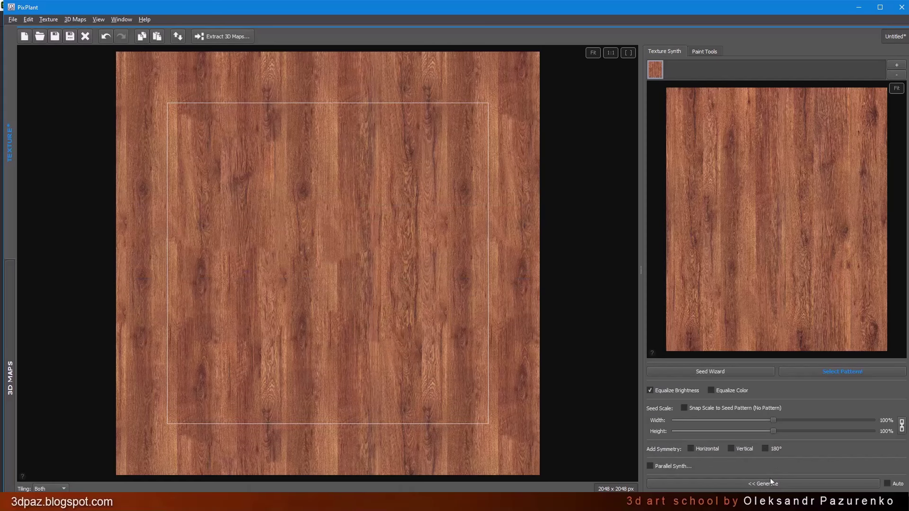
pyautogui.click(777, 482)
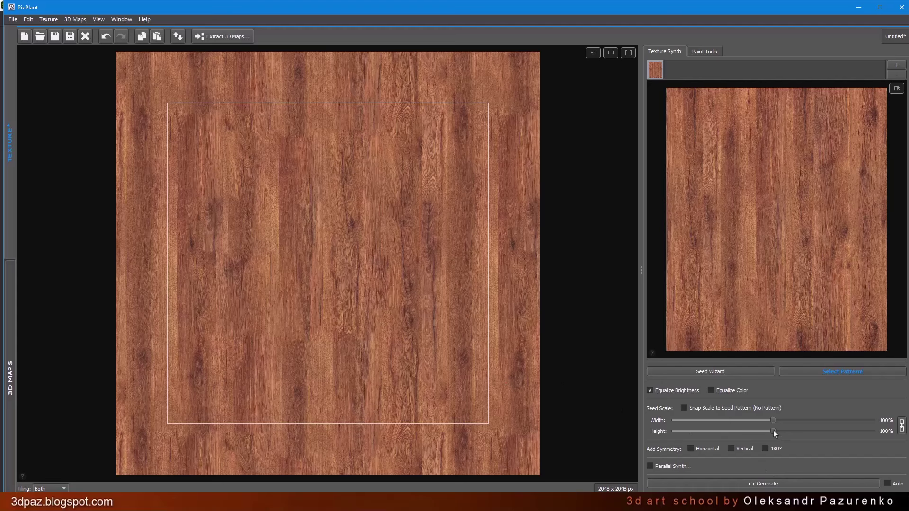
# - Regenerate the wood texture with the seed scale at 65% and again with the seed enlarged beyond 100%
pyautogui.moveTo(732, 430); pyautogui.dragTo(726, 430)
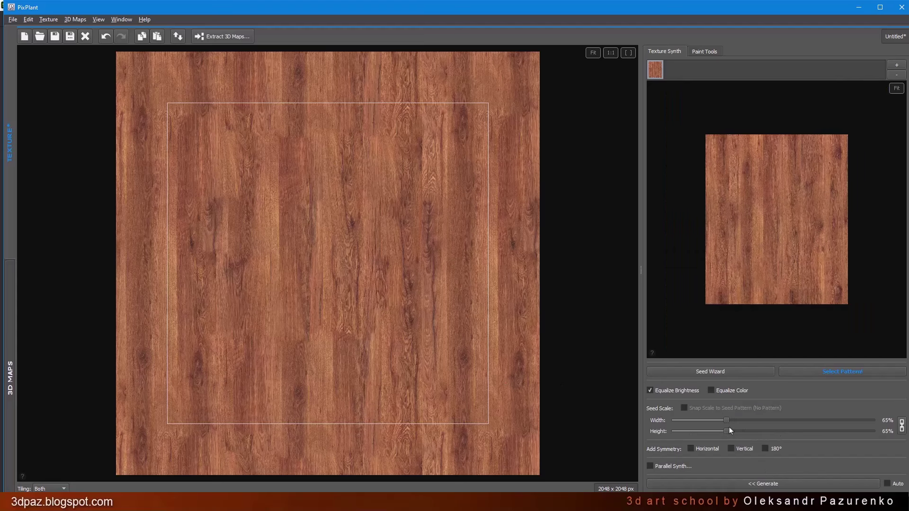
pyautogui.click(760, 482)
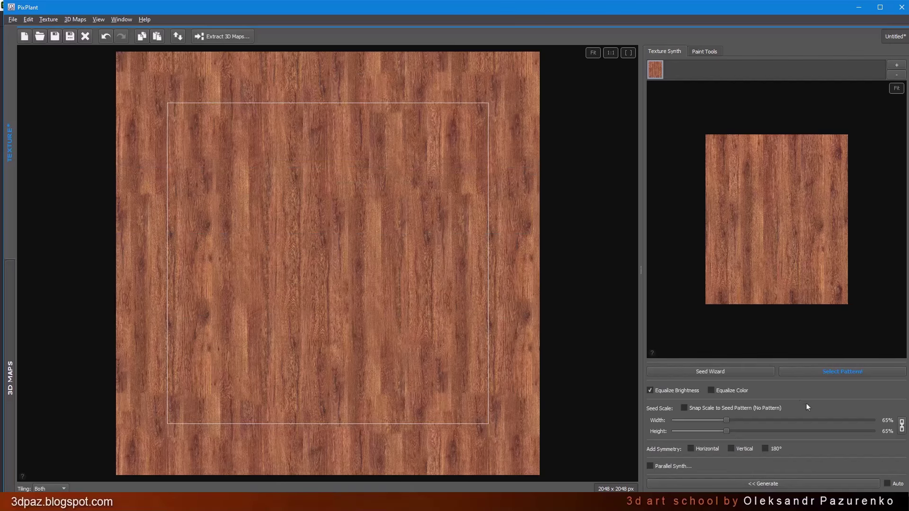
pyautogui.click(811, 421)
pyautogui.moveTo(737, 433); pyautogui.dragTo(810, 432)
pyautogui.click(782, 480)
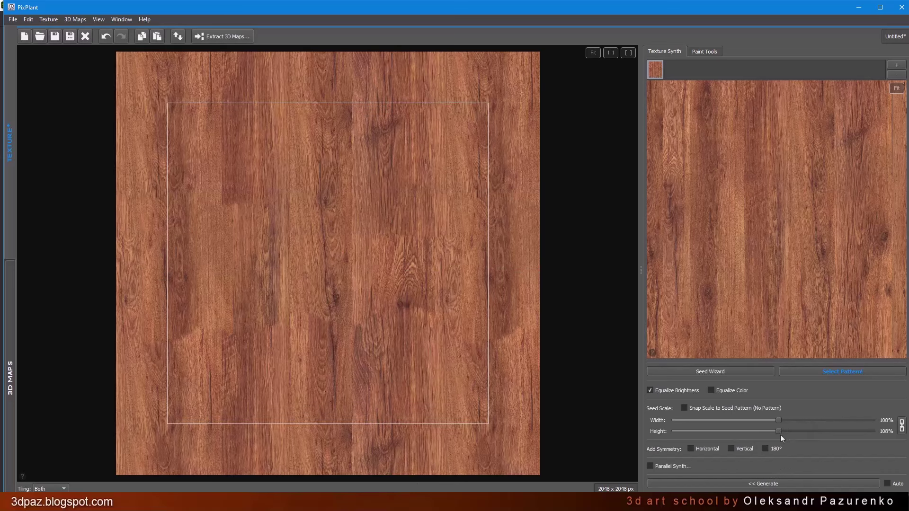
# - Generate another variation of the wood texture and outline a pattern grid over the central area of the seed image
pyautogui.click(794, 484)
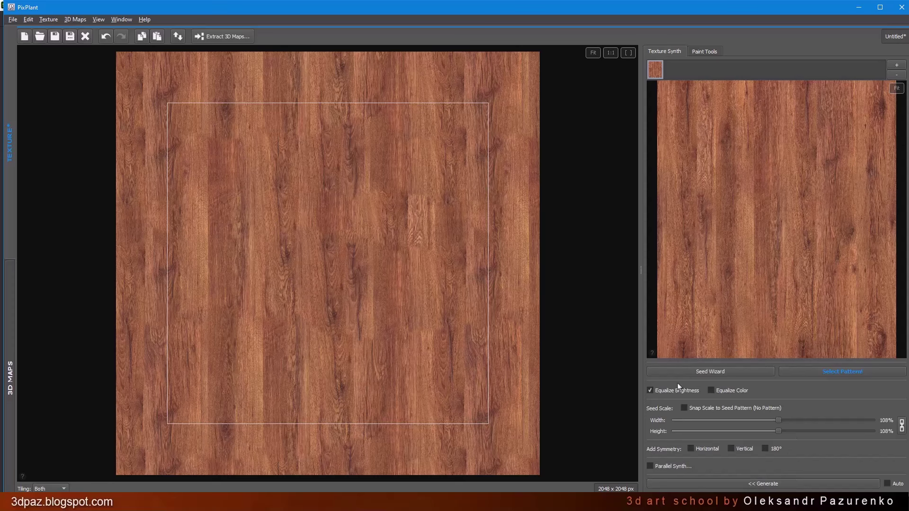
pyautogui.click(842, 372)
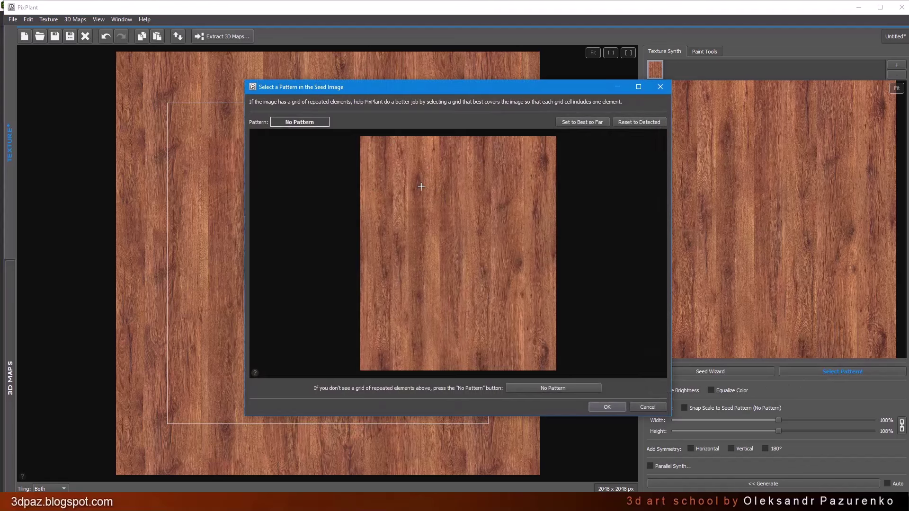
pyautogui.moveTo(380, 180); pyautogui.dragTo(529, 332)
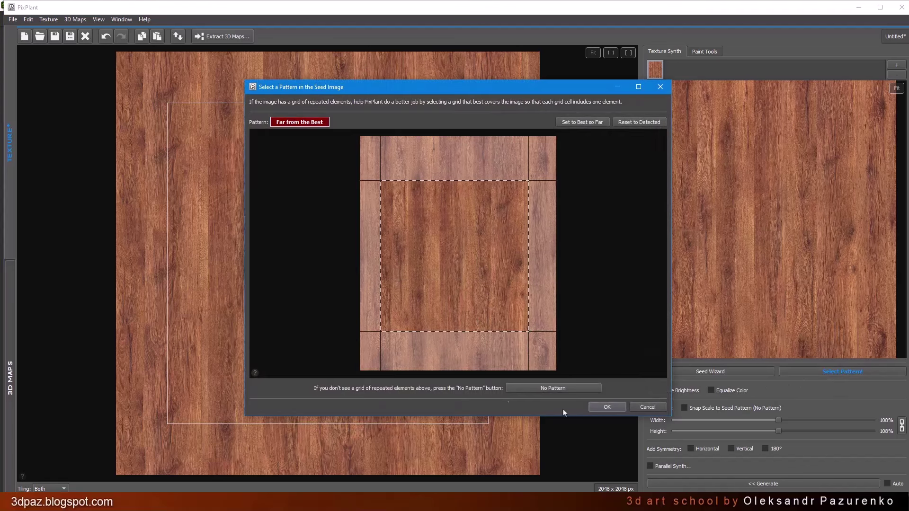
pyautogui.click(607, 407)
# - Clone clean wood grain over the dark knots in the lower middle of the texture with brush size 110
pyautogui.click(704, 51)
pyautogui.click(678, 72)
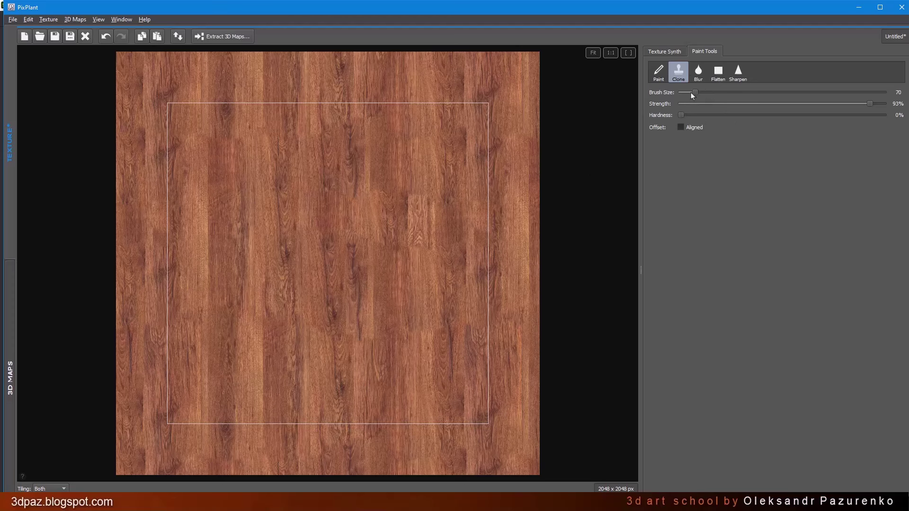
pyautogui.moveTo(694, 92); pyautogui.dragTo(725, 93)
pyautogui.scroll(1, 308, 264)
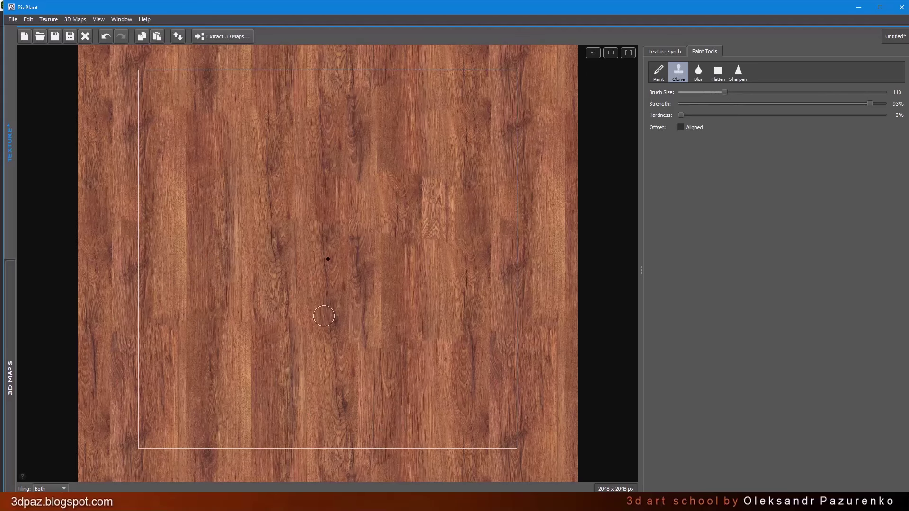
pyautogui.keyDown('ctrl'); pyautogui.click(394, 270); pyautogui.keyUp('ctrl')
pyautogui.keyDown('ctrl'); pyautogui.click(406, 276); pyautogui.keyUp('ctrl')
pyautogui.keyDown('ctrl'); pyautogui.click(447, 276); pyautogui.keyUp('ctrl')
pyautogui.moveTo(347, 382)
pyautogui.mouseDown()
pyautogui.moveTo(342, 414)
pyautogui.moveTo(351, 342)
pyautogui.mouseUp()
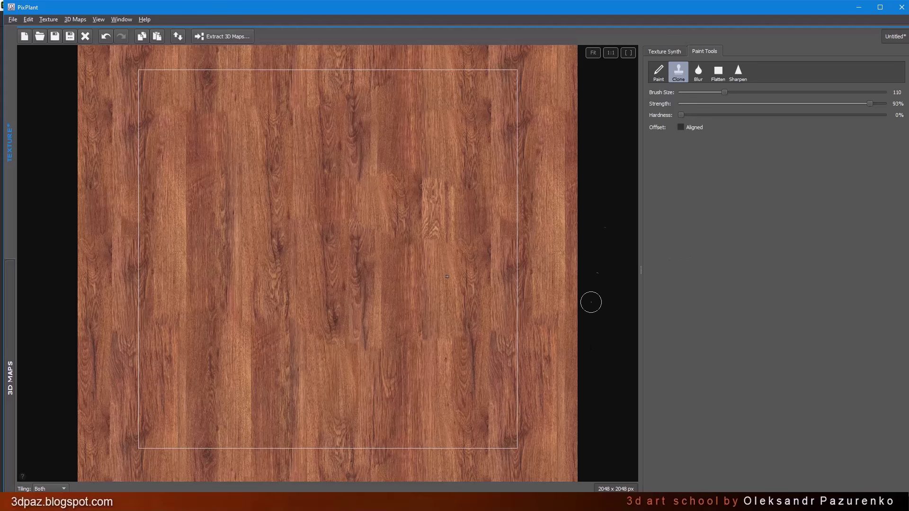
# - Save the texture as a JPEG named WoodFine0039_2_L_fix.jpg beside the source image
pyautogui.click(55, 39)
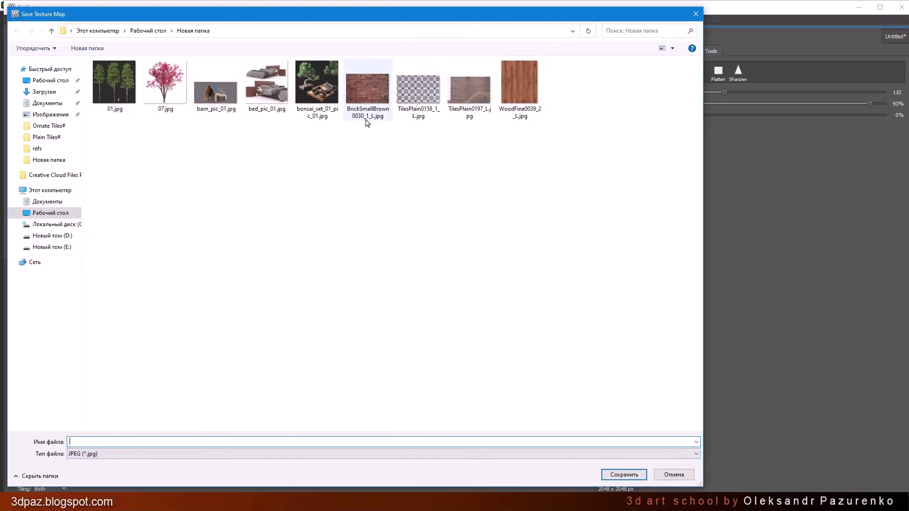
pyautogui.click(520, 85)
pyautogui.doubleClick(114, 442)
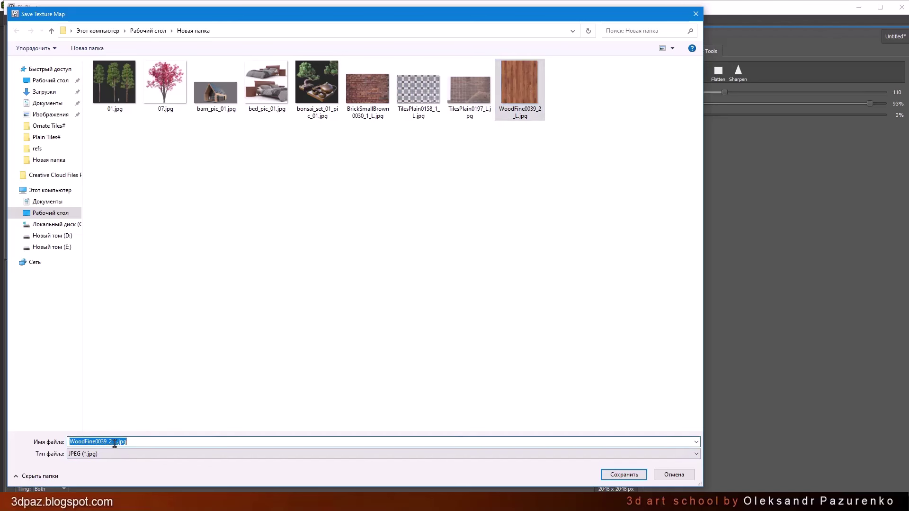
pyautogui.press('Right')
pyautogui.write('_')
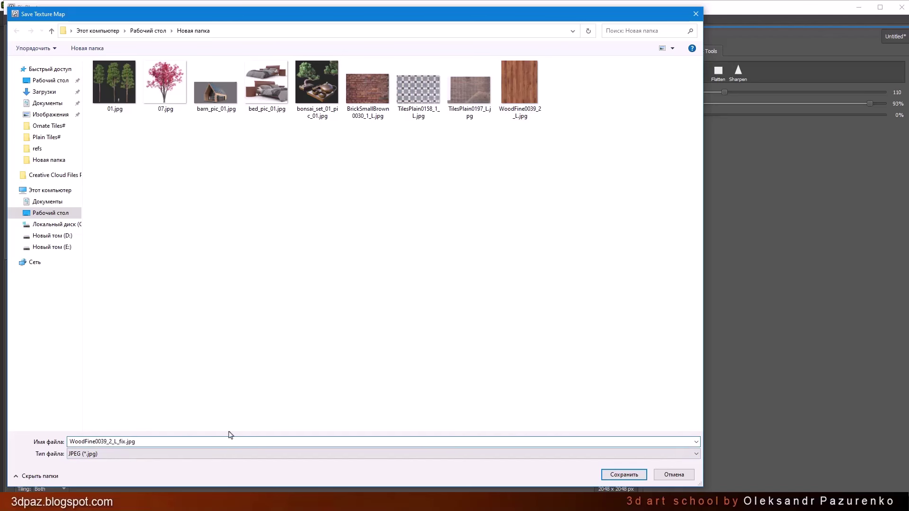
pyautogui.click(616, 475)
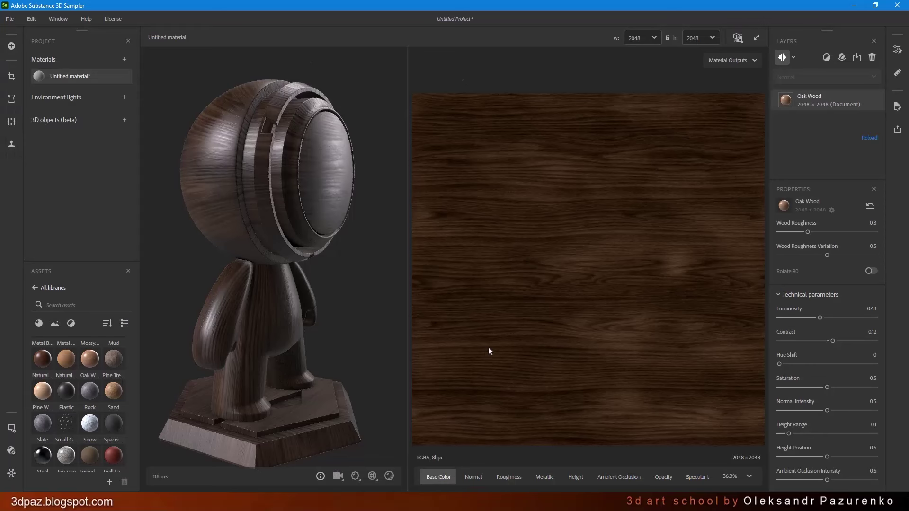
# - In Substance 3D Sampler, start a new project without saving the current one and return to the list of asset libraries
pyautogui.click(11, 19)
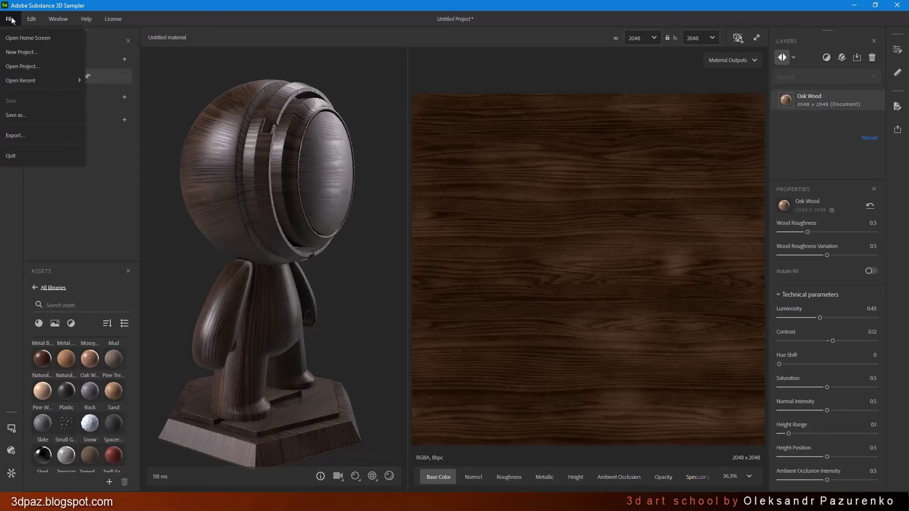
pyautogui.click(31, 53)
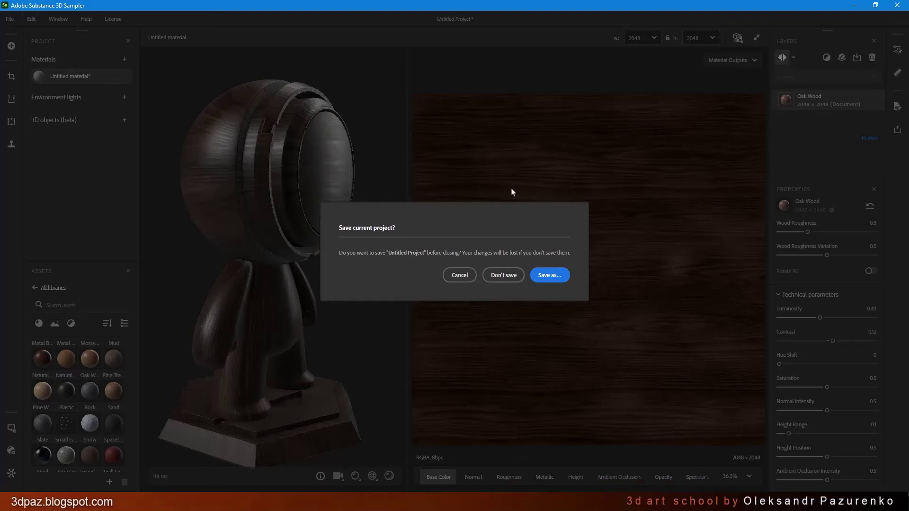
pyautogui.click(505, 275)
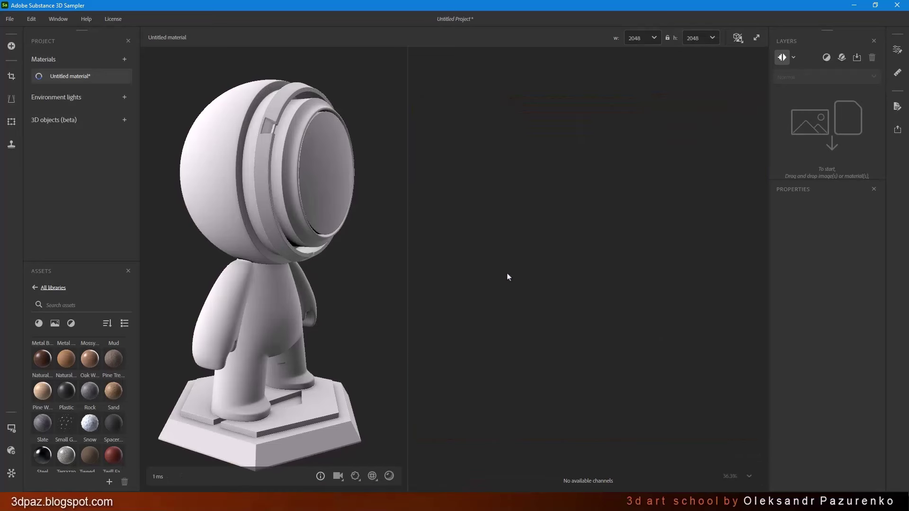
pyautogui.click(35, 288)
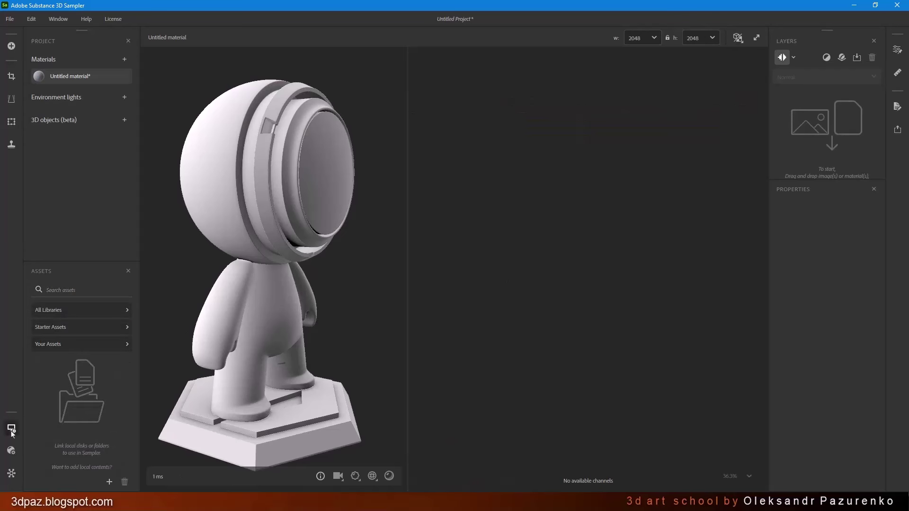
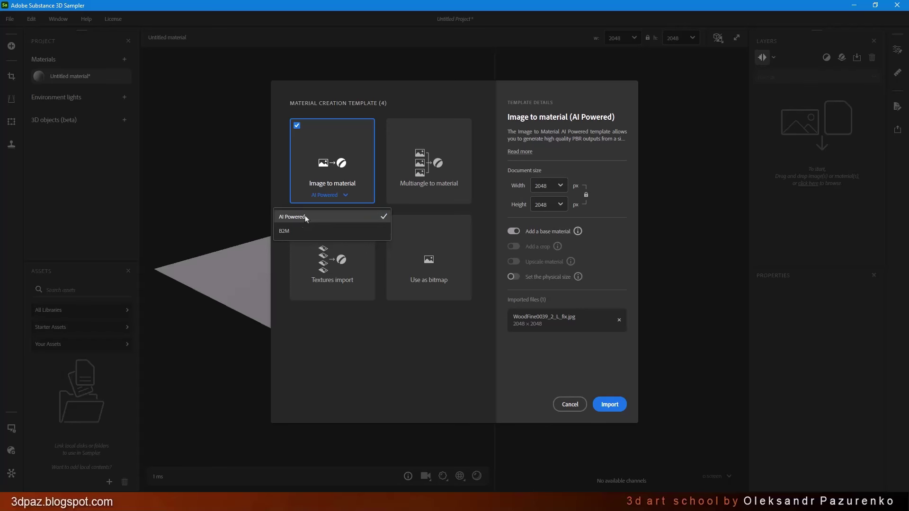
# - Import WoodFine0039_2_L_fix.jpg with the Image to material template set to B2M, 2048 × 2048 px, including a base material
pyautogui.click(479, 188)
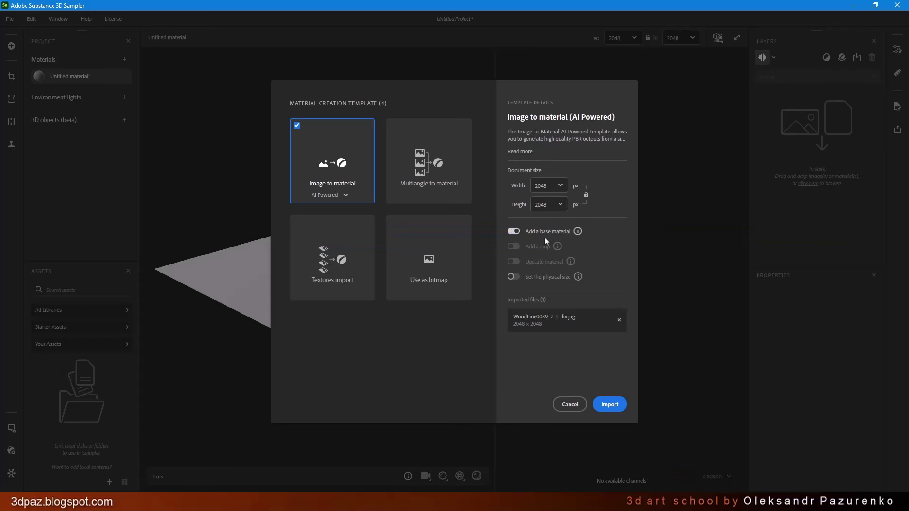
pyautogui.moveTo(561, 245)
pyautogui.moveTo(573, 280)
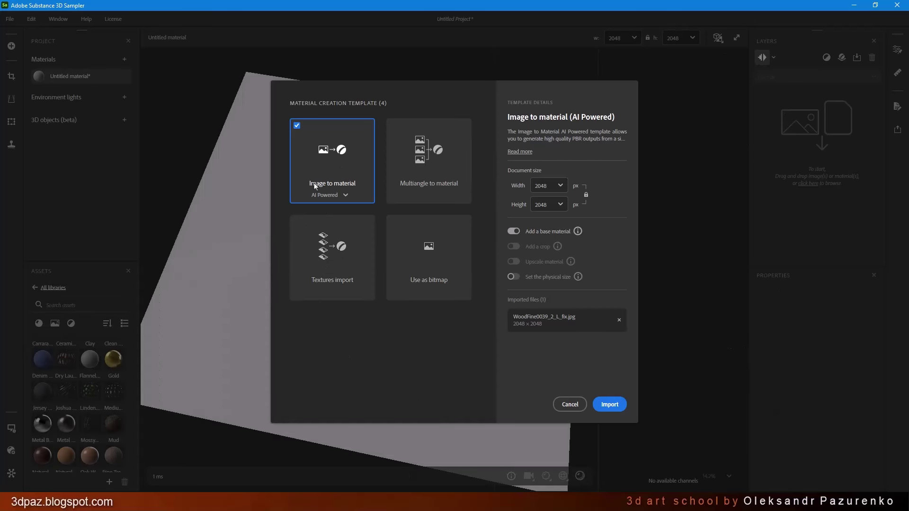
pyautogui.click(345, 196)
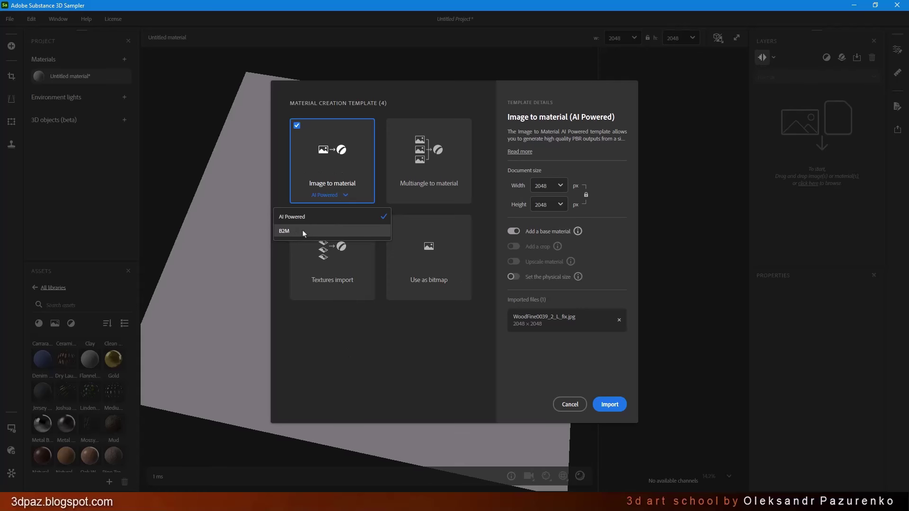
pyautogui.click(314, 232)
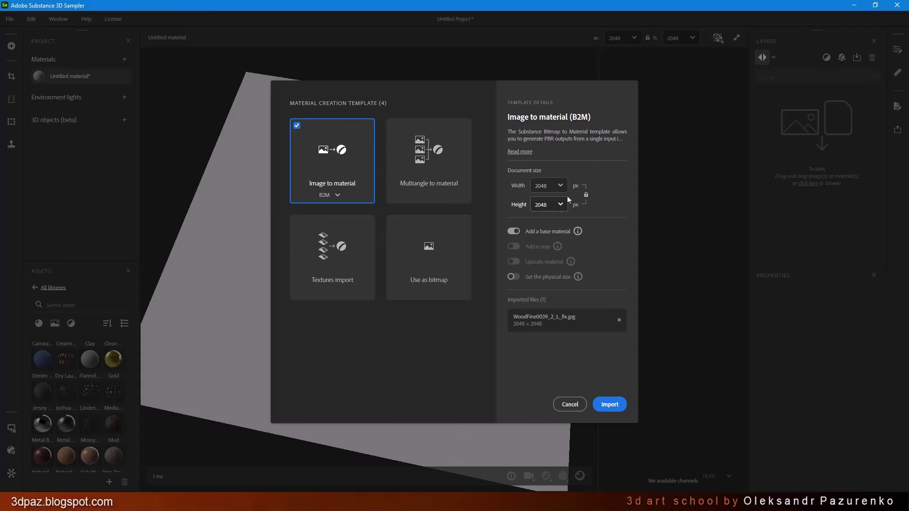
pyautogui.click(618, 405)
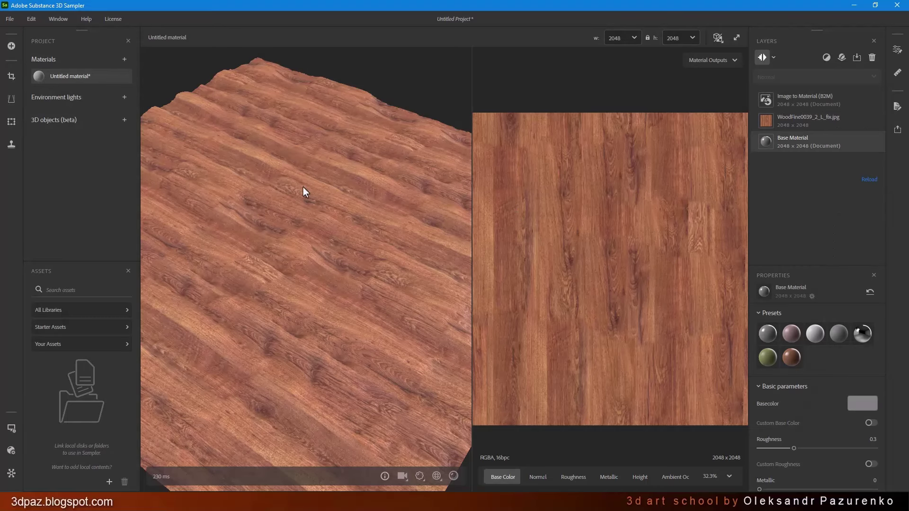
# - Examine the wood surface in 3D and review the properties of the image layer and the Image to Material (B2M) layer
pyautogui.moveTo(394, 249); pyautogui.dragTo(360, 247)
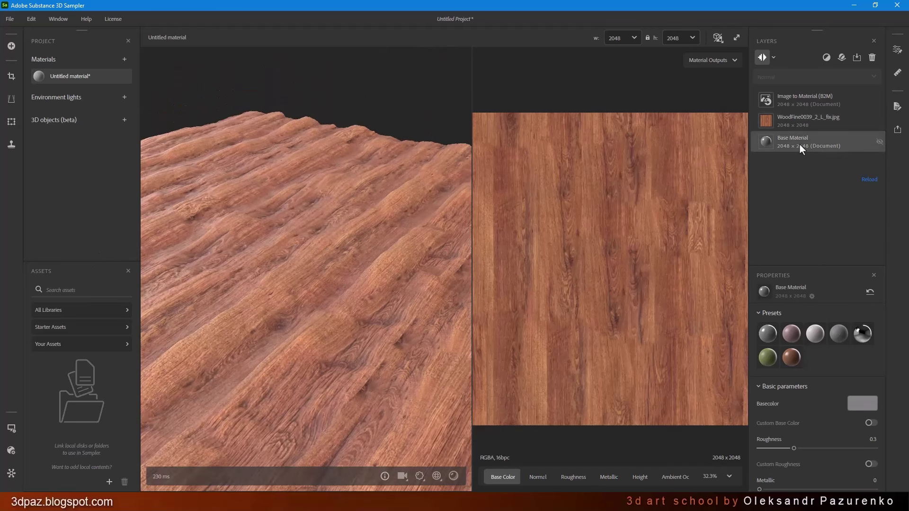
pyautogui.click(814, 125)
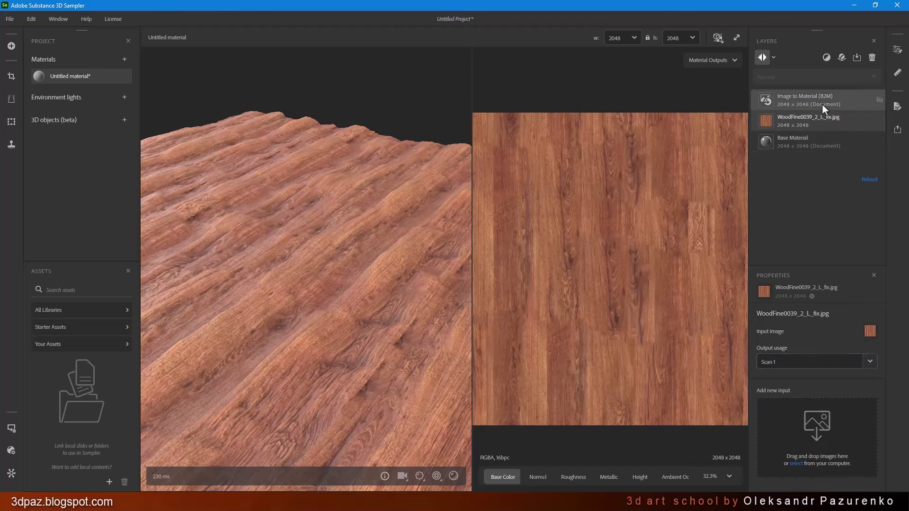
pyautogui.click(814, 106)
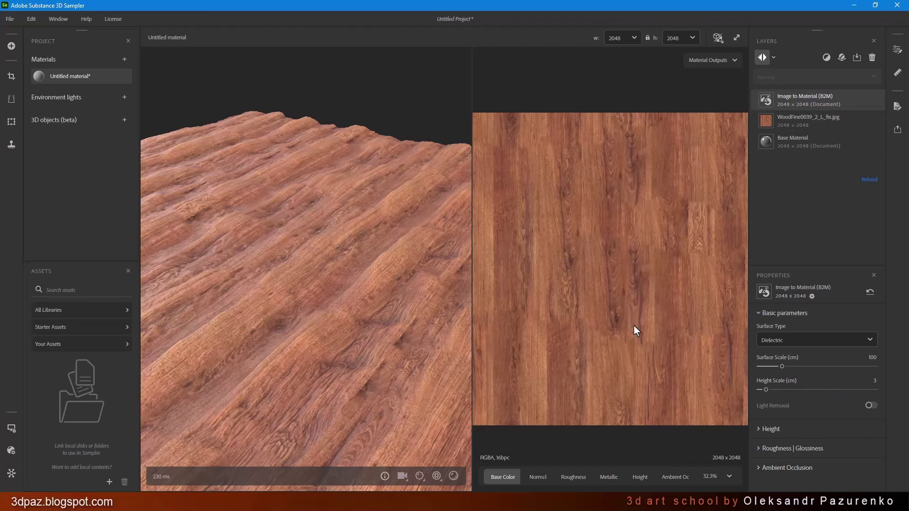
# - Move the Base Material layer to the top of the layer stack and apply its Metal preset
pyautogui.click(789, 147)
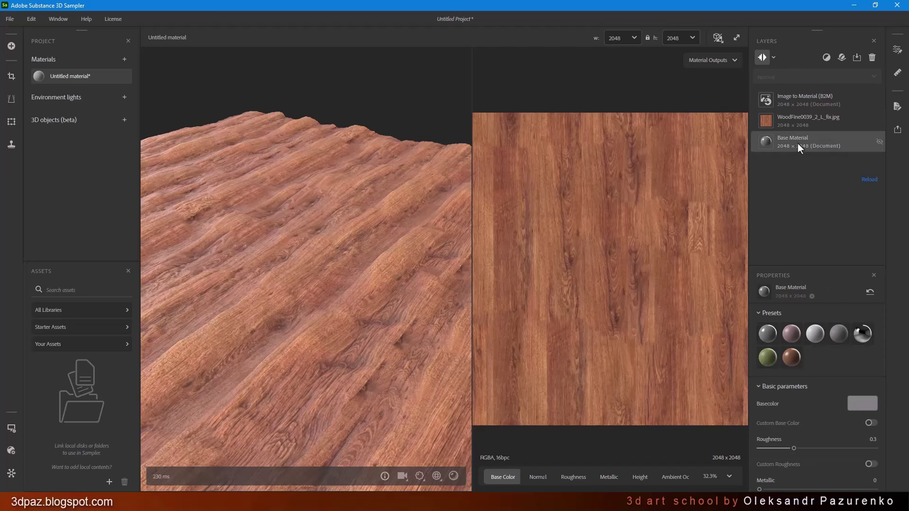
pyautogui.moveTo(807, 144); pyautogui.dragTo(810, 92)
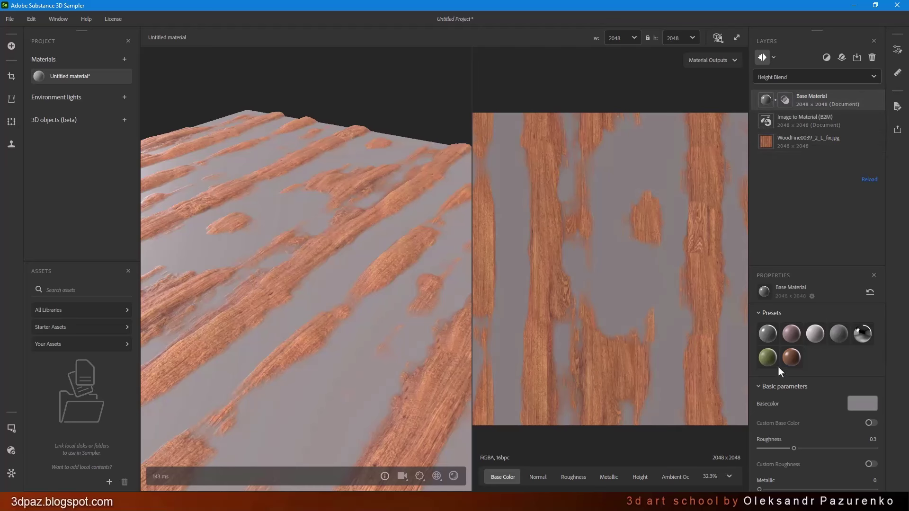
pyautogui.click(768, 97)
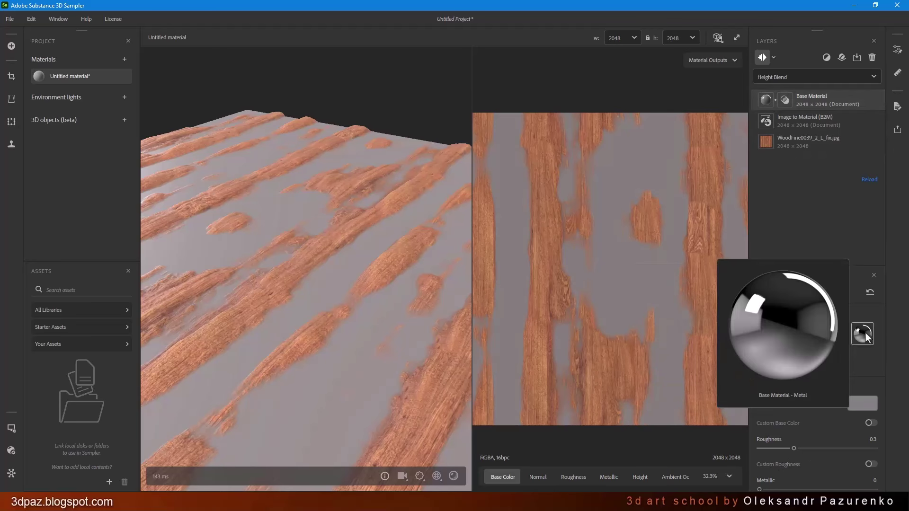
pyautogui.click(865, 333)
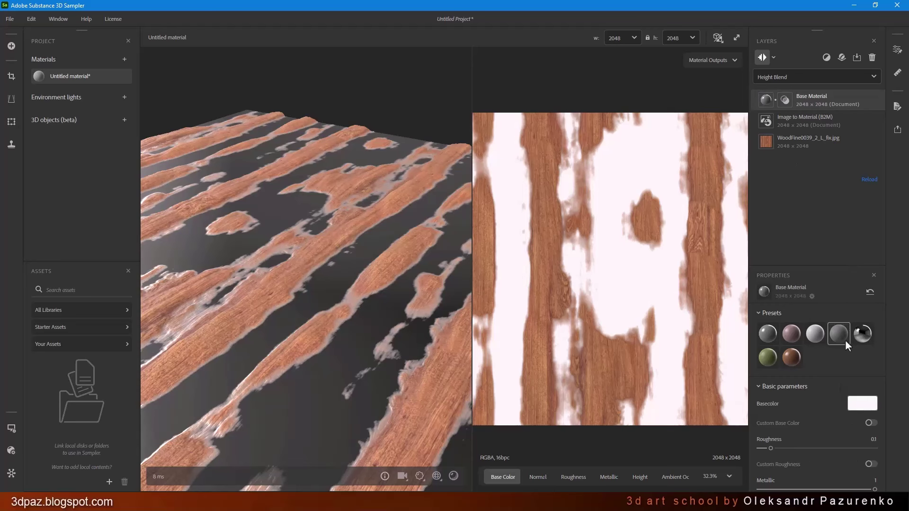
# - Set the Base Material's metallic to 0.99 and try out the offset of its Height Blend
pyautogui.scroll(-2, 810, 424)
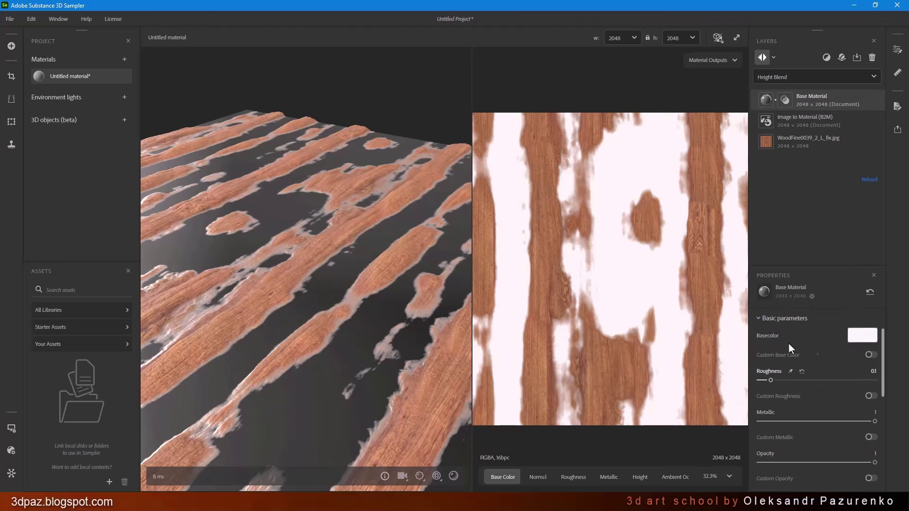
pyautogui.moveTo(792, 420); pyautogui.dragTo(872, 420)
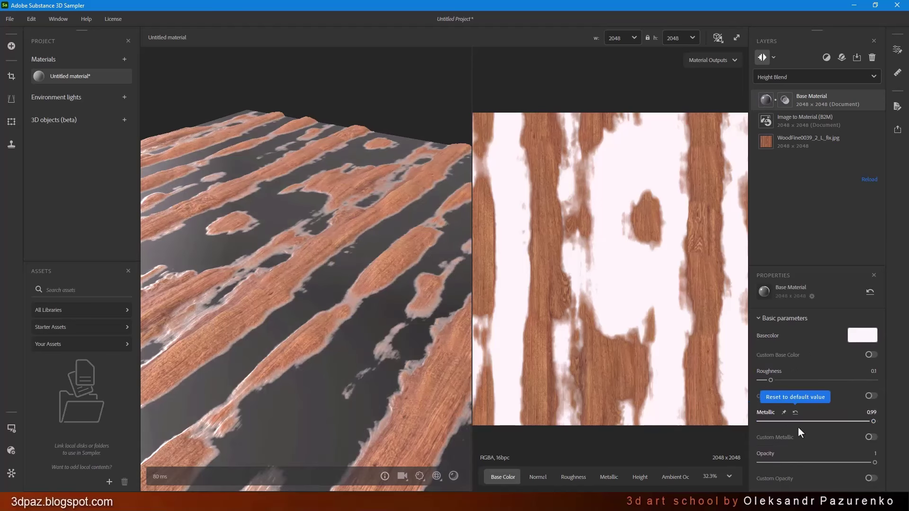
pyautogui.scroll(-1, 815, 379)
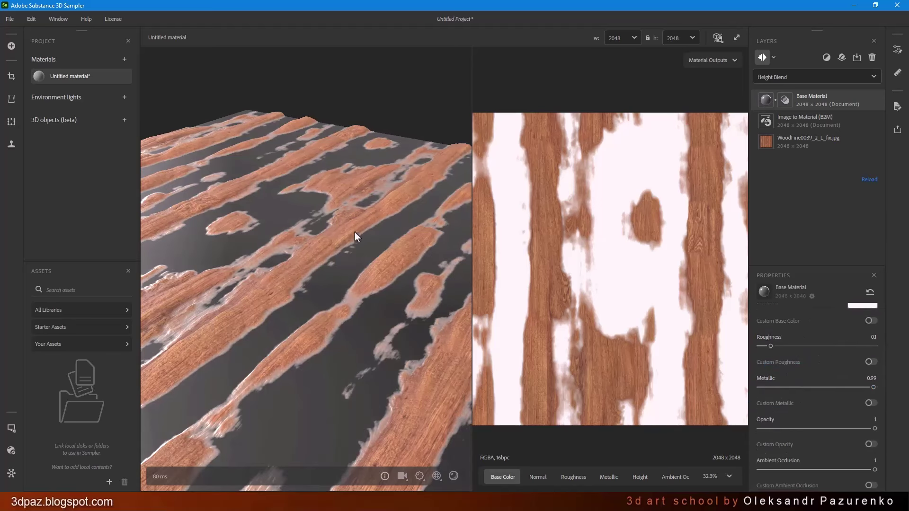
pyautogui.moveTo(355, 232); pyautogui.dragTo(305, 245)
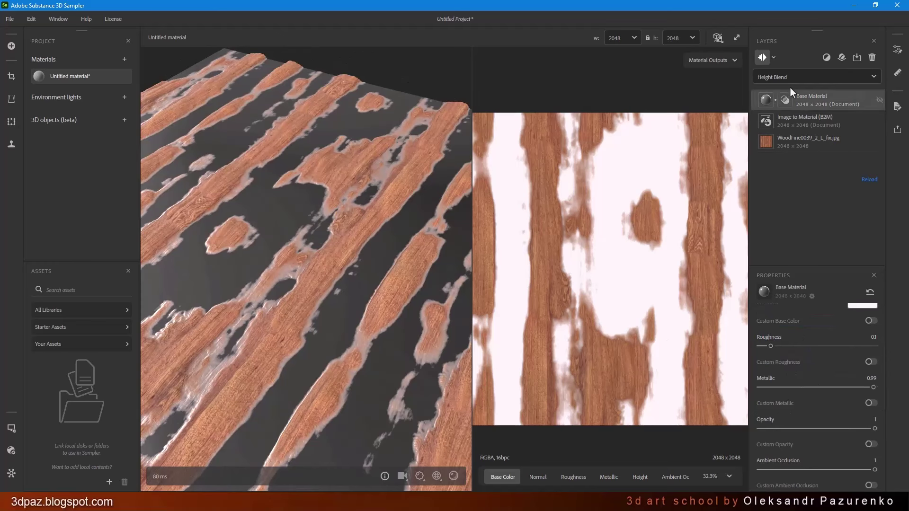
pyautogui.click(783, 100)
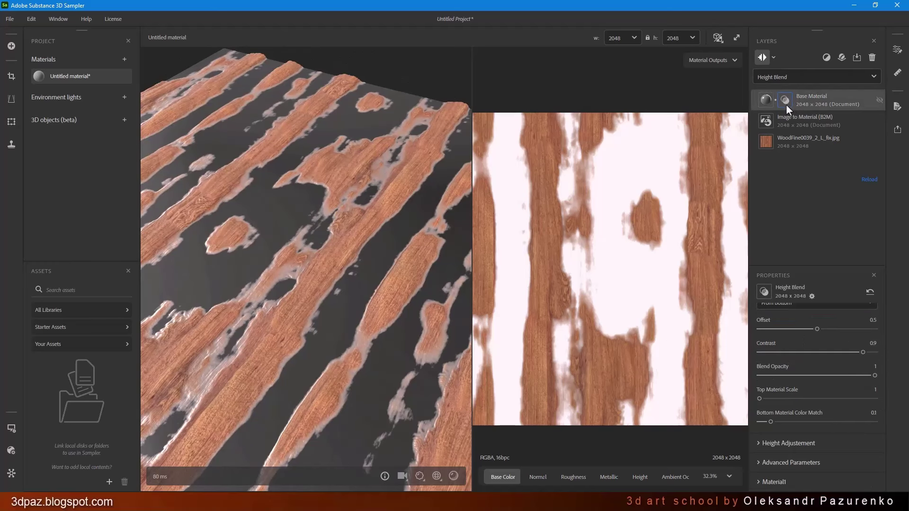
pyautogui.moveTo(801, 331)
pyautogui.mouseDown()
pyautogui.moveTo(768, 330)
pyautogui.moveTo(817, 330)
pyautogui.mouseUp()
# - Delete the Base Material layer and examine the remaining wood material in the 3D and 2D views
pyautogui.click(872, 56)
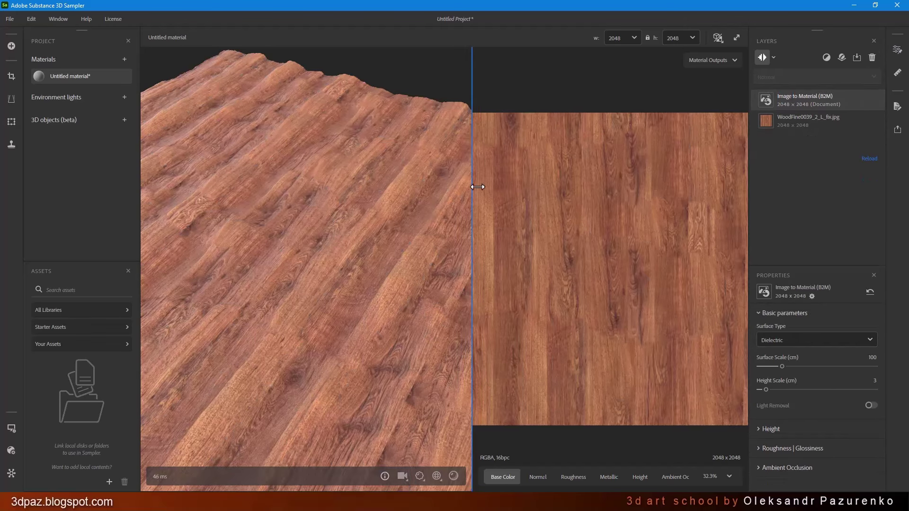
pyautogui.moveTo(473, 187); pyautogui.dragTo(500, 187)
pyautogui.moveTo(408, 152); pyautogui.dragTo(441, 189)
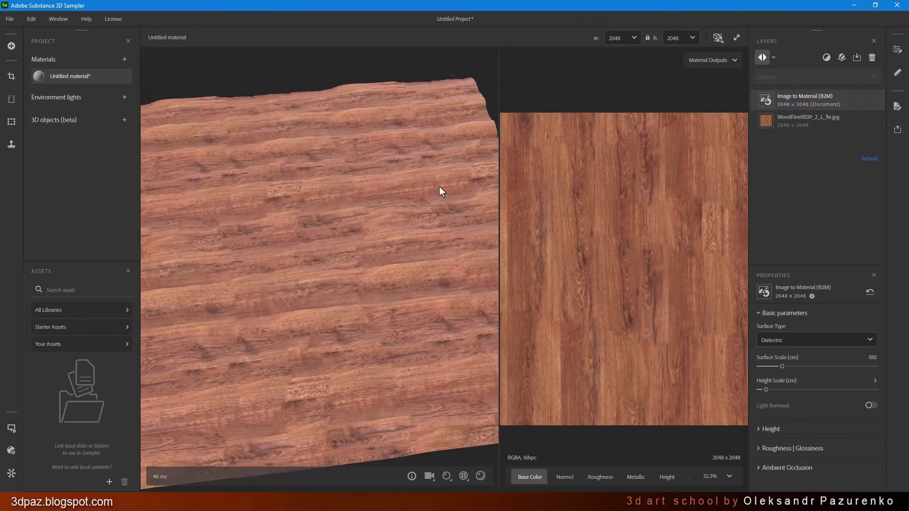
pyautogui.moveTo(351, 203); pyautogui.dragTo(360, 250)
pyautogui.moveTo(496, 345); pyautogui.dragTo(388, 336)
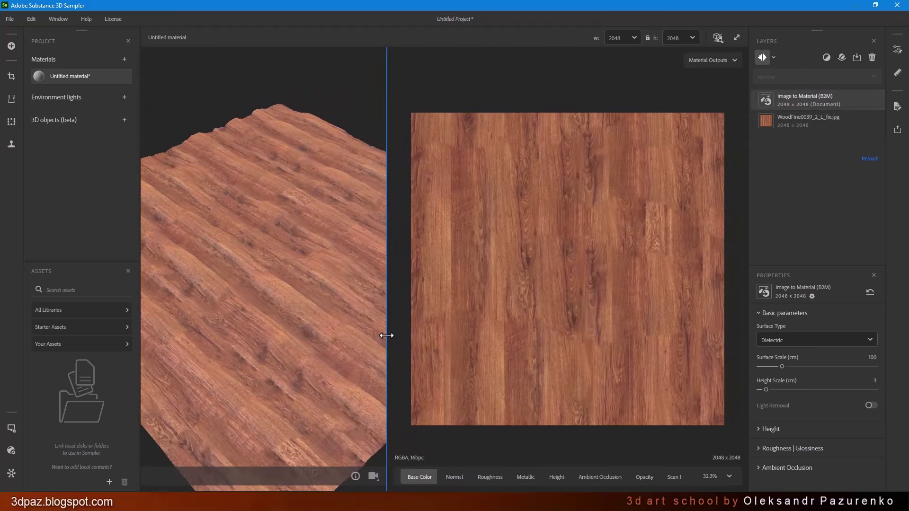
# - Examine the wood material's Normal, Roughness and Metallic output maps in the 2D view
pyautogui.click(455, 477)
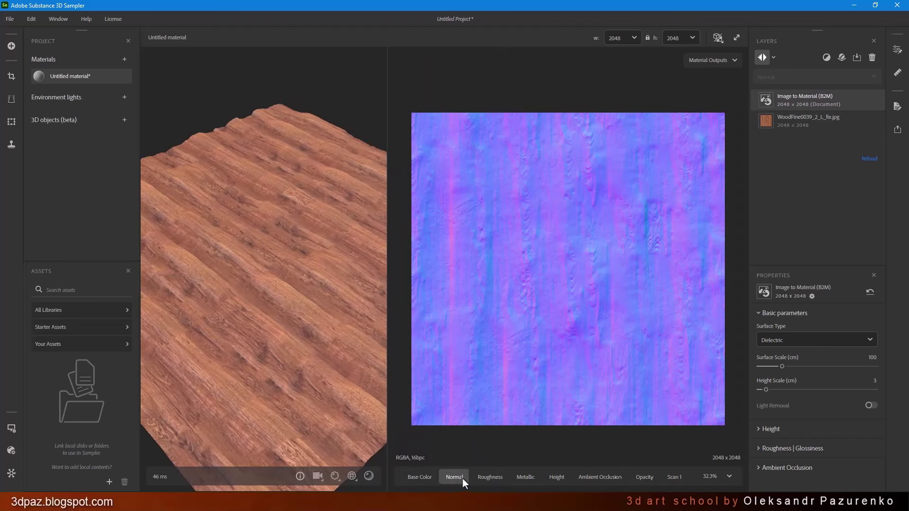
pyautogui.click(497, 482)
pyautogui.click(528, 479)
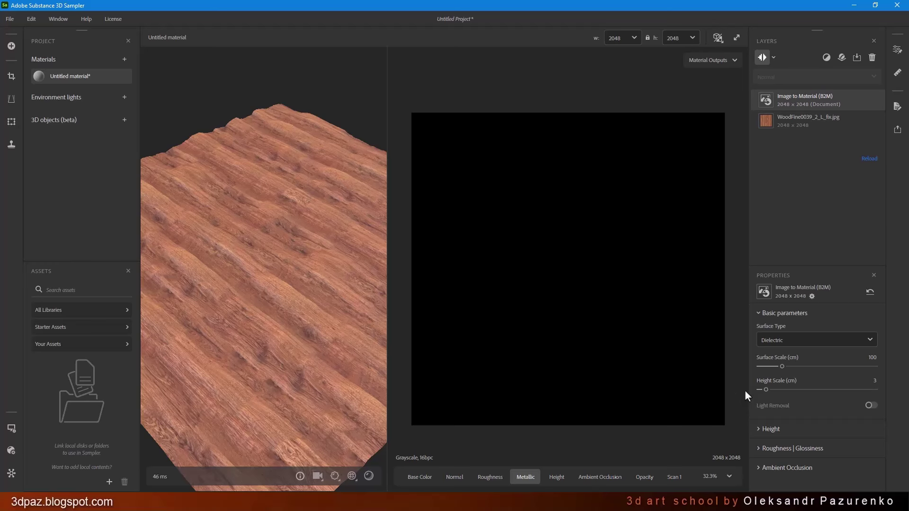
# - Try the Metallic surface type on the Image to Material layer, inspect it in 3D, and restore Dielectric
pyautogui.click(822, 344)
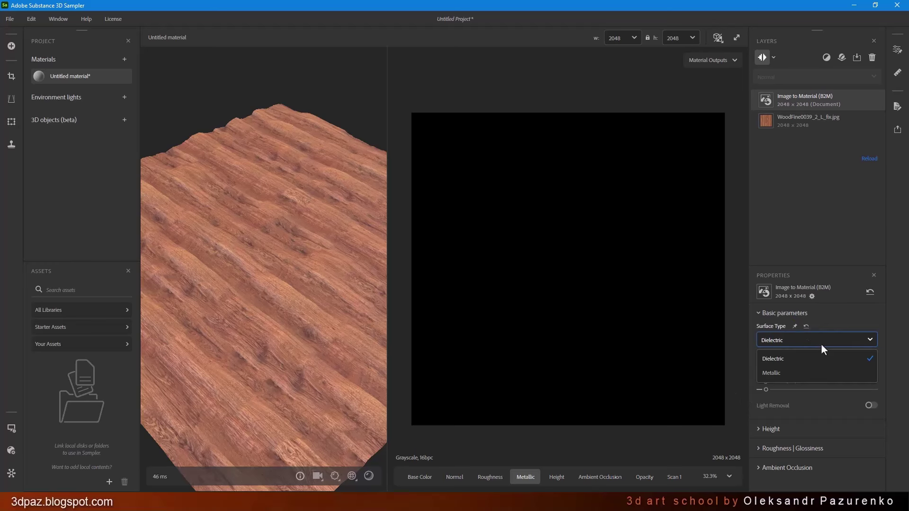
pyautogui.click(795, 374)
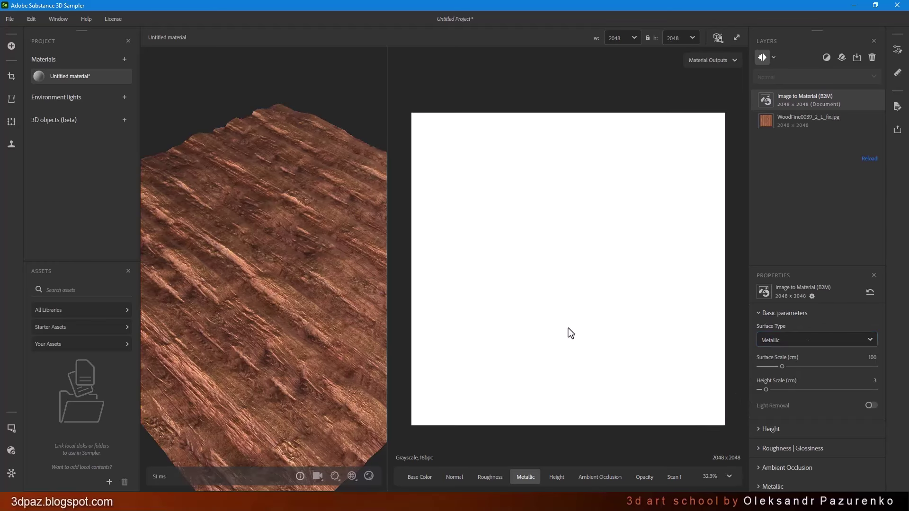
pyautogui.moveTo(374, 316); pyautogui.dragTo(189, 272)
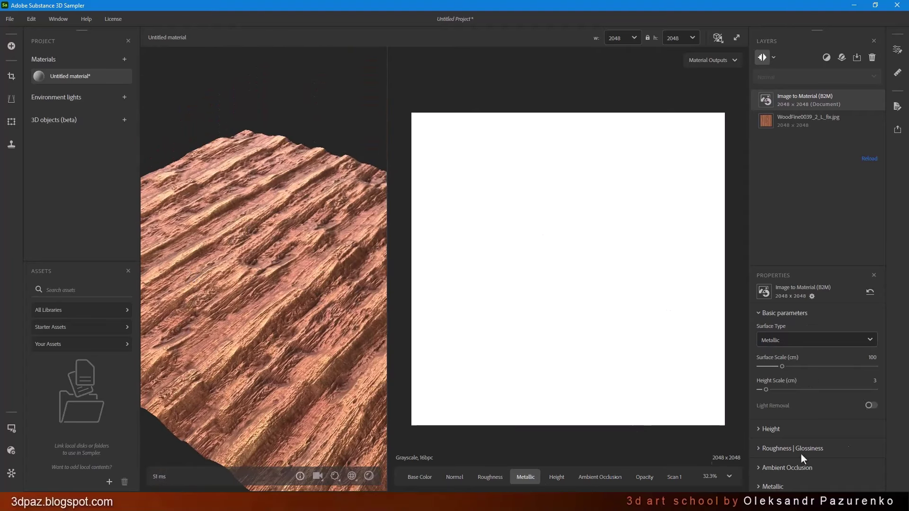
pyautogui.click(823, 340)
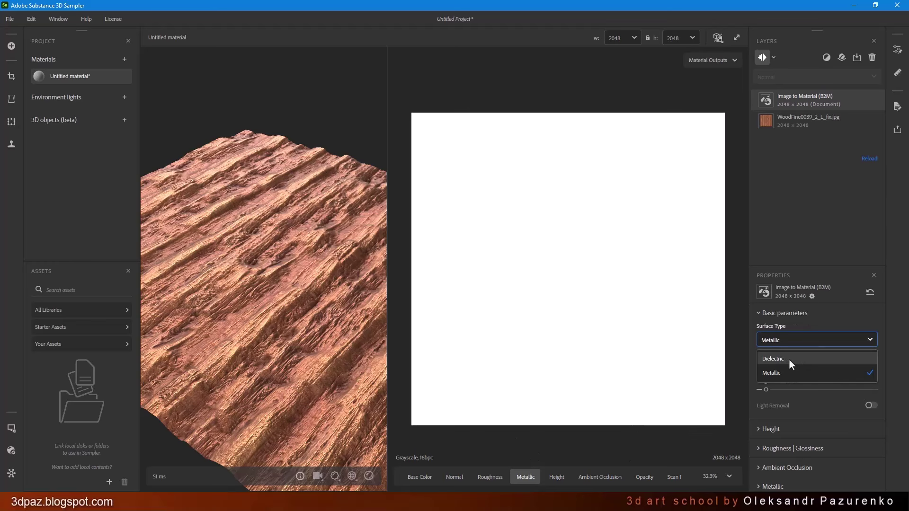
pyautogui.click(788, 359)
# - Examine the Height, Ambient Occlusion, Opacity, Scan 1 and Base Color outputs alongside an enlarged 3D view of the wood surface
pyautogui.click(555, 476)
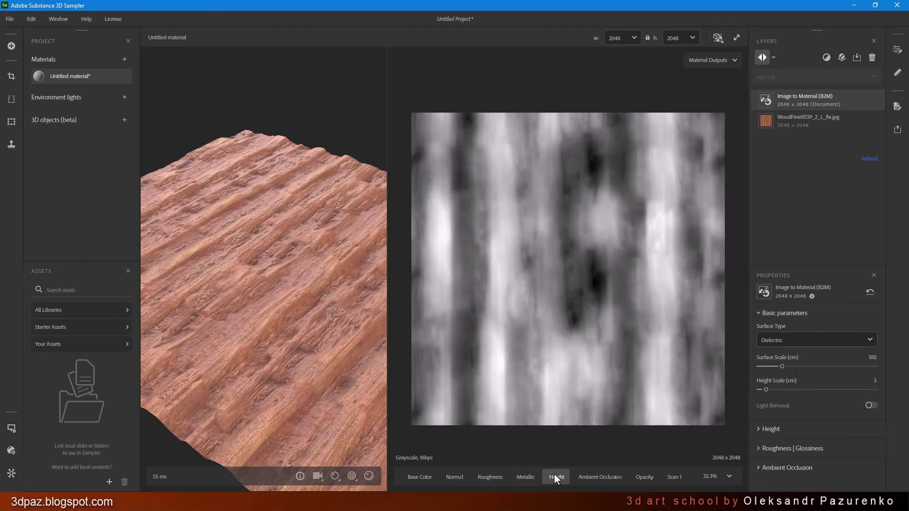
pyautogui.moveTo(360, 284); pyautogui.dragTo(270, 274)
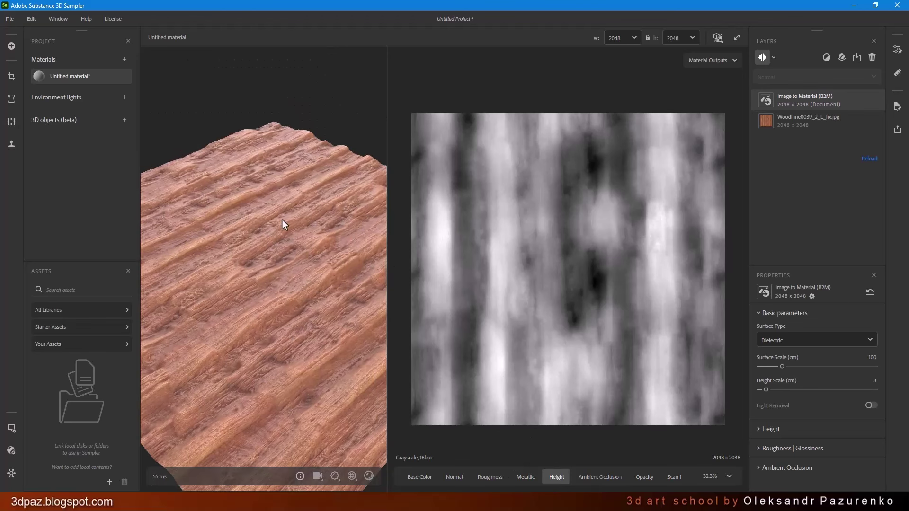
pyautogui.click(600, 477)
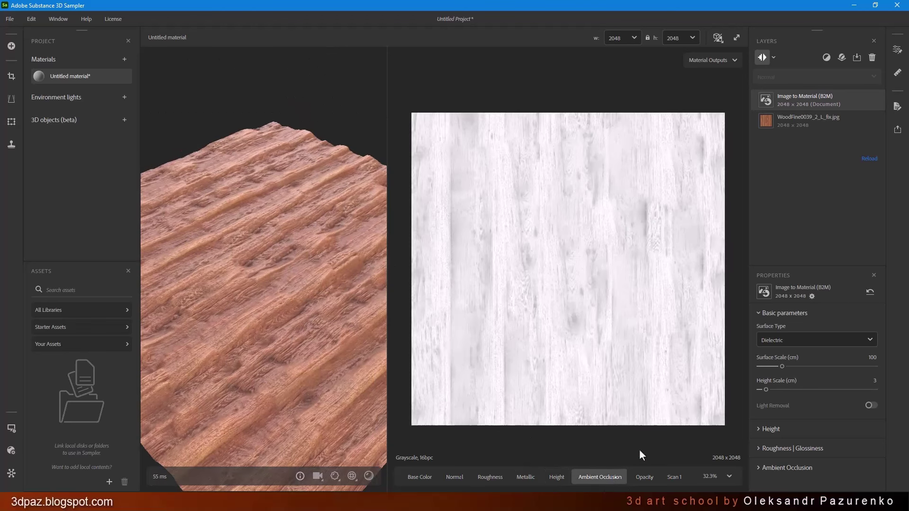
pyautogui.click(644, 477)
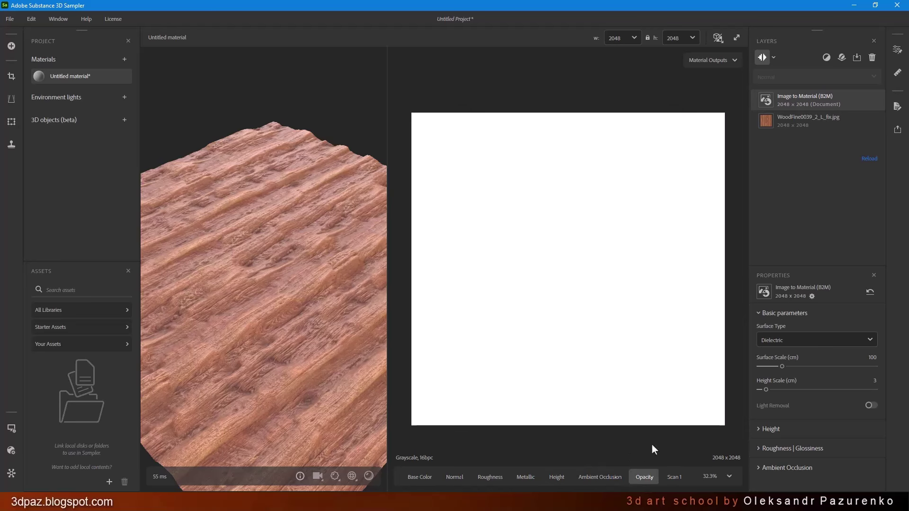
pyautogui.click(674, 478)
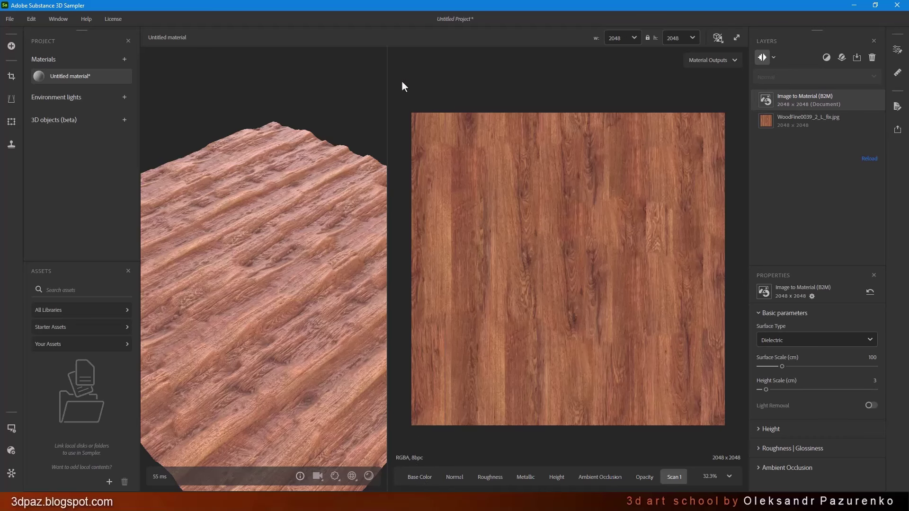
pyautogui.click(420, 477)
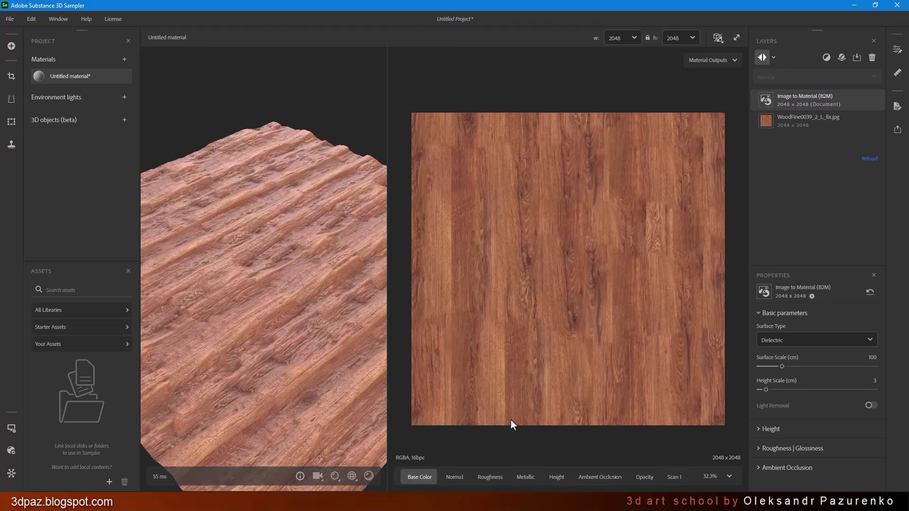
pyautogui.moveTo(387, 312); pyautogui.dragTo(443, 303)
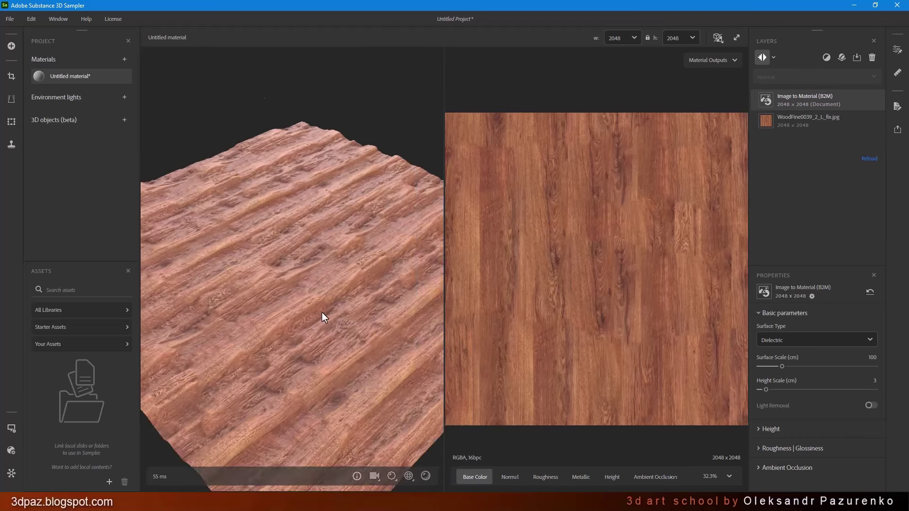
pyautogui.moveTo(325, 314); pyautogui.dragTo(345, 310)
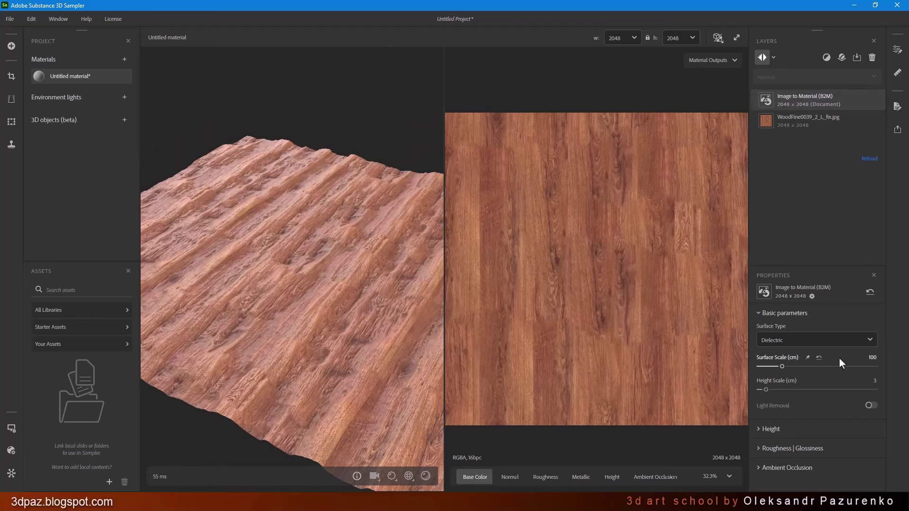
pyautogui.moveTo(320, 291)
pyautogui.mouseDown()
pyautogui.moveTo(341, 308)
pyautogui.moveTo(331, 291)
pyautogui.mouseUp()
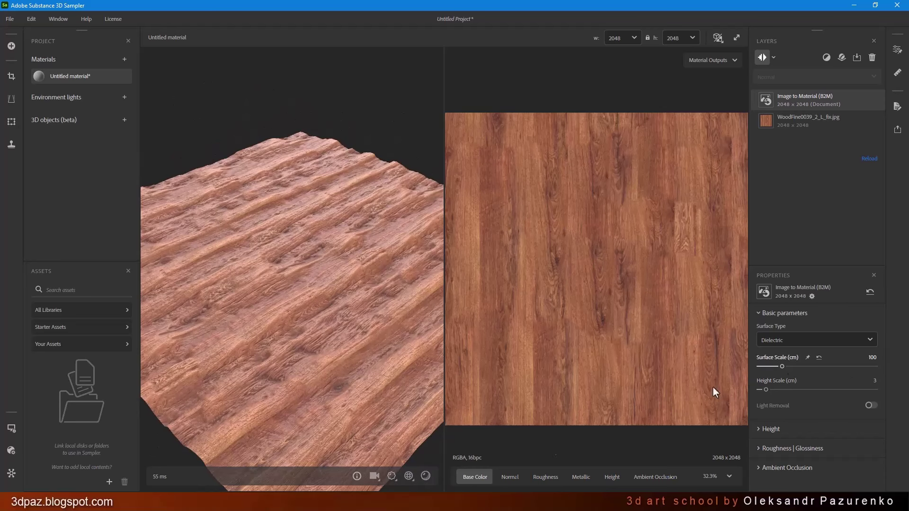
# - Try a Surface Scale of 290 cm while viewing the Normal map, and undo the change
pyautogui.click(511, 478)
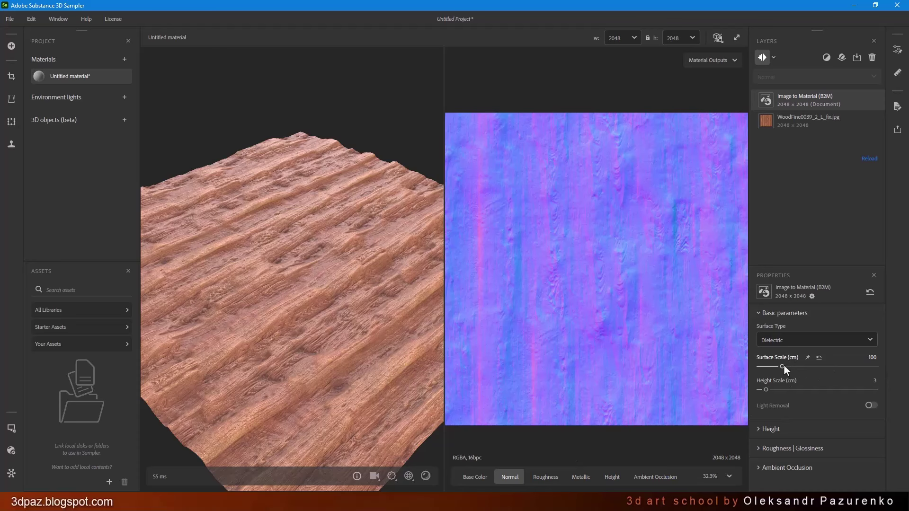
pyautogui.moveTo(782, 367); pyautogui.dragTo(826, 375)
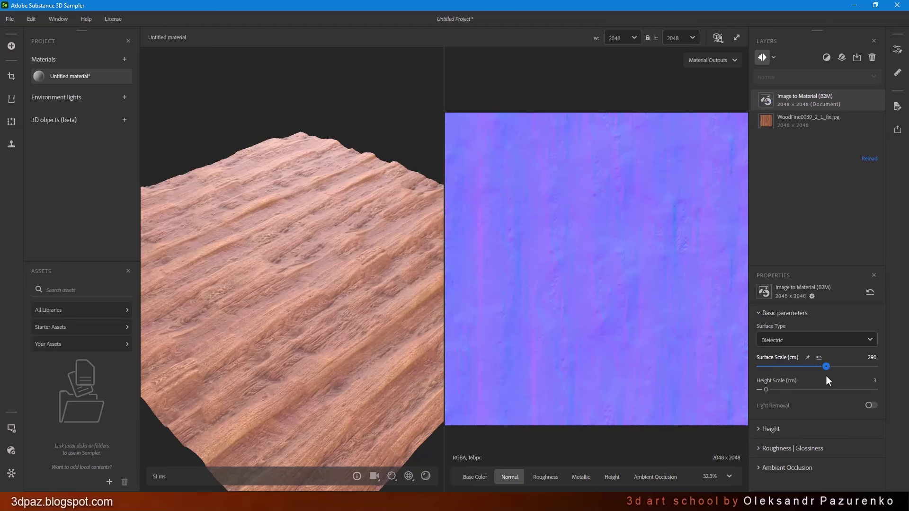
pyautogui.click(34, 20)
pyautogui.click(42, 36)
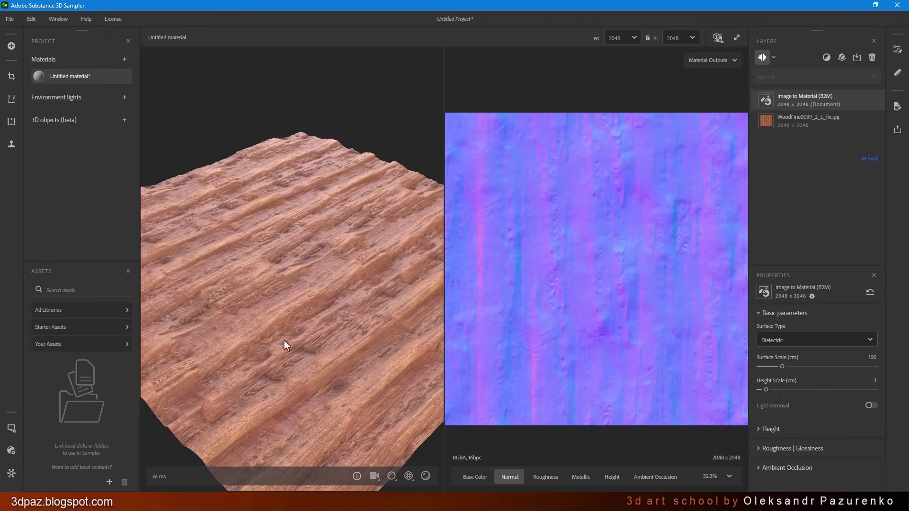
# - Try a Height Scale of 10.42 cm on the Image to Material layer, undo it, and set 1.25 cm instead
pyautogui.scroll(3, 352, 328)
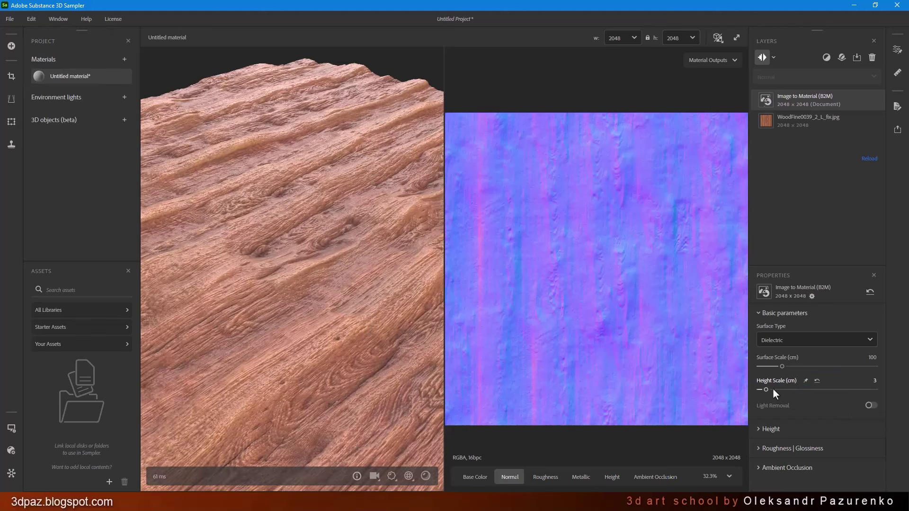
pyautogui.moveTo(775, 392)
pyautogui.mouseDown()
pyautogui.moveTo(809, 392)
pyautogui.moveTo(775, 391)
pyautogui.moveTo(783, 390)
pyautogui.mouseUp()
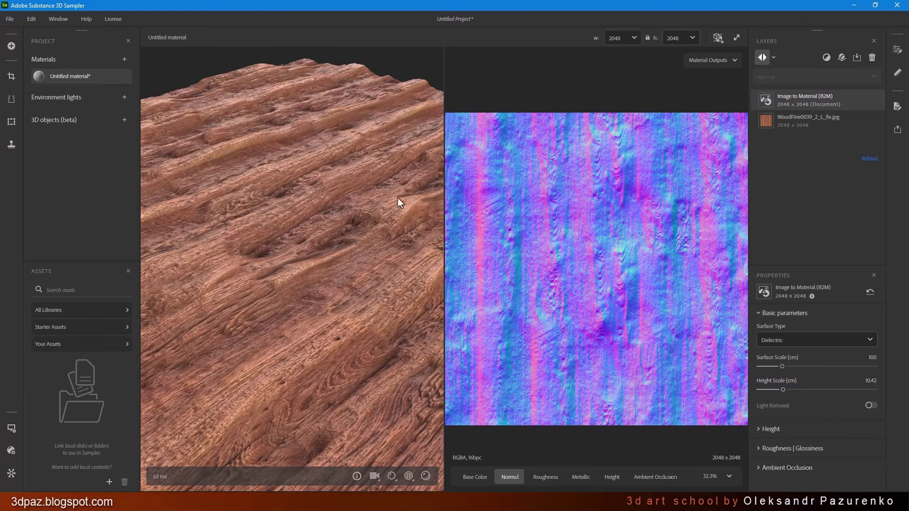
pyautogui.click(31, 19)
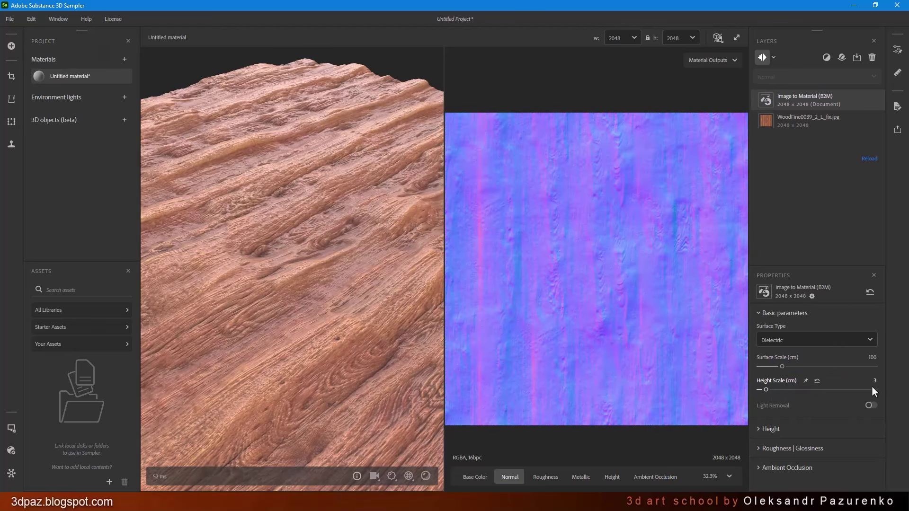
pyautogui.moveTo(767, 389); pyautogui.dragTo(763, 391)
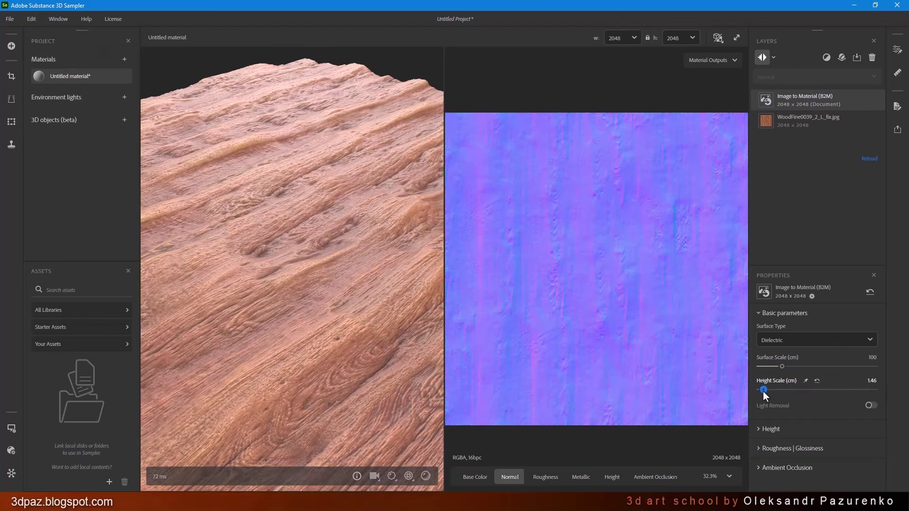
# - Try a Surface Scale of 325 cm while viewing the Height map, and undo the change
pyautogui.click(611, 477)
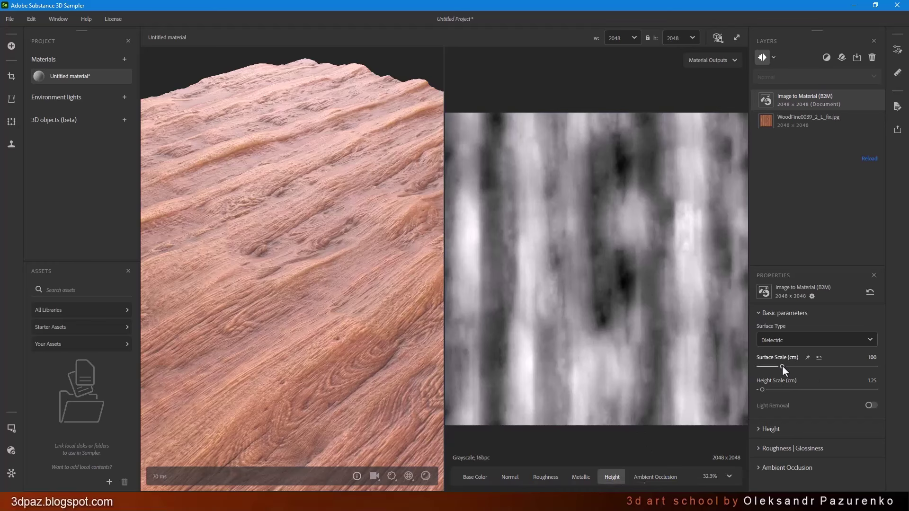
pyautogui.moveTo(782, 366); pyautogui.dragTo(834, 372)
pyautogui.click(31, 19)
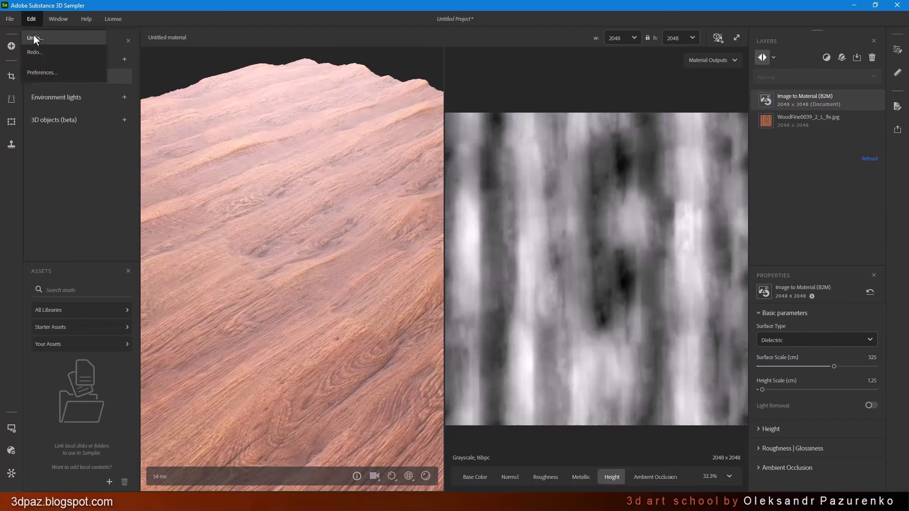
pyautogui.click(39, 38)
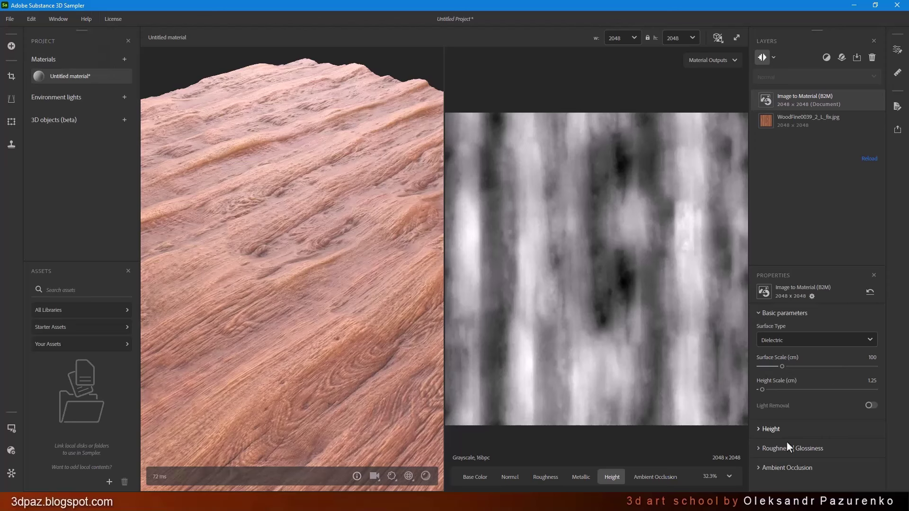
# - Try the Slope Based (directional light) and Mix height generation methods, and restore Luminance Based (overcast)
pyautogui.click(770, 429)
pyautogui.scroll(-4, 806, 432)
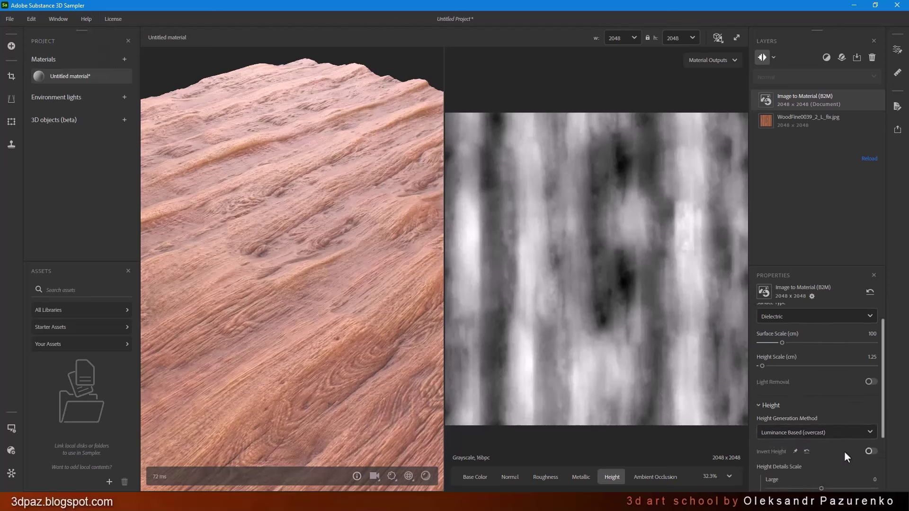
pyautogui.click(838, 350)
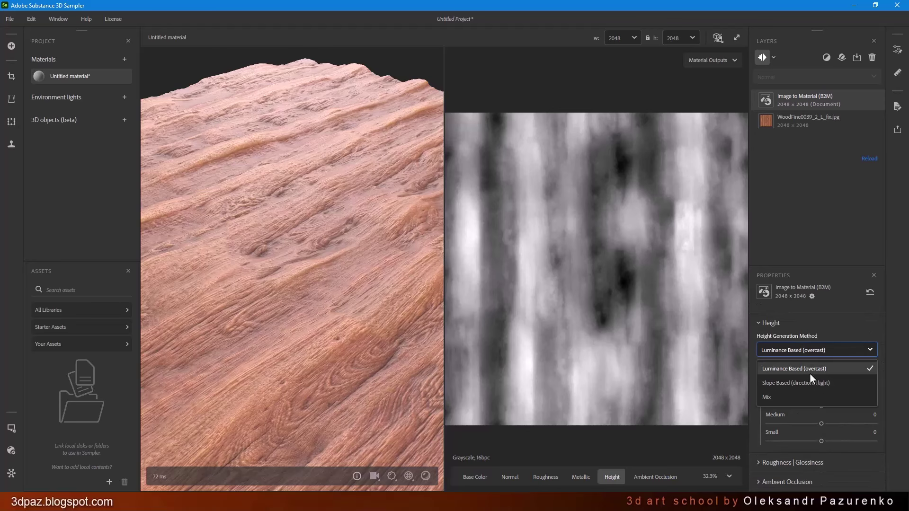
pyautogui.click(809, 382)
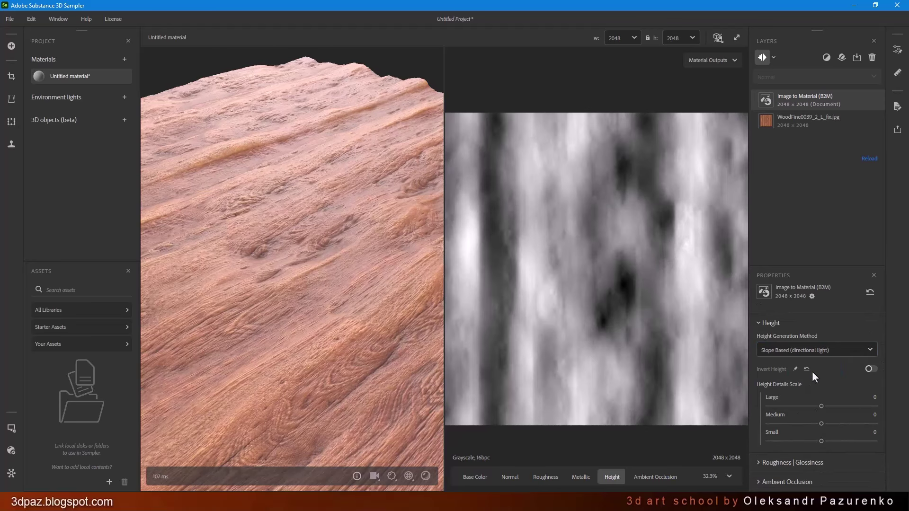
pyautogui.click(808, 352)
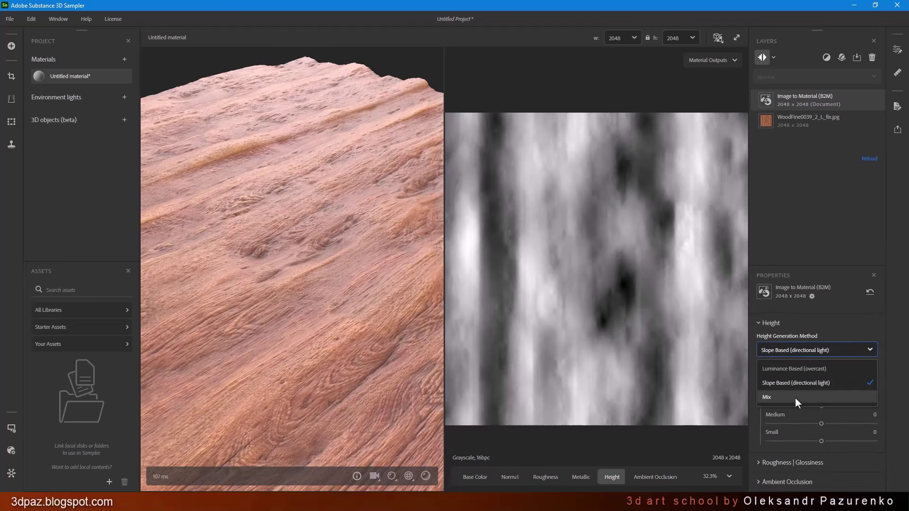
pyautogui.click(802, 397)
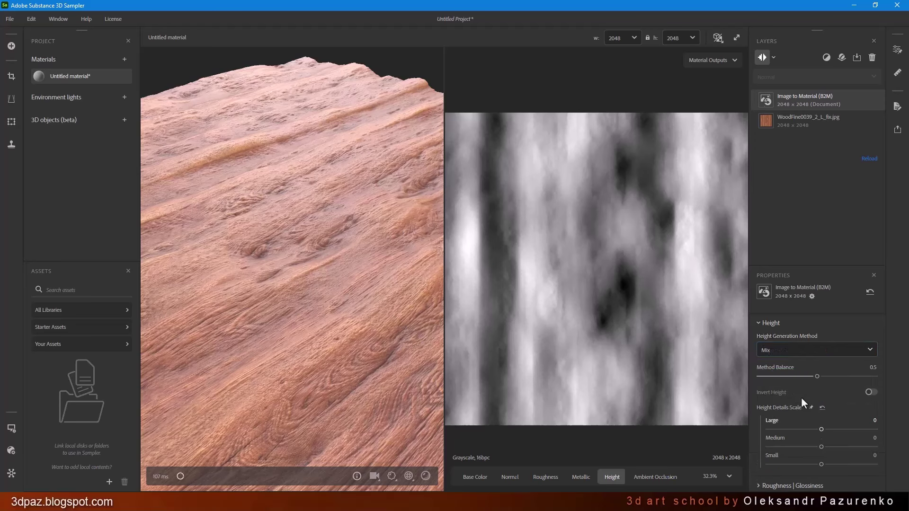
pyautogui.click(820, 351)
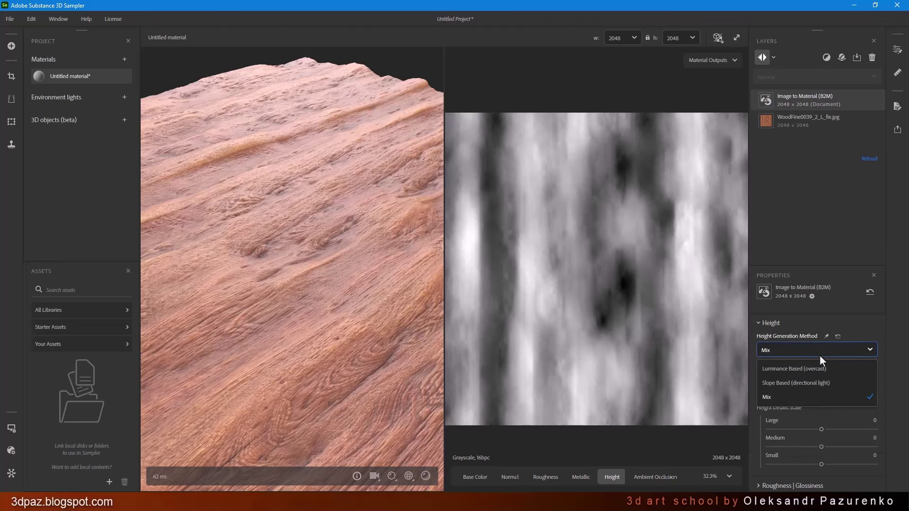
pyautogui.click(811, 372)
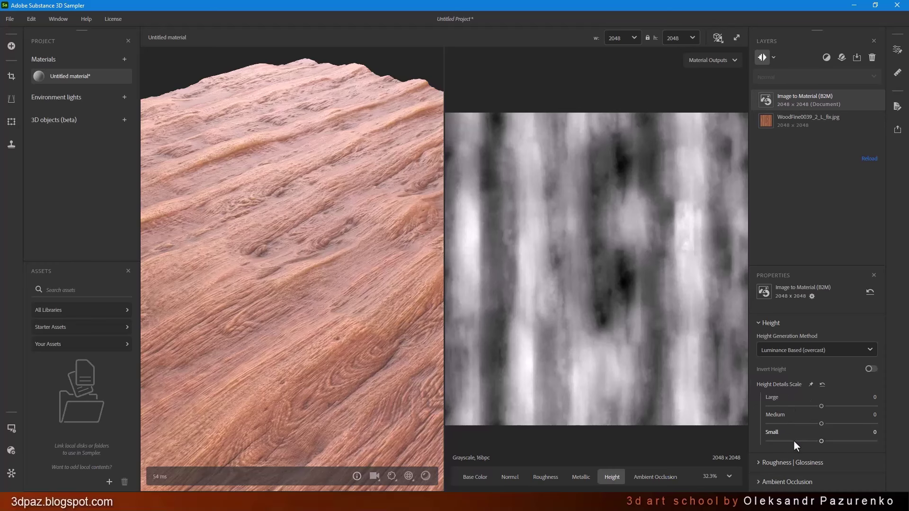
# - Set the Height Details Scale to Large -0.85, Medium -0.66 and Small -0.67, and the 3D view's displacement Height Scale to 0.01
pyautogui.moveTo(782, 407); pyautogui.dragTo(786, 444)
pyautogui.moveTo(388, 312); pyautogui.dragTo(416, 284)
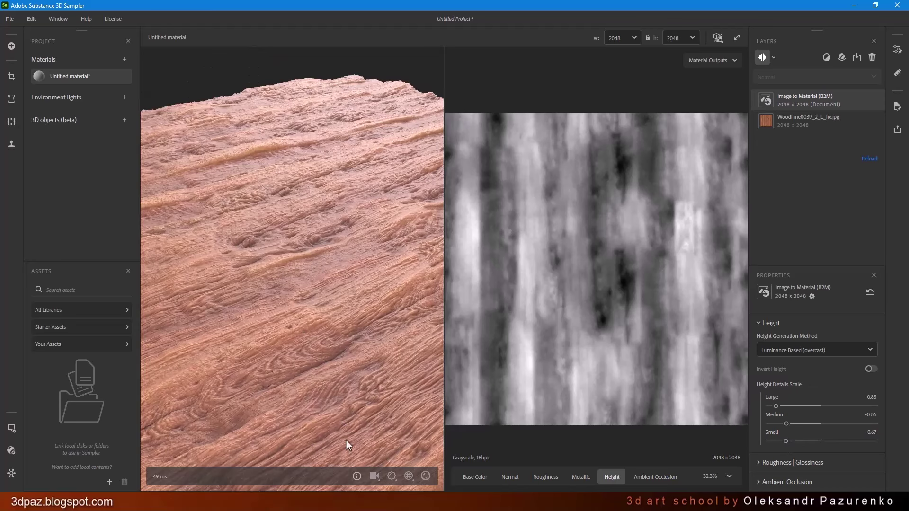
pyautogui.click(391, 476)
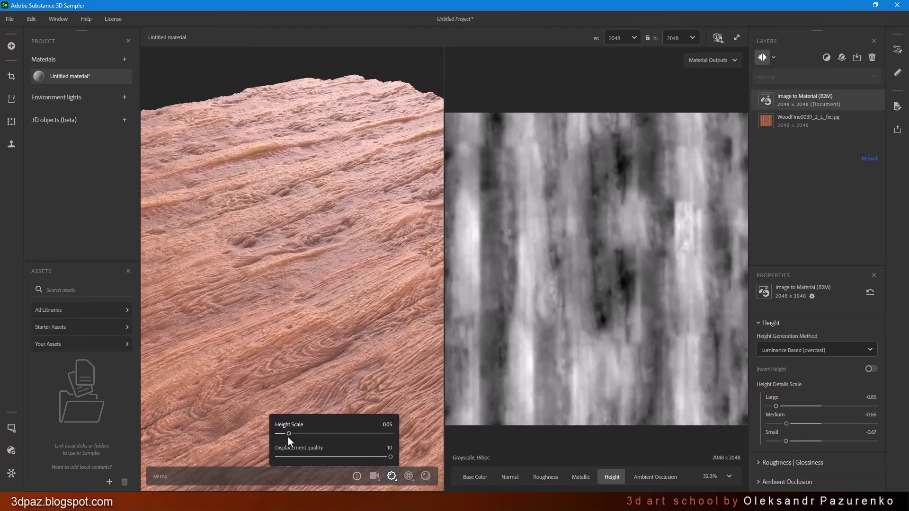
pyautogui.moveTo(288, 437); pyautogui.dragTo(281, 438)
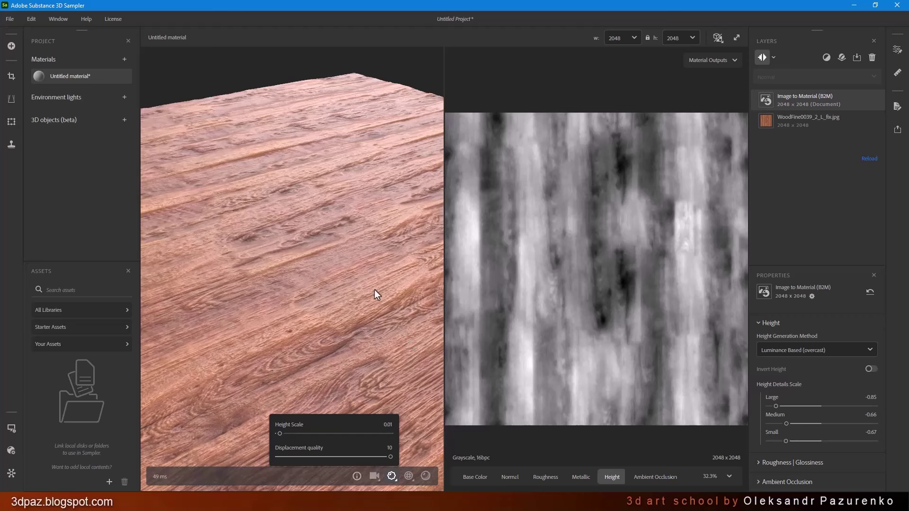
# - Set the Medium height detail to -0.67 and Small to -0.76, and the Roughness Base Value to 0.48 with Variations at 0.43
pyautogui.moveTo(372, 318)
pyautogui.mouseDown()
pyautogui.moveTo(362, 345)
pyautogui.moveTo(323, 337)
pyautogui.moveTo(405, 309)
pyautogui.moveTo(379, 312)
pyautogui.mouseUp()
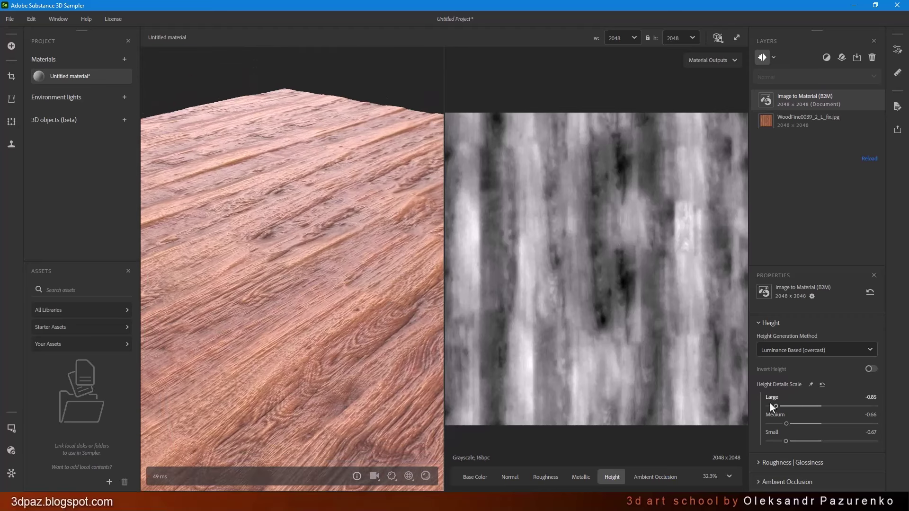
pyautogui.moveTo(785, 425); pyautogui.dragTo(783, 442)
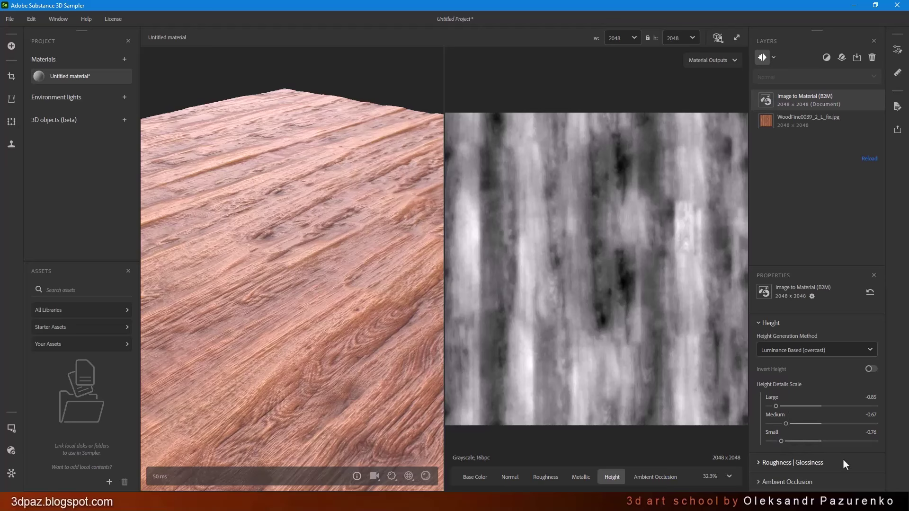
pyautogui.click(796, 463)
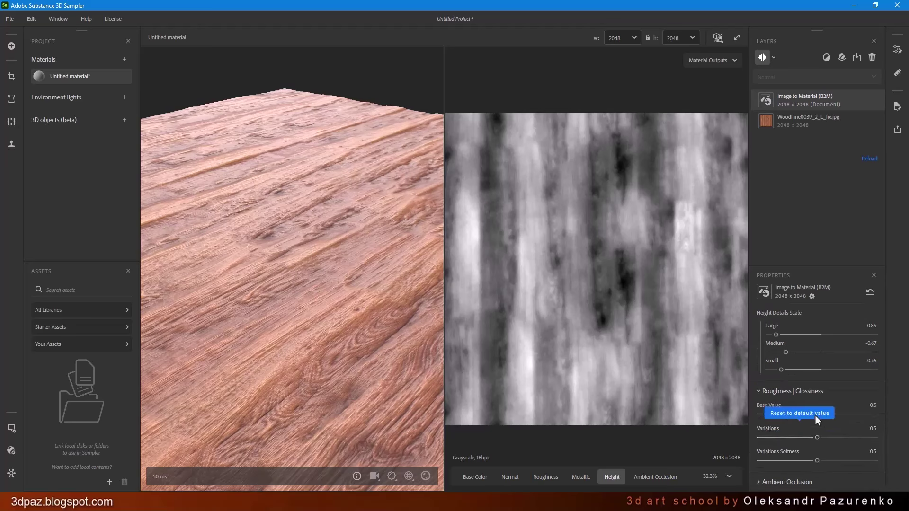
pyautogui.moveTo(789, 415); pyautogui.dragTo(774, 444)
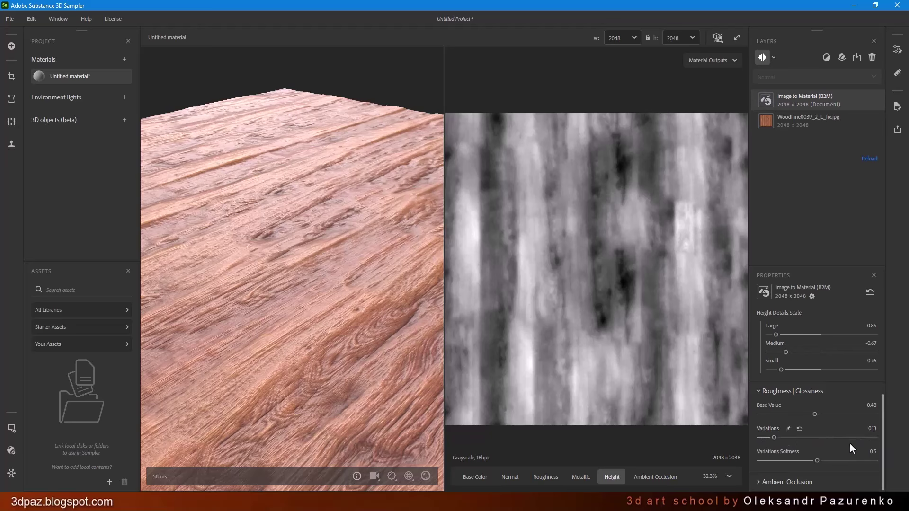
pyautogui.moveTo(774, 437); pyautogui.dragTo(809, 437)
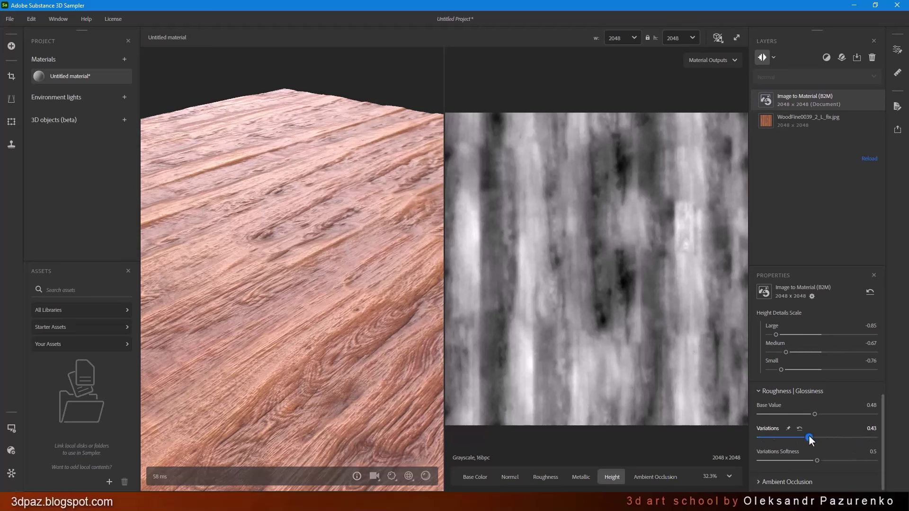
# - Show the Ambient Occlusion map, set the Ambient Occlusion Radius to 0.2, and check the wood surface in 3D
pyautogui.click(791, 482)
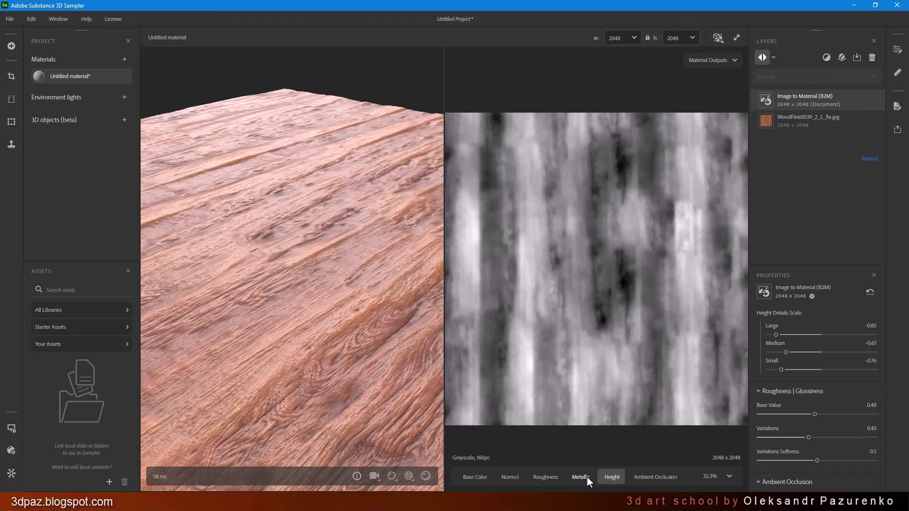
pyautogui.scroll(-2, 818, 473)
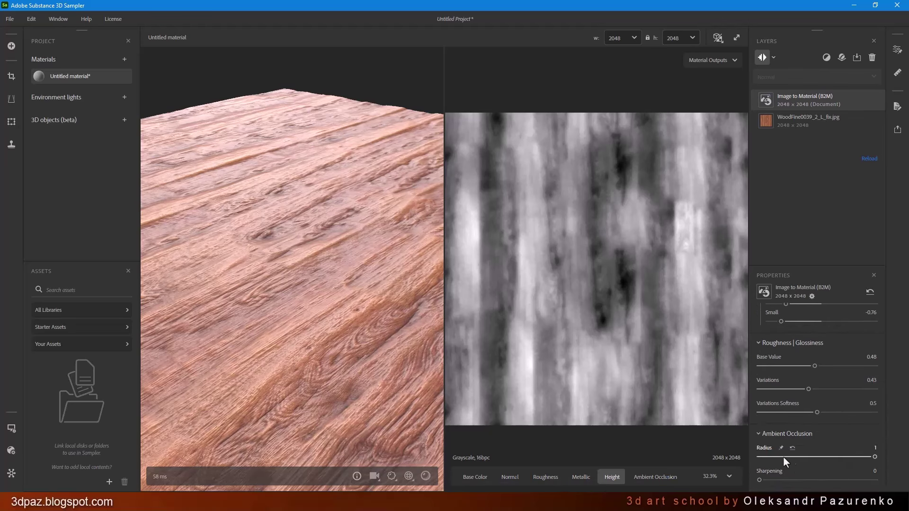
pyautogui.click(645, 477)
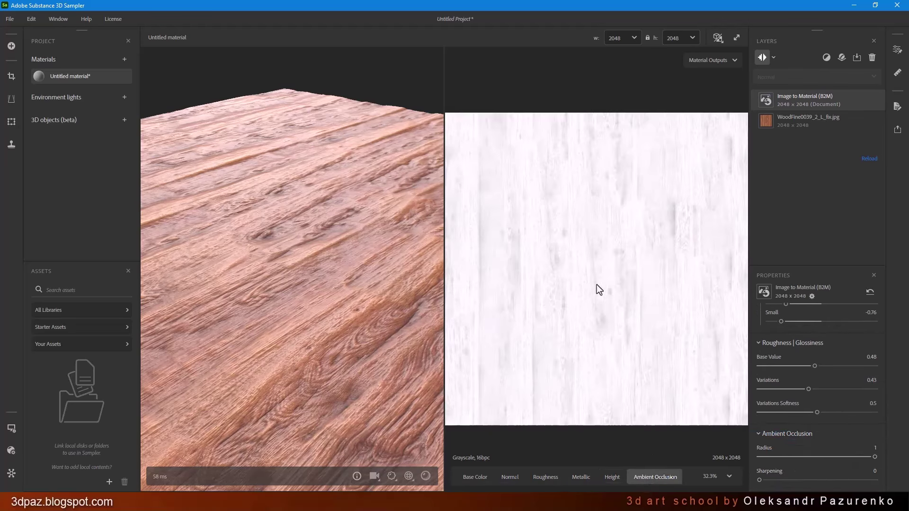
pyautogui.moveTo(812, 458); pyautogui.dragTo(782, 459)
pyautogui.moveTo(368, 260); pyautogui.dragTo(482, 255)
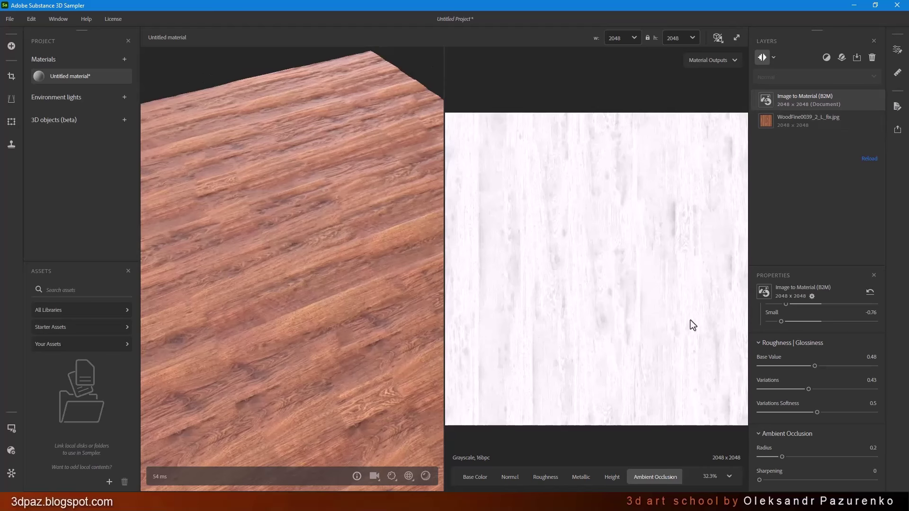
pyautogui.moveTo(333, 274); pyautogui.dragTo(362, 206)
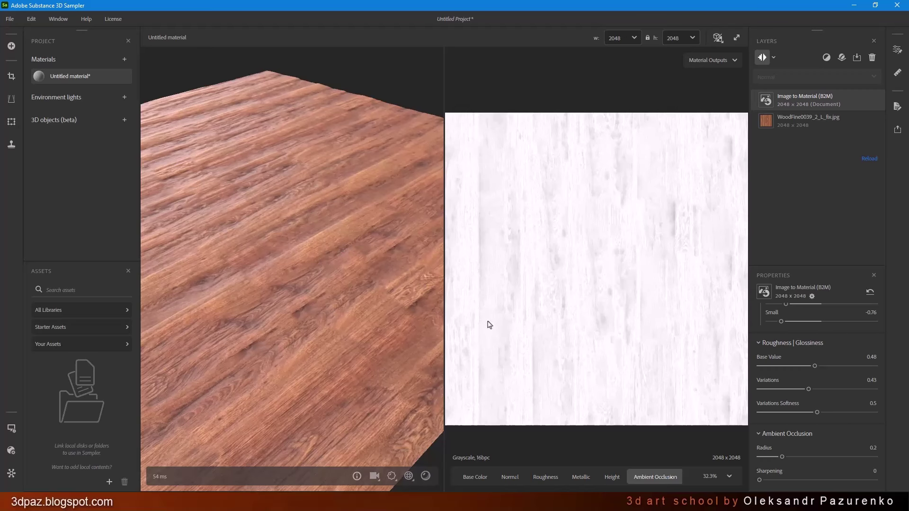
# - Start a new project without saving the current wood material project
pyautogui.click(10, 19)
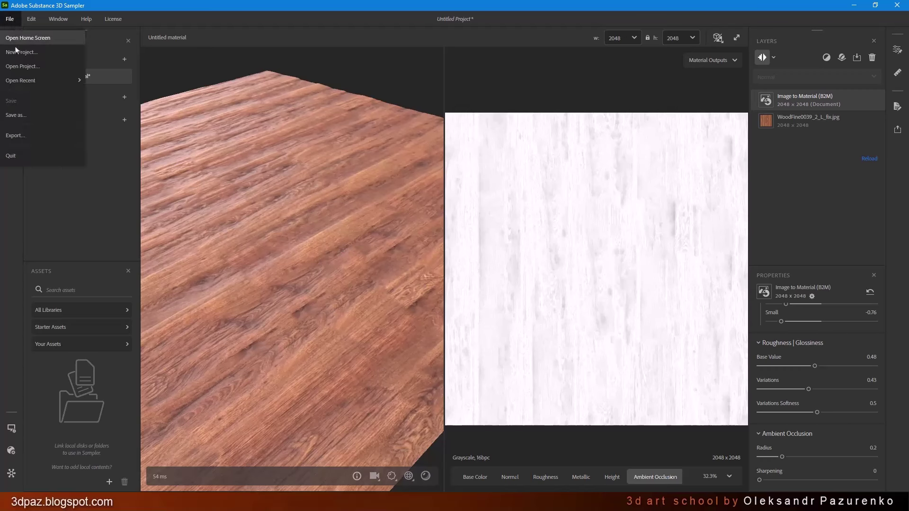
pyautogui.click(19, 52)
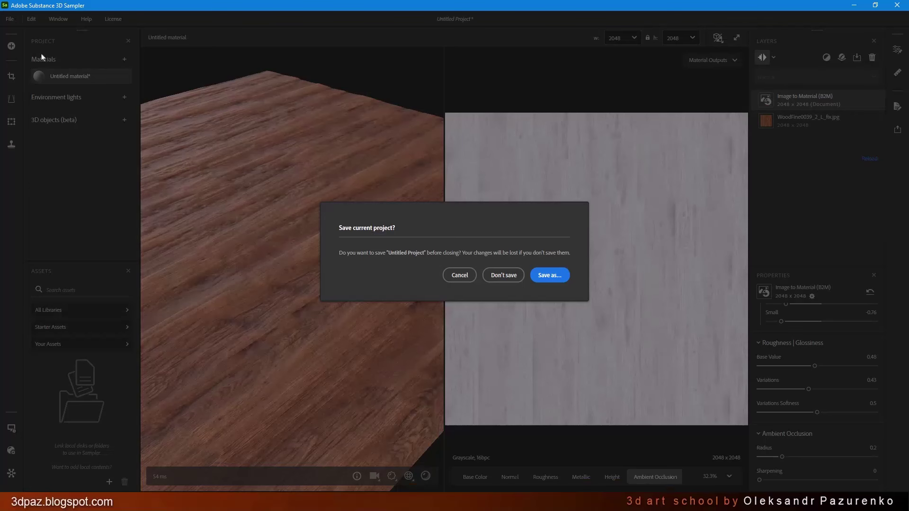
pyautogui.click(505, 279)
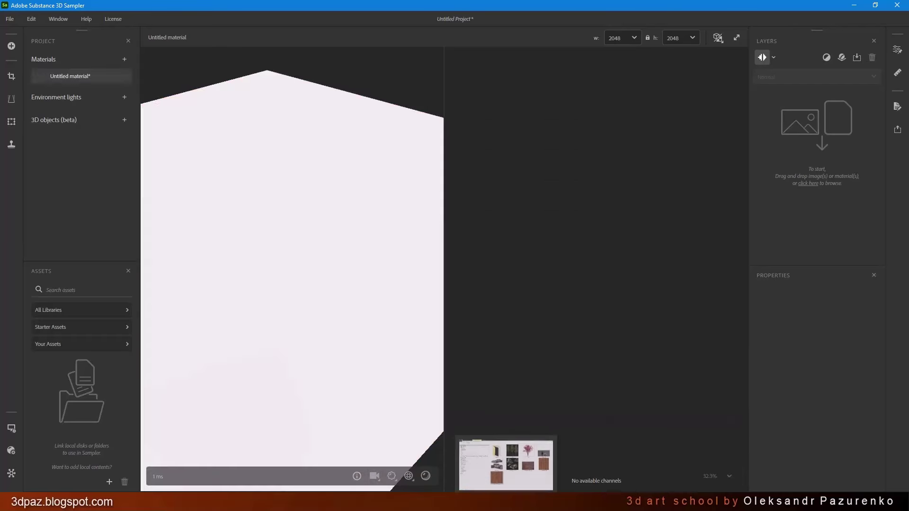
# - Preview BrickSmallBrown0030_1_L.jpg in the image folder and import it with the Image to material (B2M) template and a base material
pyautogui.click(511, 461)
pyautogui.doubleClick(663, 283)
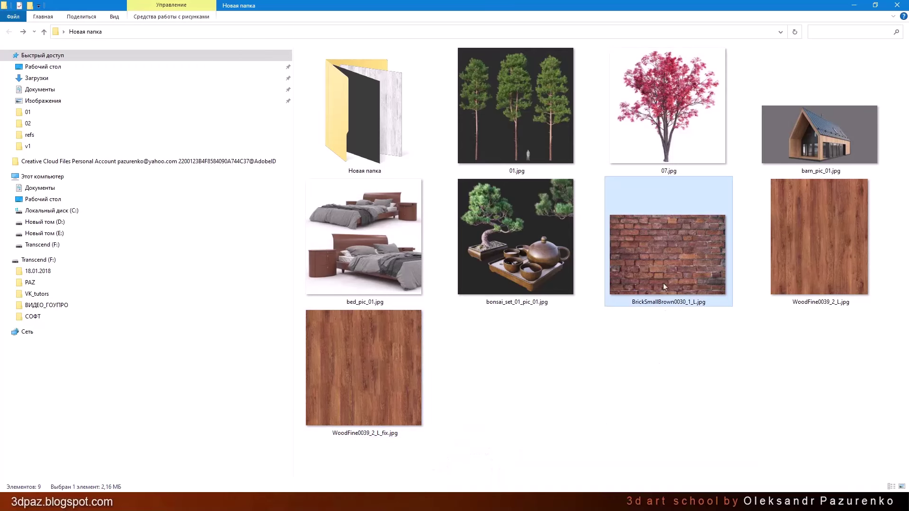
pyautogui.click(633, 10)
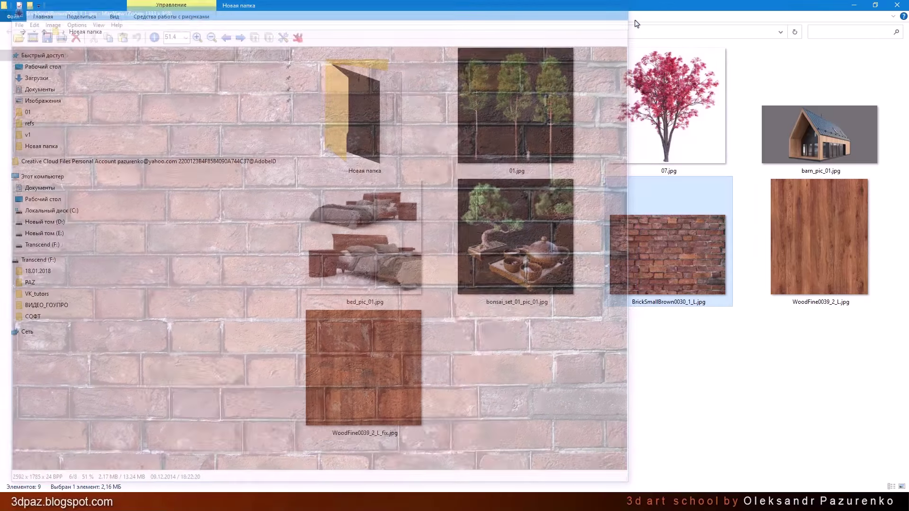
pyautogui.moveTo(678, 268); pyautogui.dragTo(293, 253)
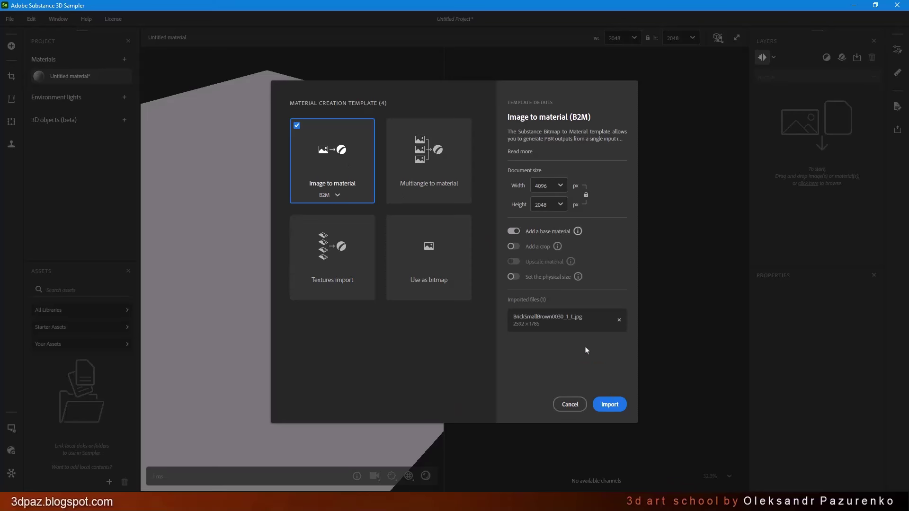
pyautogui.click(610, 405)
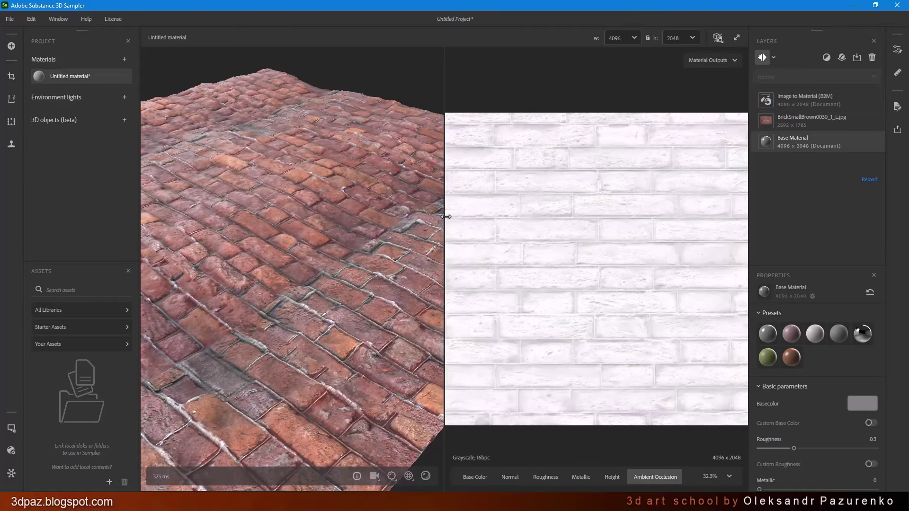
# - Examine the brick relief in an enlarged 3D view, its Height map, and the Base Material layer's parameters
pyautogui.moveTo(444, 220); pyautogui.dragTo(522, 223)
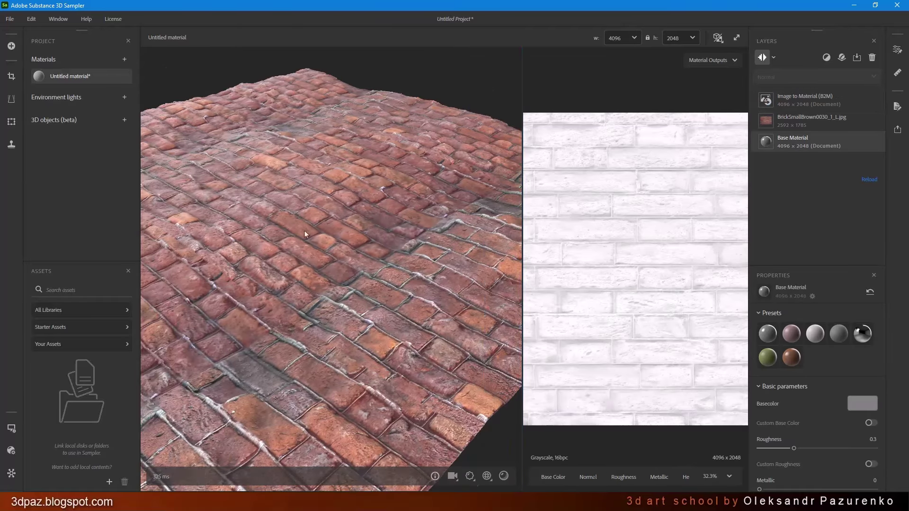
pyautogui.moveTo(305, 231); pyautogui.dragTo(266, 224)
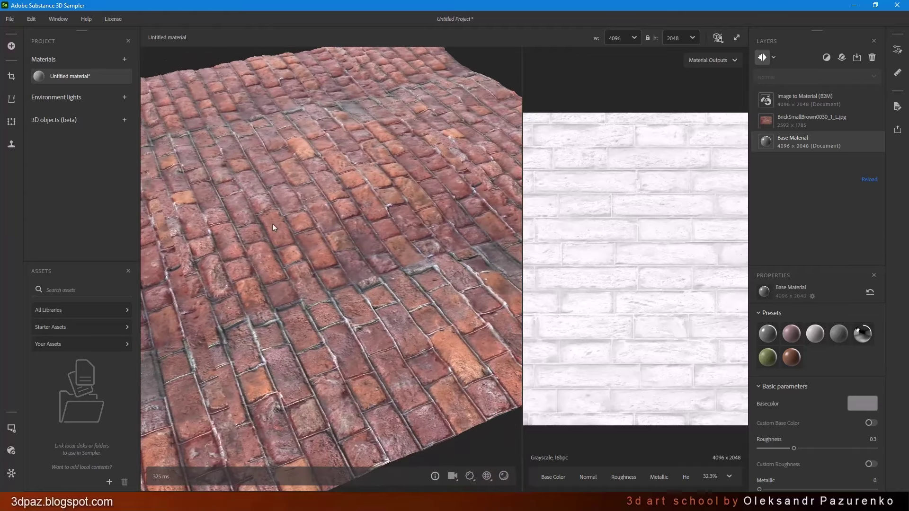
pyautogui.scroll(3, 368, 294)
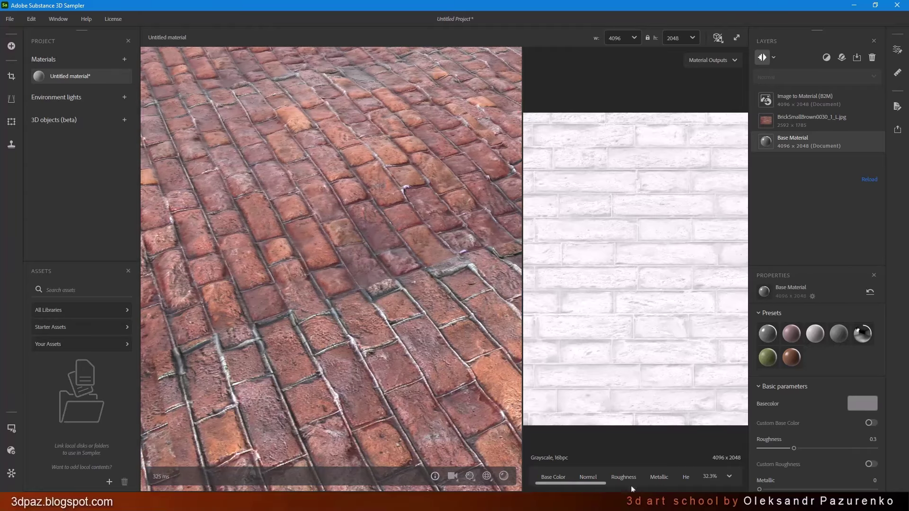
pyautogui.moveTo(586, 485); pyautogui.dragTo(616, 484)
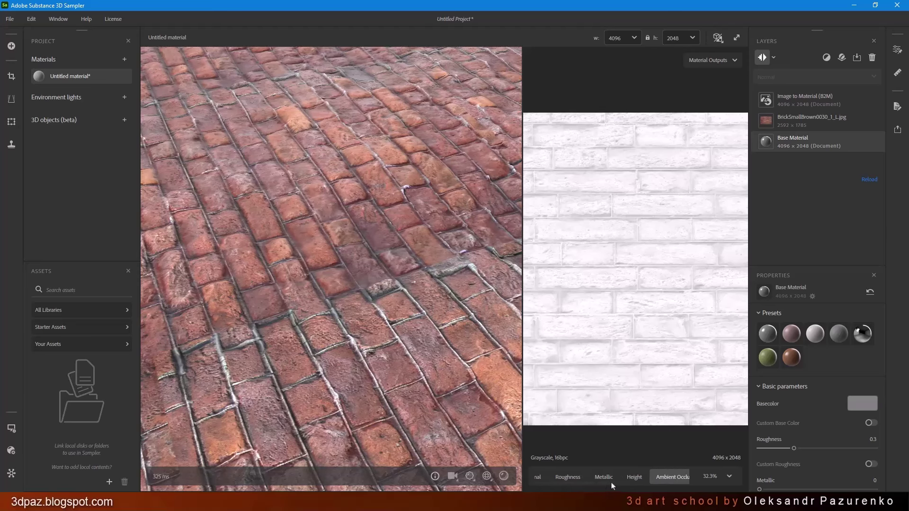
pyautogui.click(623, 477)
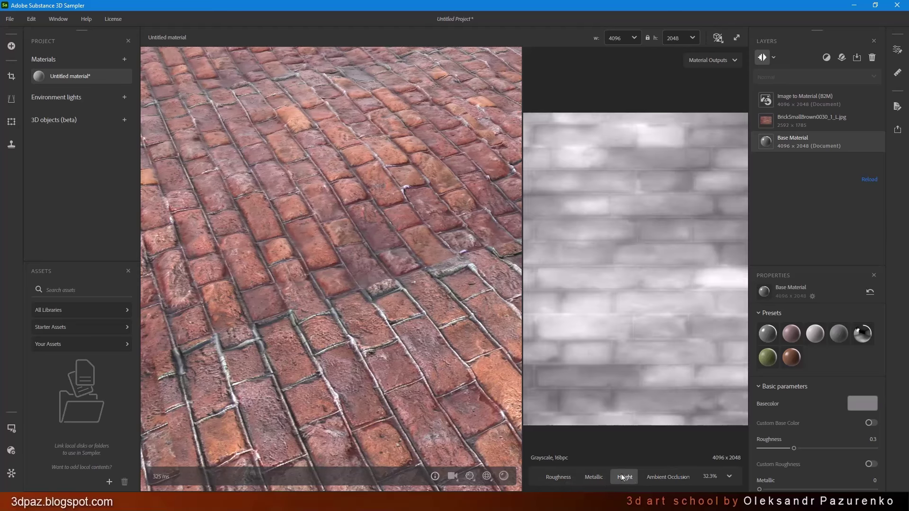
pyautogui.moveTo(455, 268); pyautogui.dragTo(306, 229)
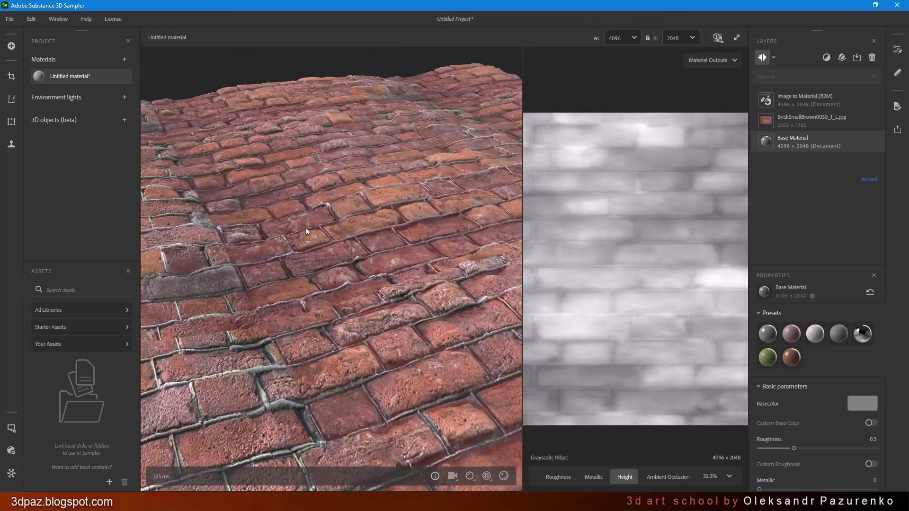
pyautogui.scroll(-6, 817, 448)
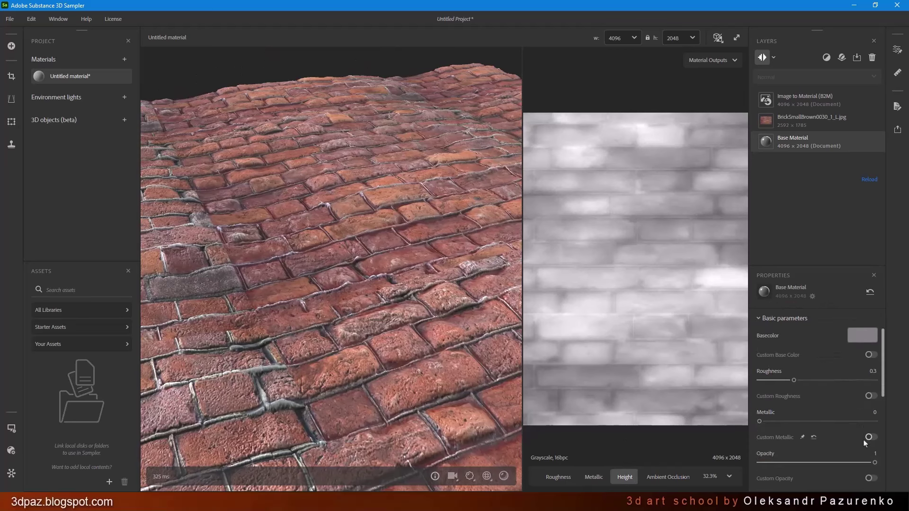
pyautogui.scroll(-3, 855, 422)
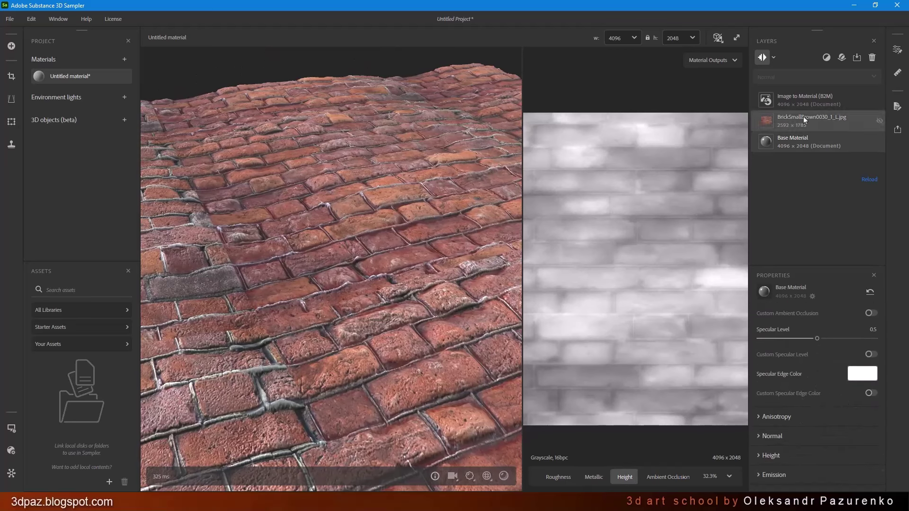
# - Enable Invert Height on the brick's Image to Material layer and inspect the resulting relief up close
pyautogui.click(833, 100)
pyautogui.click(771, 447)
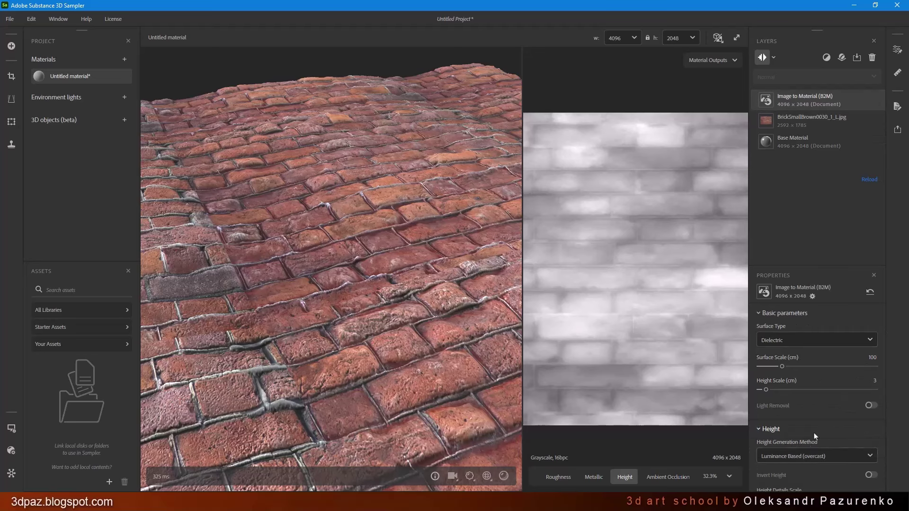
pyautogui.scroll(-1, 829, 445)
pyautogui.scroll(-1, 828, 445)
pyautogui.click(871, 441)
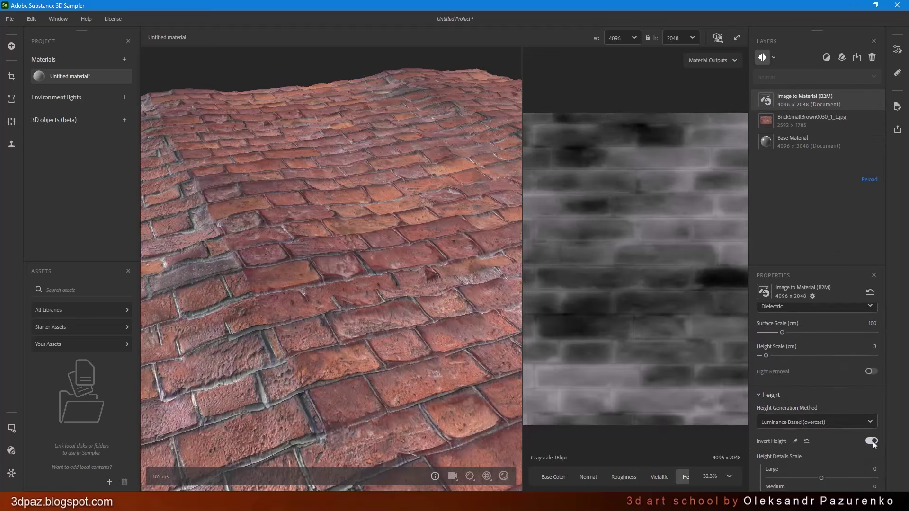
pyautogui.moveTo(394, 238); pyautogui.dragTo(337, 265)
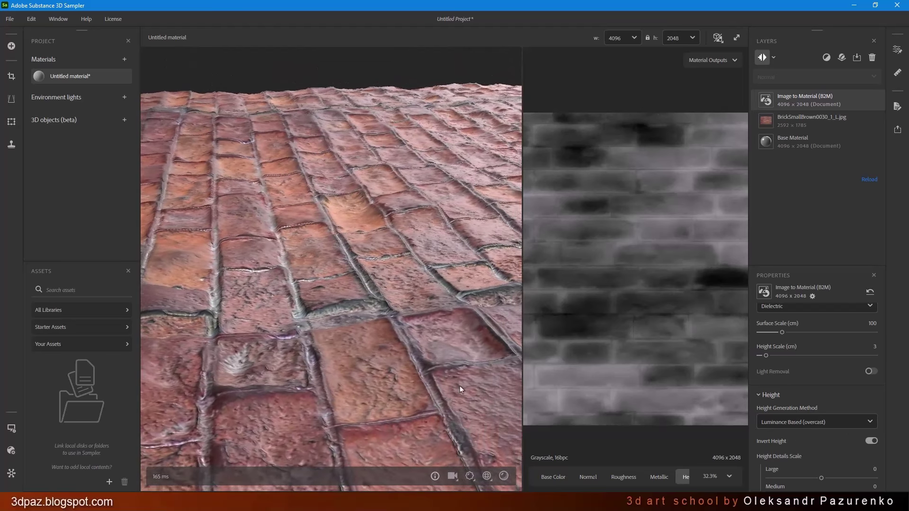
pyautogui.moveTo(450, 295); pyautogui.dragTo(405, 245)
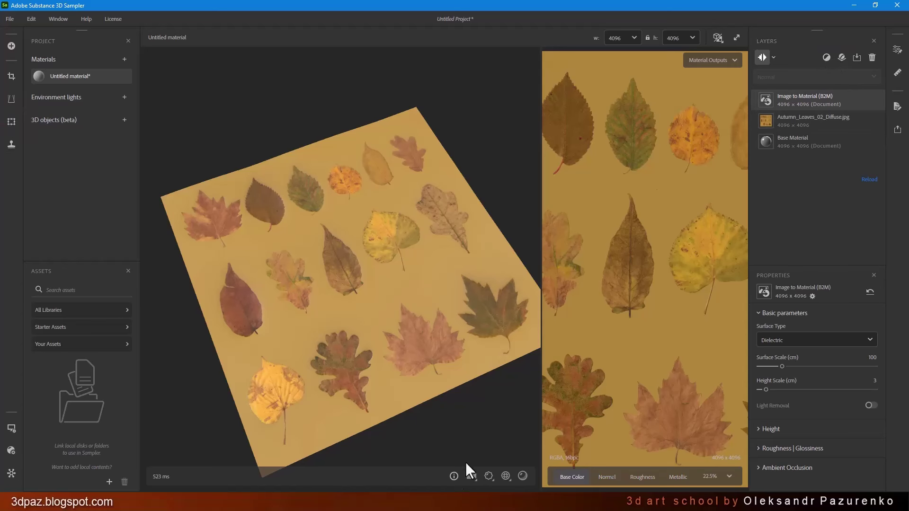
# - Enlarge the 2D view of the autumn leaves and add a Crop layer between Autumn_Leaves_02_Diffuse.jpg and the Image to Material layer
pyautogui.moveTo(443, 437); pyautogui.dragTo(442, 367)
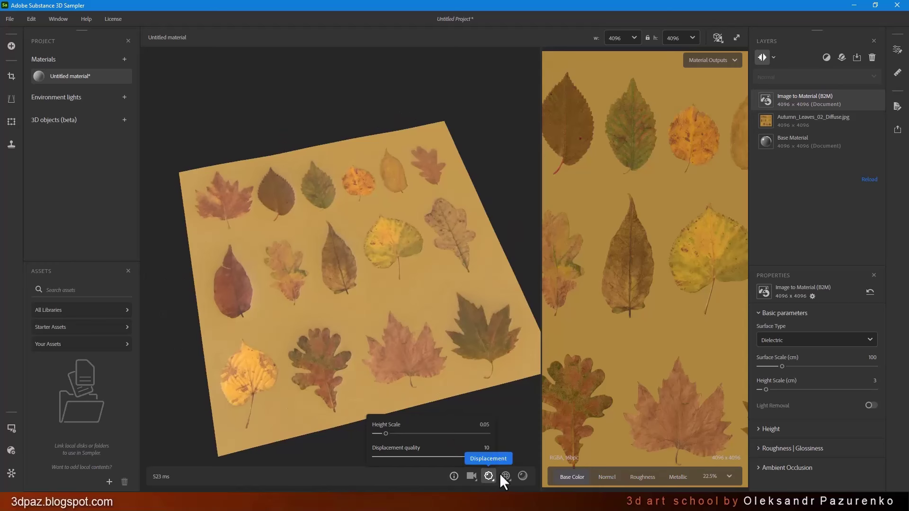
pyautogui.moveTo(504, 475)
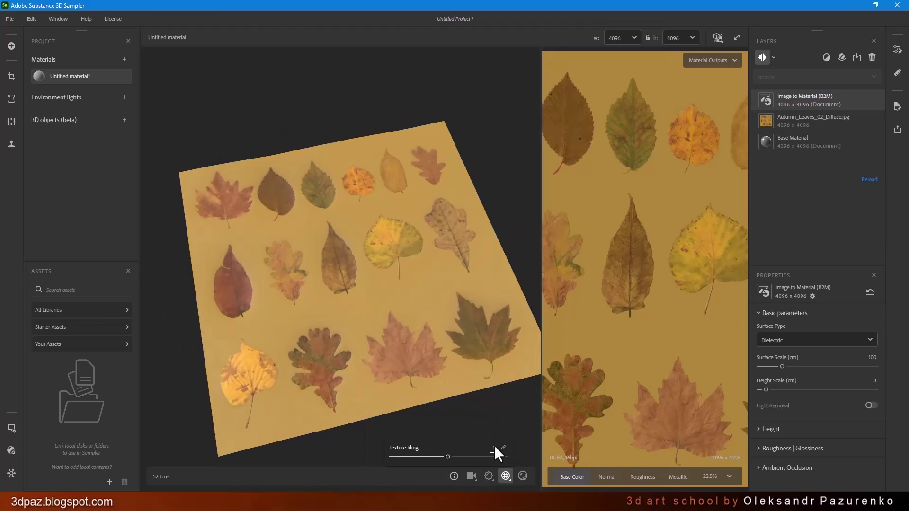
pyautogui.moveTo(473, 407); pyautogui.dragTo(318, 209)
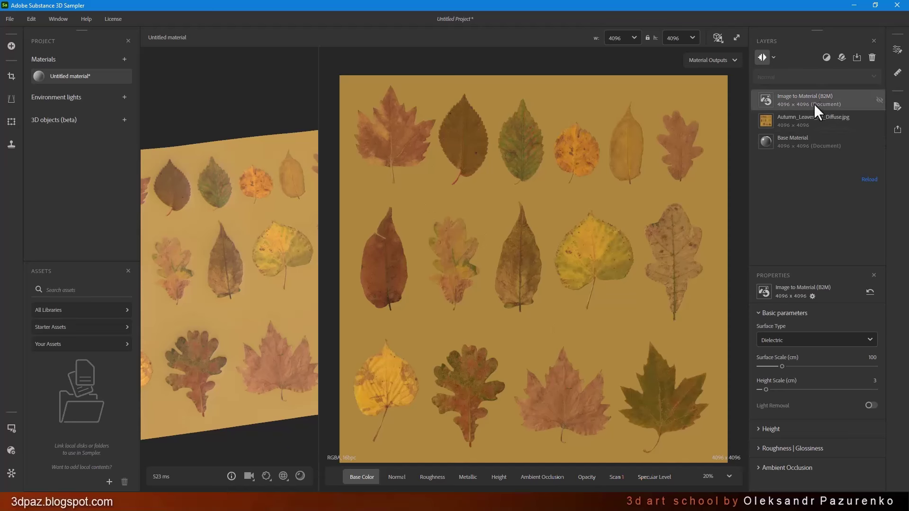
pyautogui.click(800, 121)
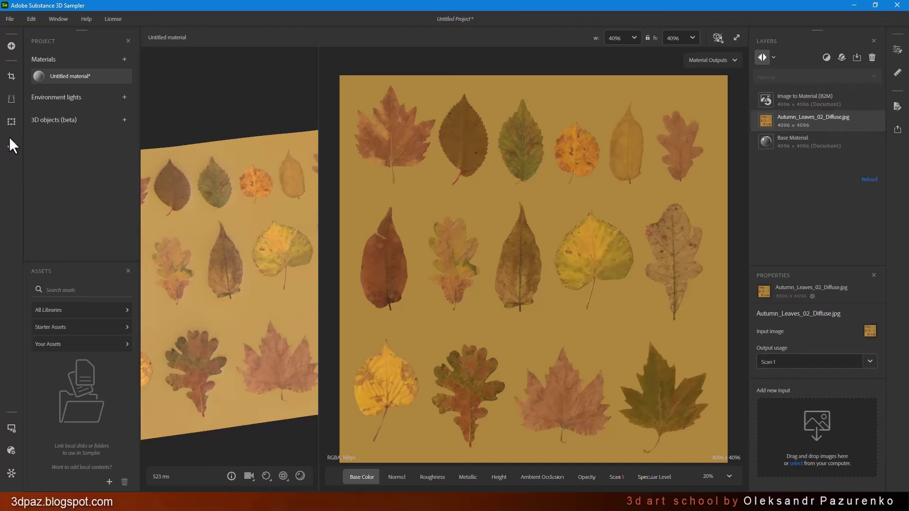
pyautogui.click(11, 76)
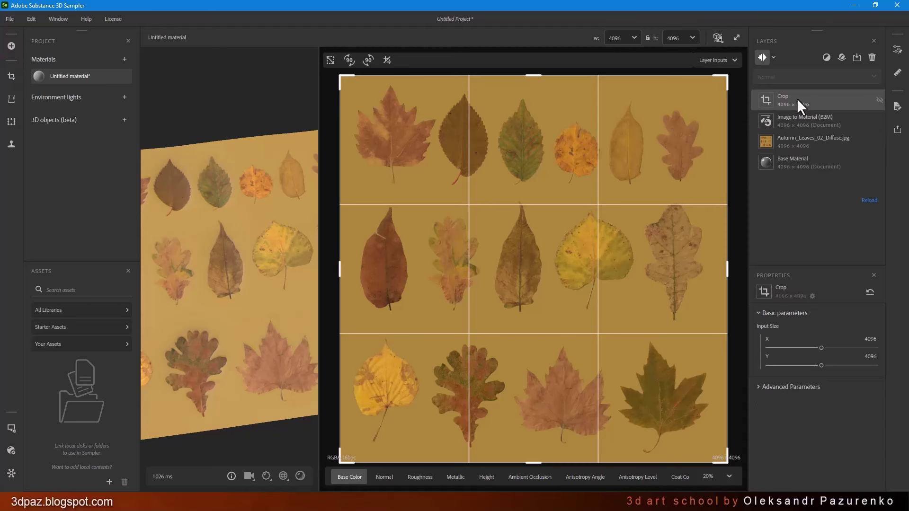
pyautogui.moveTo(797, 98); pyautogui.dragTo(808, 135)
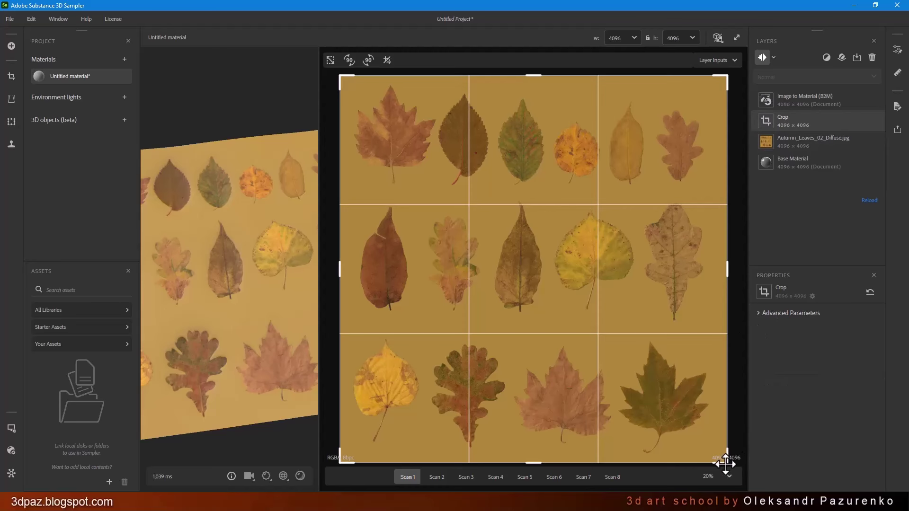
# - Crop the autumn leaves image to the first two leaves of the upper row and balance the 3D and 2D view sizes
pyautogui.moveTo(725, 463); pyautogui.dragTo(495, 209)
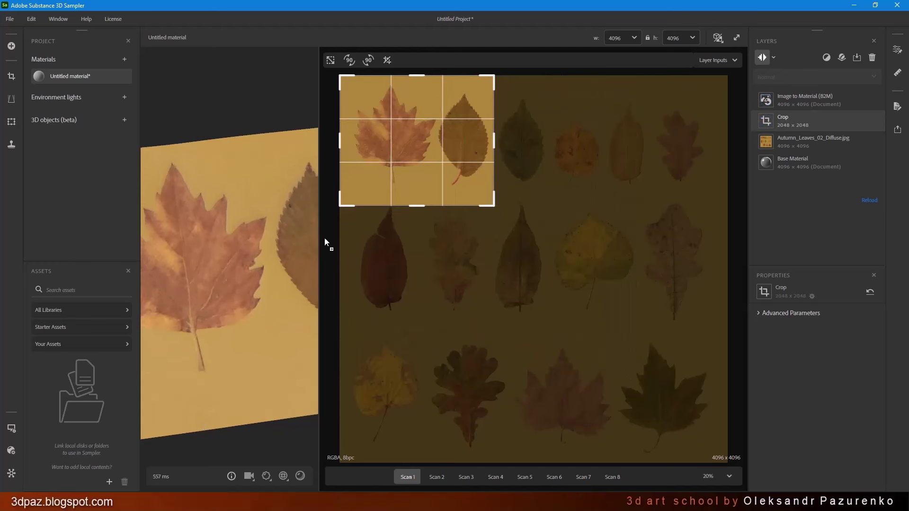
pyautogui.moveTo(317, 236); pyautogui.dragTo(505, 229)
pyautogui.scroll(-3, 278, 223)
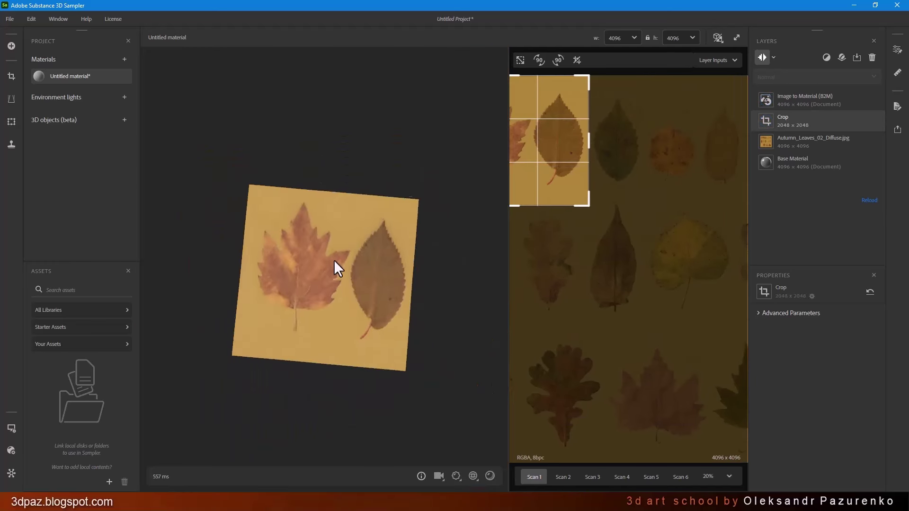
pyautogui.scroll(2, 340, 258)
pyautogui.scroll(1, 560, 158)
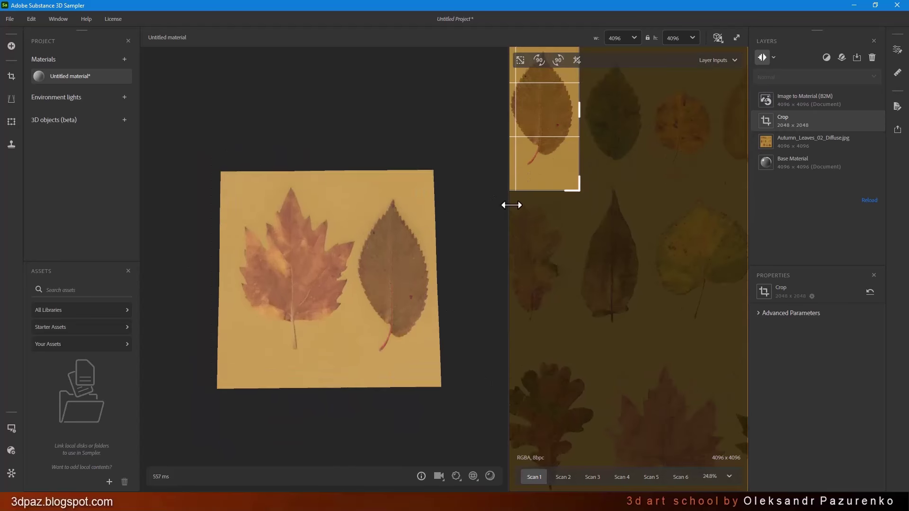
pyautogui.moveTo(508, 204); pyautogui.dragTo(430, 205)
pyautogui.scroll(-1, 560, 229)
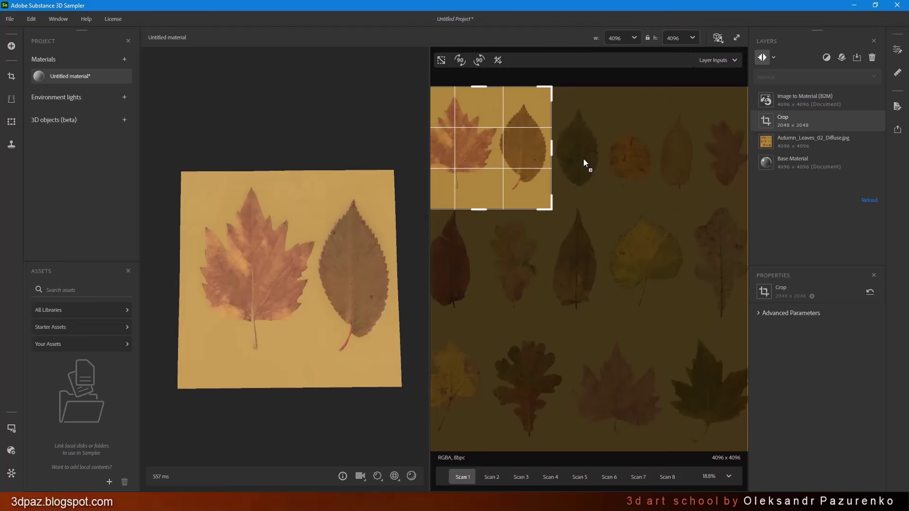
pyautogui.scroll(-1, 584, 159)
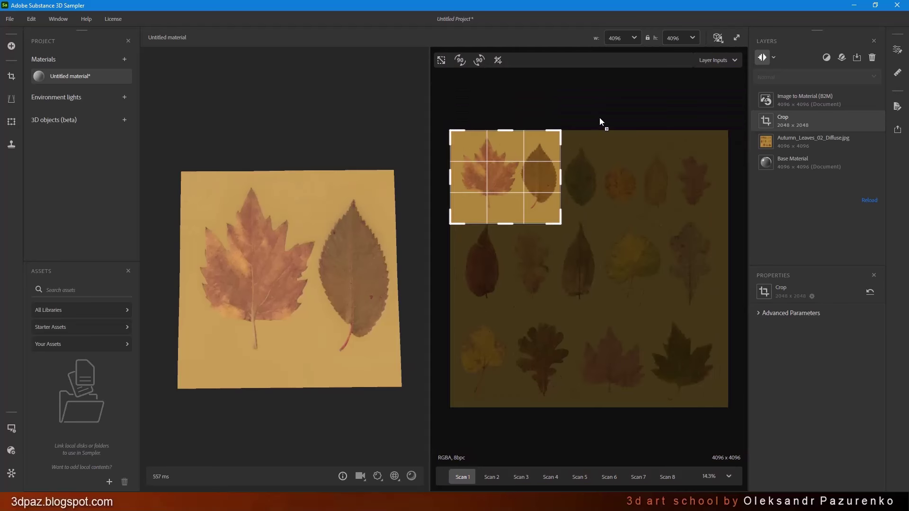
# - Inspect the cropped leaves in the Image to Material (B2M) layer's output, showing the Base Color channel
pyautogui.click(799, 100)
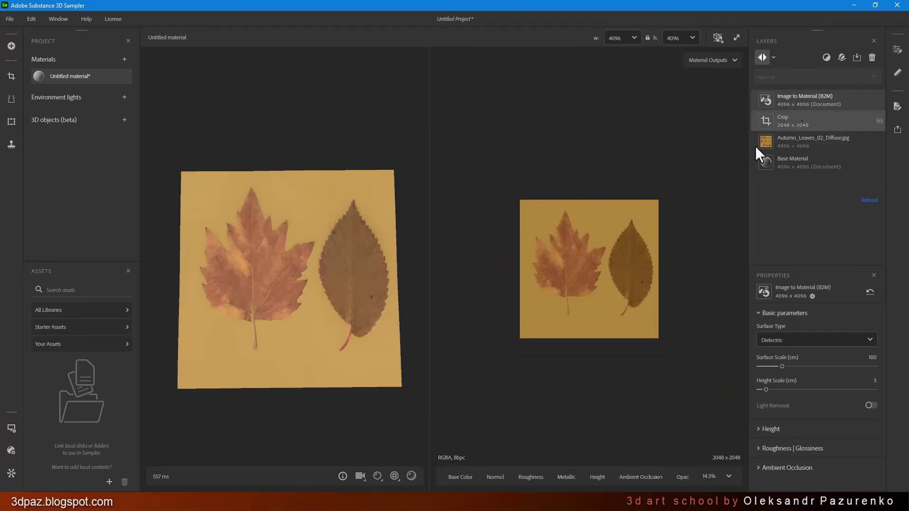
pyautogui.scroll(4, 595, 277)
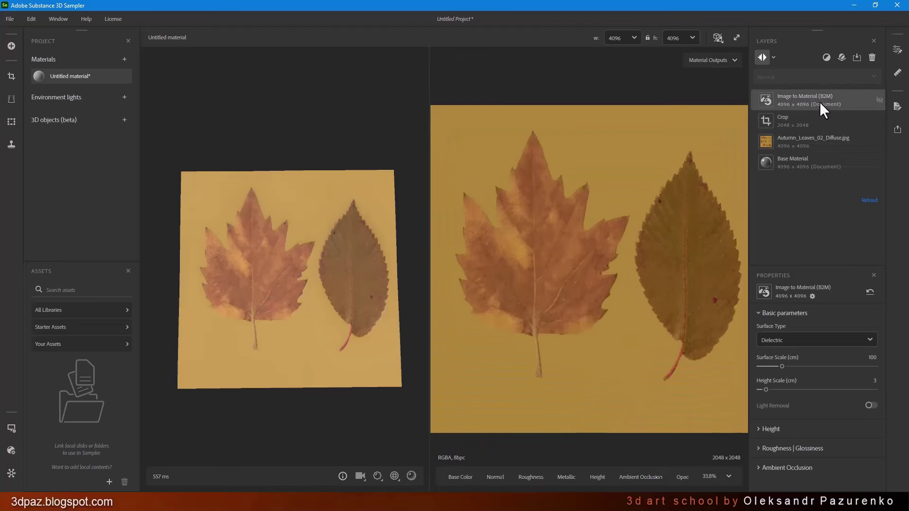
pyautogui.scroll(-1, 533, 198)
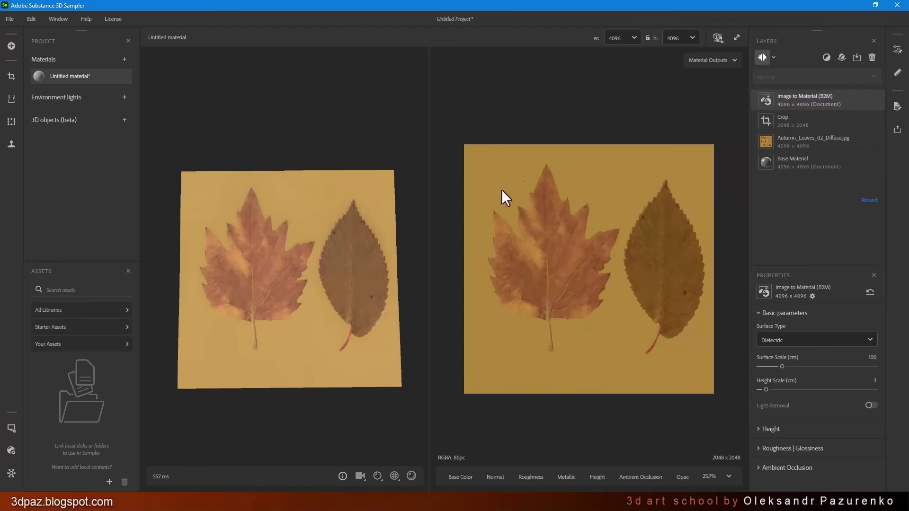
pyautogui.click(458, 476)
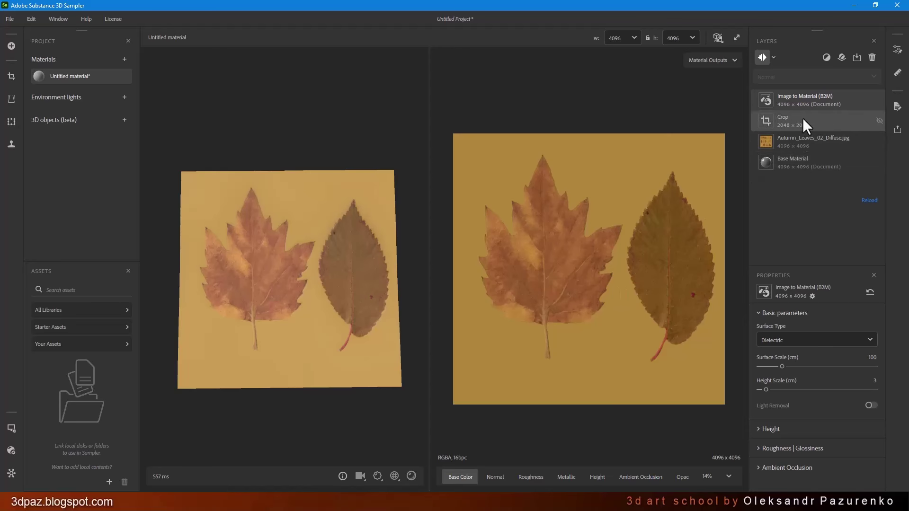
# - Select the Crop layer and open the list of filters for adding a new layer
pyautogui.click(821, 116)
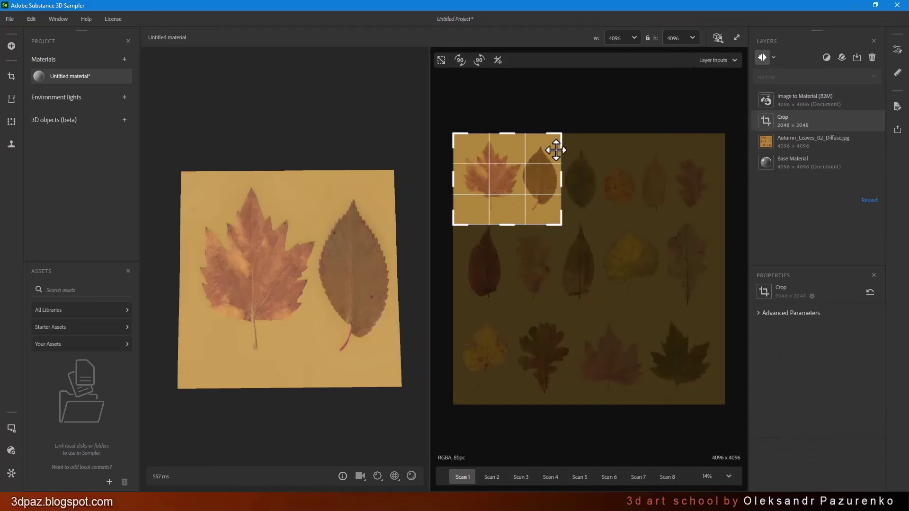
pyautogui.click(827, 57)
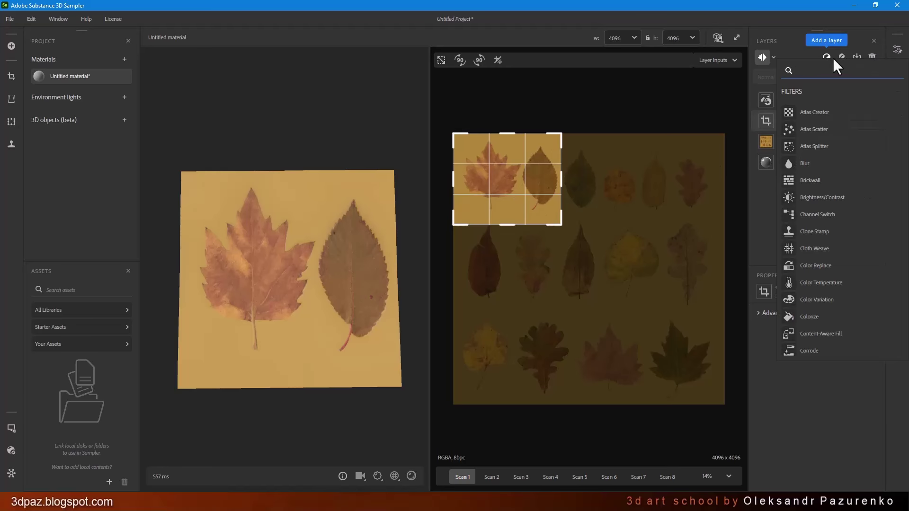
# - Search the layer filters for "up" to find the Upscale filter
pyautogui.write('up')
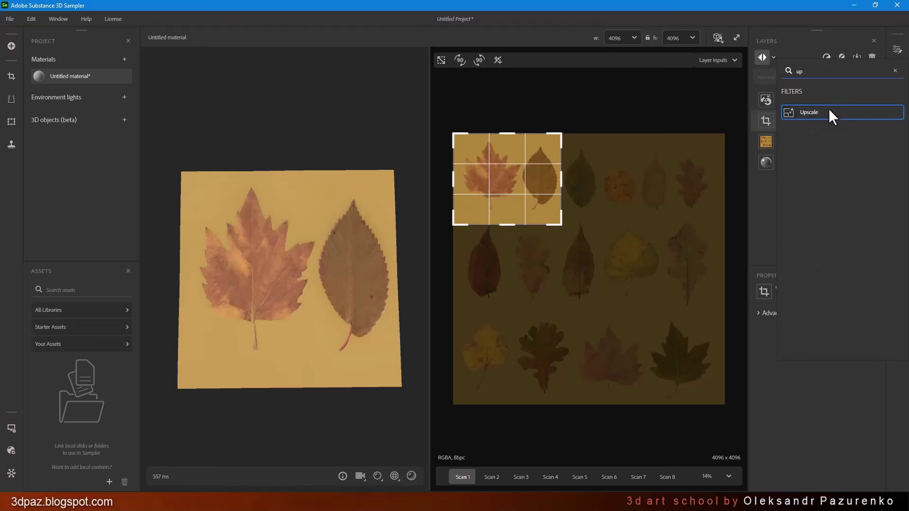
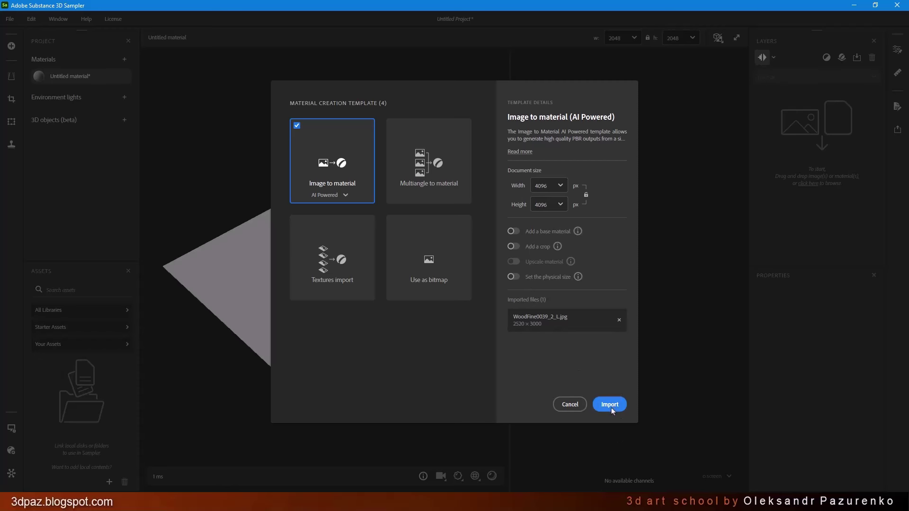
# - Import WoodFine0039_2_L.jpg with the Image to material (AI Powered) template at 4096 × 4096 px
pyautogui.click(610, 405)
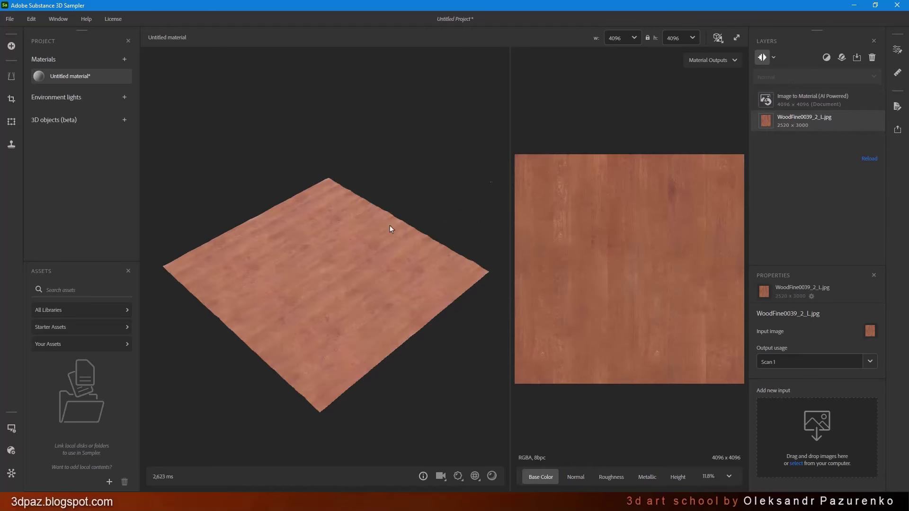
pyautogui.moveTo(391, 226); pyautogui.dragTo(333, 325)
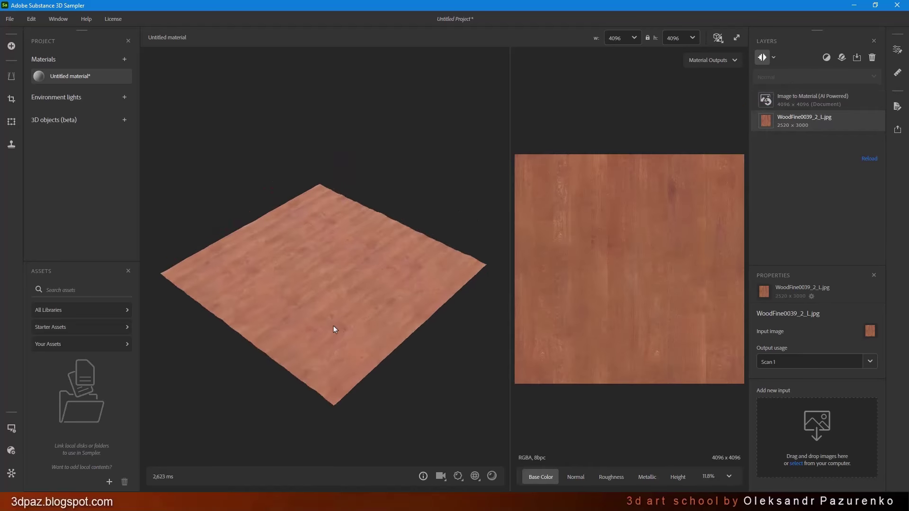
# - Set the Image to Material layer's category to Wood (Indoor lighting) and compare the Scan 1 image with the base color
pyautogui.click(790, 100)
pyautogui.moveTo(374, 287); pyautogui.dragTo(386, 261)
pyautogui.scroll(3, 386, 261)
pyautogui.moveTo(315, 302); pyautogui.dragTo(391, 278)
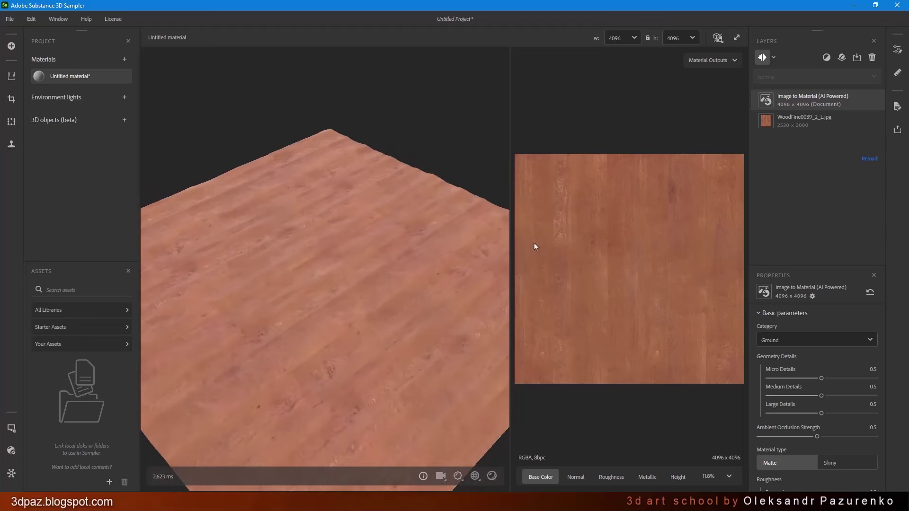
pyautogui.moveTo(510, 244); pyautogui.dragTo(356, 242)
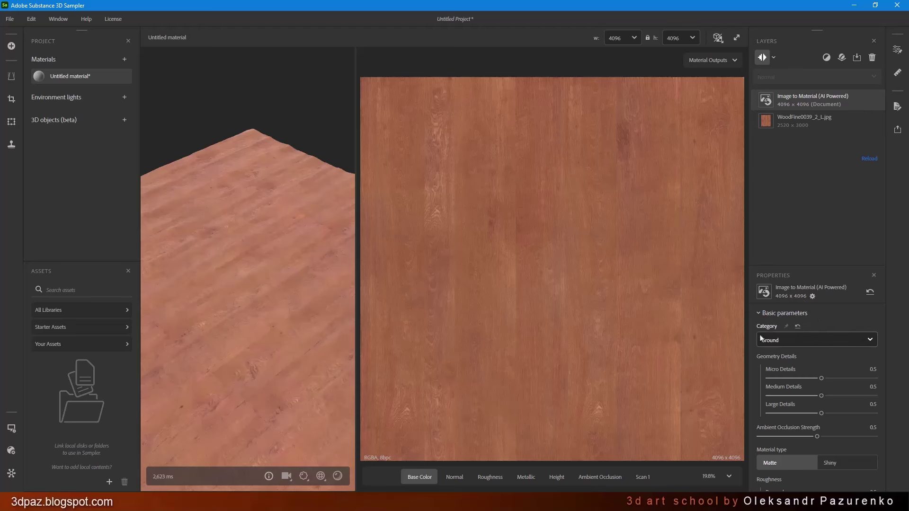
pyautogui.click(824, 345)
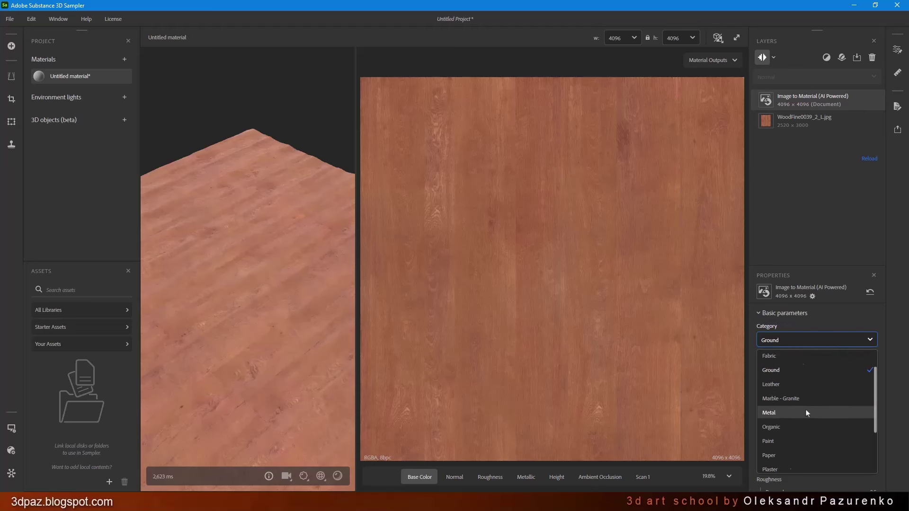
pyautogui.scroll(-3, 806, 410)
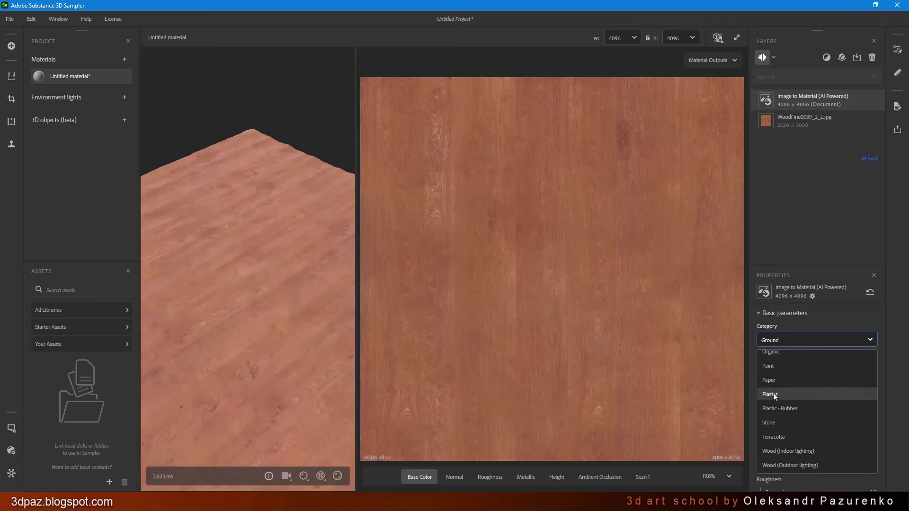
pyautogui.click(809, 452)
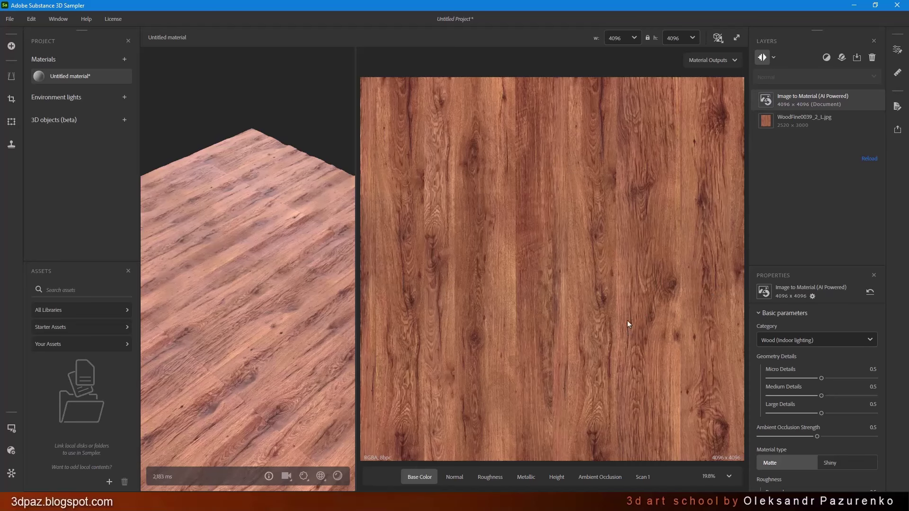
pyautogui.click(644, 478)
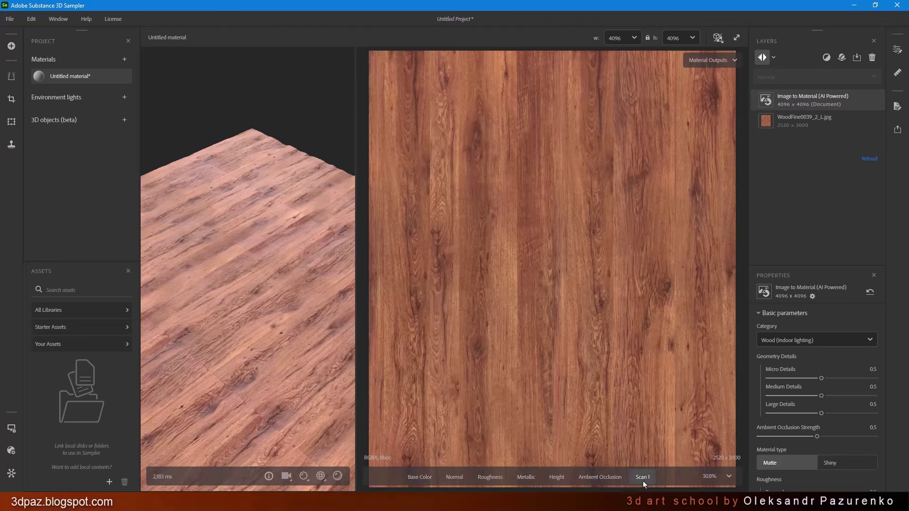
pyautogui.click(418, 477)
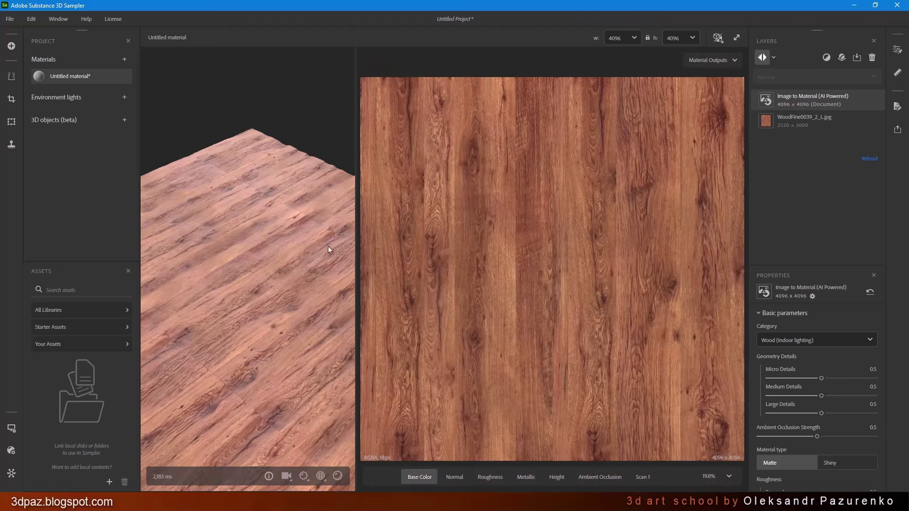
# - Set the Image to Material geometry details to 0.07 Micro, 0.1 Medium and 0.16 Large
pyautogui.moveTo(355, 246); pyautogui.dragTo(484, 246)
pyautogui.moveTo(426, 265); pyautogui.dragTo(297, 219)
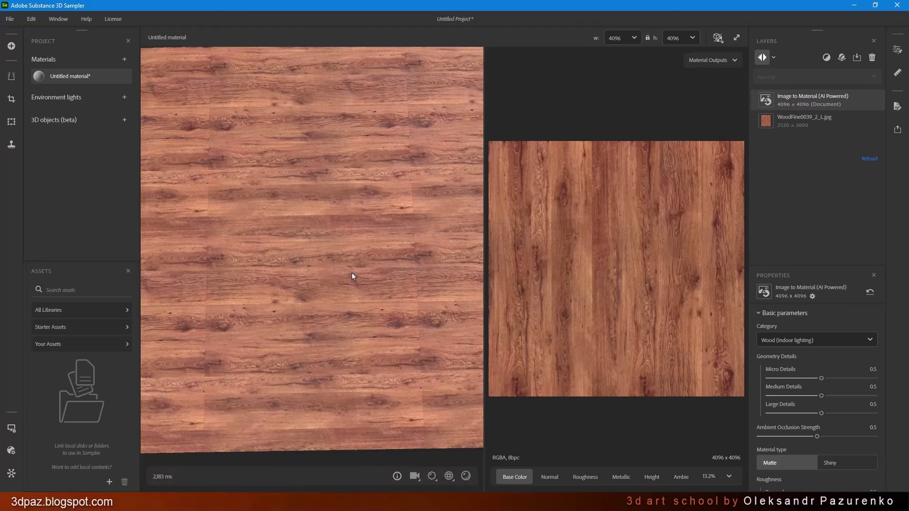
pyautogui.moveTo(352, 273); pyautogui.dragTo(296, 215)
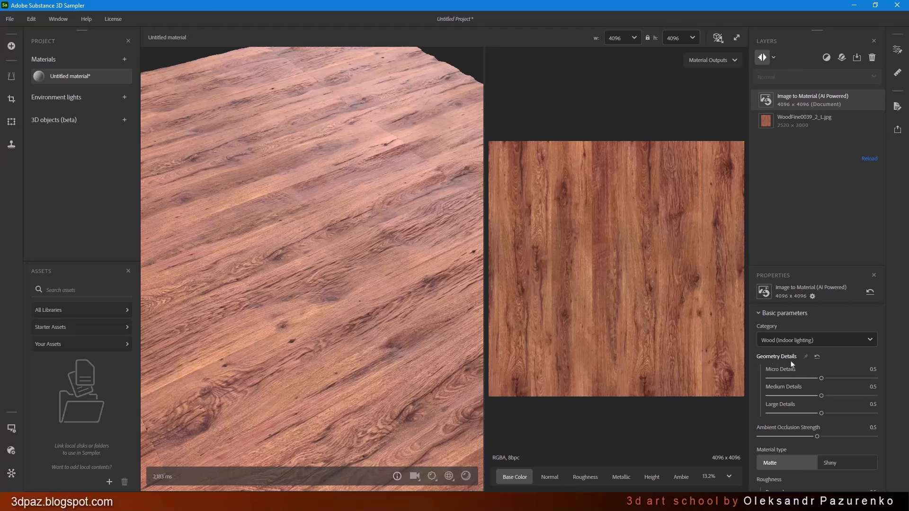
pyautogui.moveTo(788, 378); pyautogui.dragTo(785, 380)
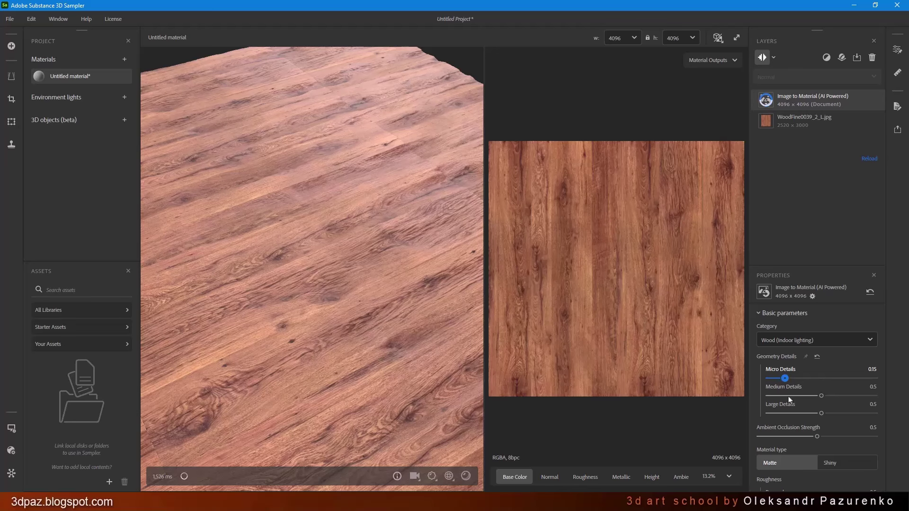
pyautogui.click(788, 396)
pyautogui.click(786, 379)
pyautogui.click(779, 380)
pyautogui.click(788, 414)
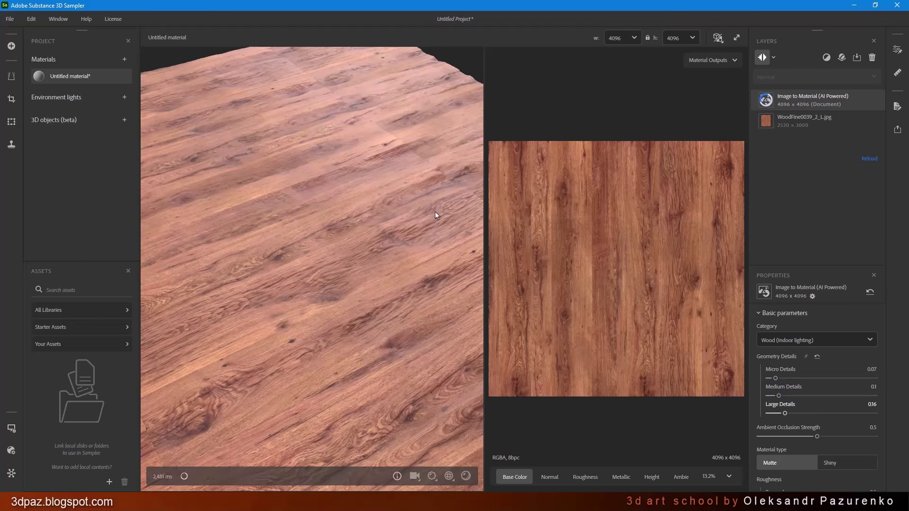
# - Inspect the wood surface at a low angle and set Micro Details to 0.11
pyautogui.moveTo(434, 212); pyautogui.dragTo(368, 264)
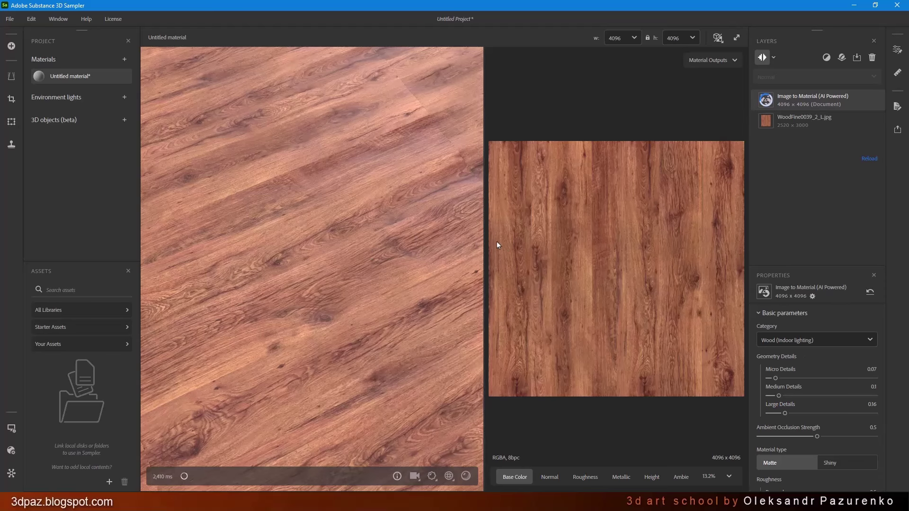
pyautogui.moveTo(488, 246); pyautogui.dragTo(552, 248)
pyautogui.moveTo(458, 250); pyautogui.dragTo(477, 244)
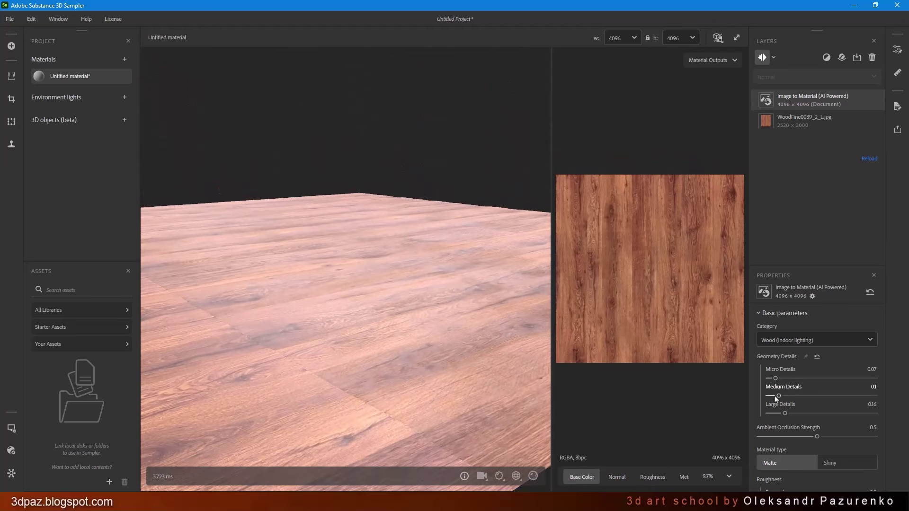
pyautogui.moveTo(474, 308); pyautogui.dragTo(364, 268)
pyautogui.click(774, 380)
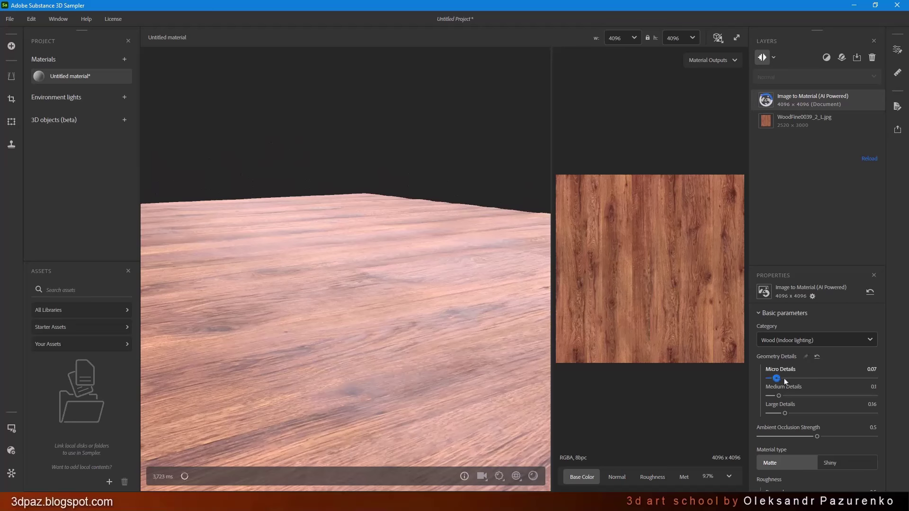
pyautogui.moveTo(784, 380); pyautogui.dragTo(780, 378)
pyautogui.scroll(2, 363, 275)
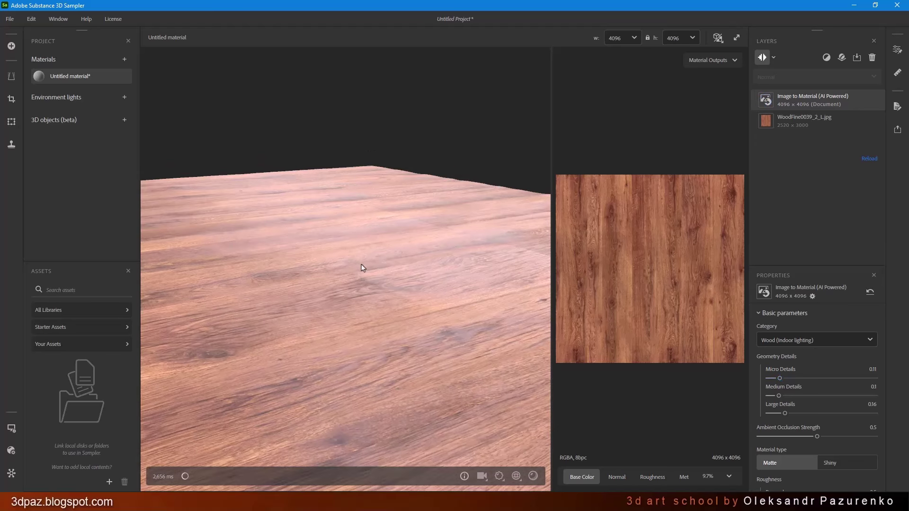
pyautogui.moveTo(390, 303); pyautogui.dragTo(419, 337)
# - Show the Normal channel enlarged in the 2D view and set Micro Details to 0.24
pyautogui.click(617, 478)
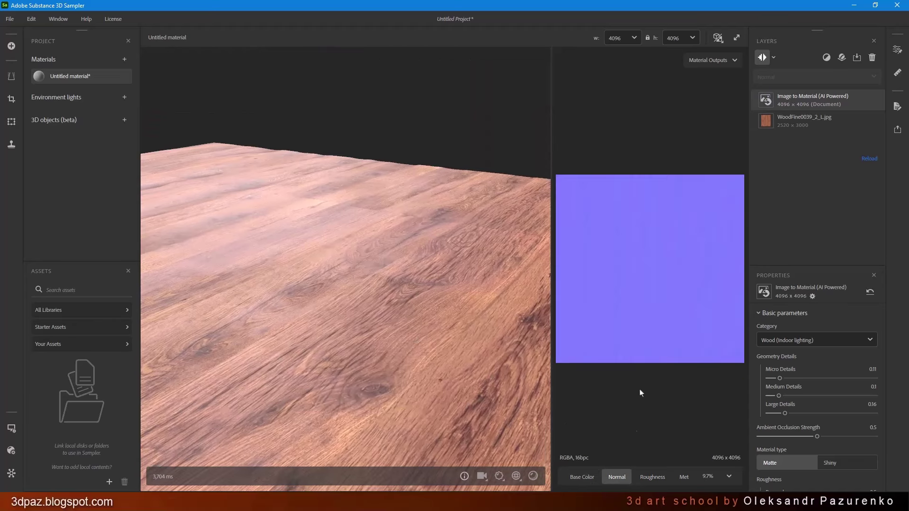
pyautogui.scroll(5, 654, 255)
pyautogui.moveTo(549, 263); pyautogui.dragTo(373, 260)
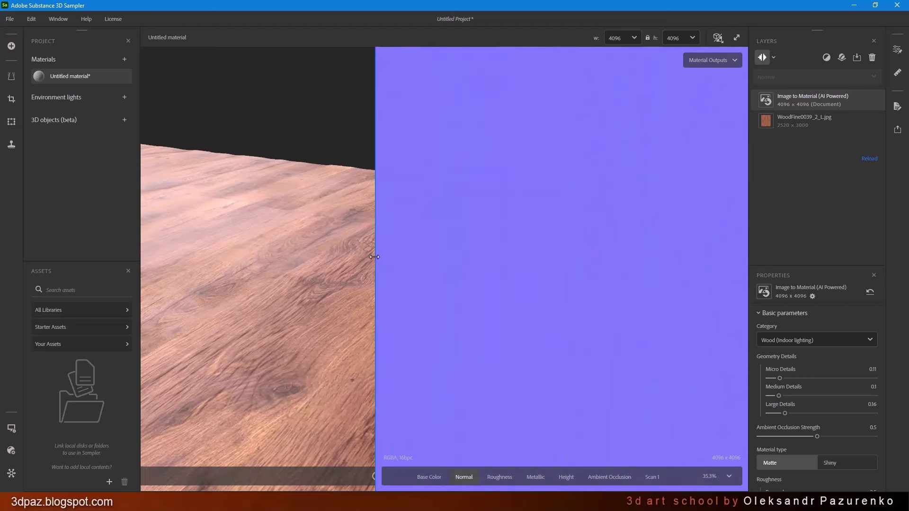
pyautogui.moveTo(304, 266); pyautogui.dragTo(286, 253)
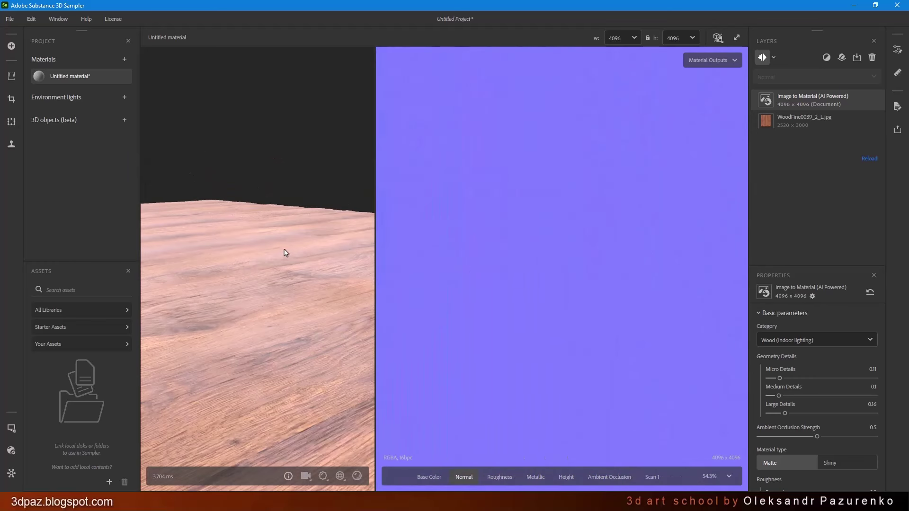
pyautogui.moveTo(780, 378); pyautogui.dragTo(793, 379)
pyautogui.moveTo(274, 313); pyautogui.dragTo(250, 314)
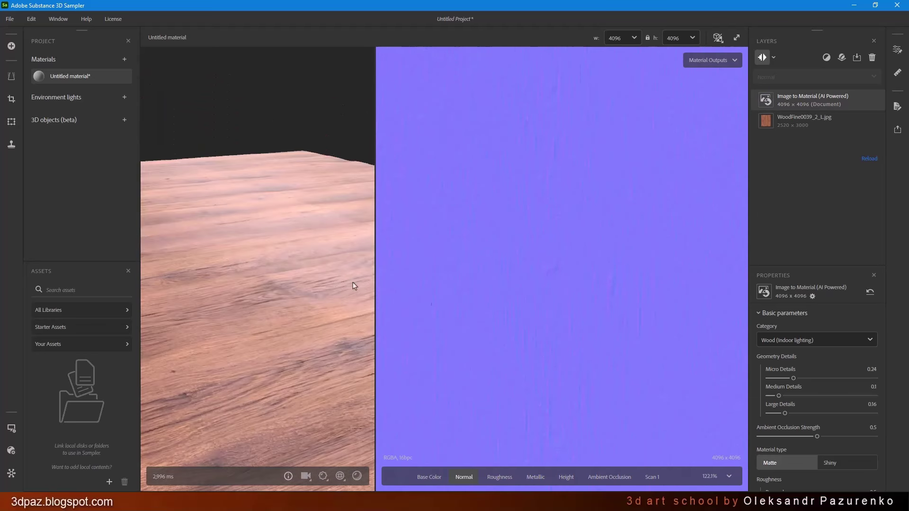
# - Switch the Image to Material layer's material type to Shiny and inspect the reflections on the 3D plane
pyautogui.moveTo(377, 234); pyautogui.dragTo(519, 246)
pyautogui.moveTo(357, 223); pyautogui.dragTo(376, 252)
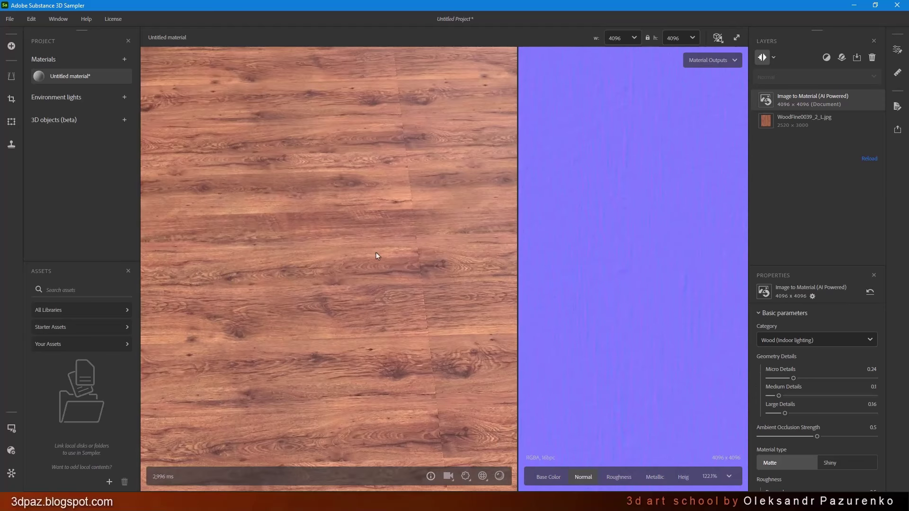
pyautogui.scroll(-3, 827, 407)
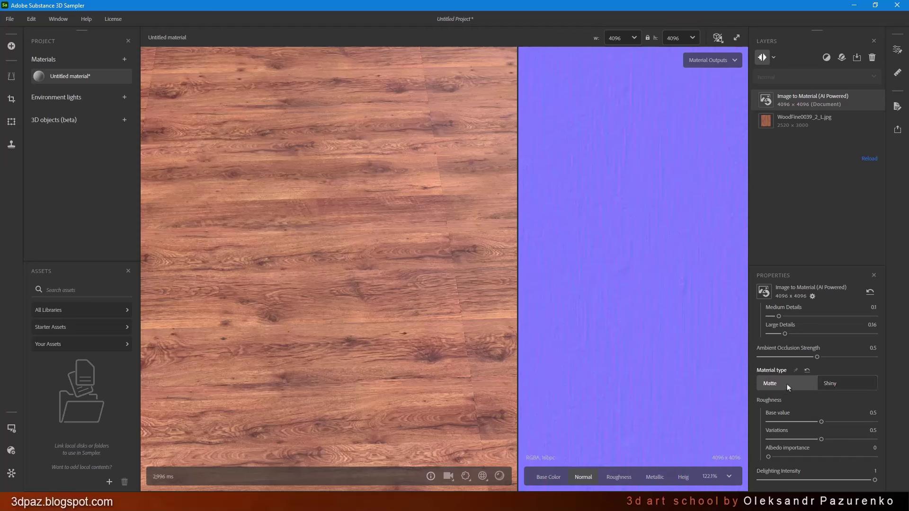
pyautogui.click(833, 385)
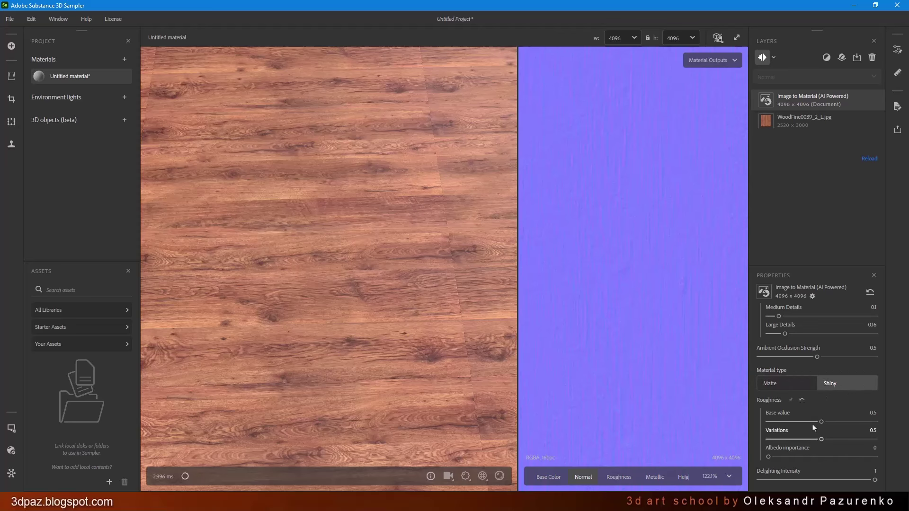
pyautogui.moveTo(392, 300); pyautogui.dragTo(453, 245)
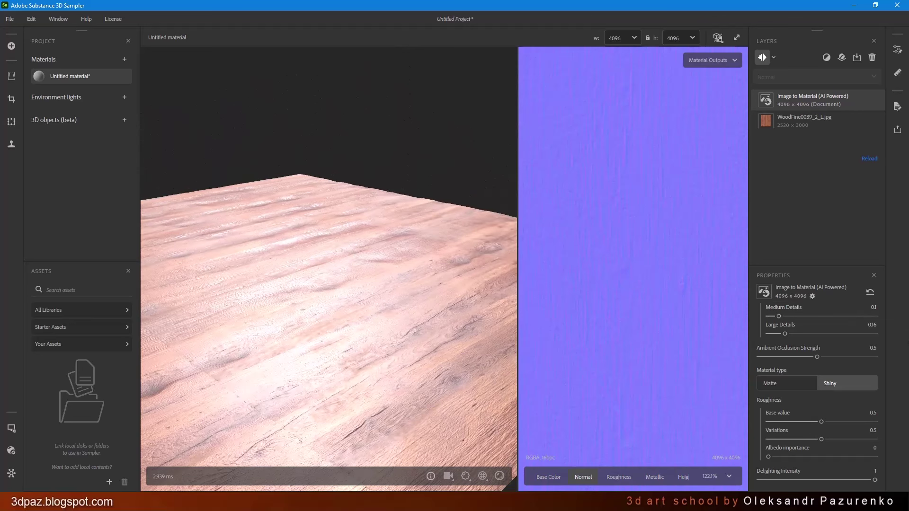
# - Set Large Details to 0.05 and Medium Details to 0.04, and check the surface from several angles
pyautogui.moveTo(784, 334); pyautogui.dragTo(775, 334)
pyautogui.click(774, 317)
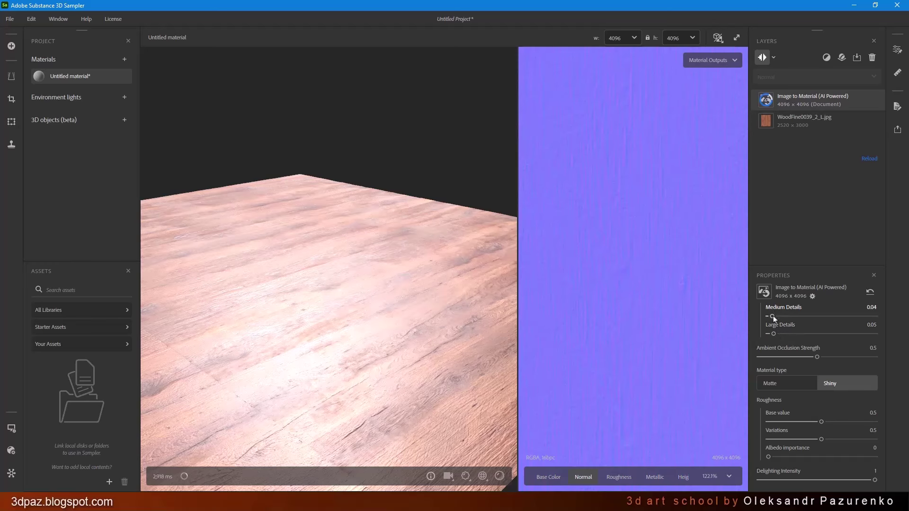
pyautogui.moveTo(366, 274); pyautogui.dragTo(370, 289)
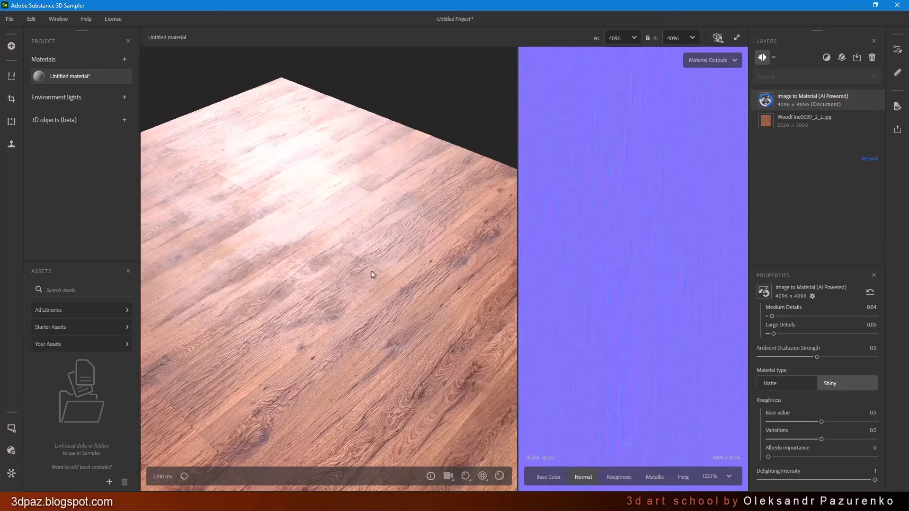
pyautogui.moveTo(399, 317); pyautogui.dragTo(385, 349)
pyautogui.moveTo(355, 300); pyautogui.dragTo(441, 299)
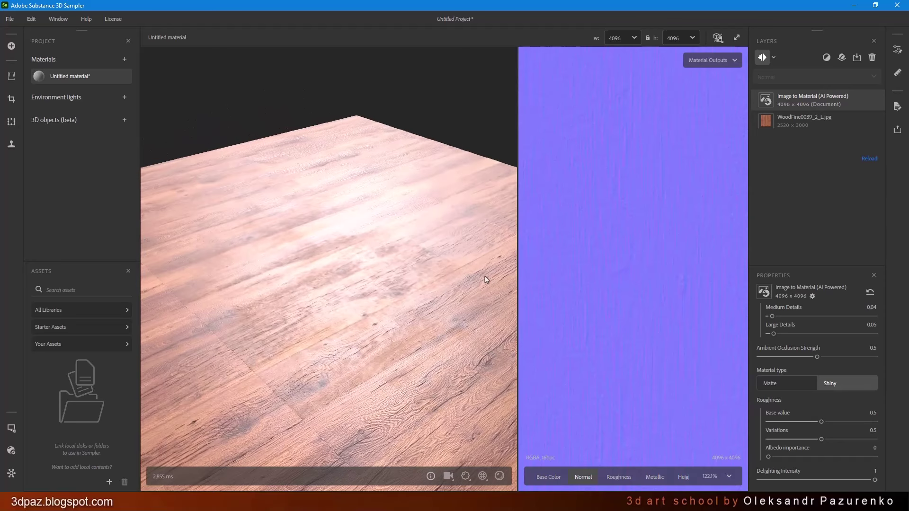
# - Try the Matte material type and compare its reflections with the Shiny option on the wood plane
pyautogui.click(770, 383)
pyautogui.moveTo(497, 330); pyautogui.dragTo(448, 275)
pyautogui.moveTo(450, 273); pyautogui.dragTo(394, 296)
# - Set Micro Details to 0.1 and inspect the shiny wood surface from different angles
pyautogui.scroll(2, 812, 338)
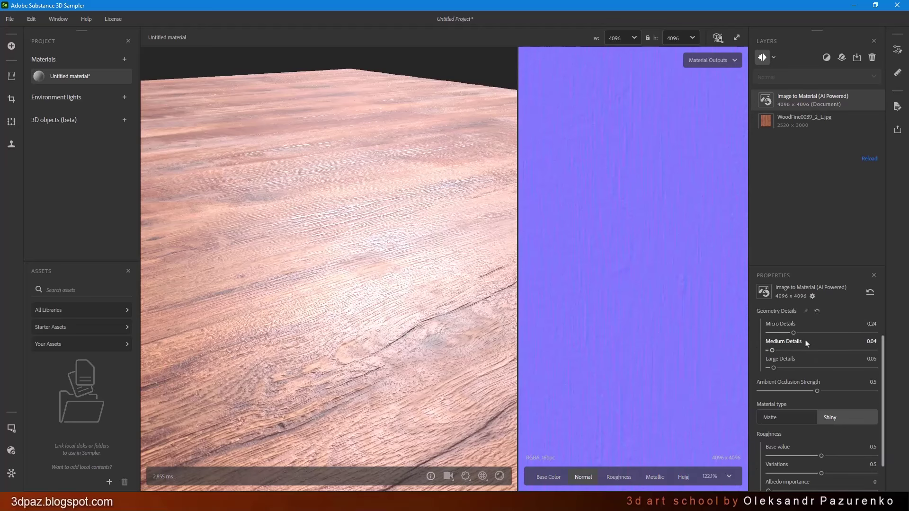
pyautogui.moveTo(781, 333); pyautogui.dragTo(775, 336)
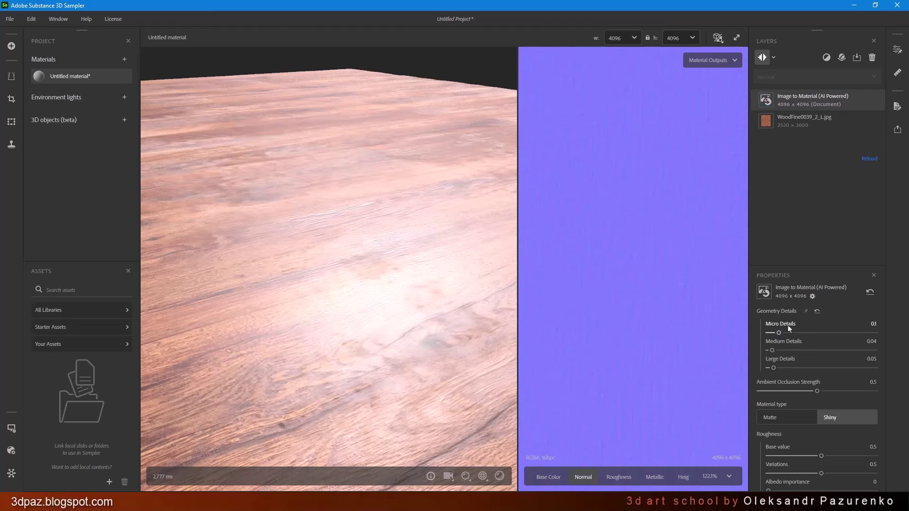
pyautogui.moveTo(400, 280); pyautogui.dragTo(364, 241)
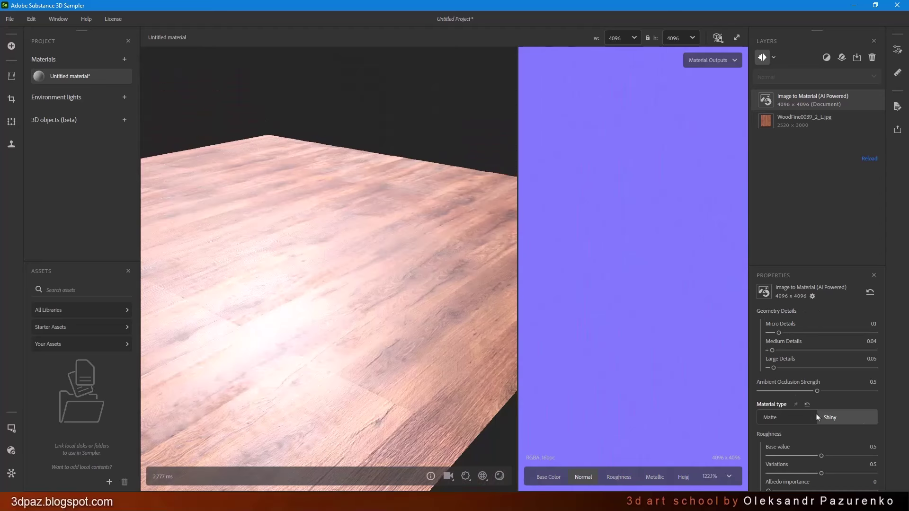
pyautogui.scroll(-1, 815, 418)
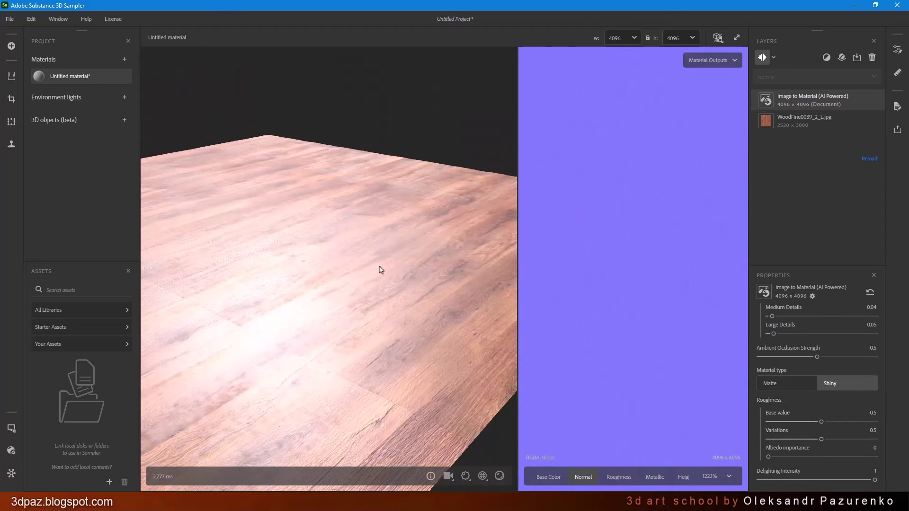
pyautogui.moveTo(380, 266); pyautogui.dragTo(437, 227)
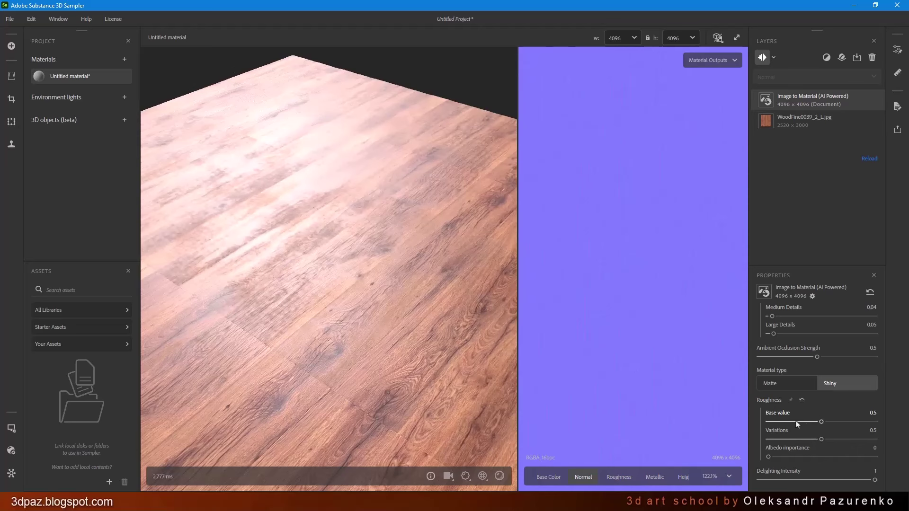
# - Set the roughness Base value to 0.68 and inspect the reflections on the wood plane from different angles
pyautogui.moveTo(796, 422); pyautogui.dragTo(767, 425)
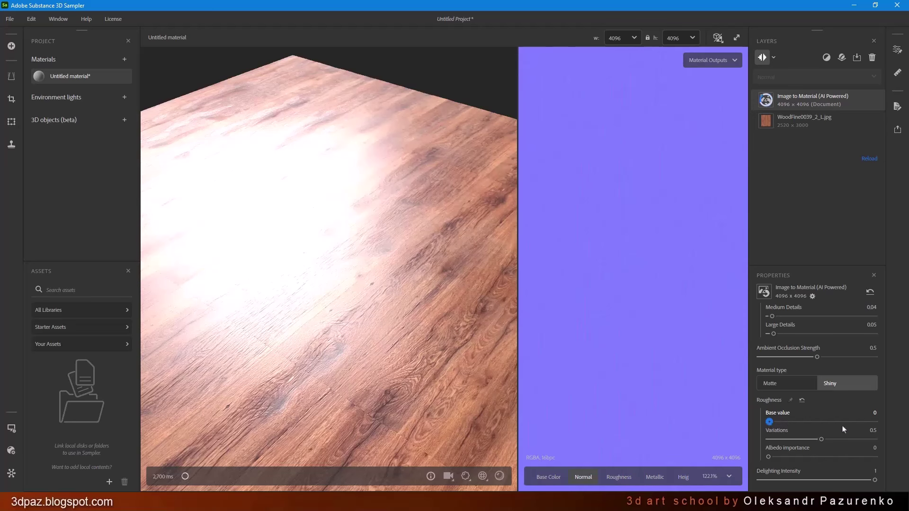
pyautogui.press('Right')
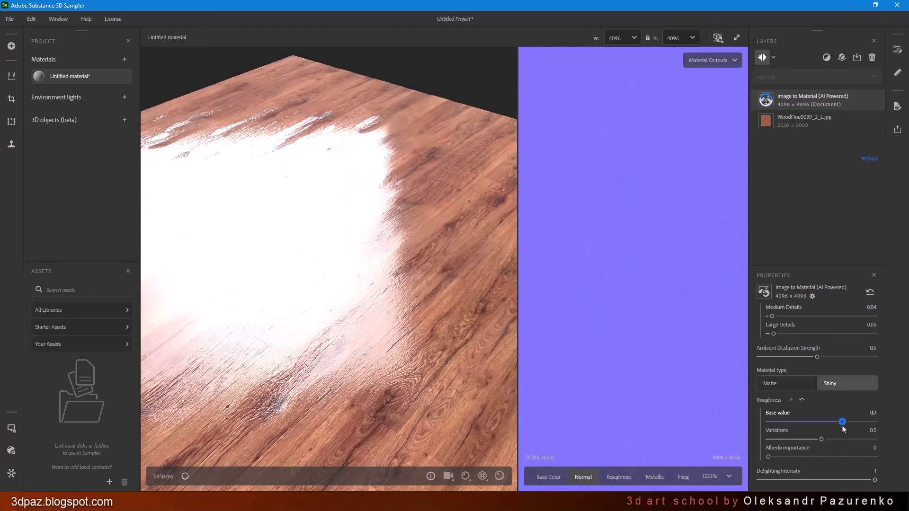
pyautogui.click(842, 426)
pyautogui.moveTo(406, 273); pyautogui.dragTo(528, 294)
pyautogui.scroll(-5, 386, 233)
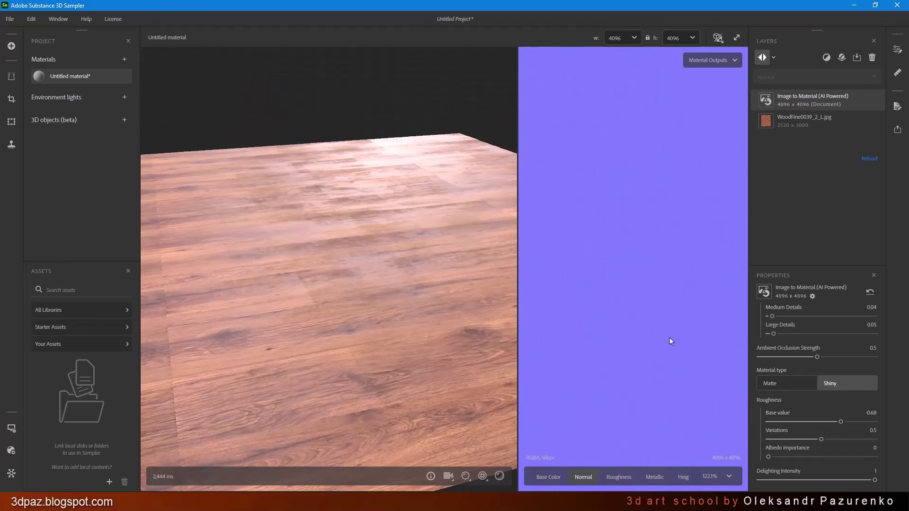
pyautogui.moveTo(402, 267); pyautogui.dragTo(426, 259)
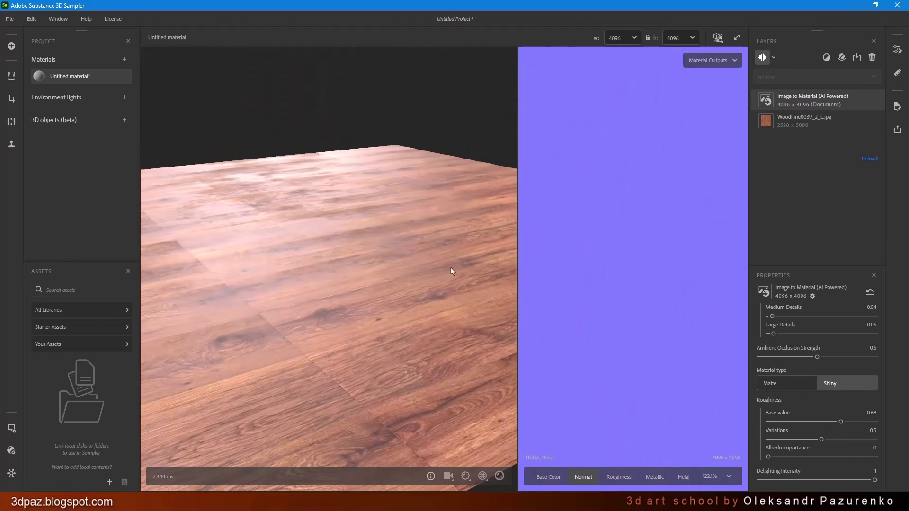
# - Try a roughness Variations value of 0.19 and check the reflections across the plane
pyautogui.moveTo(787, 440); pyautogui.dragTo(790, 440)
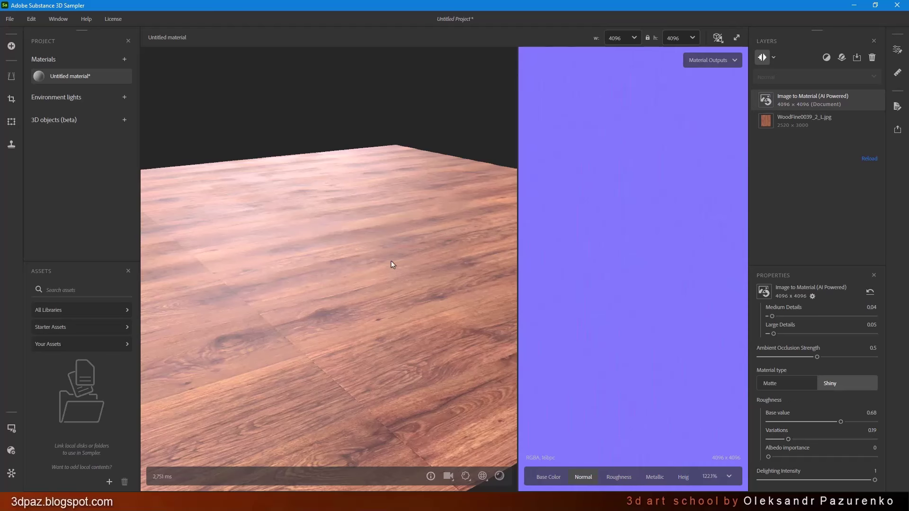
pyautogui.moveTo(392, 265); pyautogui.dragTo(356, 247)
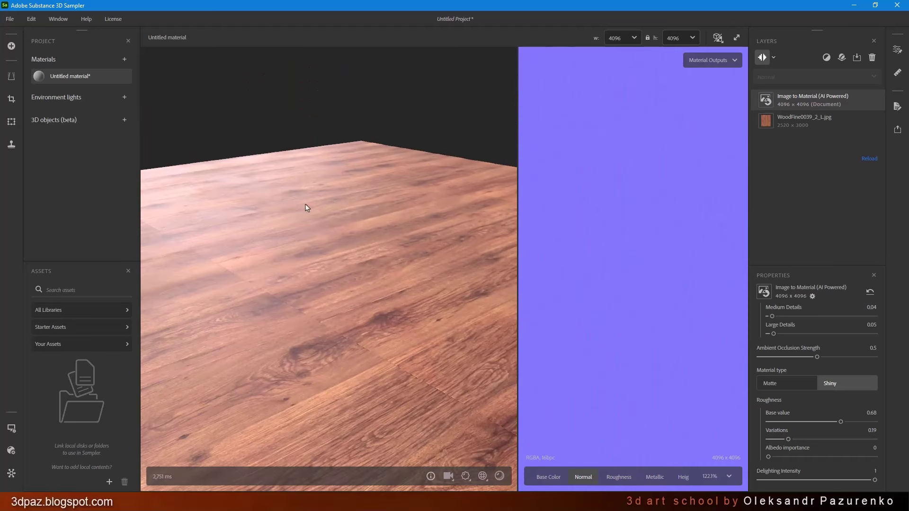
pyautogui.moveTo(307, 207); pyautogui.dragTo(339, 261)
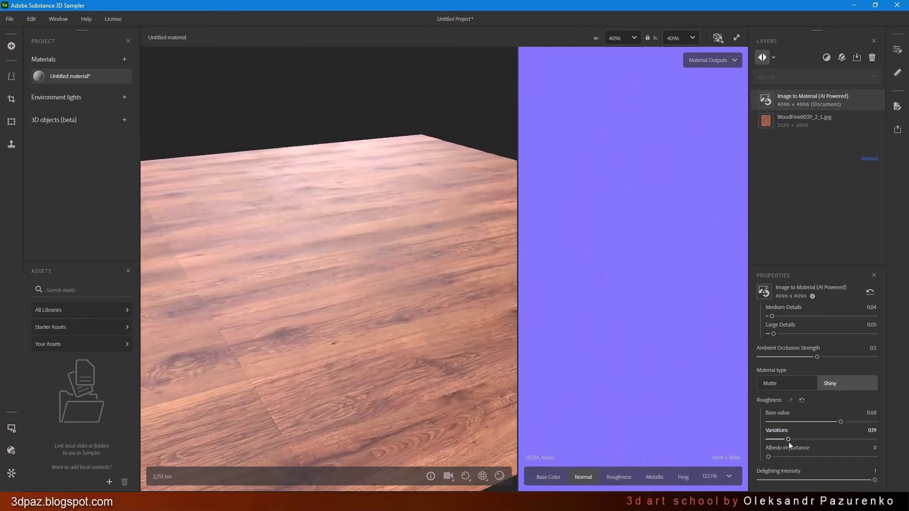
# - Set the roughness Variations to 0.49 and Albedo importance to 0.71, comparing the 3D plane with the Base Color map
pyautogui.moveTo(789, 440); pyautogui.dragTo(821, 440)
pyautogui.moveTo(385, 230)
pyautogui.mouseDown()
pyautogui.moveTo(382, 240)
pyautogui.moveTo(396, 218)
pyautogui.moveTo(397, 242)
pyautogui.moveTo(390, 232)
pyautogui.mouseUp()
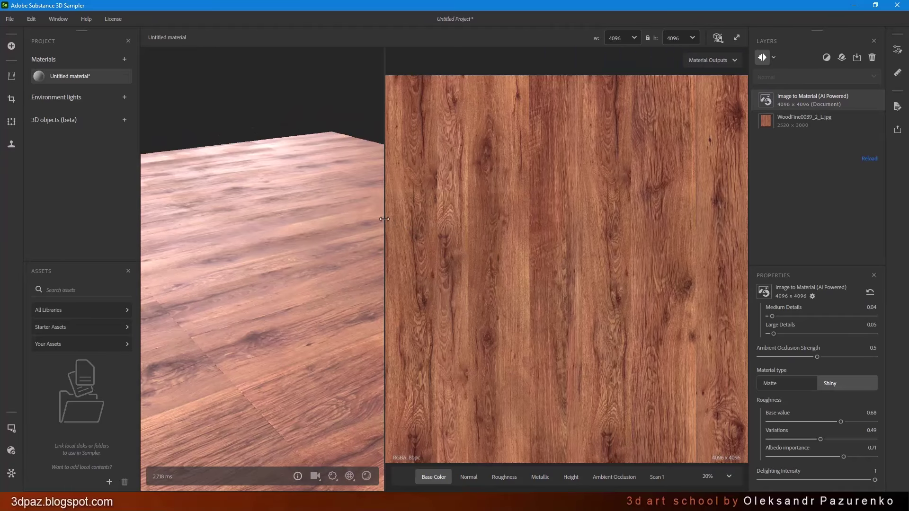
pyautogui.moveTo(384, 219); pyautogui.dragTo(360, 232)
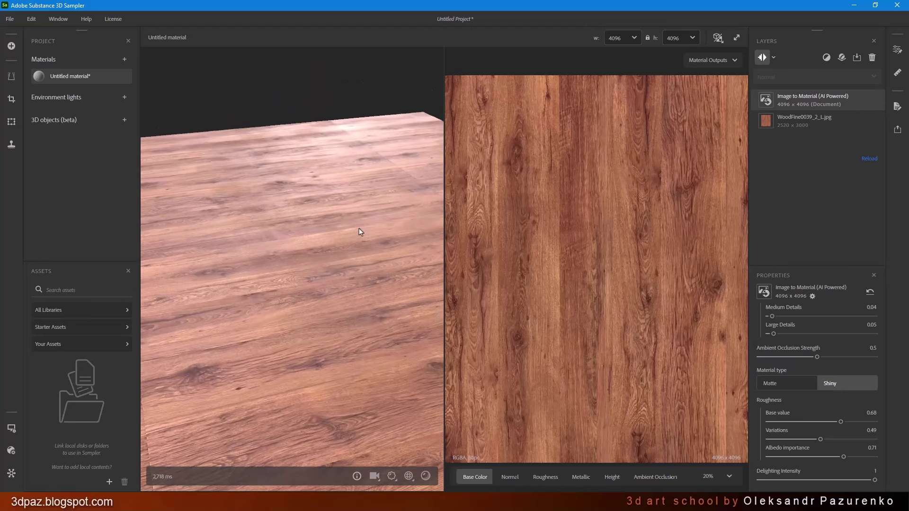
# - Preview the wood material on the rounded cylinder and sphere meshes, and return to the plane mesh
pyautogui.click(11, 429)
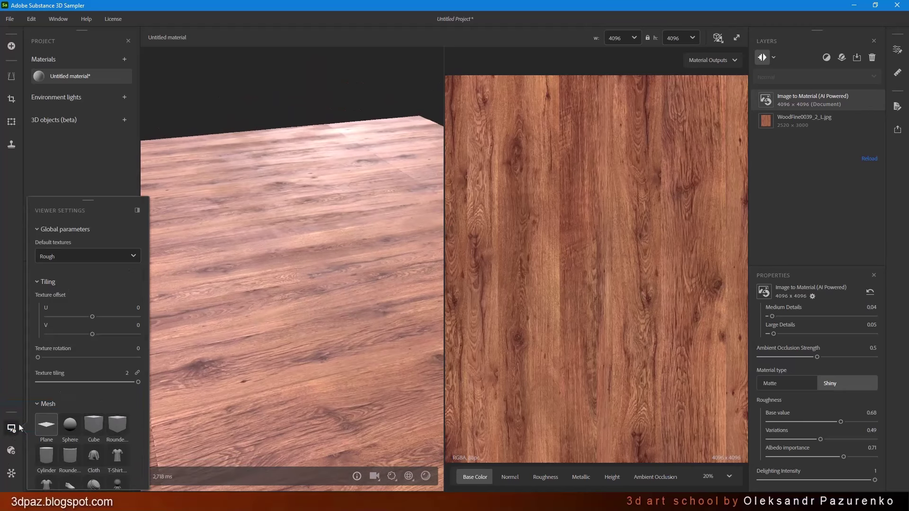
pyautogui.click(67, 459)
pyautogui.moveTo(442, 266); pyautogui.dragTo(477, 266)
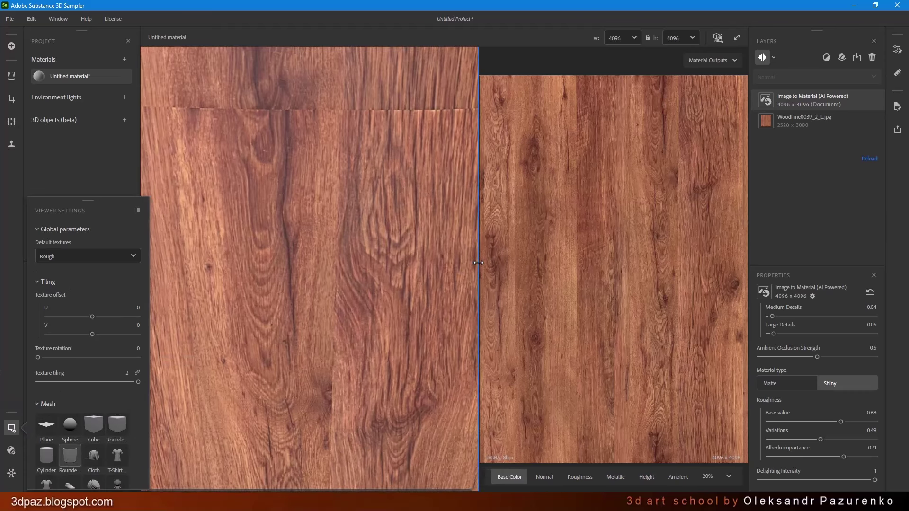
pyautogui.moveTo(324, 245)
pyautogui.mouseDown()
pyautogui.moveTo(322, 163)
pyautogui.moveTo(319, 405)
pyautogui.moveTo(342, 260)
pyautogui.moveTo(435, 267)
pyautogui.moveTo(266, 263)
pyautogui.moveTo(400, 234)
pyautogui.moveTo(355, 219)
pyautogui.moveTo(368, 260)
pyautogui.moveTo(297, 275)
pyautogui.moveTo(291, 316)
pyautogui.moveTo(410, 274)
pyautogui.moveTo(344, 265)
pyautogui.moveTo(393, 255)
pyautogui.moveTo(241, 288)
pyautogui.mouseUp()
pyautogui.click(70, 425)
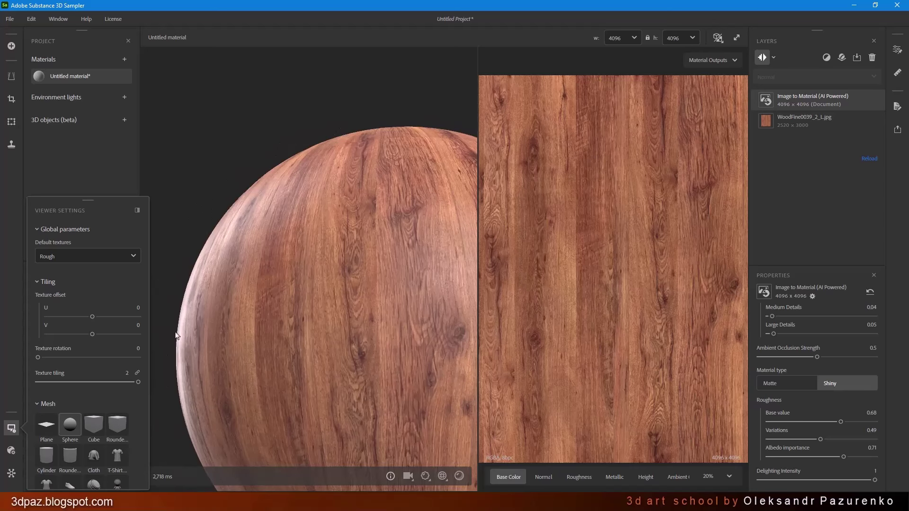
pyautogui.click(52, 429)
pyautogui.moveTo(394, 348); pyautogui.dragTo(385, 291)
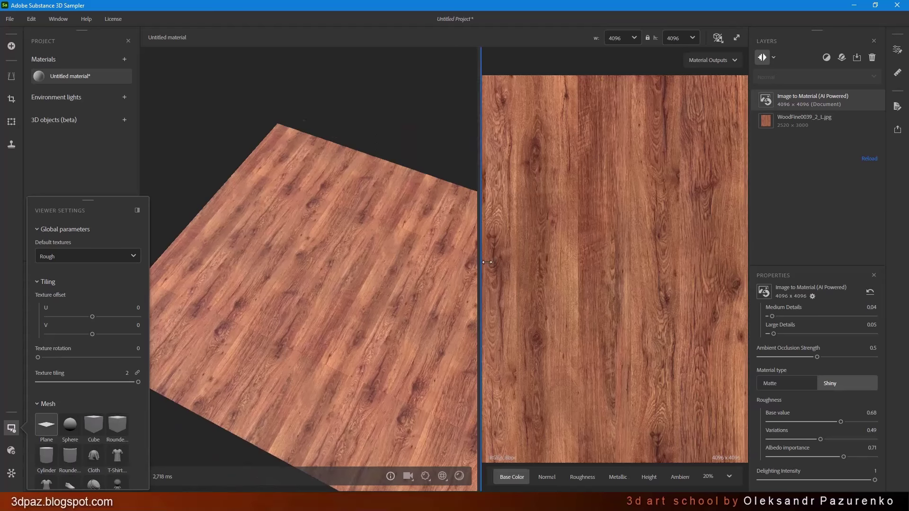
pyautogui.moveTo(481, 264); pyautogui.dragTo(460, 263)
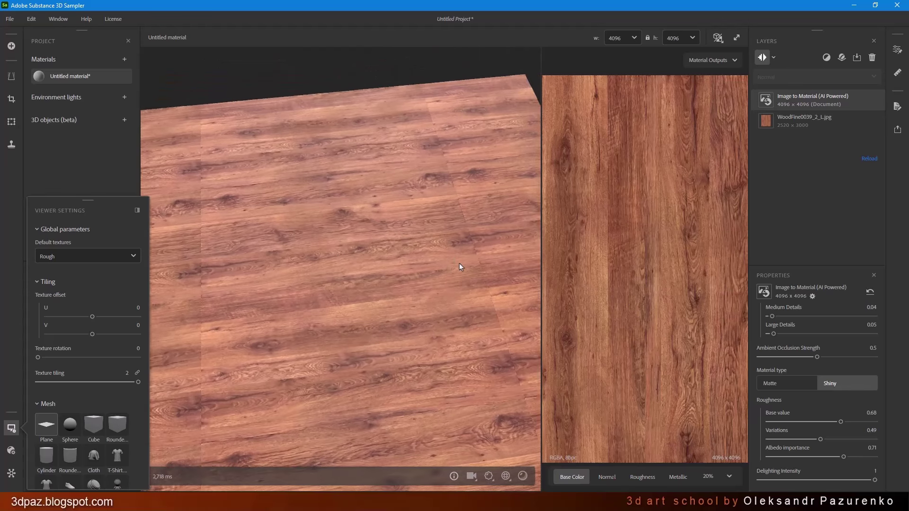
# - Try a Tiling filter layer above the Image to Material layer, and delete it
pyautogui.click(827, 57)
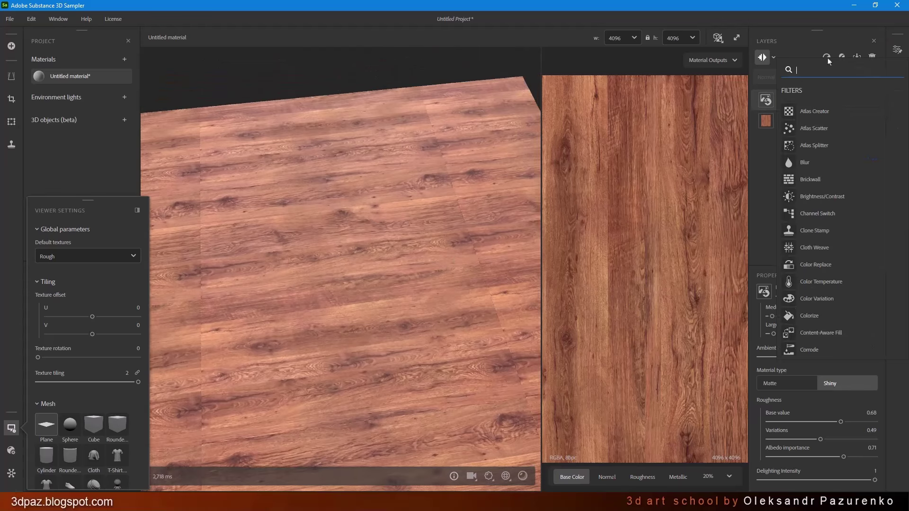
pyautogui.write('t')
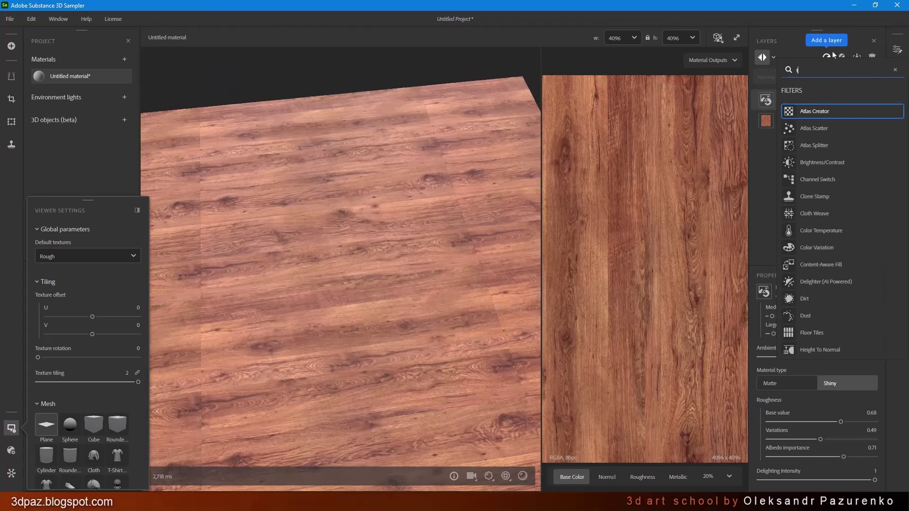
pyautogui.write('i')
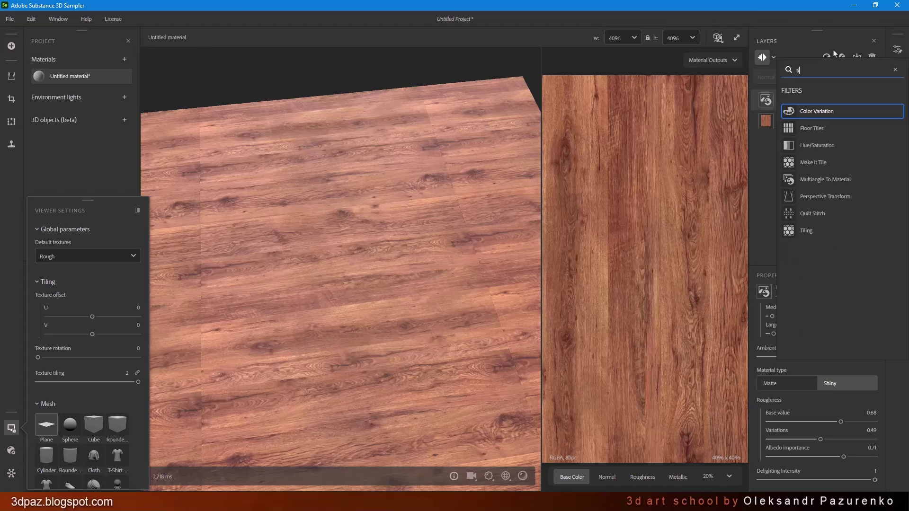
pyautogui.click(810, 231)
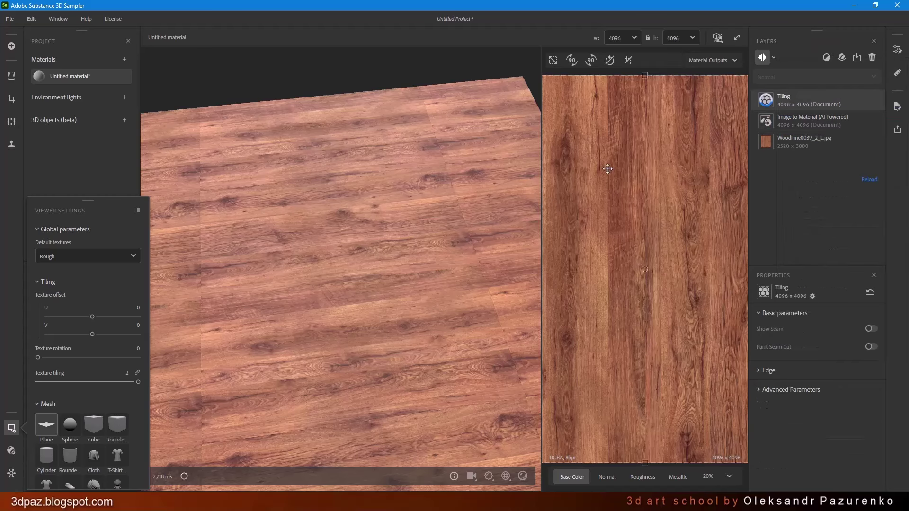
pyautogui.press('Delete')
# - Add a Make It Tile layer above the Image to Material layer and inspect the tiled planks
pyautogui.click(827, 58)
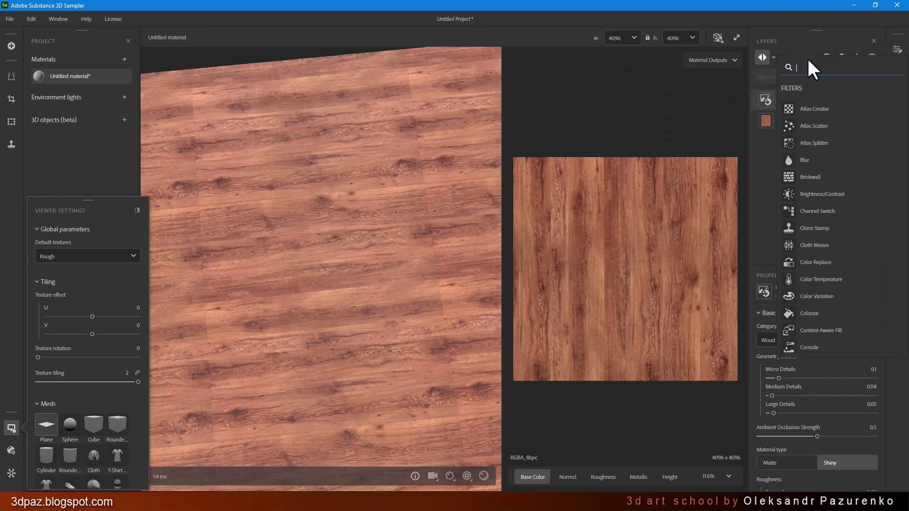
pyautogui.write('m')
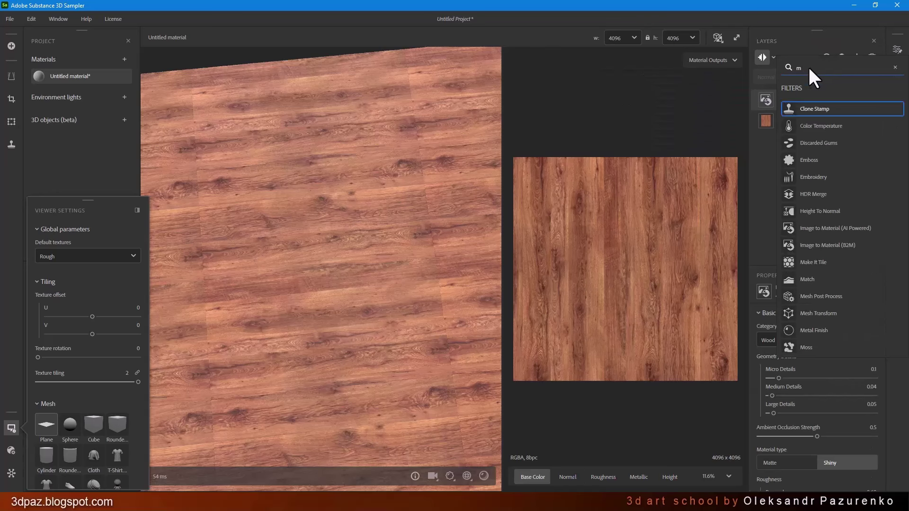
pyautogui.write('a')
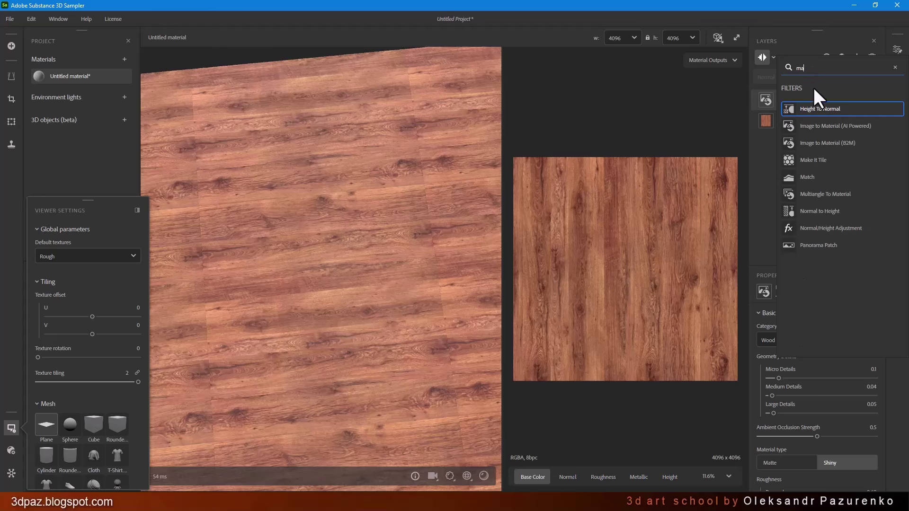
pyautogui.click(825, 162)
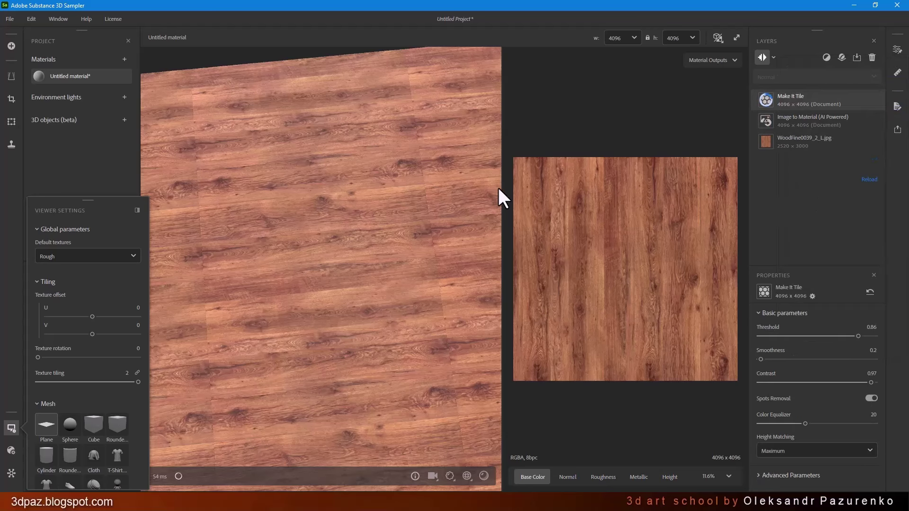
pyautogui.press('f')
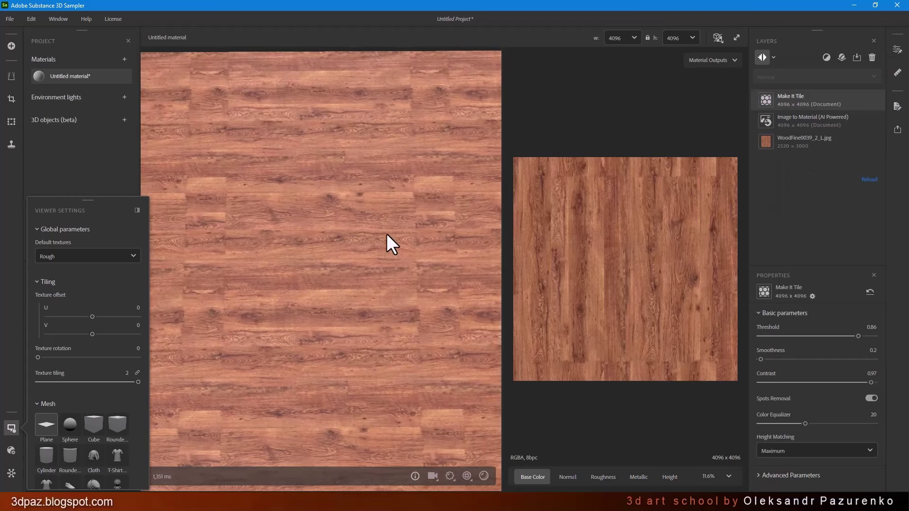
pyautogui.moveTo(387, 234); pyautogui.dragTo(389, 234)
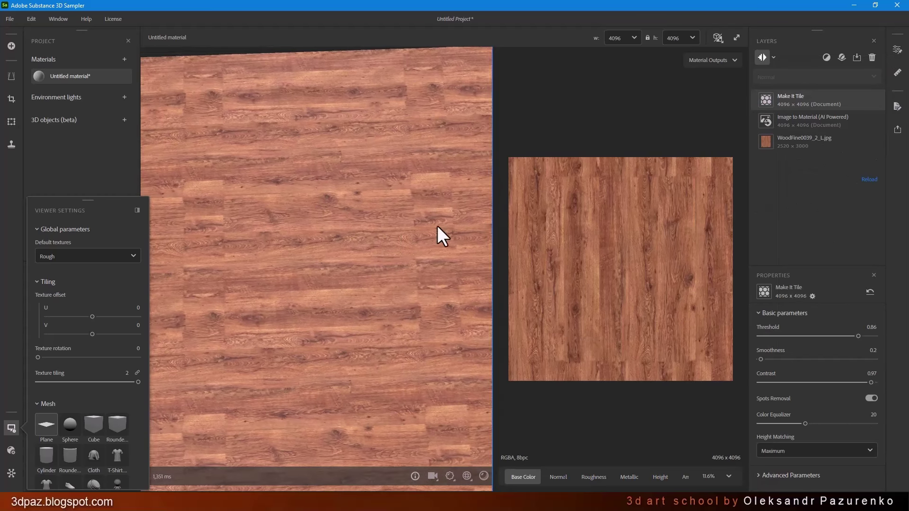
# - Examine the Make It Tile seams in the Base Color map, try a Contrast of 0.59, and undo it
pyautogui.moveTo(498, 225); pyautogui.dragTo(331, 223)
pyautogui.scroll(4, 494, 231)
pyautogui.scroll(-1, 492, 231)
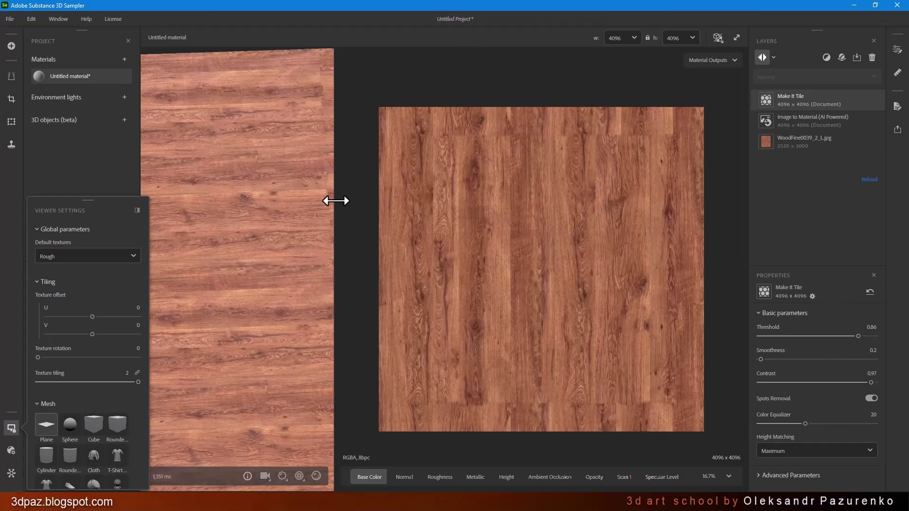
pyautogui.moveTo(337, 199); pyautogui.dragTo(394, 203)
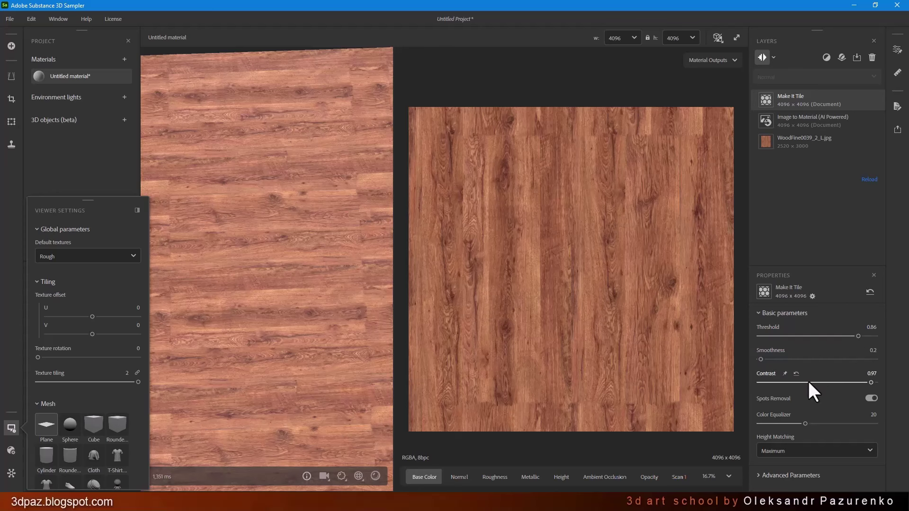
pyautogui.click(827, 382)
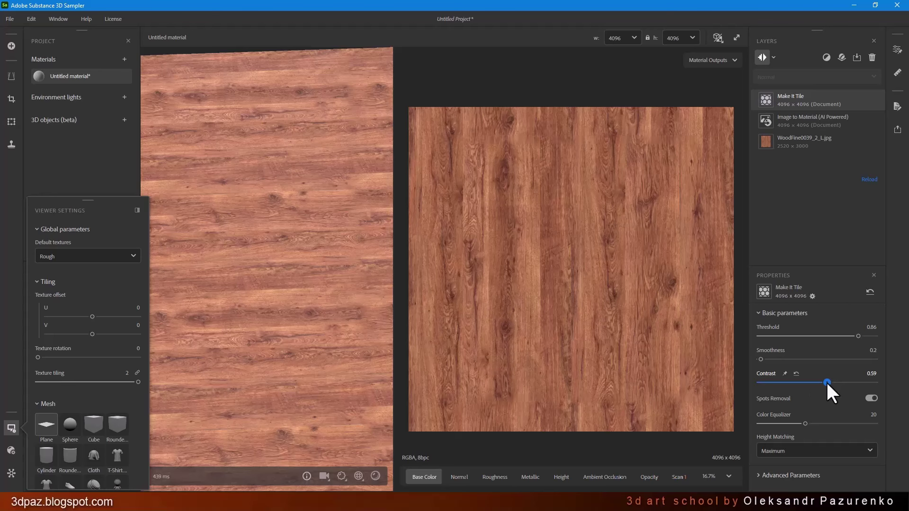
pyautogui.hotkey('ctrl', 'z')
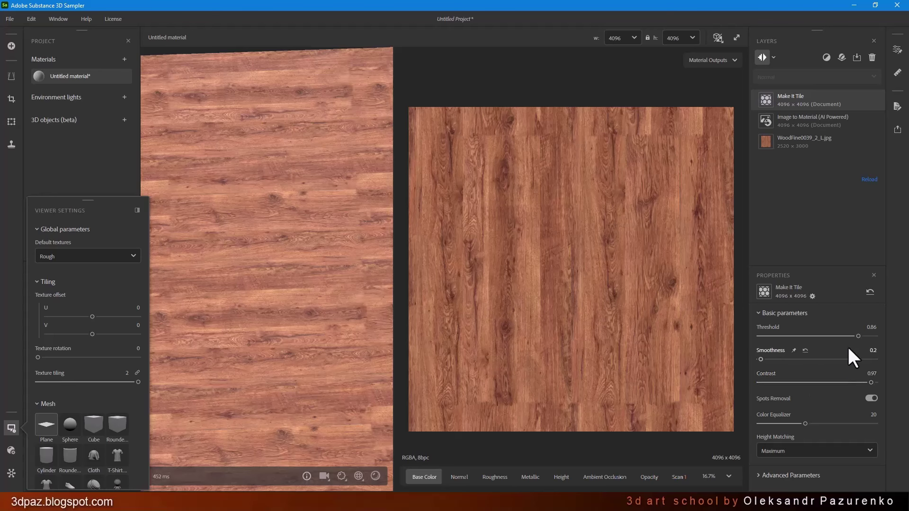
# - Set the Make It Tile layer's Threshold to 0.9
pyautogui.moveTo(858, 335)
pyautogui.mouseDown()
pyautogui.moveTo(842, 334)
pyautogui.moveTo(865, 337)
pyautogui.mouseUp()
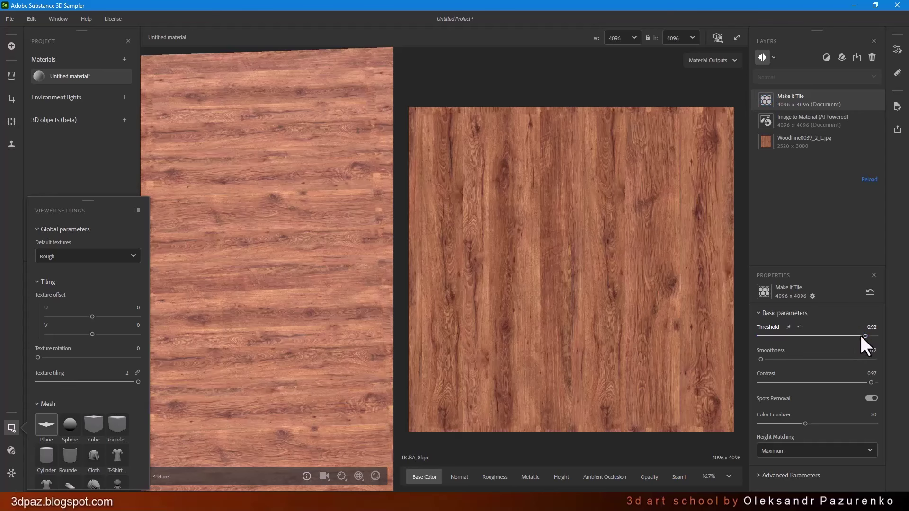
pyautogui.click(861, 337)
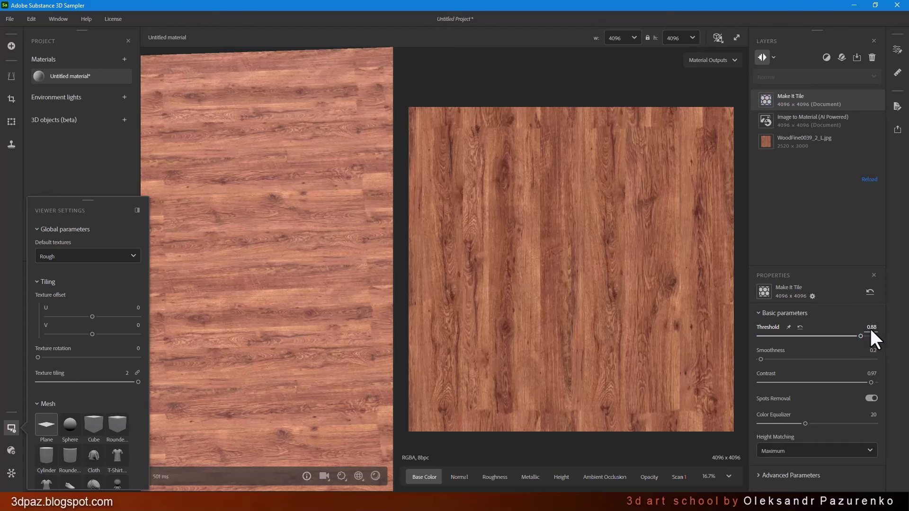
pyautogui.click(862, 337)
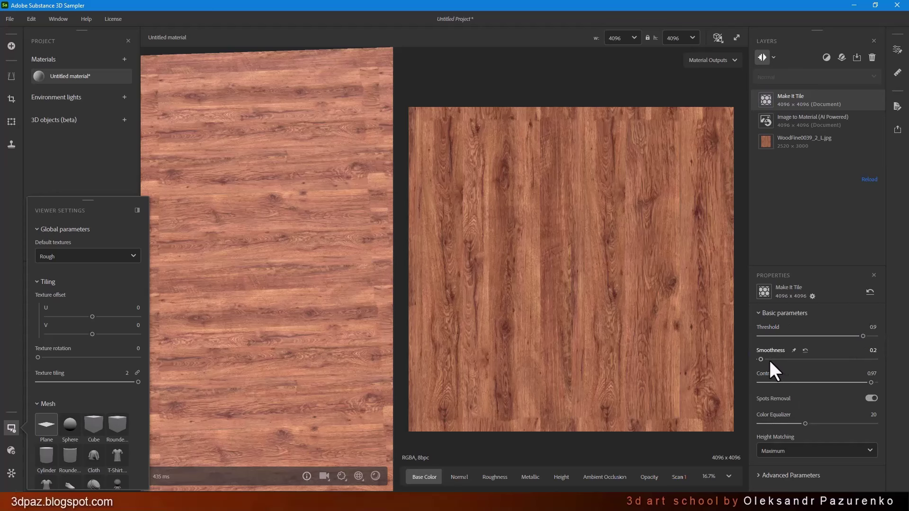
# - Try a Make It Tile Contrast of 0.39 and check the seam blending along the texture's edge
pyautogui.click(817, 383)
pyautogui.moveTo(816, 382); pyautogui.dragTo(804, 382)
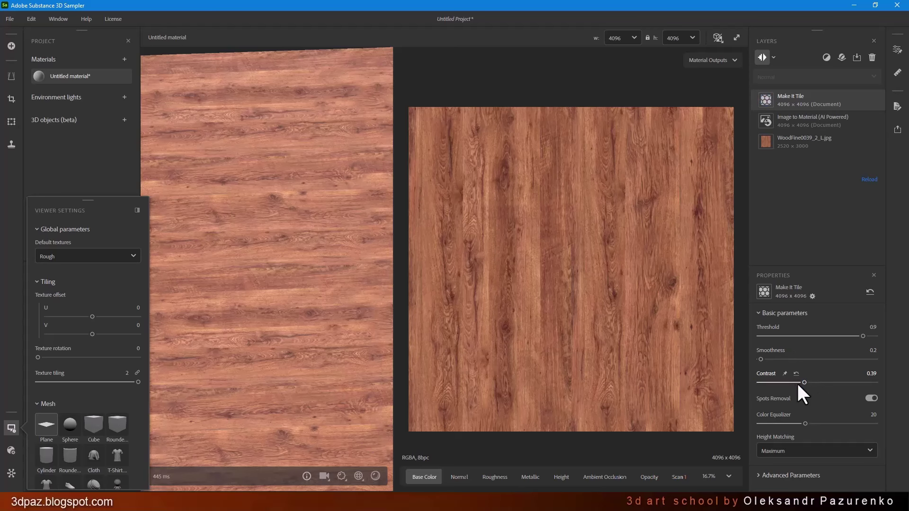
pyautogui.scroll(1, 552, 115)
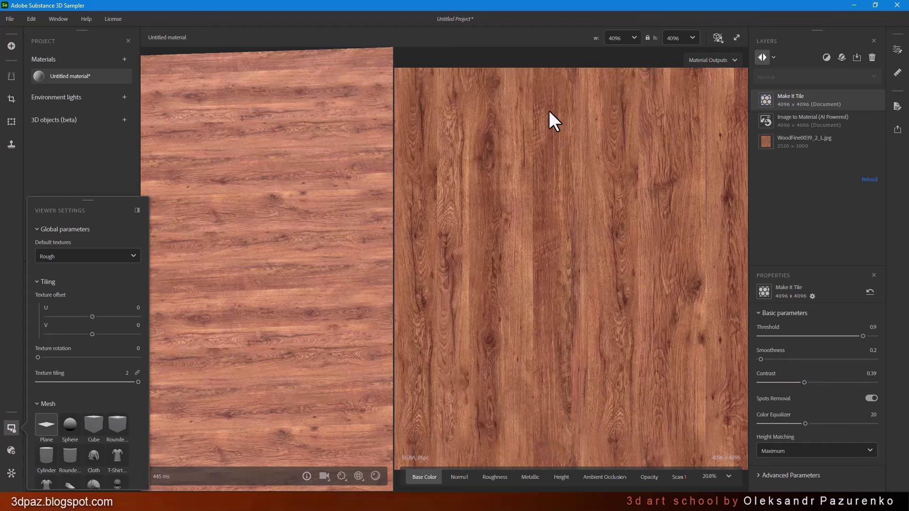
# - Set the Make It Tile Contrast to 1 and inspect the plank edges along the seams
pyautogui.moveTo(814, 382); pyautogui.dragTo(888, 378)
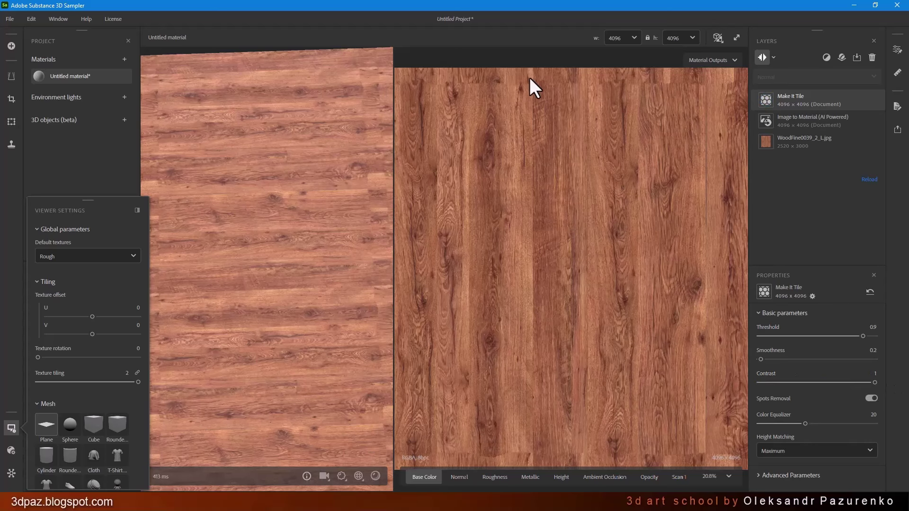
pyautogui.scroll(1, 530, 78)
pyautogui.scroll(-1, 530, 75)
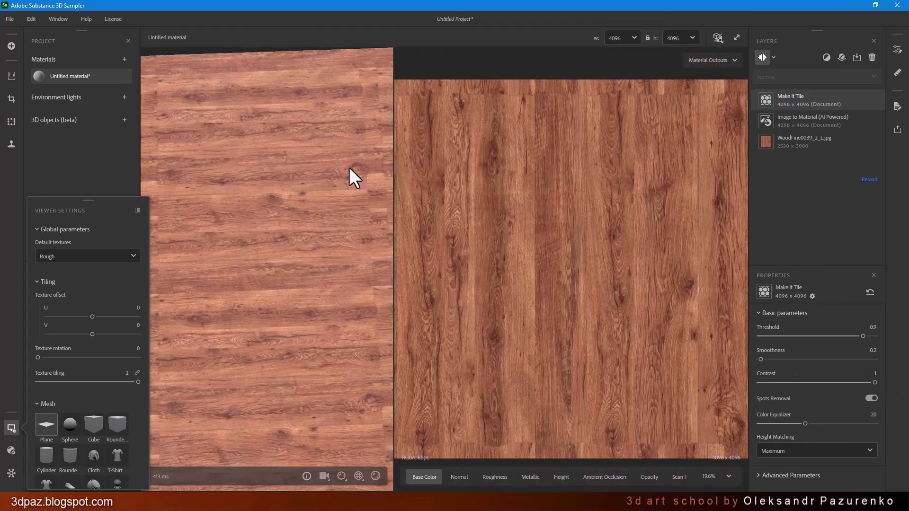
# - Try Make It Tile Contrast values of 0.47 and 1 combined with Smoothness values of 6.67 and 0, comparing the seams
pyautogui.moveTo(302, 217); pyautogui.dragTo(316, 268, button='middle')
pyautogui.scroll(-3, 267, 163)
pyautogui.scroll(5, 270, 236)
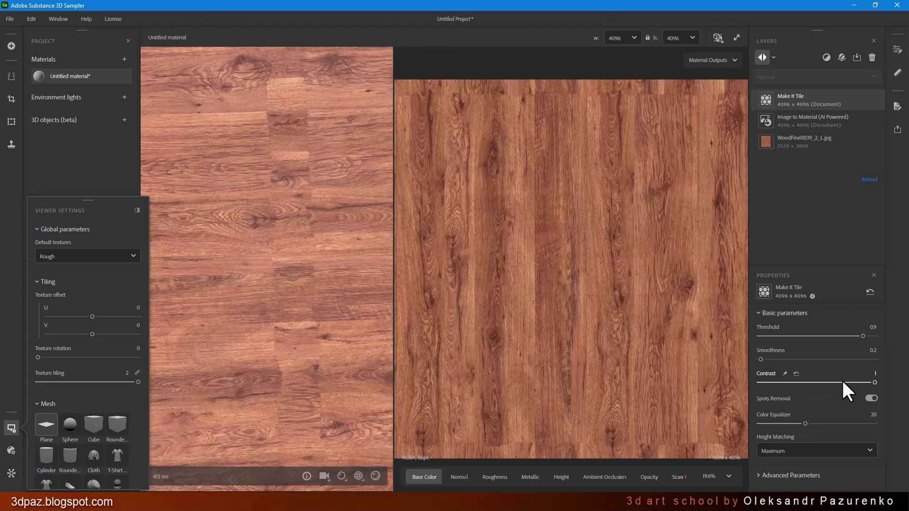
pyautogui.moveTo(841, 382); pyautogui.dragTo(813, 382)
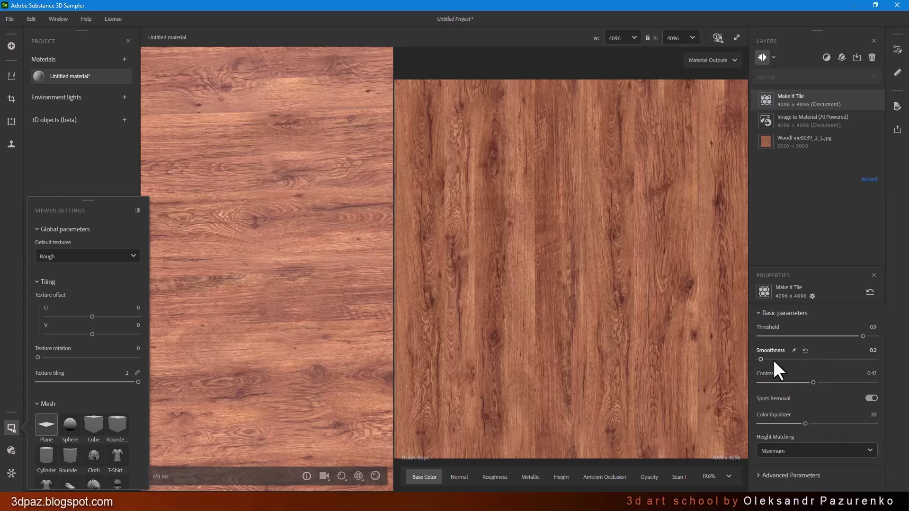
pyautogui.moveTo(775, 359); pyautogui.dragTo(807, 360)
pyautogui.moveTo(845, 385); pyautogui.dragTo(887, 388)
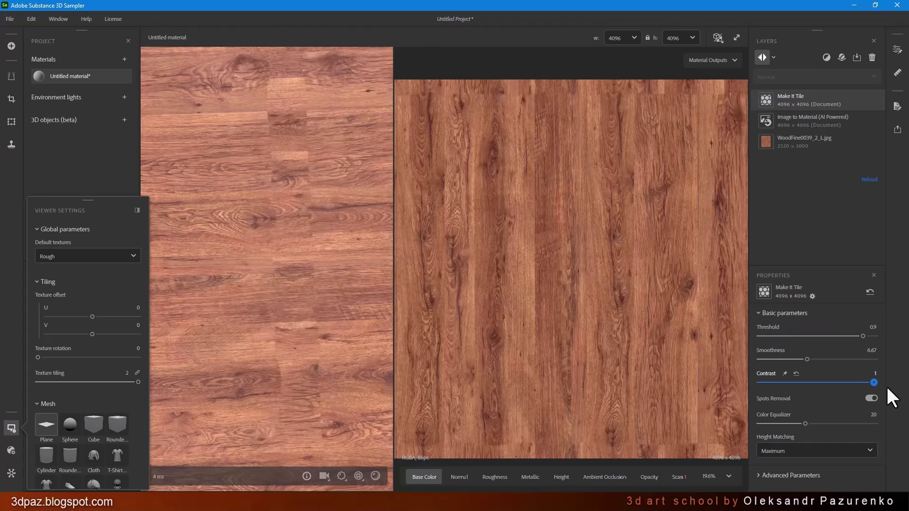
pyautogui.moveTo(808, 360); pyautogui.dragTo(760, 357)
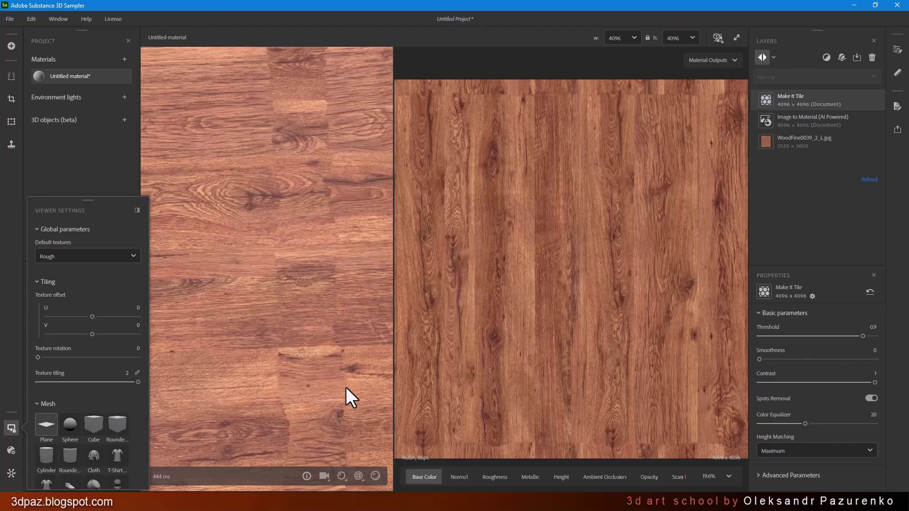
# - Set the Make It Tile layer's Smoothness to 1.67 and Contrast to 0.39, checking the plane for visible seams
pyautogui.moveTo(785, 363)
pyautogui.mouseDown()
pyautogui.moveTo(890, 359)
pyautogui.moveTo(772, 359)
pyautogui.mouseUp()
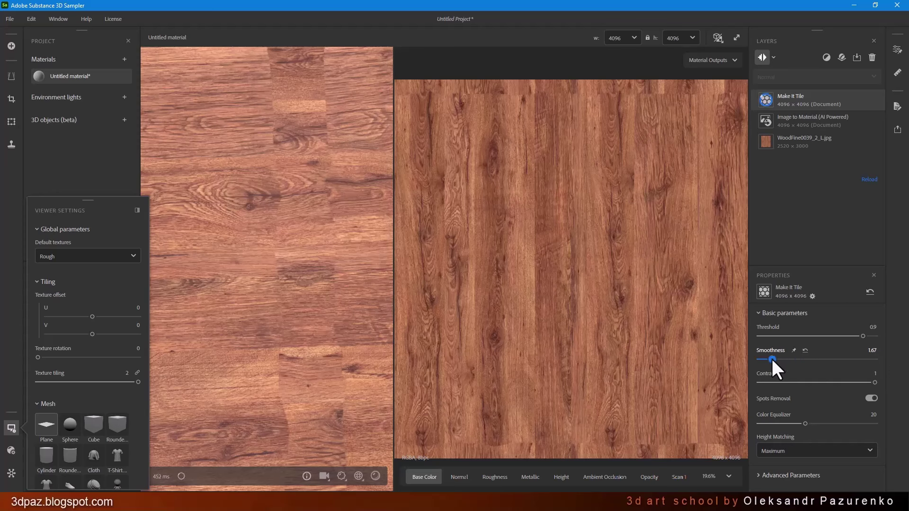
pyautogui.moveTo(352, 275); pyautogui.dragTo(286, 220)
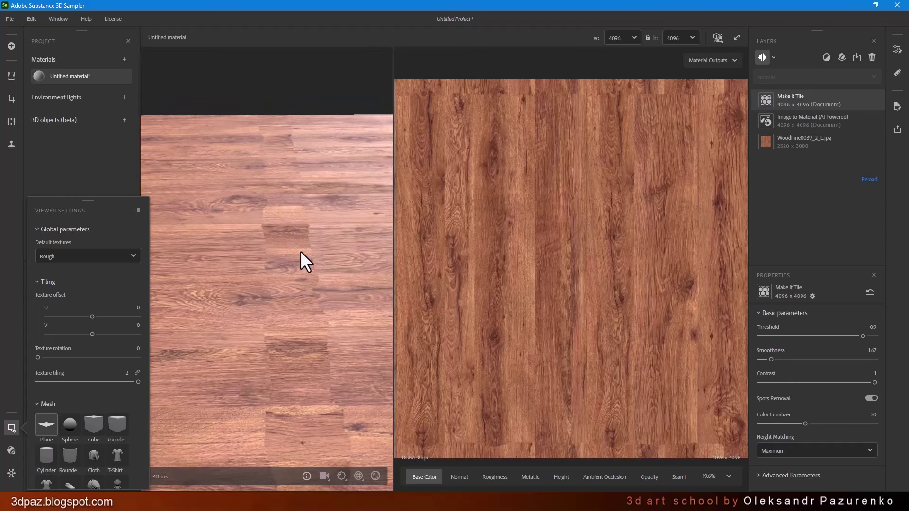
pyautogui.click(789, 382)
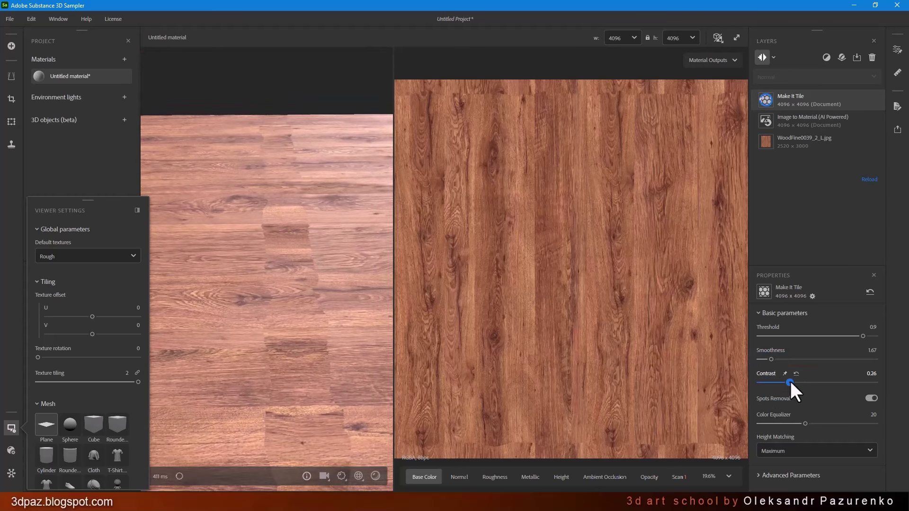
pyautogui.moveTo(789, 379); pyautogui.dragTo(795, 379)
pyautogui.moveTo(284, 265); pyautogui.dragTo(331, 222)
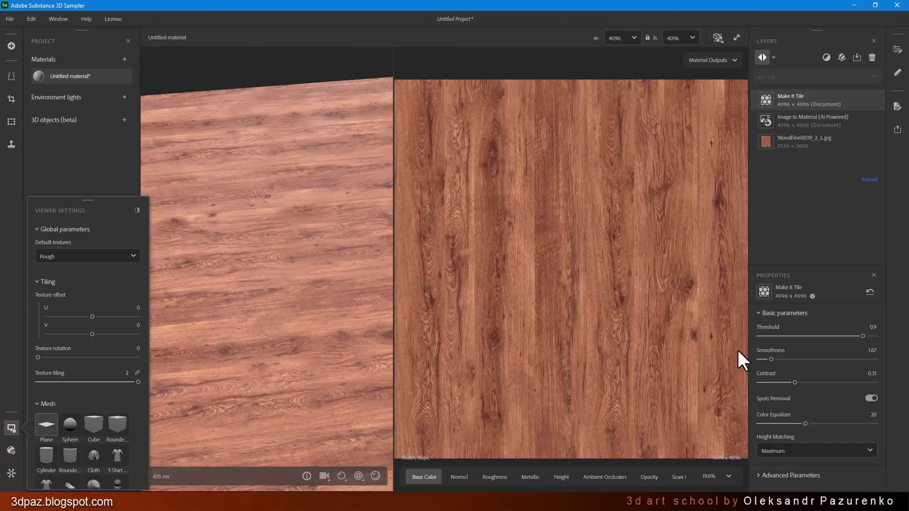
pyautogui.click(804, 382)
pyautogui.moveTo(391, 293); pyautogui.dragTo(341, 180)
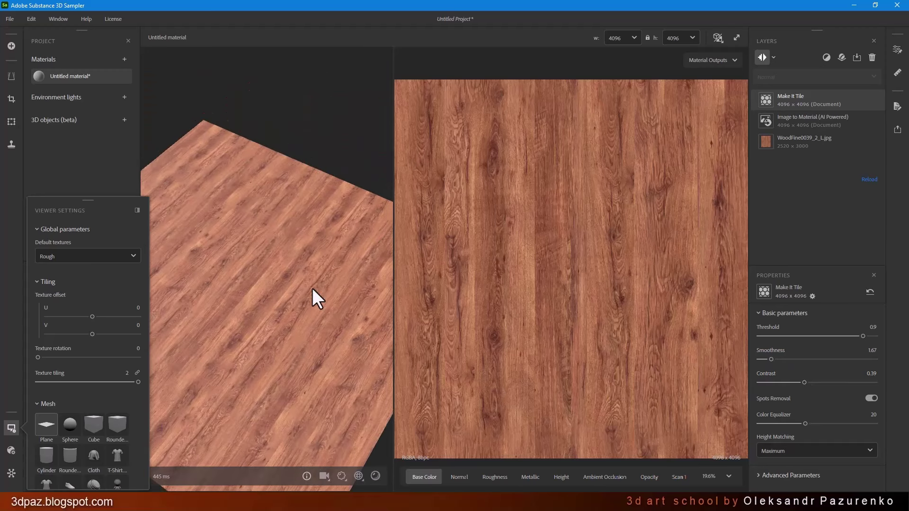
pyautogui.moveTo(313, 289); pyautogui.dragTo(364, 185)
pyautogui.scroll(-1, 572, 106)
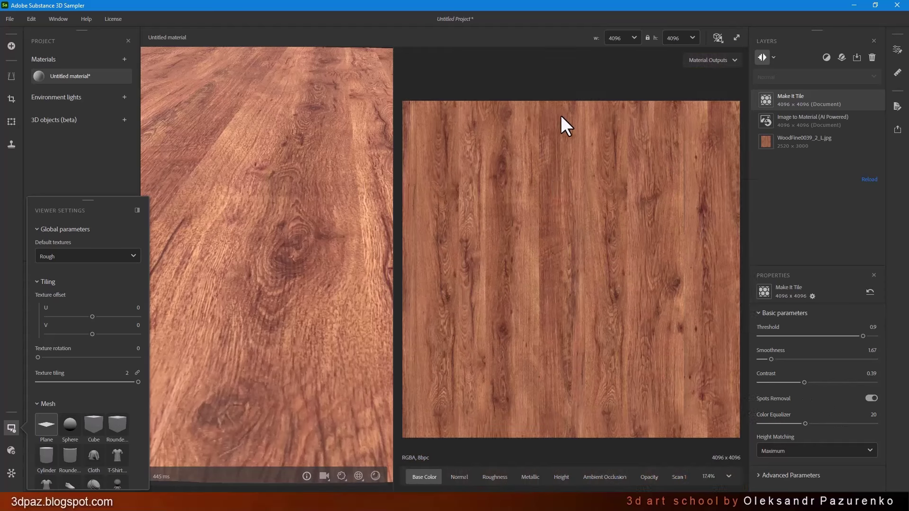
pyautogui.moveTo(317, 325); pyautogui.dragTo(333, 303)
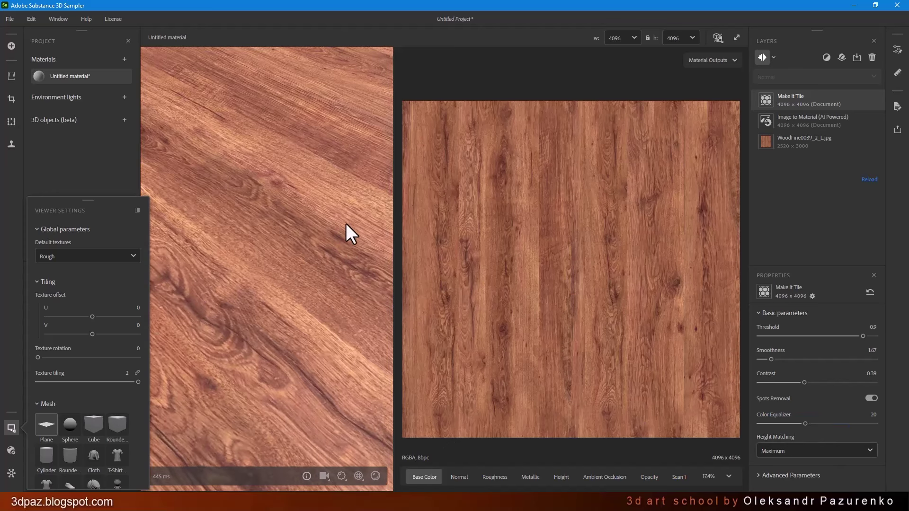
pyautogui.moveTo(346, 223); pyautogui.dragTo(683, 395)
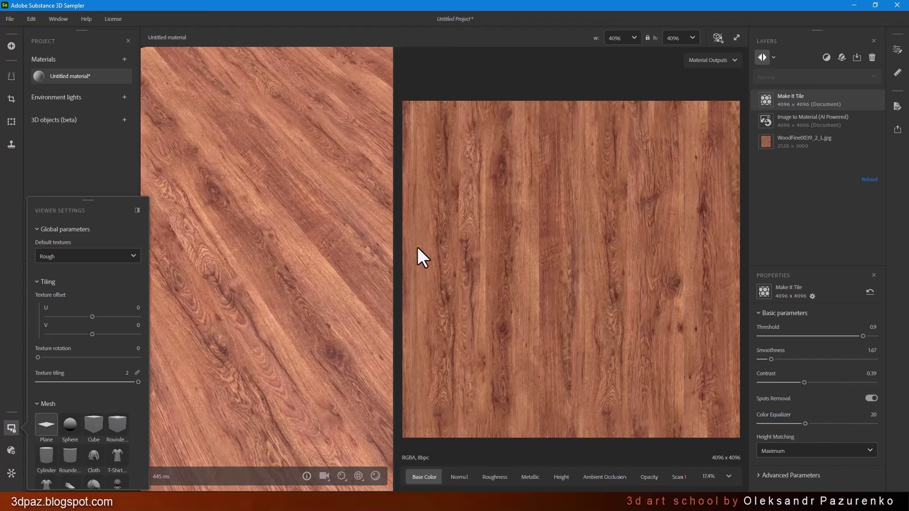
pyautogui.moveTo(393, 236); pyautogui.dragTo(341, 254)
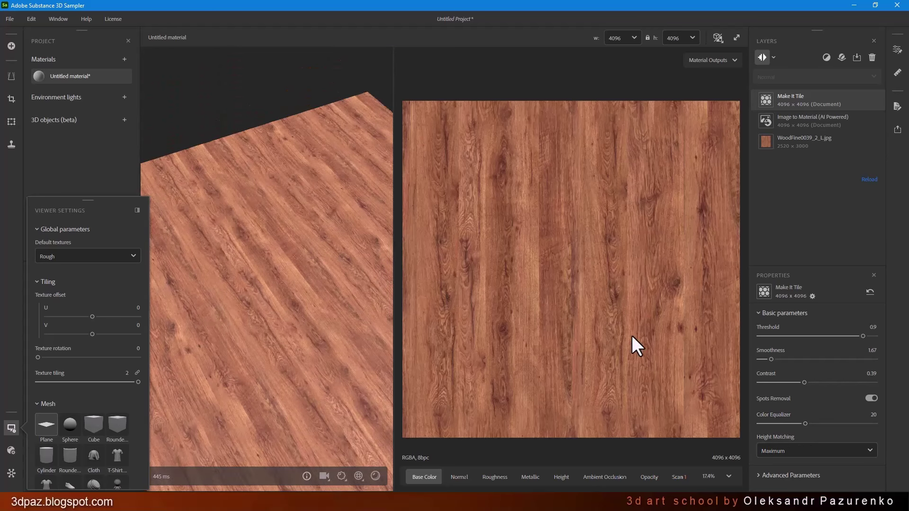
# - Try a higher Color Equalizer value on the Make It Tile layer, reset it, and review the layer's Advanced Parameters
pyautogui.moveTo(783, 424); pyautogui.dragTo(888, 433)
pyautogui.click(811, 415)
pyautogui.click(804, 476)
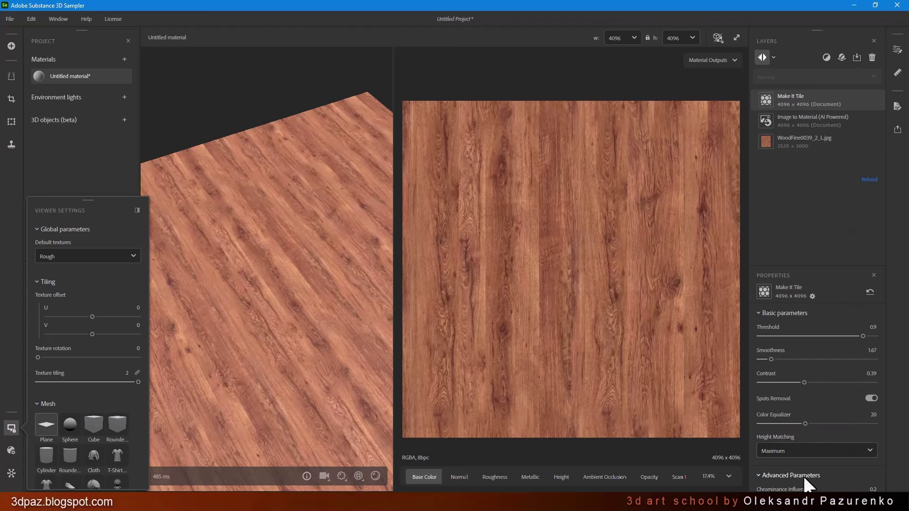
pyautogui.scroll(-3, 863, 446)
pyautogui.scroll(-2, 862, 445)
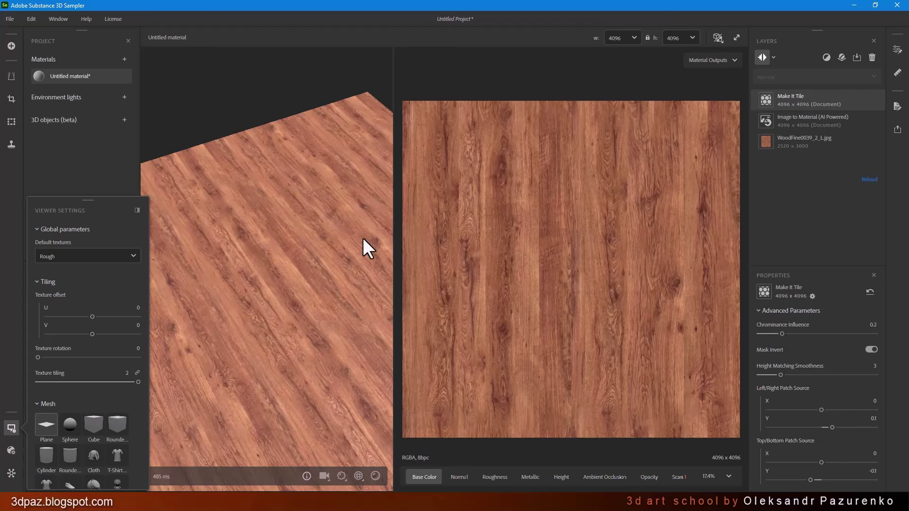
pyautogui.moveTo(362, 238); pyautogui.dragTo(329, 241)
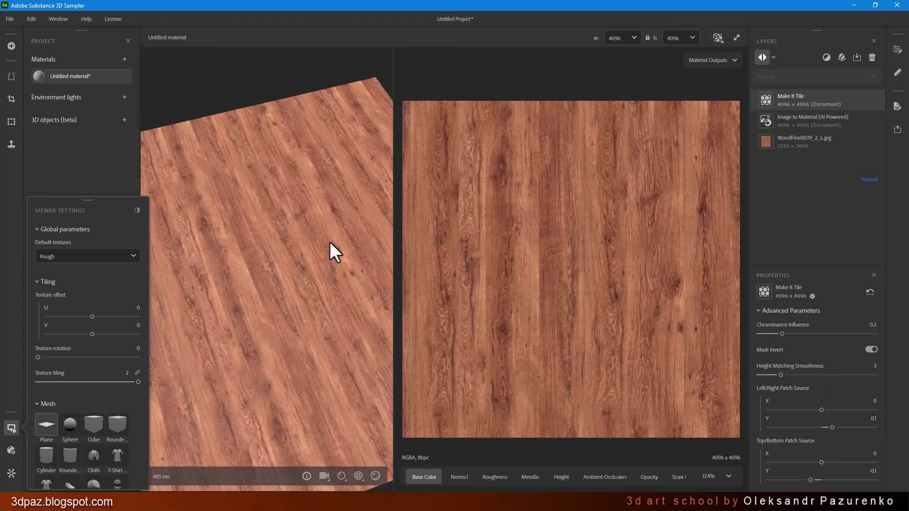
# - Add a Parquet filter layer above Make It Tile and inspect the parquet pattern on the plane
pyautogui.click(827, 57)
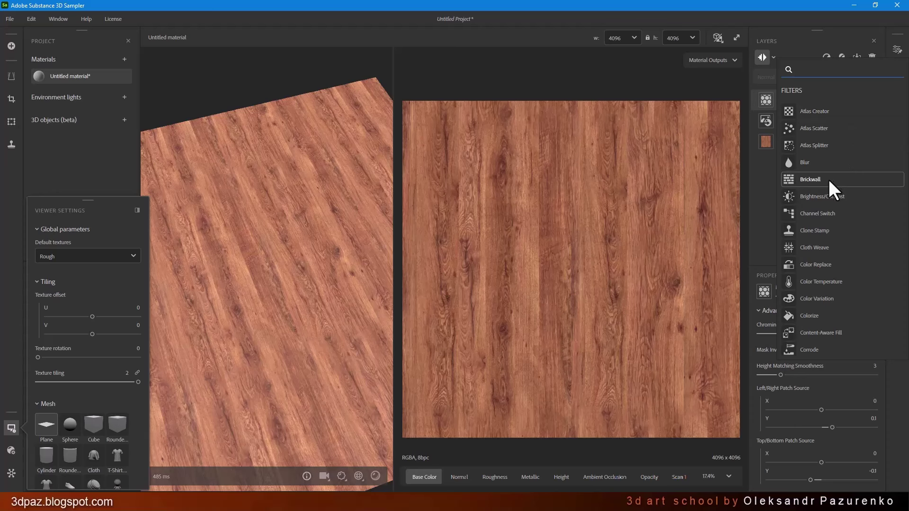
pyautogui.scroll(-5, 829, 182)
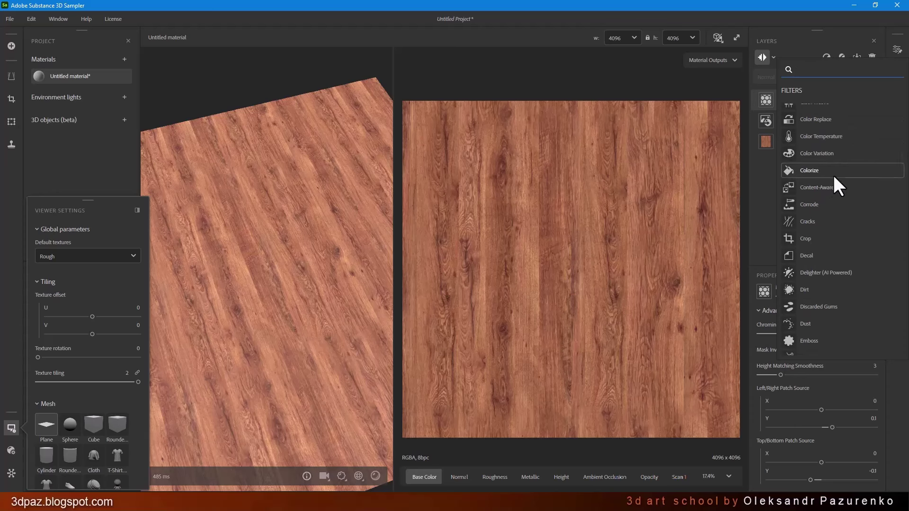
pyautogui.write('p')
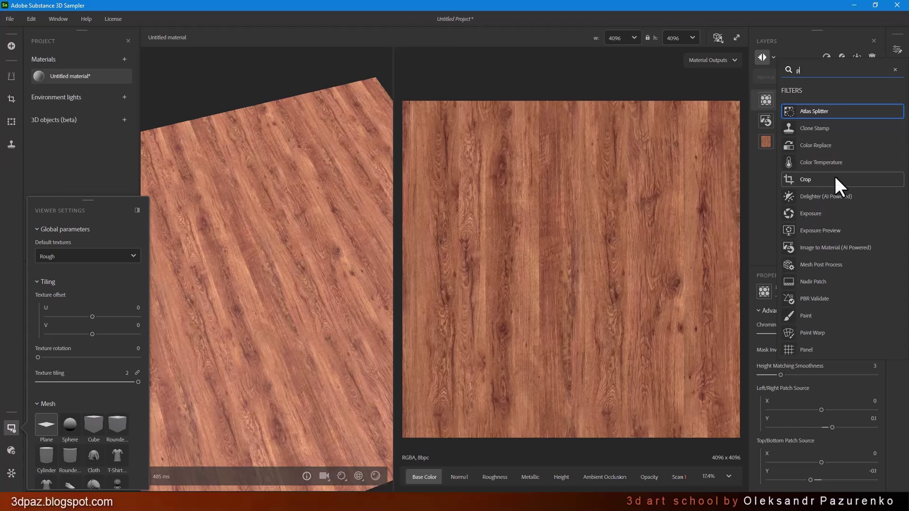
pyautogui.write('a')
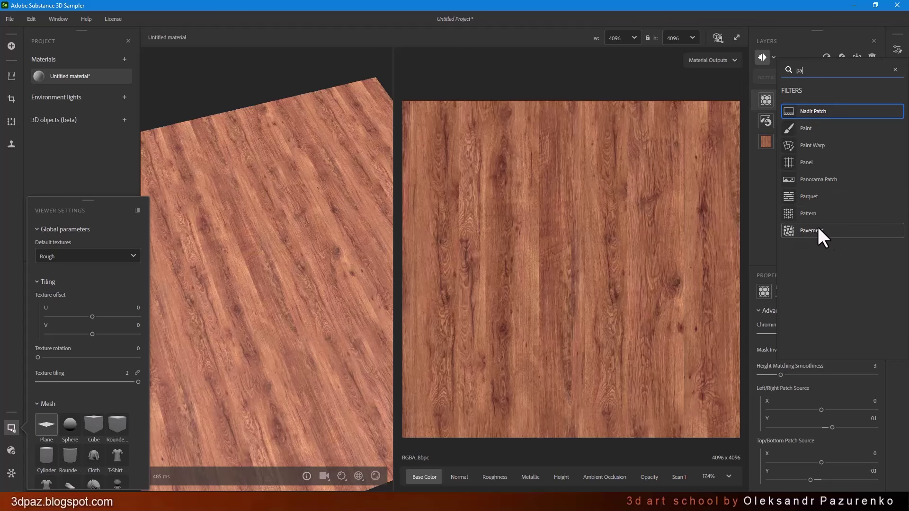
pyautogui.click(820, 197)
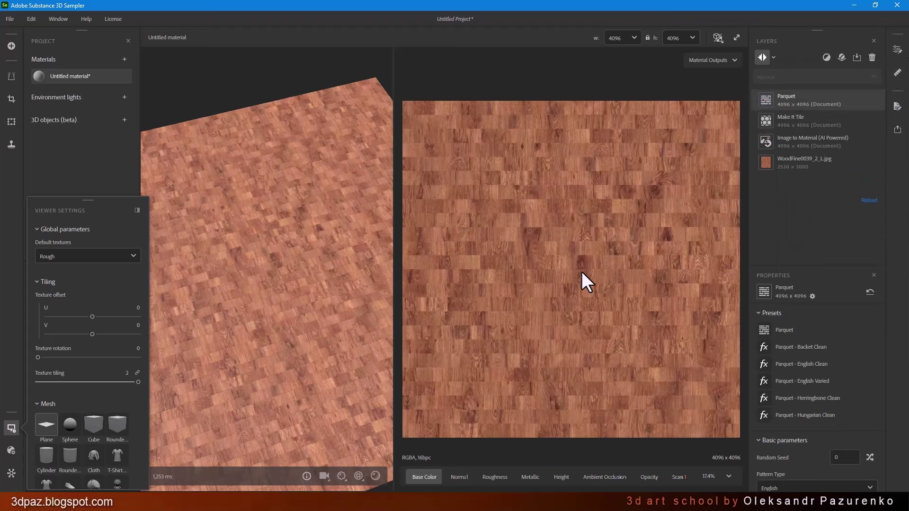
pyautogui.moveTo(391, 263); pyautogui.dragTo(414, 263)
pyautogui.moveTo(339, 186); pyautogui.dragTo(331, 327)
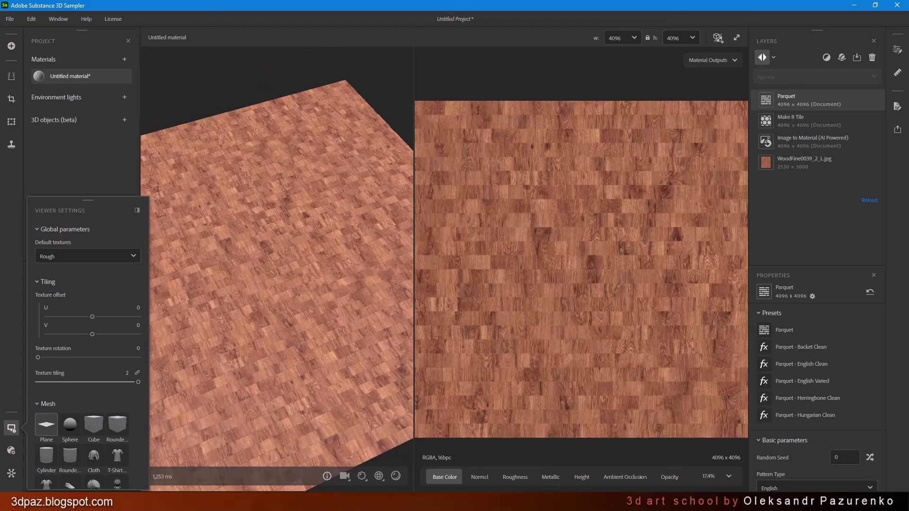
pyautogui.click(379, 476)
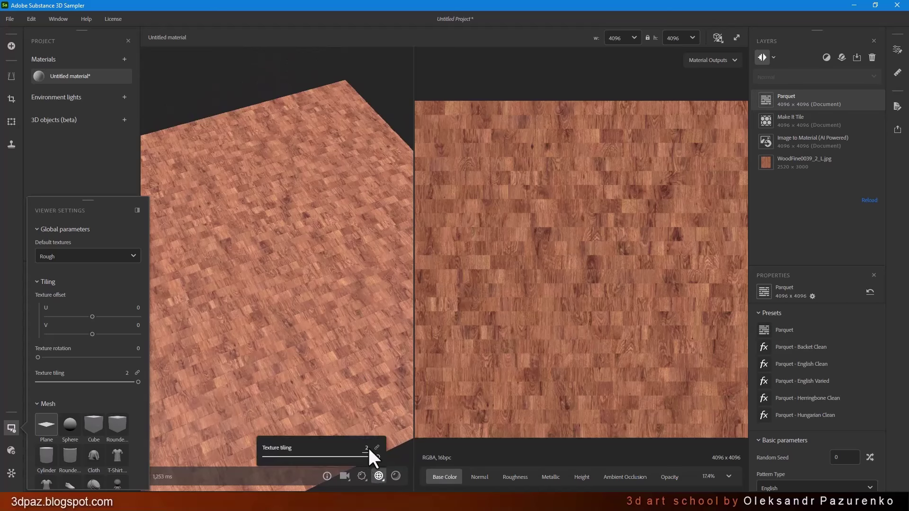
pyautogui.moveTo(348, 260); pyautogui.dragTo(274, 247)
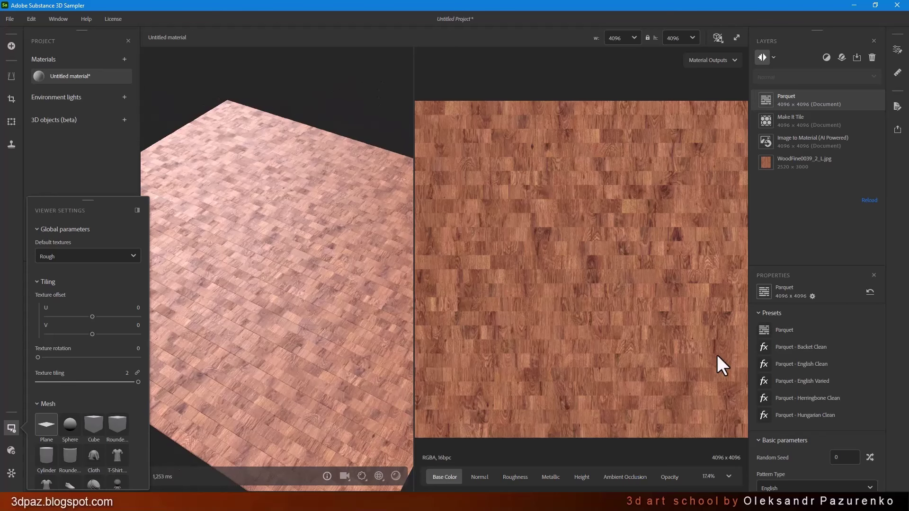
# - Randomize the Parquet layer's Random Seed several times to vary the plank arrangement
pyautogui.moveTo(842, 400)
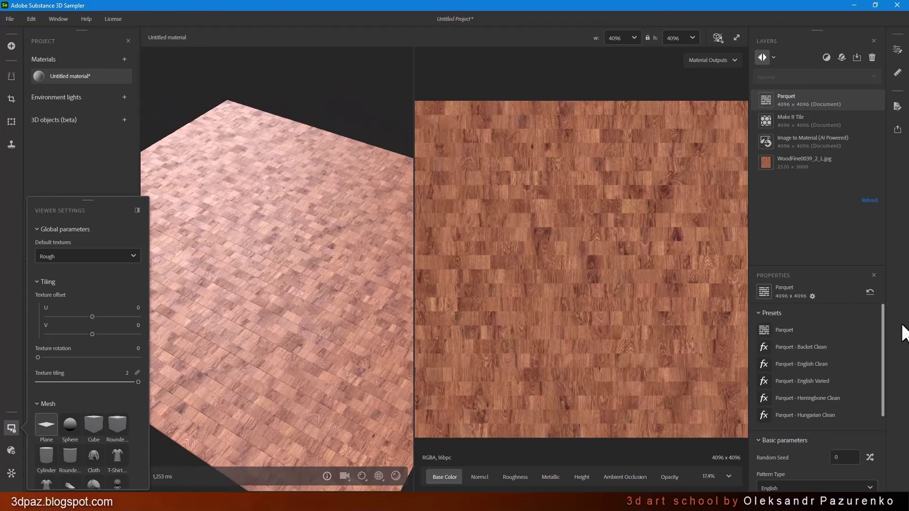
pyautogui.click(858, 310)
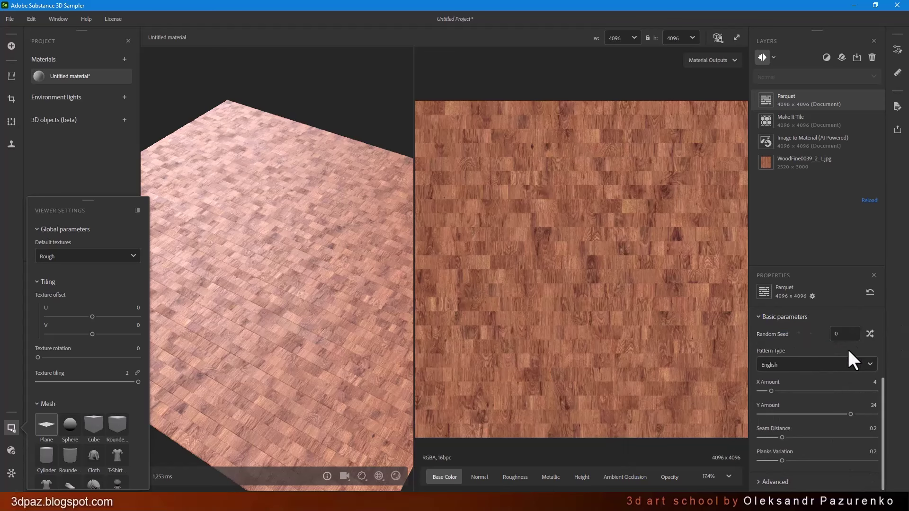
pyautogui.click(870, 334)
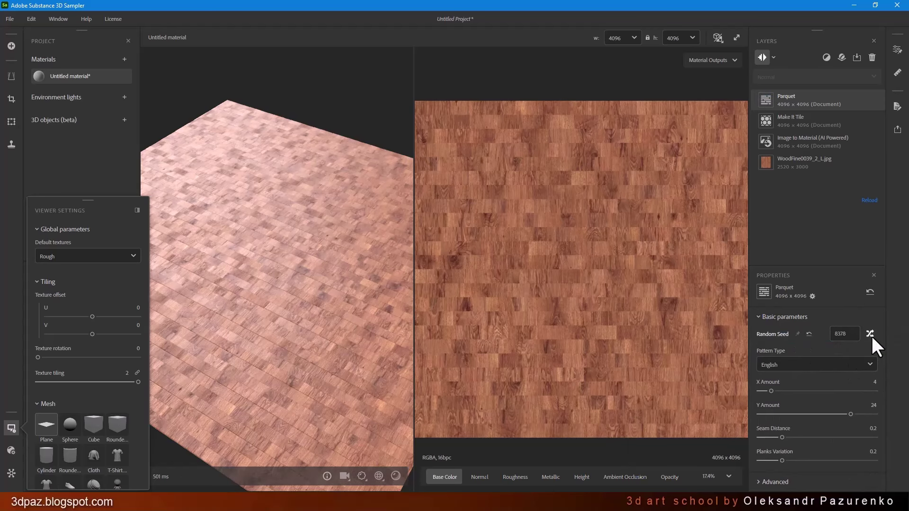
pyautogui.click(870, 335)
pyautogui.click(870, 334)
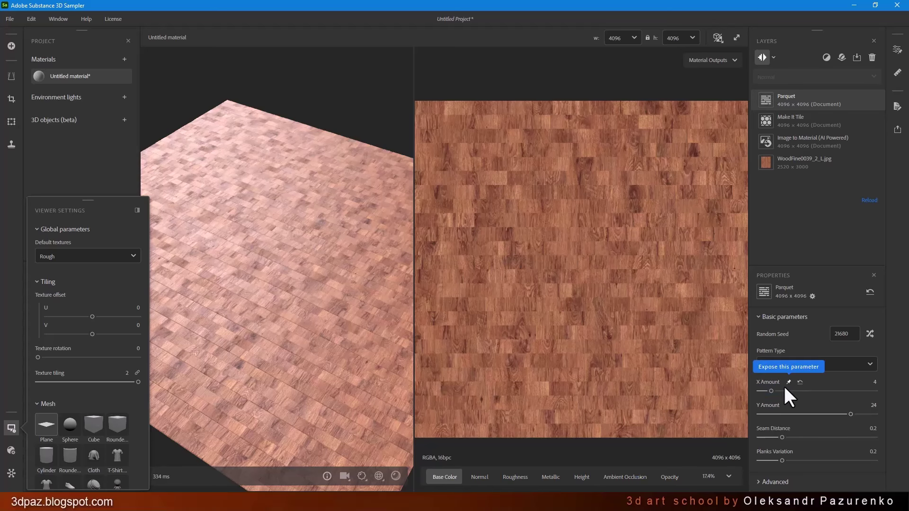
# - Set the Parquet layer's X Amount to 5 and Y Amount to 7
pyautogui.moveTo(784, 390)
pyautogui.mouseDown()
pyautogui.moveTo(796, 391)
pyautogui.moveTo(776, 391)
pyautogui.mouseUp()
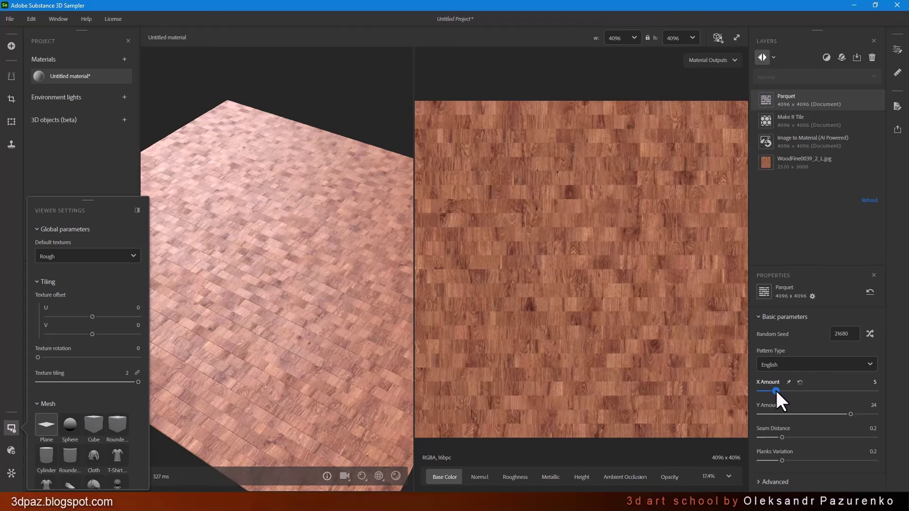
pyautogui.click(779, 414)
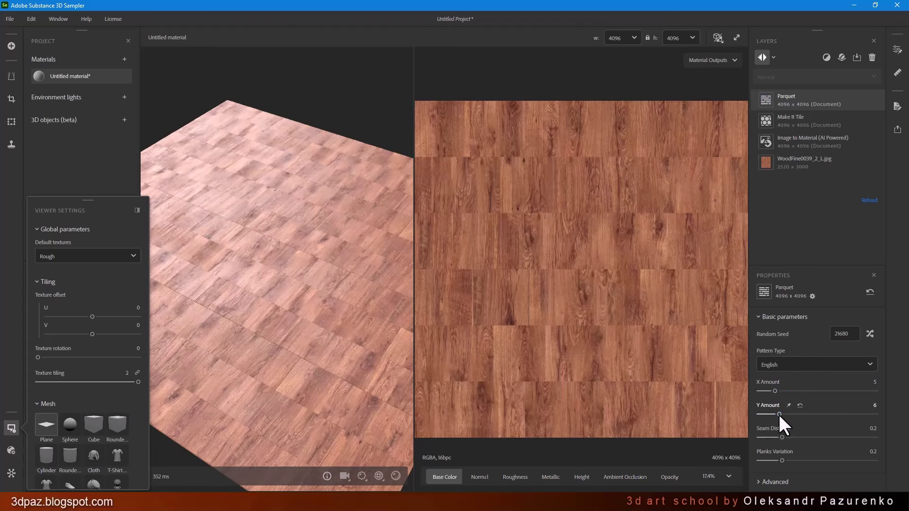
pyautogui.moveTo(781, 411); pyautogui.dragTo(783, 412)
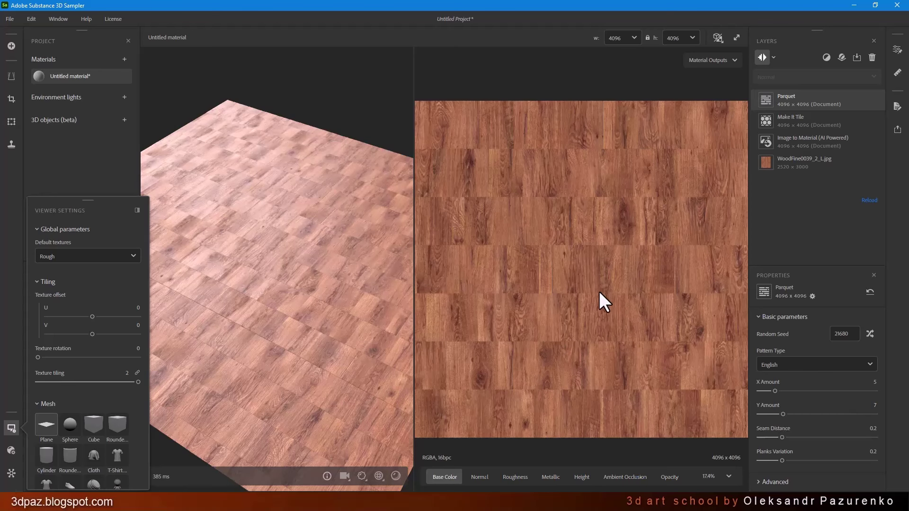
# - Add a Transform layer, place it between Make It Tile and Parquet, and expand its Advanced Parameters
pyautogui.click(814, 123)
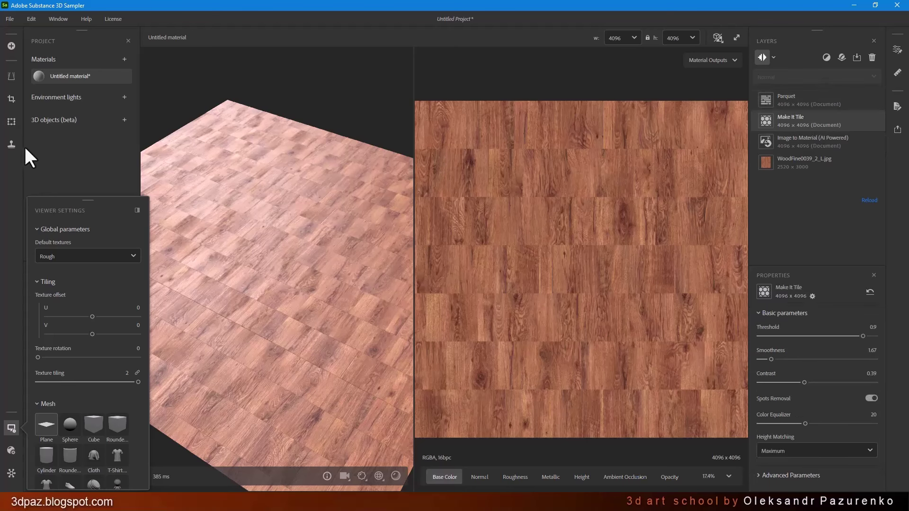
pyautogui.click(12, 122)
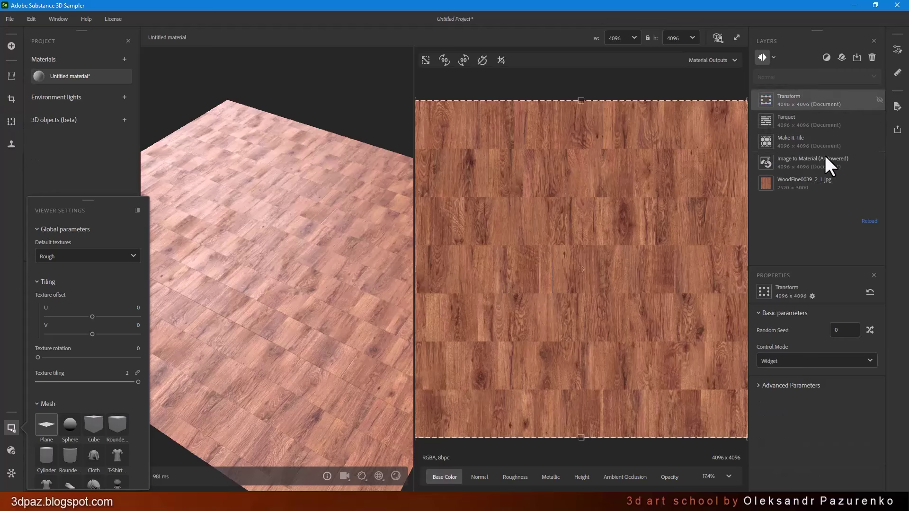
pyautogui.moveTo(802, 105); pyautogui.dragTo(798, 134)
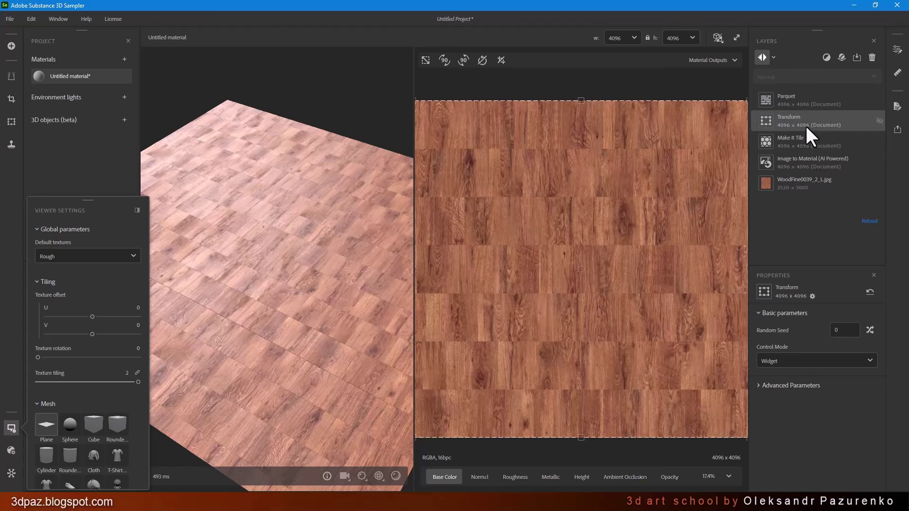
pyautogui.click(812, 385)
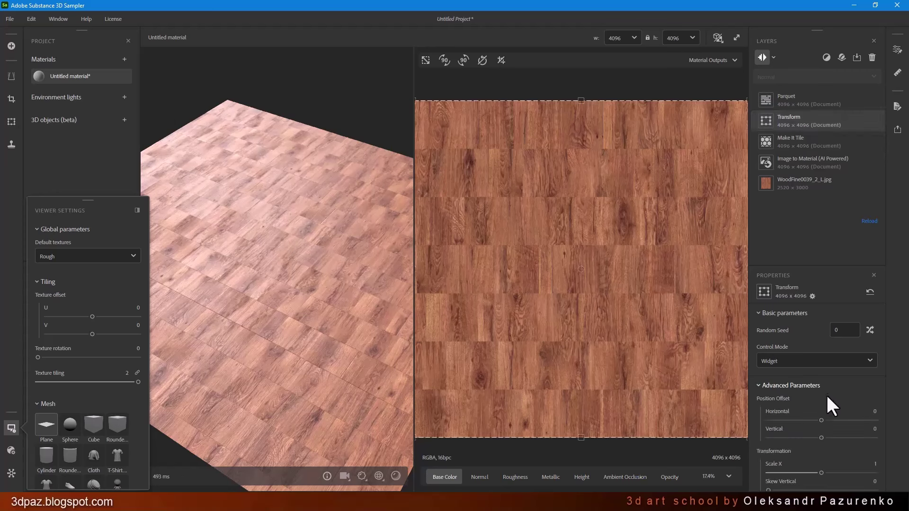
# - Switch the Transform layer's Control Mode to Widget & Parameters and set its Rotation to 90
pyautogui.scroll(-3, 833, 389)
pyautogui.scroll(3, 841, 383)
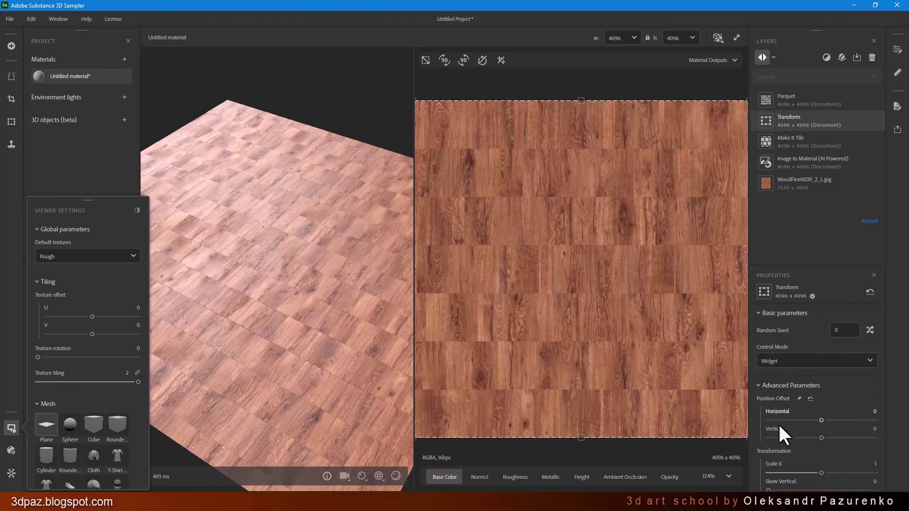
pyautogui.click(870, 361)
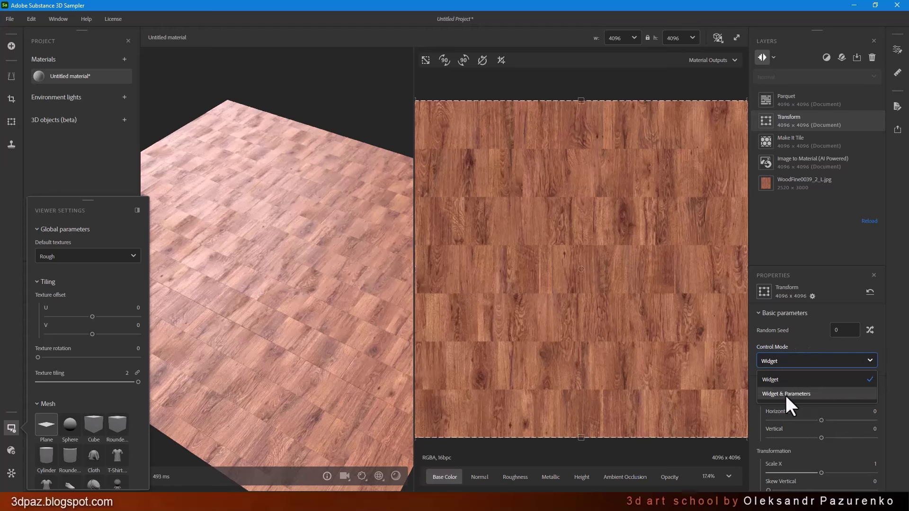
pyautogui.click(812, 393)
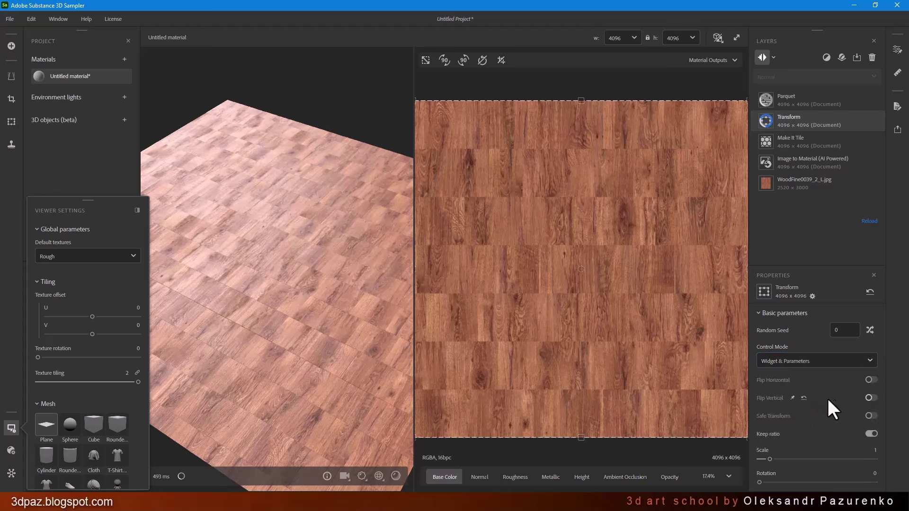
pyautogui.scroll(-4, 844, 393)
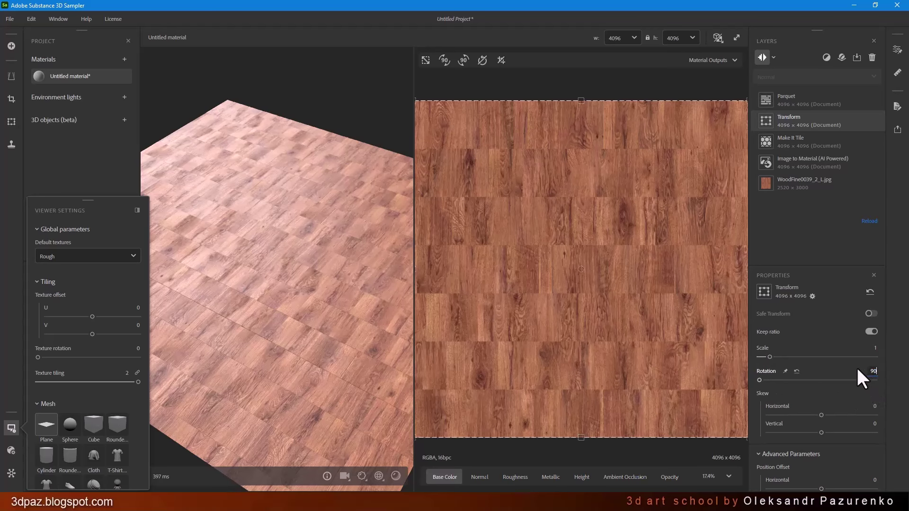
pyautogui.press('Return')
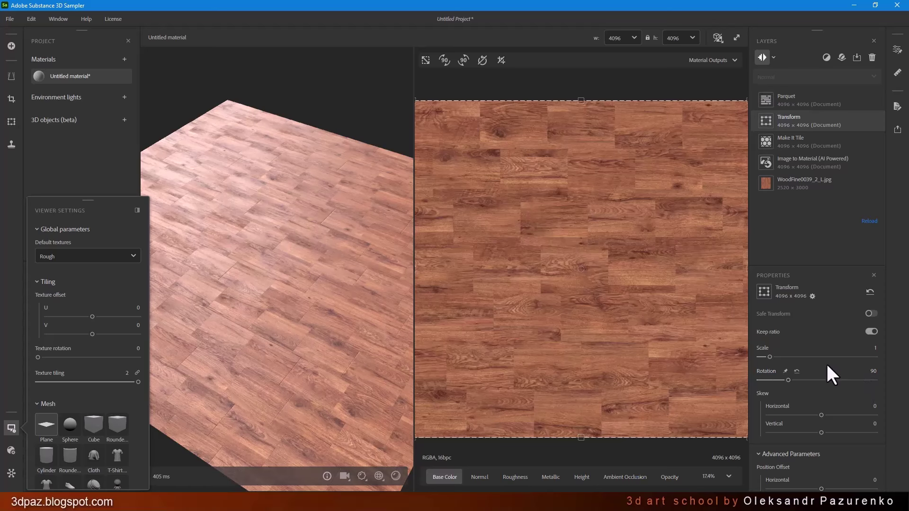
pyautogui.moveTo(315, 269)
pyautogui.mouseDown()
pyautogui.moveTo(300, 263)
pyautogui.moveTo(302, 274)
pyautogui.mouseUp()
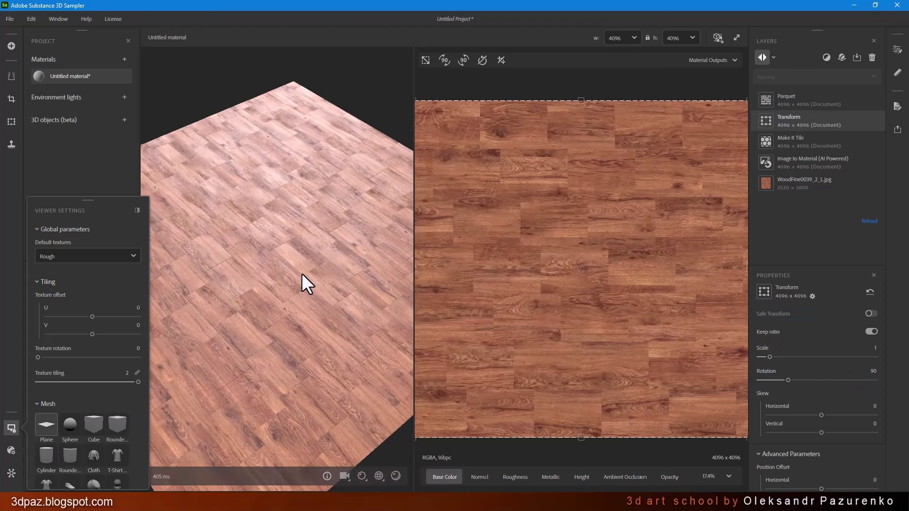
# - Set the Parquet layer's X Amount to 4 and Y Amount to 20, and inspect the planks up close on an enlarged 3D view
pyautogui.click(811, 101)
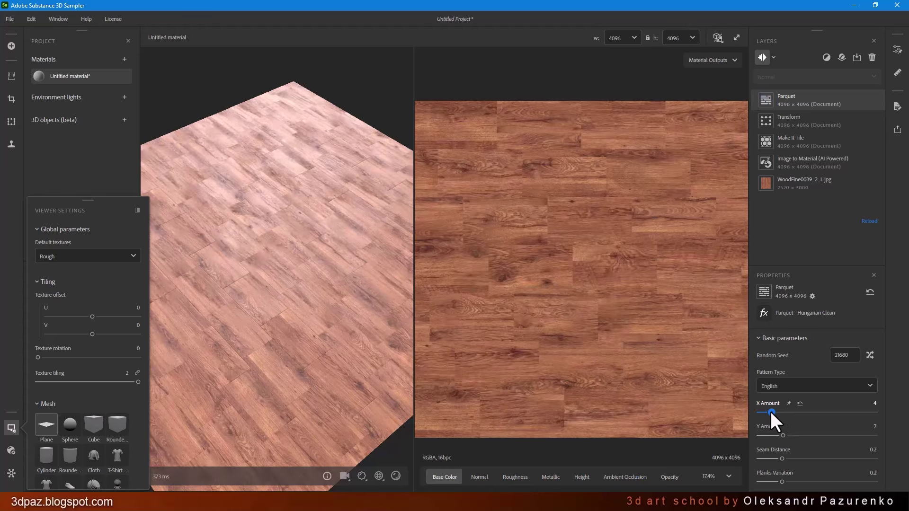
pyautogui.moveTo(771, 411); pyautogui.dragTo(832, 435)
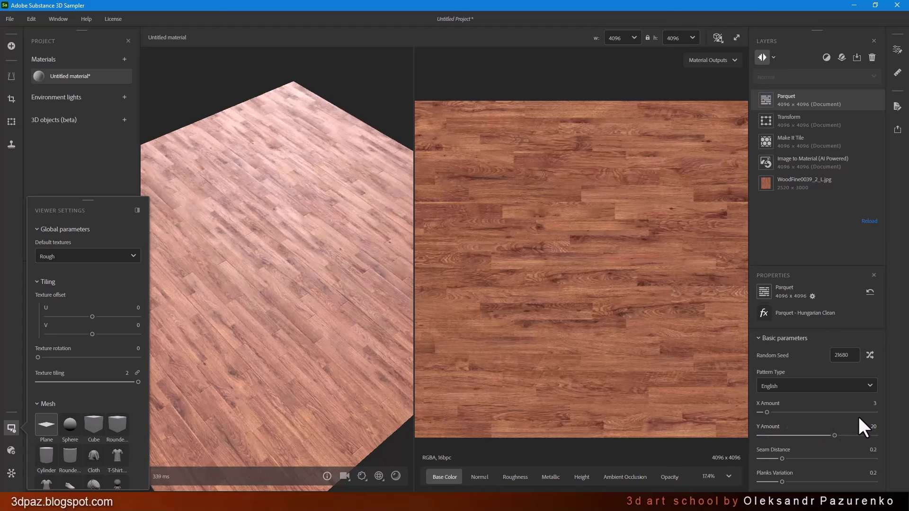
pyautogui.click(875, 403)
pyautogui.write('4')
pyautogui.press('Return')
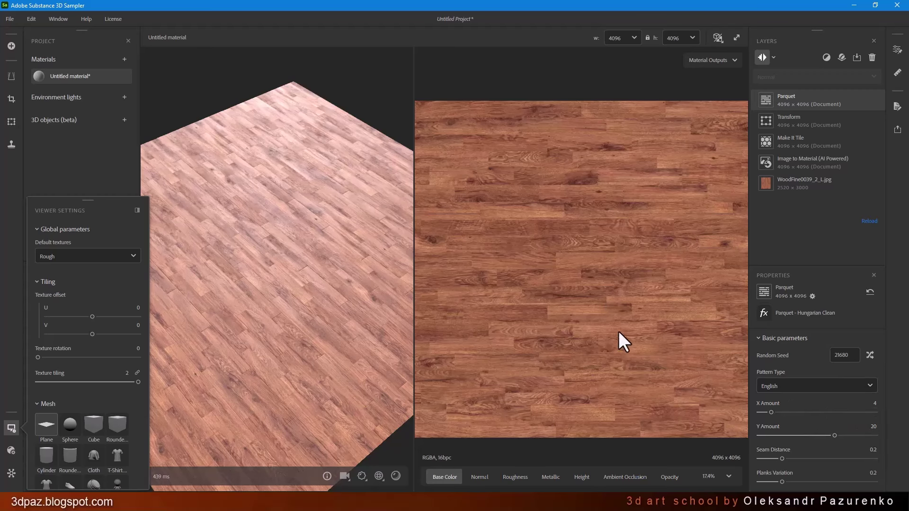
pyautogui.moveTo(414, 212); pyautogui.dragTo(530, 213)
pyautogui.moveTo(454, 205); pyautogui.dragTo(364, 233)
pyautogui.scroll(2, 343, 254)
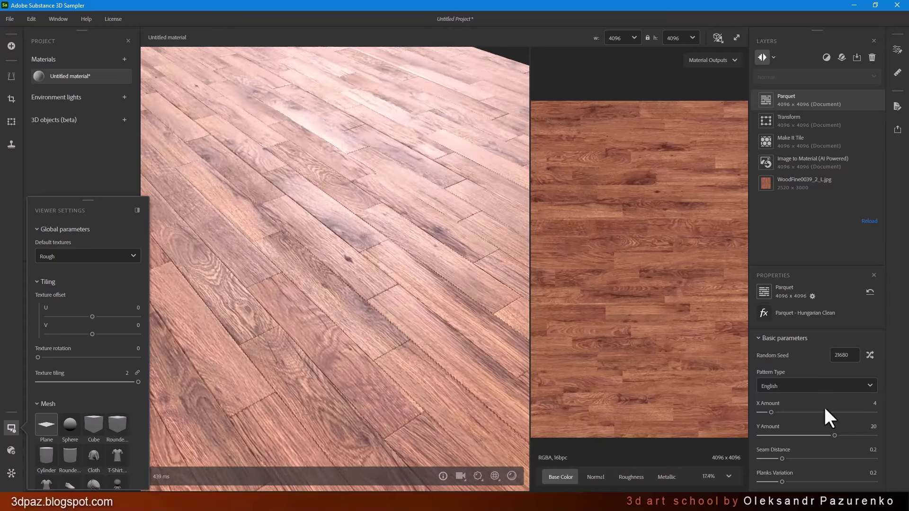
# - Try a Seam Distance of 0.49 on the Parquet layer and reset it to its default
pyautogui.scroll(-2, 784, 452)
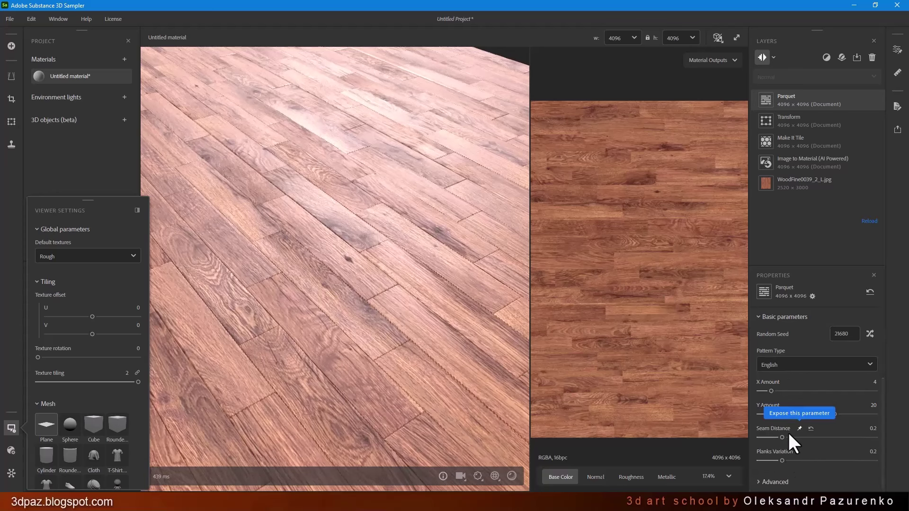
pyautogui.moveTo(783, 437); pyautogui.dragTo(814, 430)
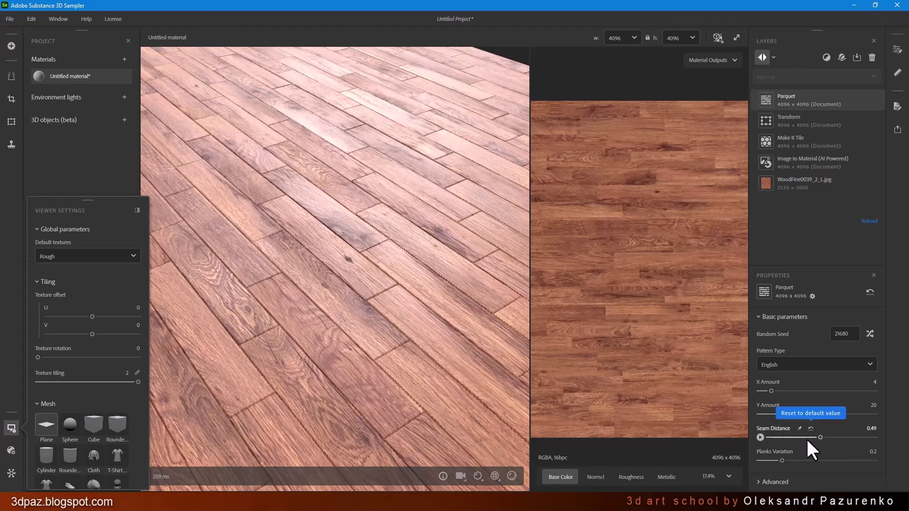
pyautogui.click(811, 429)
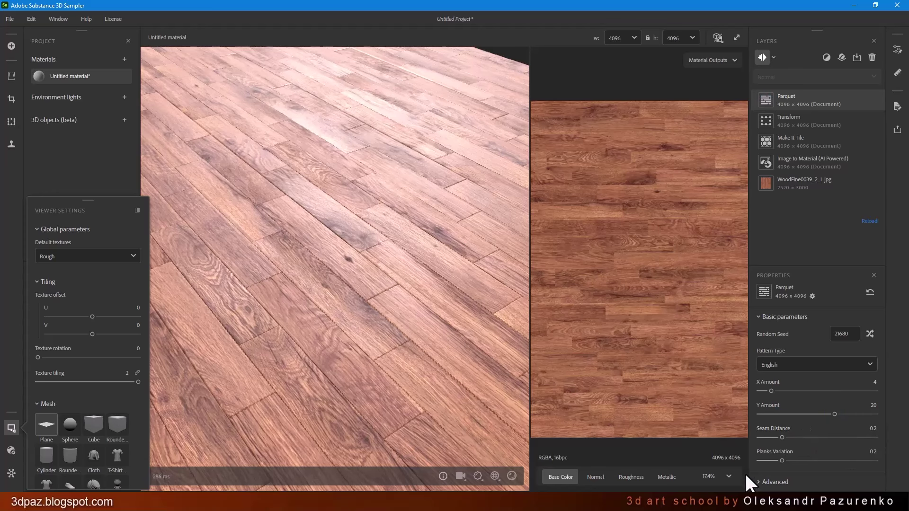
# - Try Planks Variation values of 0.62 and 0.57 on the Parquet layer, undoing each change
pyautogui.moveTo(783, 460); pyautogui.dragTo(830, 461)
pyautogui.moveTo(497, 308); pyautogui.dragTo(192, 240)
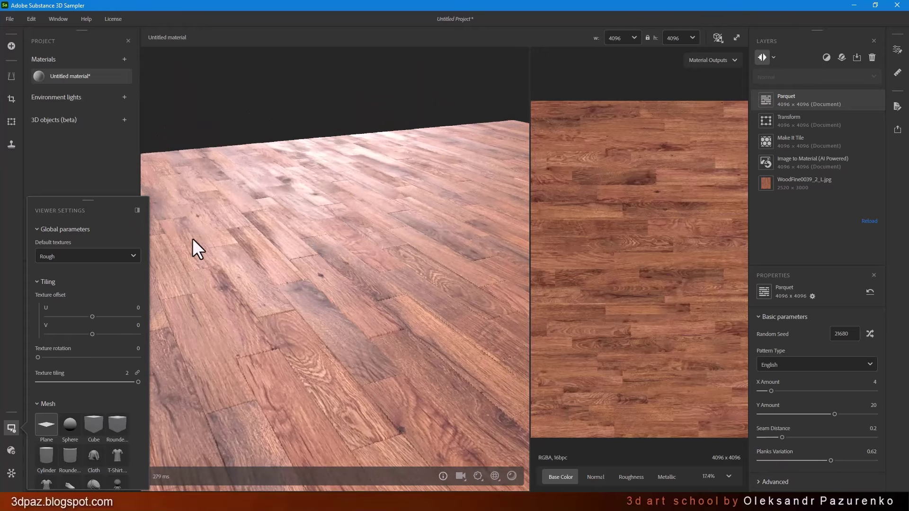
pyautogui.hotkey('ctrl', 'z')
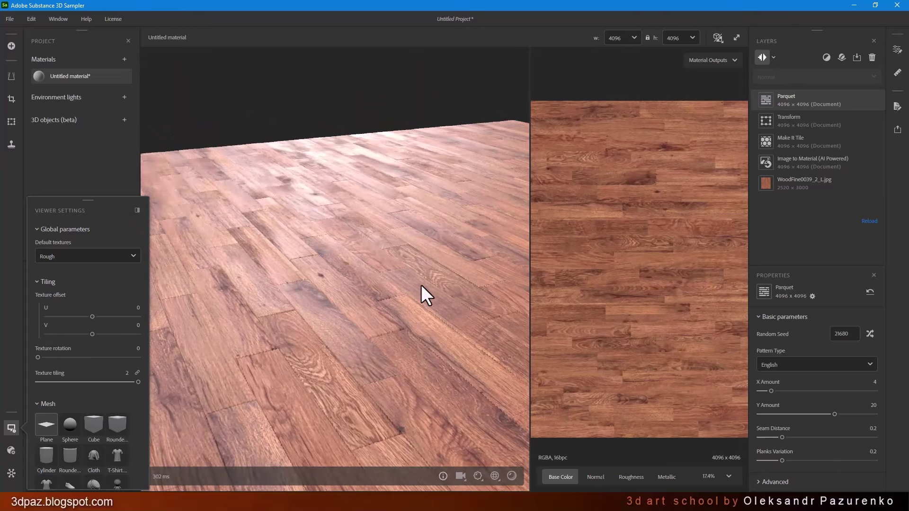
pyautogui.moveTo(814, 459); pyautogui.dragTo(787, 460)
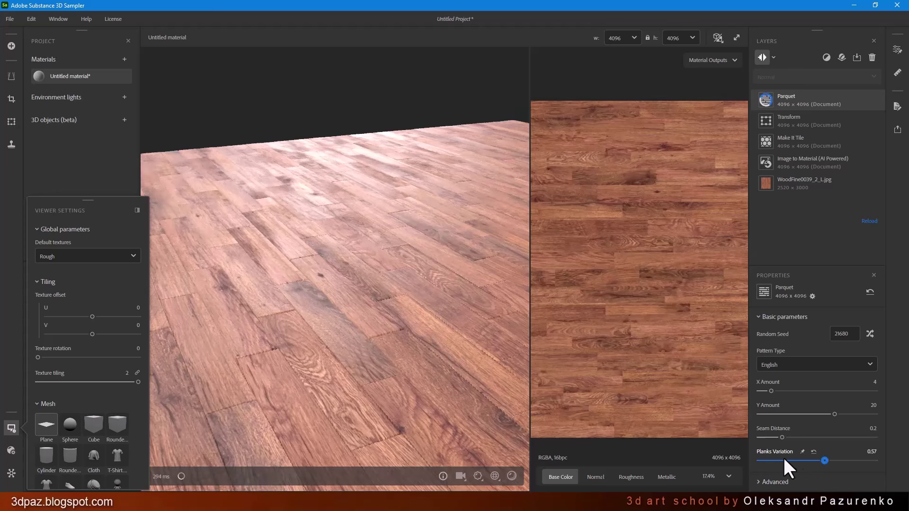
pyautogui.click(811, 460)
pyautogui.hotkey('ctrl', 'z')
# - Expand the Parquet layer's Advanced parameters to review them, and randomize its Random Seed
pyautogui.click(802, 484)
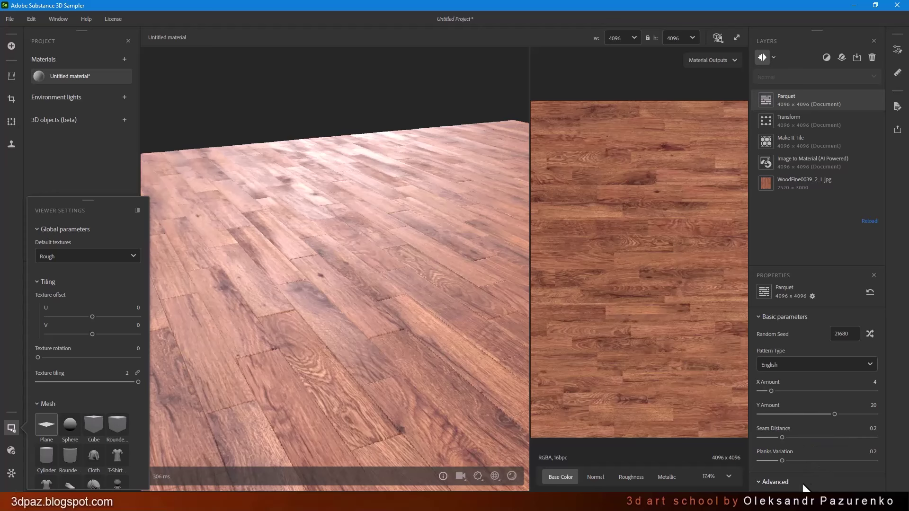
pyautogui.scroll(-3, 812, 455)
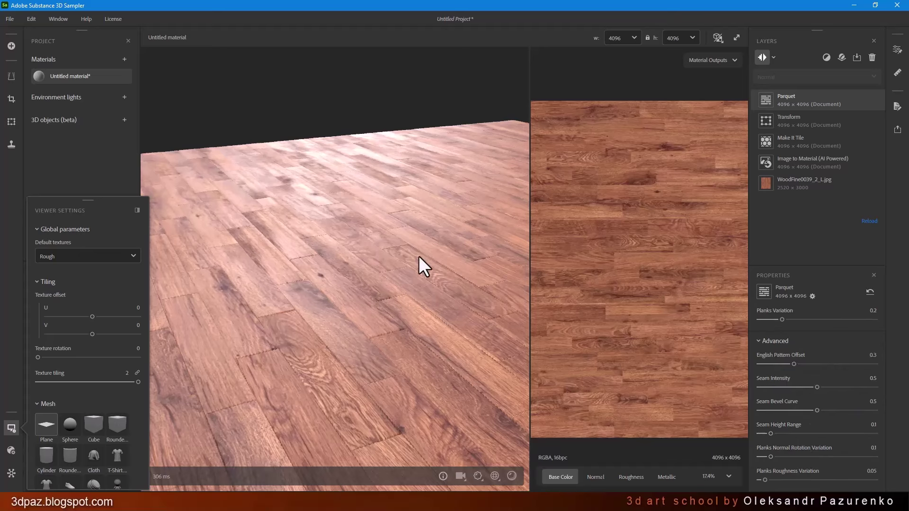
pyautogui.moveTo(419, 258); pyautogui.dragTo(374, 252)
pyautogui.scroll(10, 829, 403)
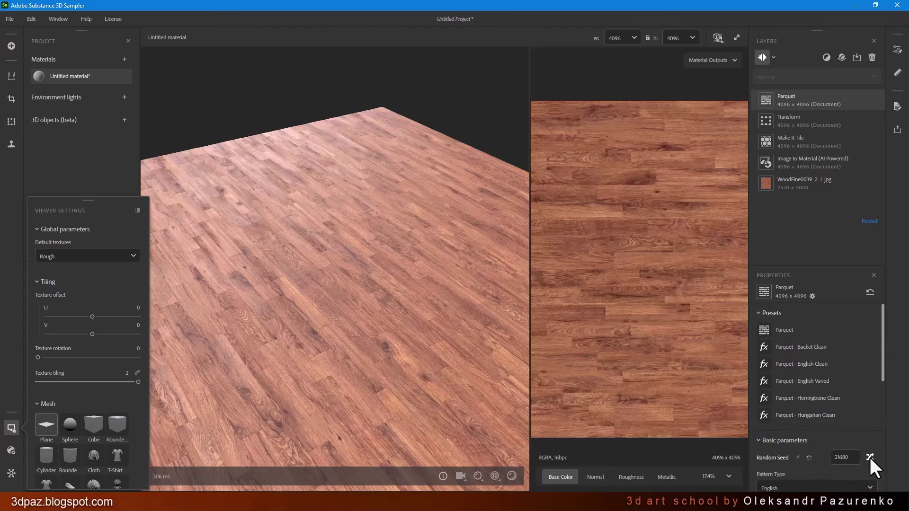
pyautogui.click(871, 458)
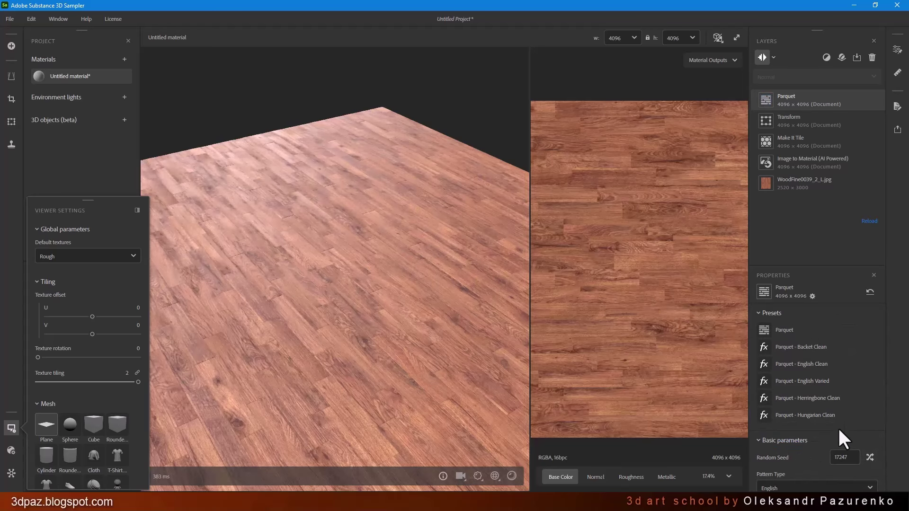
# - Change the Parquet layer's Pattern Type from English to Hungarian Point and inspect the chevron floor
pyautogui.scroll(-5, 873, 396)
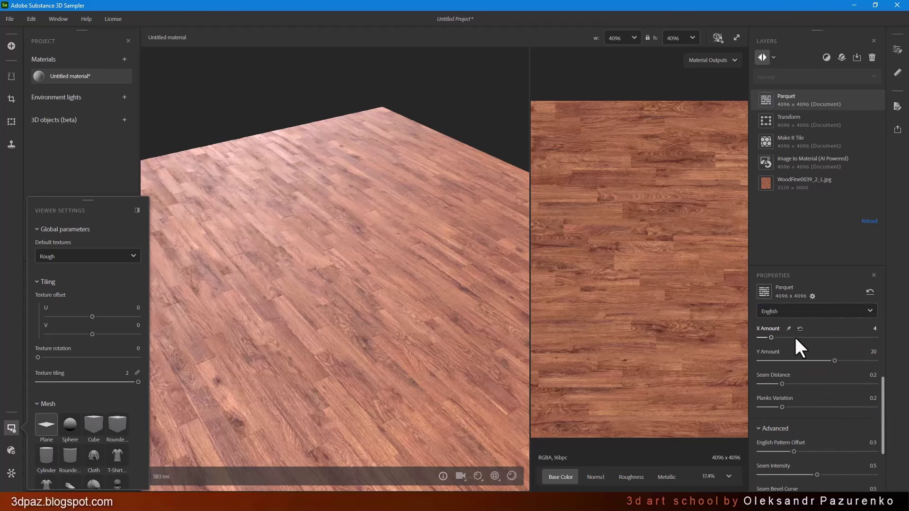
pyautogui.scroll(1, 786, 336)
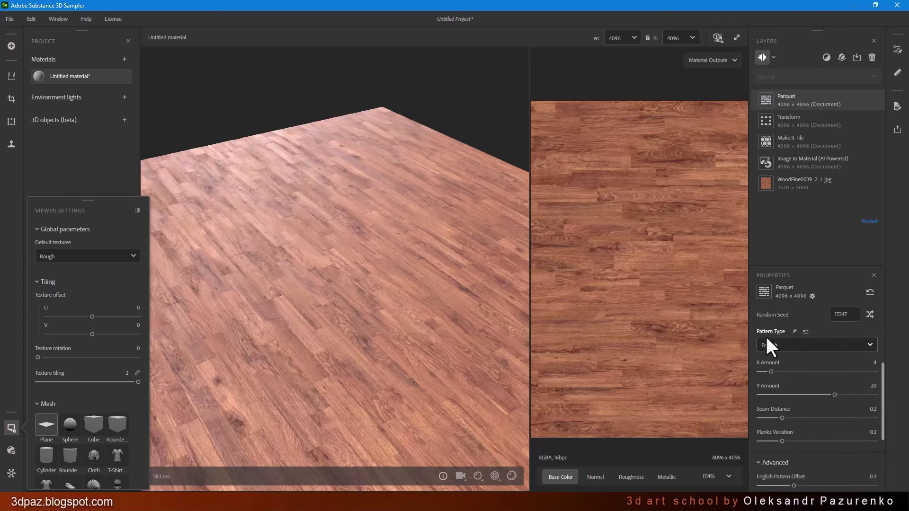
pyautogui.click(871, 345)
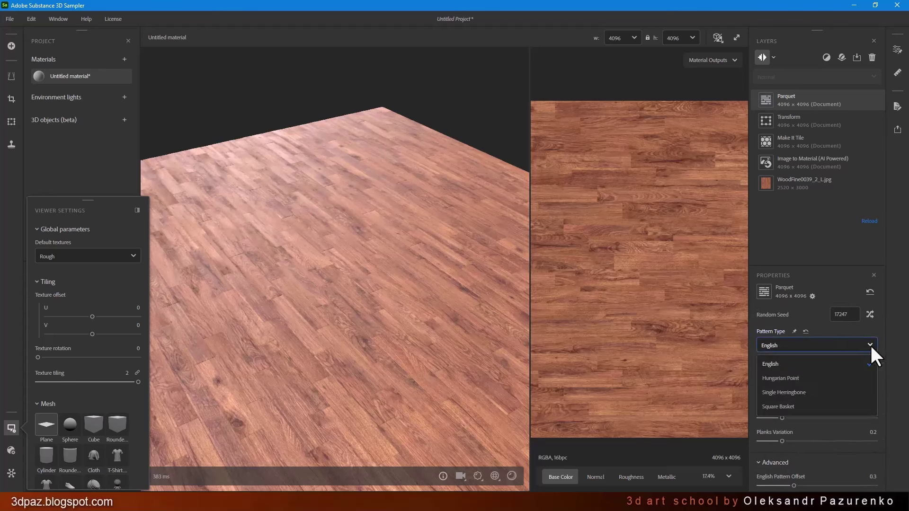
pyautogui.click(804, 378)
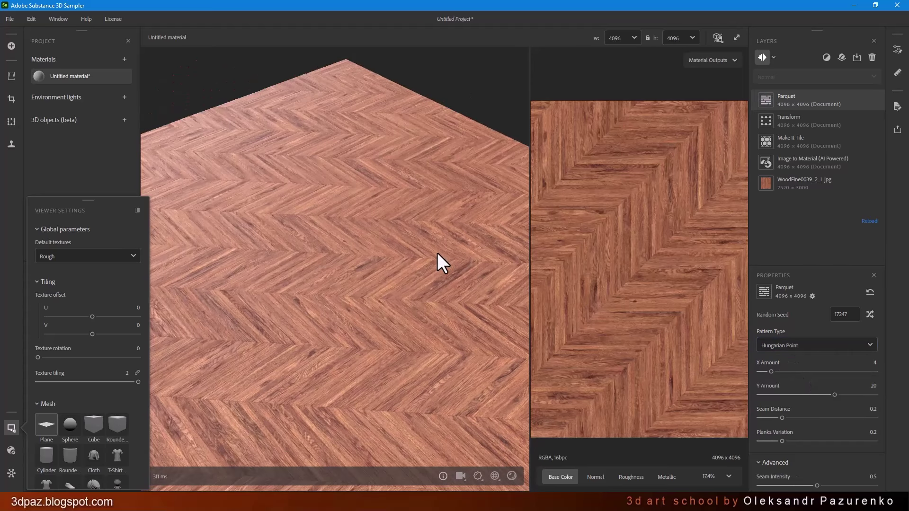
pyautogui.moveTo(436, 252); pyautogui.dragTo(433, 259)
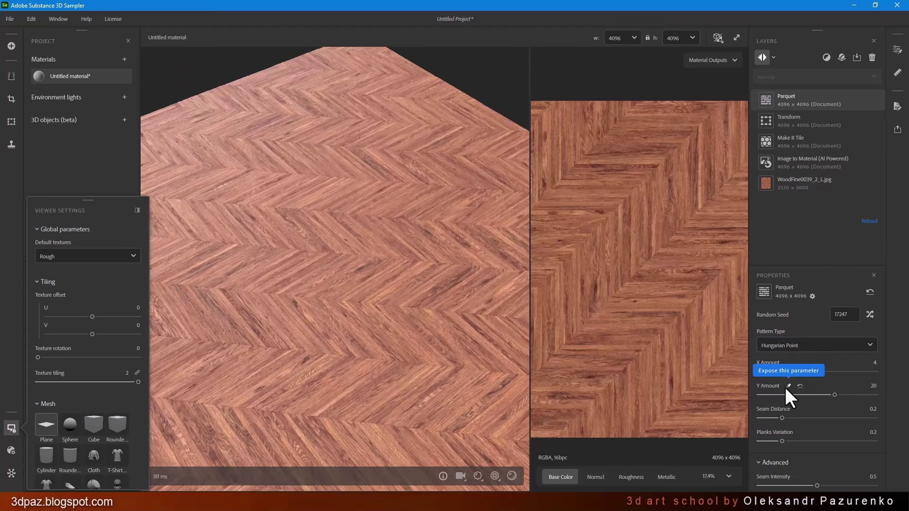
# - Set the Hungarian Point pattern's X Amount to 3 and Y Amount to 14, and enlarge the 2D view
pyautogui.moveTo(771, 371); pyautogui.dragTo(769, 372)
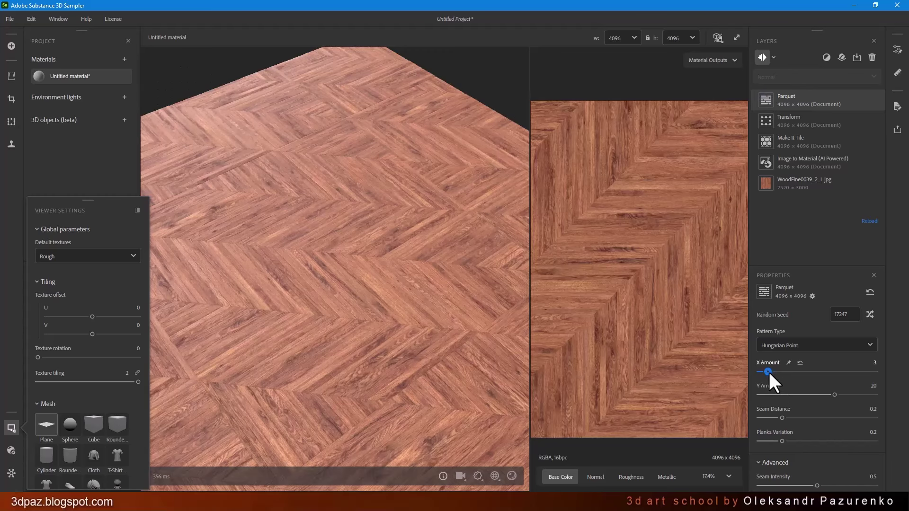
pyautogui.moveTo(818, 395)
pyautogui.mouseDown()
pyautogui.moveTo(802, 390)
pyautogui.moveTo(810, 391)
pyautogui.mouseUp()
pyautogui.moveTo(468, 269); pyautogui.dragTo(386, 254)
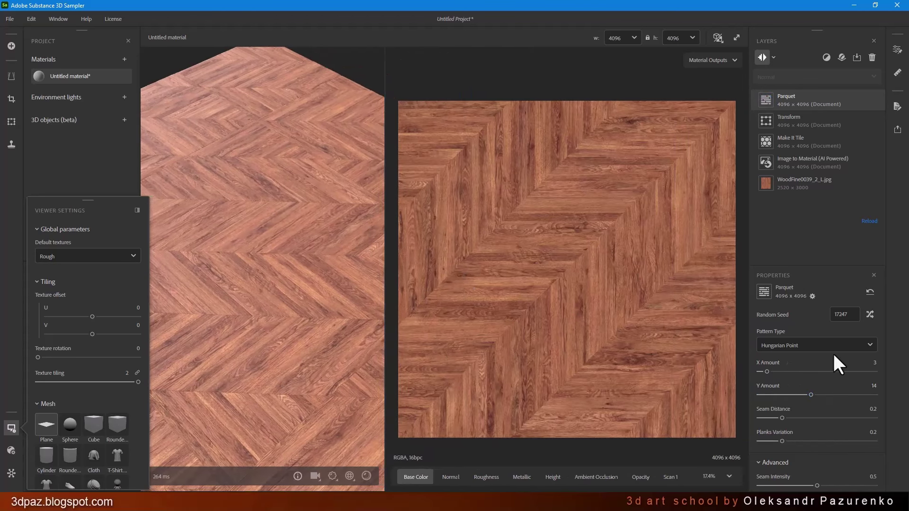
# - Change the Parquet layer's Pattern Type to Single Herringbone and inspect the planks closely in the 2D and 3D views
pyautogui.click(841, 345)
pyautogui.click(808, 391)
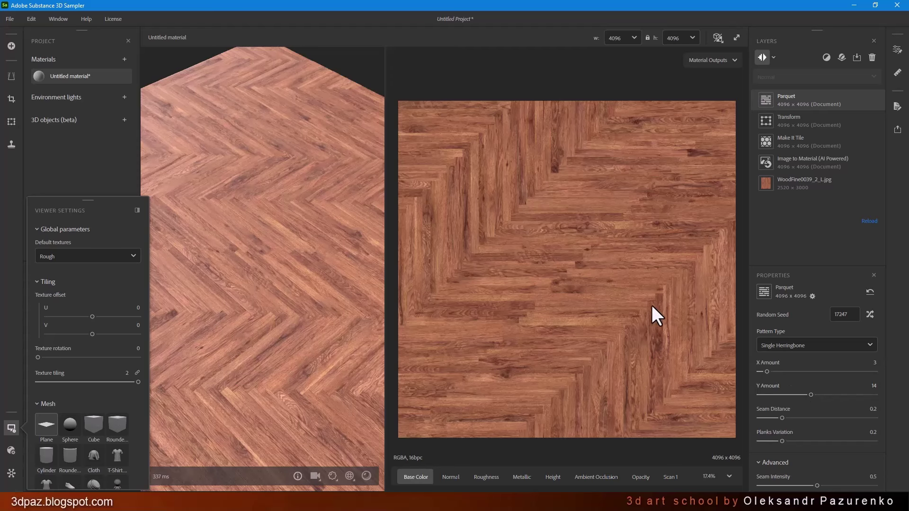
pyautogui.scroll(2, 567, 260)
pyautogui.scroll(6, 567, 259)
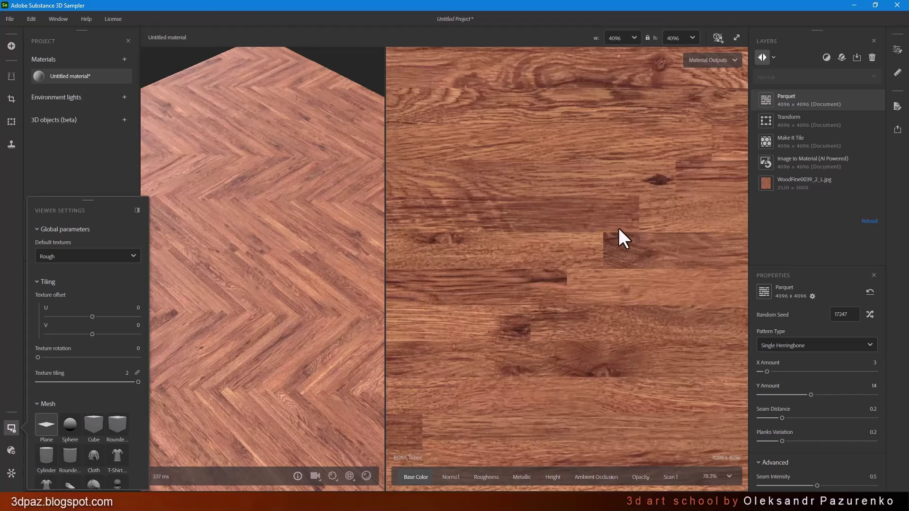
pyautogui.moveTo(303, 265); pyautogui.dragTo(335, 221)
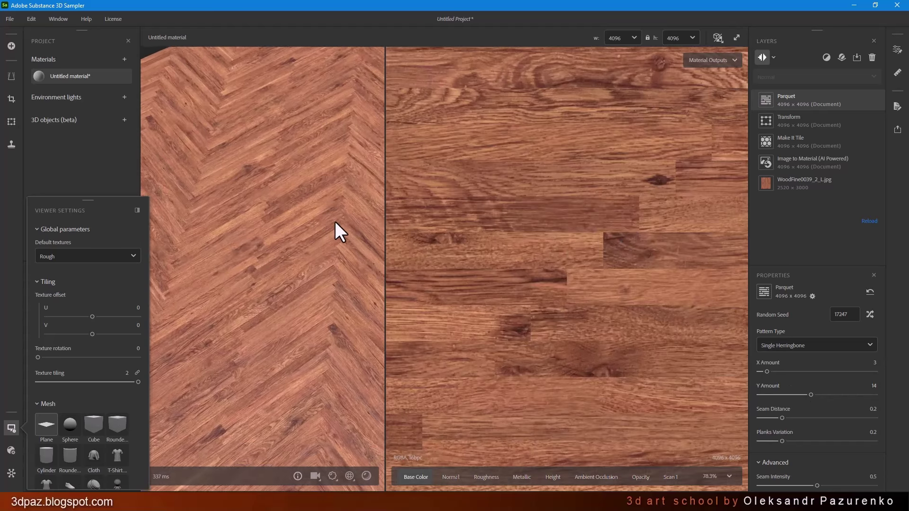
pyautogui.scroll(3, 359, 268)
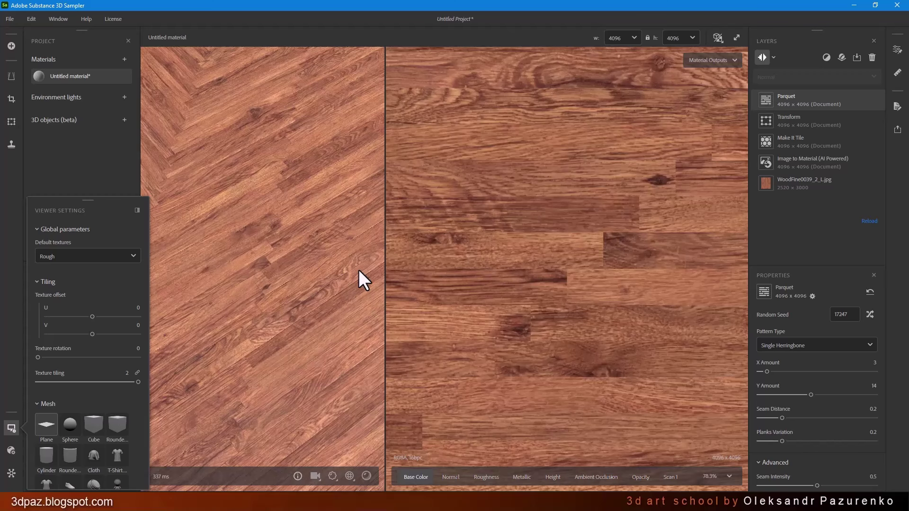
# - Set the herringbone pattern's X Amount to 4 and Y Amount to 7 and check the planks on the plane
pyautogui.click(779, 371)
pyautogui.click(772, 372)
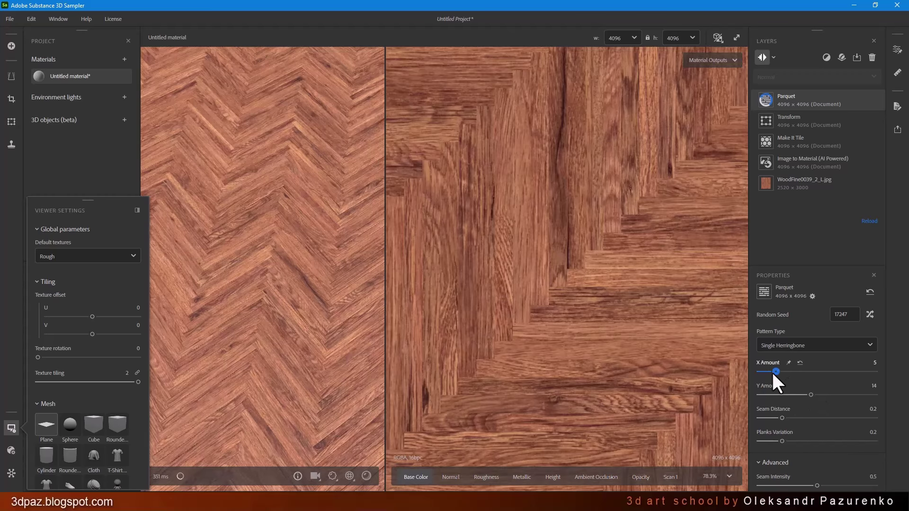
pyautogui.click(787, 394)
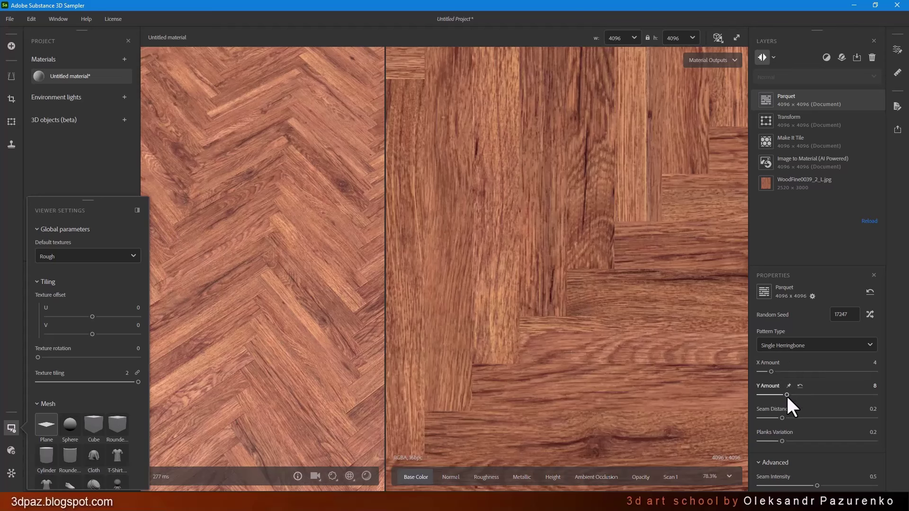
pyautogui.moveTo(787, 394); pyautogui.dragTo(783, 395)
pyautogui.moveTo(291, 228); pyautogui.dragTo(290, 258)
pyautogui.press('f')
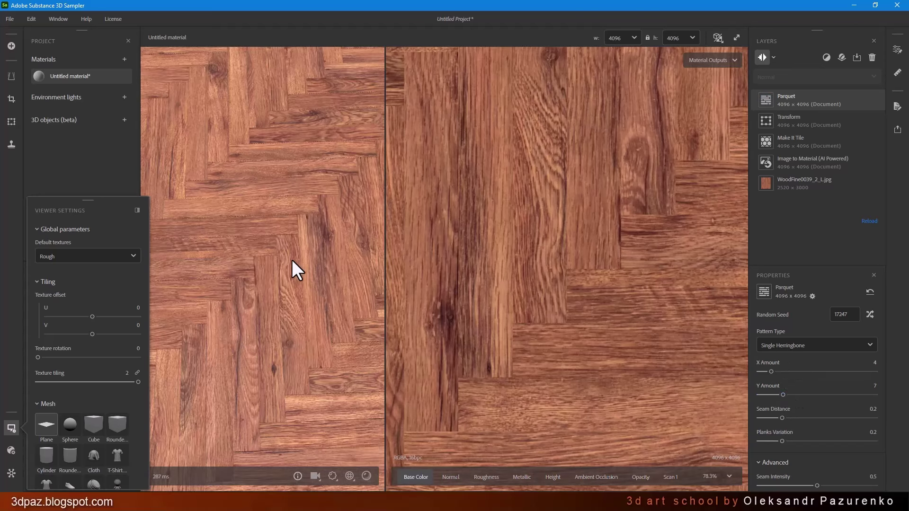
# - Change the Parquet layer's Pattern Type to Square Basket and view the wider pattern
pyautogui.scroll(-3, 550, 290)
pyautogui.click(817, 345)
pyautogui.click(805, 379)
pyautogui.scroll(-3, 626, 335)
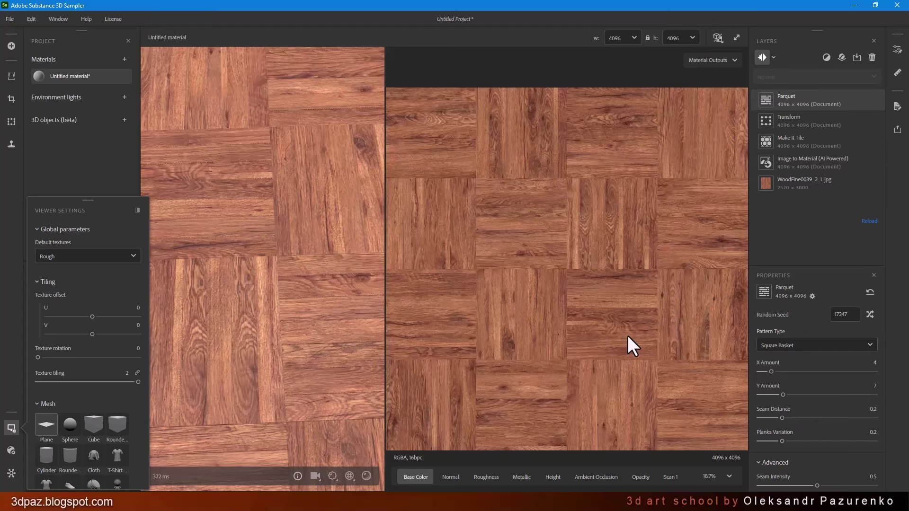
# - Try a higher X Amount and a Y Amount of 25 on the Square Basket parquet, undoing each change
pyautogui.scroll(2, 585, 279)
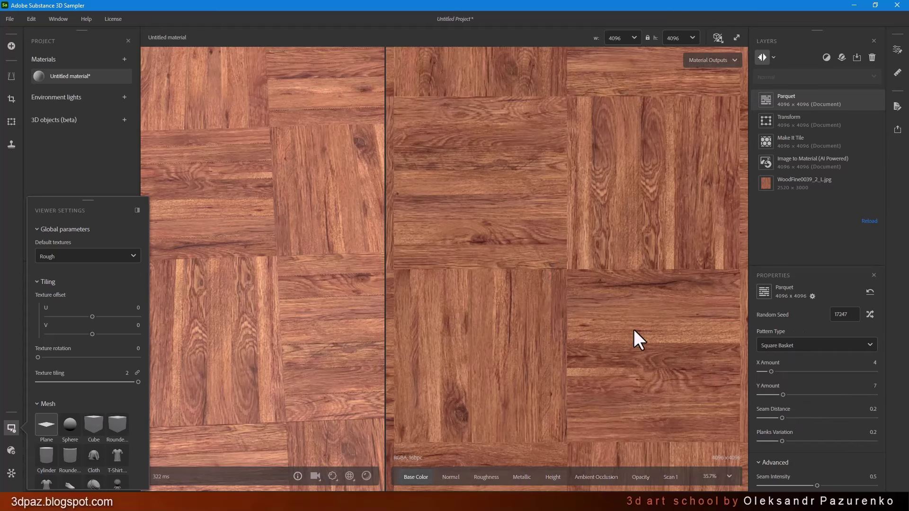
pyautogui.scroll(-2, 544, 260)
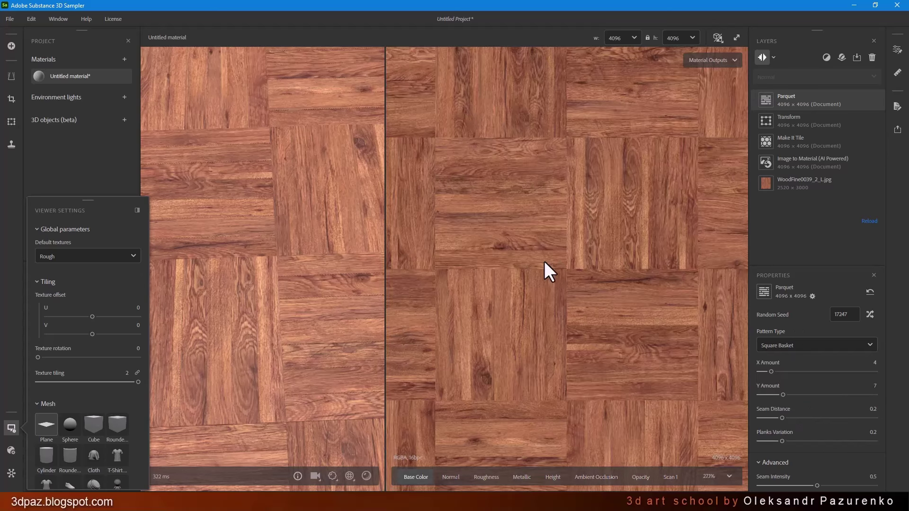
pyautogui.moveTo(777, 371); pyautogui.dragTo(798, 371)
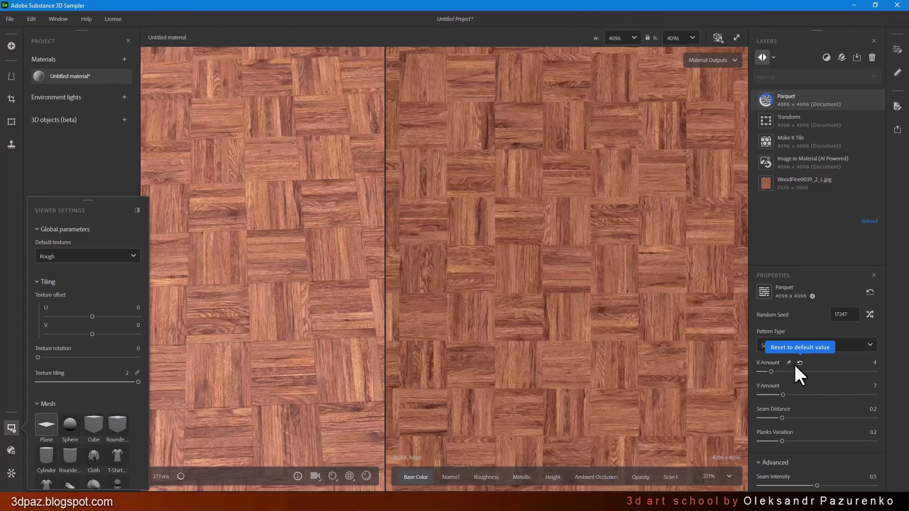
pyautogui.click(796, 364)
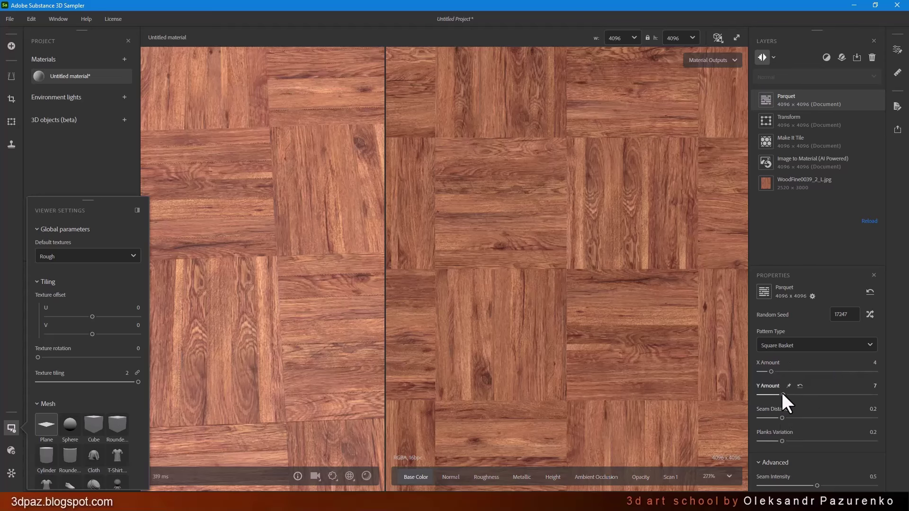
pyautogui.moveTo(782, 394); pyautogui.dragTo(854, 393)
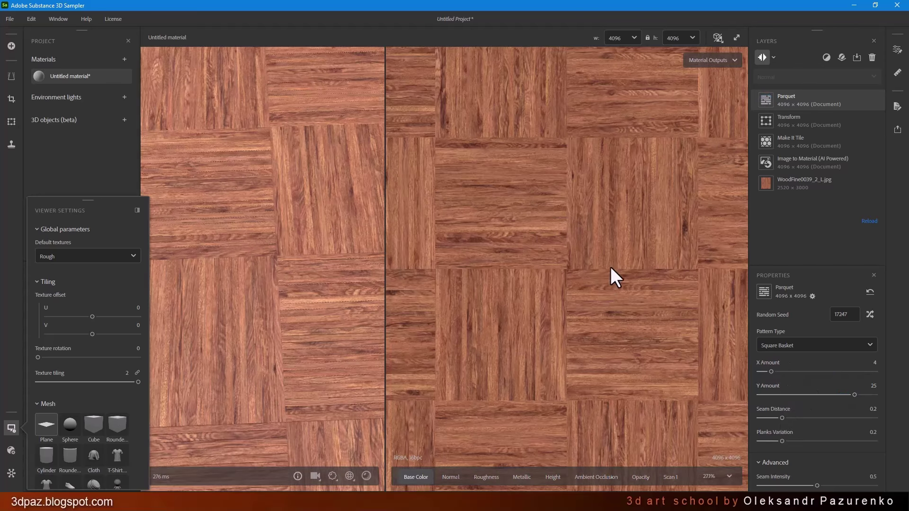
pyautogui.hotkey('ctrl', 'z')
pyautogui.scroll(-3, 592, 274)
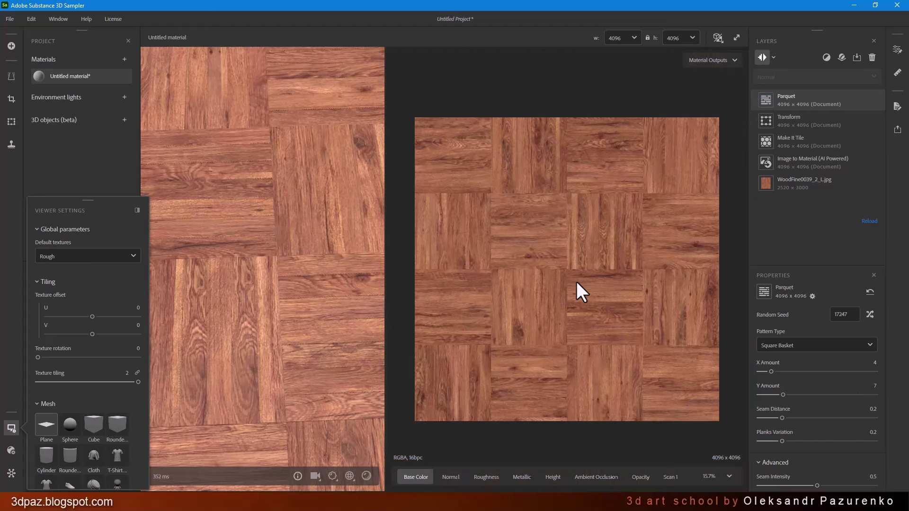
# - View the parquet plane at a low angle, and inspect the export's general and PNG material settings, including the channels
pyautogui.moveTo(311, 197); pyautogui.dragTo(270, 195)
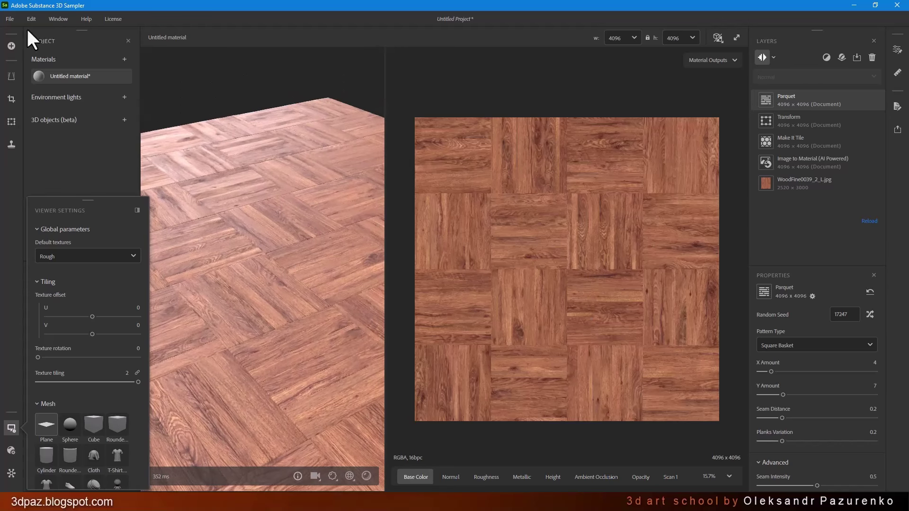
pyautogui.click(8, 20)
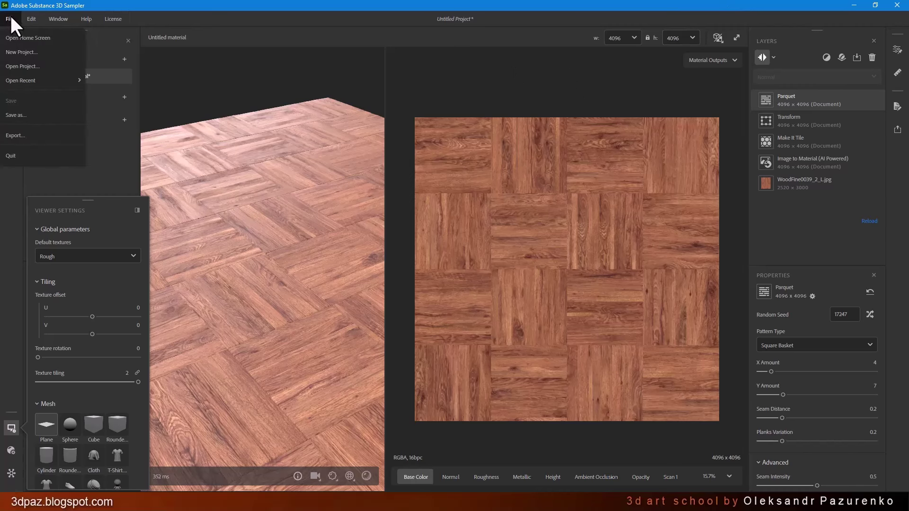
pyautogui.click(27, 134)
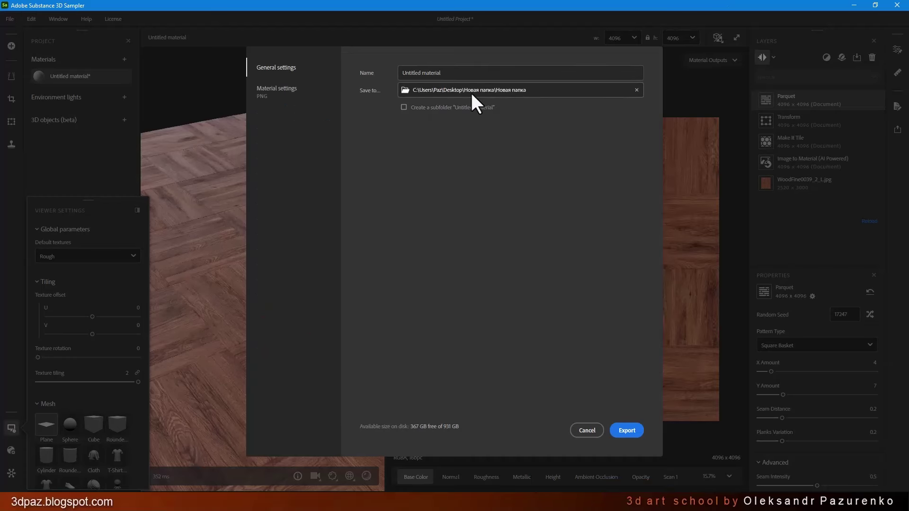
pyautogui.click(270, 90)
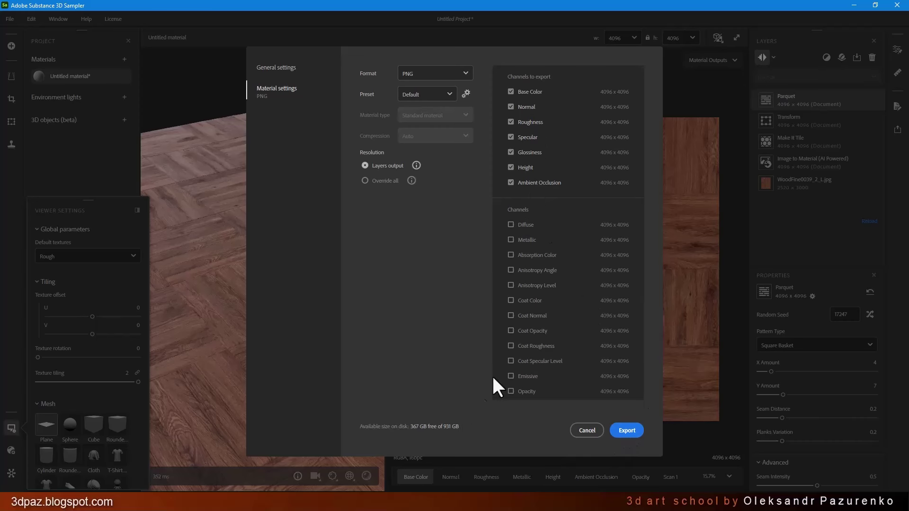
# - Examine the parquet material's Normal, Roughness, Metallic and Height channels one after another in the 2D view
pyautogui.scroll(2, 550, 363)
pyautogui.scroll(-3, 563, 371)
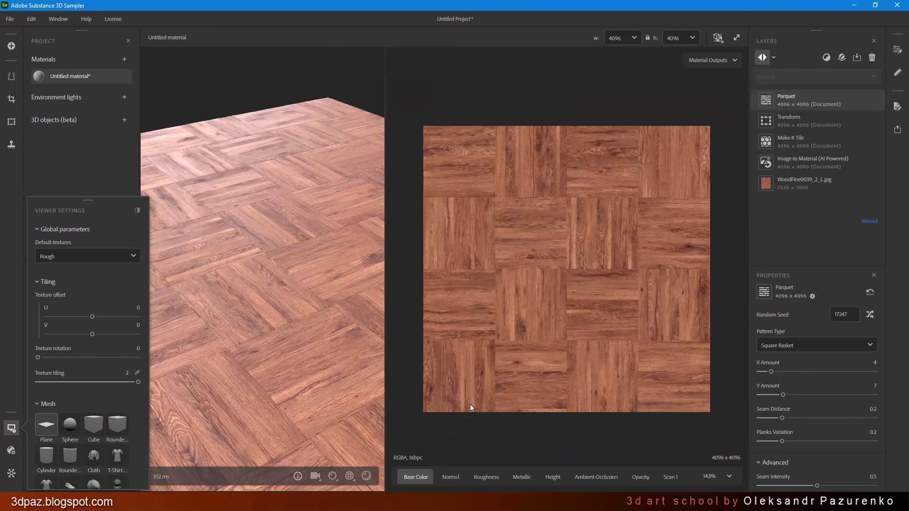
pyautogui.click(451, 476)
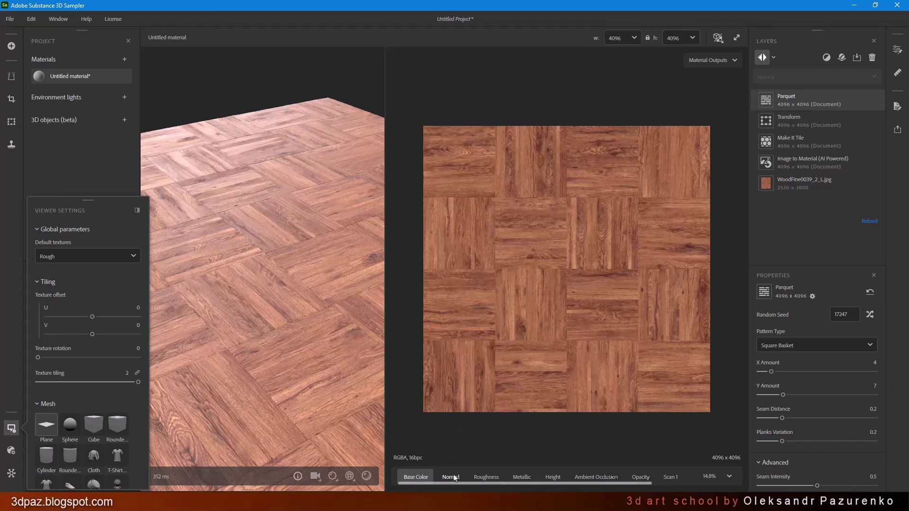
pyautogui.scroll(3, 595, 231)
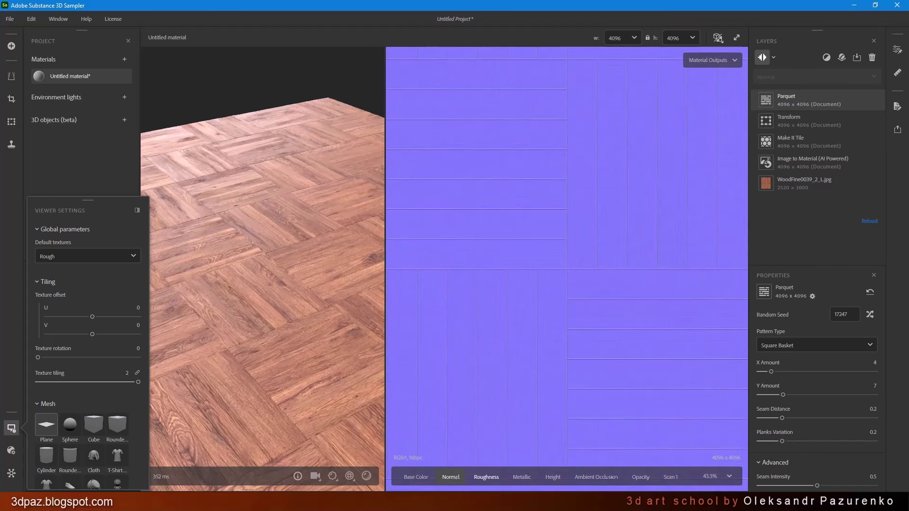
pyautogui.click(486, 477)
pyautogui.scroll(-5, 480, 321)
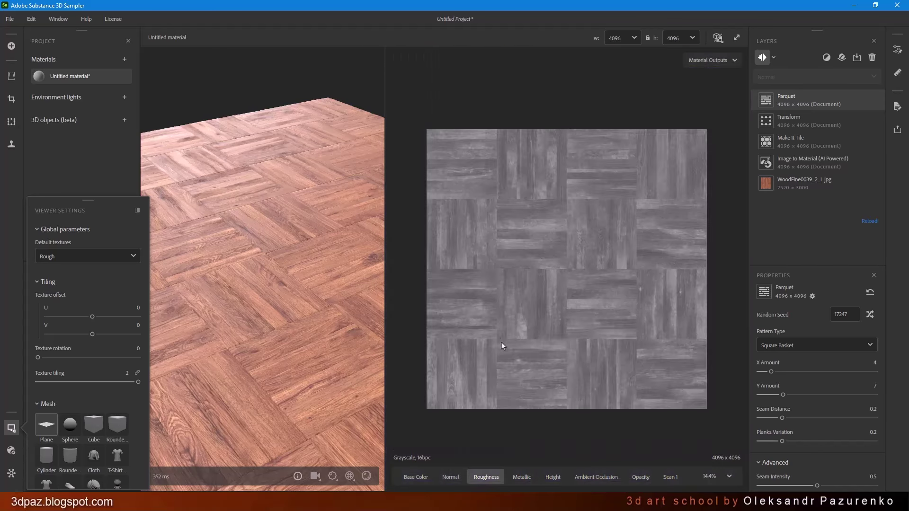
pyautogui.click(522, 477)
pyautogui.click(553, 477)
pyautogui.scroll(3, 538, 259)
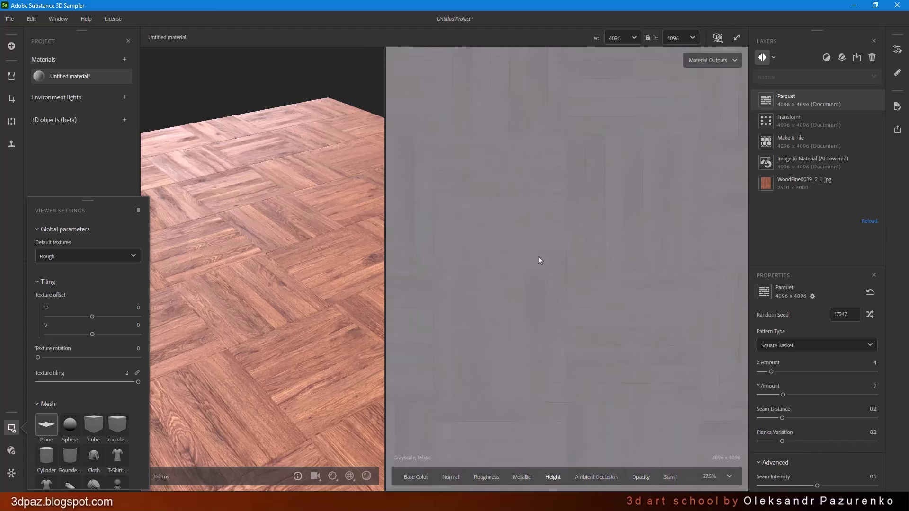
pyautogui.scroll(-2, 586, 247)
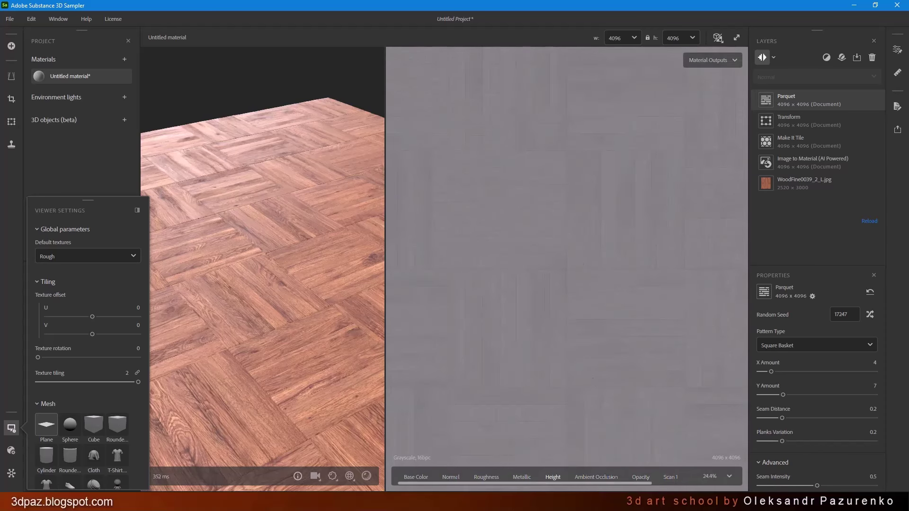
# - Examine the plank seams in the Ambient Occlusion channel from both far and near
pyautogui.click(598, 477)
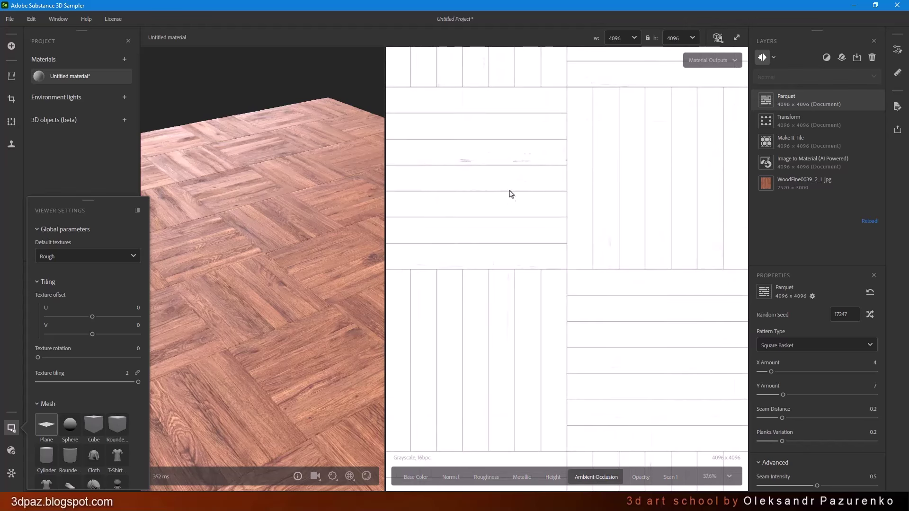
pyautogui.scroll(-2, 491, 177)
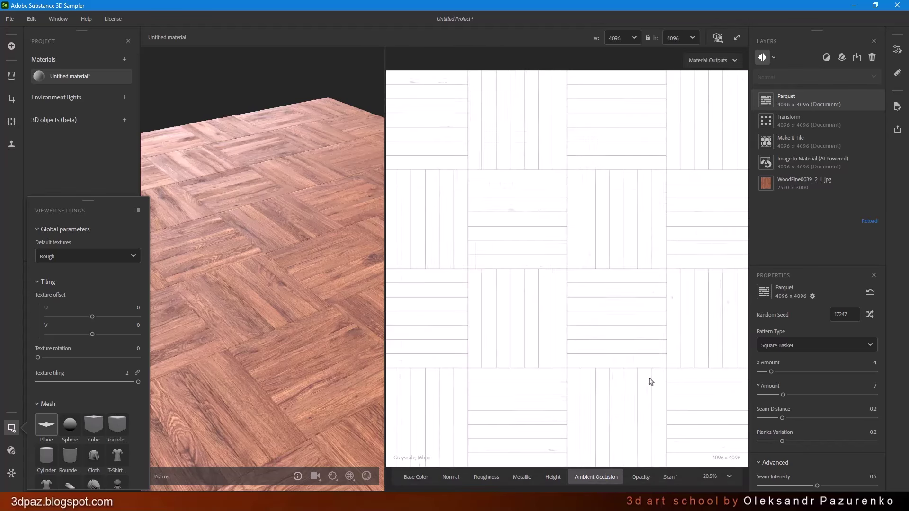
pyautogui.scroll(6, 630, 371)
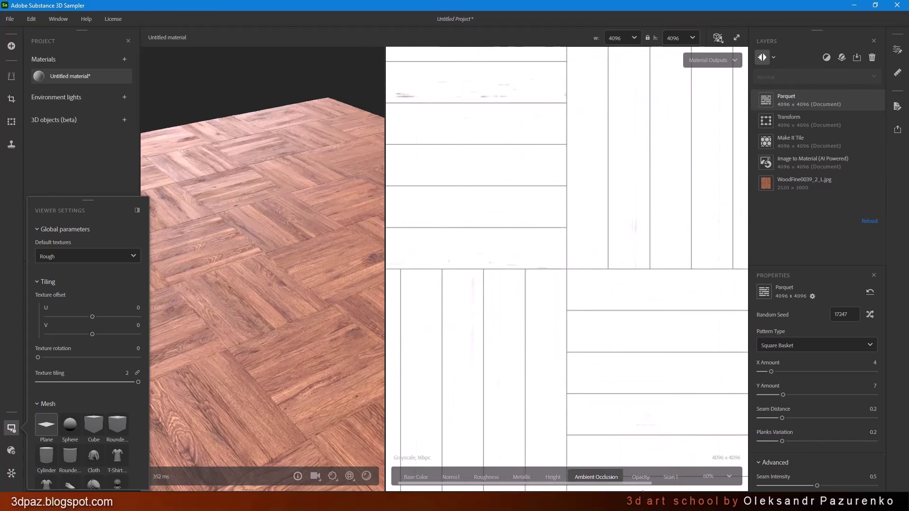
# - Review the Parquet layer's basic and advanced parameters, and return the 2D view to the whole Base Color map
pyautogui.scroll(-1, 851, 379)
pyautogui.scroll(-2, 851, 377)
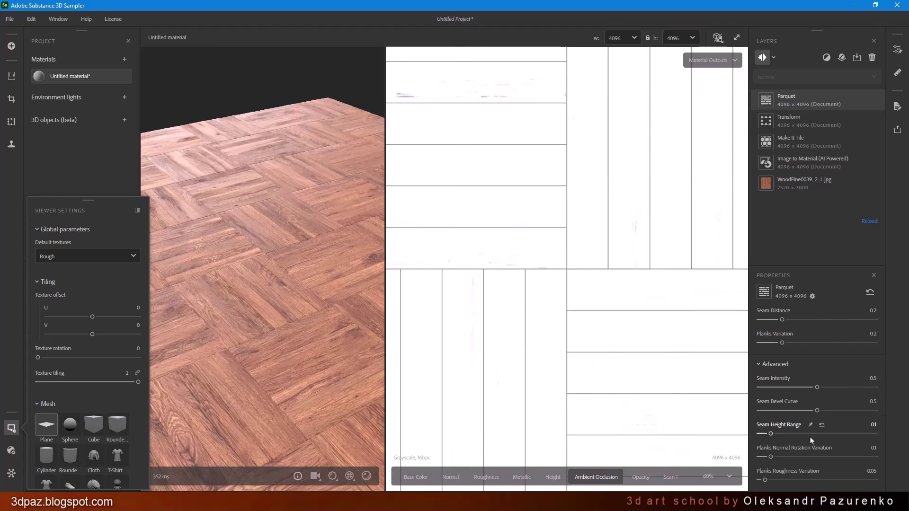
pyautogui.scroll(5, 814, 426)
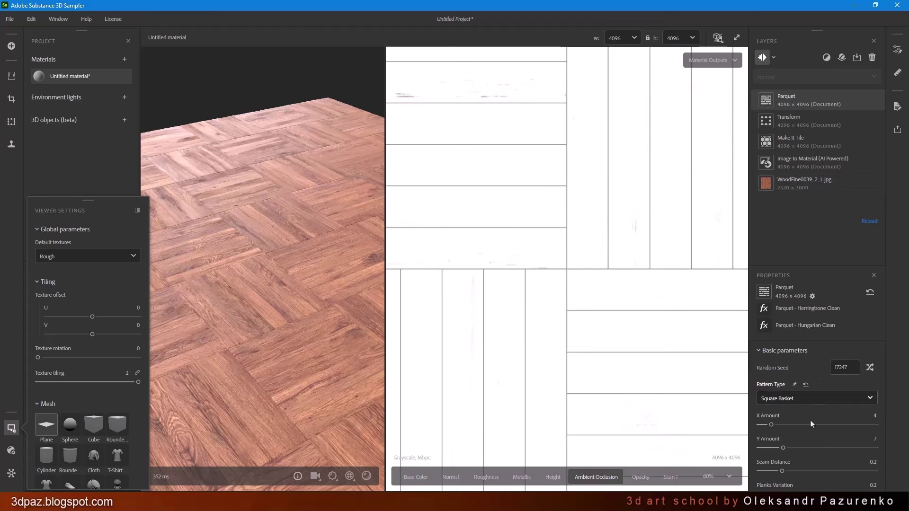
pyautogui.click(672, 478)
pyautogui.click(414, 477)
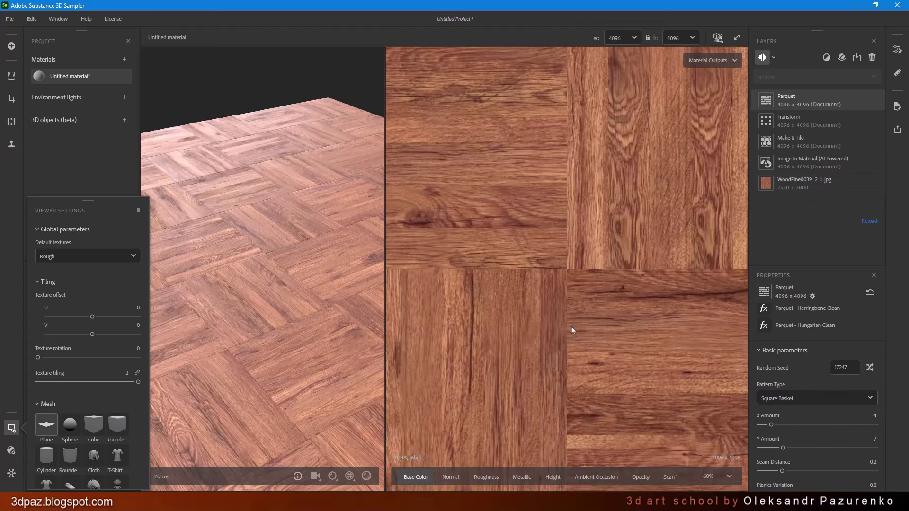
pyautogui.scroll(-5, 572, 327)
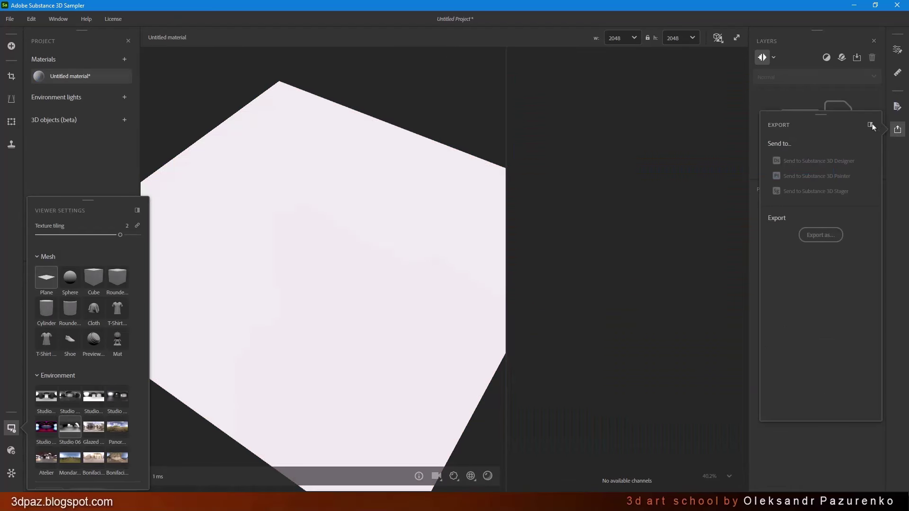
# - Dismiss the export options, switch to File Explorer and preview the brick photo BrickSmallBrown0030_1_L.jpg at full size
pyautogui.click(898, 131)
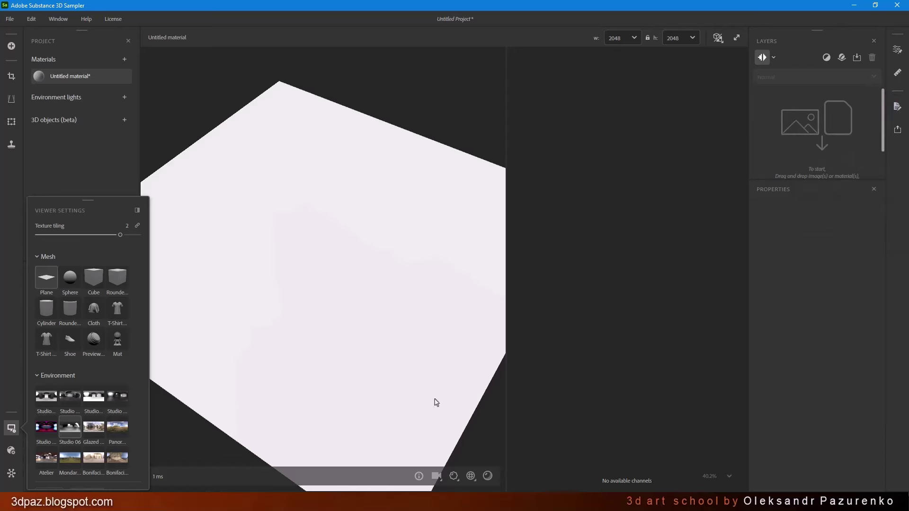
pyautogui.hotkey('alt', 'Tab')
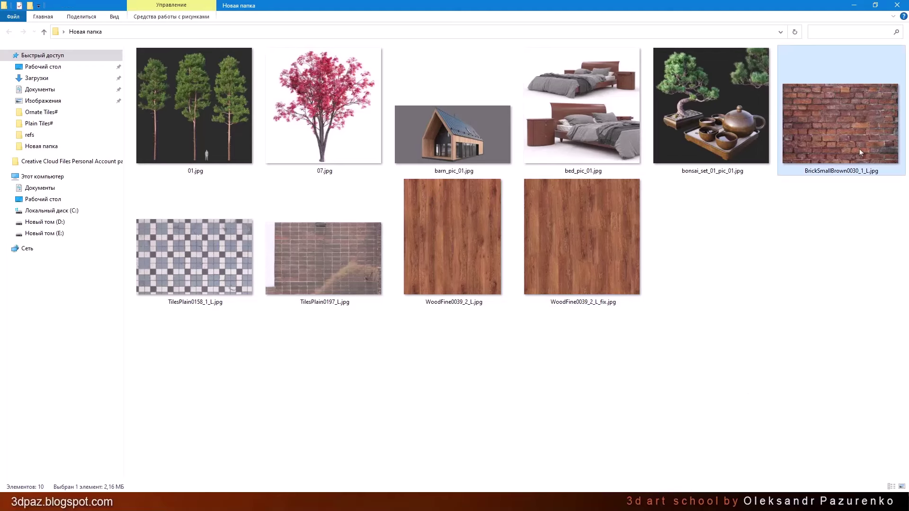
pyautogui.doubleClick(859, 148)
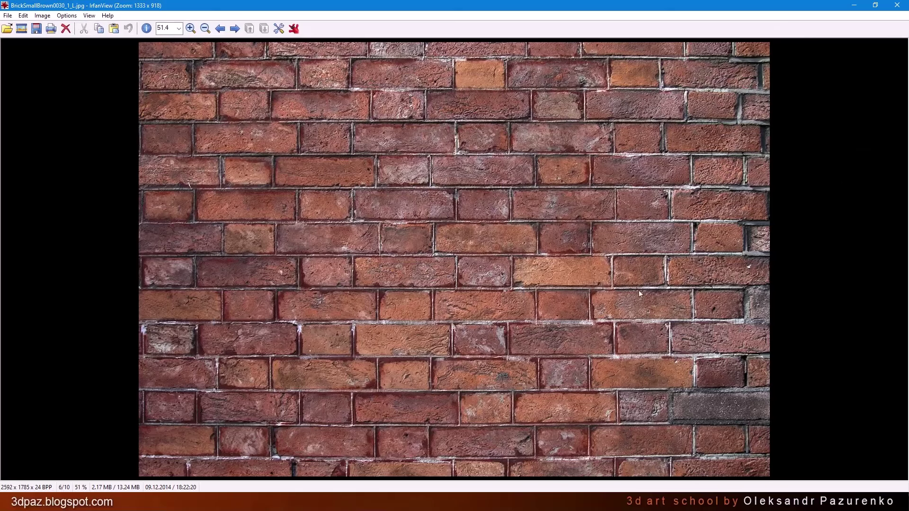
pyautogui.click(897, 5)
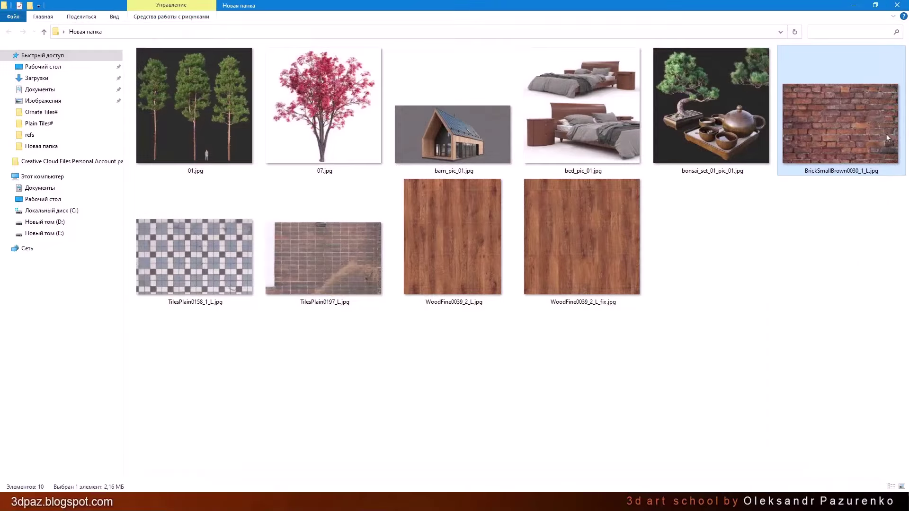
# - Import BrickSmallBrown0030_1_L.jpg into Substance 3D Sampler as Image to Material (AI Powered), with an unlocked document size of 2048 × 2048 px
pyautogui.moveTo(829, 161); pyautogui.dragTo(323, 264)
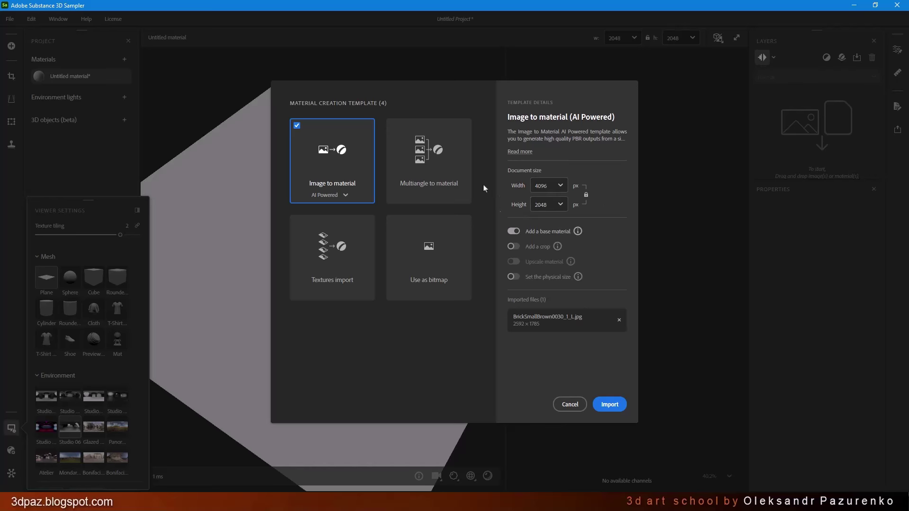
pyautogui.click(560, 185)
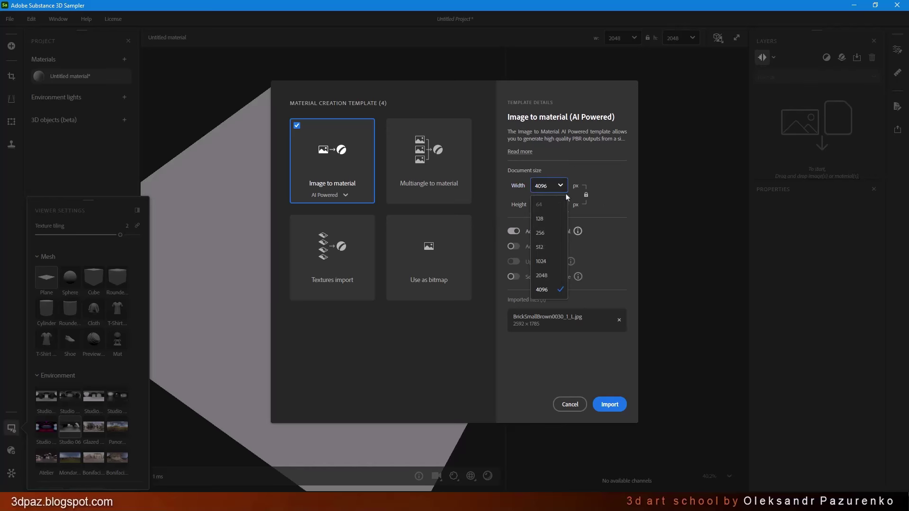
pyautogui.click(550, 272)
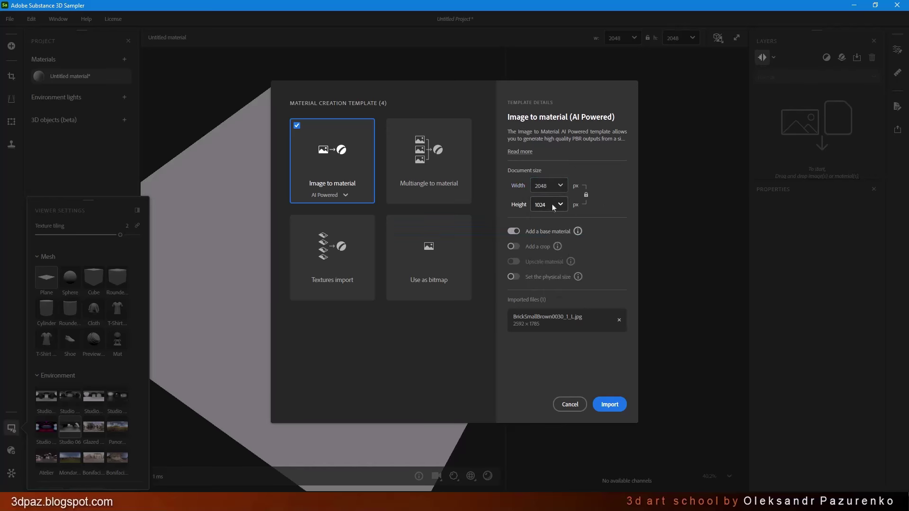
pyautogui.click(586, 195)
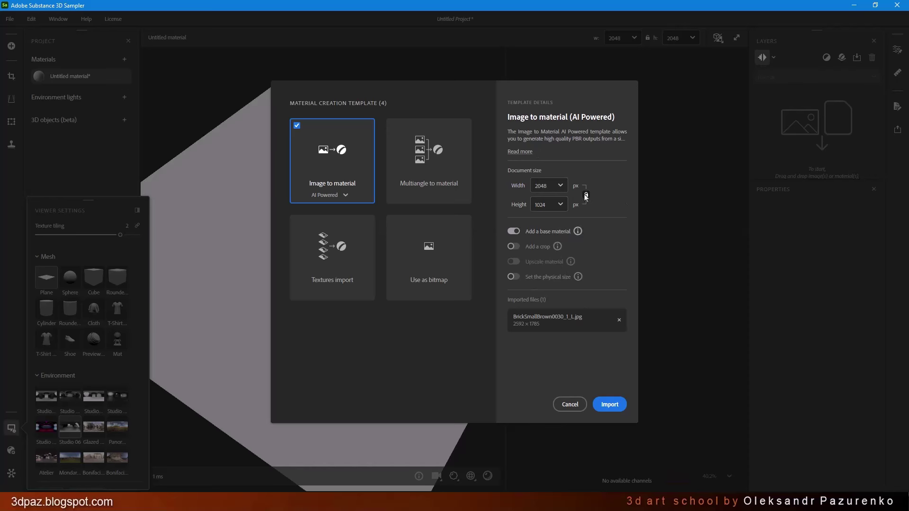
pyautogui.click(560, 204)
pyautogui.click(550, 294)
pyautogui.click(615, 407)
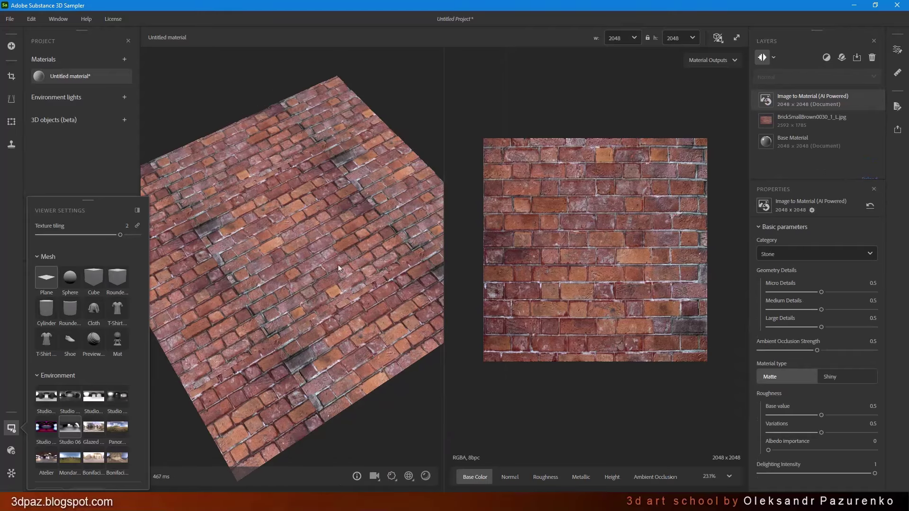
# - Inspect the brick relief on the plane and the rounded cylinder mesh, and set the Image to Material layer's Material type to Shiny
pyautogui.moveTo(348, 265); pyautogui.dragTo(319, 271)
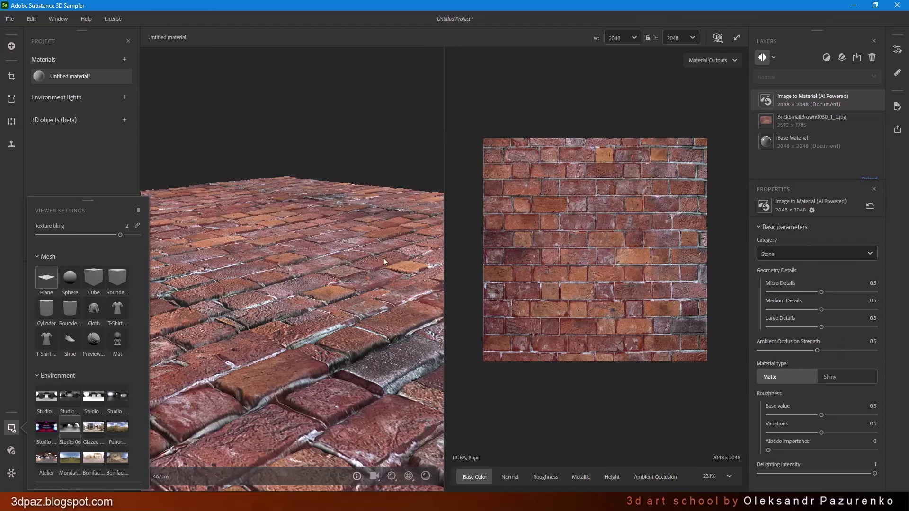
pyautogui.click(69, 309)
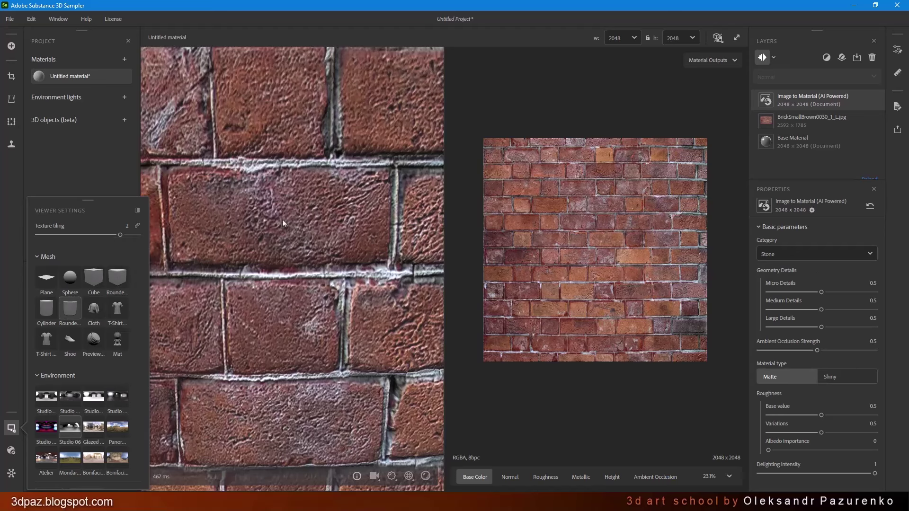
pyautogui.moveTo(307, 208)
pyautogui.mouseDown()
pyautogui.moveTo(392, 205)
pyautogui.moveTo(304, 189)
pyautogui.moveTo(241, 201)
pyautogui.moveTo(299, 221)
pyautogui.mouseUp()
pyautogui.scroll(3, 247, 253)
pyautogui.click(844, 379)
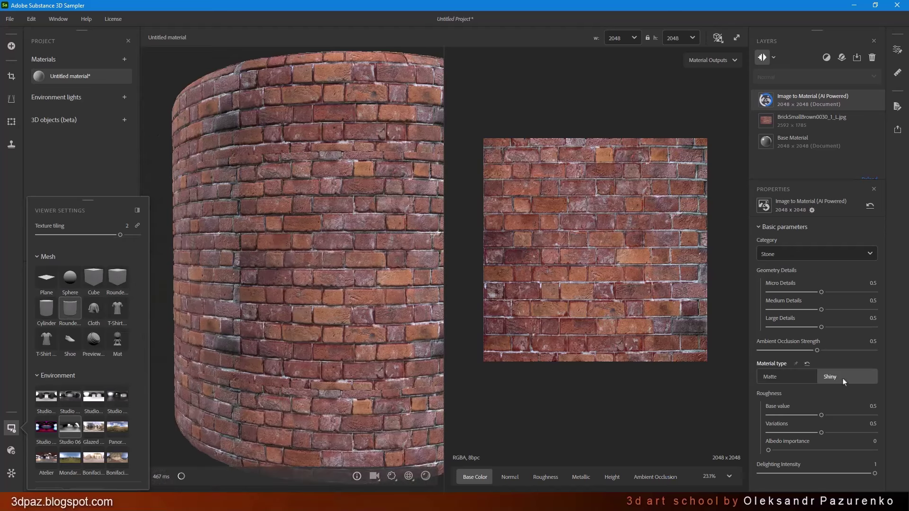
# - Set the roughness base value of the Image to Material layer to 0.31
pyautogui.moveTo(821, 415); pyautogui.dragTo(801, 415)
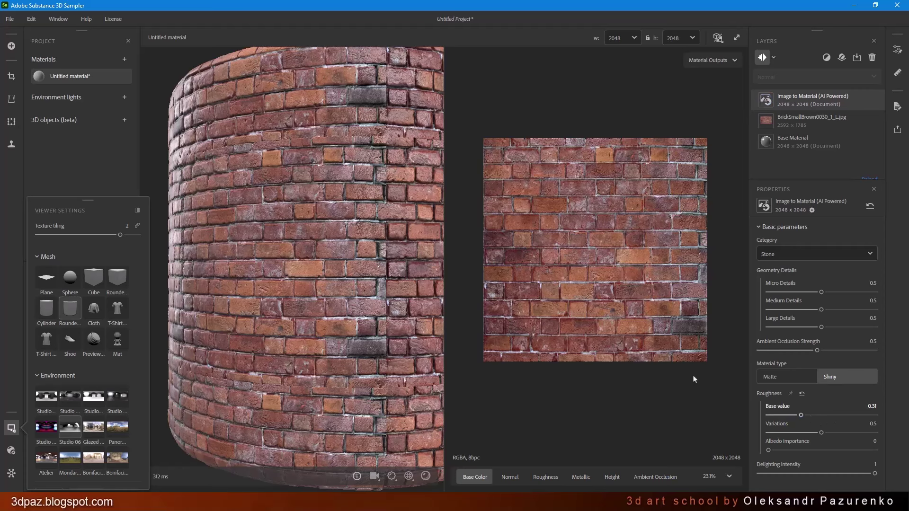
pyautogui.moveTo(339, 247)
pyautogui.mouseDown()
pyautogui.moveTo(380, 252)
pyautogui.moveTo(288, 242)
pyautogui.moveTo(340, 246)
pyautogui.moveTo(334, 249)
pyautogui.mouseUp()
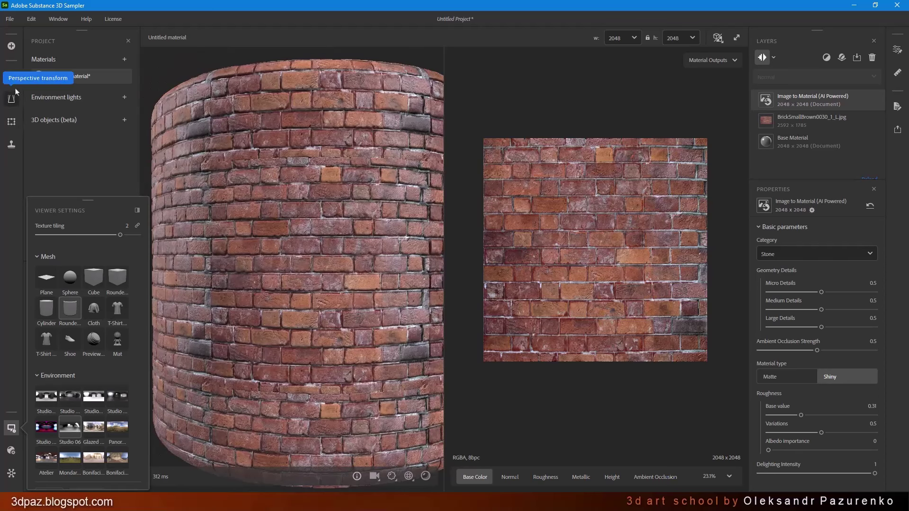
# - Add a Tiling filter above the Image to Material layer and pull both vertical edges of its tile frame slightly inward
pyautogui.click(826, 59)
pyautogui.write('ti')
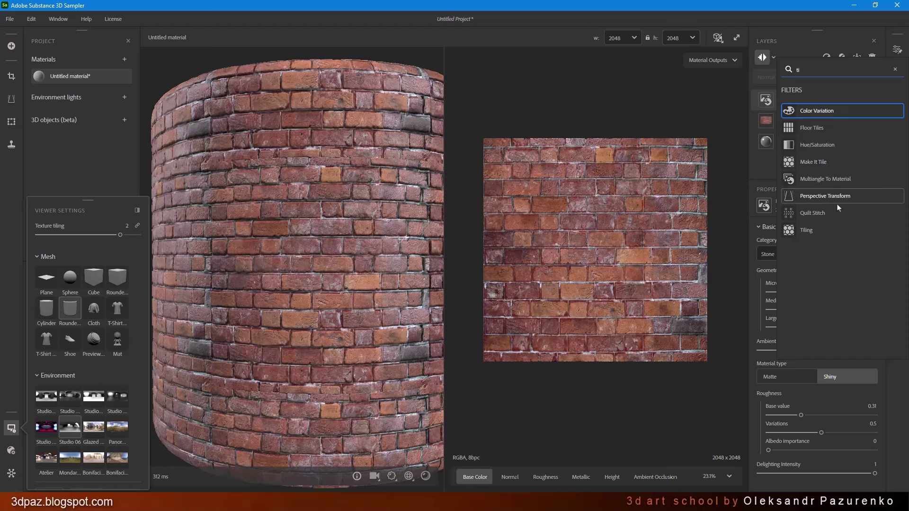
pyautogui.click(827, 231)
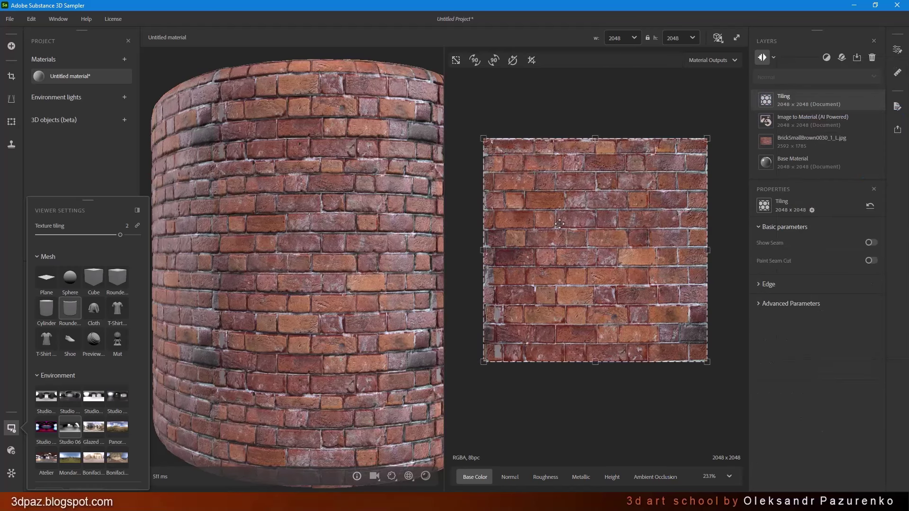
pyautogui.scroll(1, 526, 234)
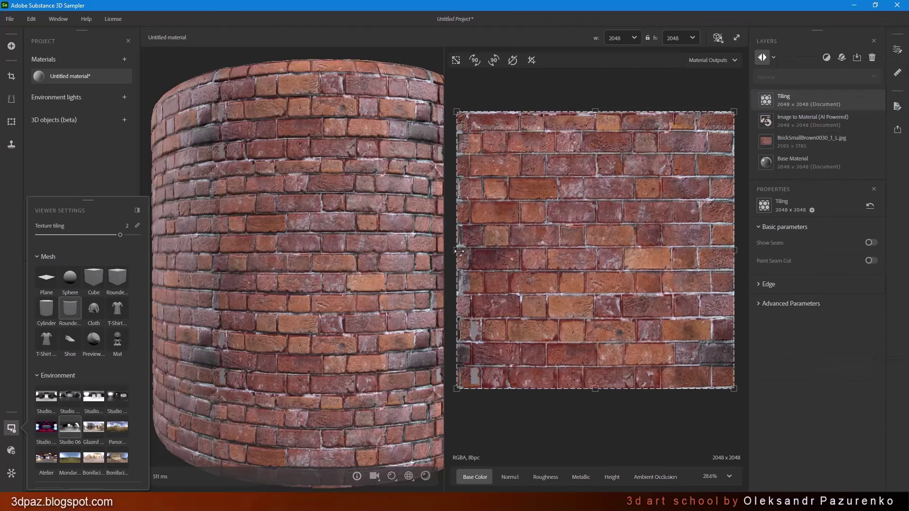
pyautogui.moveTo(459, 251); pyautogui.dragTo(477, 254)
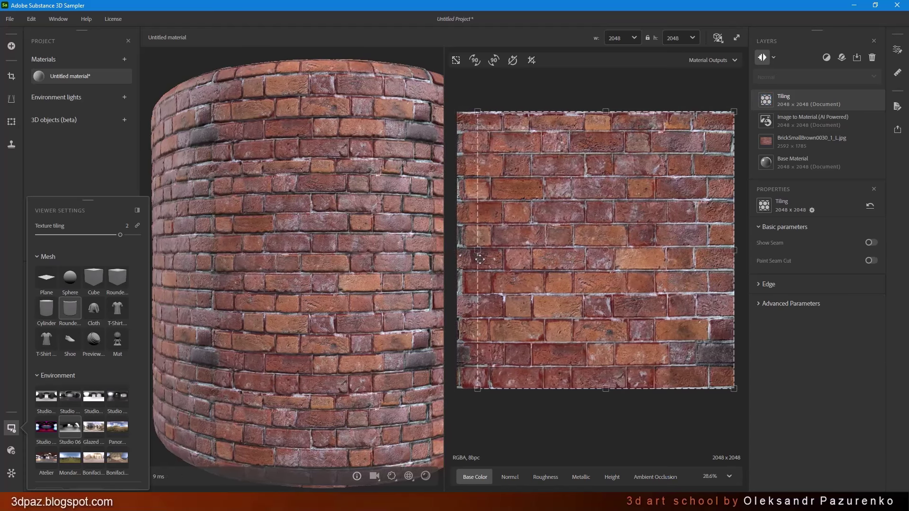
pyautogui.moveTo(732, 250); pyautogui.dragTo(728, 251)
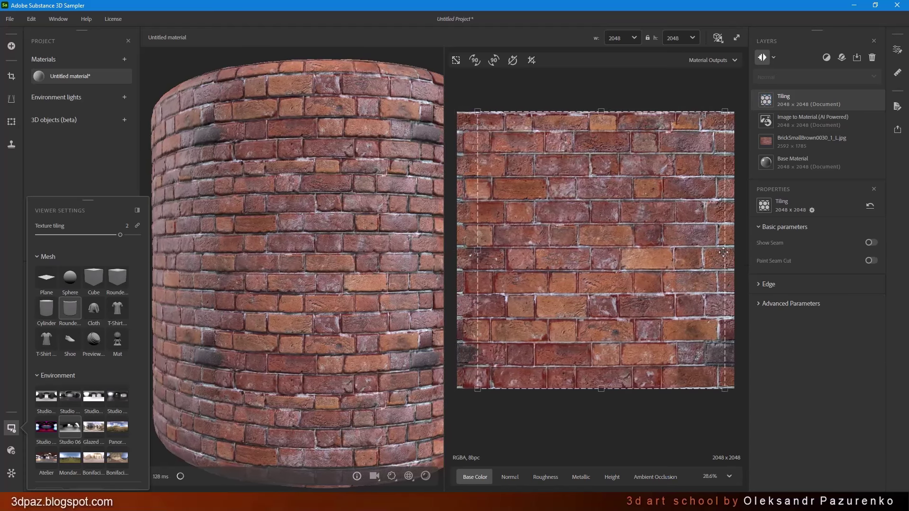
pyautogui.moveTo(393, 227)
pyautogui.mouseDown()
pyautogui.moveTo(370, 225)
pyautogui.moveTo(383, 231)
pyautogui.mouseUp()
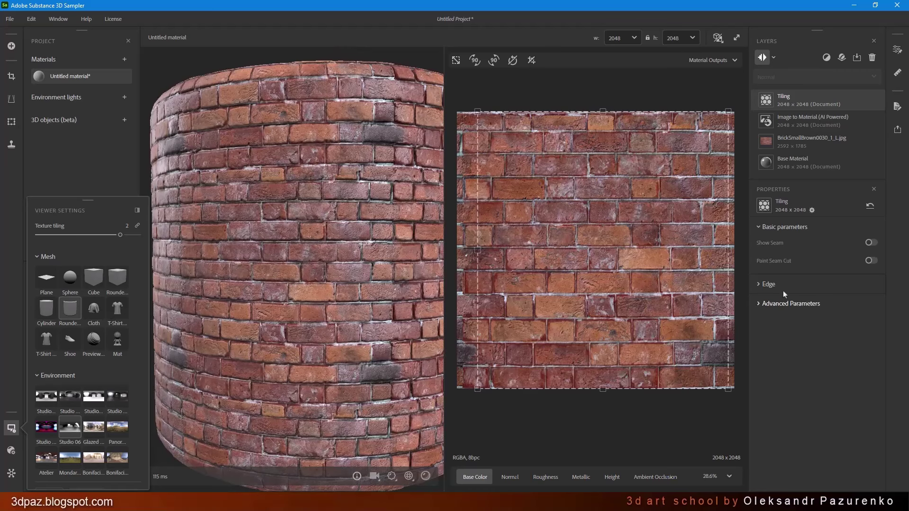
# - Set the Blur in the Tiling layer's edge settings to 1.18, checking the brick seams on the cylinder up close
pyautogui.click(768, 284)
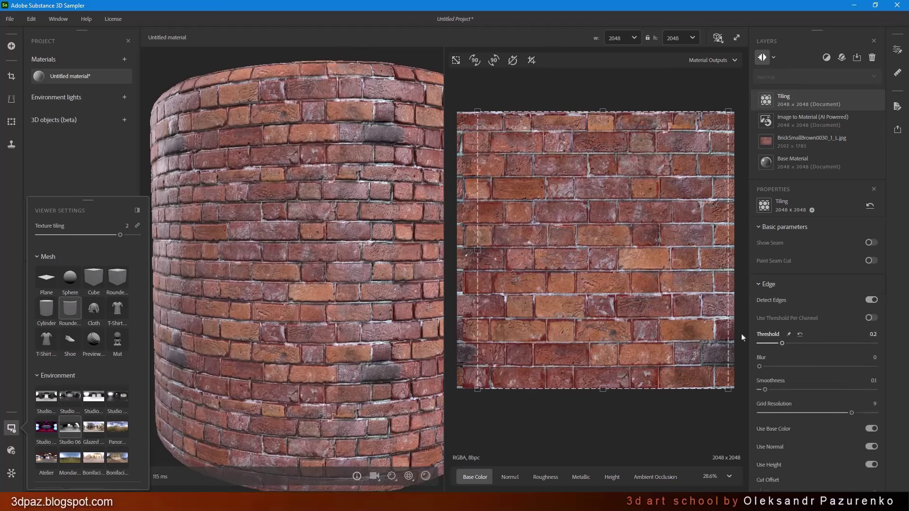
pyautogui.scroll(5, 351, 228)
pyautogui.moveTo(781, 344); pyautogui.dragTo(814, 368)
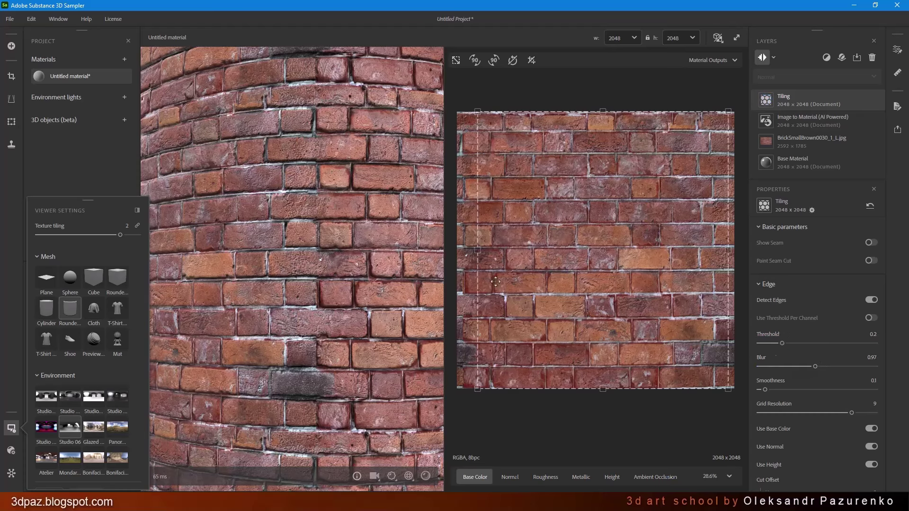
pyautogui.scroll(5, 348, 260)
pyautogui.moveTo(410, 266); pyautogui.dragTo(286, 269)
pyautogui.moveTo(776, 368); pyautogui.dragTo(828, 373)
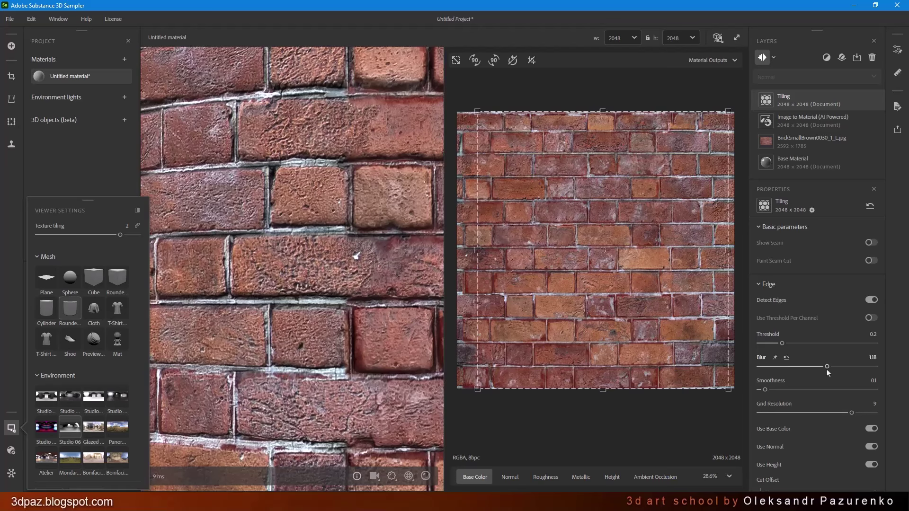
pyautogui.scroll(-5, 305, 217)
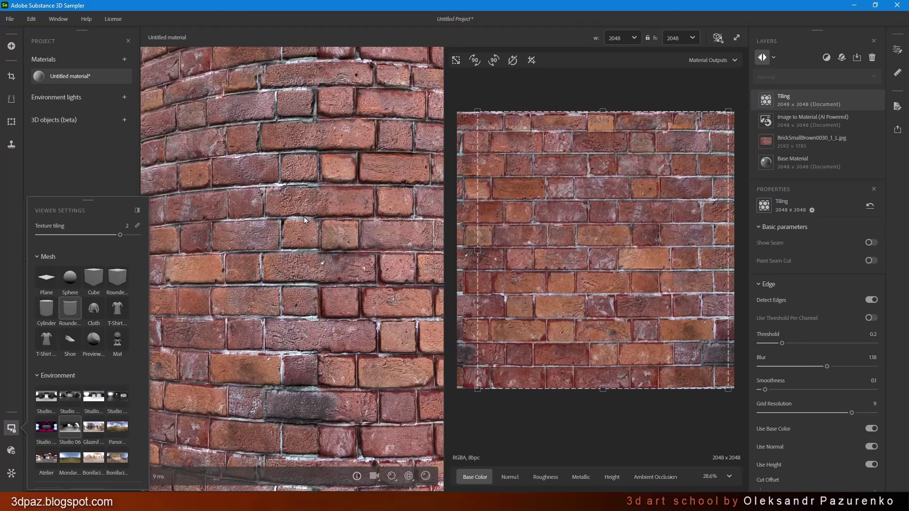
pyautogui.scroll(-3, 304, 220)
pyautogui.moveTo(293, 228)
pyautogui.mouseDown()
pyautogui.moveTo(385, 239)
pyautogui.moveTo(294, 236)
pyautogui.mouseUp()
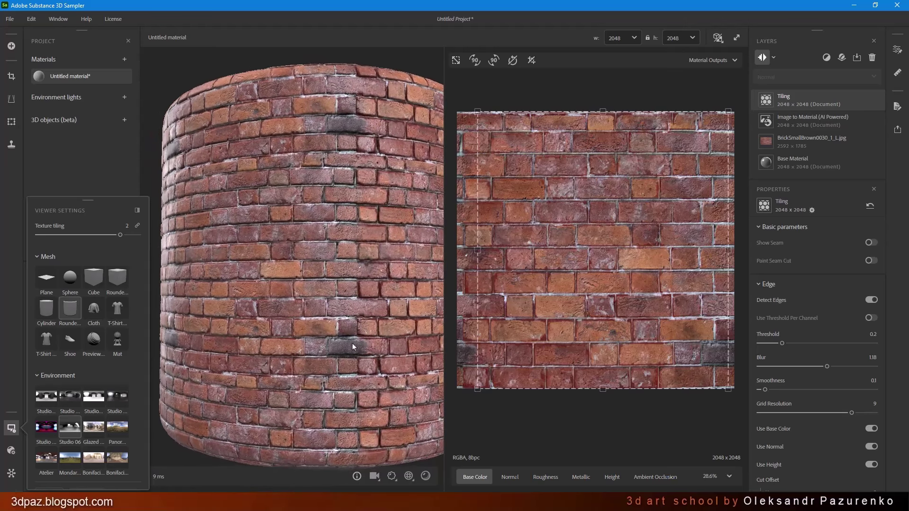
# - Find the Equalize filter and add it above the Tiling layer
pyautogui.click(827, 58)
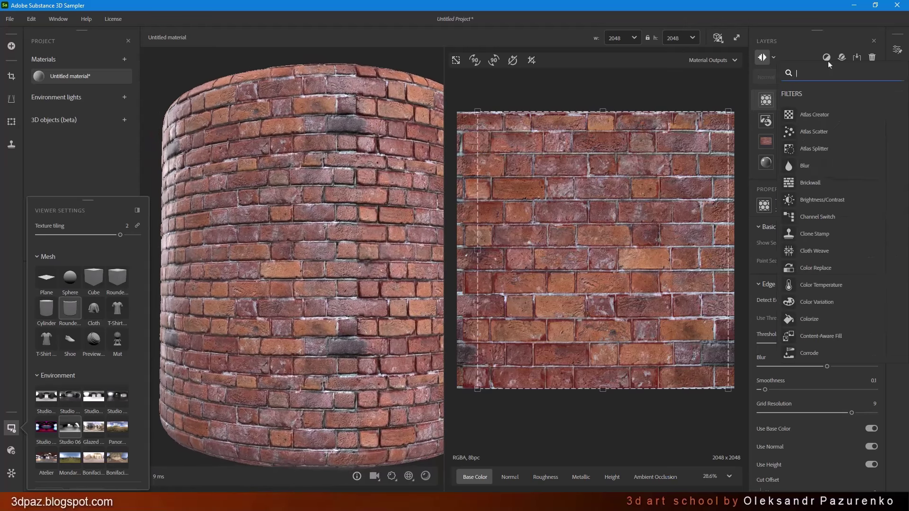
pyautogui.scroll(-5, 829, 131)
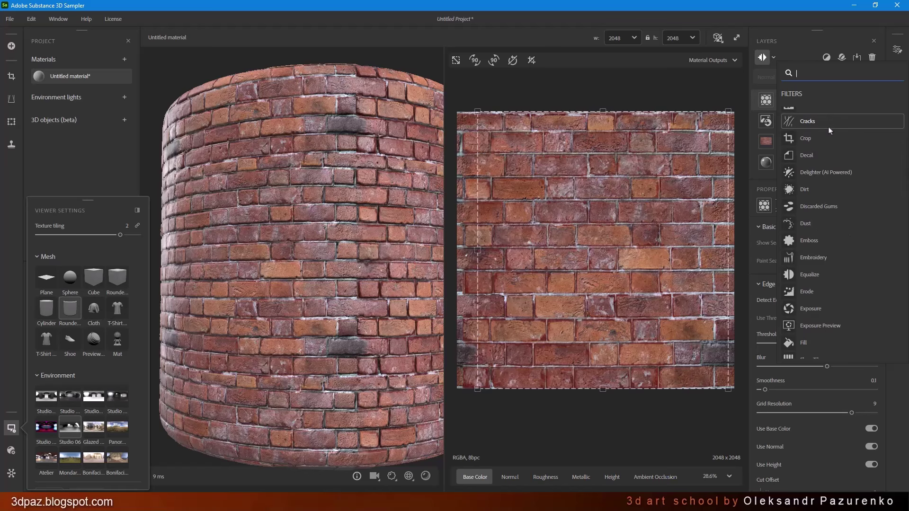
pyautogui.write('e')
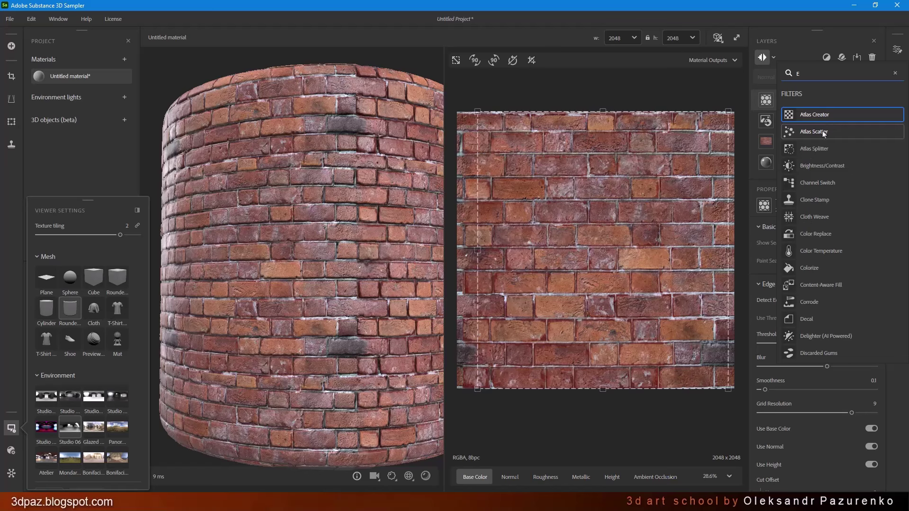
pyautogui.write('c')
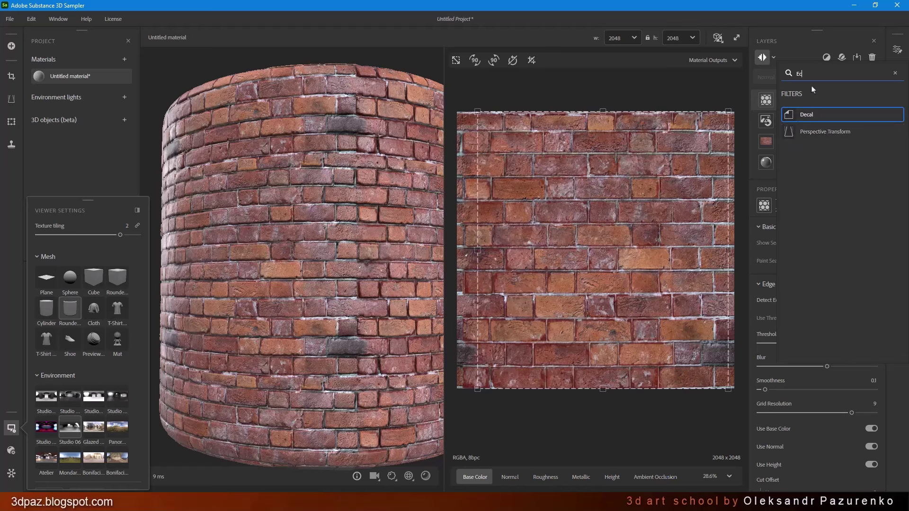
pyautogui.press('BackSpace')
pyautogui.write('k')
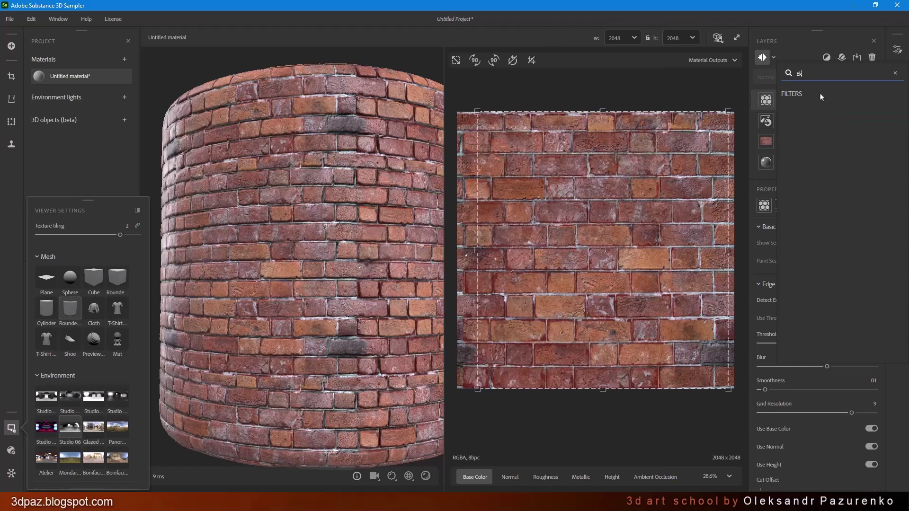
pyautogui.press('BackSpace')
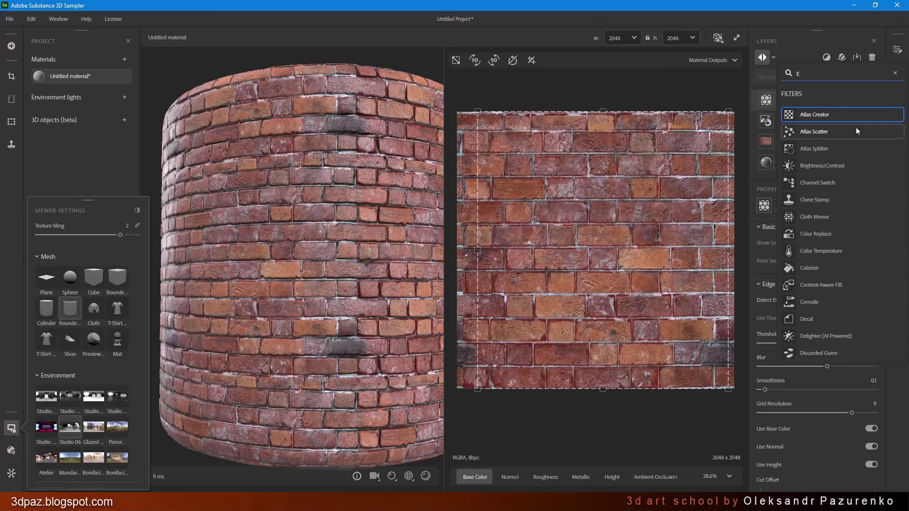
pyautogui.scroll(-5, 858, 132)
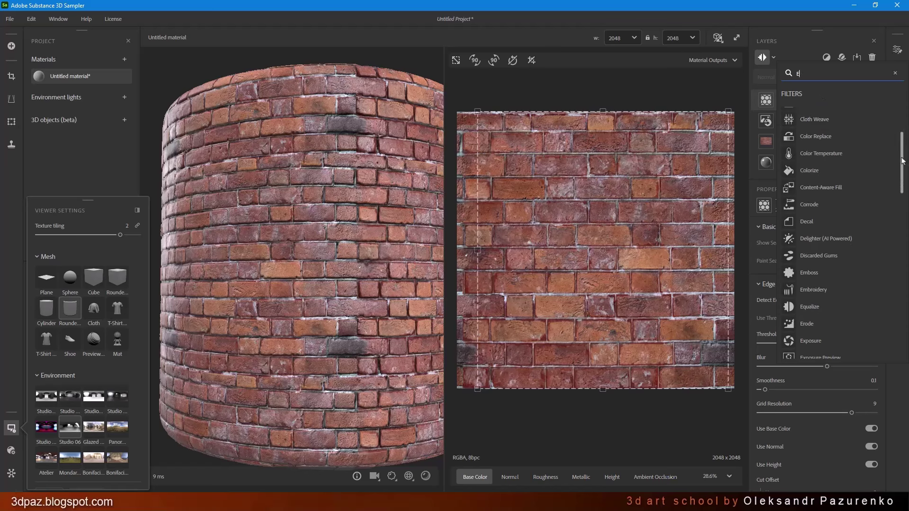
pyautogui.scroll(-1, 902, 172)
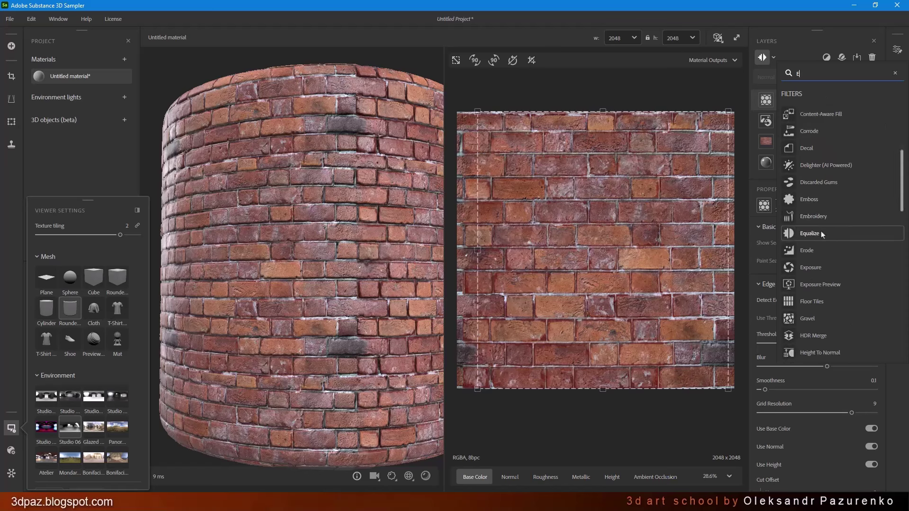
pyautogui.press('BackSpace')
pyautogui.write('til')
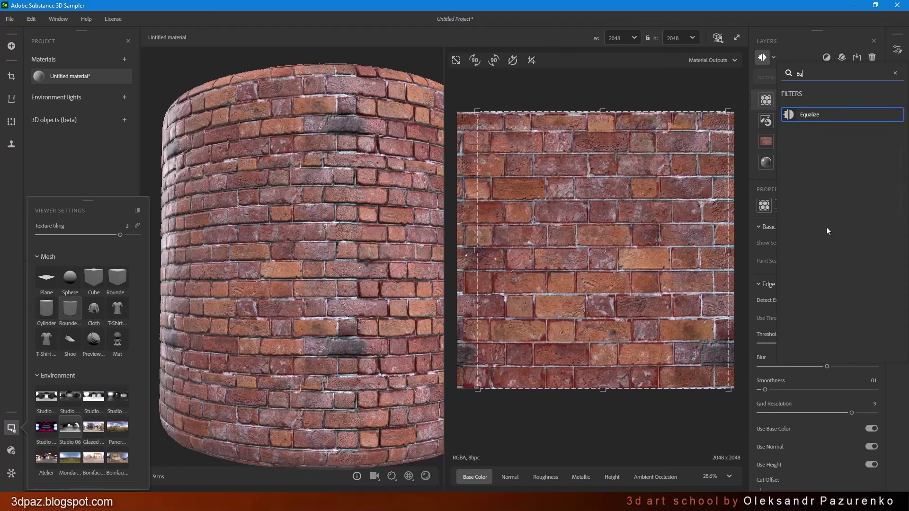
pyautogui.click(826, 115)
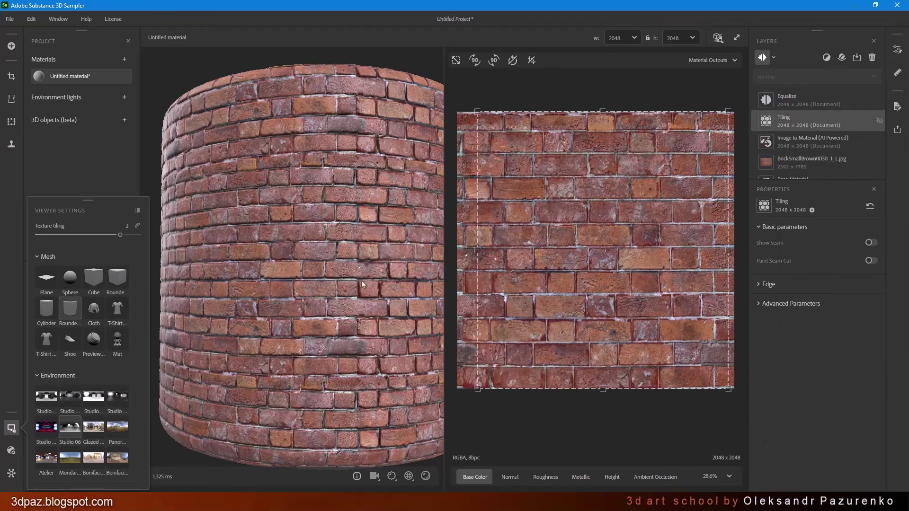
# - Review the Tiling layer's edge and advanced parameters, and set the Equalize layer's Radius to 15.42
pyautogui.click(770, 284)
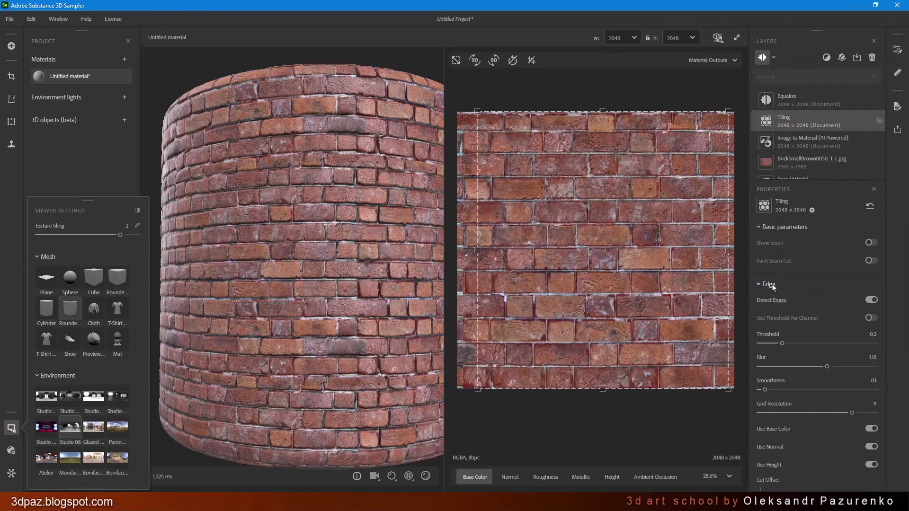
pyautogui.click(772, 285)
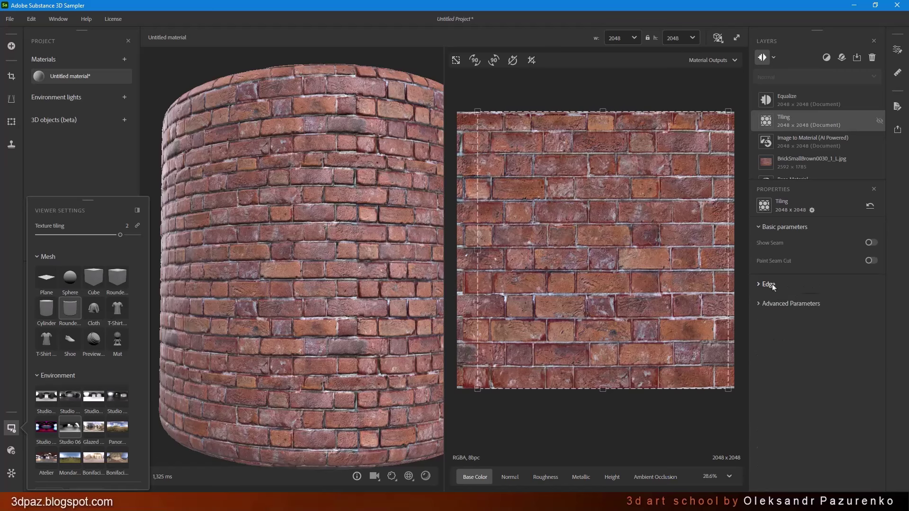
pyautogui.click(792, 305)
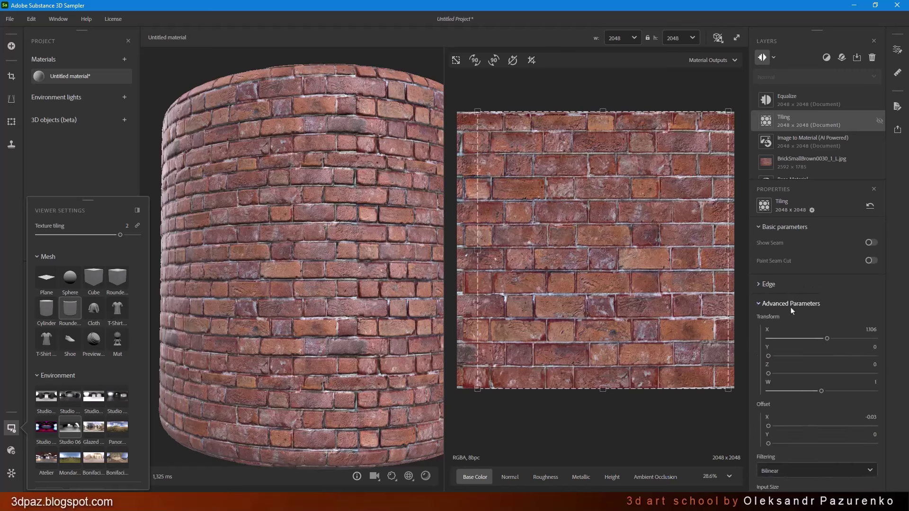
pyautogui.keyDown('shift'); pyautogui.click(811, 99); pyautogui.keyUp('shift')
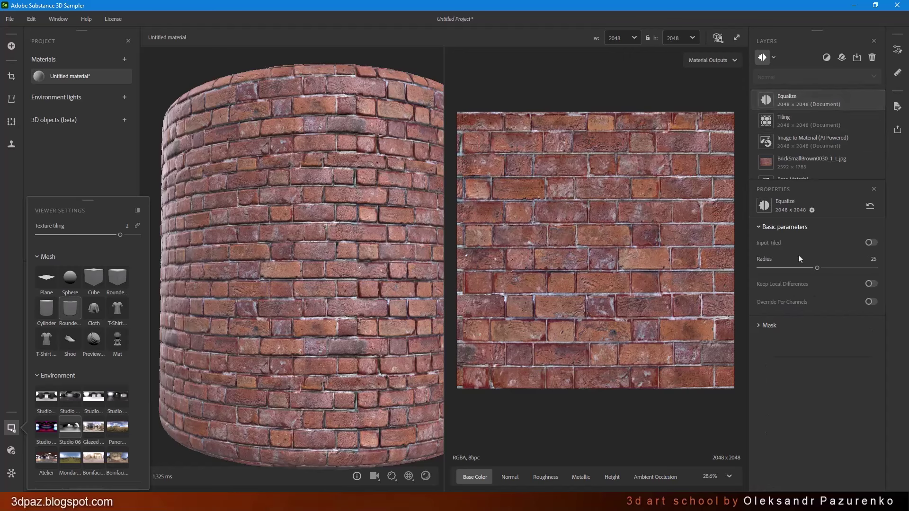
pyautogui.moveTo(819, 271); pyautogui.dragTo(797, 270)
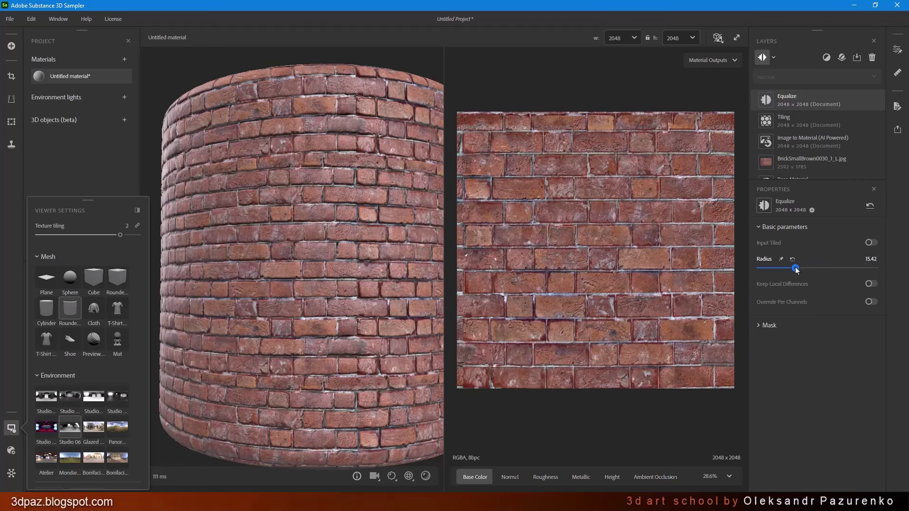
pyautogui.moveTo(294, 245); pyautogui.dragTo(453, 246)
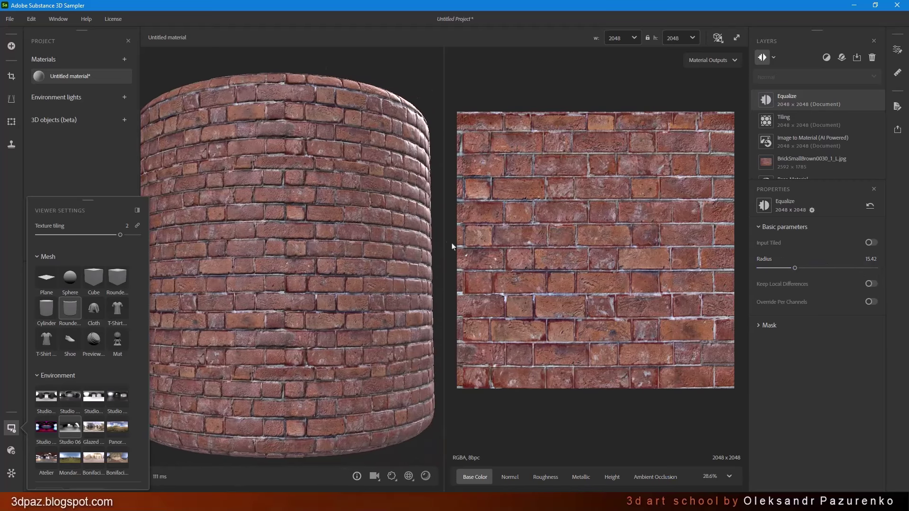
pyautogui.moveTo(283, 254); pyautogui.dragTo(385, 206, button='middle')
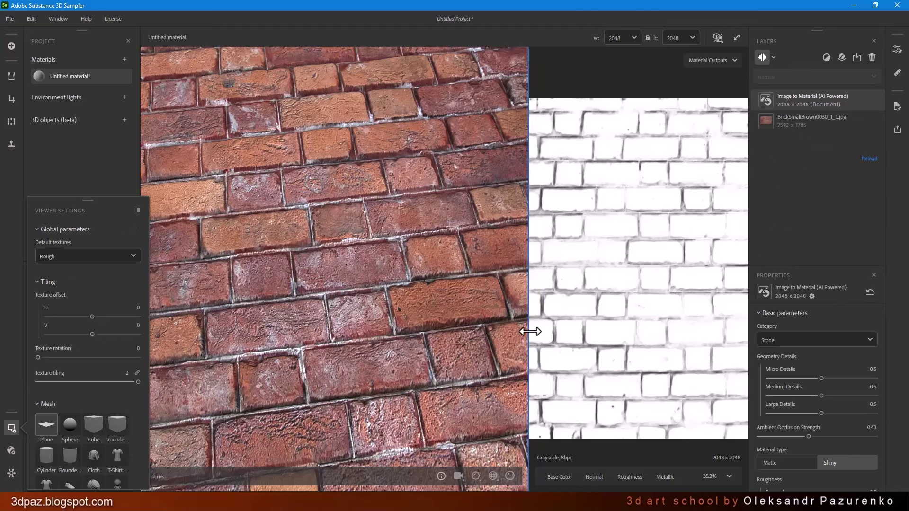
# - Widen the 3D view slightly and add an Equalize filter directly above the Image to Material (AI Powered) layer
pyautogui.moveTo(528, 331); pyautogui.dragTo(542, 317)
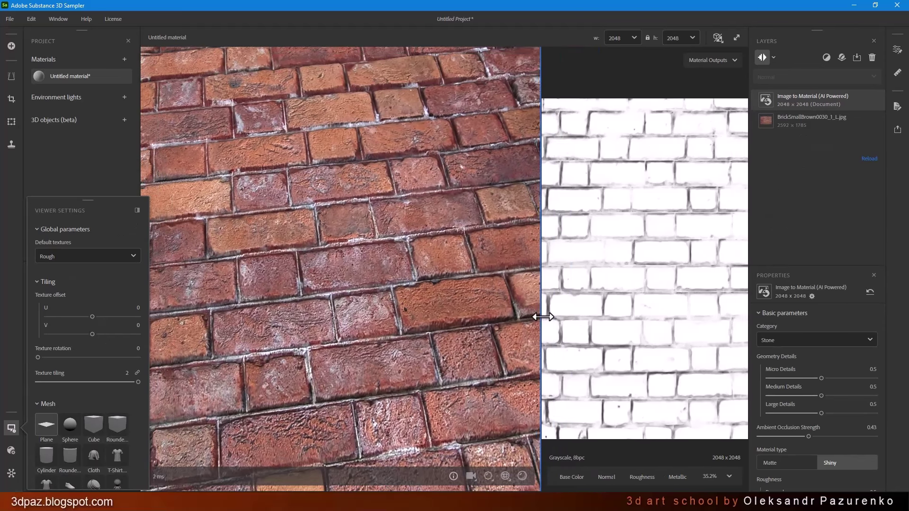
pyautogui.click(826, 58)
pyautogui.scroll(-3, 850, 163)
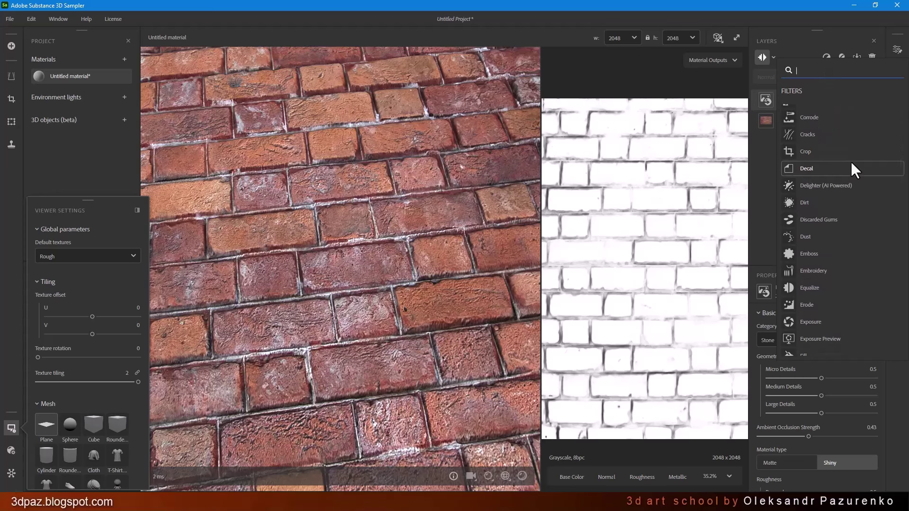
pyautogui.scroll(-5, 853, 158)
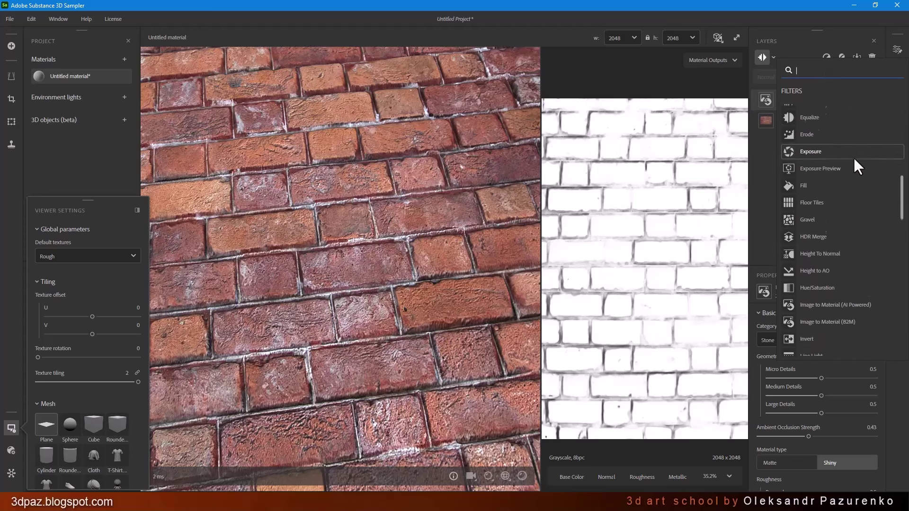
pyautogui.scroll(2, 903, 199)
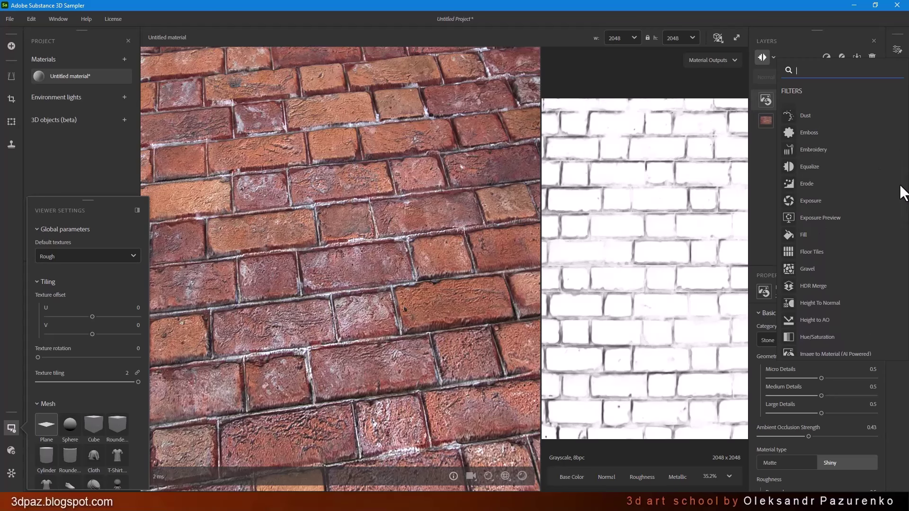
pyautogui.click(831, 169)
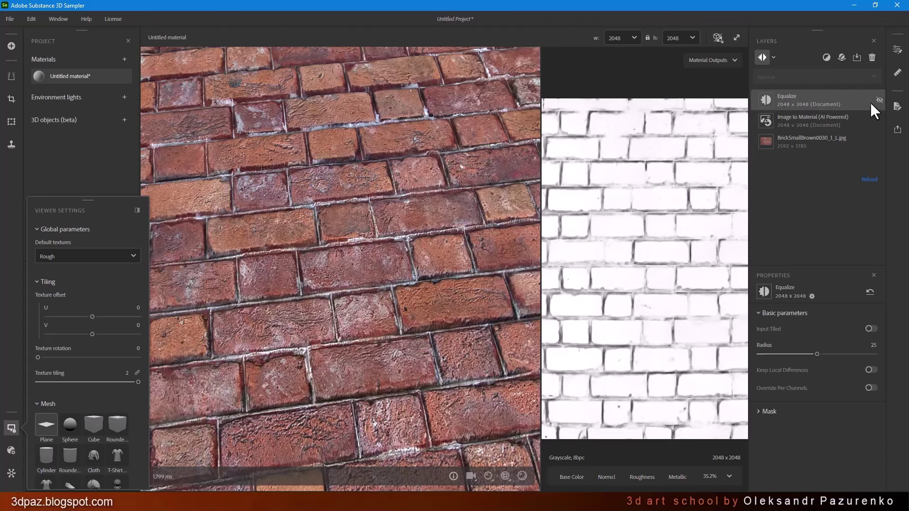
# - Compare the ambient occlusion map and the 3D bricks with the Equalize layer hidden and shown
pyautogui.scroll(3, 591, 257)
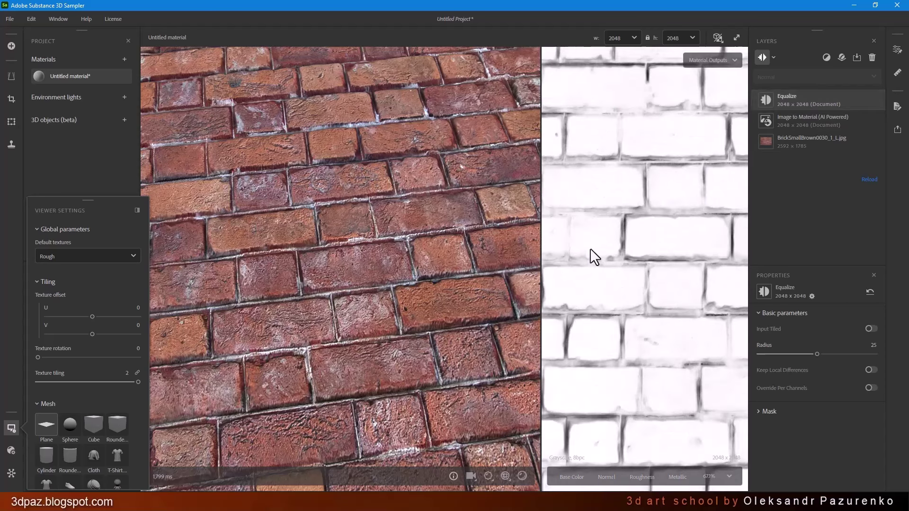
pyautogui.click(878, 100)
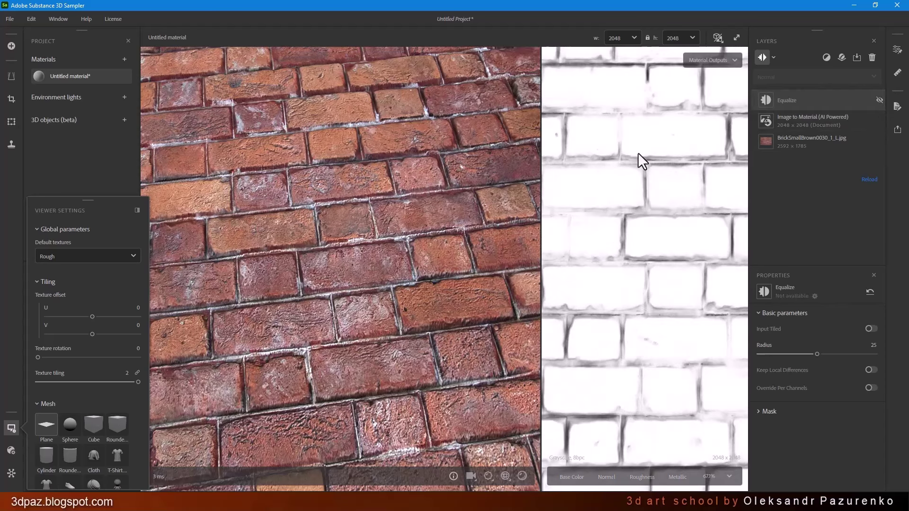
pyautogui.moveTo(542, 196); pyautogui.dragTo(345, 195)
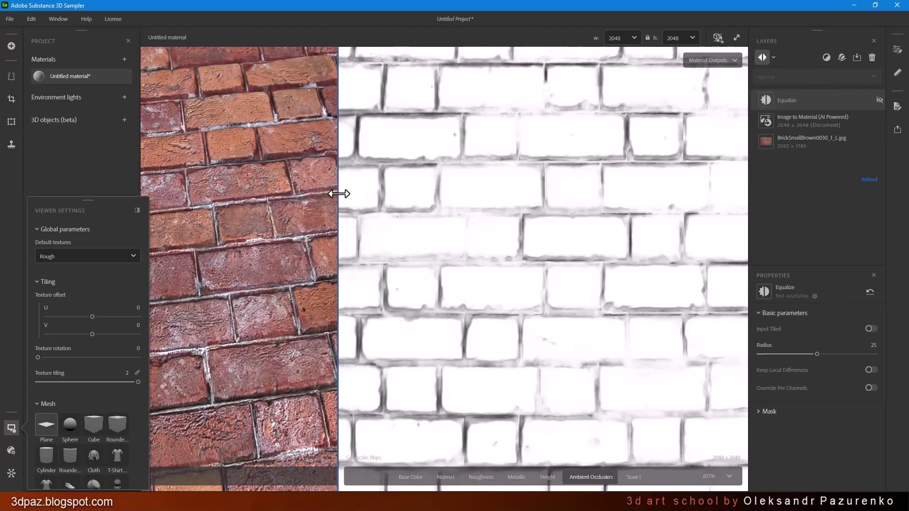
pyautogui.click(879, 99)
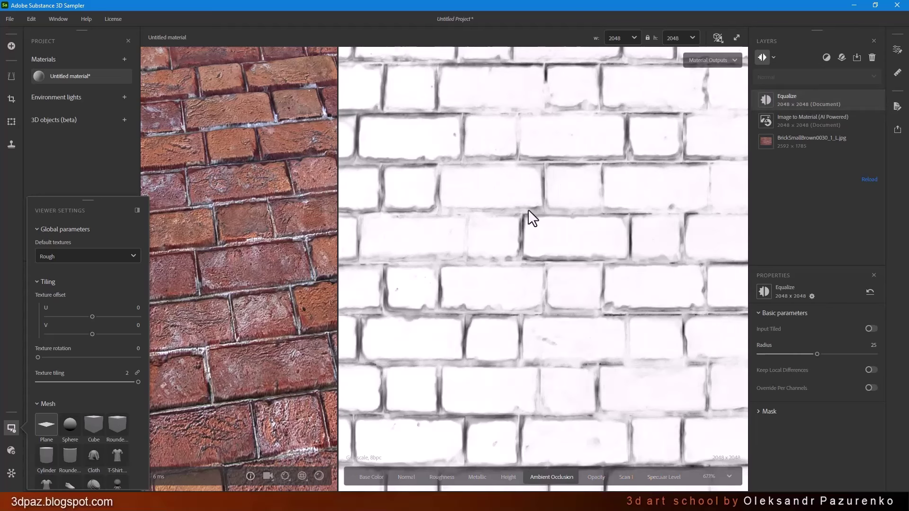
# - Move the Equalize layer below the Image to Material (AI Powered) layer, directly above the brick photo
pyautogui.moveTo(340, 218); pyautogui.dragTo(471, 216)
pyautogui.scroll(-4, 382, 216)
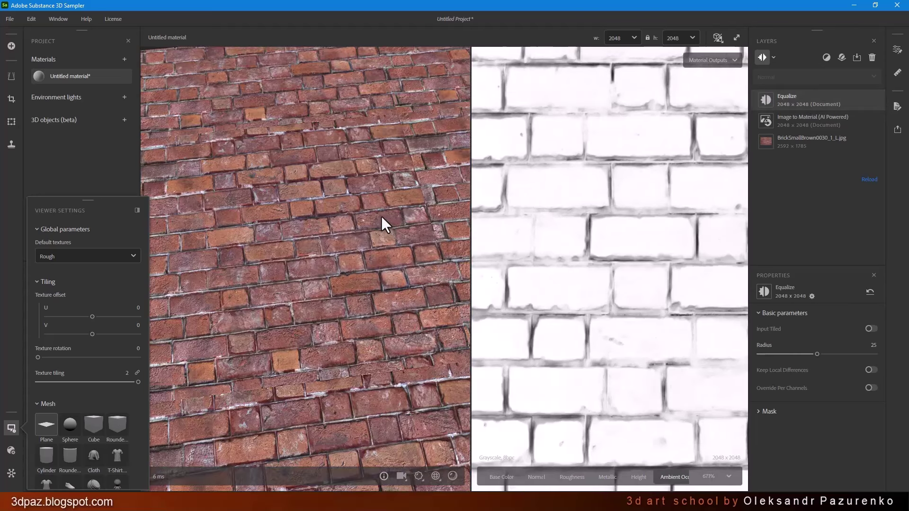
pyautogui.scroll(3, 380, 215)
pyautogui.moveTo(805, 99); pyautogui.dragTo(814, 119)
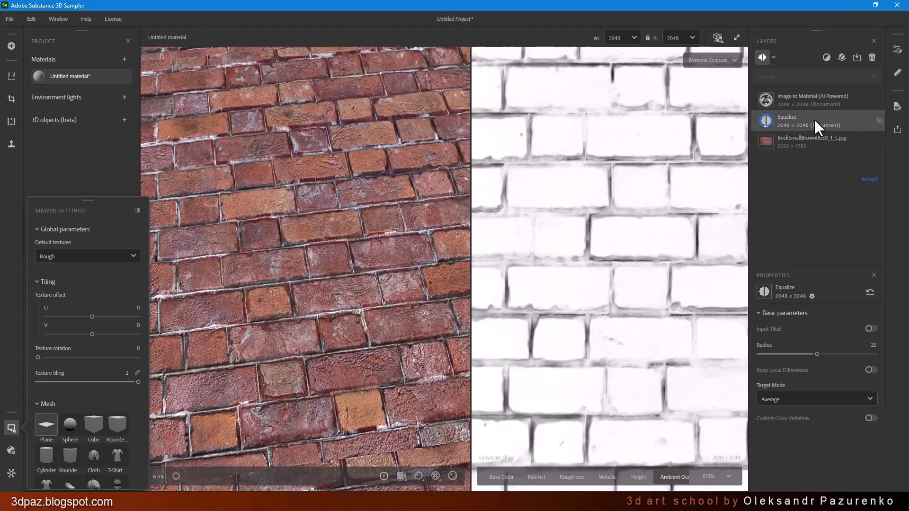
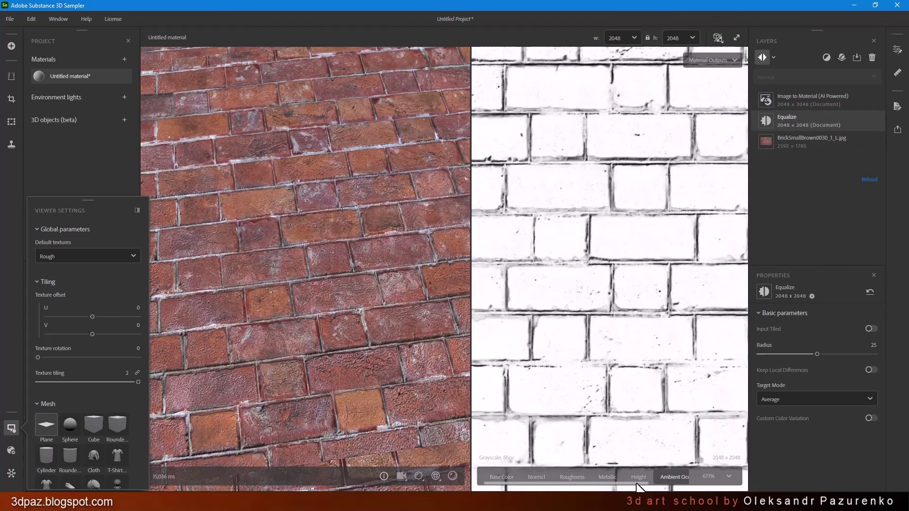
# - Set the Image to Material layer's Ambient Occlusion Strength to 0.84 and check the ambient occlusion map
pyautogui.click(822, 101)
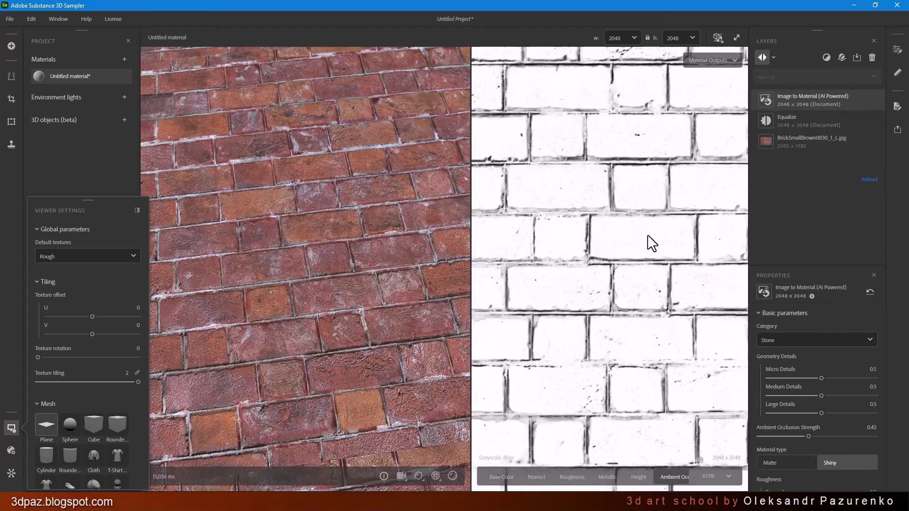
pyautogui.scroll(-3, 632, 245)
pyautogui.scroll(2, 617, 292)
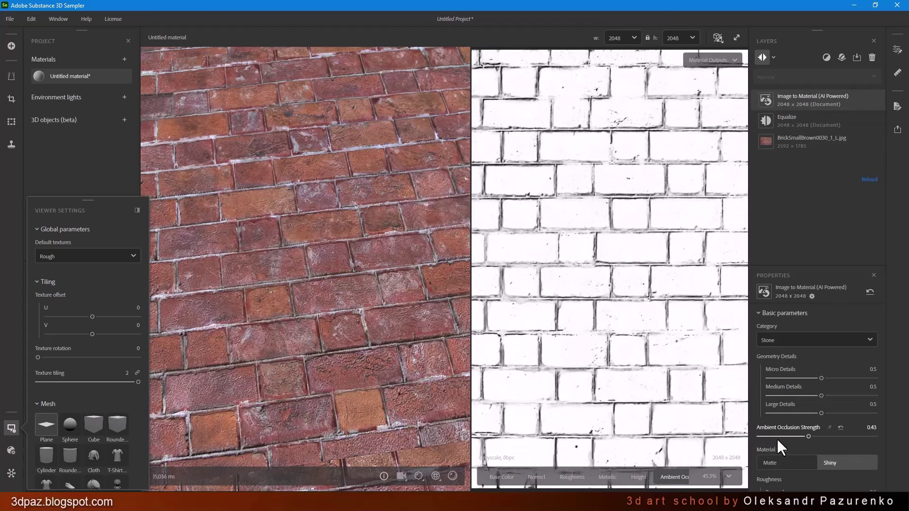
pyautogui.moveTo(782, 437); pyautogui.dragTo(856, 433)
pyautogui.scroll(-1, 658, 278)
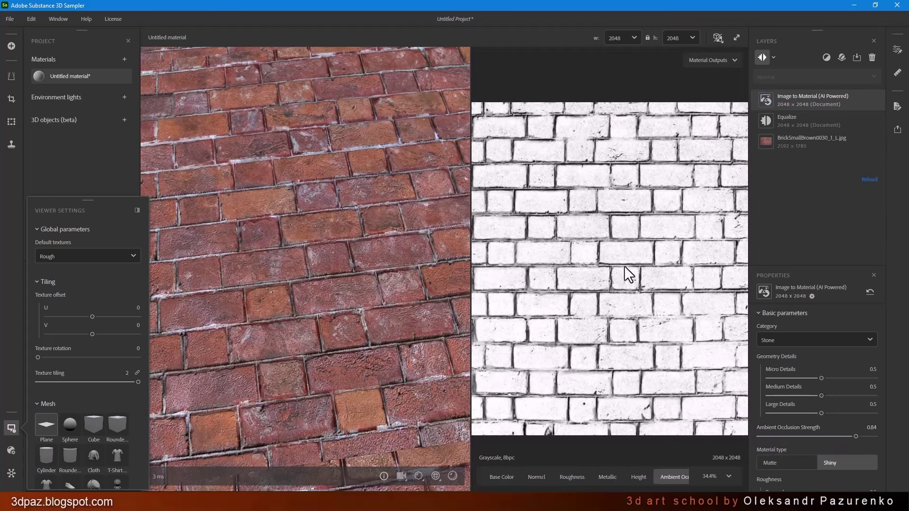
pyautogui.moveTo(446, 306); pyautogui.dragTo(464, 281)
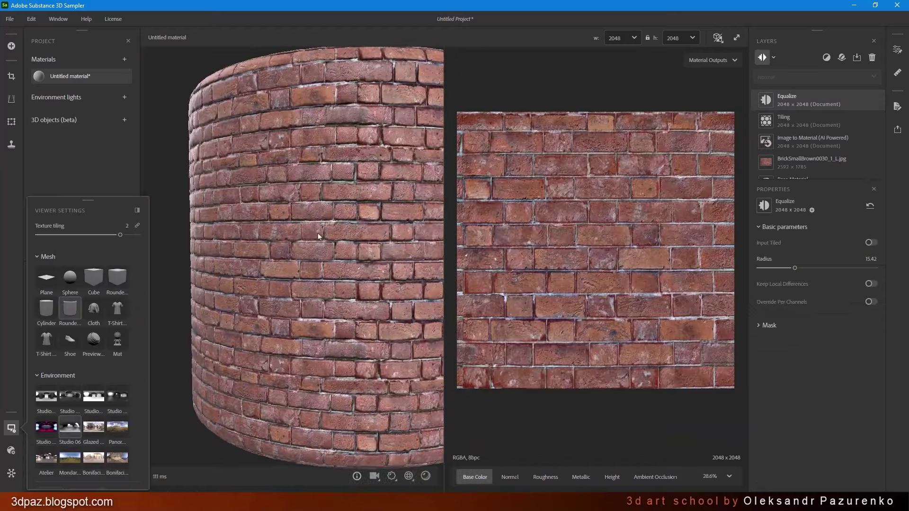
# - Add a Clone Stamp layer above the Equalize layer, enlarge the 2D view and close the viewer settings
pyautogui.scroll(4, 318, 237)
pyautogui.scroll(-2, 555, 328)
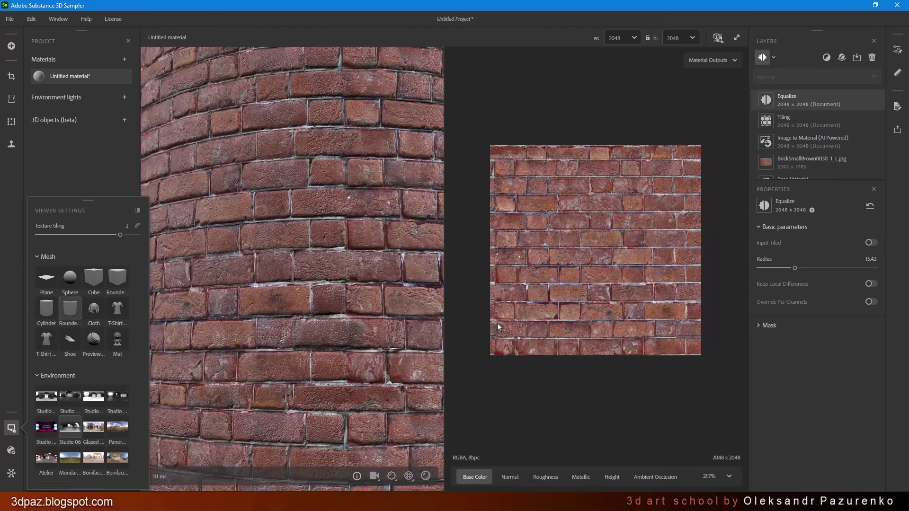
pyautogui.moveTo(300, 277); pyautogui.dragTo(270, 270)
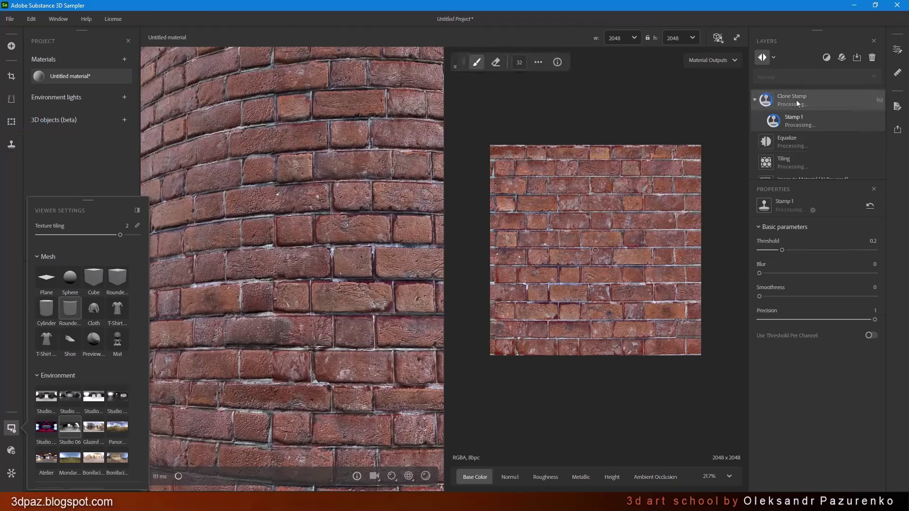
pyautogui.scroll(2, 516, 351)
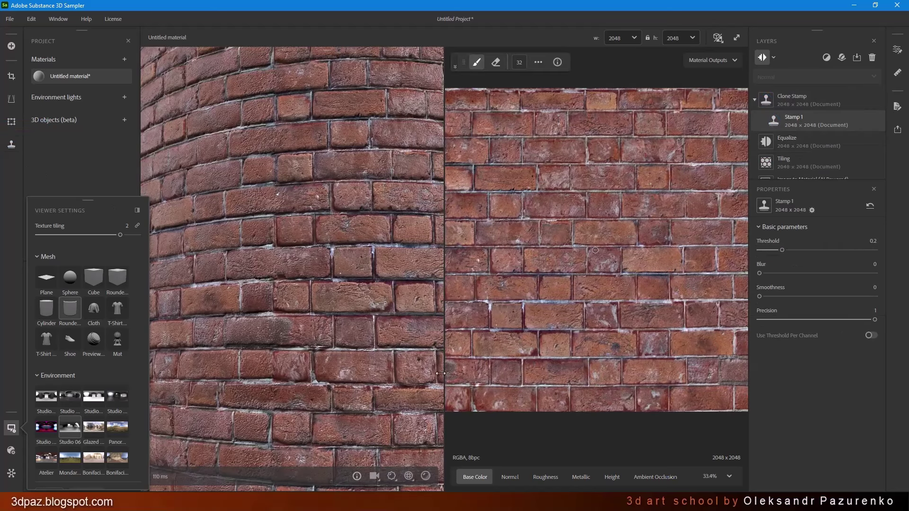
pyautogui.moveTo(443, 376); pyautogui.dragTo(365, 379)
pyautogui.scroll(2, 390, 381)
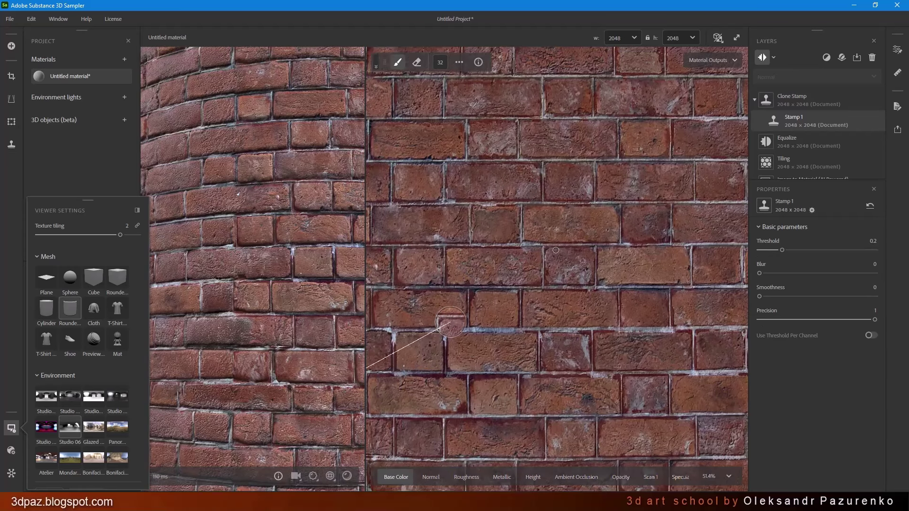
pyautogui.press('Escape')
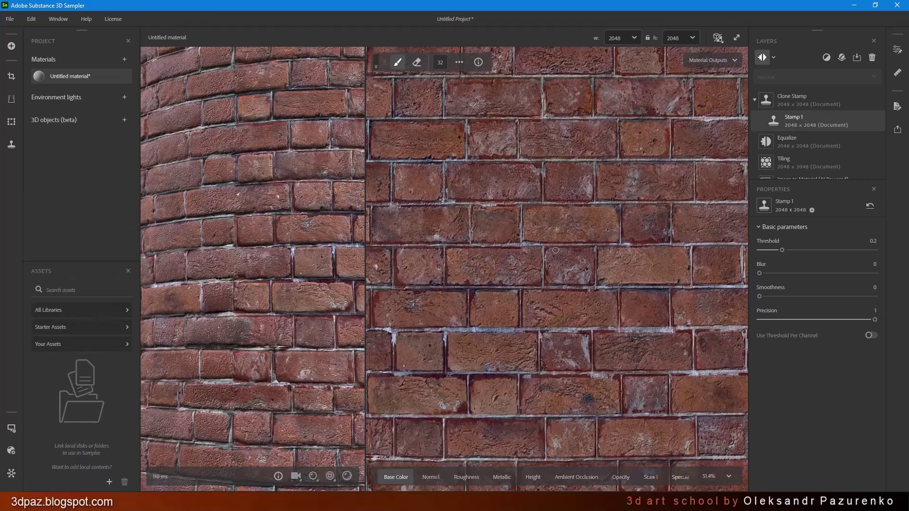
# - Sample a clean brick surface and clone it over the leftmost brick in the second-lowest row of the texture
pyautogui.moveTo(452, 316)
pyautogui.mouseDown(button='middle')
pyautogui.moveTo(644, 211)
pyautogui.moveTo(686, 213)
pyautogui.moveTo(687, 200)
pyautogui.moveTo(649, 167)
pyautogui.moveTo(655, 153)
pyautogui.mouseUp(button='middle')
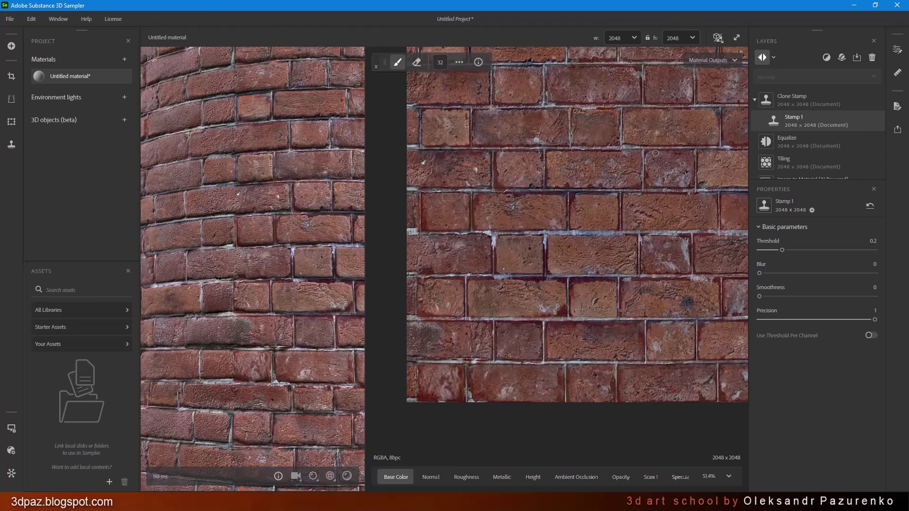
pyautogui.keyDown('alt'); pyautogui.click(518, 298); pyautogui.keyUp('alt')
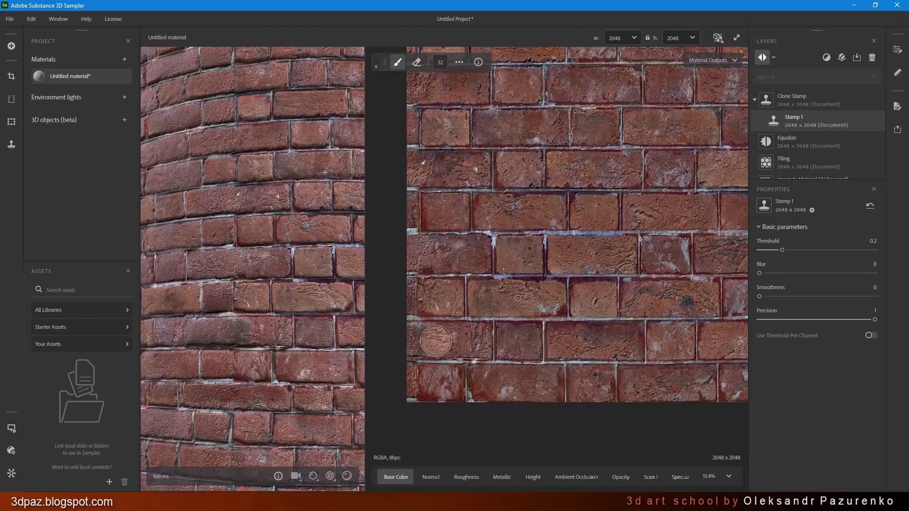
pyautogui.moveTo(437, 340)
pyautogui.mouseDown()
pyautogui.moveTo(423, 340)
pyautogui.moveTo(445, 340)
pyautogui.mouseUp()
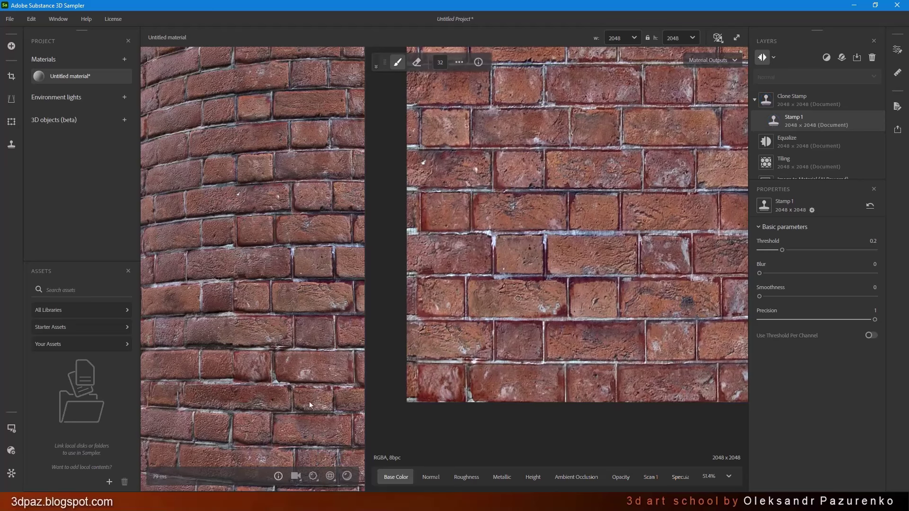
# - Sample another brick and clone it over the brick at the texture's right edge in the second-lowest row
pyautogui.scroll(-5, 652, 285)
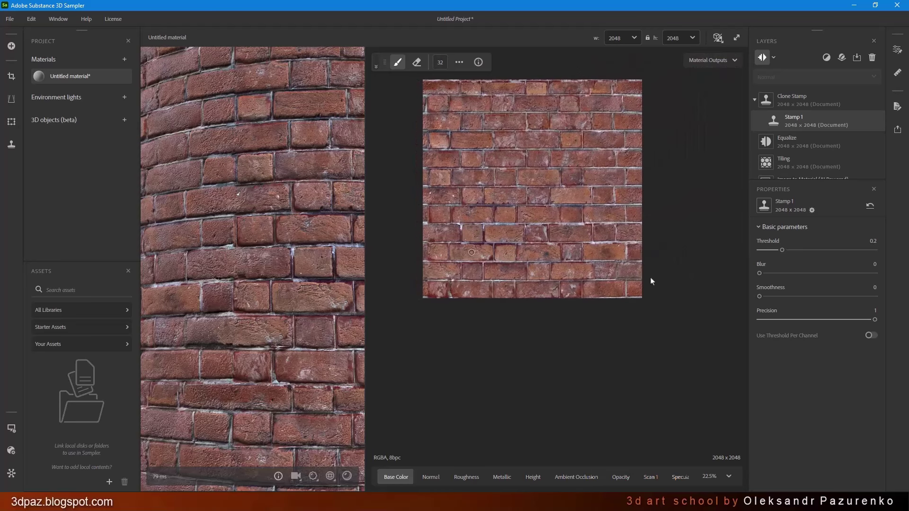
pyautogui.scroll(3, 652, 282)
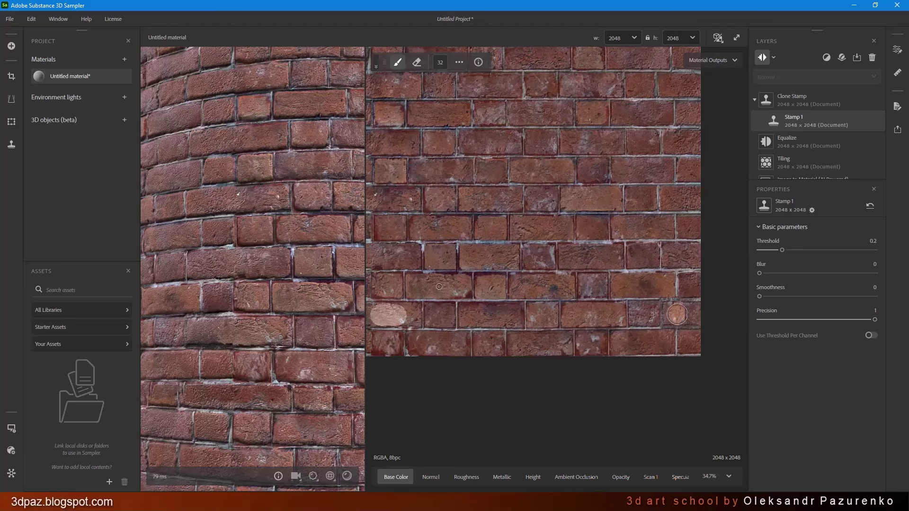
pyautogui.click(641, 287)
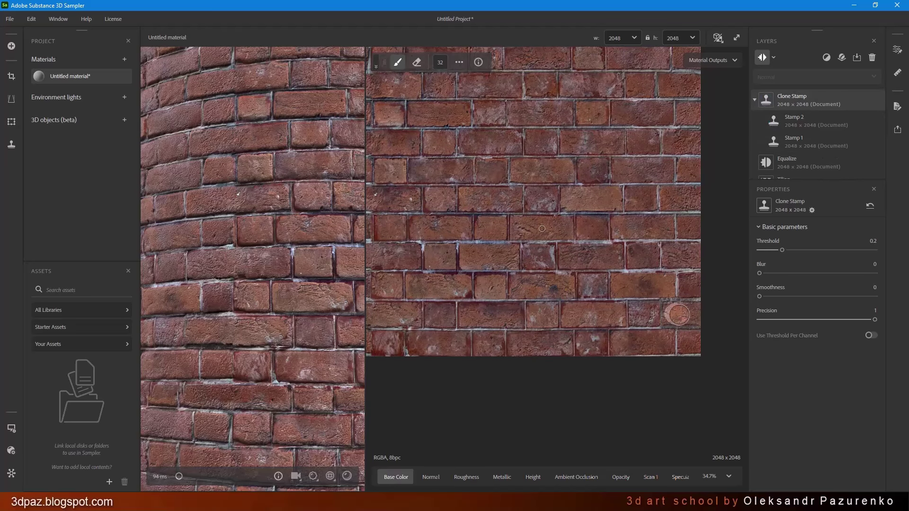
pyautogui.moveTo(678, 315); pyautogui.dragTo(700, 314)
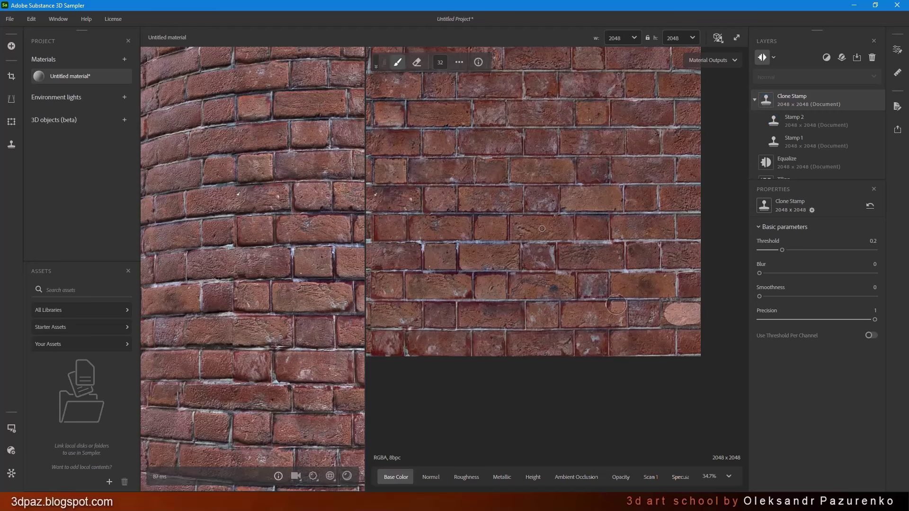
pyautogui.scroll(-1, 524, 264)
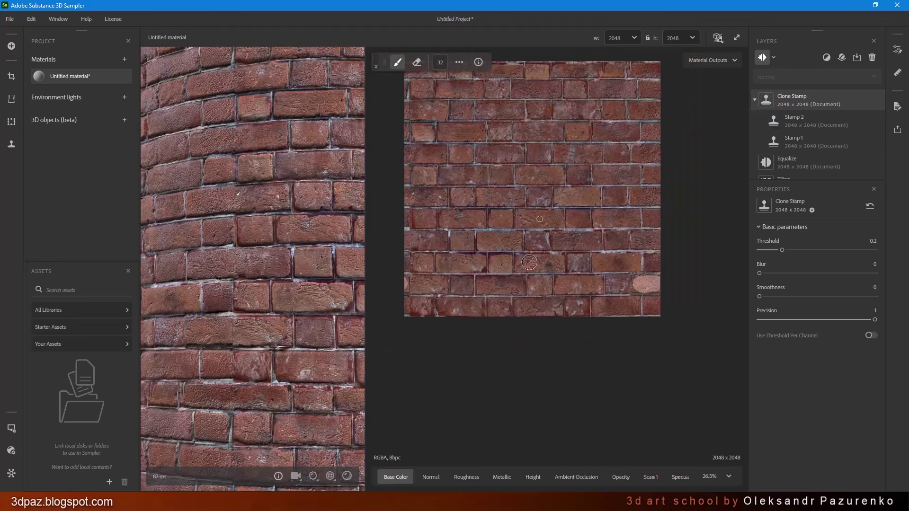
# - Reduce the Clone Stamp brush size to 16 and retouch the right-edge brick in the second-lowest row
pyautogui.scroll(2, 541, 223)
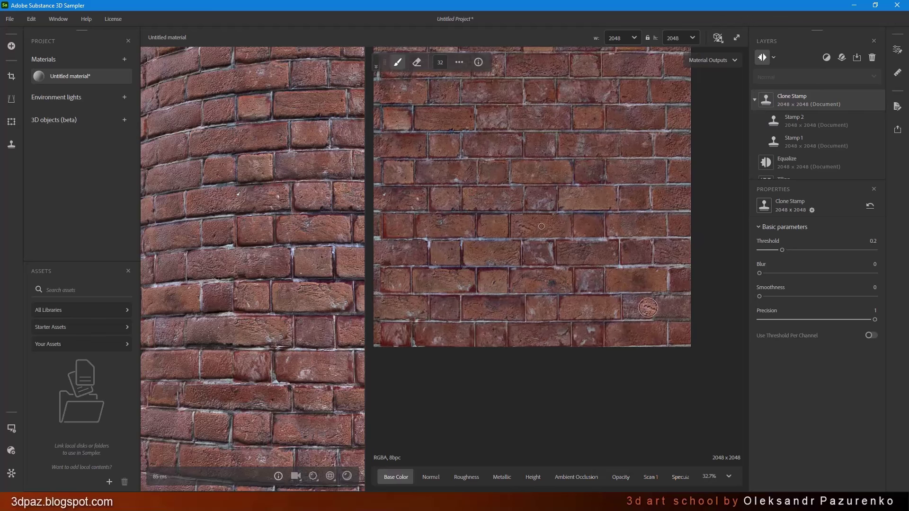
pyautogui.click(440, 62)
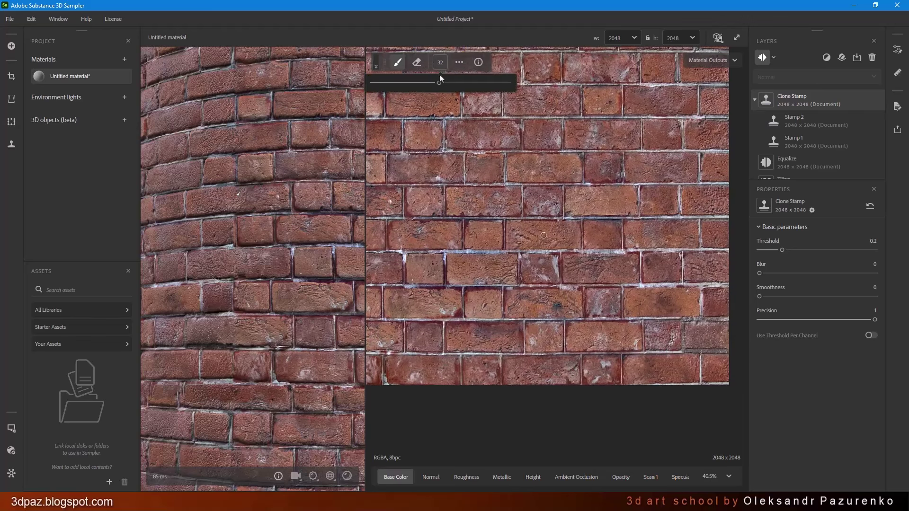
pyautogui.moveTo(440, 83); pyautogui.dragTo(406, 83)
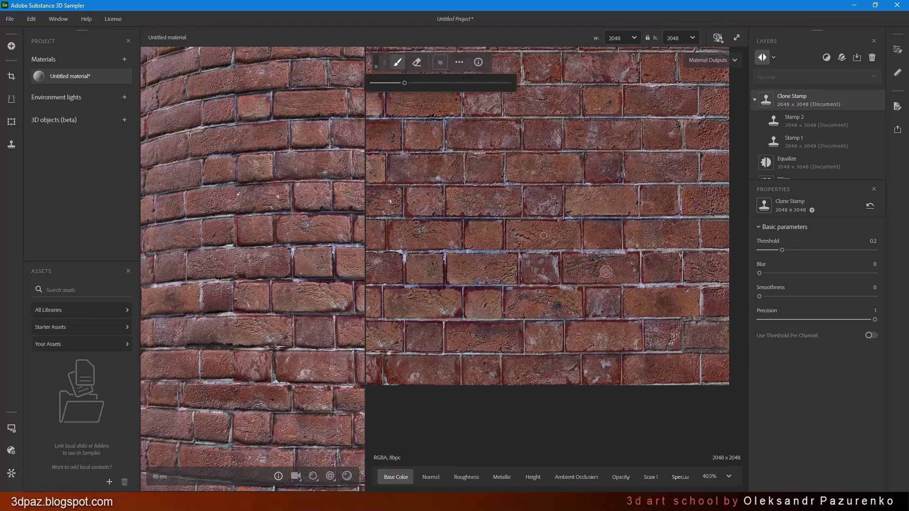
pyautogui.click(703, 333)
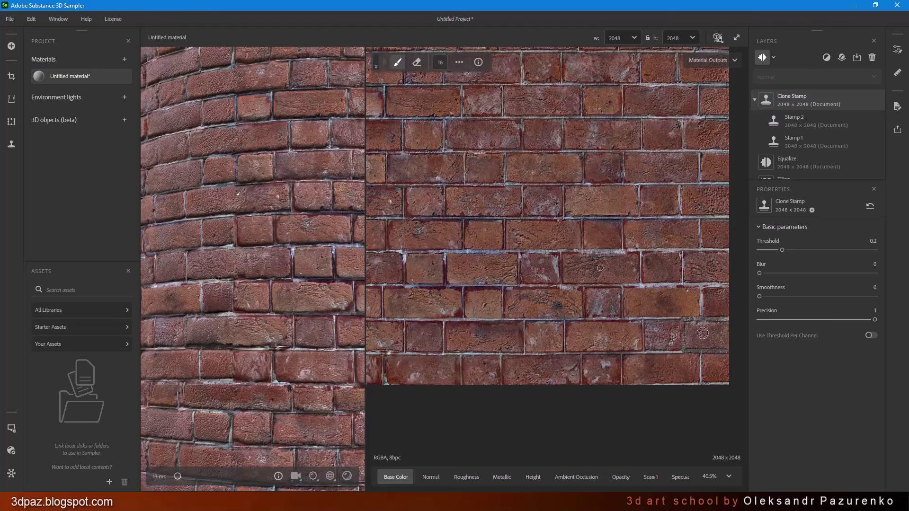
pyautogui.click(704, 334)
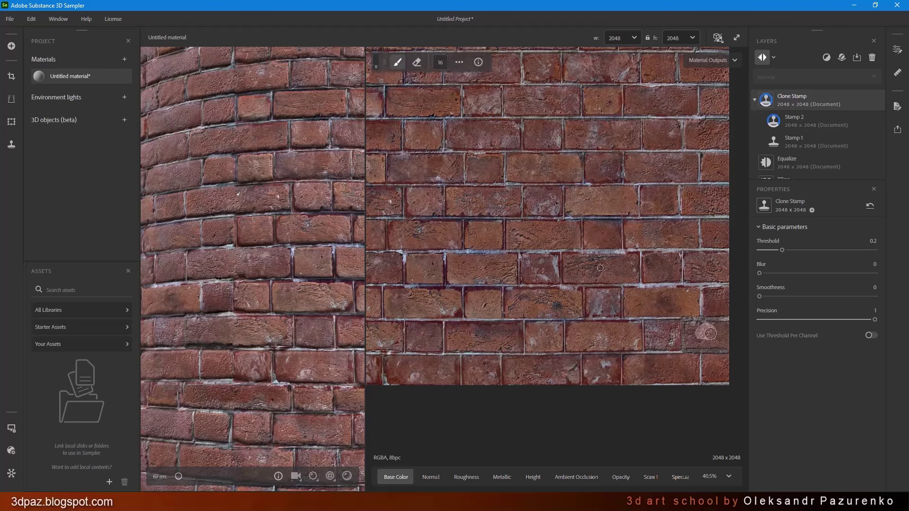
# - Raise the displacement Height Scale moderately, checking the relief of the bricks on the cylinder
pyautogui.scroll(-3, 342, 307)
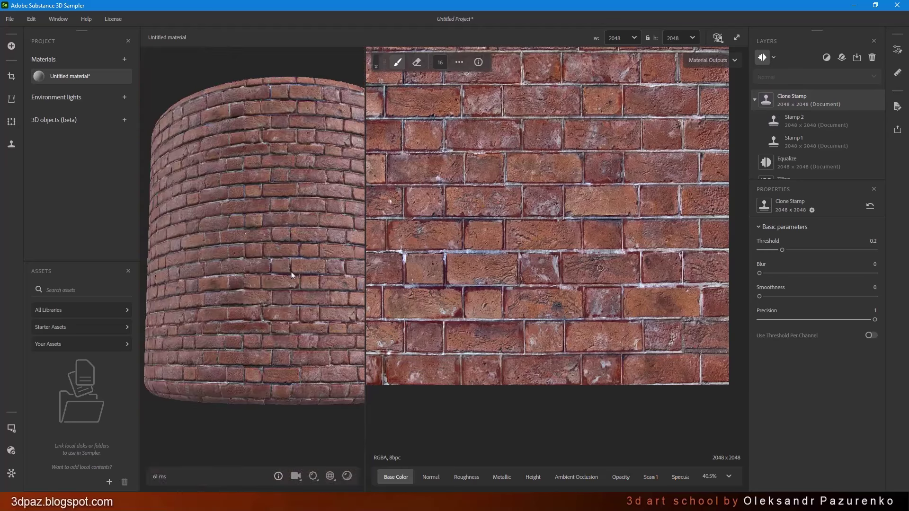
pyautogui.moveTo(342, 307); pyautogui.dragTo(469, 261)
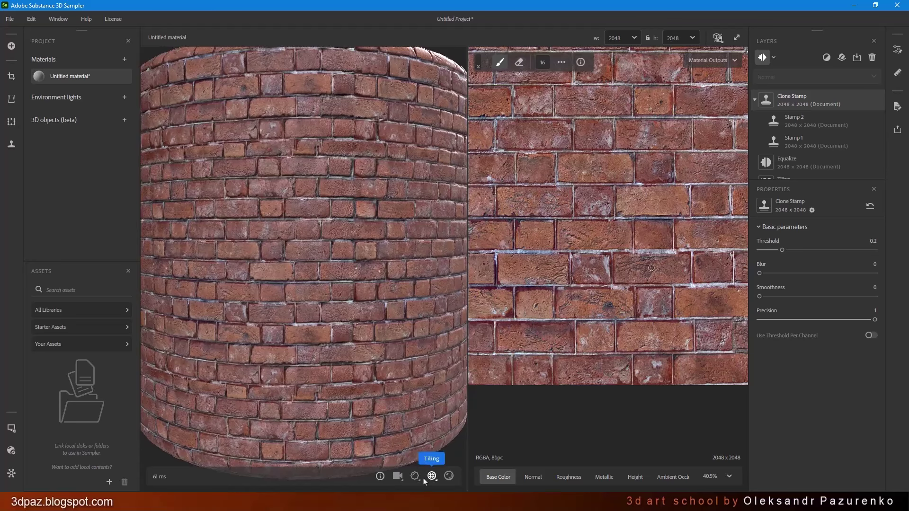
pyautogui.click(415, 476)
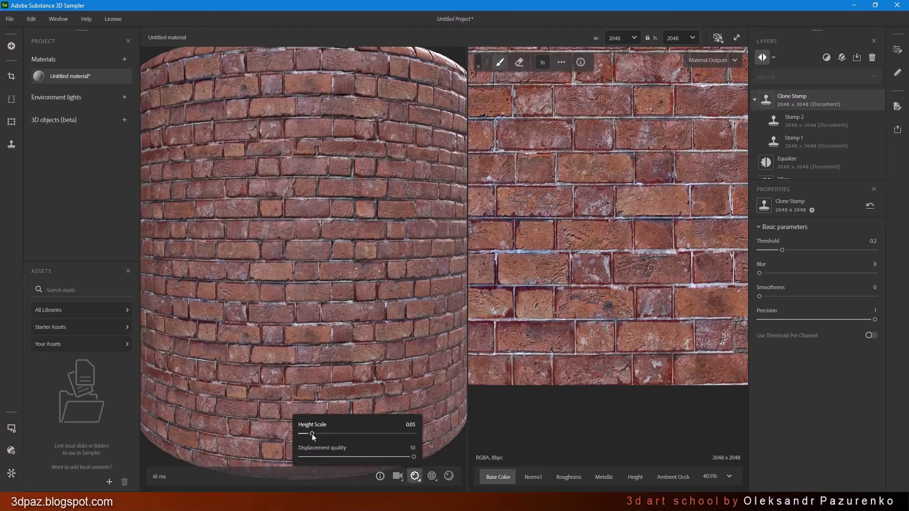
pyautogui.moveTo(313, 434); pyautogui.dragTo(337, 434)
pyautogui.moveTo(331, 331)
pyautogui.mouseDown()
pyautogui.moveTo(305, 270)
pyautogui.moveTo(333, 280)
pyautogui.moveTo(382, 203)
pyautogui.moveTo(284, 265)
pyautogui.moveTo(231, 285)
pyautogui.moveTo(303, 246)
pyautogui.mouseUp()
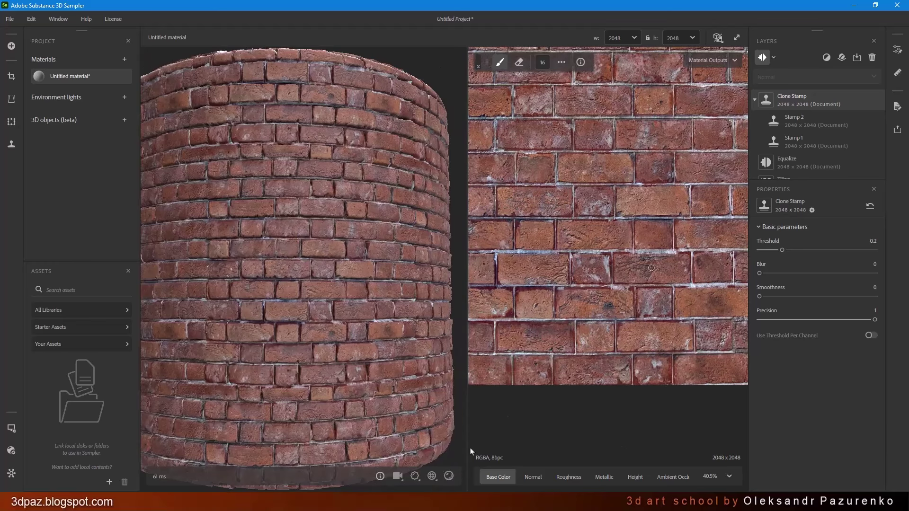
pyautogui.click(415, 476)
pyautogui.moveTo(339, 435); pyautogui.dragTo(323, 436)
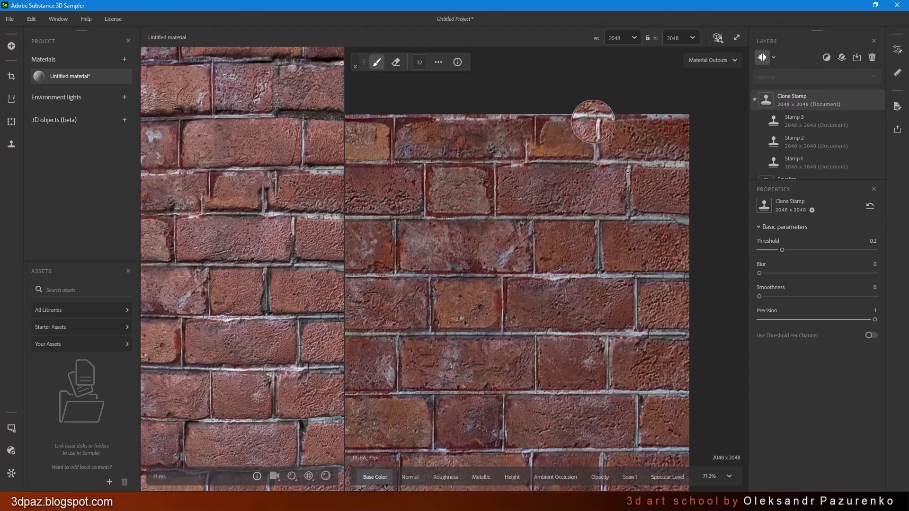
# - Clone a short stroke down the vertical mortar joint in the top brick row with the size 32 brush
pyautogui.moveTo(596, 135); pyautogui.dragTo(596, 144)
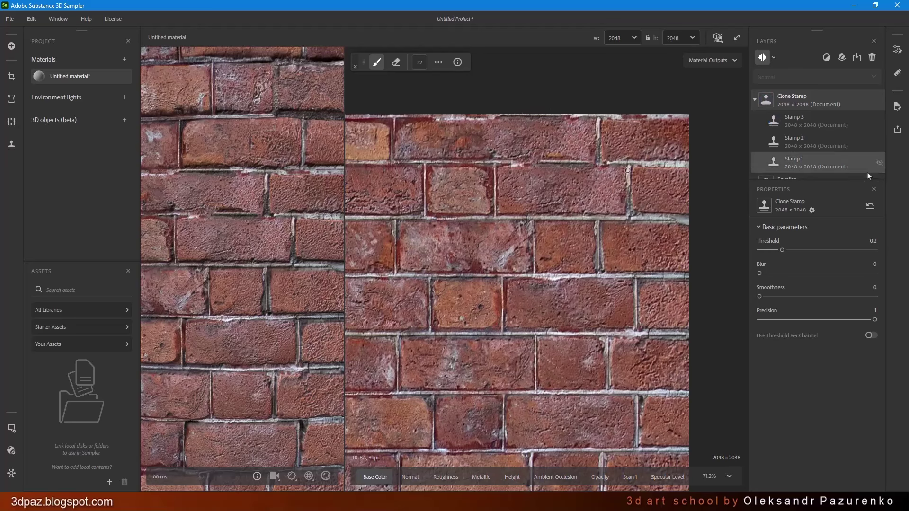
# - Sample the vertical mortar joint in the second brick row and clone it into the top row to divide the long brick
pyautogui.keyDown('ctrl'); pyautogui.click(496, 163); pyautogui.keyUp('ctrl')
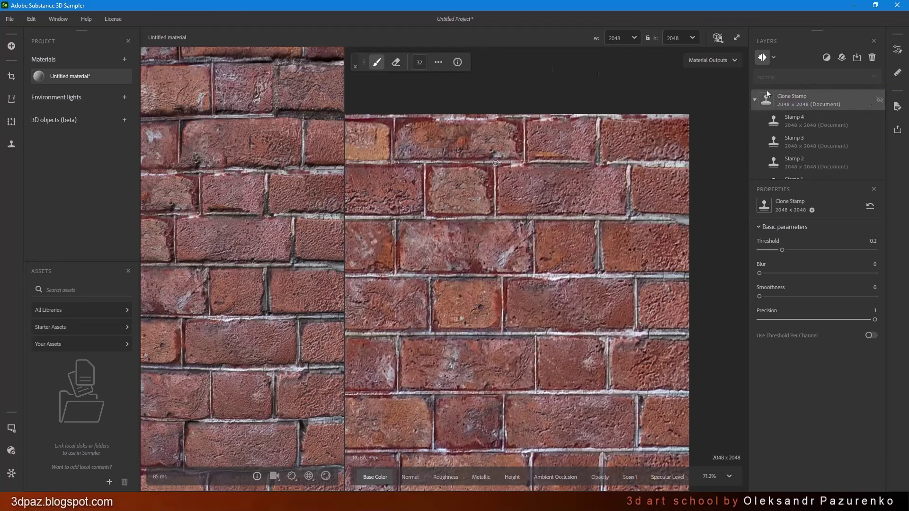
pyautogui.scroll(-2, 544, 137)
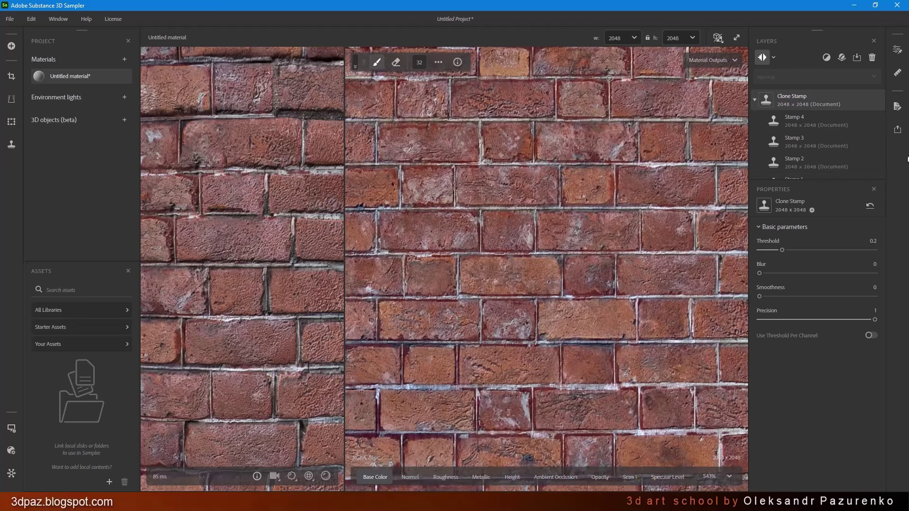
# - Add a Warp Transform filter above the Clone Stamp layer and set its grid to 5 x 5
pyautogui.click(826, 57)
pyautogui.scroll(-10, 838, 213)
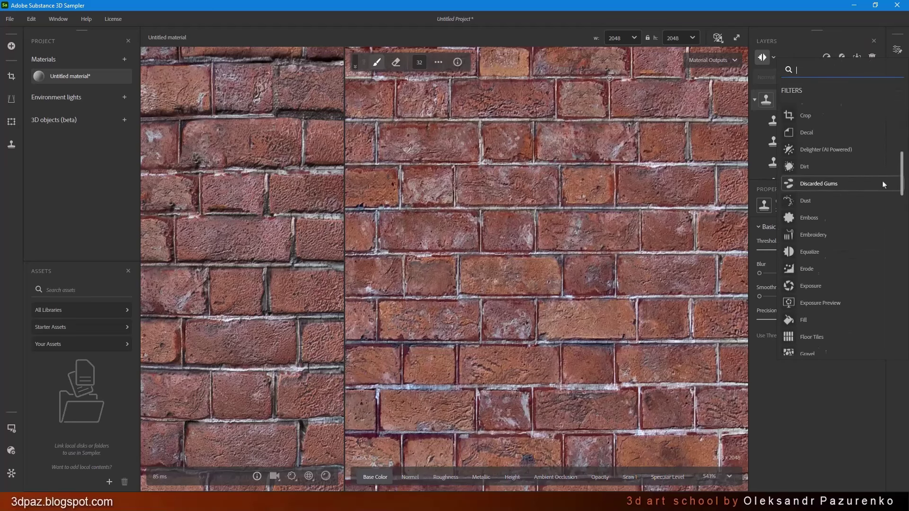
pyautogui.scroll(-8, 903, 242)
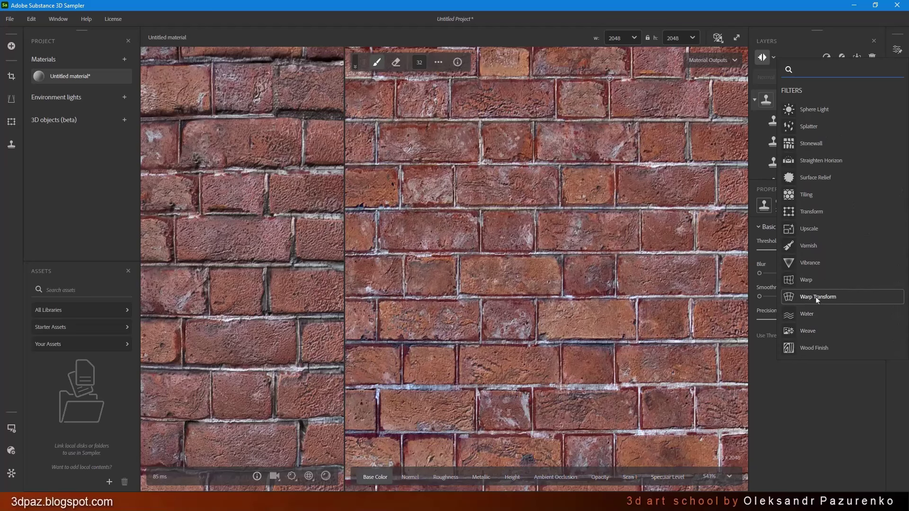
pyautogui.click(820, 297)
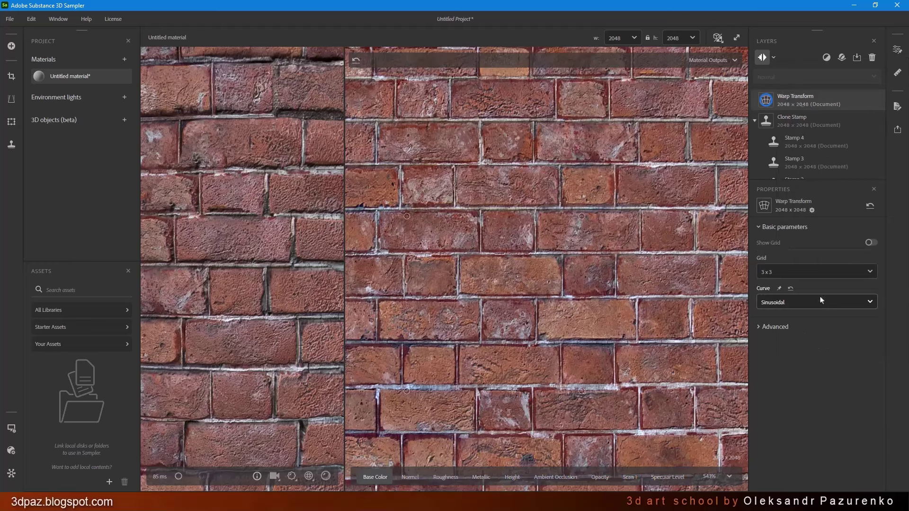
pyautogui.scroll(-3, 663, 223)
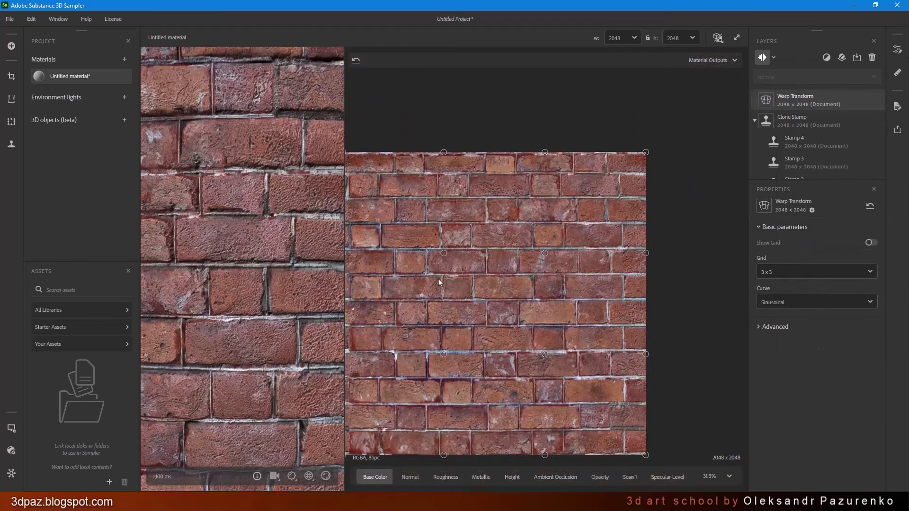
pyautogui.scroll(3, 542, 252)
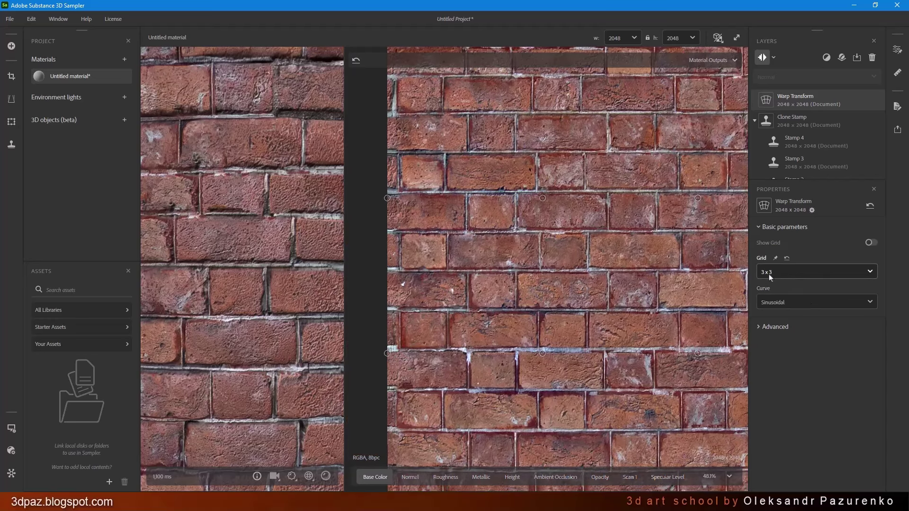
pyautogui.click(770, 273)
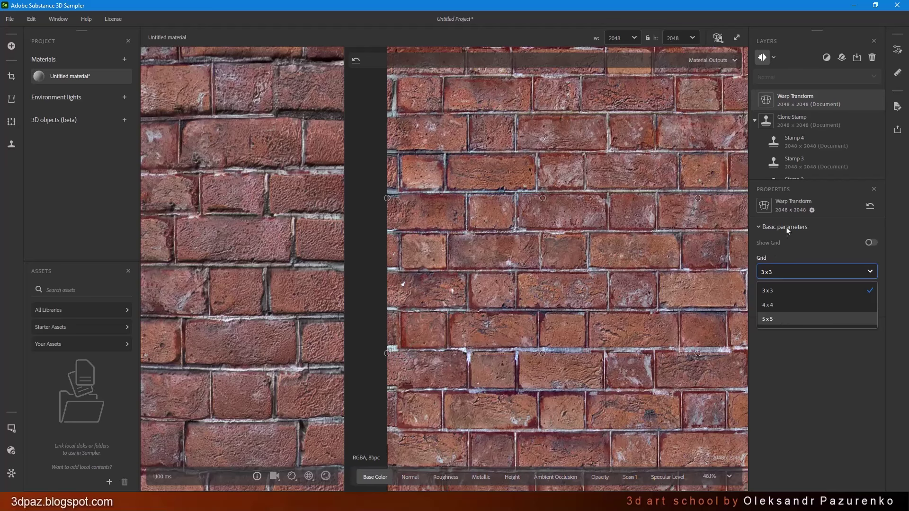
pyautogui.click(777, 320)
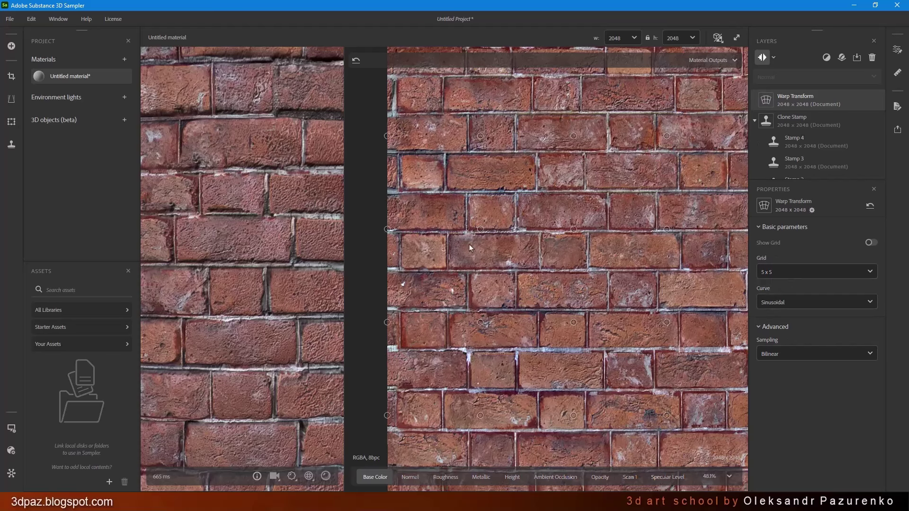
# - Try nudging two neighbouring middle-row warp points at the texture's left side horizontally, and delete the Warp Transform layer
pyautogui.scroll(-2, 295, 234)
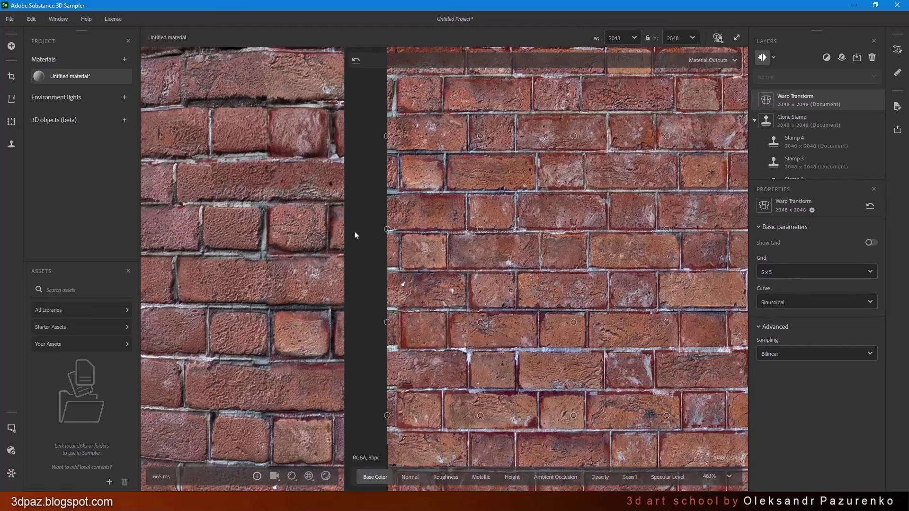
pyautogui.scroll(-5, 304, 218)
pyautogui.scroll(-2, 294, 232)
pyautogui.scroll(4, 276, 253)
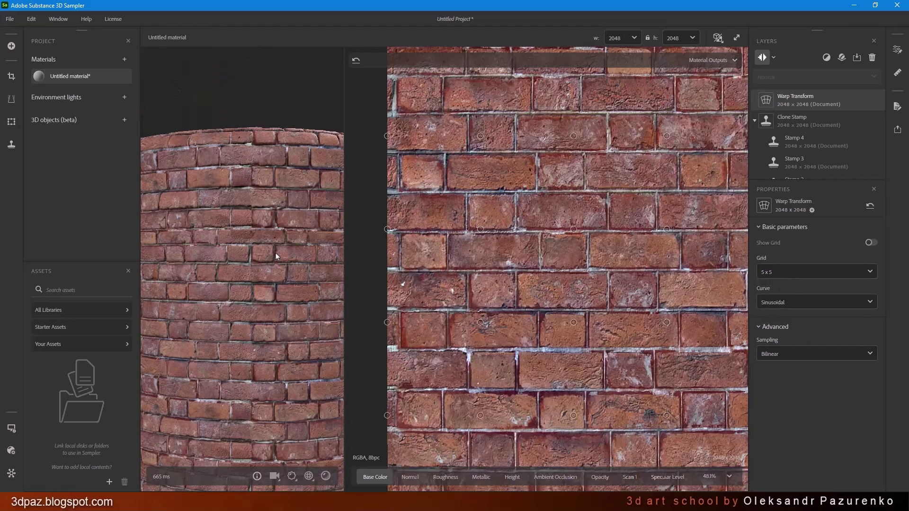
pyautogui.scroll(5, 283, 237)
pyautogui.moveTo(387, 230); pyautogui.dragTo(382, 231)
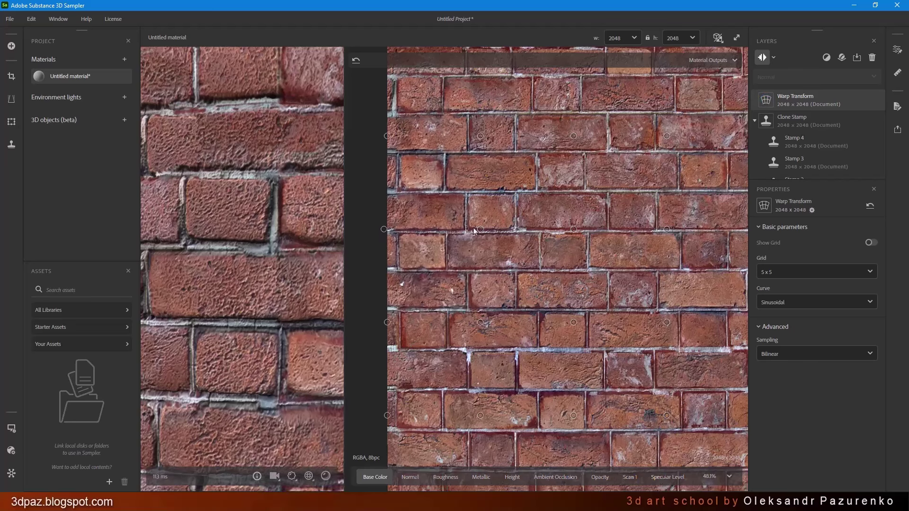
pyautogui.moveTo(480, 229)
pyautogui.mouseDown()
pyautogui.moveTo(482, 237)
pyautogui.moveTo(486, 229)
pyautogui.mouseUp()
pyautogui.scroll(-3, 457, 237)
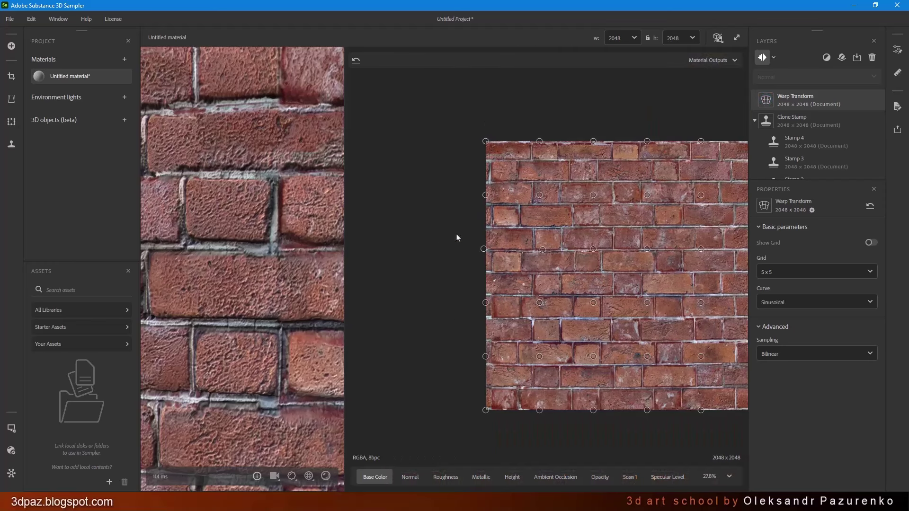
pyautogui.scroll(1, 600, 236)
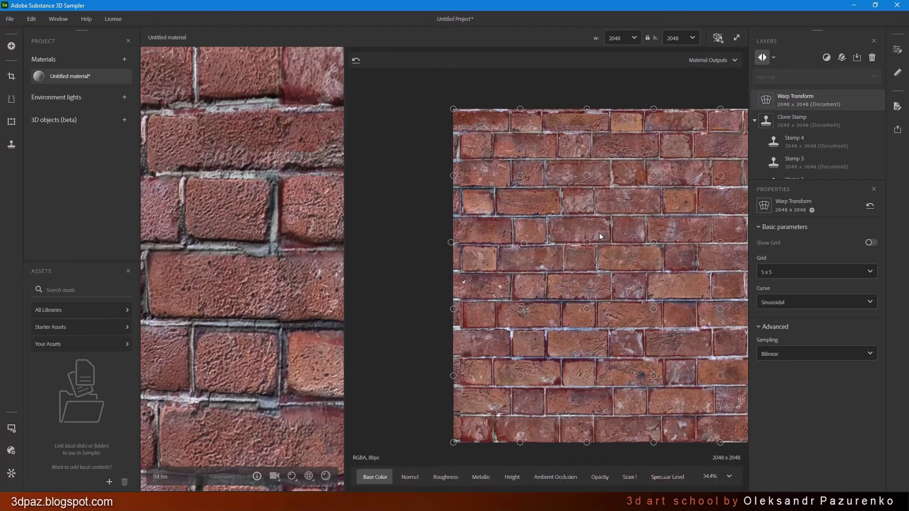
pyautogui.click(872, 58)
# - Add a Paint Warp filter, activate its painting brush and set the warp direction to Horizontal
pyautogui.click(826, 41)
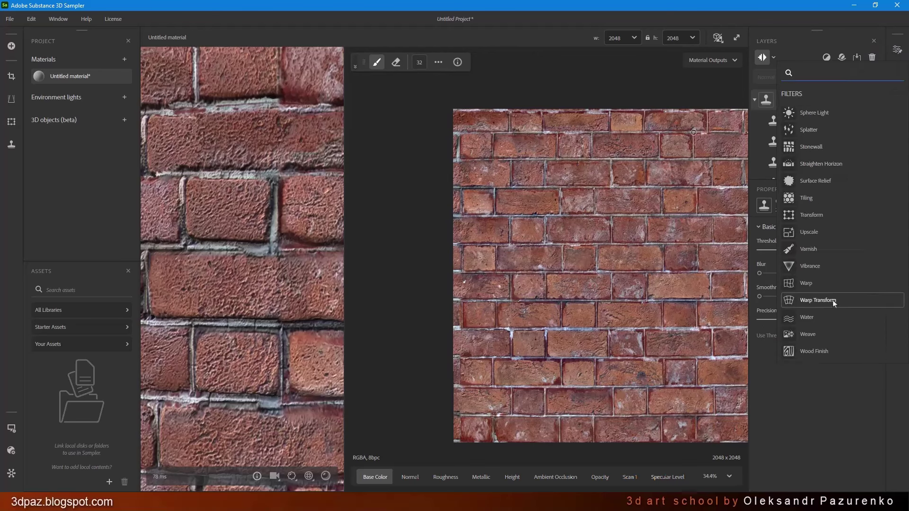
pyautogui.write('pa')
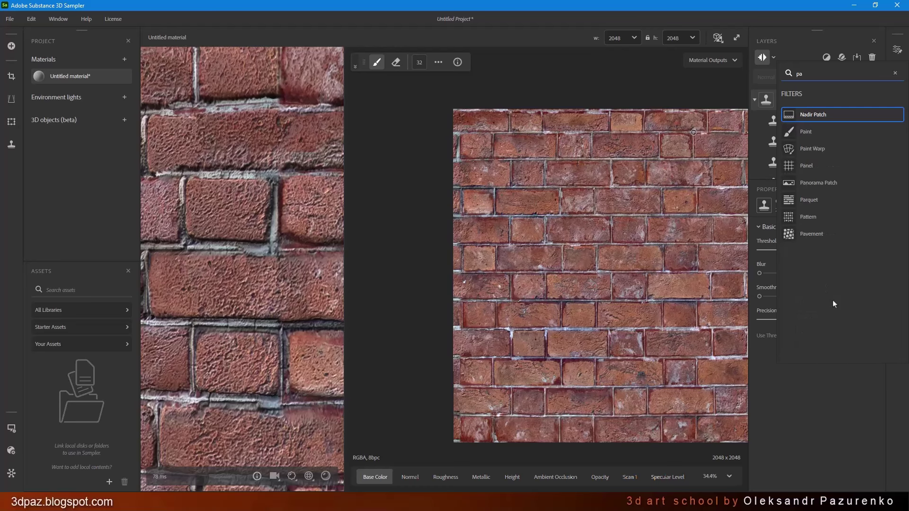
pyautogui.click(807, 149)
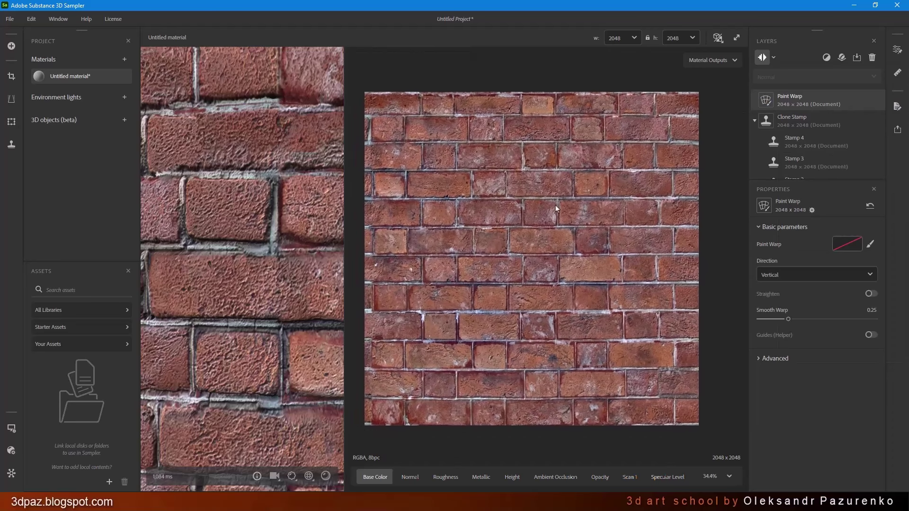
pyautogui.click(869, 245)
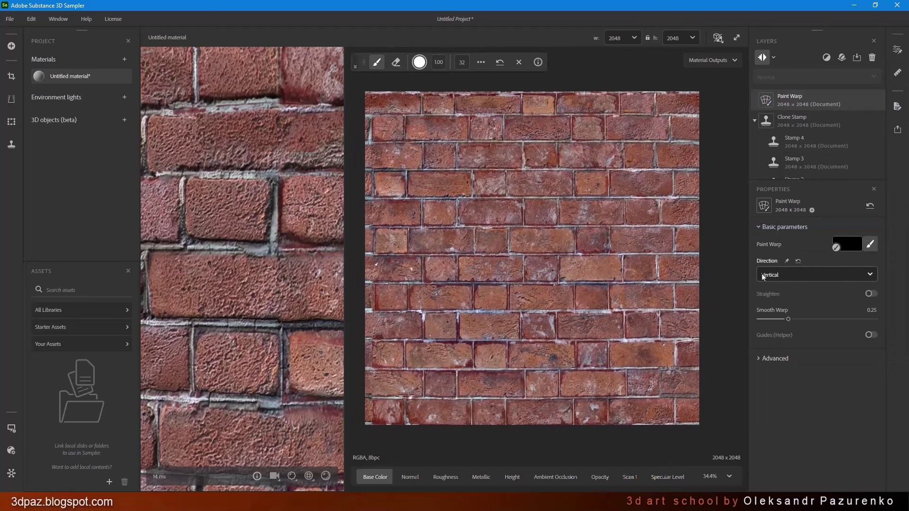
pyautogui.click(802, 275)
pyautogui.click(800, 307)
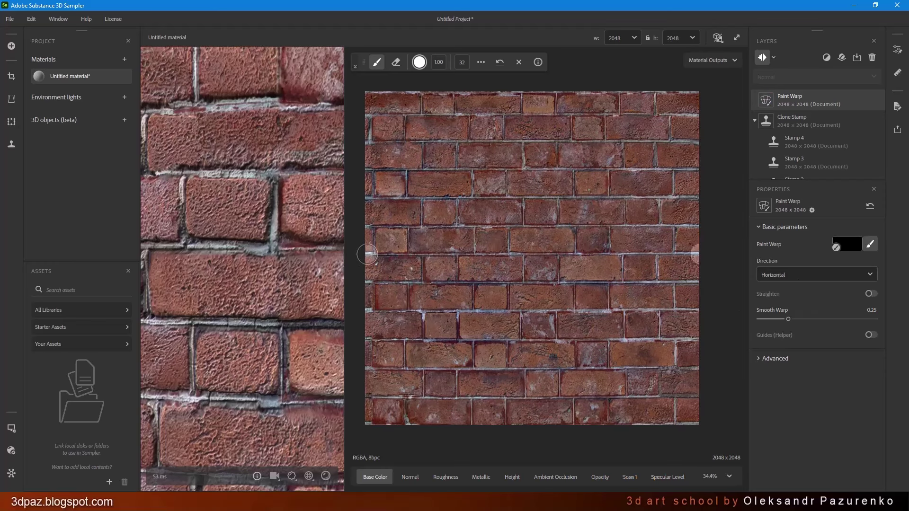
# - Try painting warp strokes at mid-height near the texture's left and right edges, and delete the Paint Warp layer
pyautogui.moveTo(365, 255); pyautogui.dragTo(709, 253)
pyautogui.moveTo(693, 253); pyautogui.dragTo(694, 244)
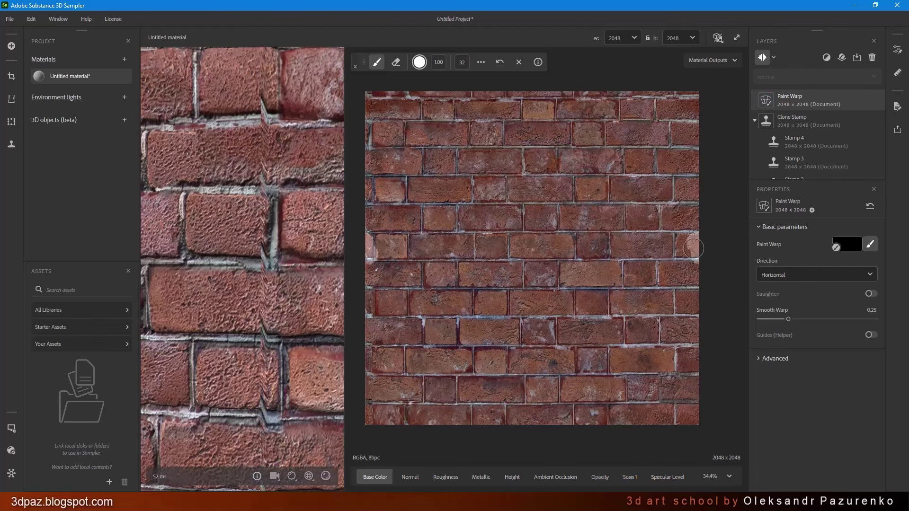
pyautogui.moveTo(371, 252); pyautogui.dragTo(697, 244)
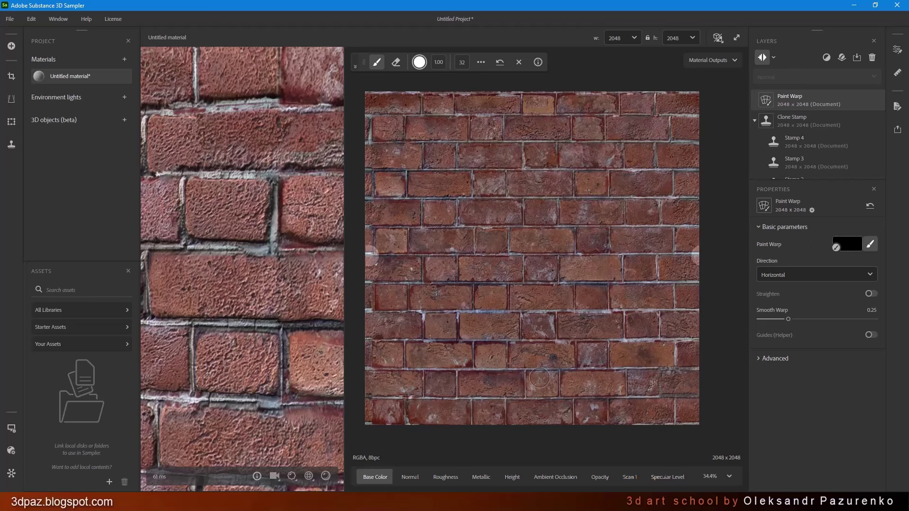
pyautogui.click(872, 58)
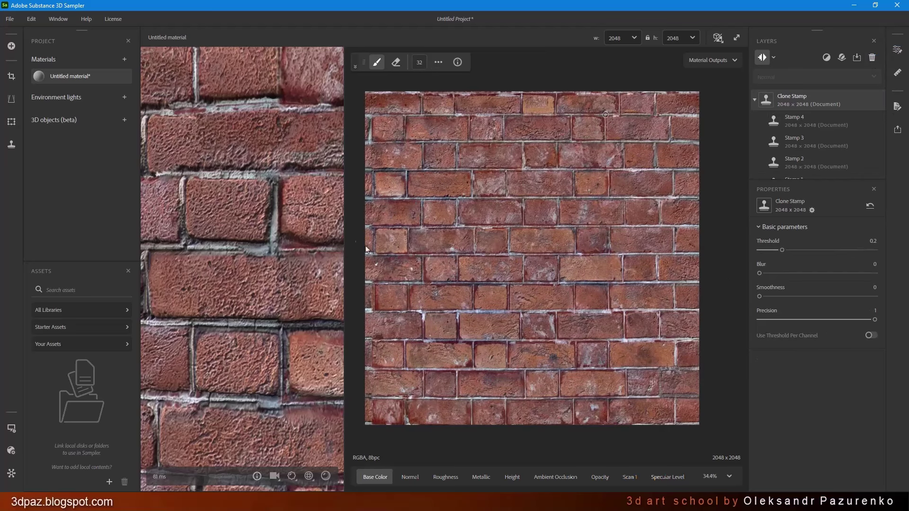
# - Widen the 3D view and inspect the brick surface over the whole cylinder from another angle
pyautogui.moveTo(347, 249); pyautogui.dragTo(533, 249)
pyautogui.scroll(-5, 401, 224)
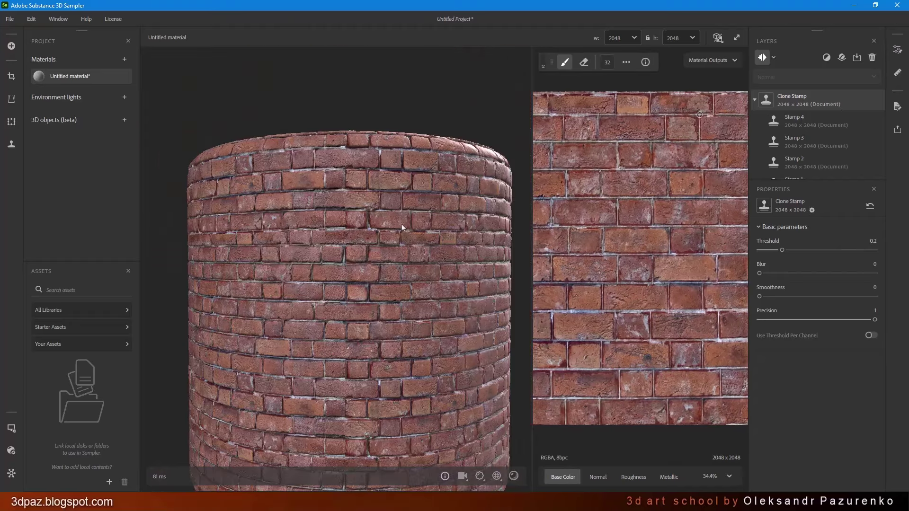
pyautogui.moveTo(385, 282); pyautogui.dragTo(341, 228)
pyautogui.scroll(2, 341, 228)
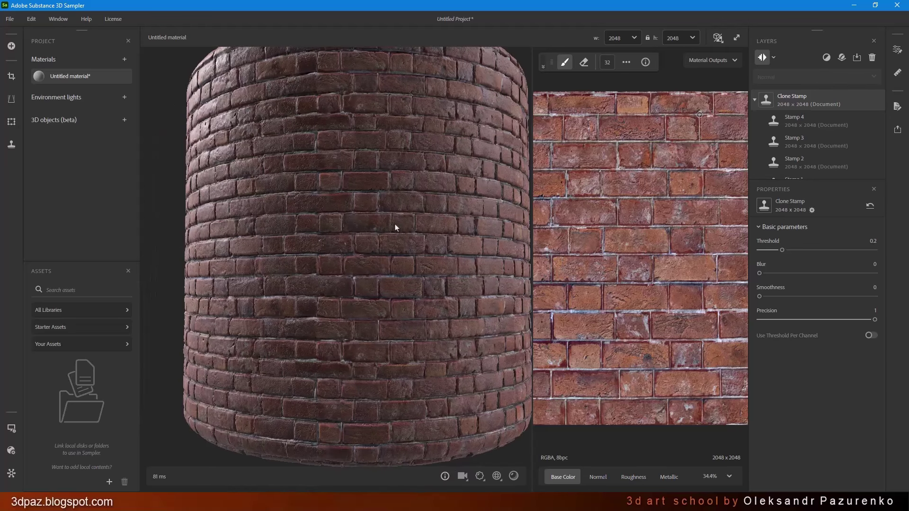
# - Add a Moss filter above the Clone Stamp layer and check the moss on the cylinder
pyautogui.click(827, 59)
pyautogui.write('m')
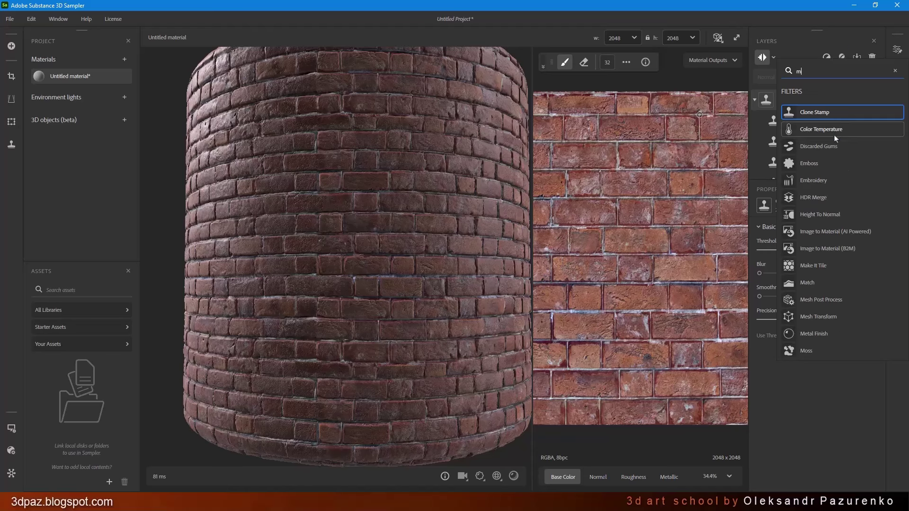
pyautogui.click(806, 352)
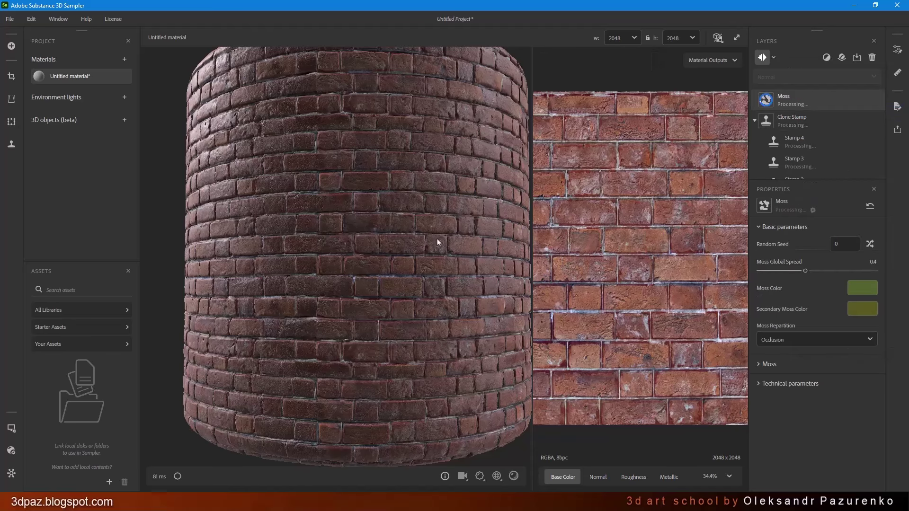
pyautogui.moveTo(384, 250); pyautogui.dragTo(416, 233)
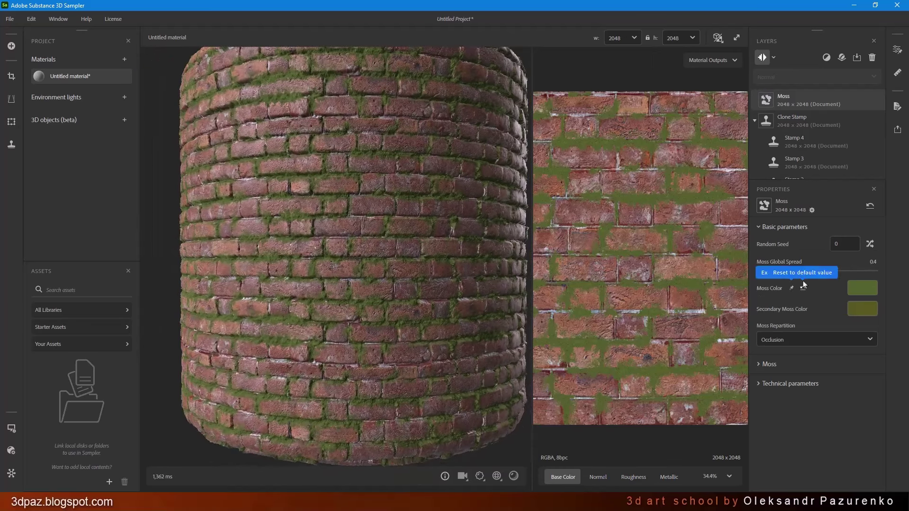
# - Reduce the Moss Global Spread to 0.2 and randomize the moss seed
pyautogui.moveTo(805, 271); pyautogui.dragTo(782, 272)
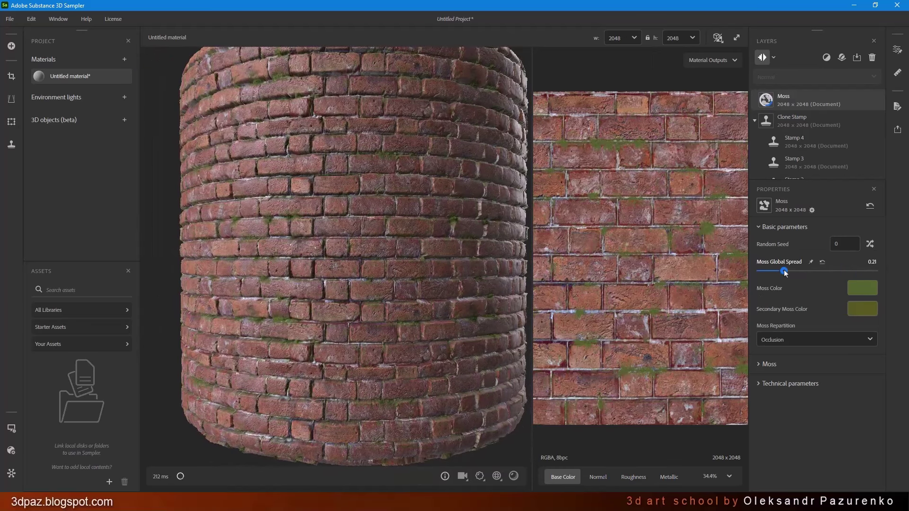
pyautogui.scroll(3, 291, 209)
pyautogui.click(870, 243)
# - Try the Top and All options for Moss Repartition on the cylinder, and restore Occlusion
pyautogui.click(808, 345)
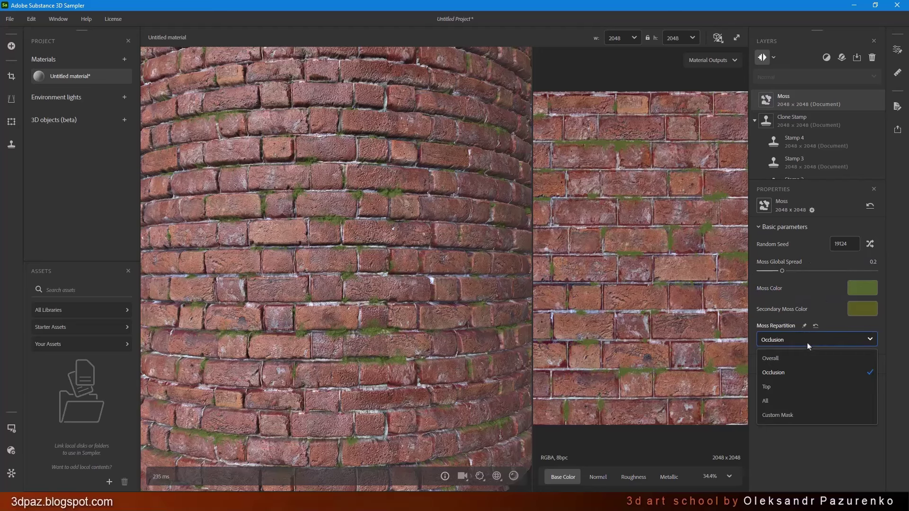
pyautogui.click(798, 388)
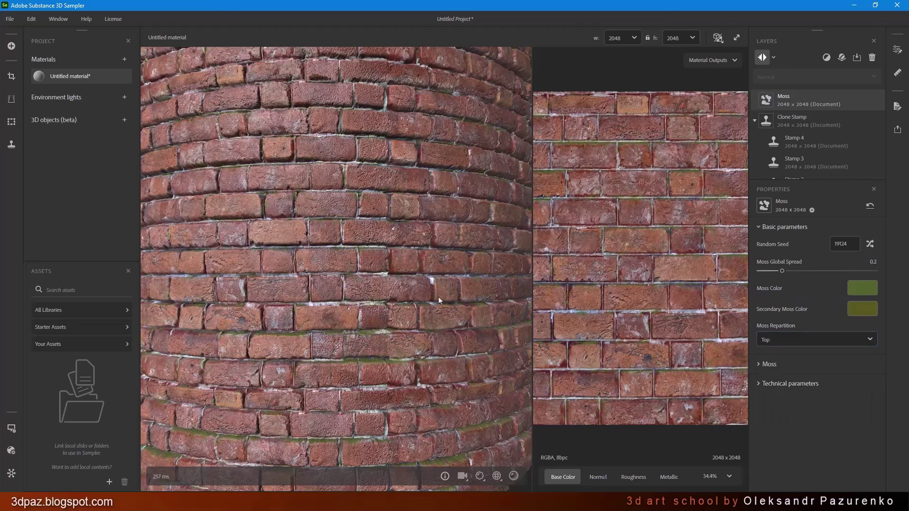
pyautogui.moveTo(438, 297); pyautogui.dragTo(396, 241)
pyautogui.click(788, 340)
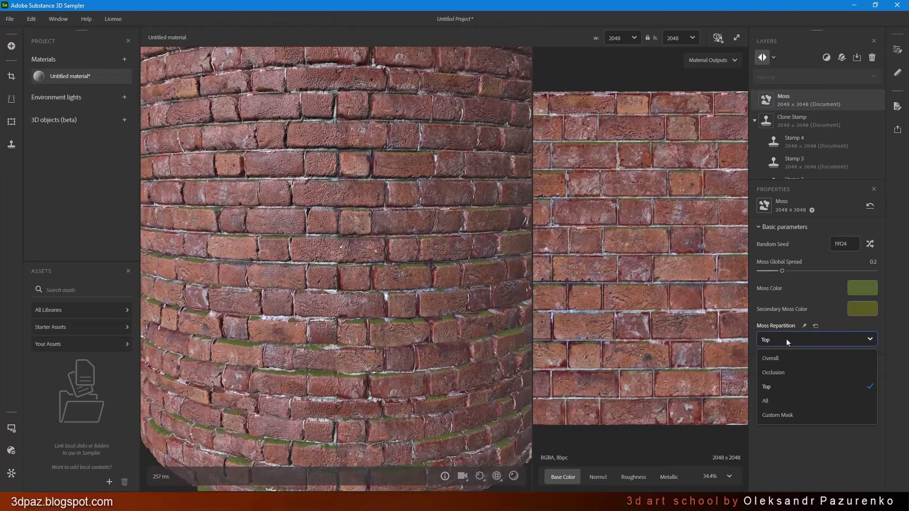
pyautogui.click(789, 400)
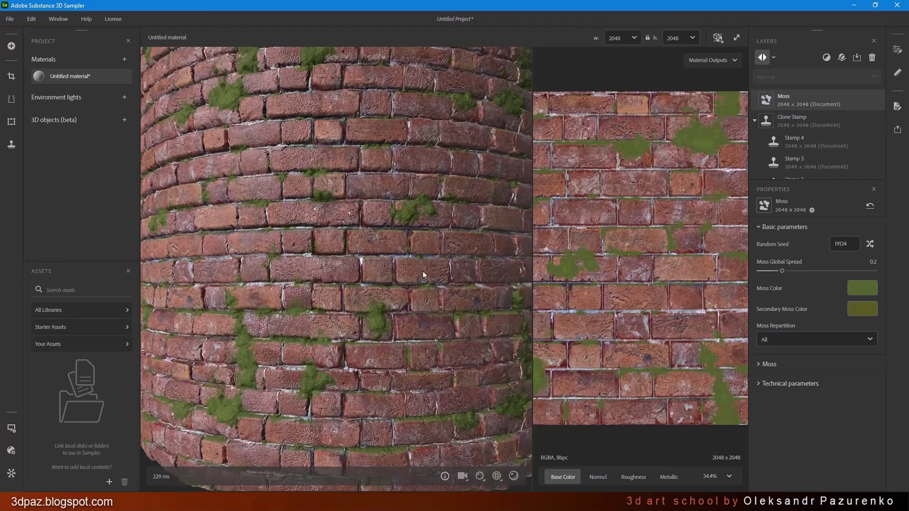
pyautogui.moveTo(424, 276); pyautogui.dragTo(446, 281)
pyautogui.click(788, 341)
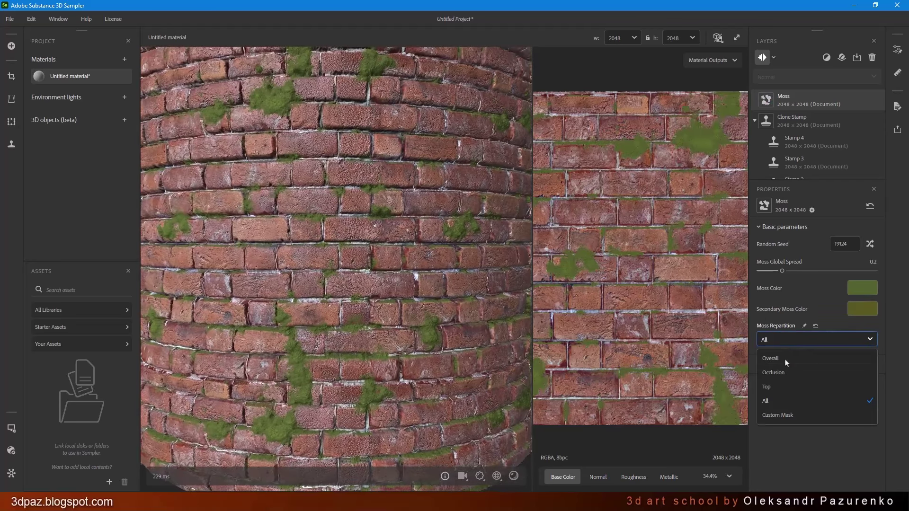
pyautogui.click(788, 374)
# - Remove the Moss layer and preview the brick material on the Plane mesh
pyautogui.scroll(-3, 479, 287)
pyautogui.moveTo(422, 269); pyautogui.dragTo(436, 258)
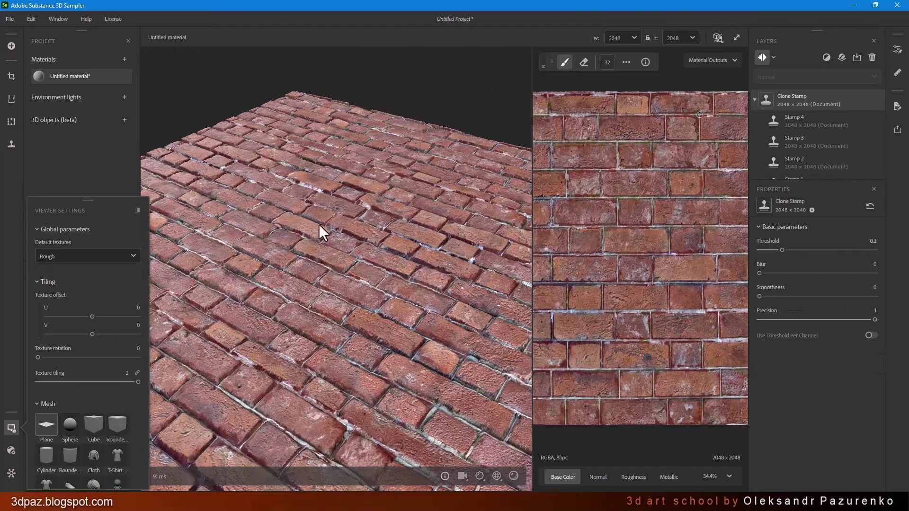
pyautogui.scroll(3, 393, 295)
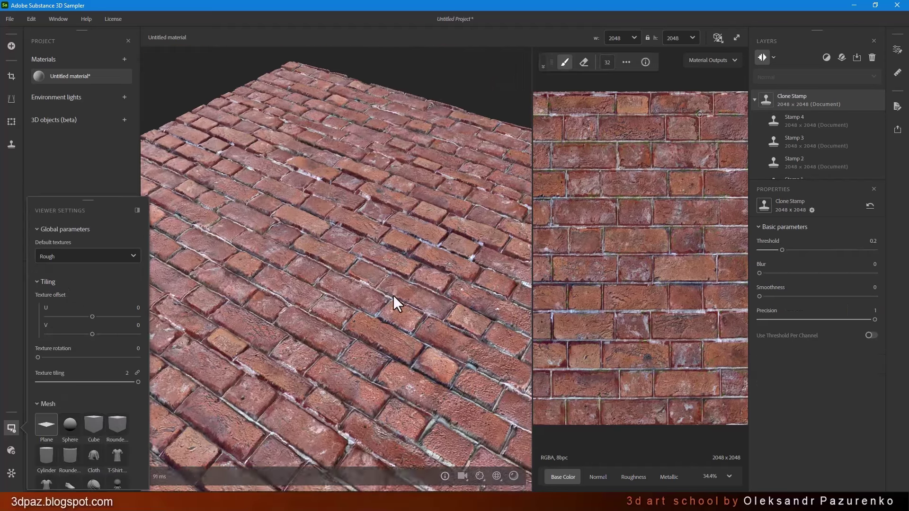
# - Add the Sand material from the asset library as a layer above Clone Stamp
pyautogui.moveTo(379, 306); pyautogui.dragTo(377, 268)
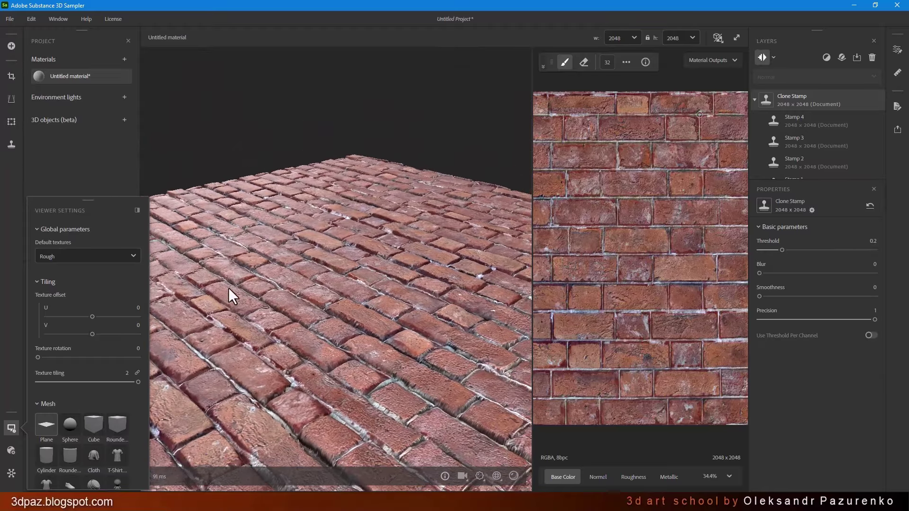
pyautogui.click(138, 211)
pyautogui.click(240, 203)
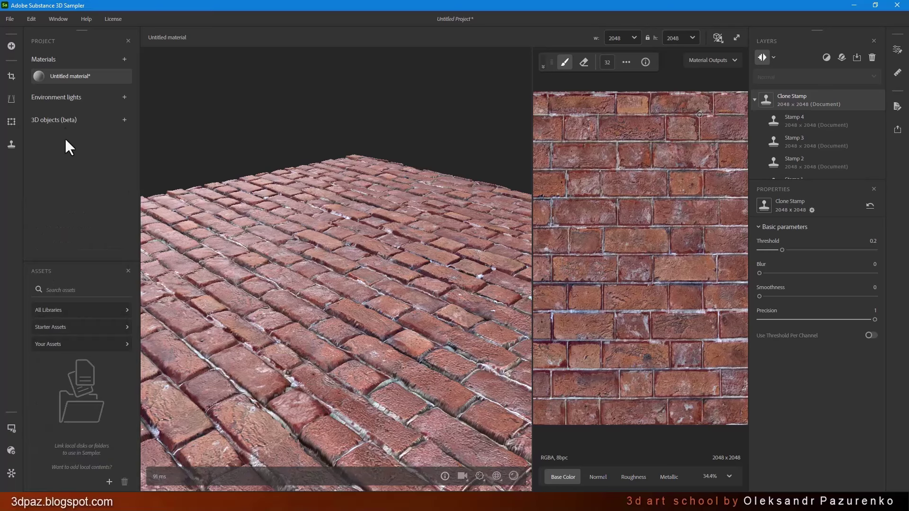
pyautogui.click(55, 310)
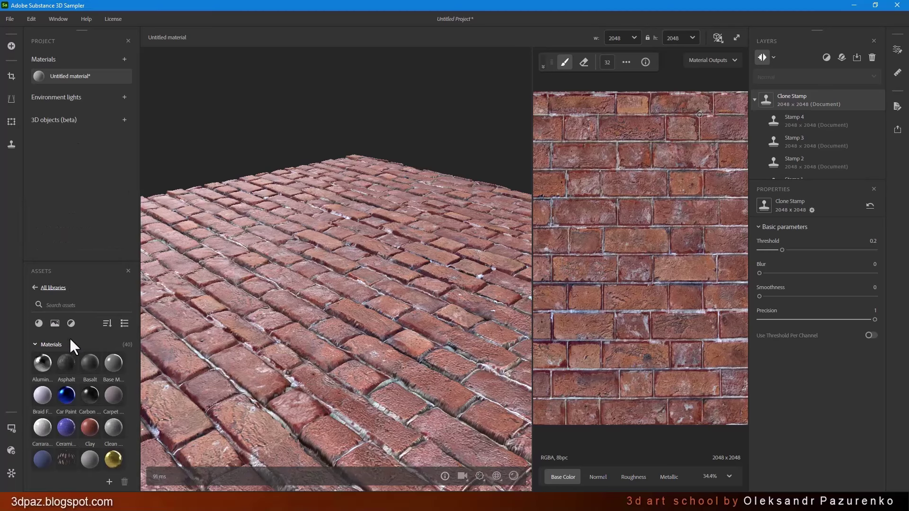
pyautogui.scroll(-5, 71, 339)
pyautogui.scroll(2, 72, 341)
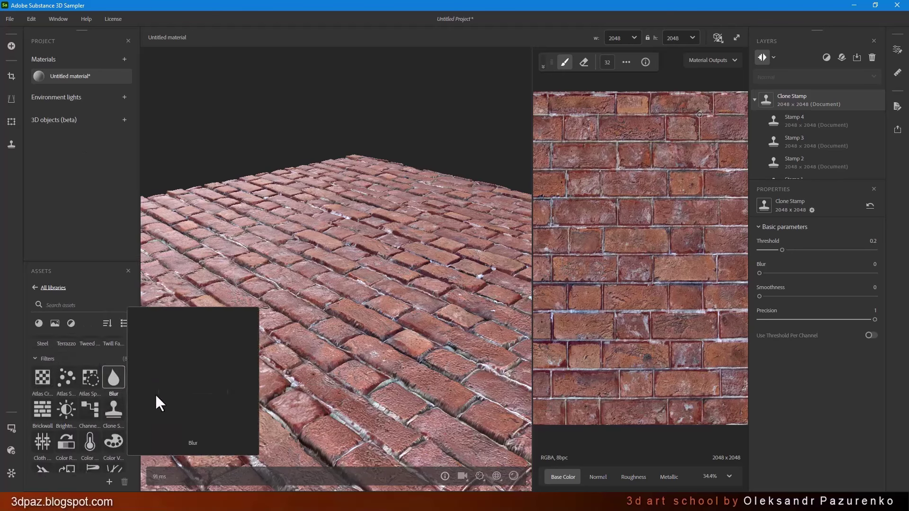
pyautogui.moveTo(118, 410); pyautogui.dragTo(369, 345)
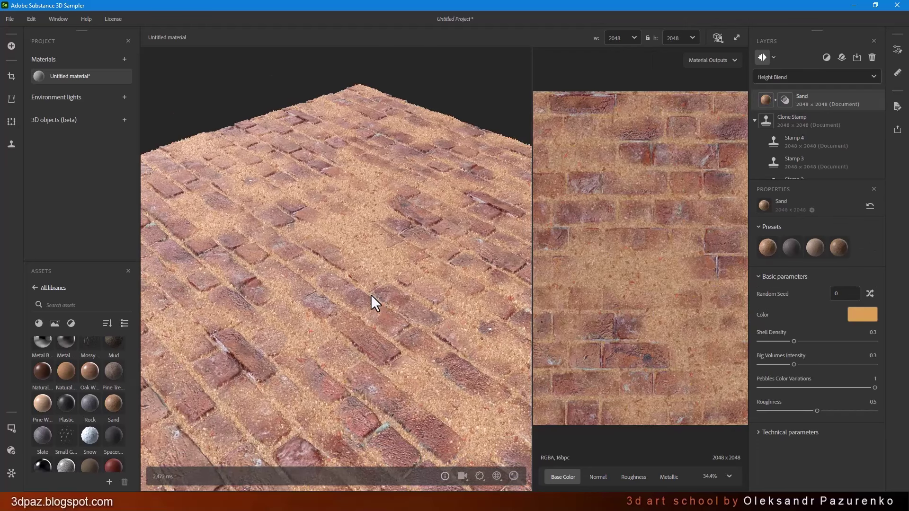
pyautogui.moveTo(372, 296); pyautogui.dragTo(388, 277)
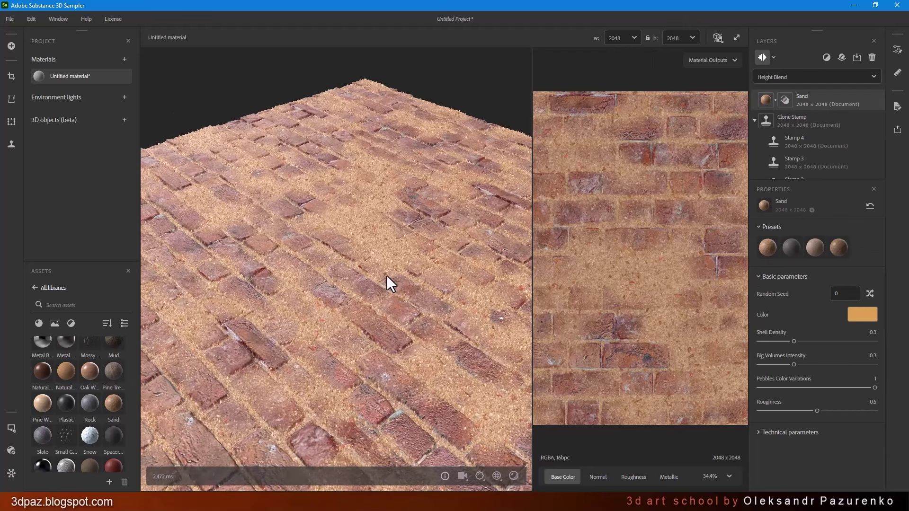
# - Set the Sand layer's Height Blend Offset to 0.42 and its Top Material Scale to 3
pyautogui.click(785, 100)
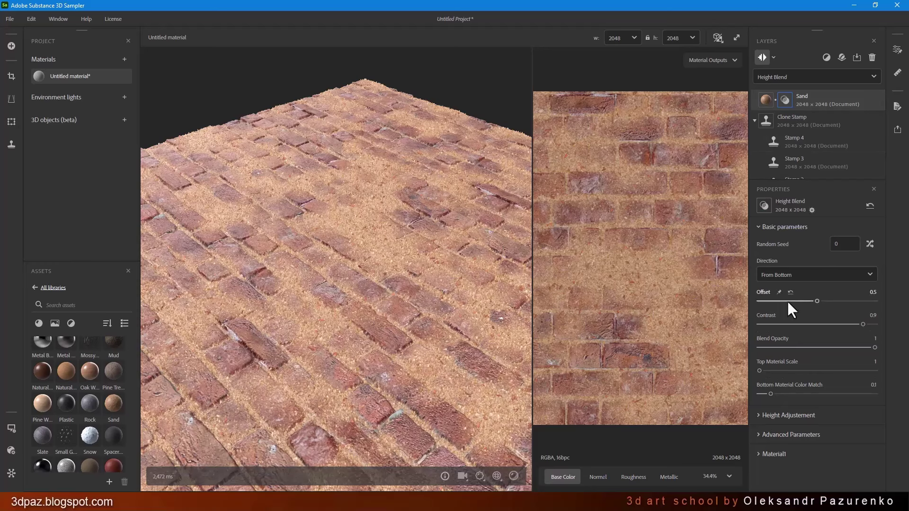
pyautogui.moveTo(788, 301); pyautogui.dragTo(807, 306)
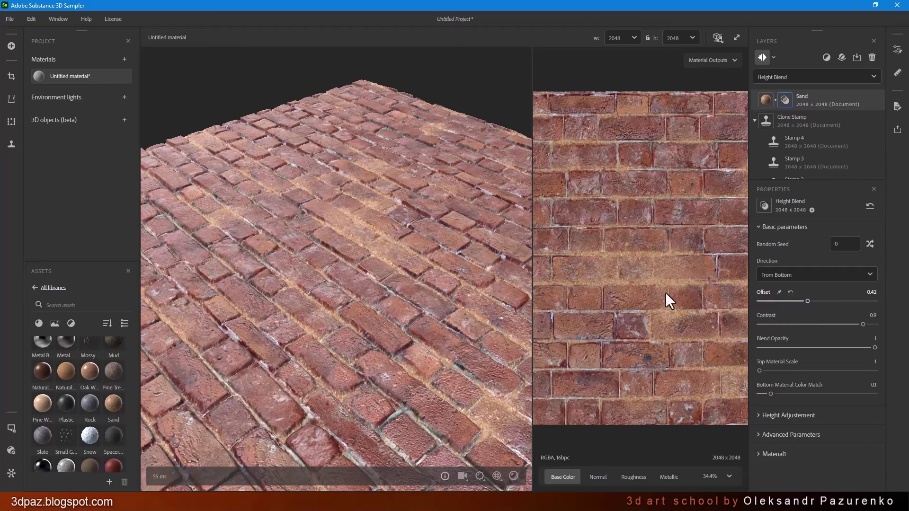
pyautogui.scroll(6, 400, 275)
pyautogui.moveTo(422, 235); pyautogui.dragTo(447, 221)
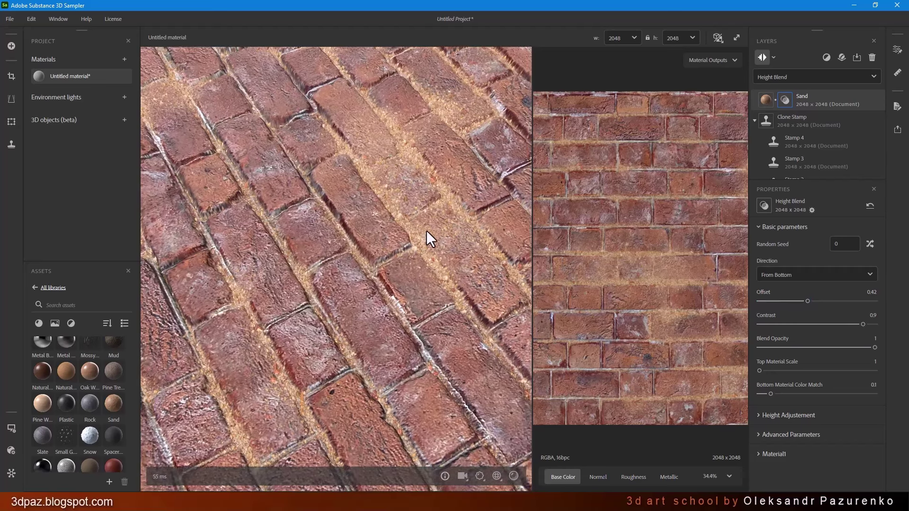
pyautogui.click(814, 436)
pyautogui.scroll(-1, 828, 425)
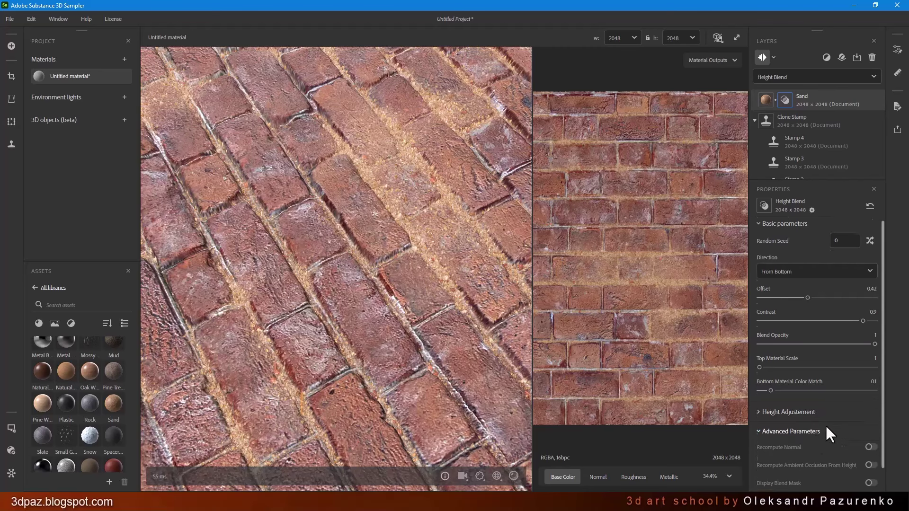
pyautogui.scroll(1, 827, 425)
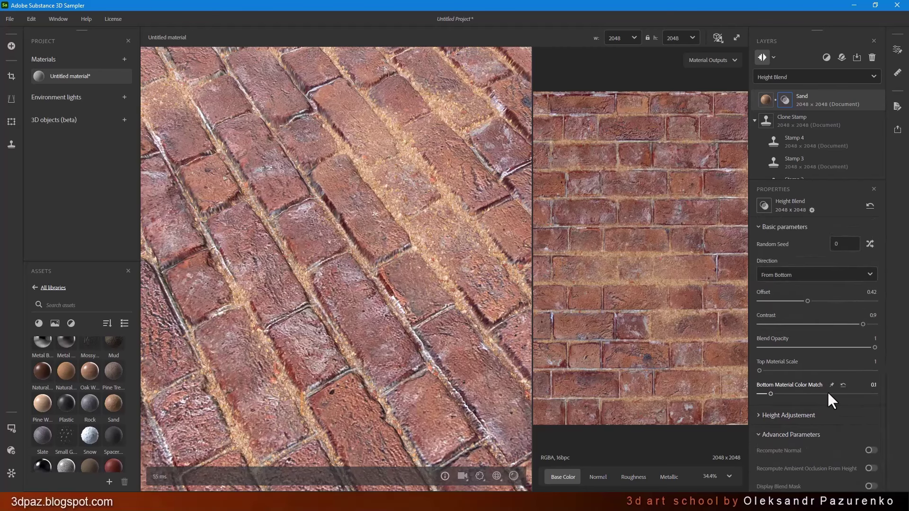
pyautogui.moveTo(760, 371); pyautogui.dragTo(785, 370)
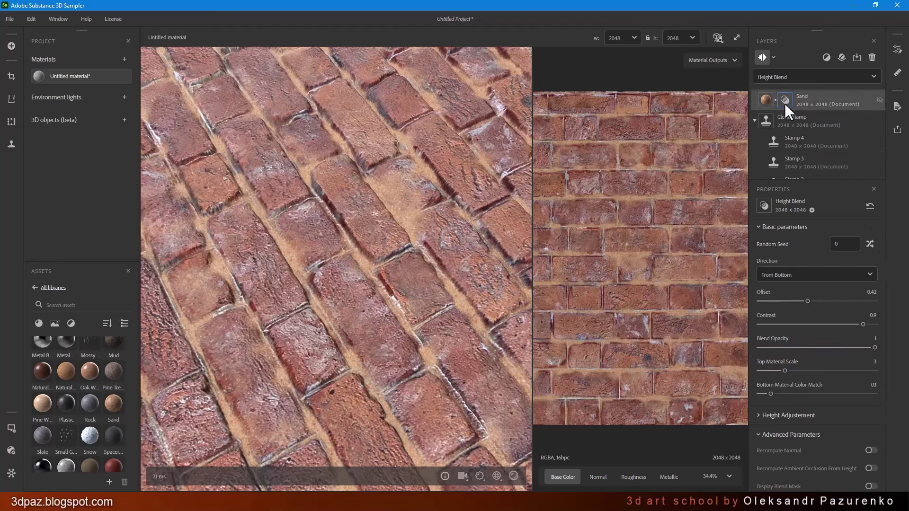
# - Randomize the Sand material's seed and darken its color to brown #856437
pyautogui.click(764, 99)
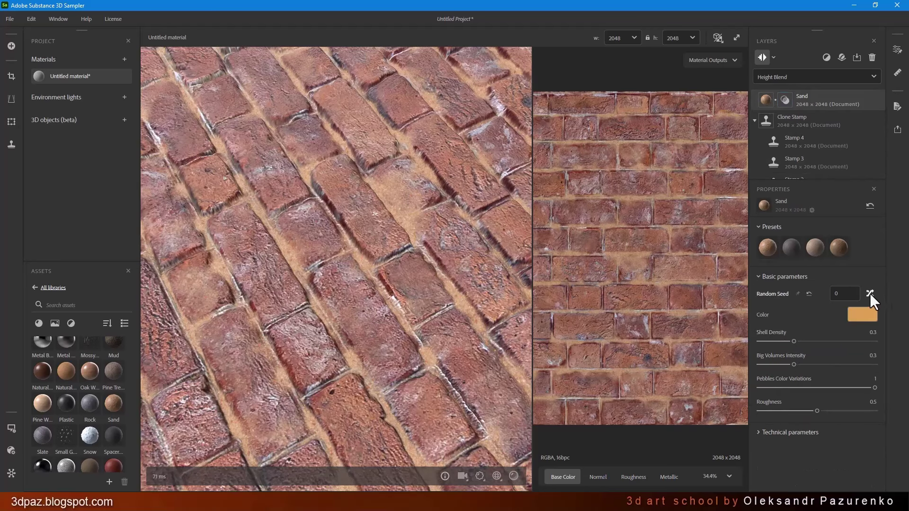
pyautogui.click(871, 293)
pyautogui.click(861, 315)
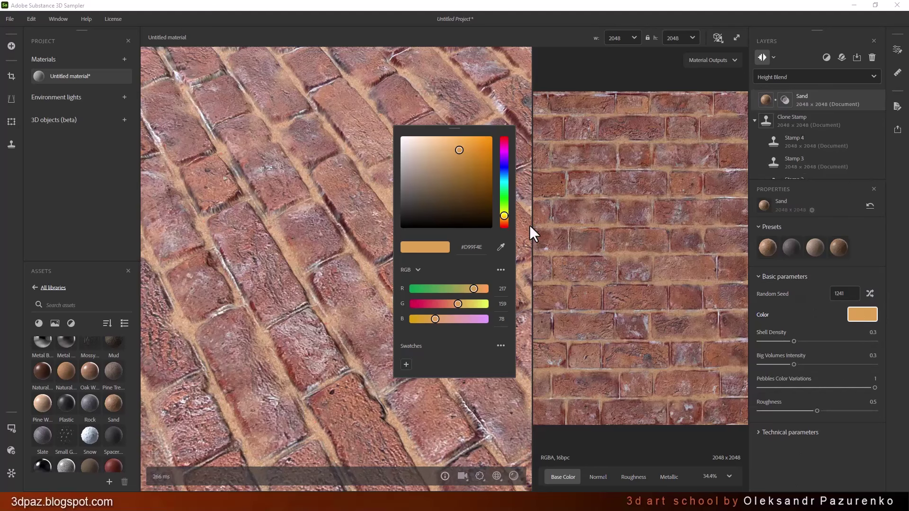
pyautogui.click(447, 177)
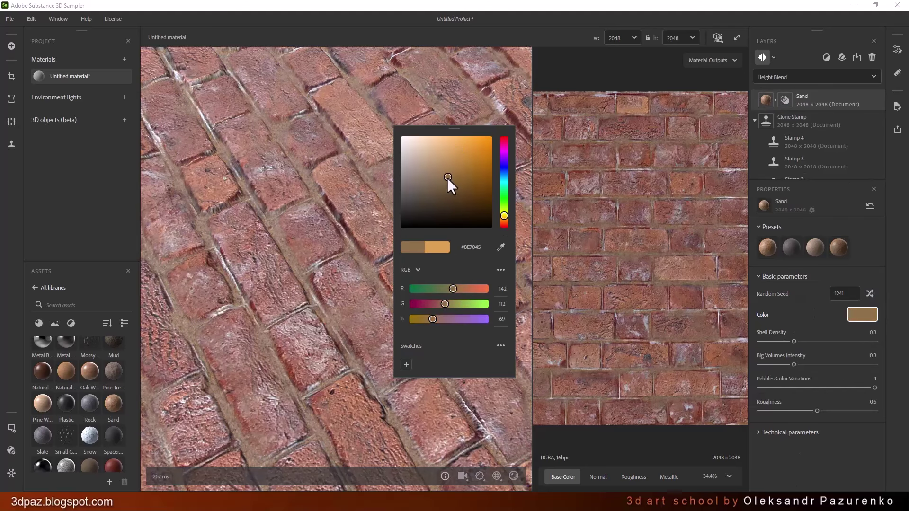
pyautogui.moveTo(447, 177)
pyautogui.mouseDown()
pyautogui.moveTo(456, 171)
pyautogui.moveTo(462, 179)
pyautogui.moveTo(447, 180)
pyautogui.moveTo(455, 180)
pyautogui.mouseUp()
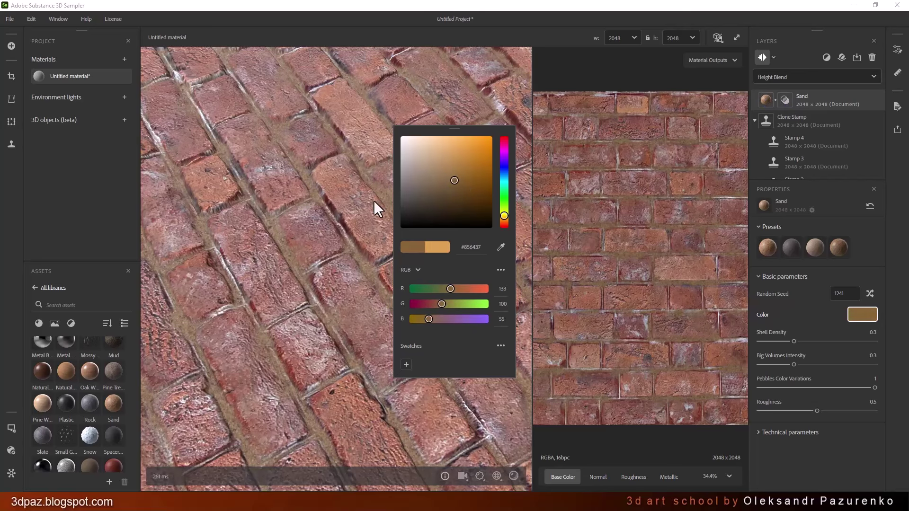
pyautogui.click(352, 207)
pyautogui.moveTo(352, 206); pyautogui.dragTo(539, 260)
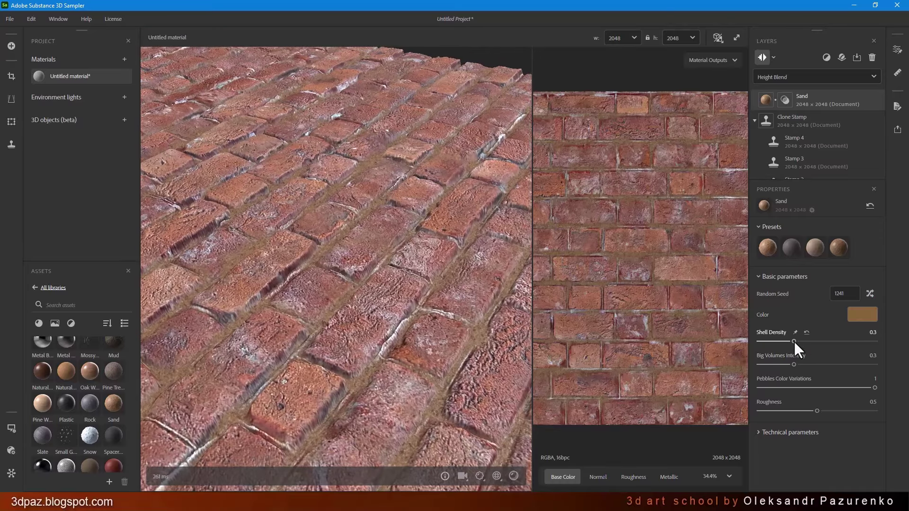
# - Raise the Sand layer's Height Blend Offset to 0.46 and check the sand coverage on the plane
pyautogui.click(783, 103)
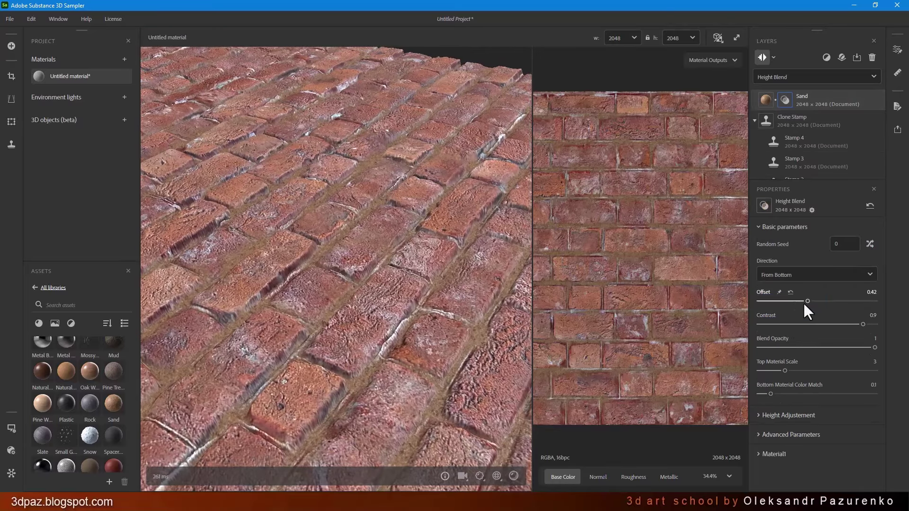
pyautogui.moveTo(808, 301); pyautogui.dragTo(812, 301)
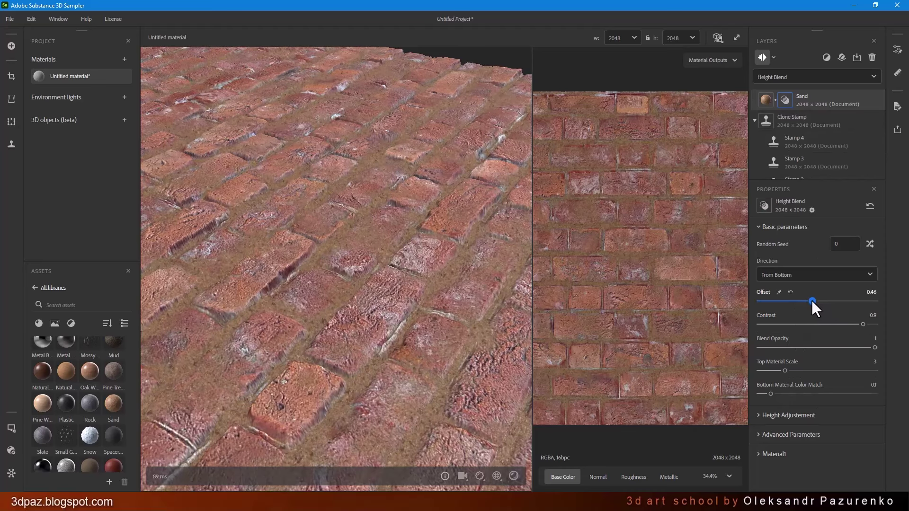
pyautogui.moveTo(407, 282); pyautogui.dragTo(203, 308)
pyautogui.moveTo(293, 285); pyautogui.dragTo(361, 304)
# - Darken the Sand material's color to #58462D and check it on the plane
pyautogui.click(767, 100)
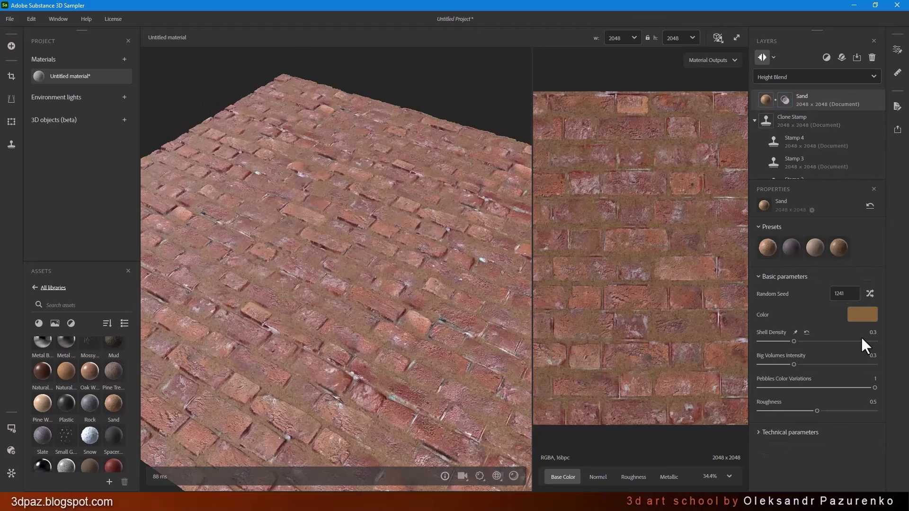
pyautogui.click(862, 315)
pyautogui.moveTo(442, 201)
pyautogui.mouseDown()
pyautogui.moveTo(449, 191)
pyautogui.moveTo(445, 197)
pyautogui.mouseUp()
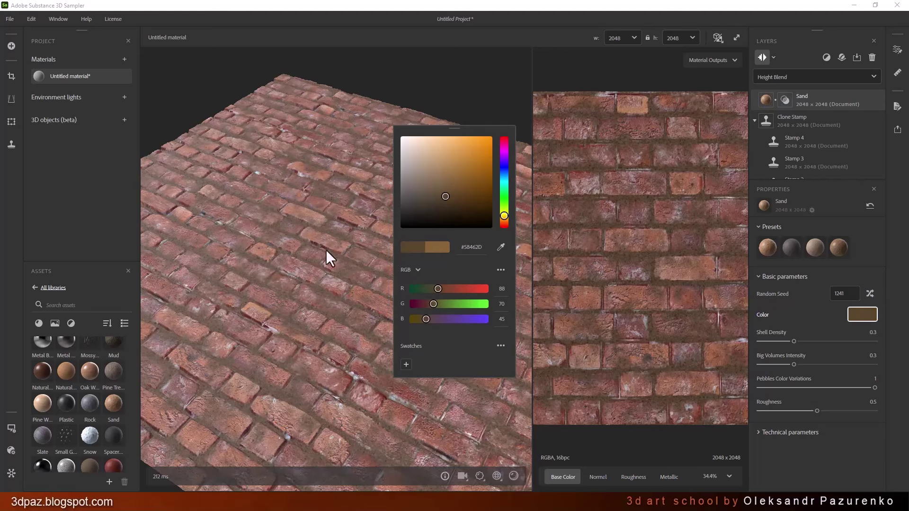
pyautogui.click(326, 327)
pyautogui.moveTo(362, 283); pyautogui.dragTo(360, 246)
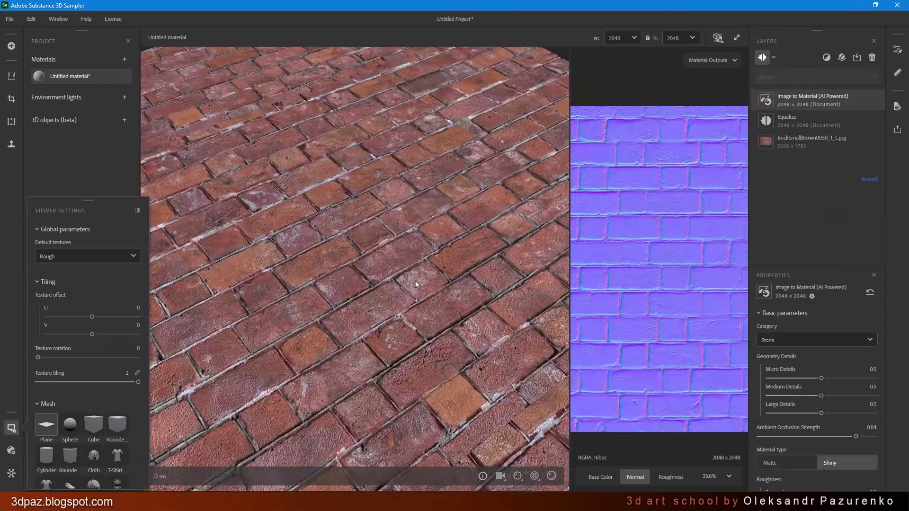
# - Try a Height To Normal filter above the Image to Material (AI Powered) layer
pyautogui.moveTo(416, 280); pyautogui.dragTo(451, 291)
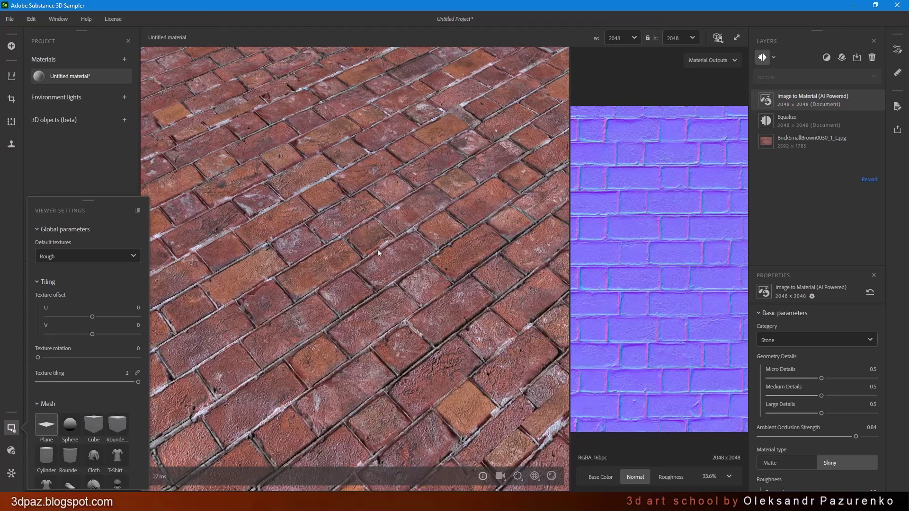
pyautogui.moveTo(378, 249); pyautogui.dragTo(418, 159)
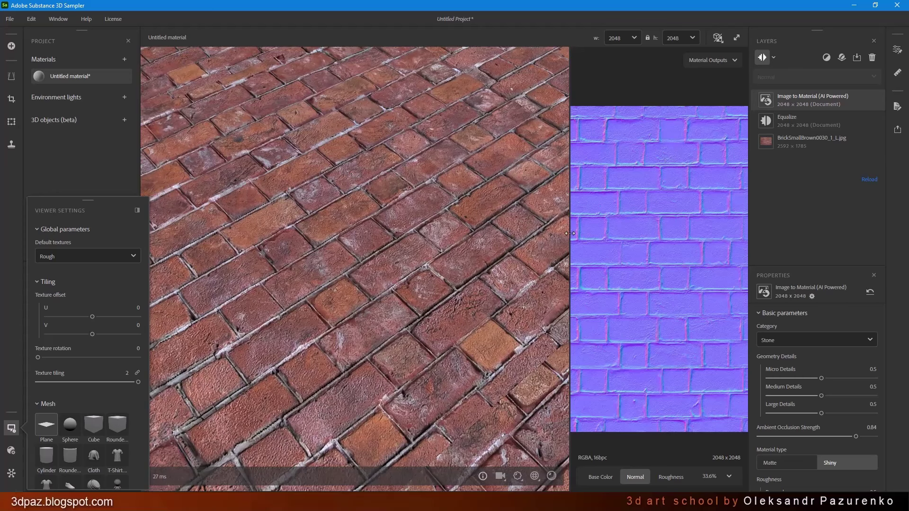
pyautogui.click(827, 58)
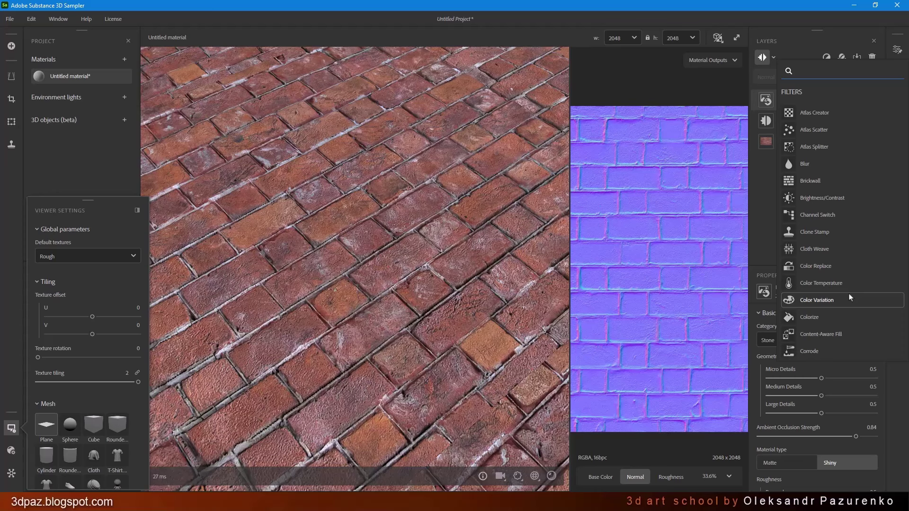
pyautogui.write('h')
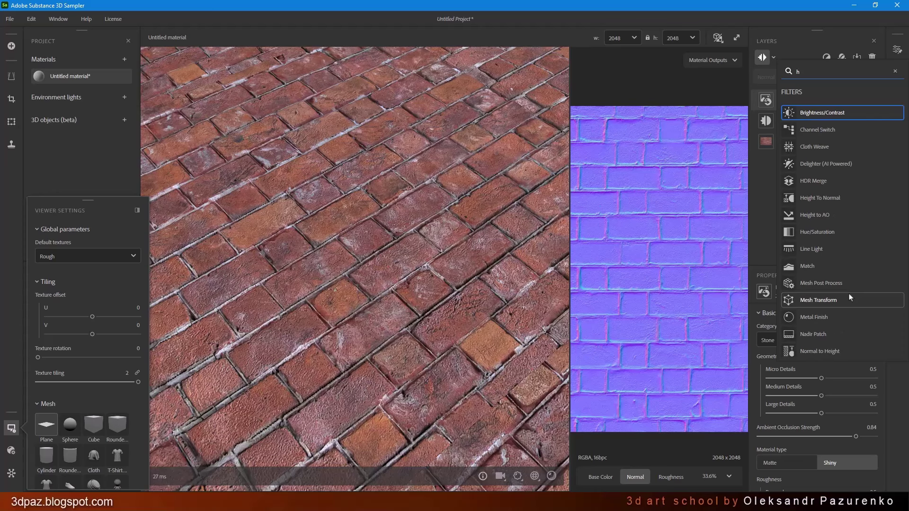
pyautogui.write('i')
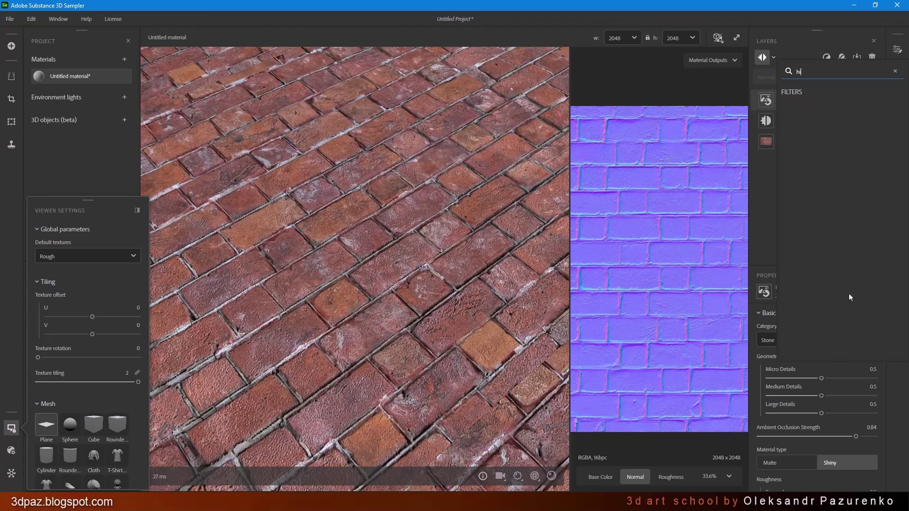
pyautogui.press('BackSpace')
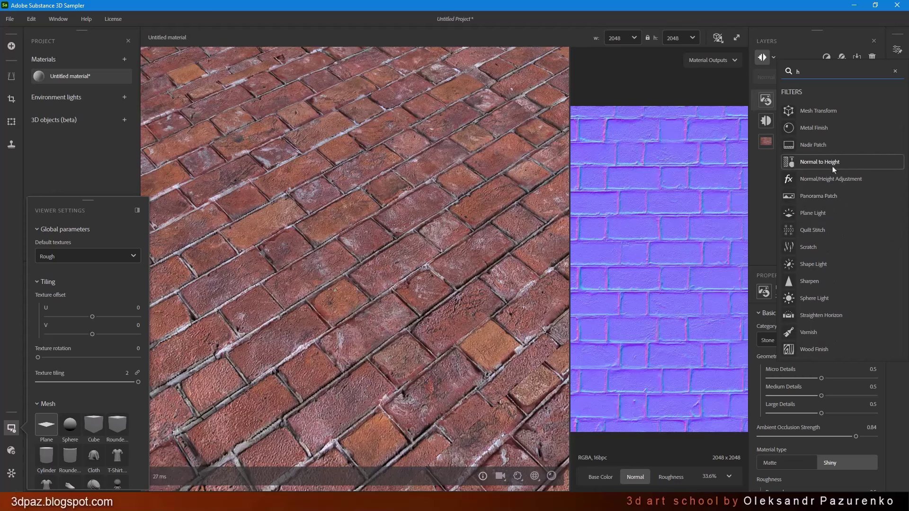
pyautogui.scroll(5, 832, 167)
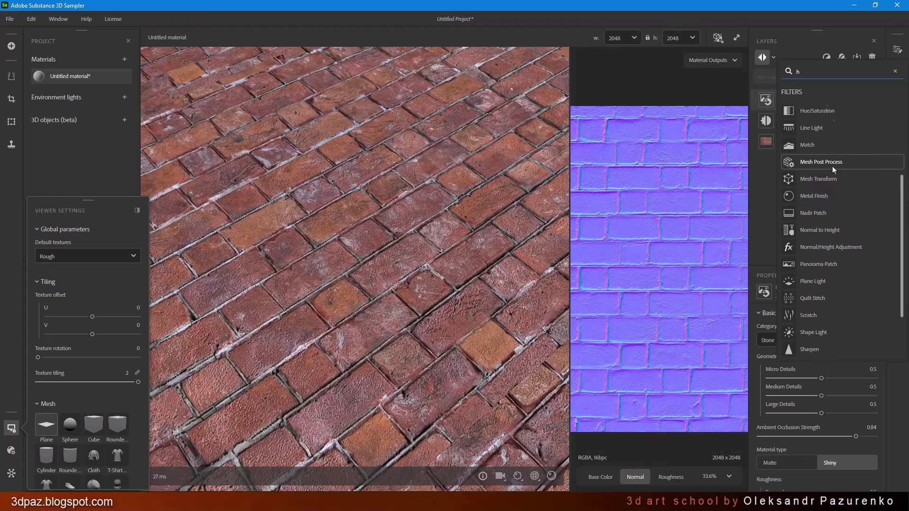
pyautogui.scroll(4, 832, 167)
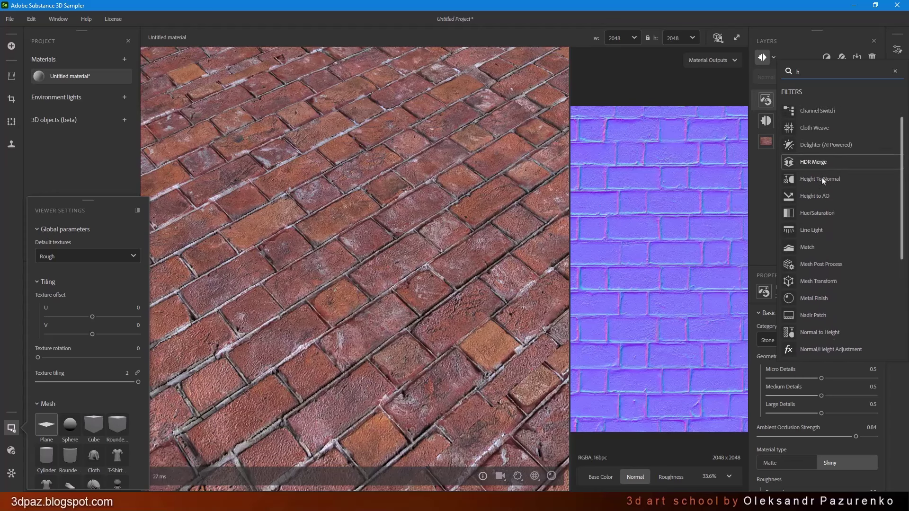
pyautogui.click(837, 182)
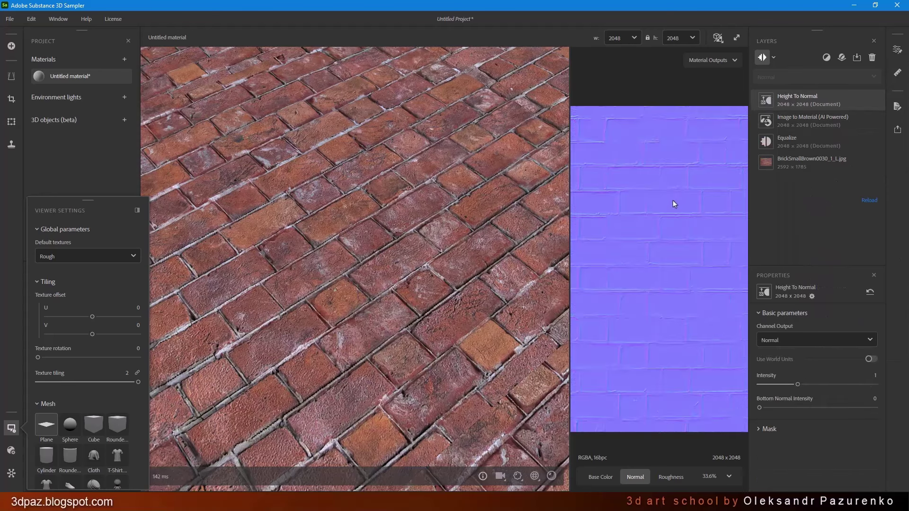
# - Enlarge the 2D view and compare the normal map with the Height To Normal layer hidden and shown
pyautogui.moveTo(564, 258); pyautogui.dragTo(433, 249)
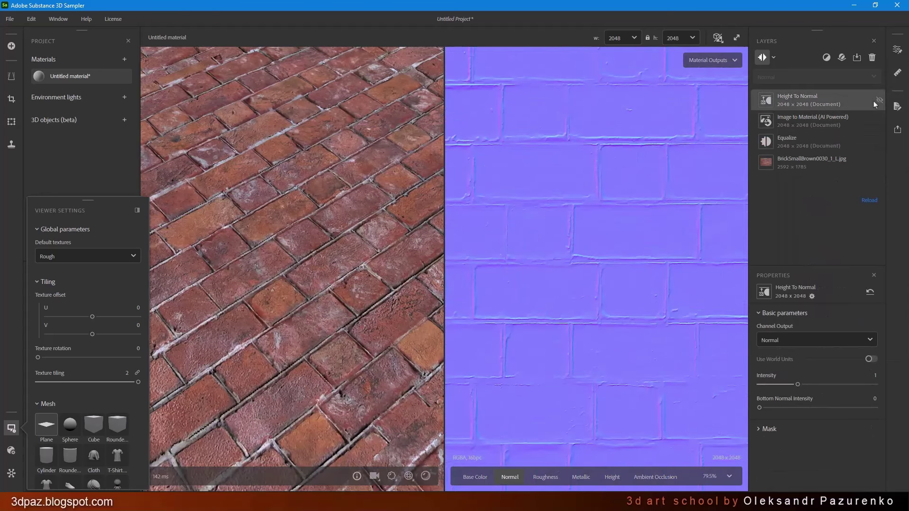
pyautogui.click(881, 100)
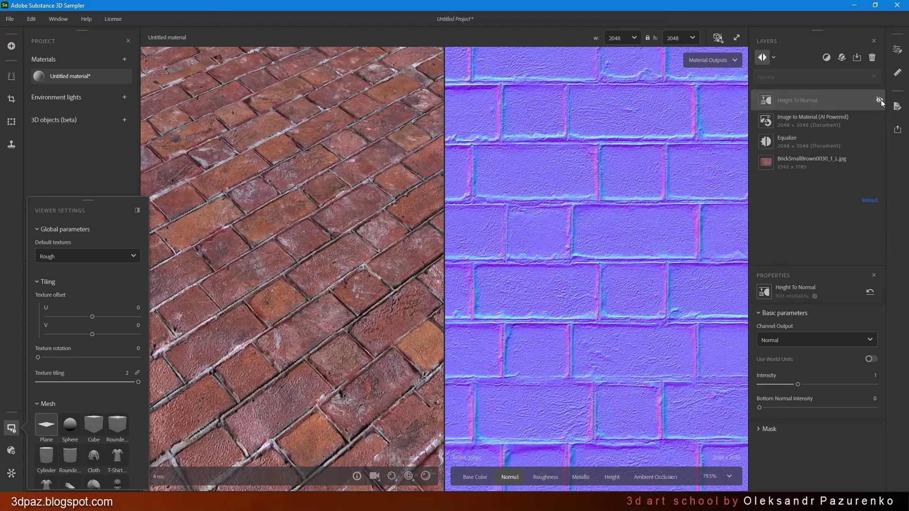
pyautogui.click(882, 100)
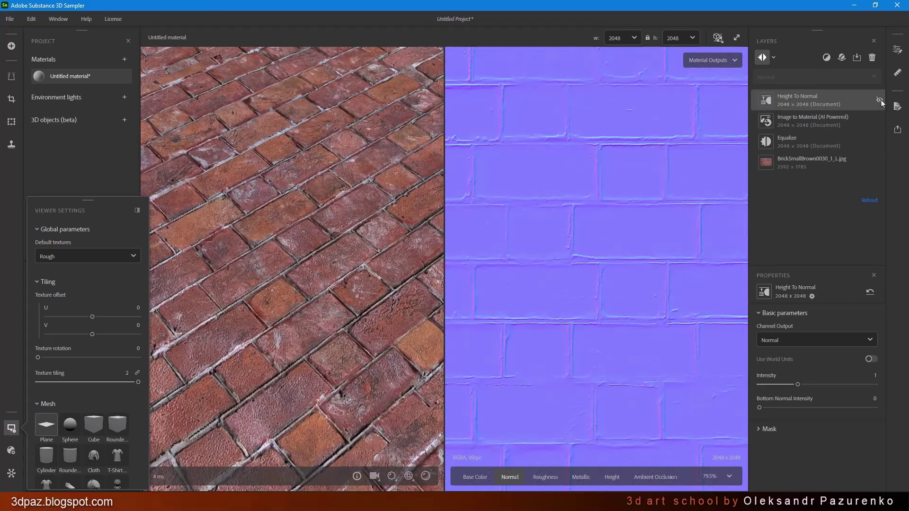
# - Replace the Height To Normal layer with a Normal to Height filter and compare the result with the filter hidden and shown
pyautogui.click(873, 58)
pyautogui.click(826, 57)
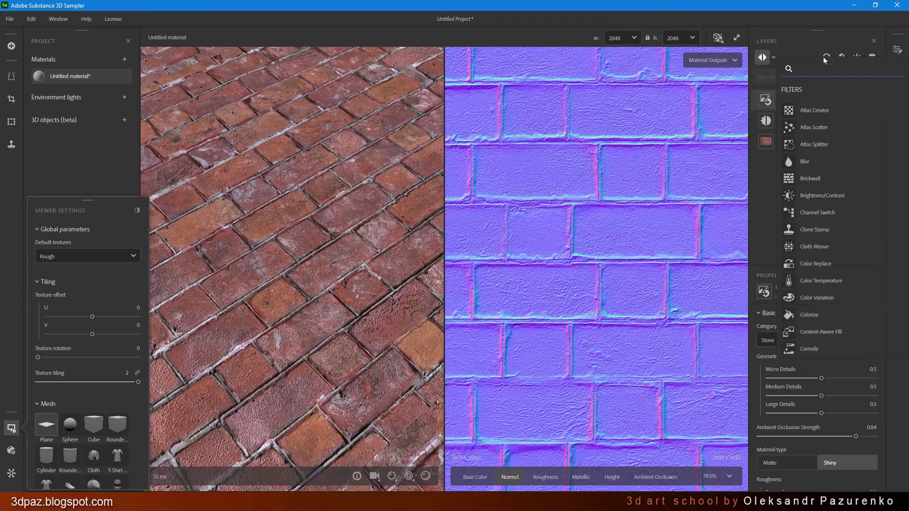
pyautogui.write('no')
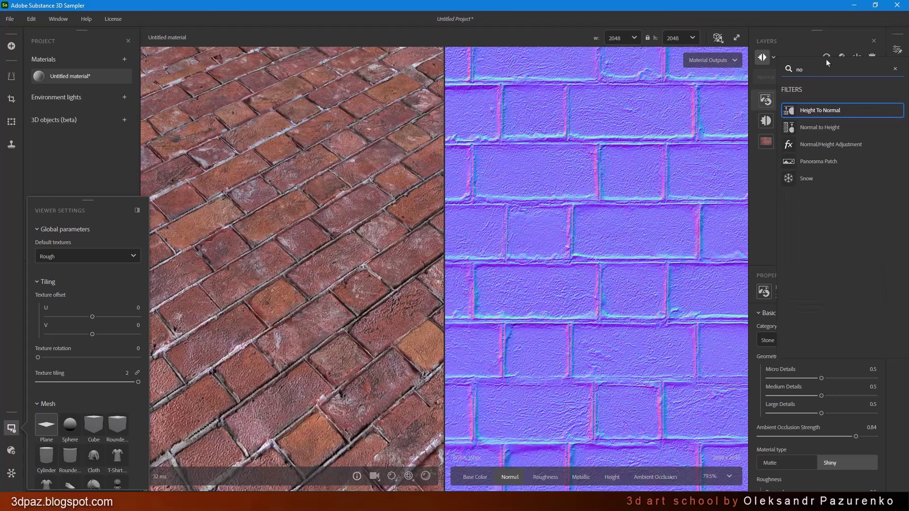
pyautogui.click(829, 126)
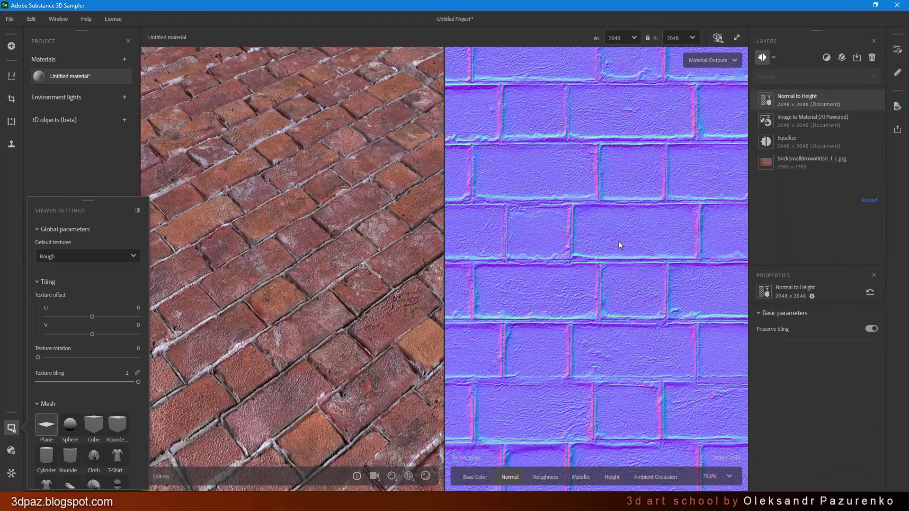
pyautogui.click(879, 100)
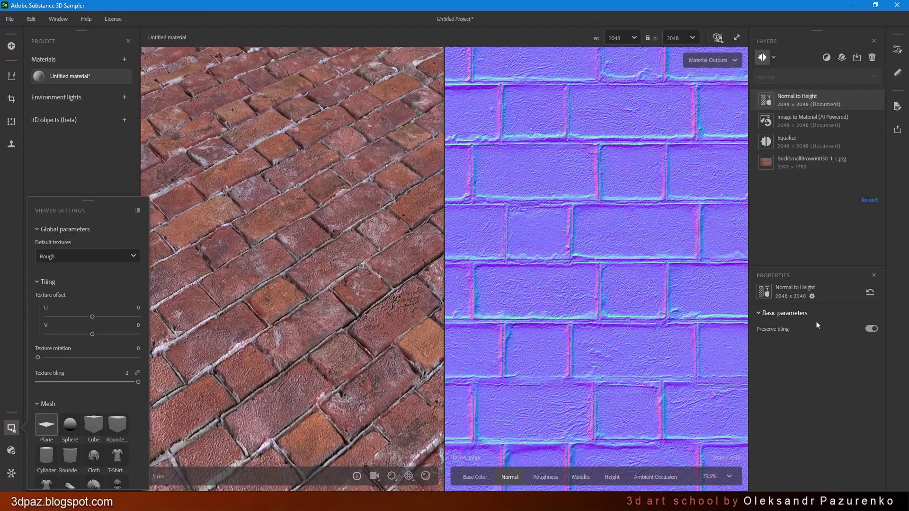
# - Replace the Normal to Height layer with a Colorize filter above the Image to Material (AI Powered) layer
pyautogui.click(872, 57)
pyautogui.click(896, 104)
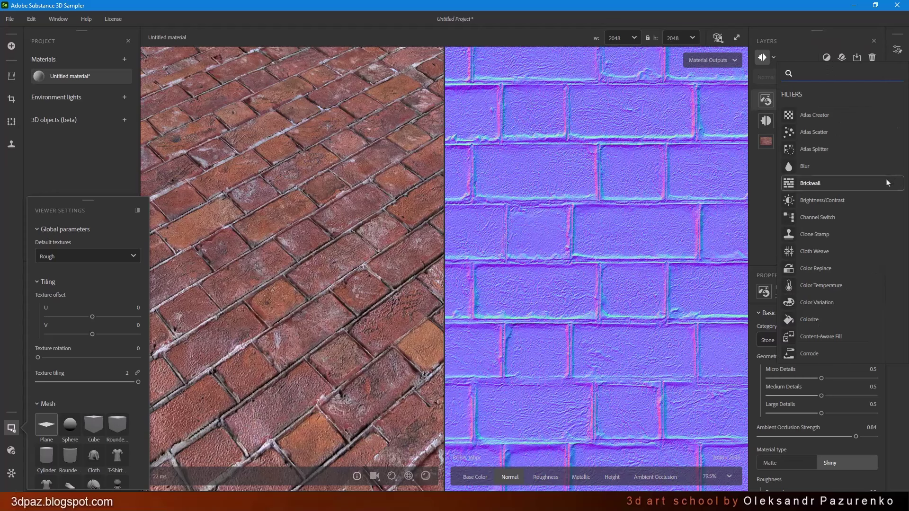
pyautogui.scroll(-4, 887, 183)
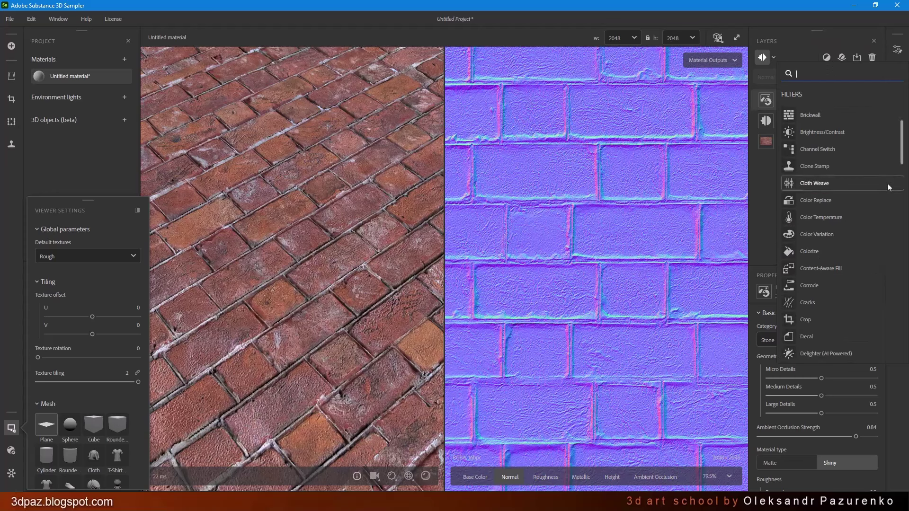
pyautogui.click(828, 252)
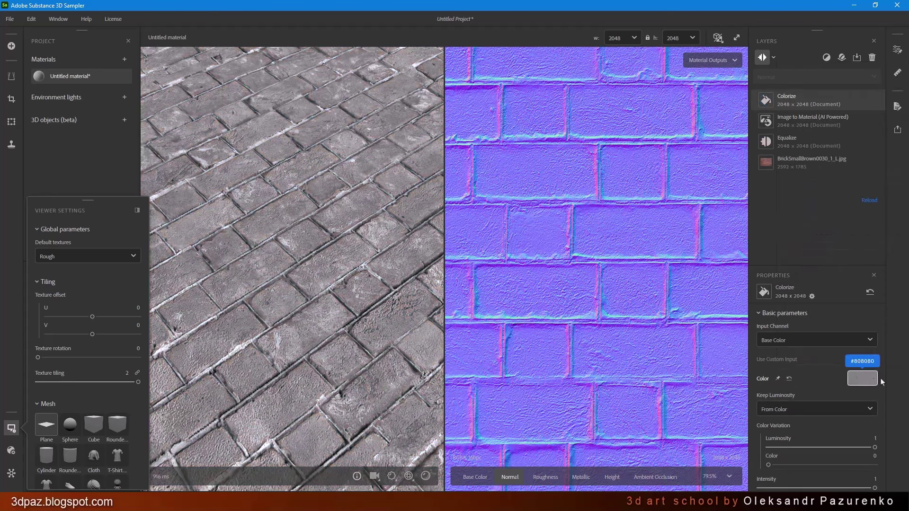
pyautogui.moveTo(874, 447); pyautogui.dragTo(906, 459)
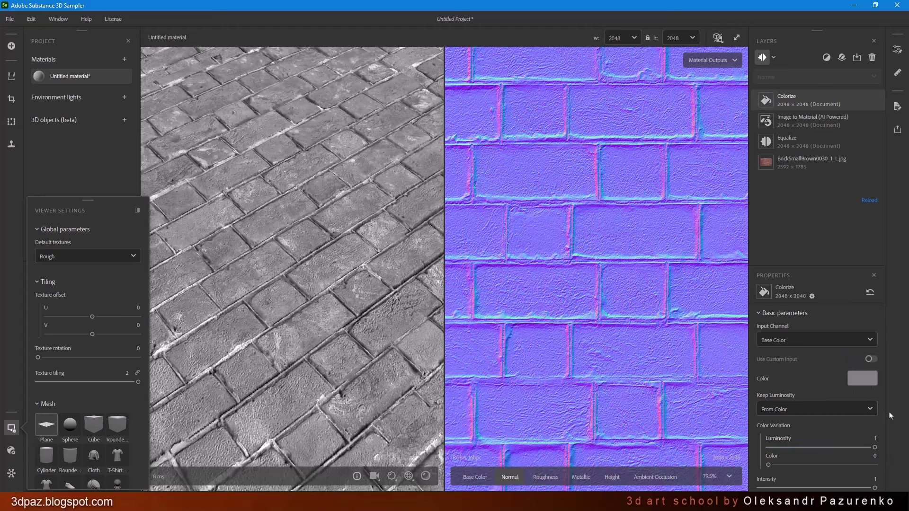
# - Set the Colorize color to a deep red with an Intensity of 0.37 and check the Base Color output
pyautogui.click(867, 381)
pyautogui.moveTo(463, 174); pyautogui.dragTo(476, 166)
pyautogui.scroll(-1, 815, 403)
pyautogui.moveTo(875, 461); pyautogui.dragTo(804, 462)
pyautogui.click(475, 477)
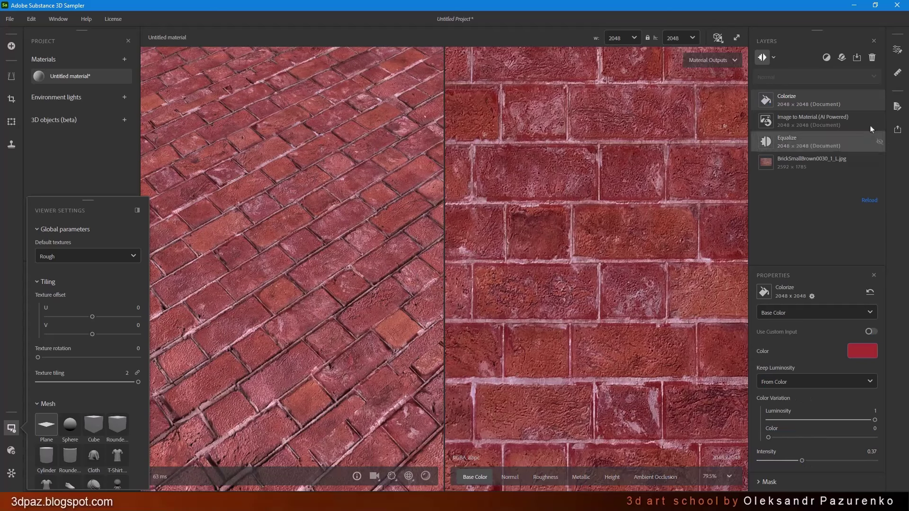
# - Delete the Colorize layer and restore the Image to Material (AI Powered) layer by undoing the extra deletion
pyautogui.click(872, 57)
pyautogui.click(872, 58)
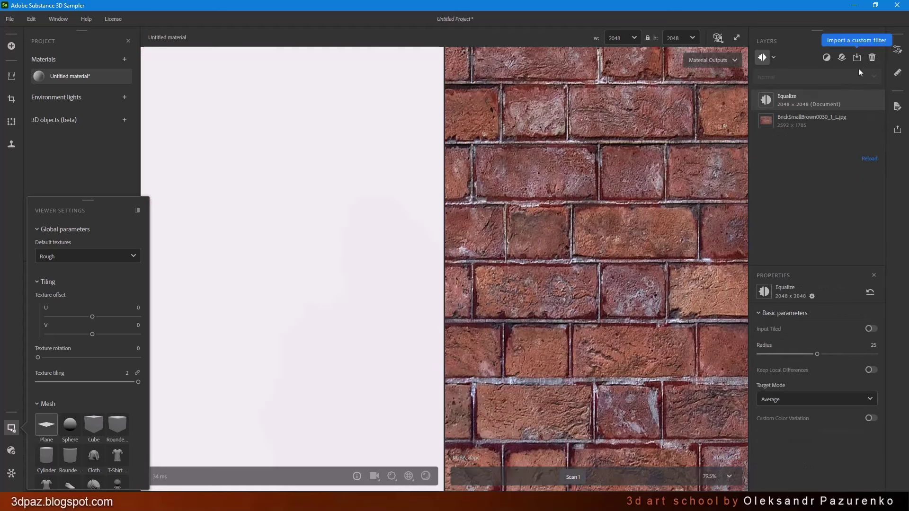
pyautogui.hotkey('ctrl', 'z')
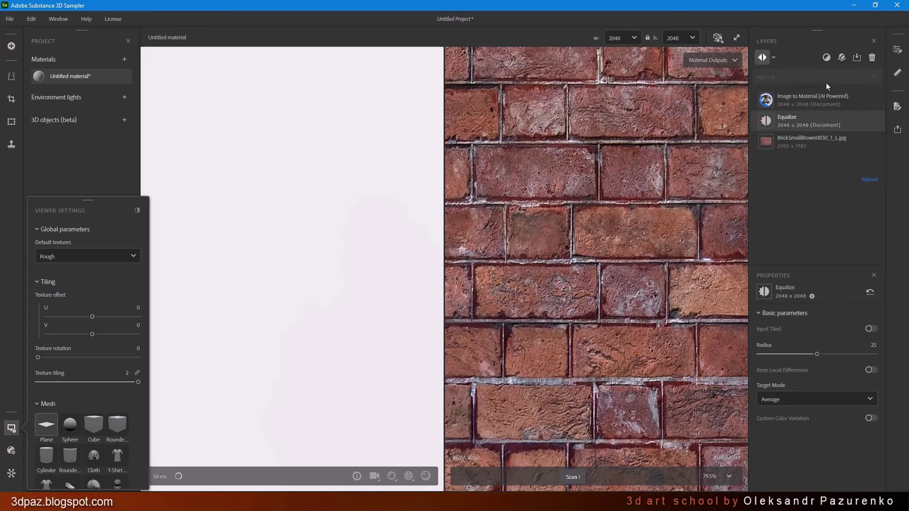
# - Add a Brightness/Contrast filter for the Base Color channel and adjust its Brightness
pyautogui.click(827, 57)
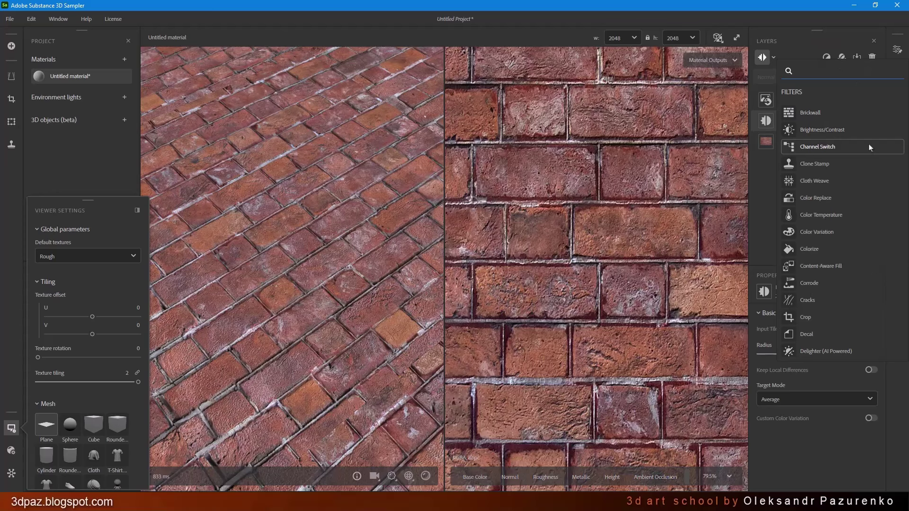
pyautogui.scroll(2, 866, 148)
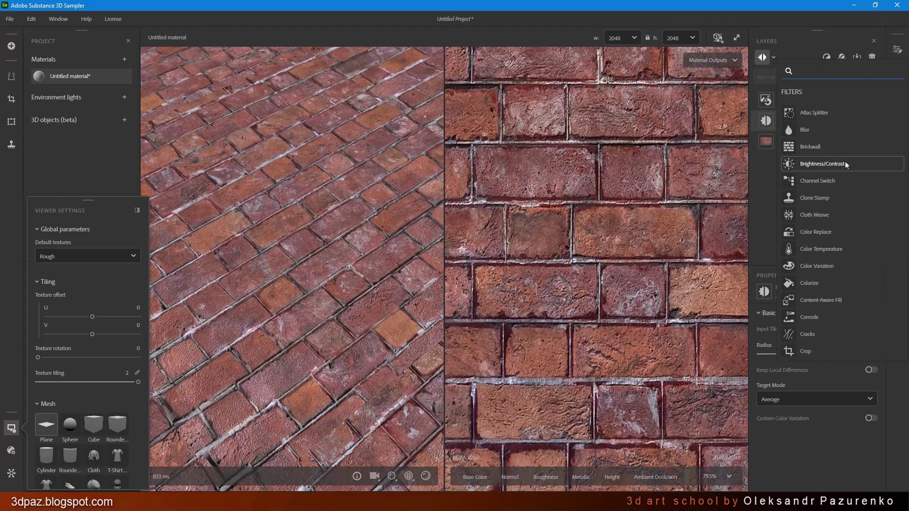
pyautogui.click(846, 164)
pyautogui.click(816, 367)
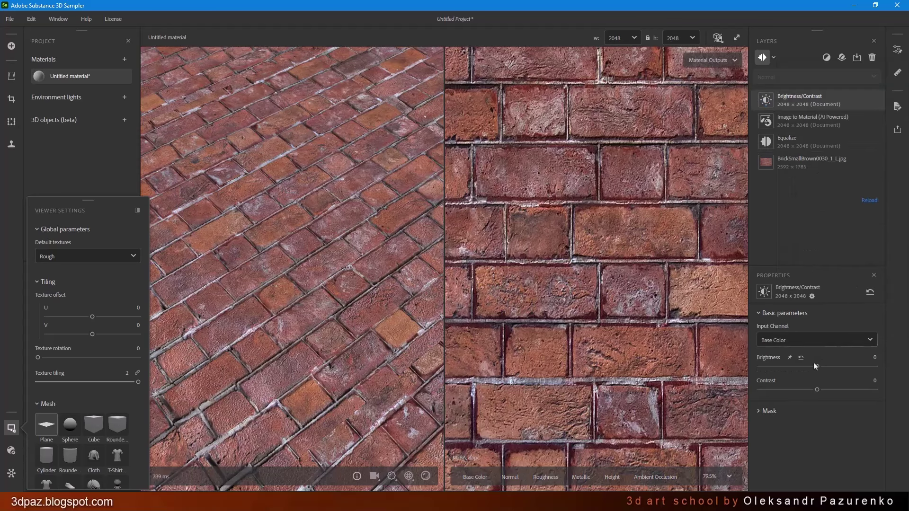
pyautogui.moveTo(817, 367); pyautogui.dragTo(827, 390)
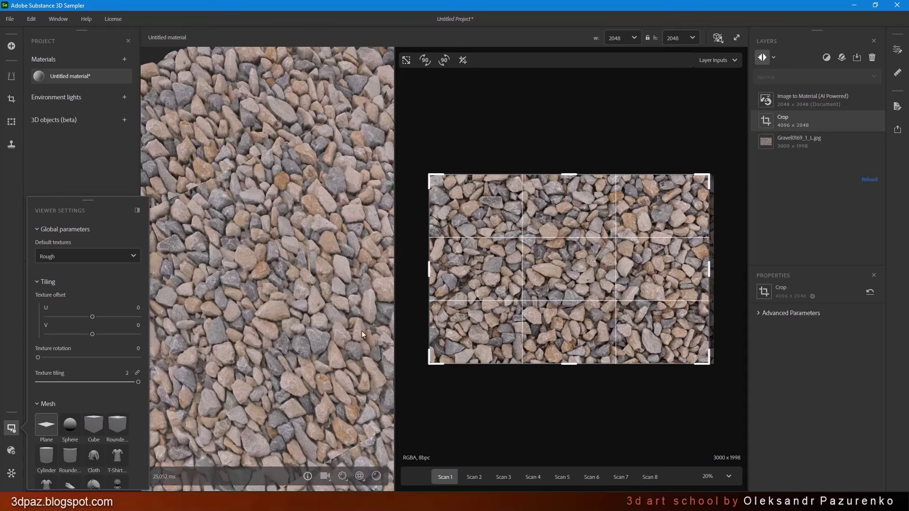
# - Inspect the gravel on the plane and crop the Gravel0169_1_L.jpg photo to roughly its left half
pyautogui.moveTo(284, 213); pyautogui.dragTo(324, 273)
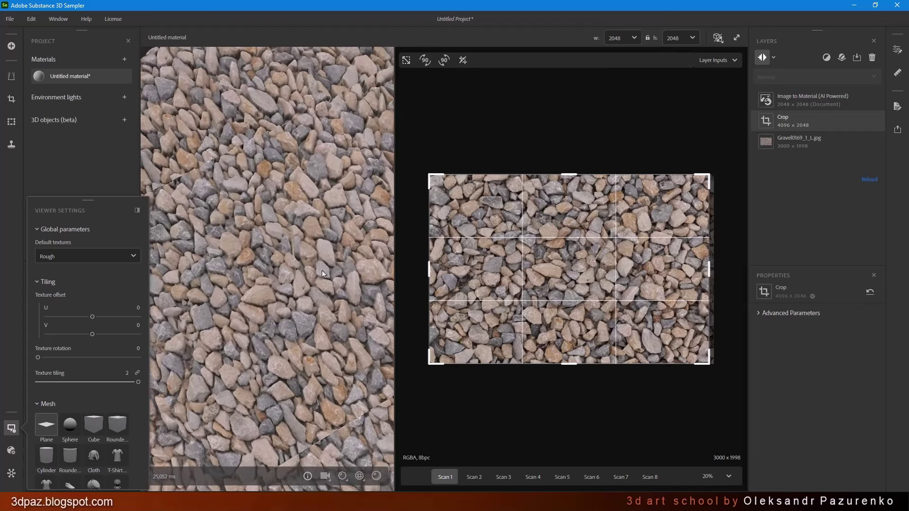
pyautogui.scroll(2, 323, 273)
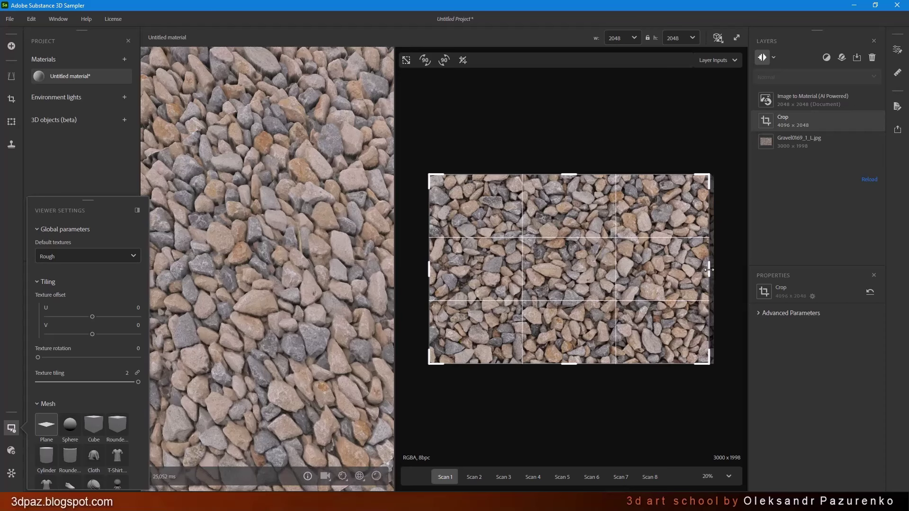
pyautogui.moveTo(708, 270); pyautogui.dragTo(584, 259)
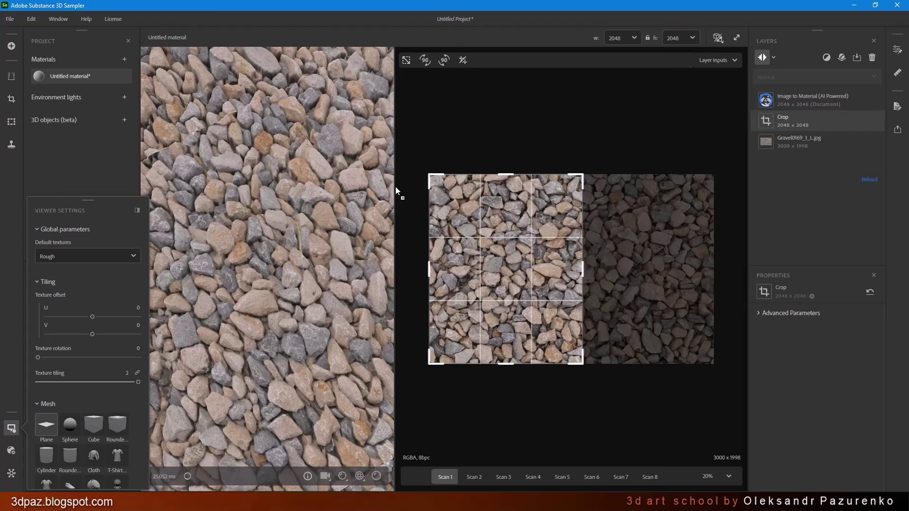
# - Enlarge the 3D view and examine the relief and tiling of the cropped gravel material on the plane
pyautogui.scroll(5, 302, 258)
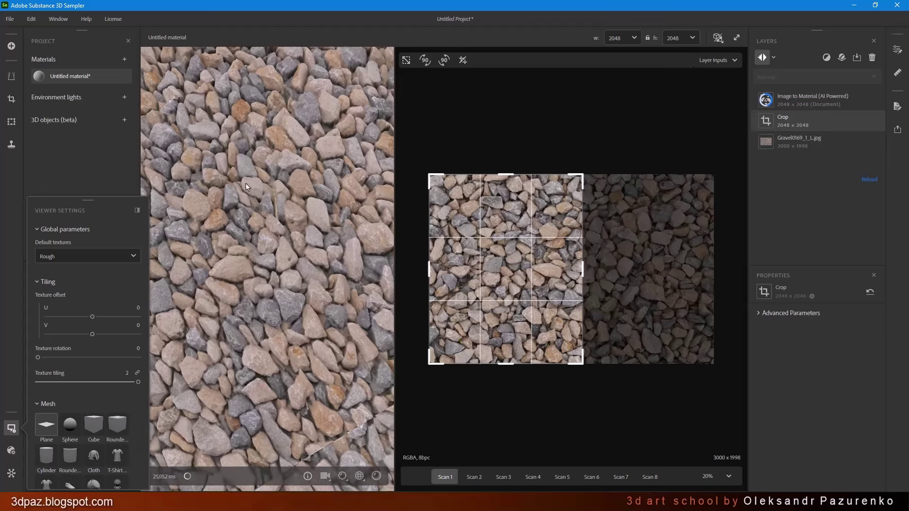
pyautogui.moveTo(292, 267); pyautogui.dragTo(341, 214)
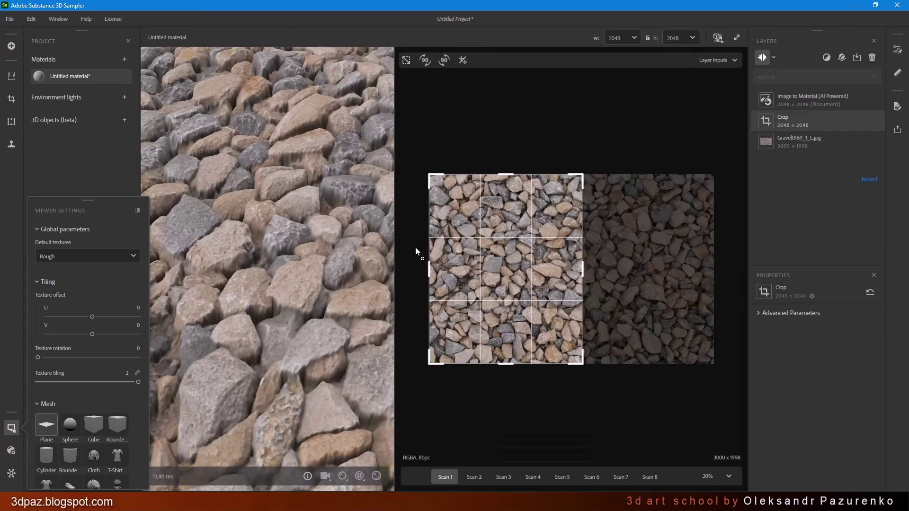
pyautogui.moveTo(396, 232); pyautogui.dragTo(473, 232)
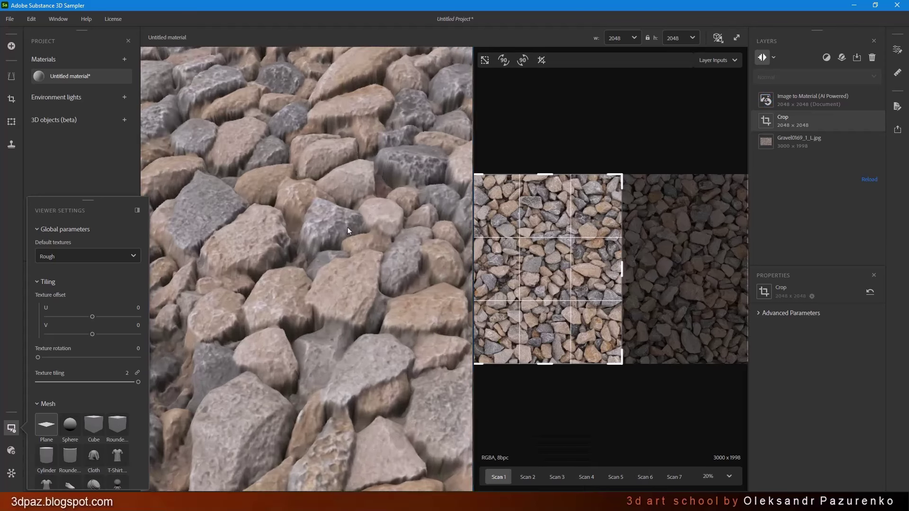
pyautogui.scroll(-5, 348, 231)
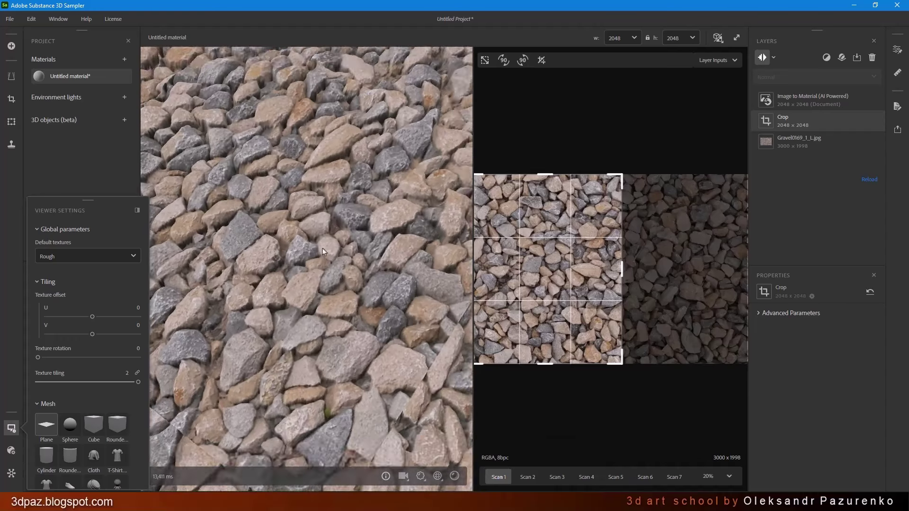
pyautogui.moveTo(324, 252); pyautogui.dragTo(331, 277)
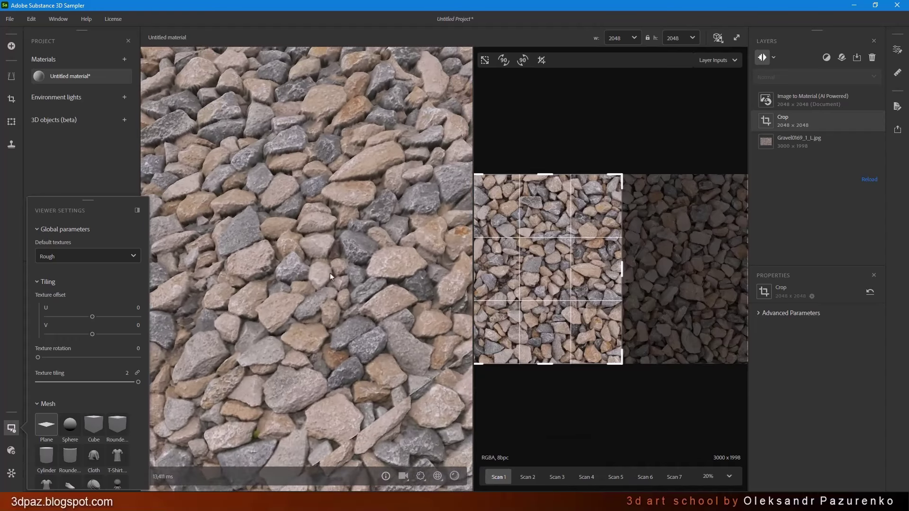
pyautogui.moveTo(353, 240)
pyautogui.mouseDown()
pyautogui.moveTo(353, 249)
pyautogui.moveTo(367, 245)
pyautogui.mouseUp()
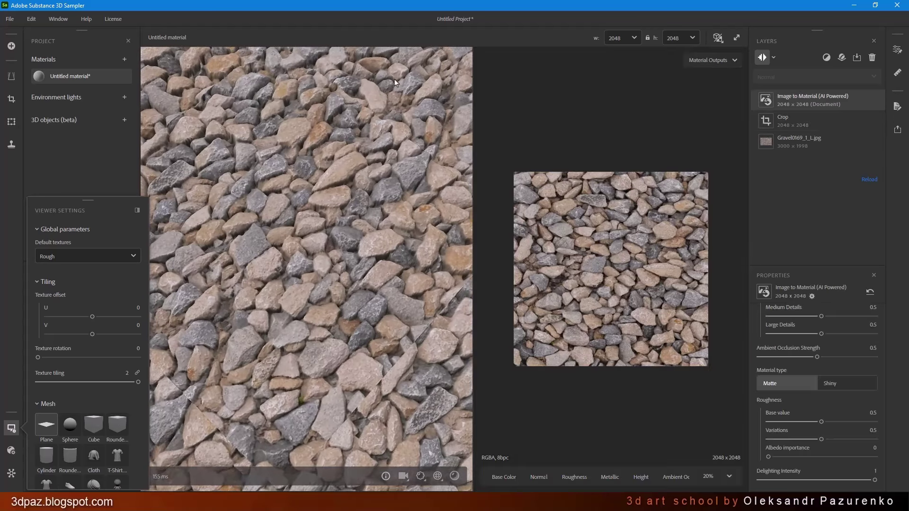
pyautogui.moveTo(365, 206); pyautogui.dragTo(364, 187)
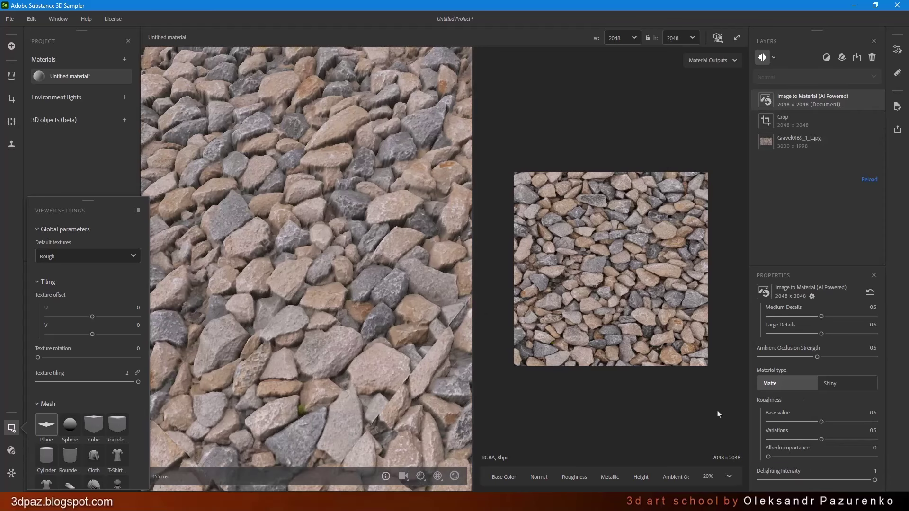
# - Compare the gravel's Base Color output with the Scan 1 source image in the 2D view
pyautogui.scroll(4, 567, 286)
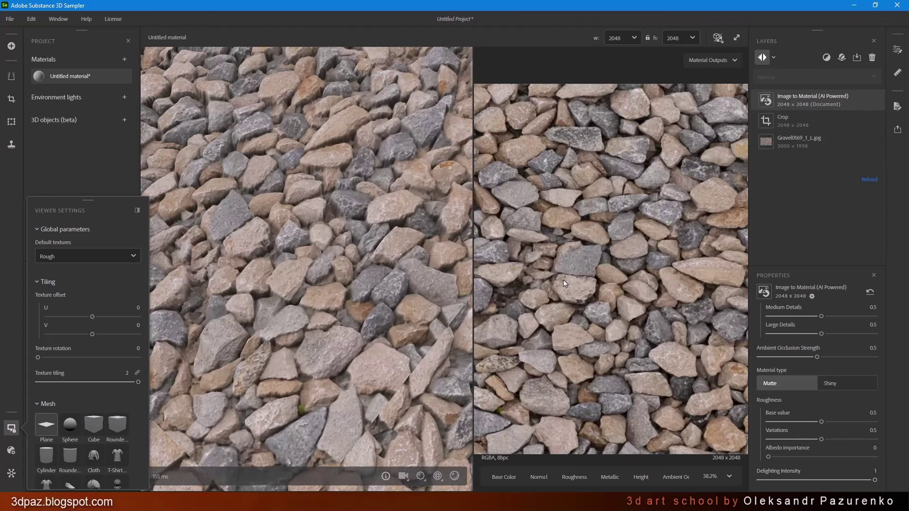
pyautogui.scroll(-3, 625, 328)
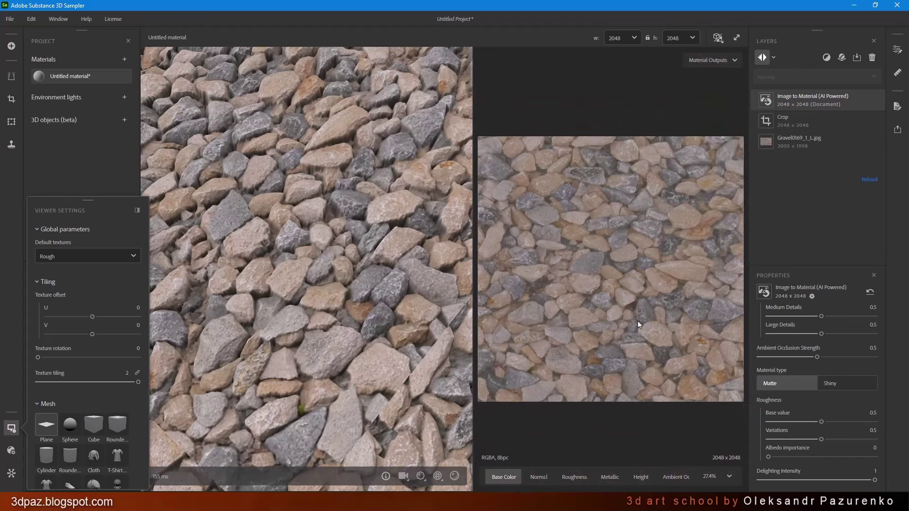
pyautogui.scroll(-3, 670, 479)
pyautogui.click(676, 478)
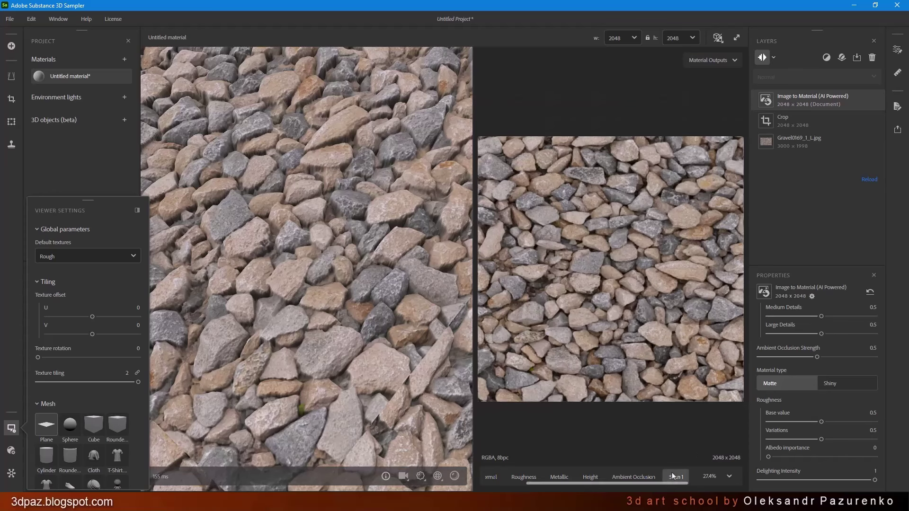
pyautogui.scroll(3, 540, 483)
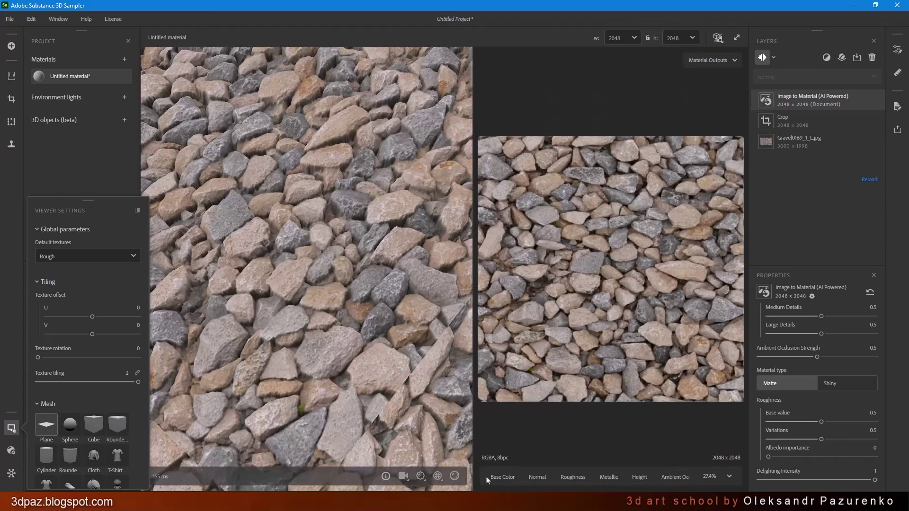
pyautogui.click(505, 478)
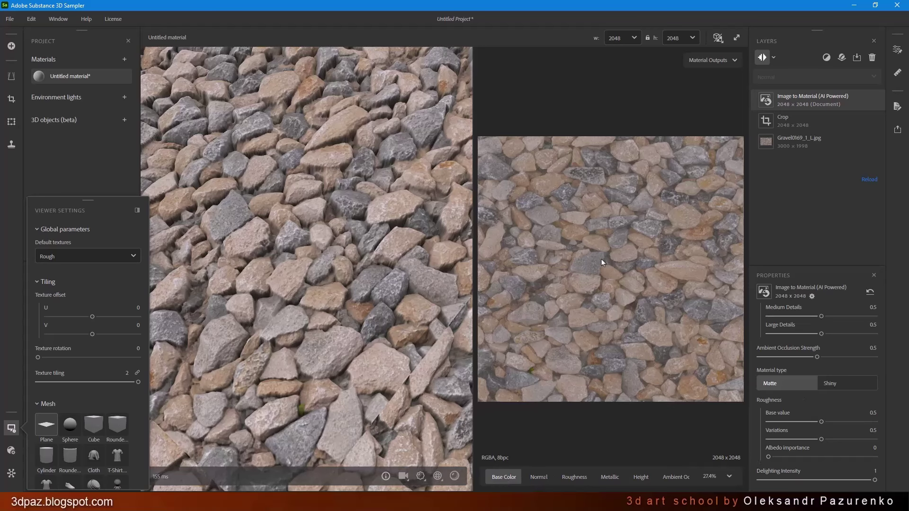
# - Lower the Delighting Intensity of the Image to Material (AI Powered) layer to 0.05
pyautogui.scroll(3, 601, 260)
pyautogui.moveTo(874, 480); pyautogui.dragTo(820, 489)
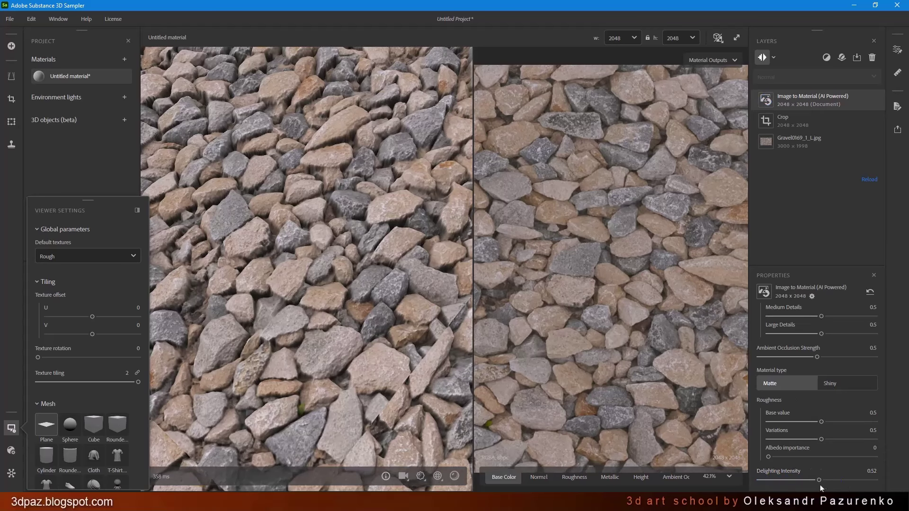
pyautogui.moveTo(819, 480); pyautogui.dragTo(765, 480)
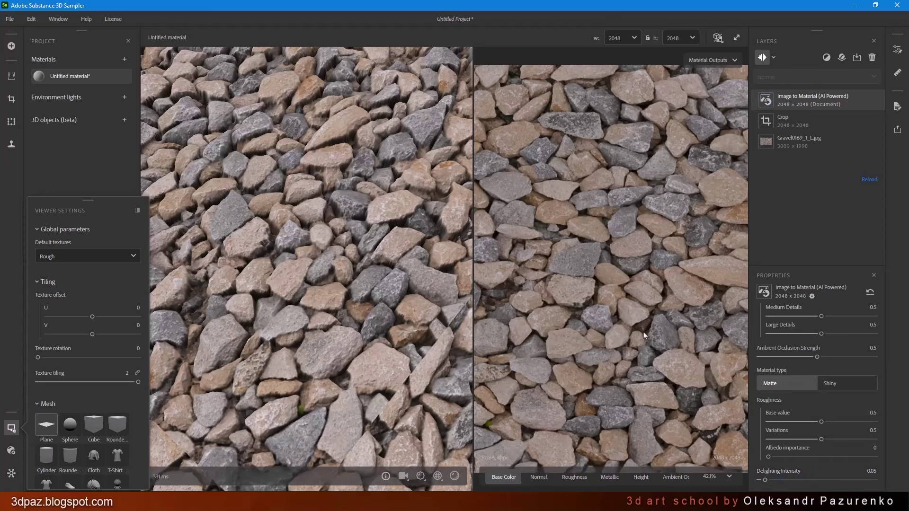
# - Add a Delighter (AI Powered) filter above the gravel's Image to Material layer and set its category to Stone
pyautogui.click(826, 57)
pyautogui.scroll(-3, 871, 118)
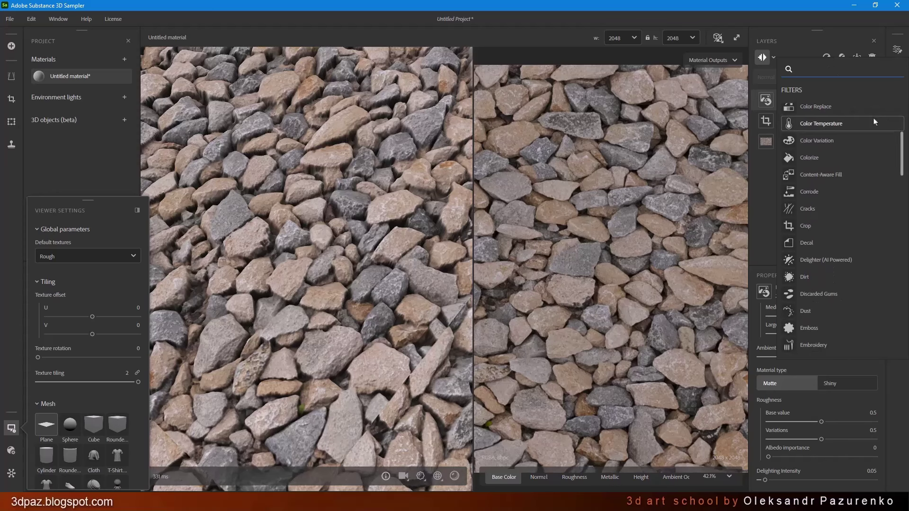
pyautogui.click(865, 263)
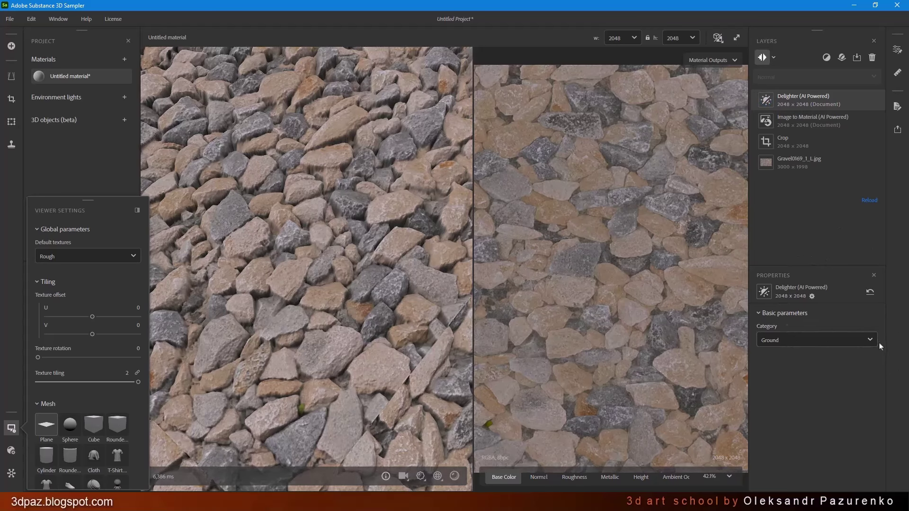
pyautogui.click(872, 341)
pyautogui.scroll(-4, 847, 403)
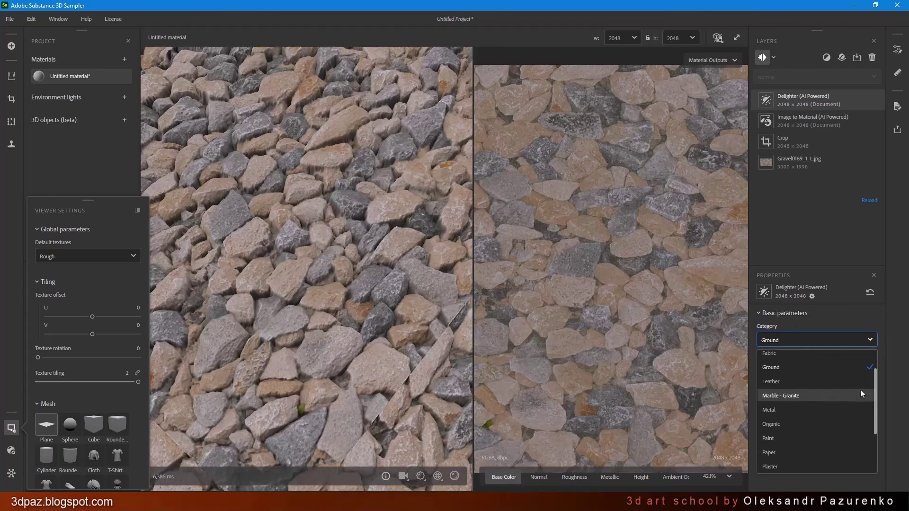
pyautogui.click(809, 429)
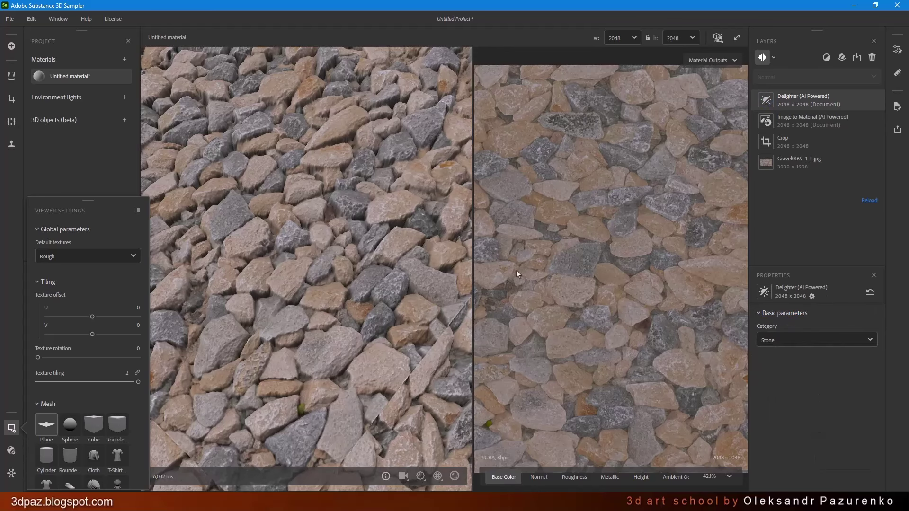
pyautogui.moveTo(431, 226); pyautogui.dragTo(608, 242)
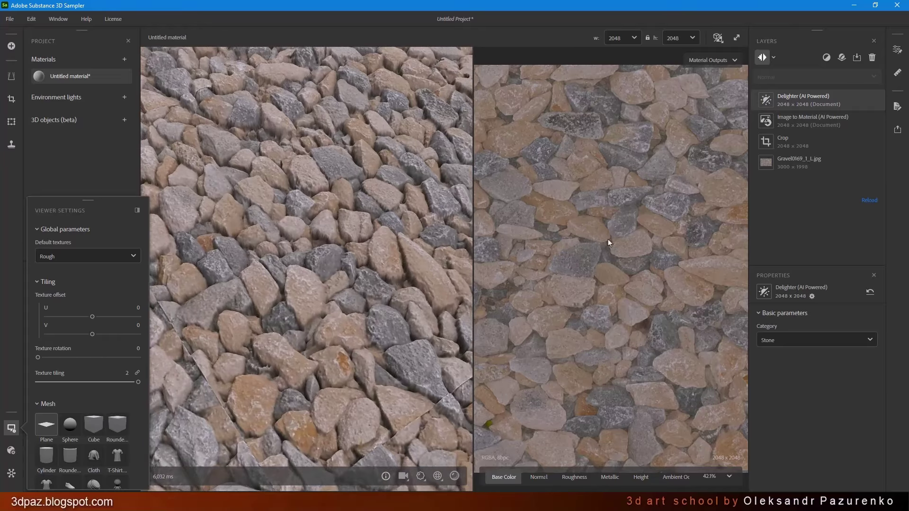
# - Select the Image to Material (AI Powered) layer and raise the displacement Height Scale, examining the gravel's relief on the plane
pyautogui.click(820, 131)
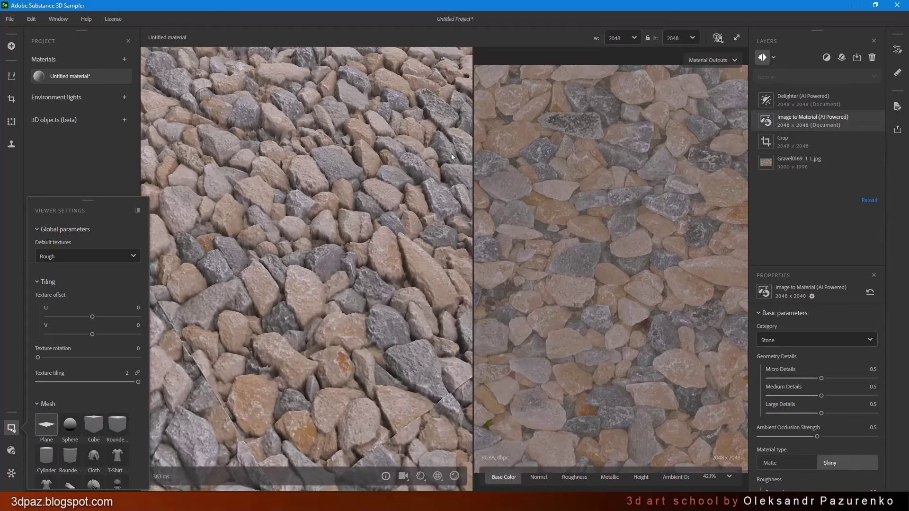
pyautogui.moveTo(453, 158); pyautogui.dragTo(508, 225)
pyautogui.click(454, 476)
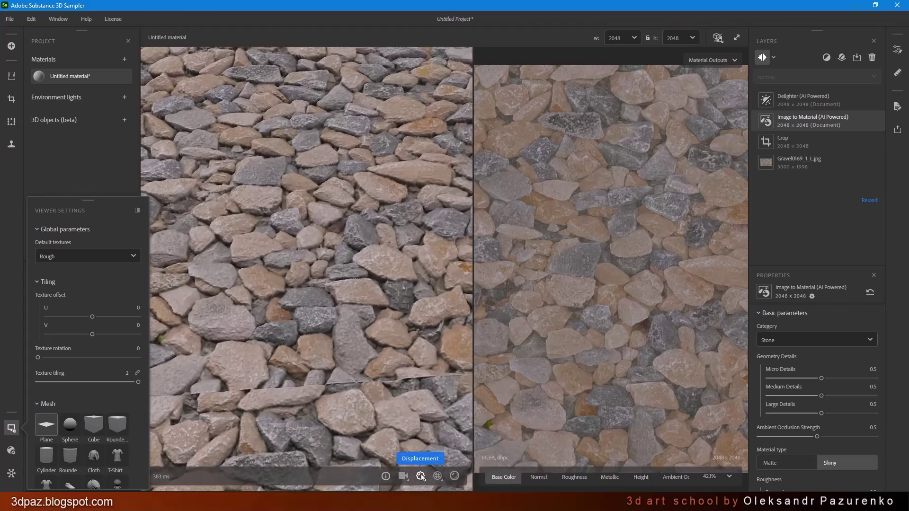
pyautogui.click(420, 476)
pyautogui.moveTo(328, 433); pyautogui.dragTo(357, 435)
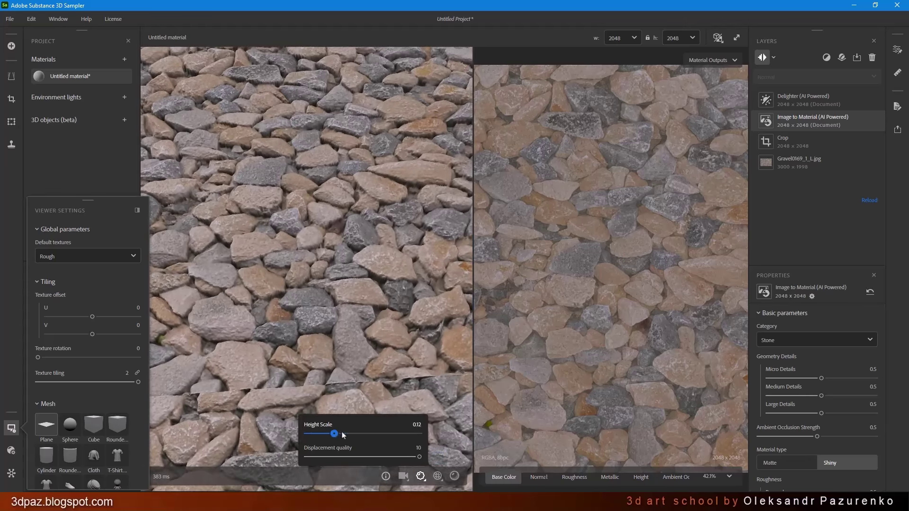
pyautogui.moveTo(374, 303); pyautogui.dragTo(369, 240)
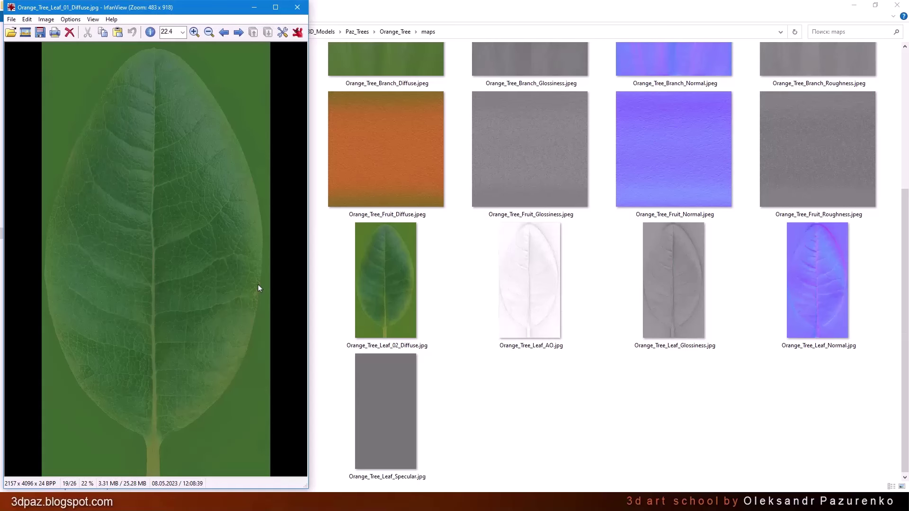
# - In the Orange_Tree maps folder, take Orange_Tree_Leaf_01_Diffuse.jpg and bring it into the empty material in Substance 3D Sampler
pyautogui.moveTo(199, 11); pyautogui.dragTo(319, 14)
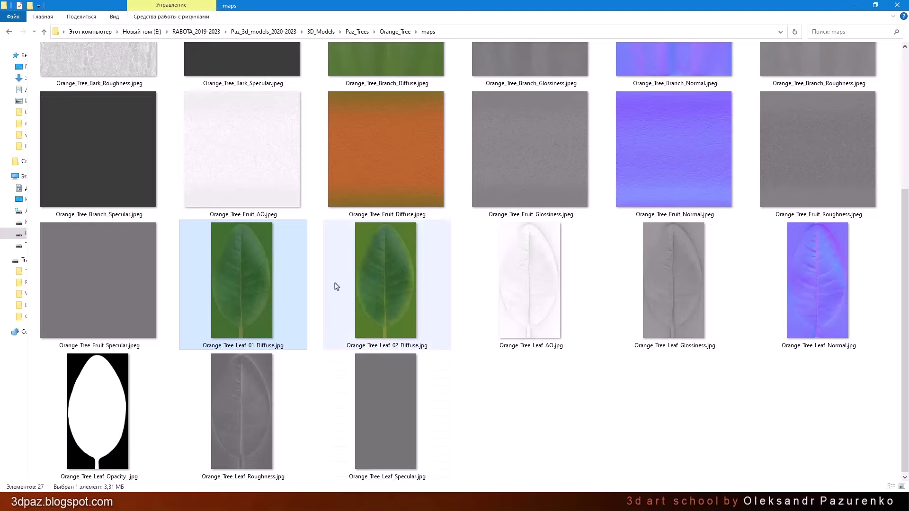
pyautogui.moveTo(272, 295); pyautogui.dragTo(430, 373)
pyautogui.moveTo(573, 428); pyautogui.dragTo(305, 290)
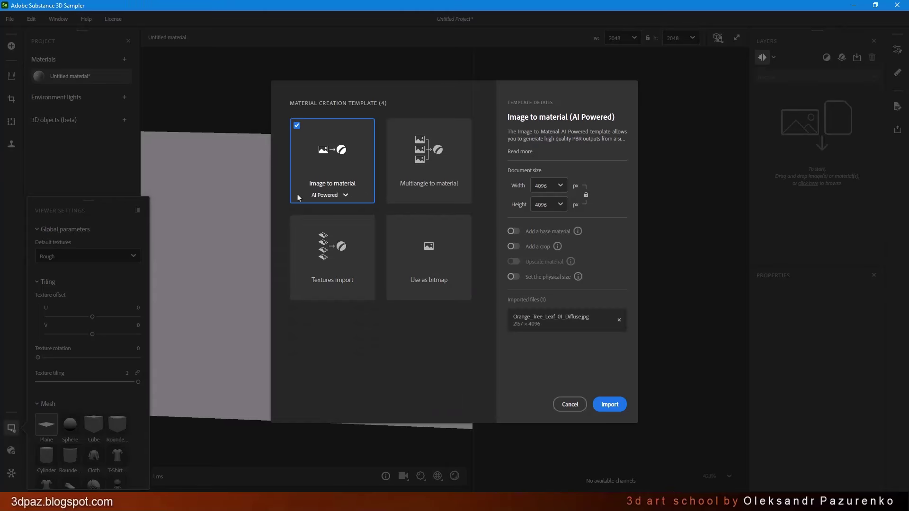
# - Import the leaf image with the Image to material template in B2M mode at a document size of 2048 × 2048 px
pyautogui.click(345, 196)
pyautogui.click(300, 232)
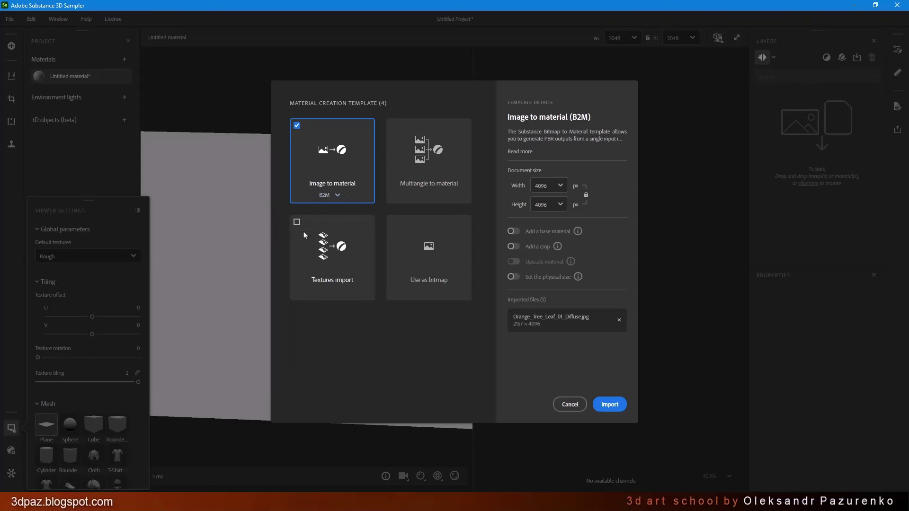
pyautogui.click(566, 185)
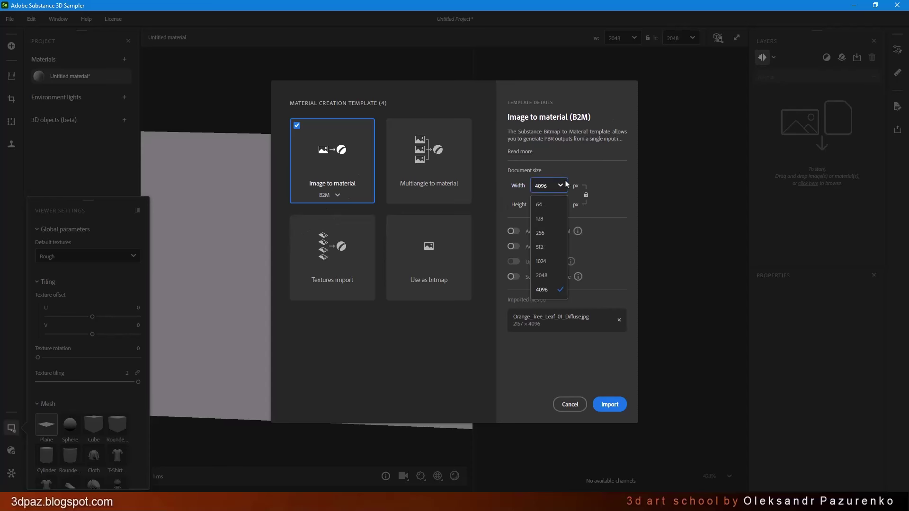
pyautogui.click(550, 271)
pyautogui.click(556, 206)
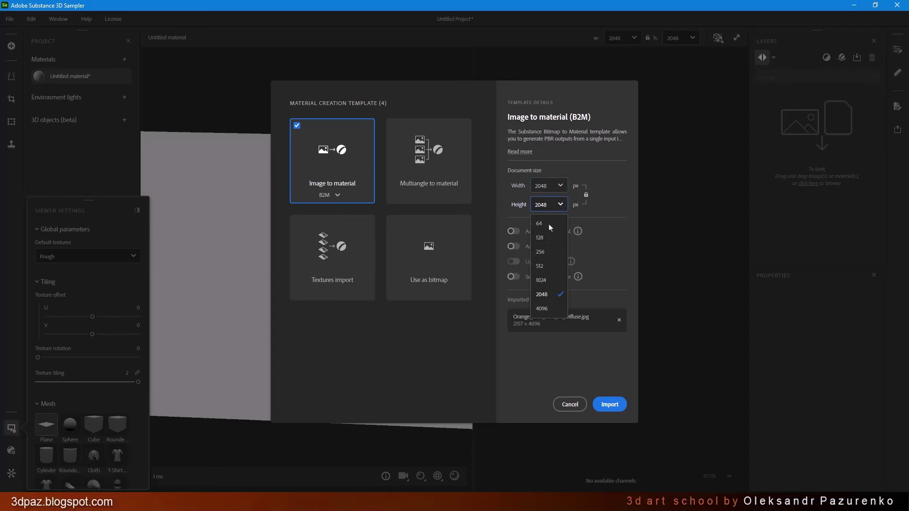
pyautogui.click(552, 295)
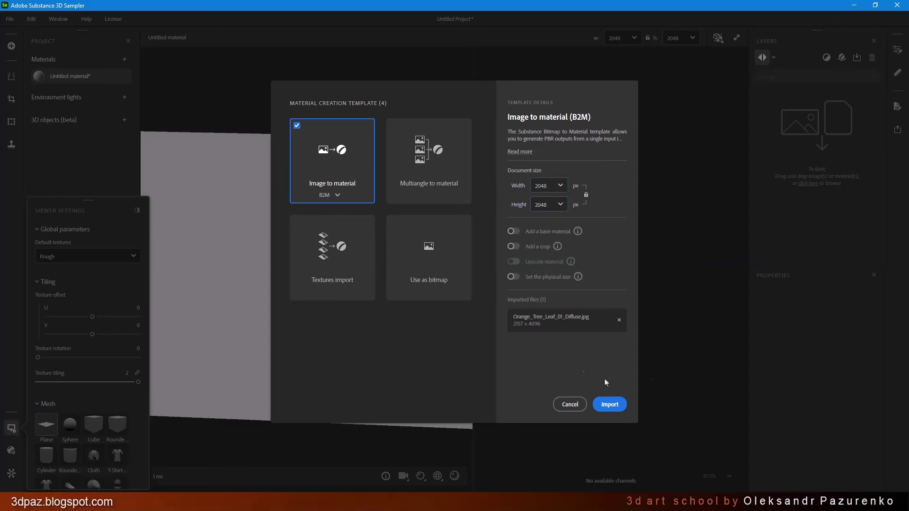
pyautogui.click(611, 405)
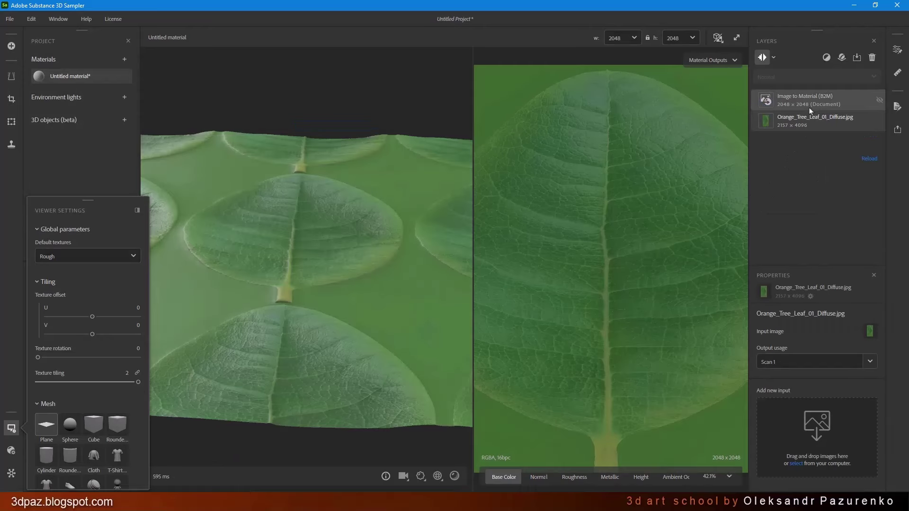
# - Set the texture tiling to 1 and inspect the single leaf on the preview plane
pyautogui.moveTo(395, 319); pyautogui.dragTo(400, 318)
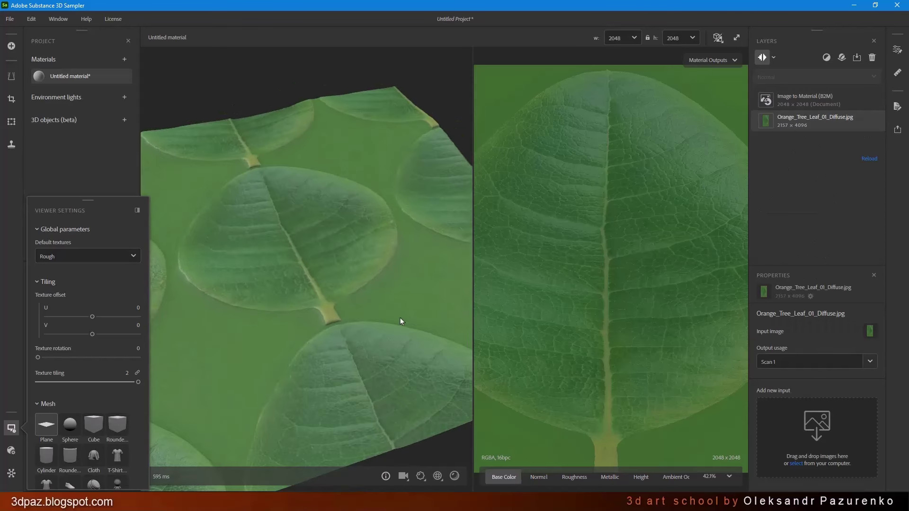
pyautogui.click(437, 477)
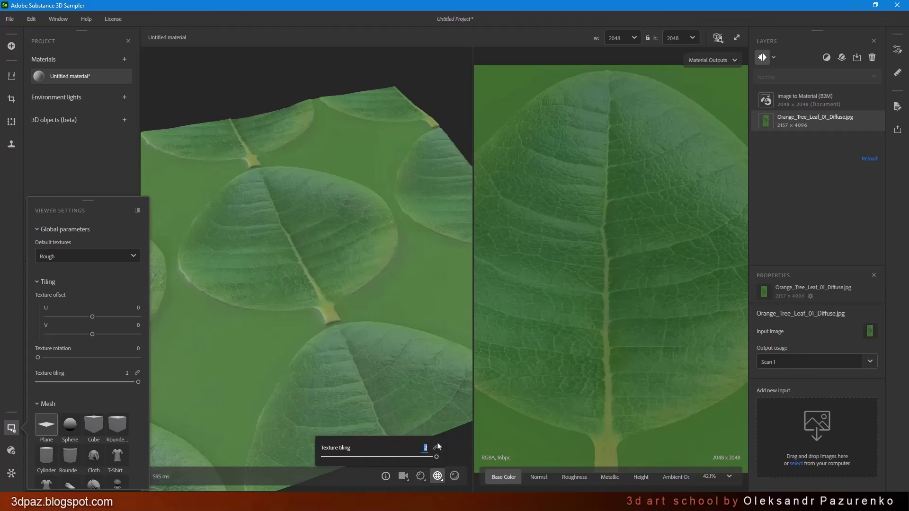
pyautogui.write('1')
pyautogui.press('Return')
pyautogui.moveTo(435, 302); pyautogui.dragTo(385, 295)
pyautogui.scroll(-3, 345, 211)
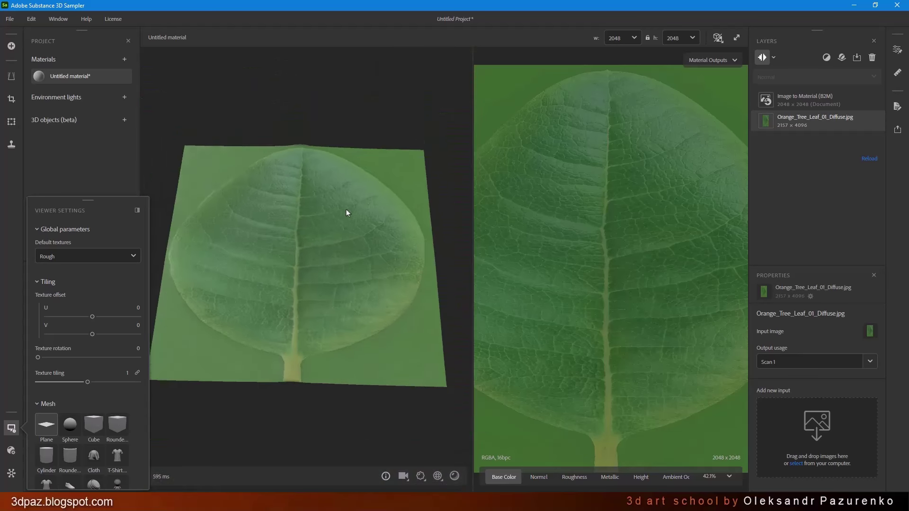
pyautogui.moveTo(347, 213)
pyautogui.mouseDown()
pyautogui.moveTo(369, 260)
pyautogui.moveTo(359, 218)
pyautogui.moveTo(349, 253)
pyautogui.moveTo(351, 228)
pyautogui.mouseUp()
pyautogui.scroll(2, 352, 229)
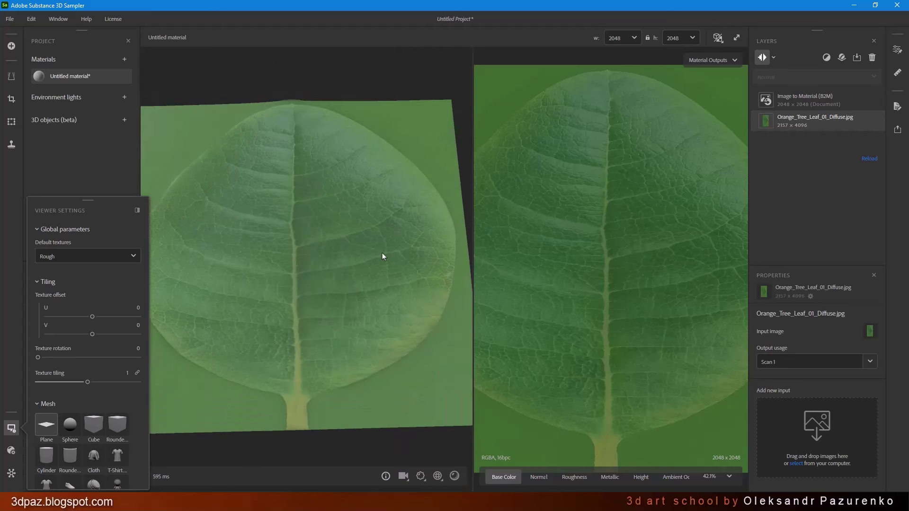
# - Set the Image to Material (B2M) layer's Surface Scale to 52 cm and Height Scale to 2.92 cm, checking the Normal output
pyautogui.click(808, 103)
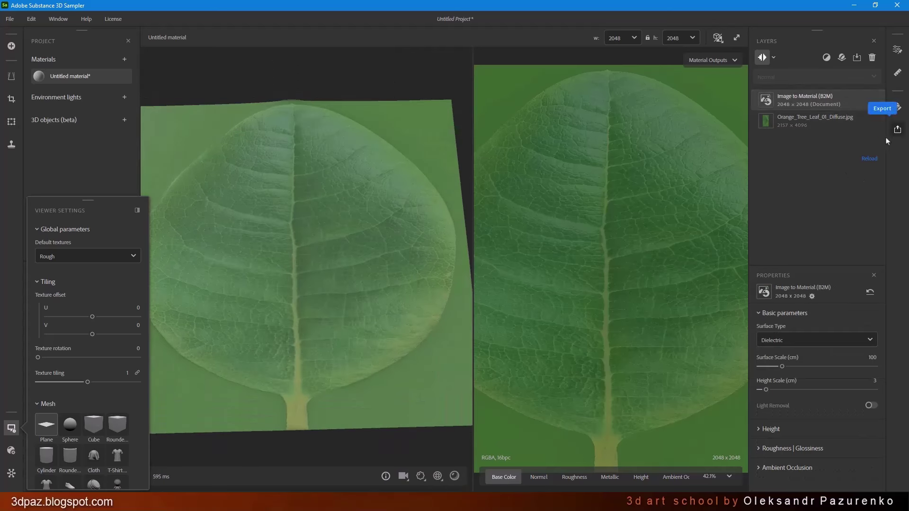
pyautogui.moveTo(782, 366); pyautogui.dragTo(771, 391)
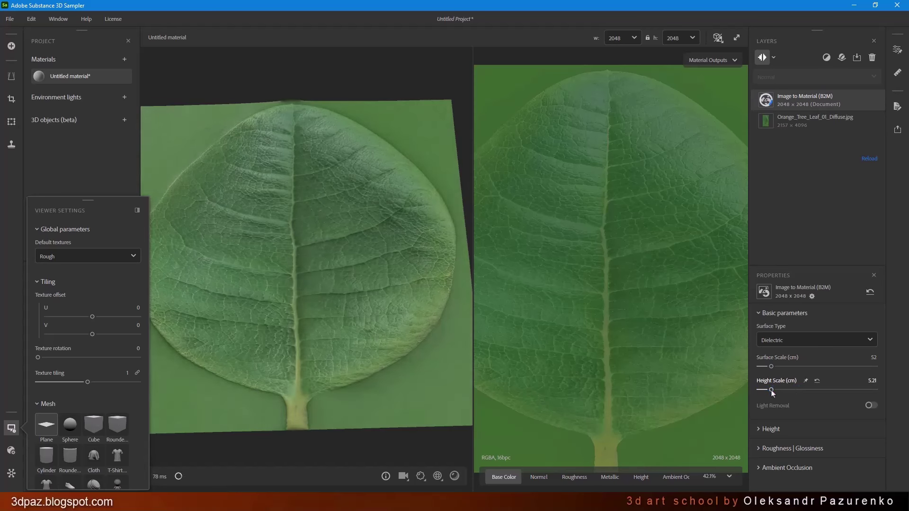
pyautogui.click(539, 477)
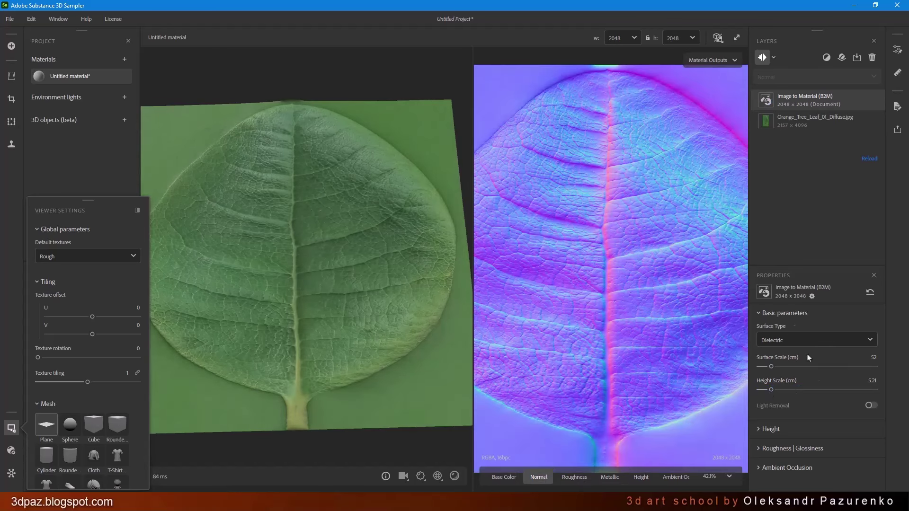
pyautogui.moveTo(769, 392); pyautogui.dragTo(766, 392)
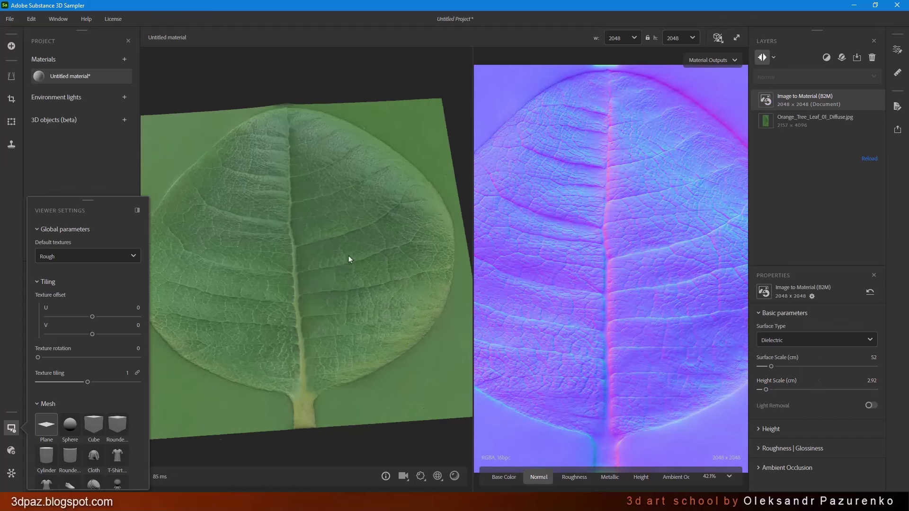
pyautogui.moveTo(348, 256)
pyautogui.mouseDown()
pyautogui.moveTo(362, 202)
pyautogui.moveTo(343, 256)
pyautogui.mouseUp()
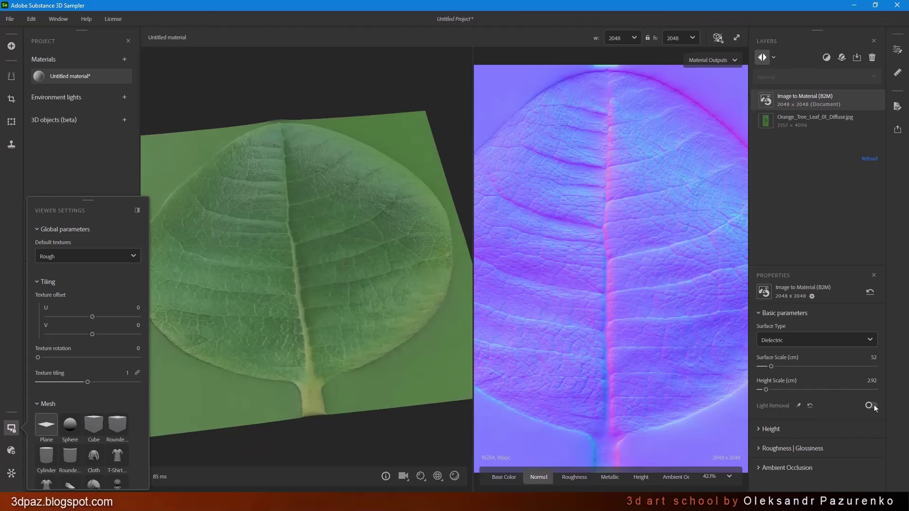
# - Try Invert Height on the leaf's B2M layer, inspect the relief on the plane, and switch the inversion back off
pyautogui.click(770, 429)
pyautogui.scroll(-1, 815, 445)
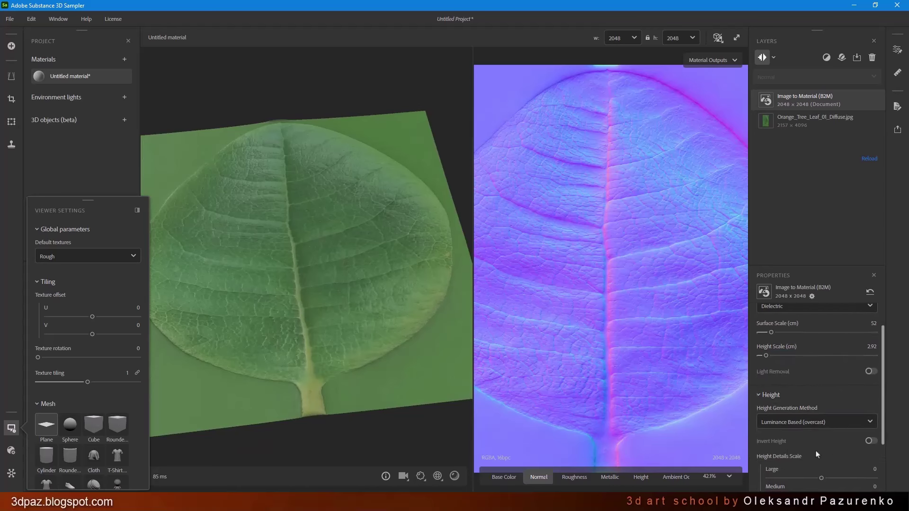
pyautogui.click(871, 441)
pyautogui.moveTo(360, 180); pyautogui.dragTo(388, 246)
pyautogui.scroll(3, 302, 261)
pyautogui.scroll(-3, 296, 242)
pyautogui.click(870, 441)
# - Lower the leaf material's Roughness | Glossiness Base Value to 0.25 and check the shine on the plane
pyautogui.scroll(-5, 388, 247)
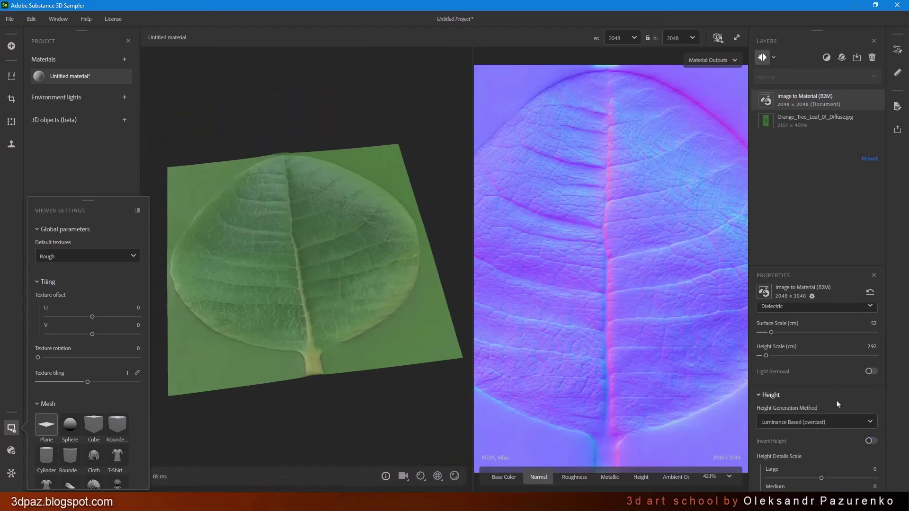
pyautogui.scroll(-1, 848, 426)
pyautogui.scroll(-1, 852, 431)
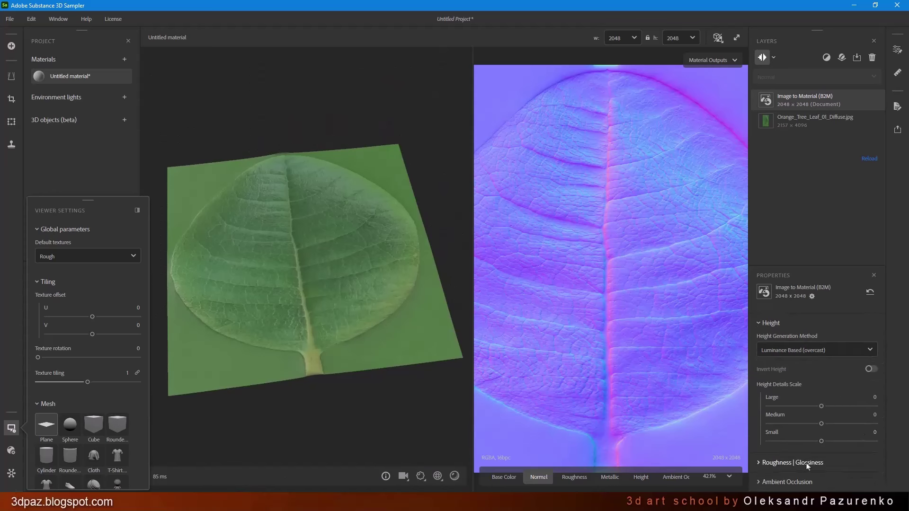
pyautogui.scroll(-1, 809, 475)
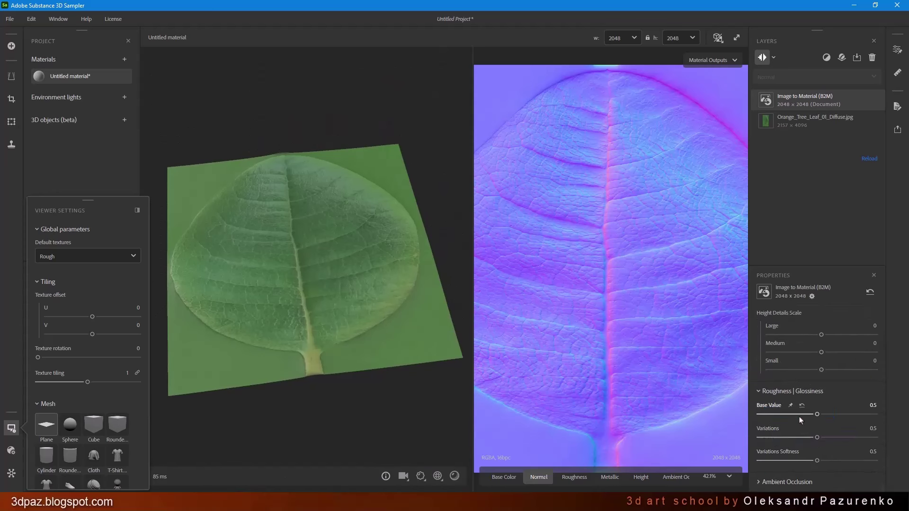
pyautogui.moveTo(817, 414); pyautogui.dragTo(788, 417)
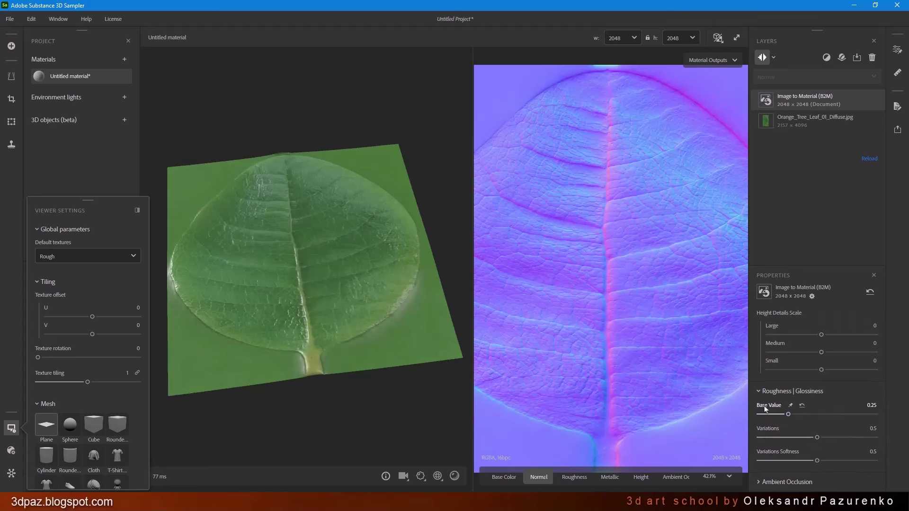
pyautogui.moveTo(327, 246)
pyautogui.mouseDown()
pyautogui.moveTo(302, 276)
pyautogui.moveTo(304, 203)
pyautogui.moveTo(331, 286)
pyautogui.moveTo(347, 231)
pyautogui.moveTo(327, 230)
pyautogui.mouseUp()
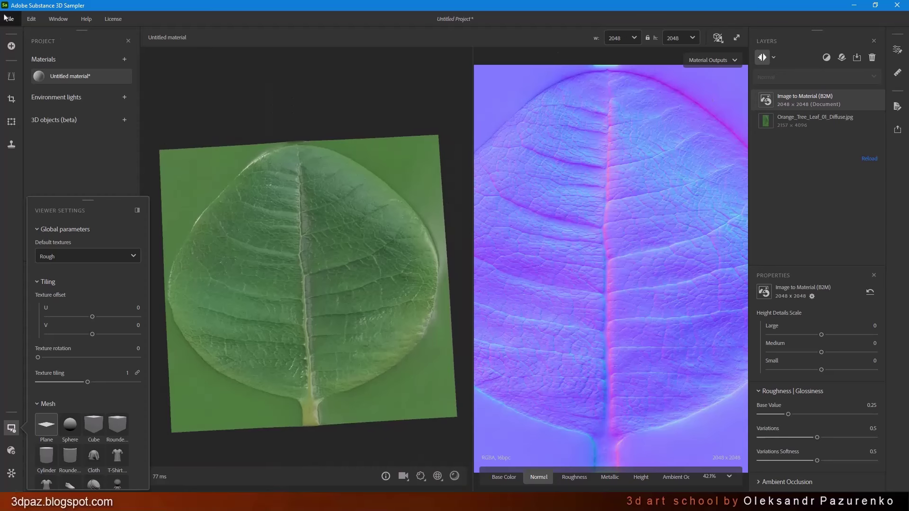
# - Review the general export settings for the leaf material and leave them without exporting
pyautogui.click(898, 131)
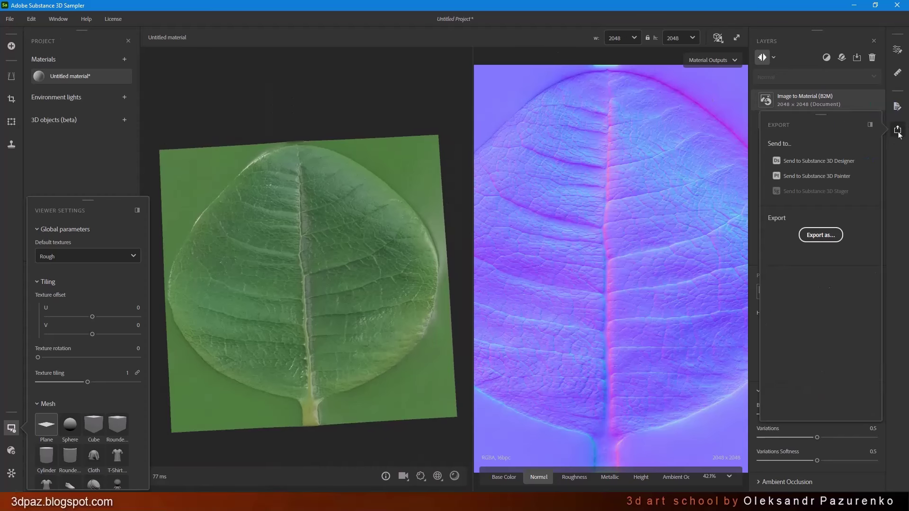
pyautogui.click(833, 238)
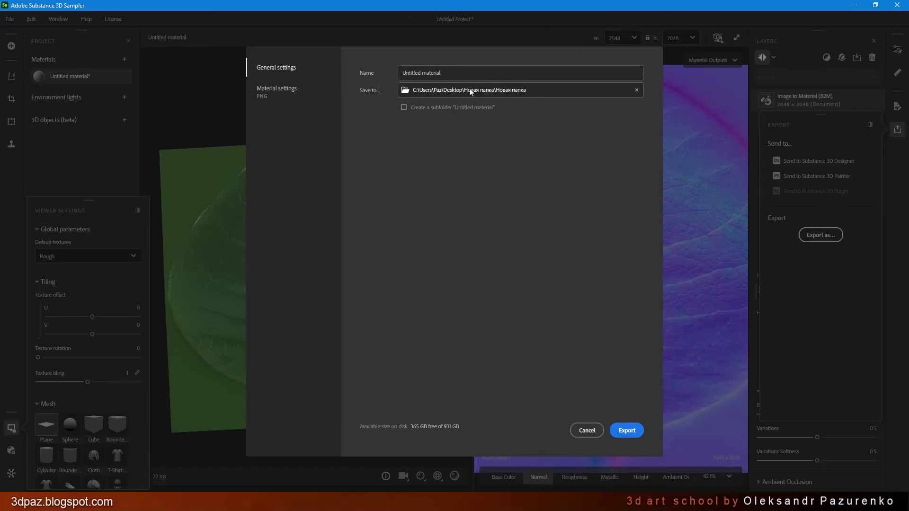
pyautogui.click(587, 431)
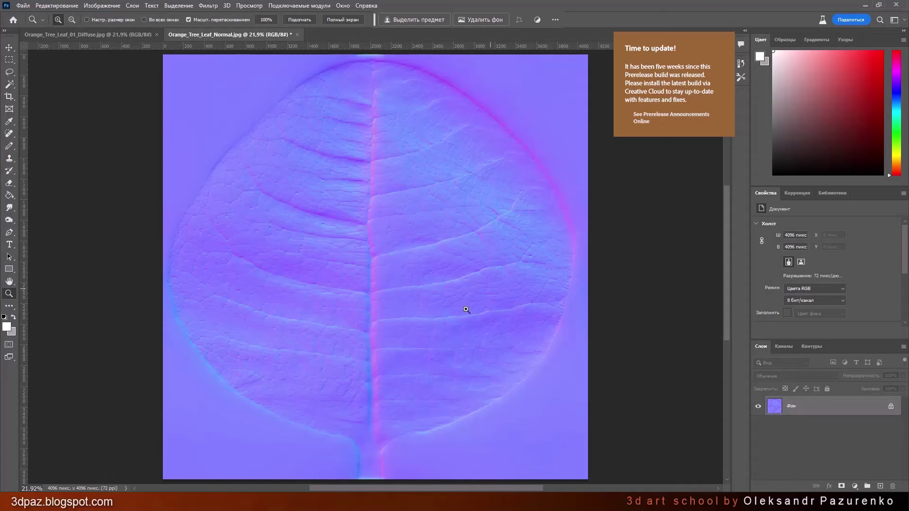
# - Look up the pixel width of Orange_Tree_Leaf_01_Diffuse.jpg in the Image Size settings and leave them without resizing
pyautogui.hotkey('ctrl', 'Tab')
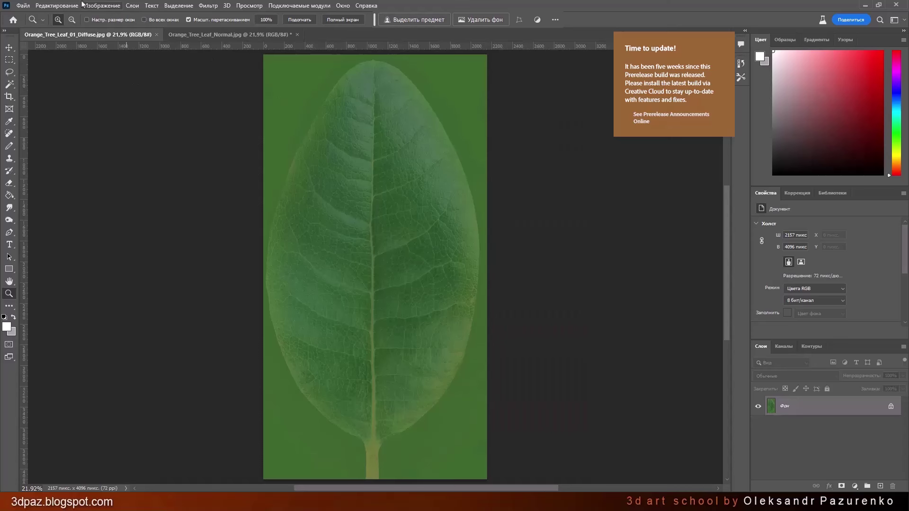
pyautogui.click(103, 6)
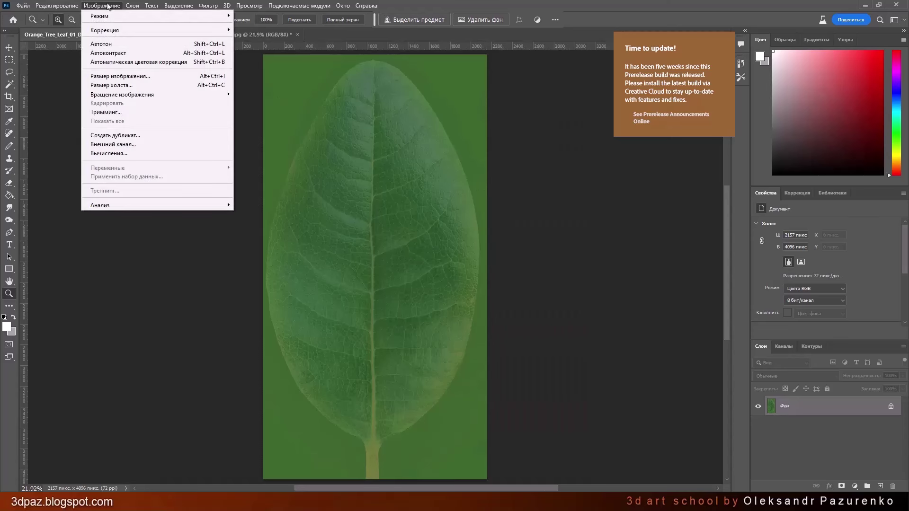
pyautogui.click(121, 76)
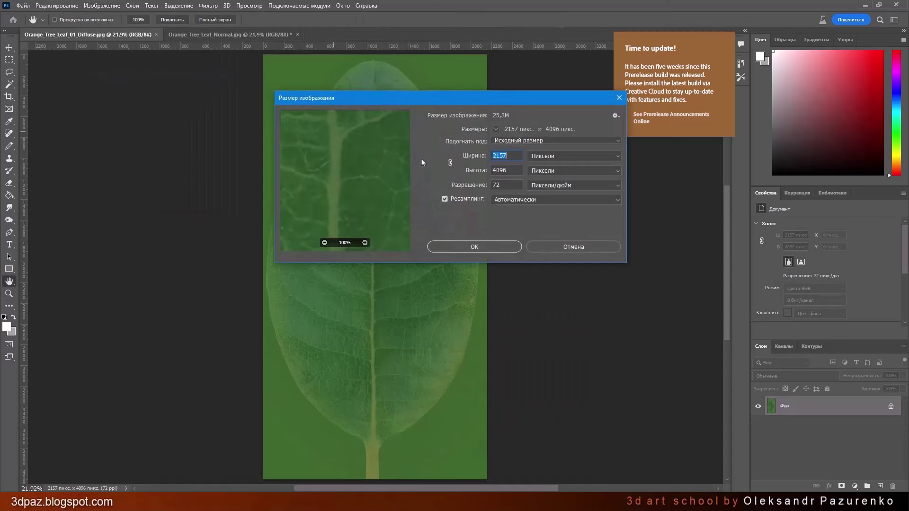
pyautogui.click(502, 155)
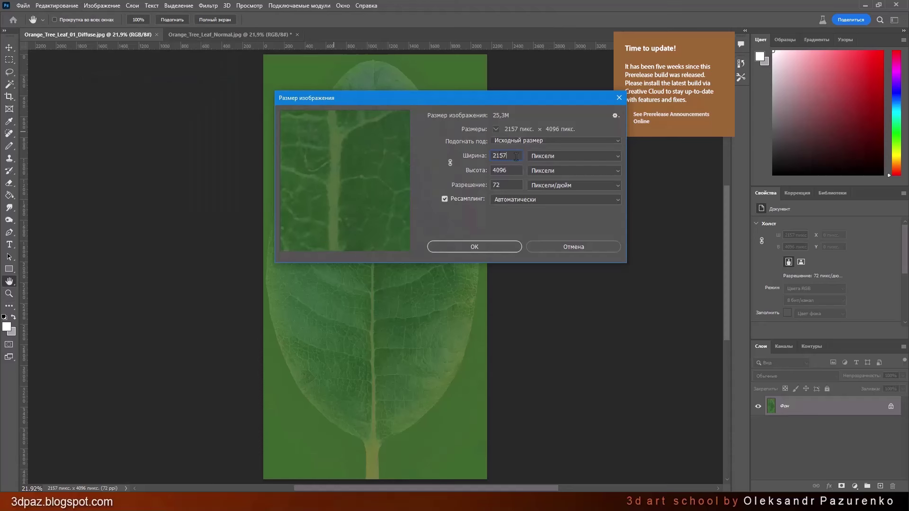
pyautogui.doubleClick(516, 156)
pyautogui.press('z')
pyautogui.click(590, 248)
# - Resize Orange_Tree_Leaf_Normal.jpg to 2157 pixels wide, keeping the 4096-pixel height, and centre the leaf in the view
pyautogui.click(240, 36)
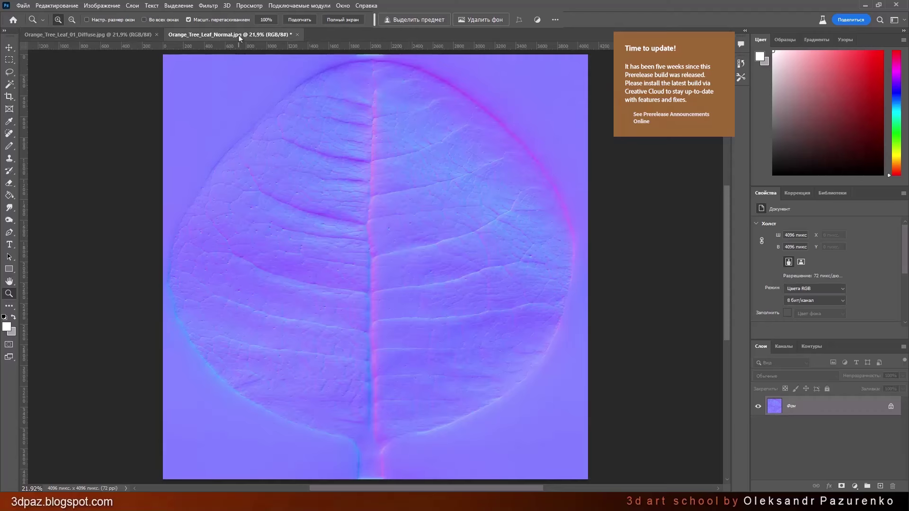
pyautogui.click(102, 6)
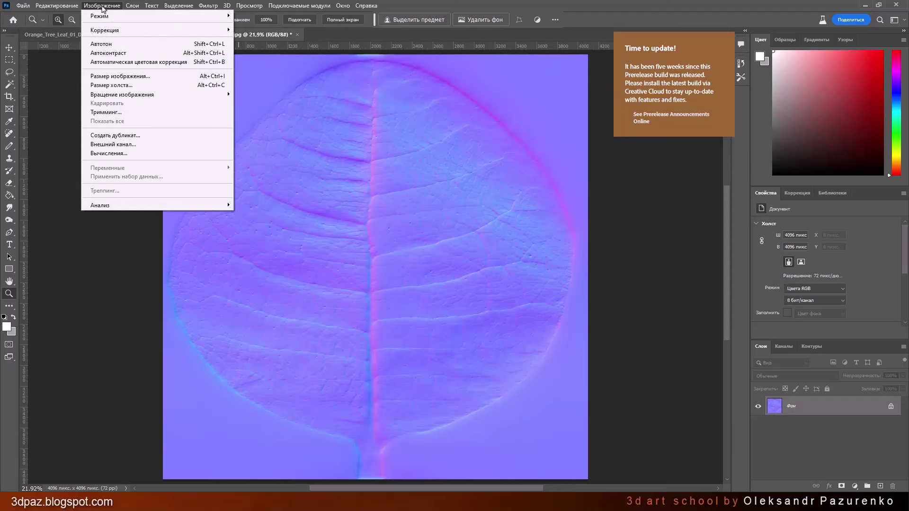
pyautogui.click(131, 77)
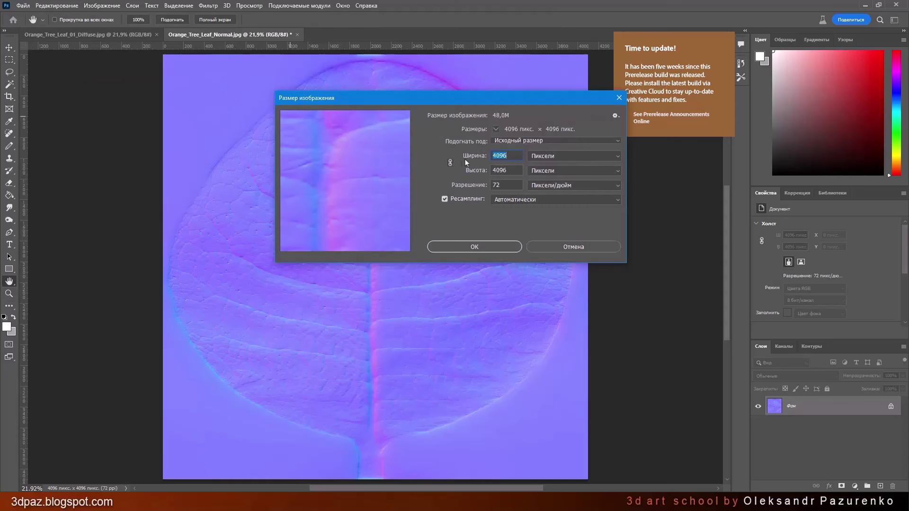
pyautogui.write('2157')
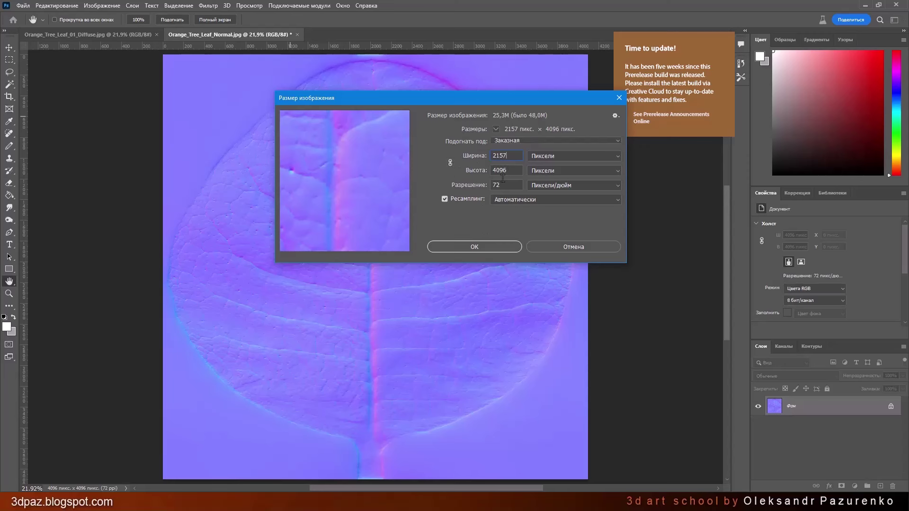
pyautogui.click(501, 248)
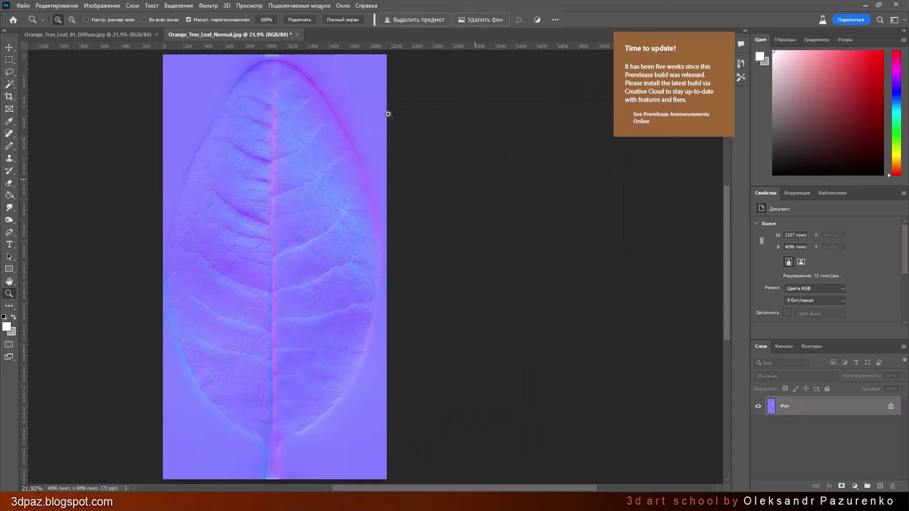
pyautogui.click(300, 20)
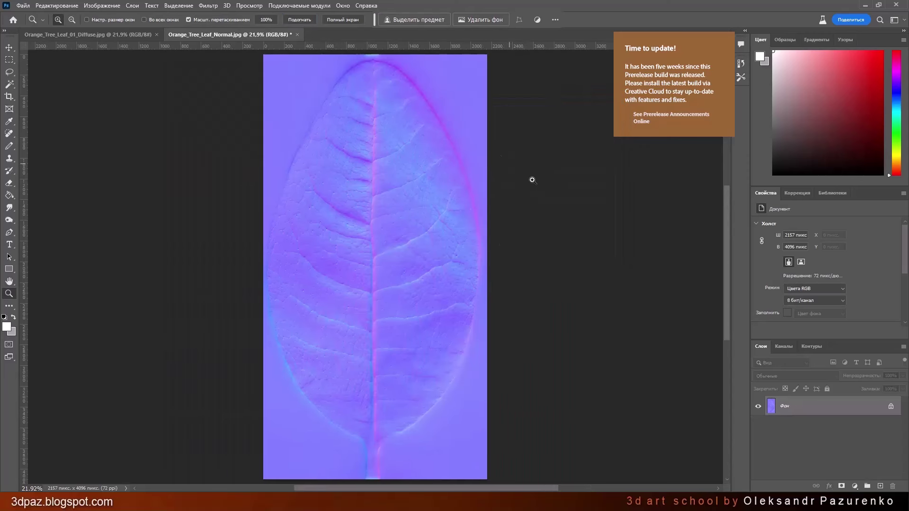
pyautogui.click(23, 5)
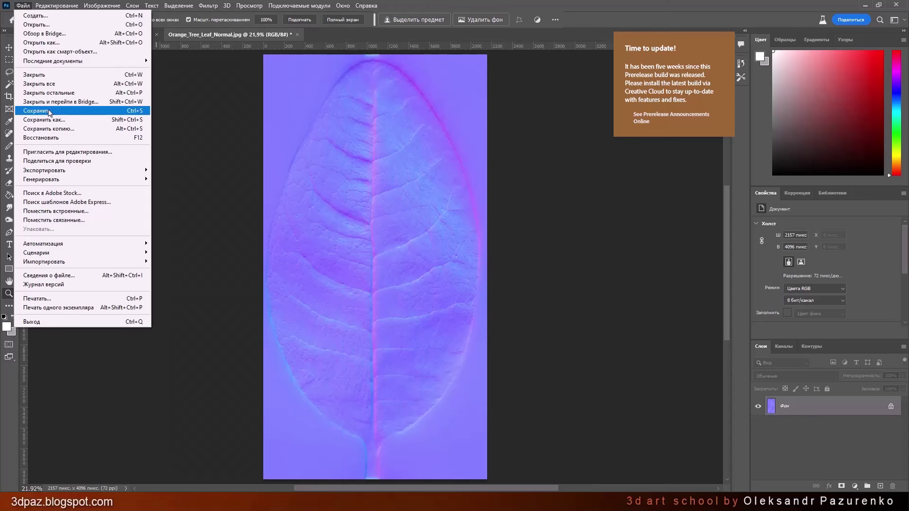
pyautogui.click(524, 124)
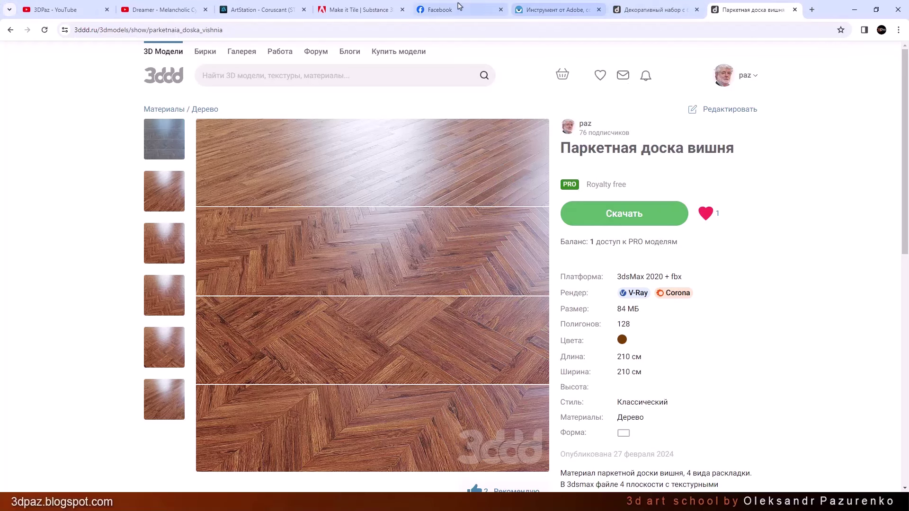
# - Switch to the browser and review the Substance 3D Sampler help page on Make it Tile and its list of tools
pyautogui.click(348, 10)
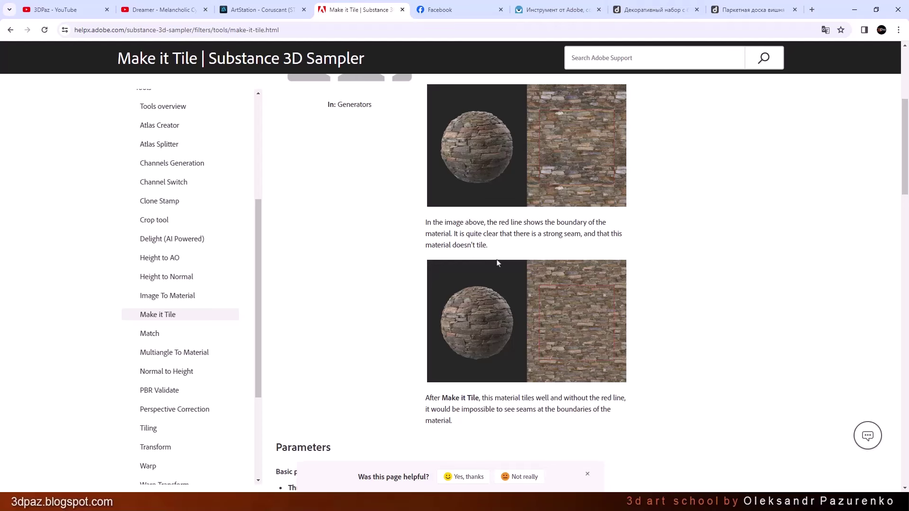
pyautogui.scroll(6, 180, 417)
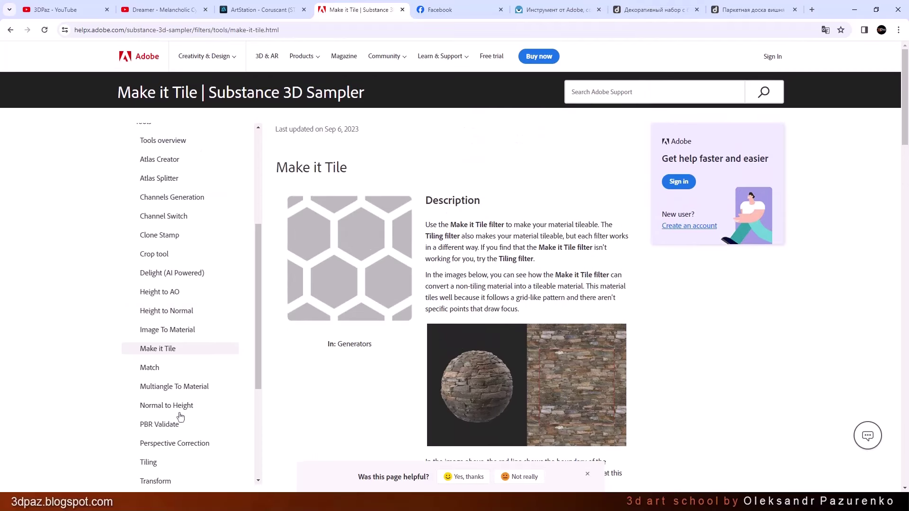
pyautogui.scroll(-3, 199, 349)
pyautogui.scroll(-2, 154, 298)
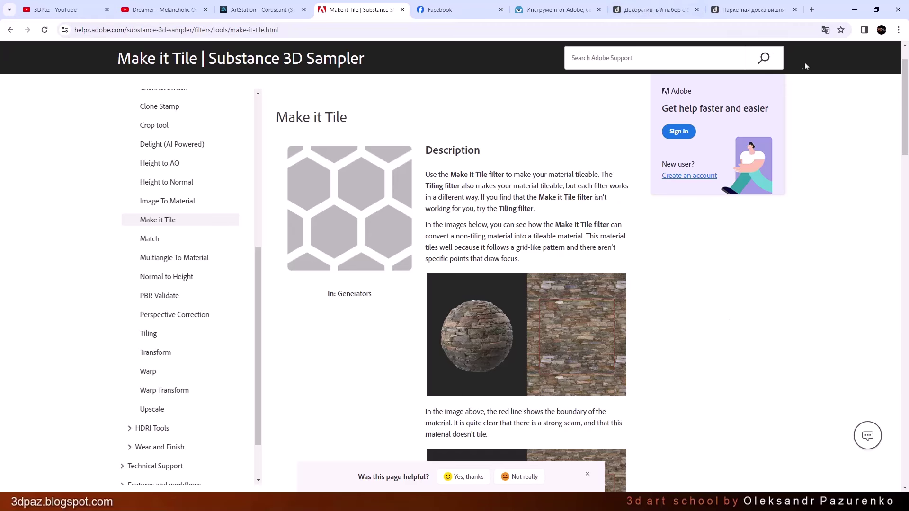
# - Look at the 3ddd model pages for the cherry parquet board and the decorative set with a bonsai
pyautogui.click(750, 10)
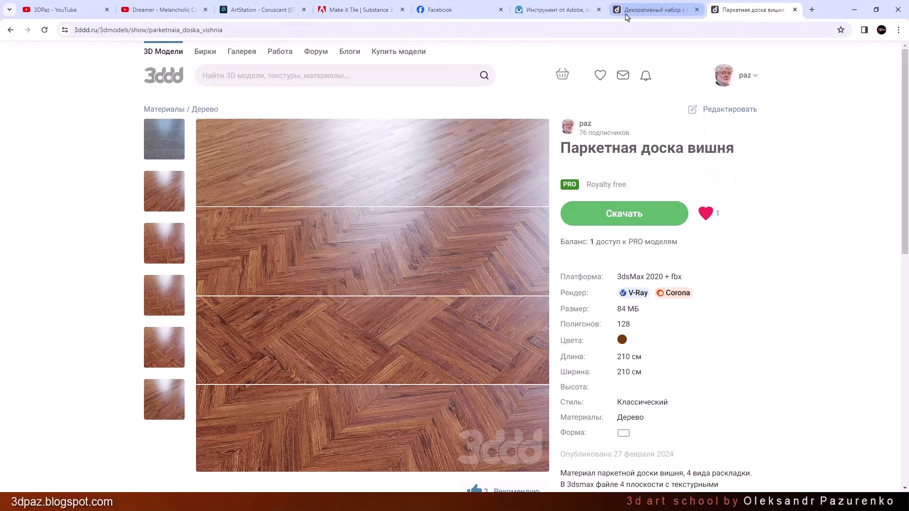
pyautogui.click(654, 9)
pyautogui.scroll(-1, 787, 302)
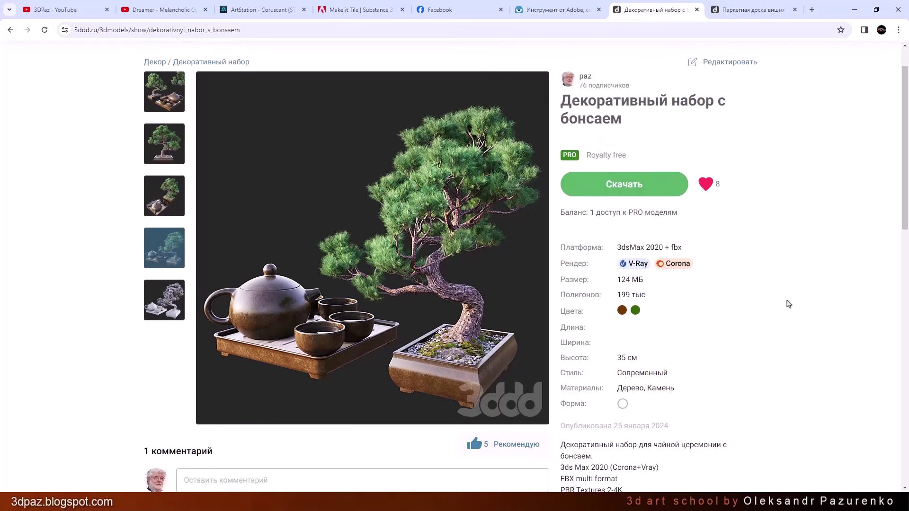